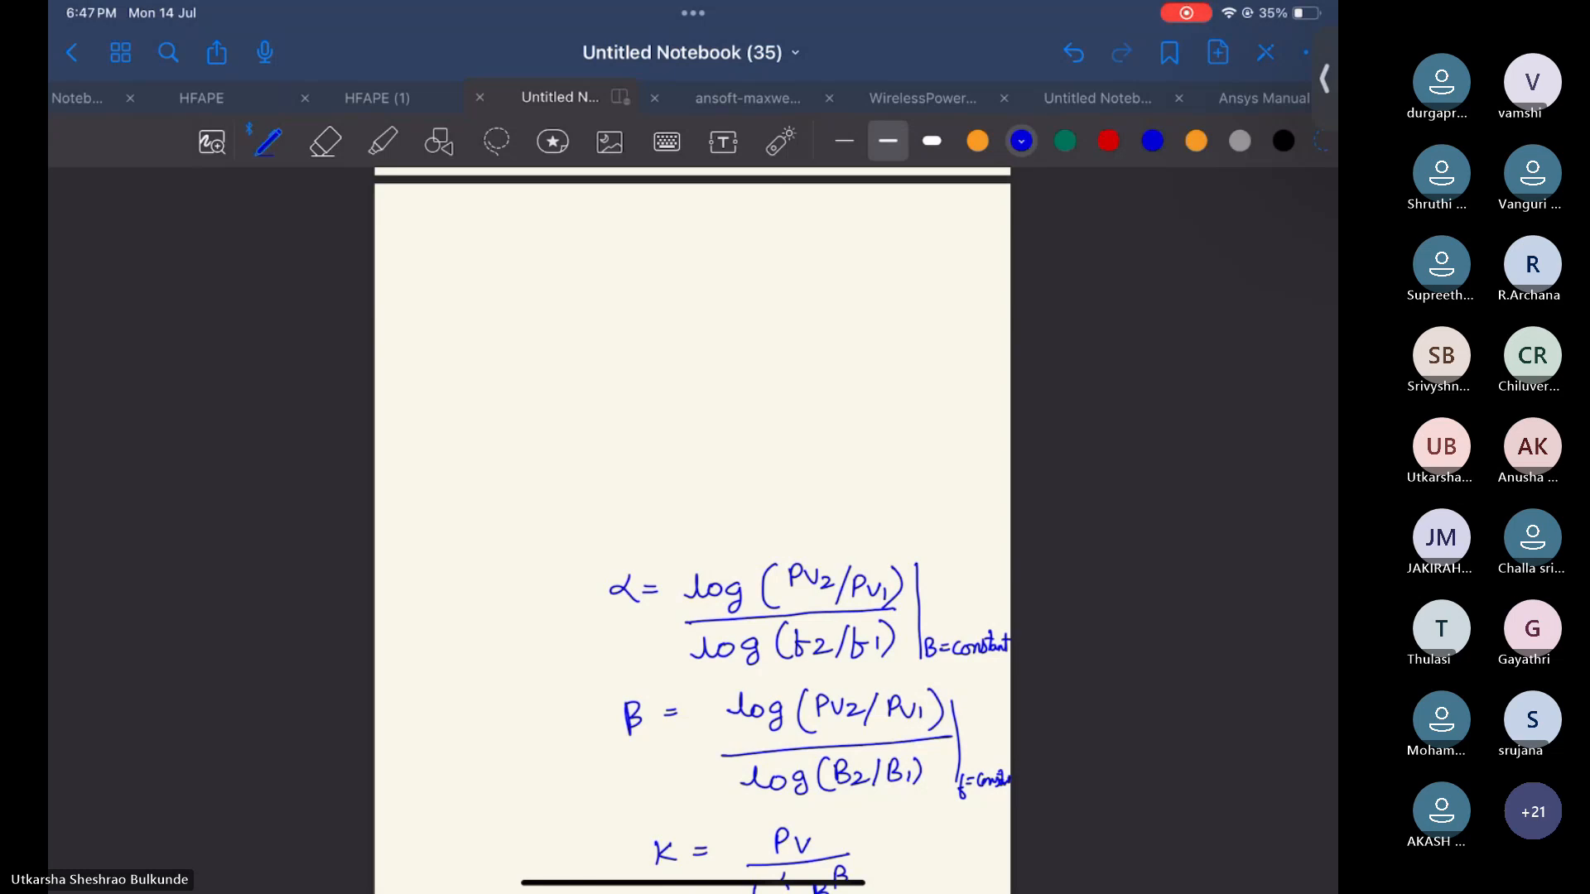
Write the heading "Steinmetz equation" at the top of the blank page
mouse_move(558, 213)
left_mouse_down()
mouse_move(539, 241)
mouse_move(586, 240)
left_mouse_up()
mouse_move(567, 222)
left_mouse_down()
mouse_move(726, 236)
mouse_move(750, 204)
left_mouse_up()
left_click(626, 218)
left_click_drag(740, 214, 769, 228)
mouse_move(787, 222)
left_mouse_down()
mouse_move(821, 246)
mouse_move(853, 217)
mouse_move(908, 222)
mouse_move(904, 200)
mouse_move(919, 221)
left_mouse_up()
left_click(915, 202)
left_click_drag(924, 210, 961, 226)
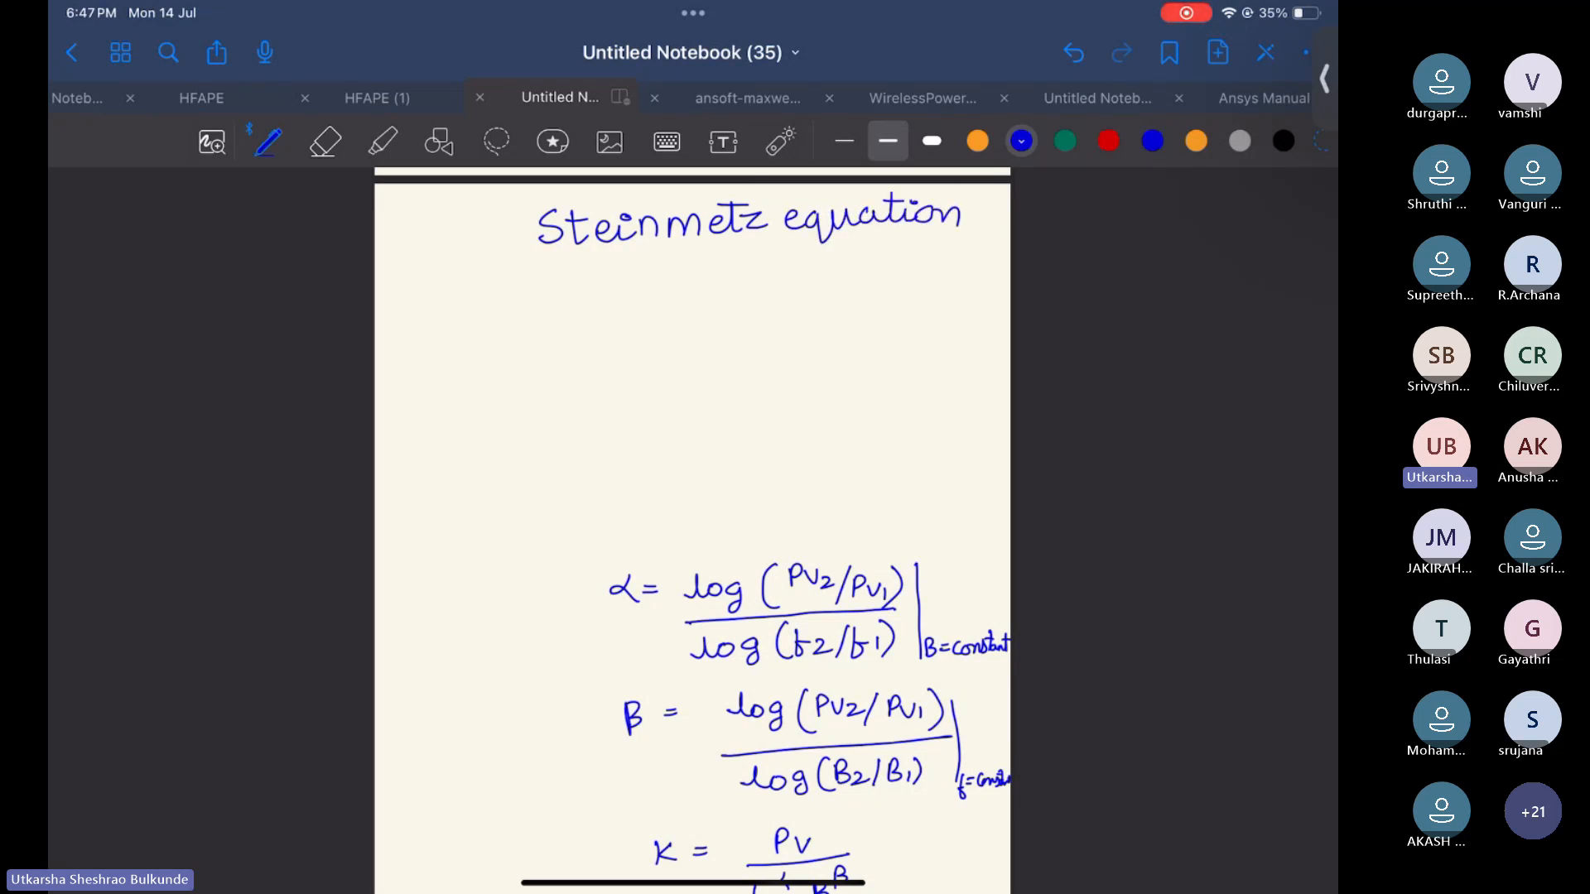
Write the equation Pv = K f^α B^β below the heading
left_click_drag(528, 291, 529, 317)
mouse_move(528, 283)
left_mouse_down()
mouse_move(540, 300)
mouse_move(711, 324)
left_mouse_up()
left_click_drag(740, 267, 717, 281)
mouse_move(767, 285)
left_mouse_down()
mouse_move(768, 311)
mouse_move(800, 282)
left_mouse_up()
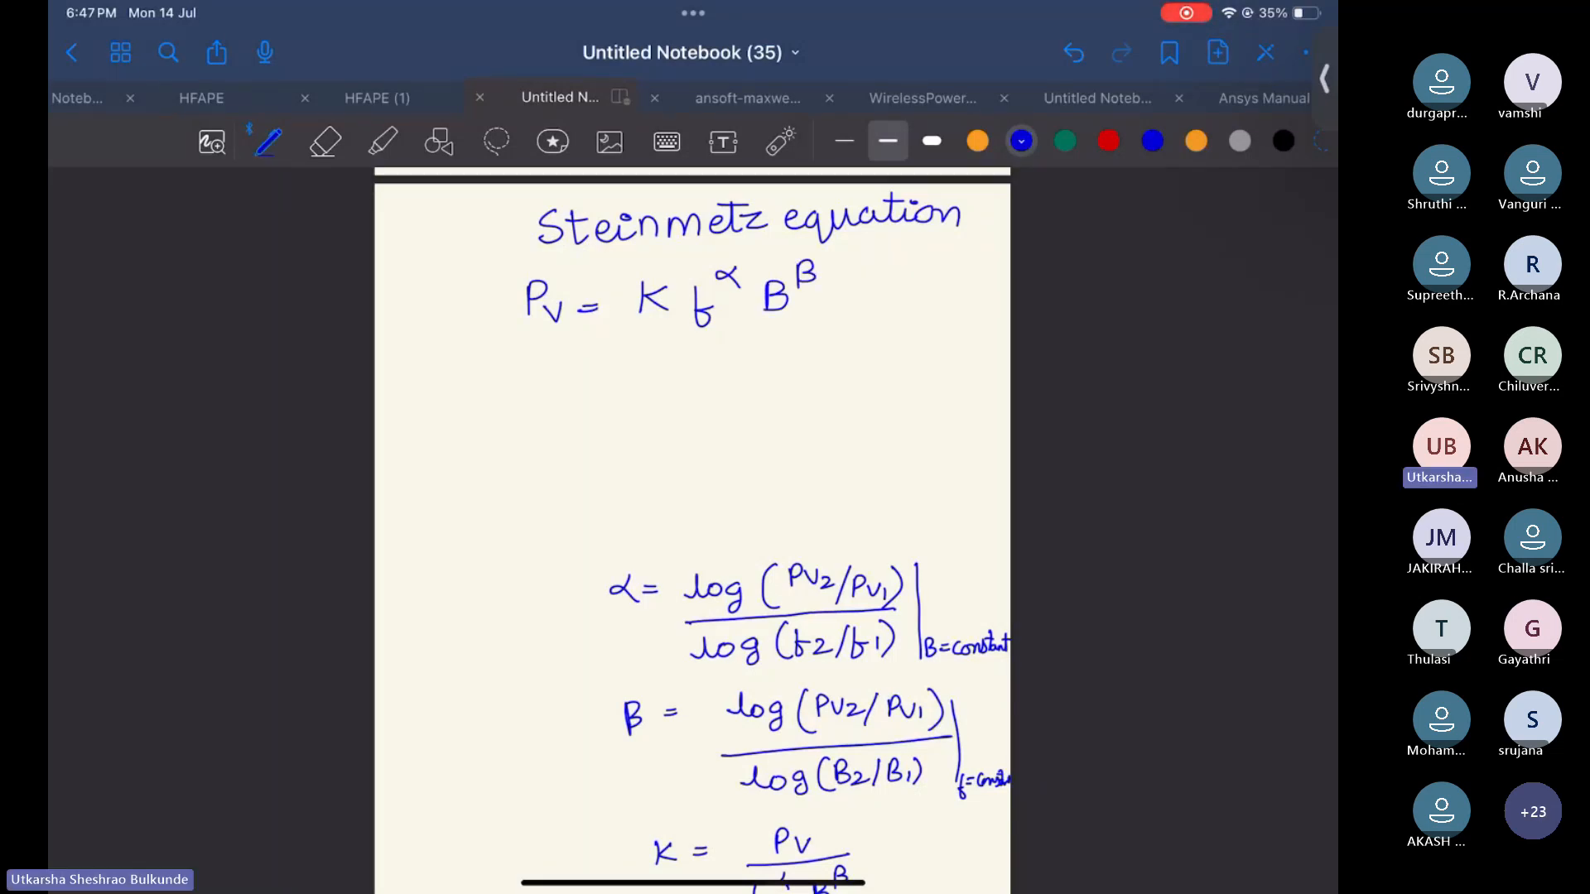
Draw small arrows pointing from K, f, B and the exponents of the equation
mouse_move(660, 333)
left_mouse_down()
mouse_move(662, 364)
mouse_move(674, 351)
left_mouse_up()
mouse_move(733, 291)
left_mouse_down()
mouse_move(743, 312)
mouse_move(848, 291)
mouse_move(838, 304)
left_mouse_up()
left_click_drag(713, 341, 735, 362)
left_click_drag(738, 352, 719, 365)
left_click_drag(787, 324, 822, 345)
left_click_drag(810, 336, 815, 353)
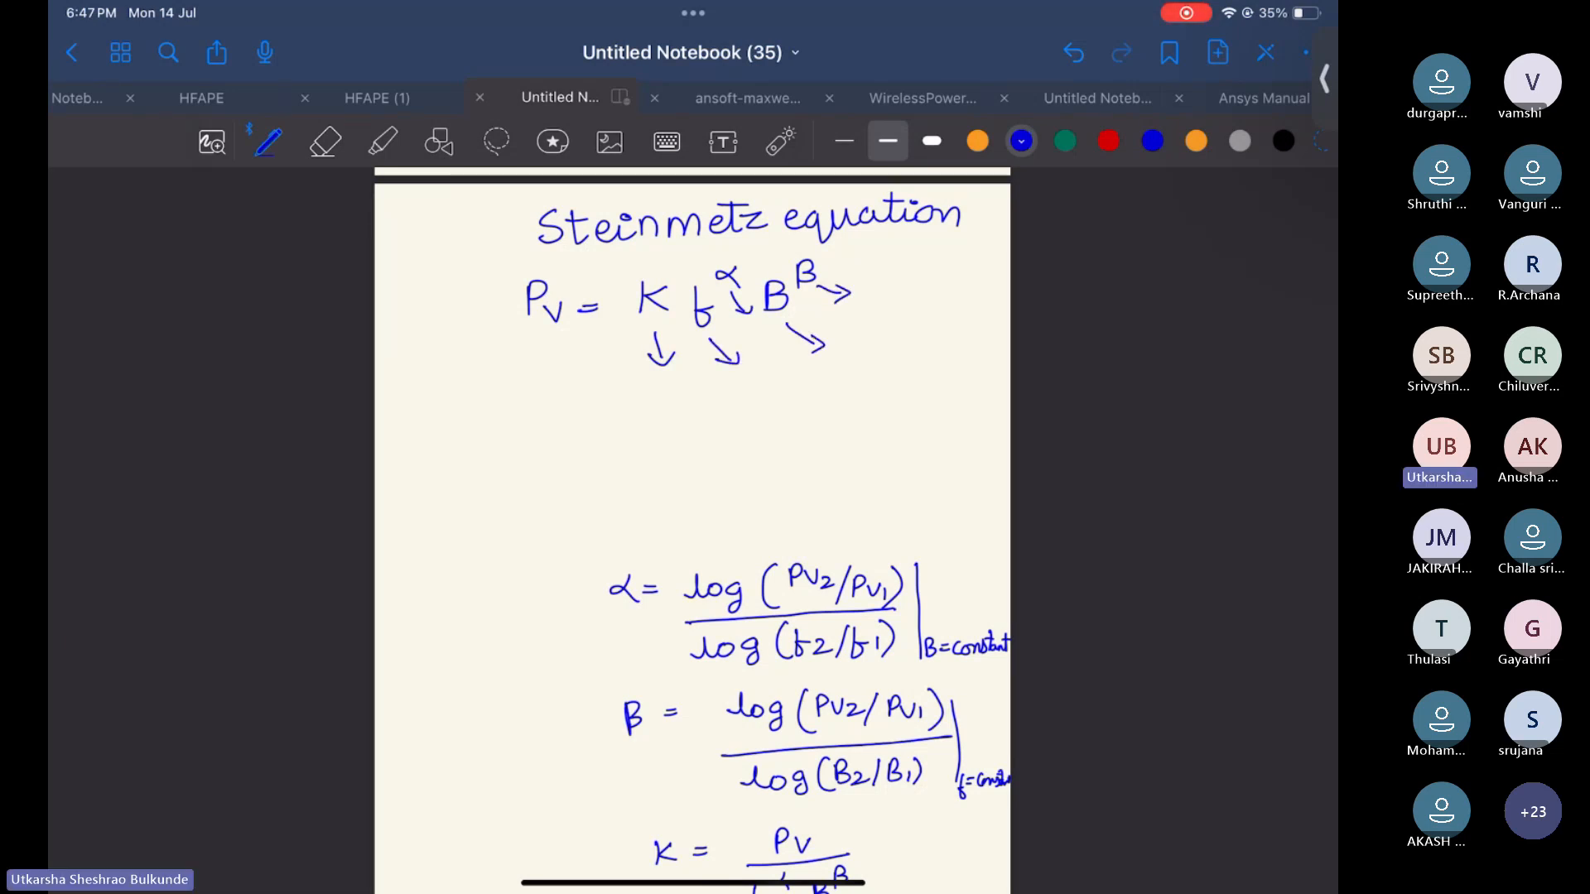
Switch to red ink and draw a box around the α formula
scroll(692, 530, "down", 2)
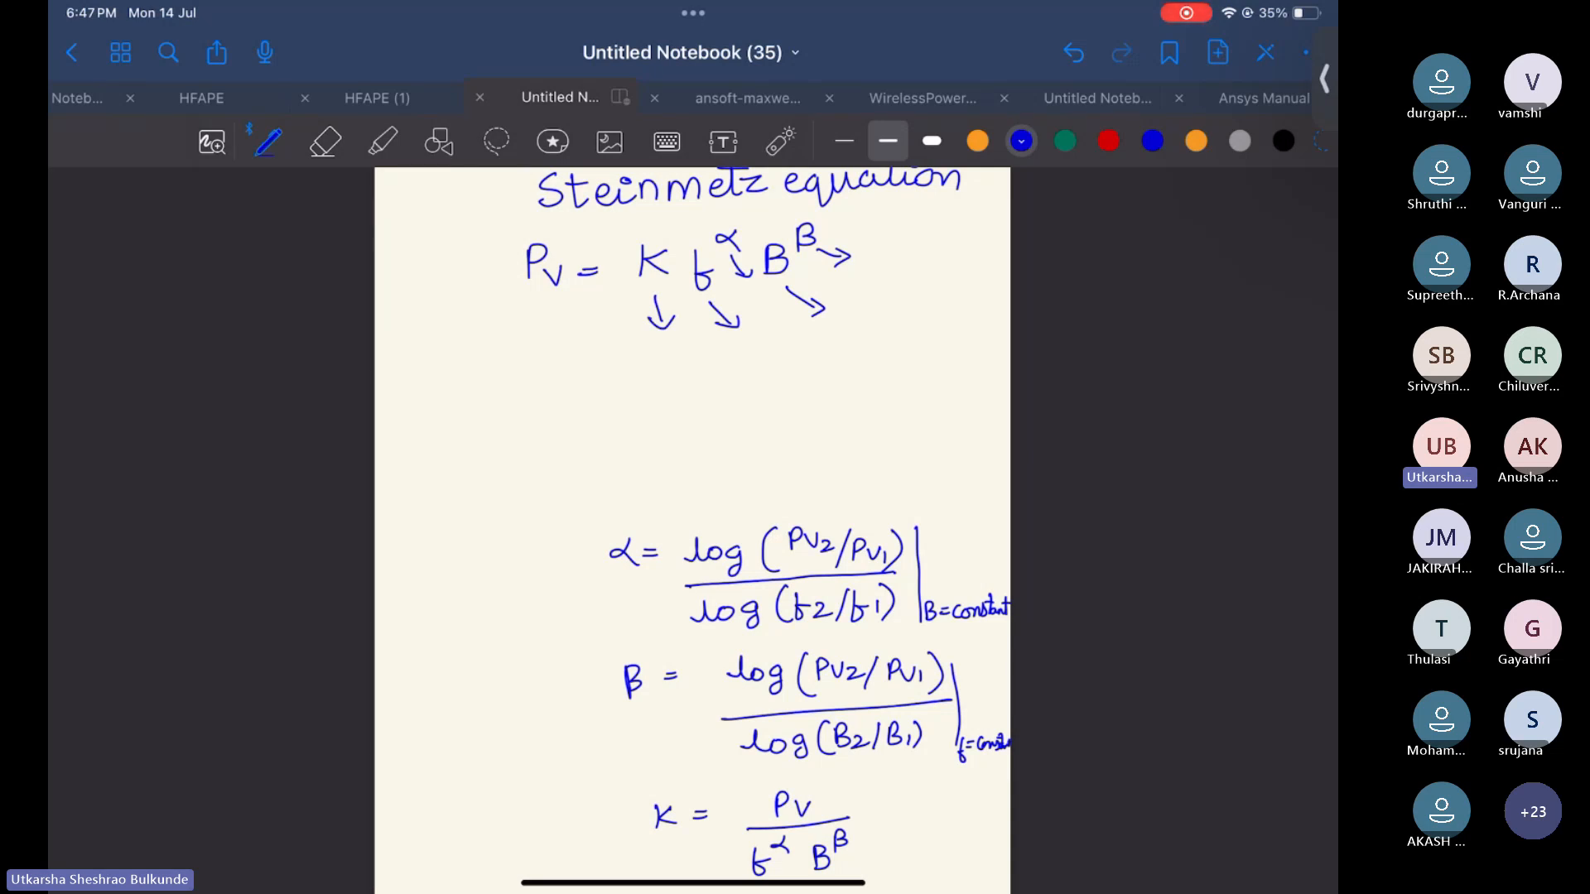
scroll(692, 497, "down", 4)
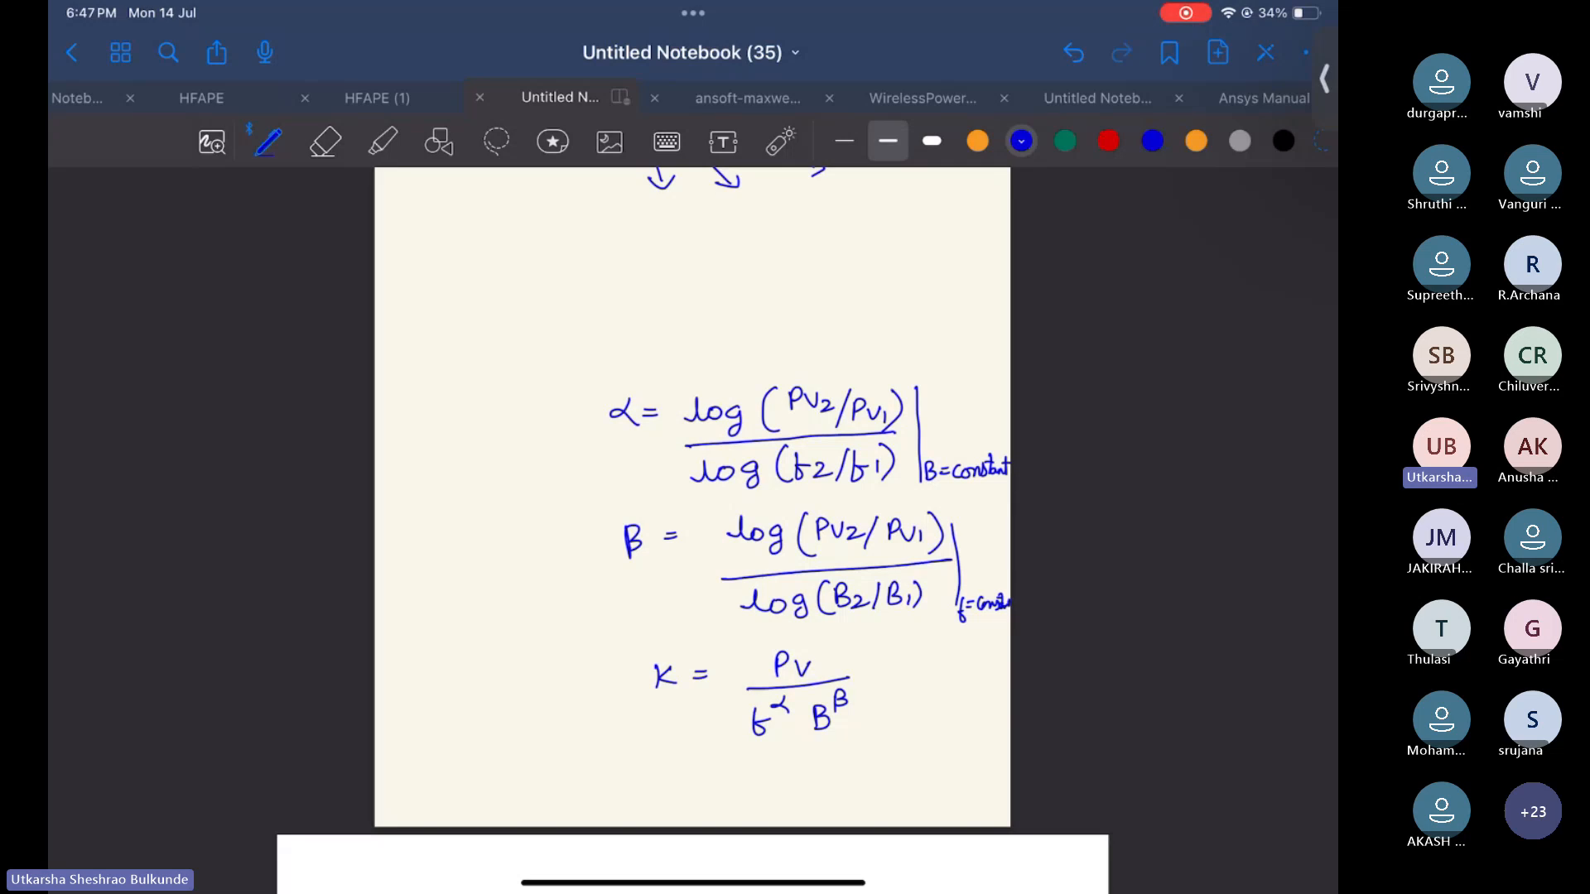
left_click(1108, 141)
mouse_move(993, 403)
left_mouse_down()
mouse_move(982, 356)
mouse_move(584, 357)
mouse_move(580, 501)
mouse_move(1009, 494)
mouse_move(993, 404)
left_mouse_up()
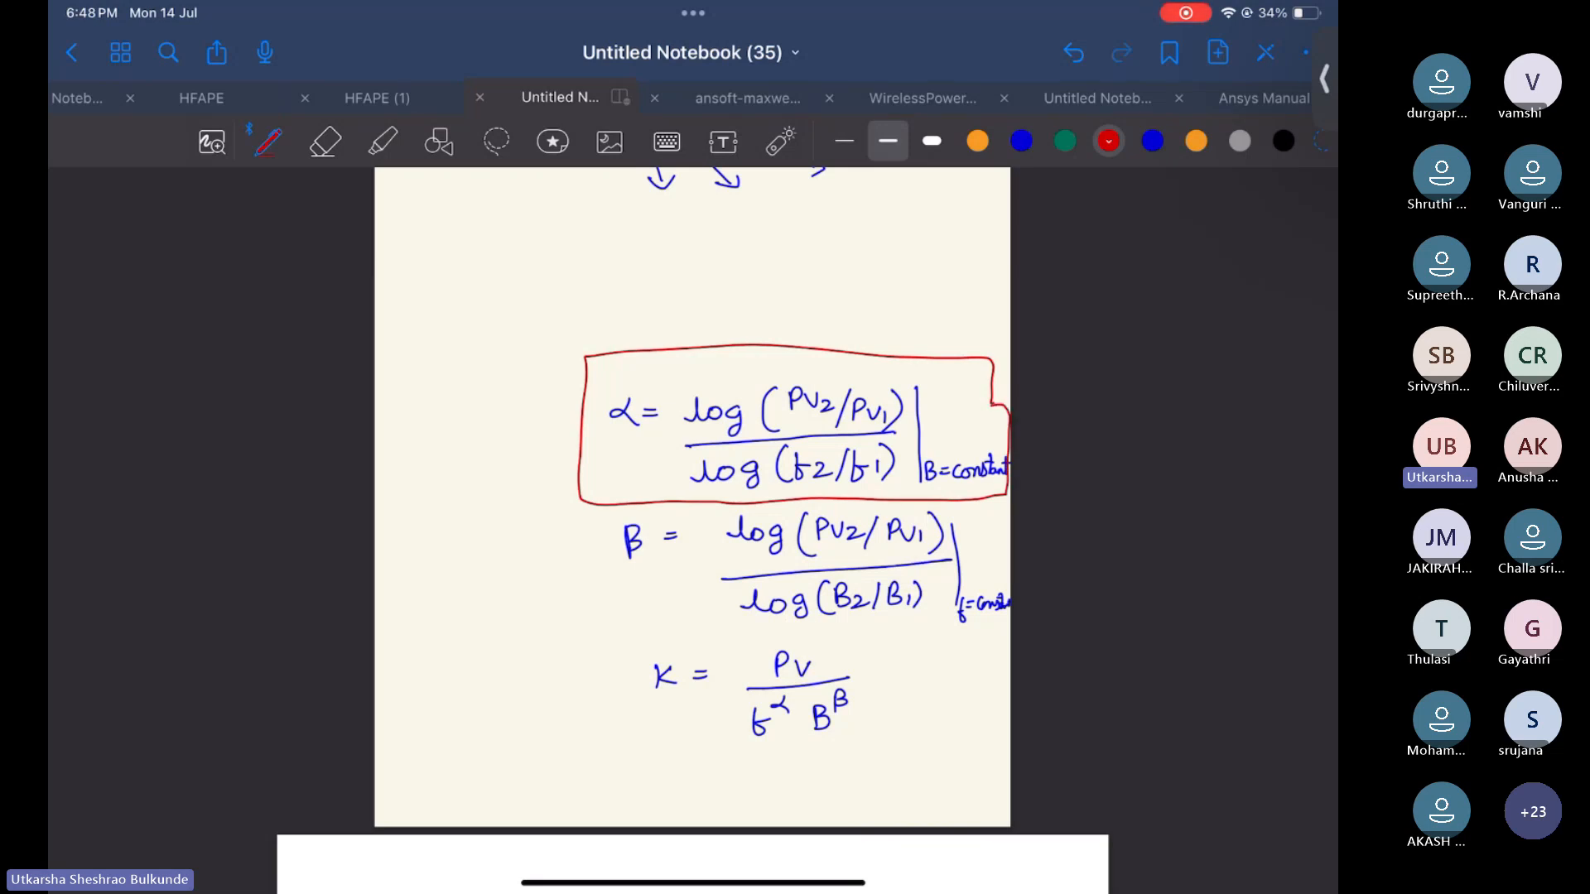
Erase the old handwritten annotations from the Fig.6 power-loss graph of the 3C85 datasheet
scroll(692, 497, "down", 10)
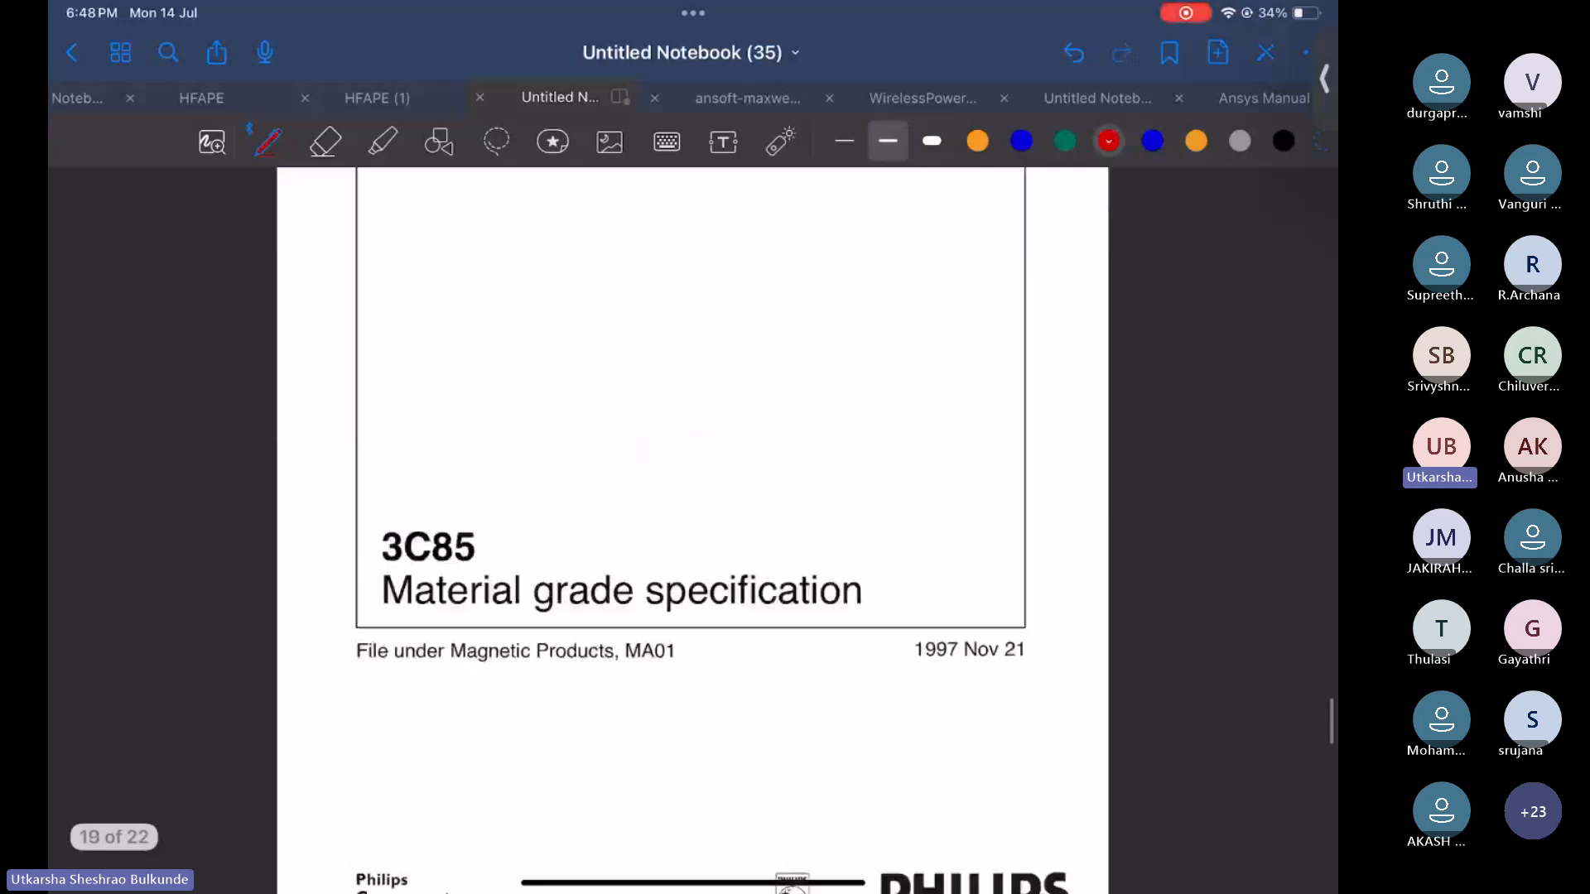
scroll(692, 497, "down", 15)
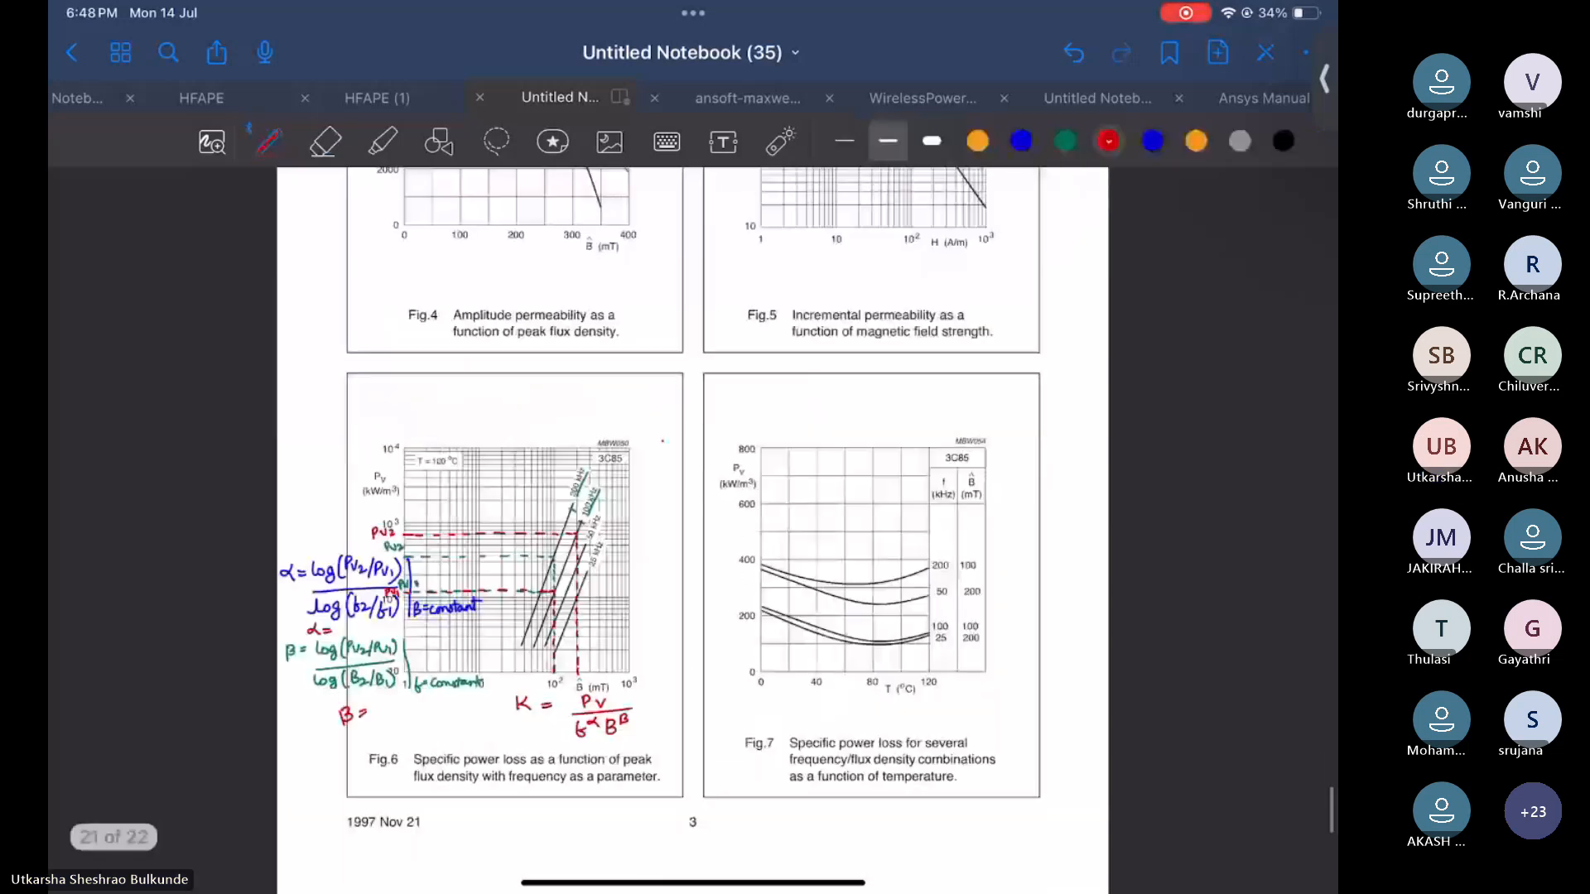
scroll(693, 497, "down", 2)
left_click(326, 142)
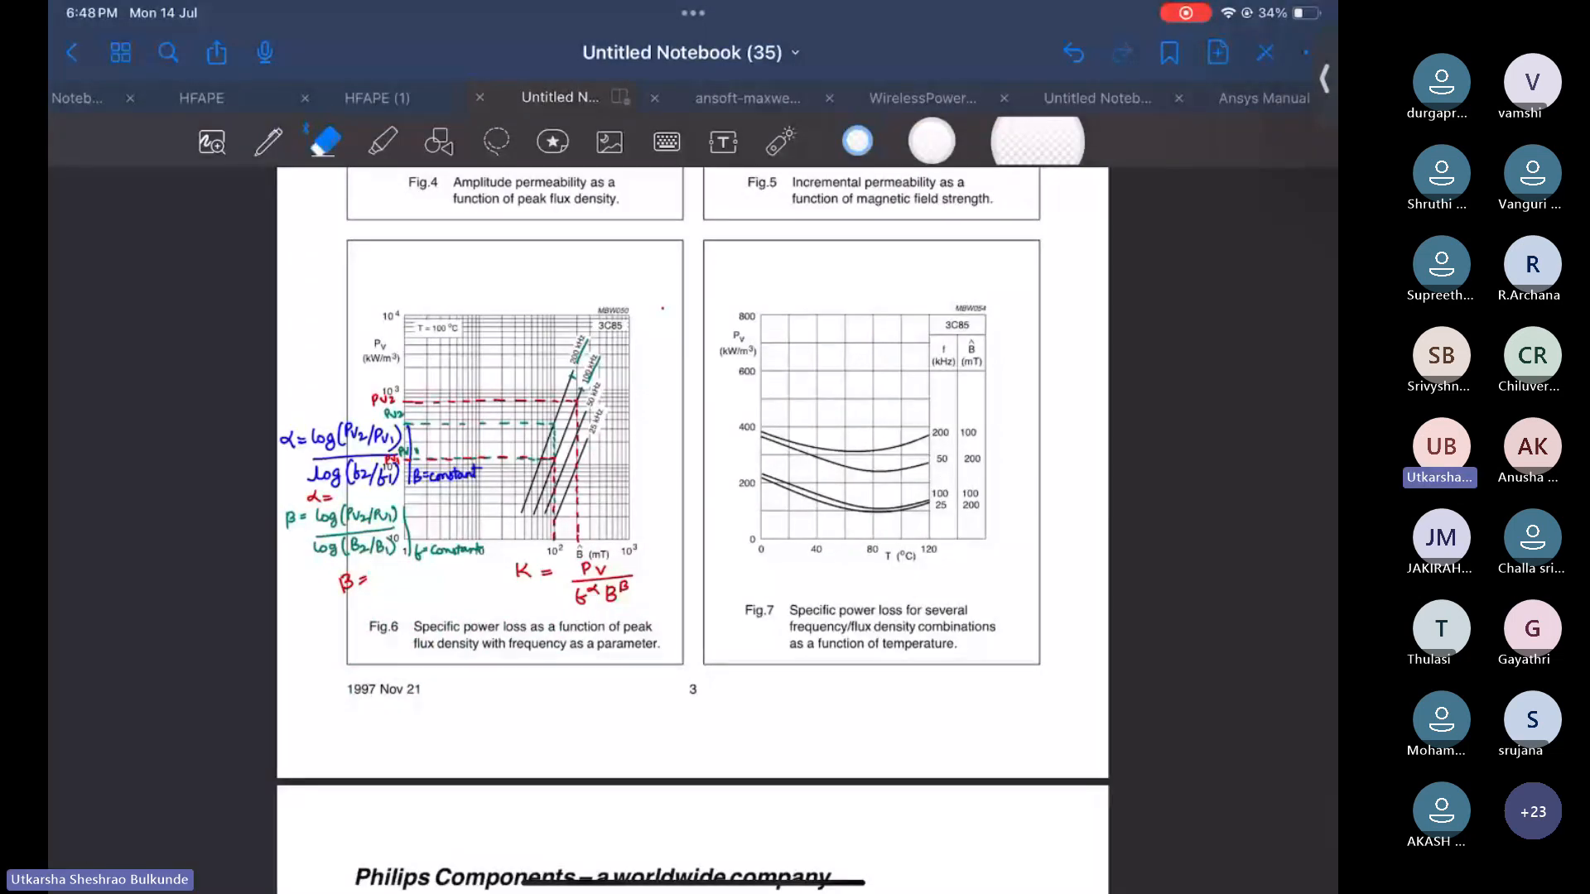
mouse_move(582, 590)
left_mouse_down()
mouse_move(613, 378)
mouse_move(389, 489)
mouse_move(350, 410)
mouse_move(403, 654)
left_mouse_up()
mouse_move(676, 497)
left_mouse_down()
mouse_move(523, 525)
mouse_move(435, 594)
left_mouse_up()
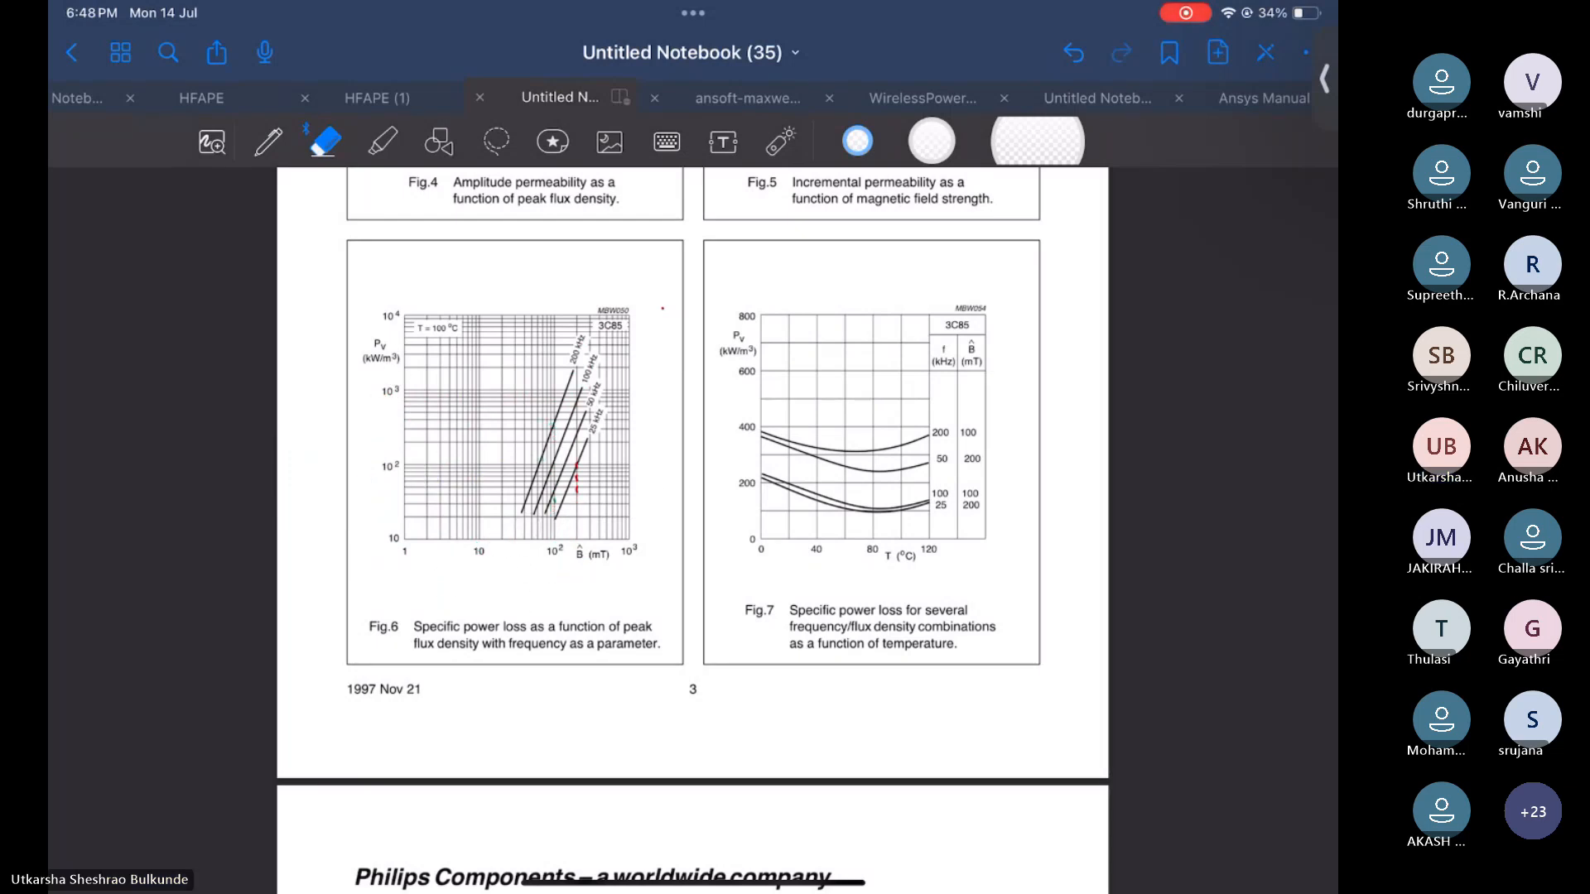
scroll(448, 369, "up", 5)
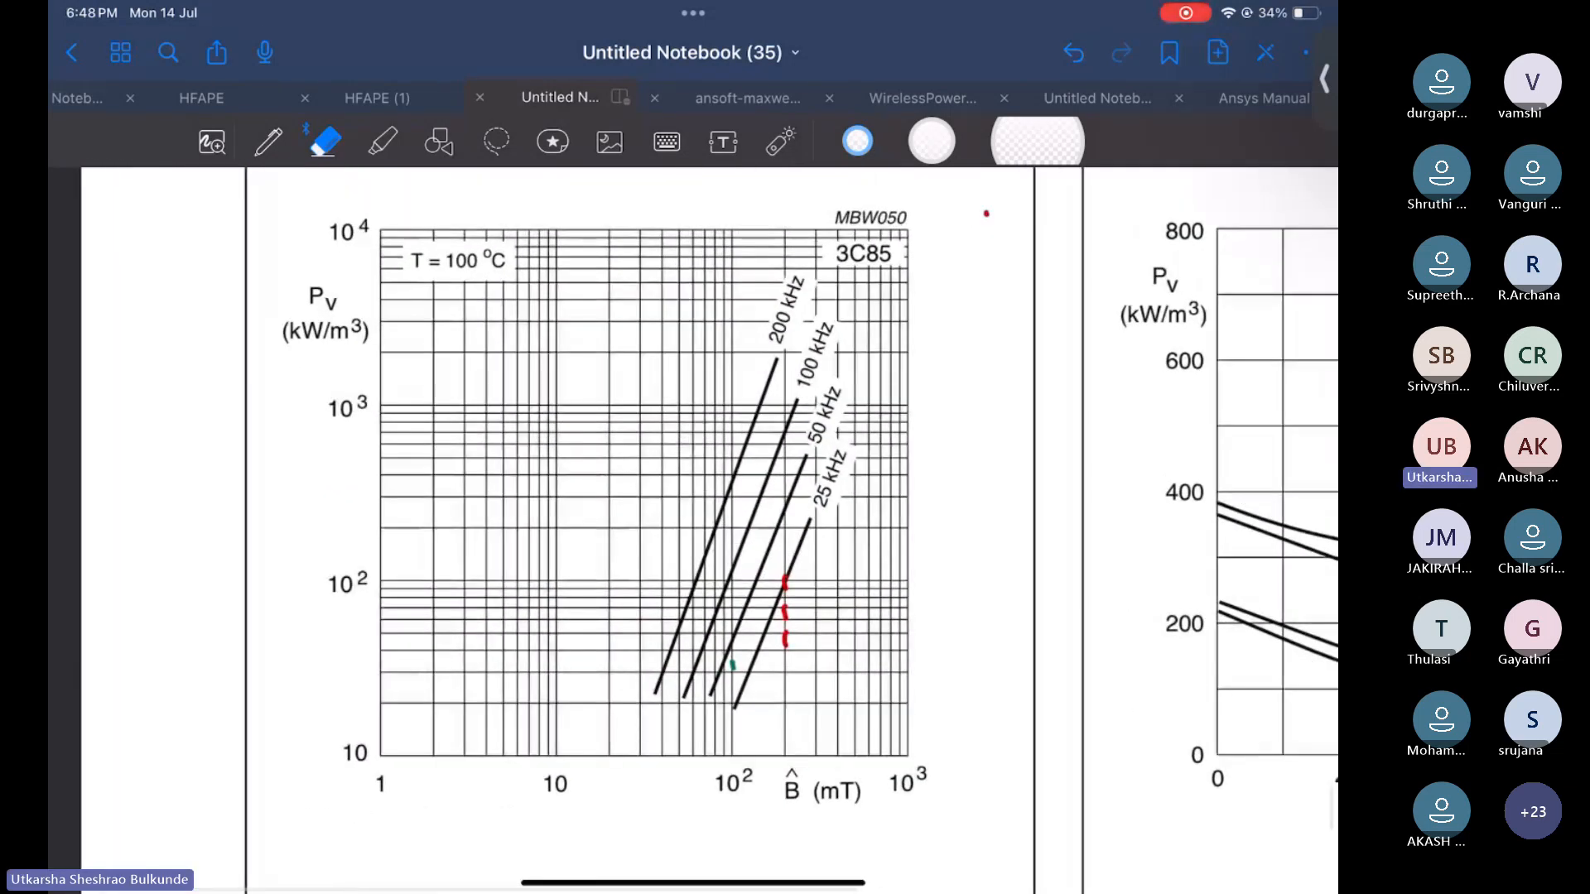
scroll(792, 274, "up", 1)
left_click_drag(781, 619, 723, 722)
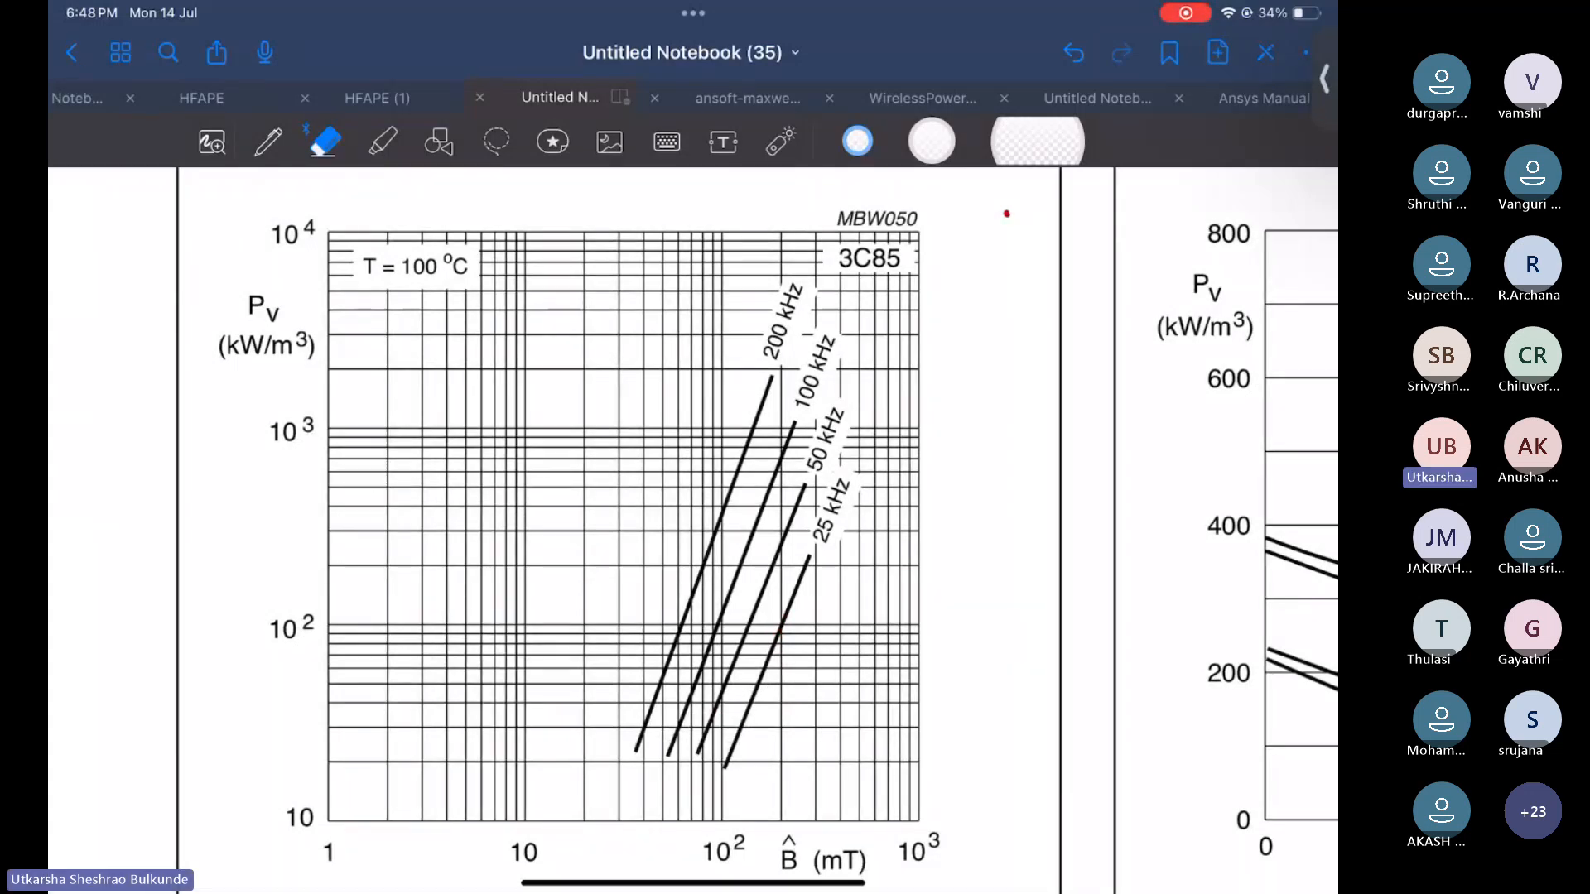
scroll(614, 518, "down", 2)
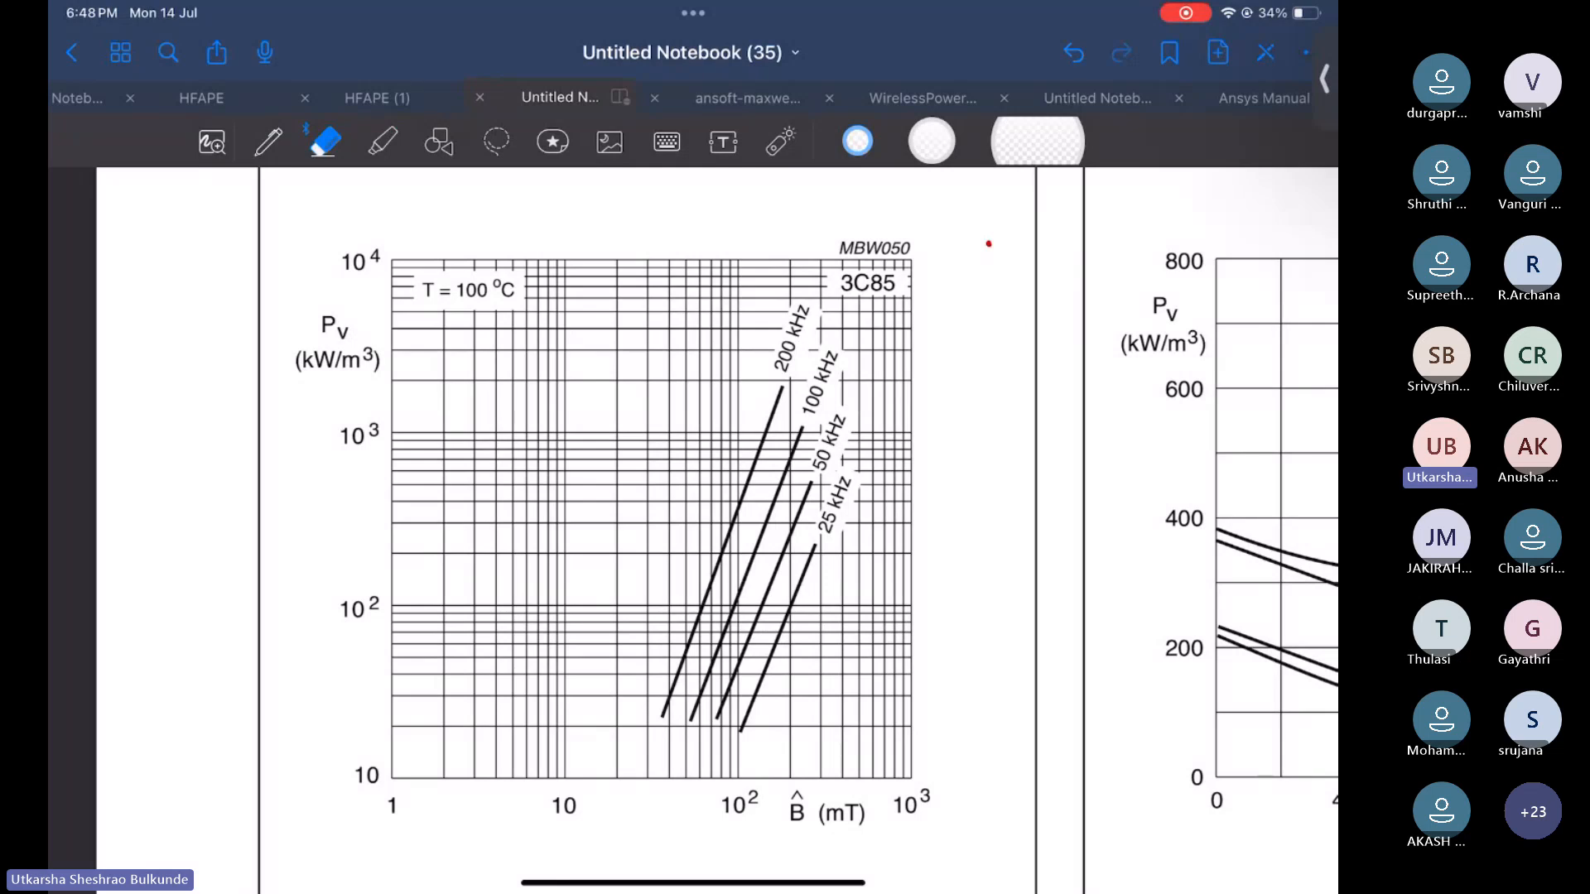
Write α = log(Pv2/Pv1) / log(f2/f1) in red ink below the Fig.6 graph
left_click(268, 142)
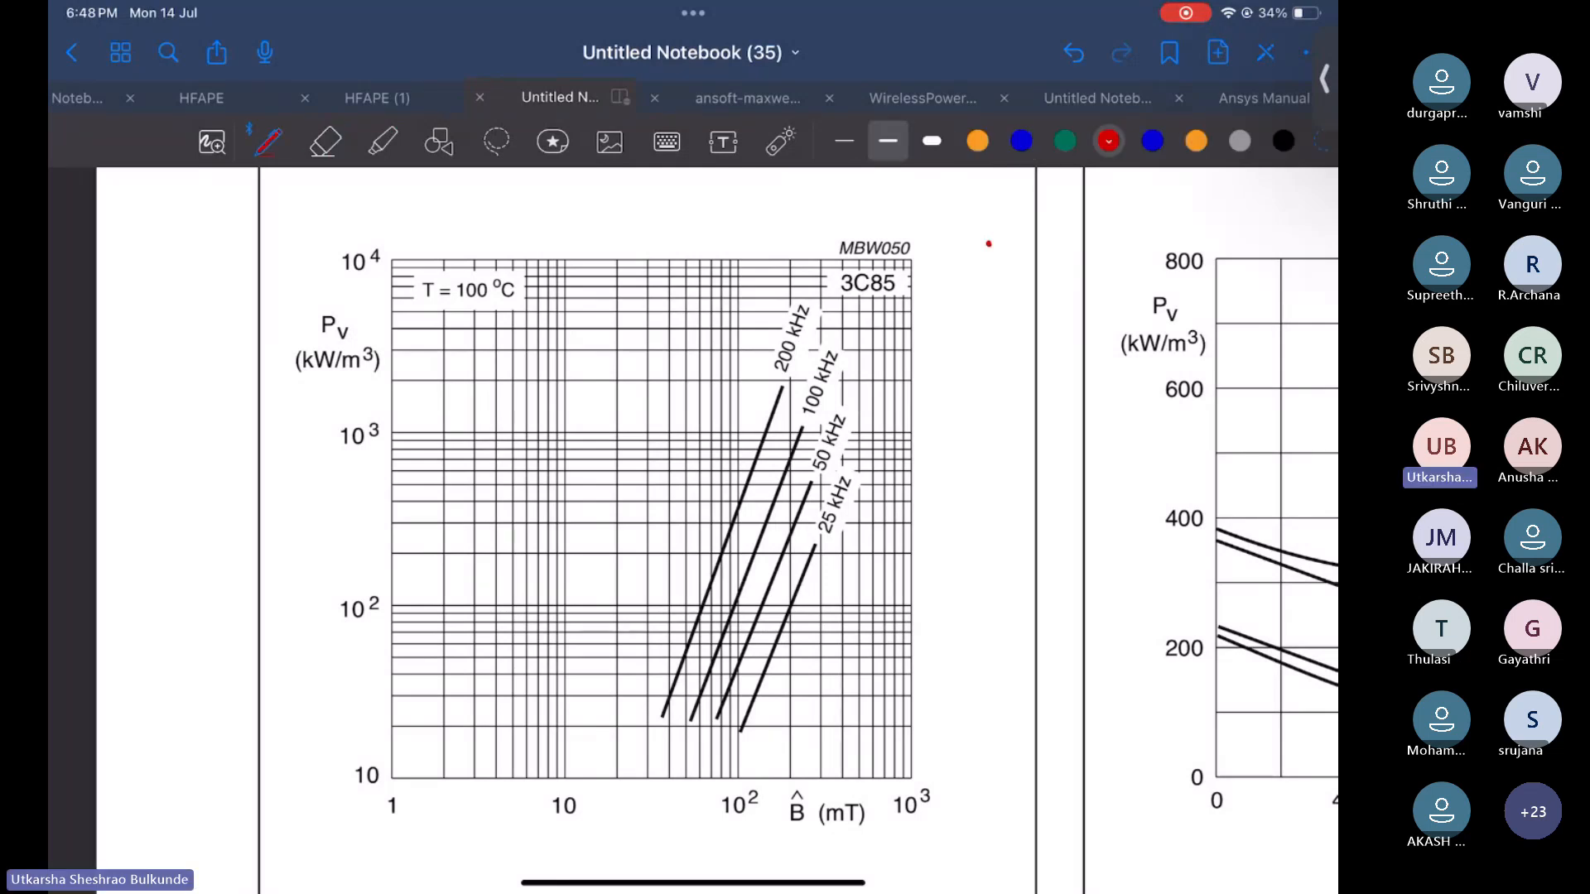
scroll(613, 517, "down", 3)
scroll(693, 530, "up", 1)
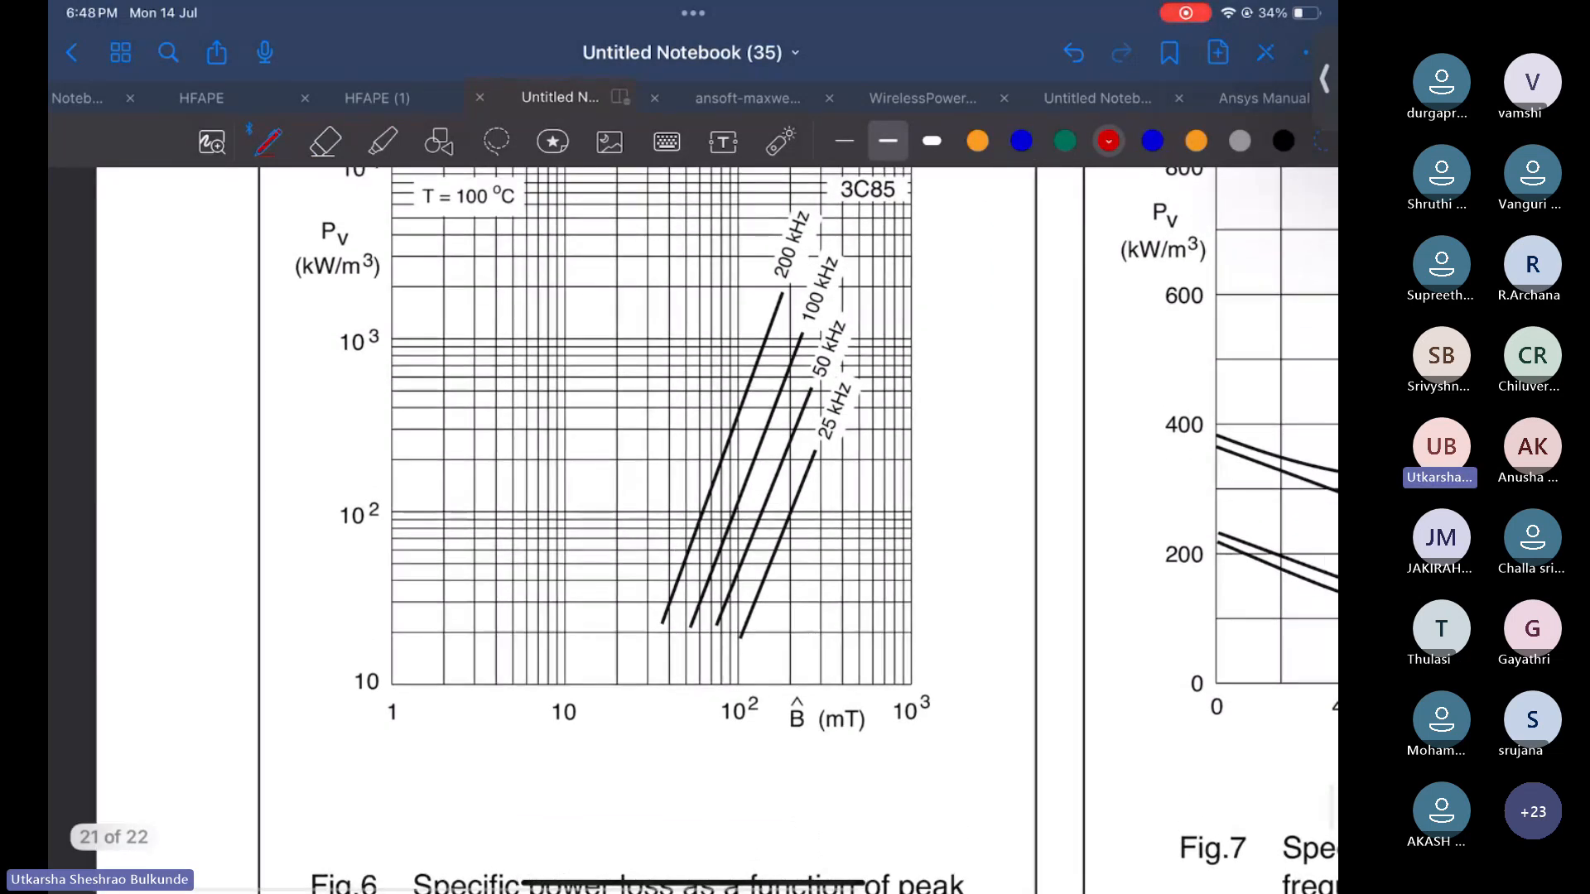
mouse_move(336, 765)
left_mouse_down()
mouse_move(345, 799)
mouse_move(378, 781)
left_mouse_up()
left_click(364, 780)
mouse_move(362, 790)
left_mouse_down()
mouse_move(461, 779)
mouse_move(477, 803)
left_mouse_up()
left_click(485, 779)
left_click_drag(533, 755, 512, 801)
mouse_move(543, 747)
left_mouse_down()
mouse_move(546, 780)
mouse_move(583, 757)
left_mouse_up()
left_click_drag(580, 766, 603, 780)
mouse_move(623, 755)
left_mouse_down()
mouse_move(607, 802)
mouse_move(643, 780)
left_mouse_up()
mouse_move(663, 770)
left_mouse_down()
mouse_move(682, 767)
mouse_move(700, 806)
left_mouse_up()
mouse_move(435, 820)
left_mouse_down()
mouse_move(714, 808)
mouse_move(470, 855)
mouse_move(487, 836)
left_mouse_up()
mouse_move(511, 835)
left_mouse_down()
mouse_move(505, 866)
mouse_move(583, 845)
left_mouse_up()
left_click_drag(590, 840, 613, 867)
mouse_move(645, 828)
left_mouse_down()
mouse_move(641, 861)
mouse_move(661, 845)
mouse_move(647, 865)
left_mouse_up()
left_click_drag(671, 837, 669, 856)
left_click_drag(684, 822, 693, 870)
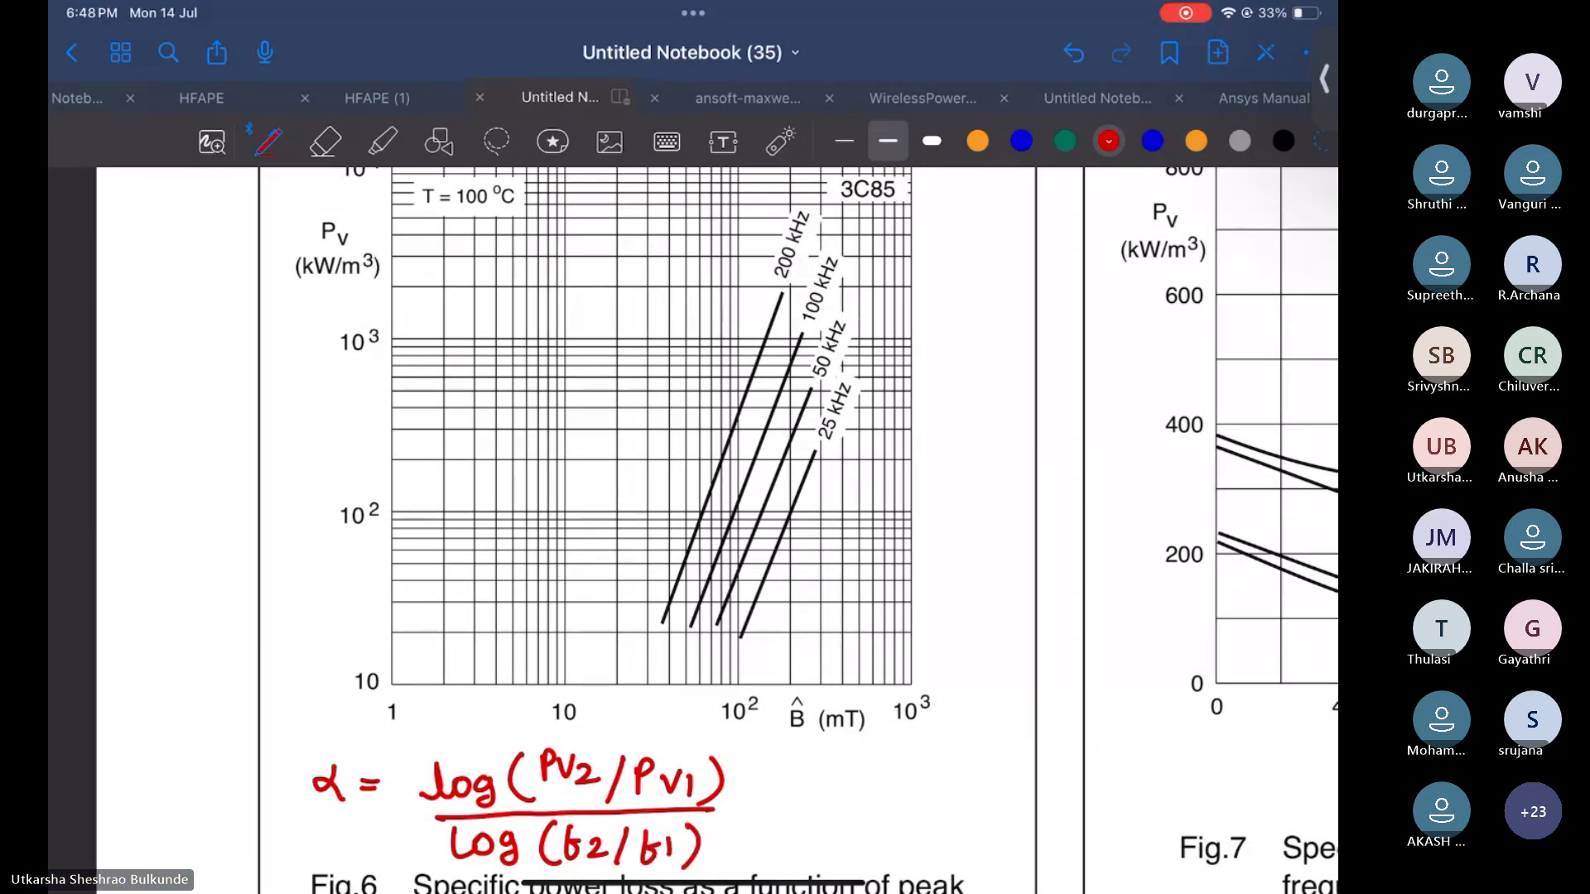
Add "| B = constant" beside the α formula
mouse_move(746, 756)
left_mouse_down()
mouse_move(742, 854)
mouse_move(809, 838)
left_mouse_up()
left_click_drag(793, 852, 858, 843)
mouse_move(866, 845)
left_mouse_down()
mouse_move(924, 861)
mouse_move(925, 840)
left_mouse_up()
mouse_move(949, 847)
left_mouse_down()
mouse_move(951, 867)
mouse_move(997, 863)
mouse_move(1004, 837)
left_mouse_up()
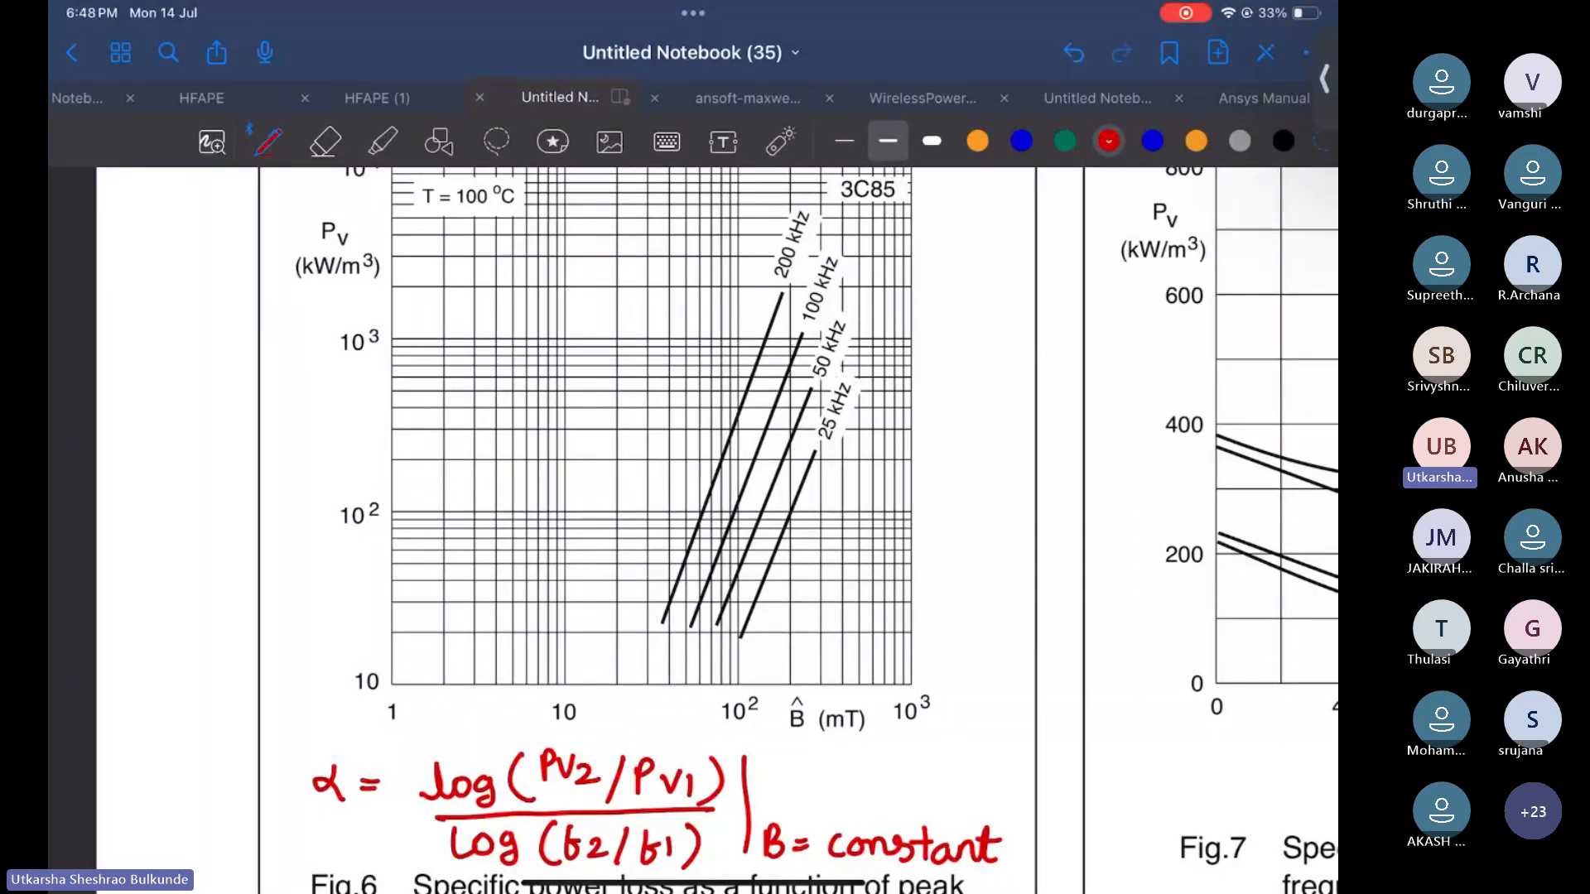
Draw red tick marks beside the 3C85 label of the graph
scroll(712, 530, "up", 2)
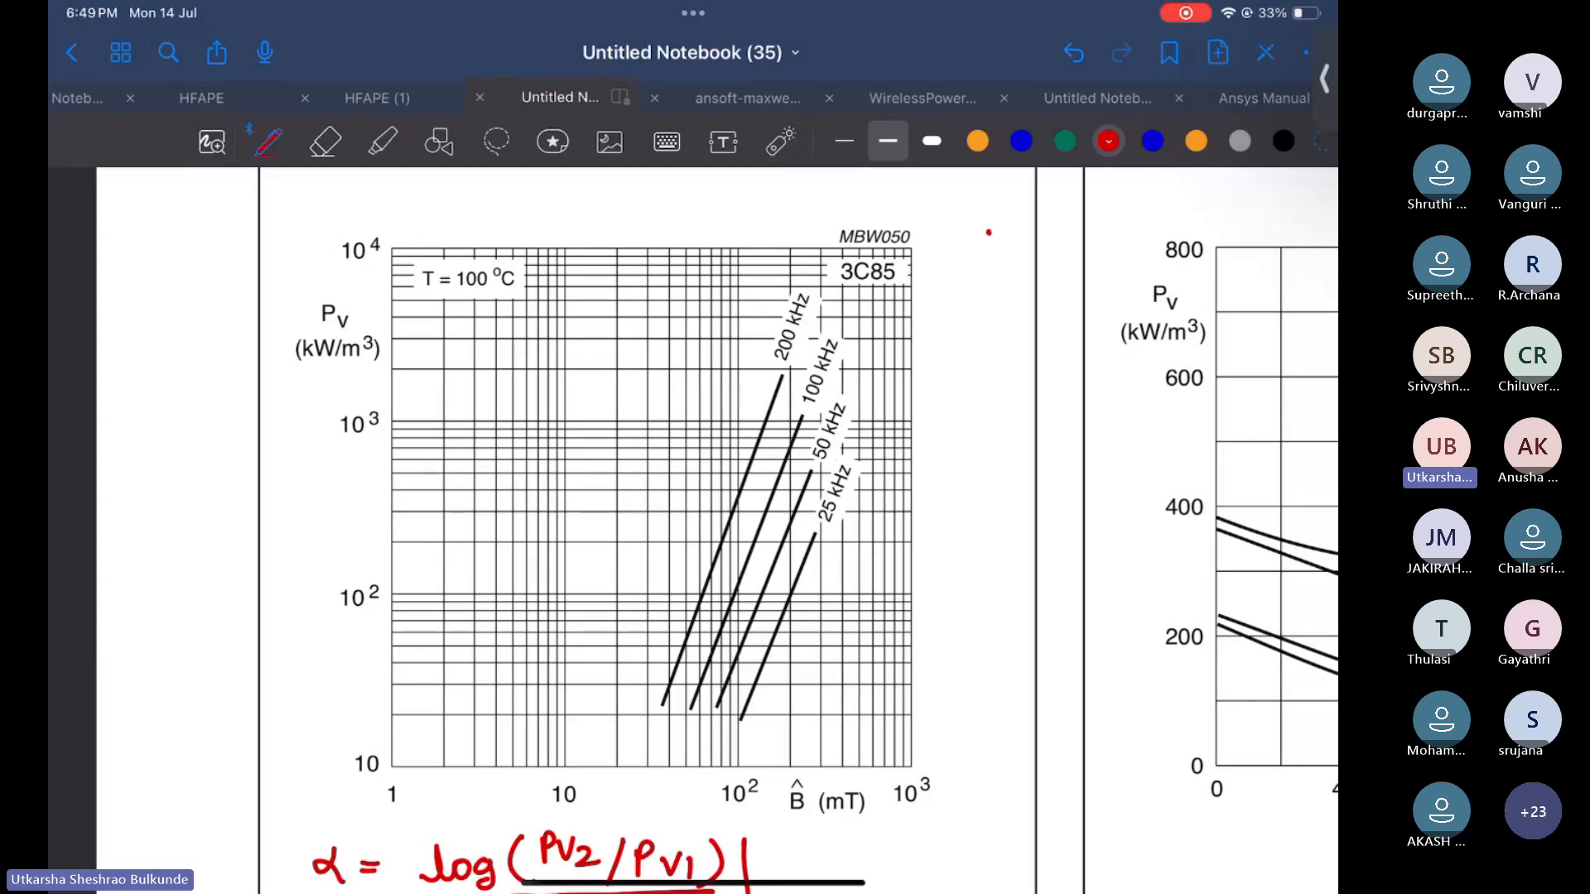
scroll(712, 530, "down", 3)
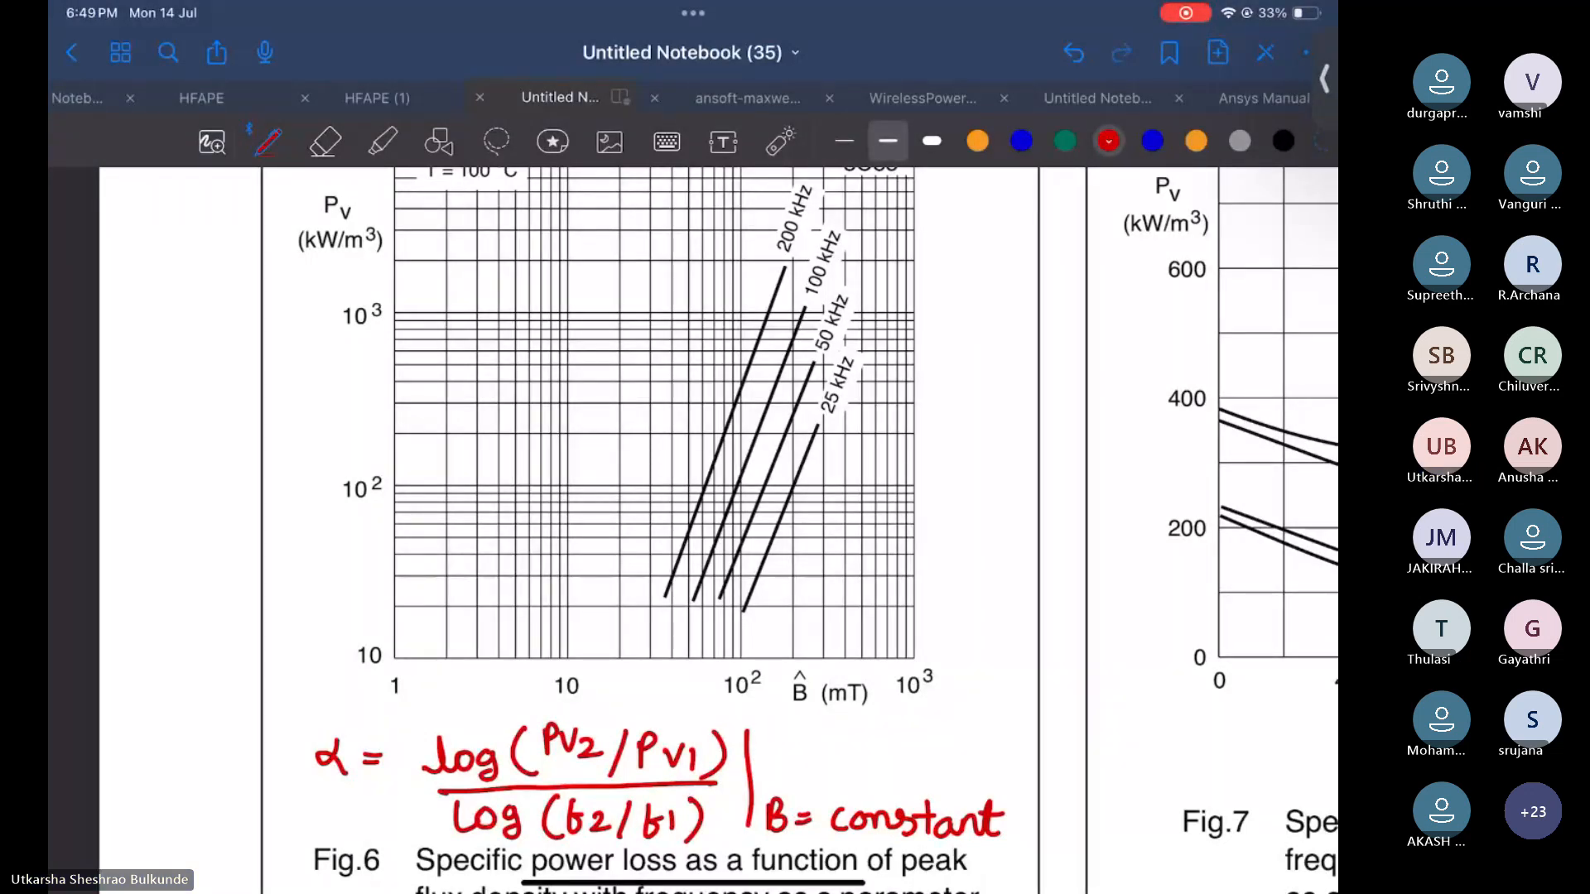
scroll(696, 530, "up", 2)
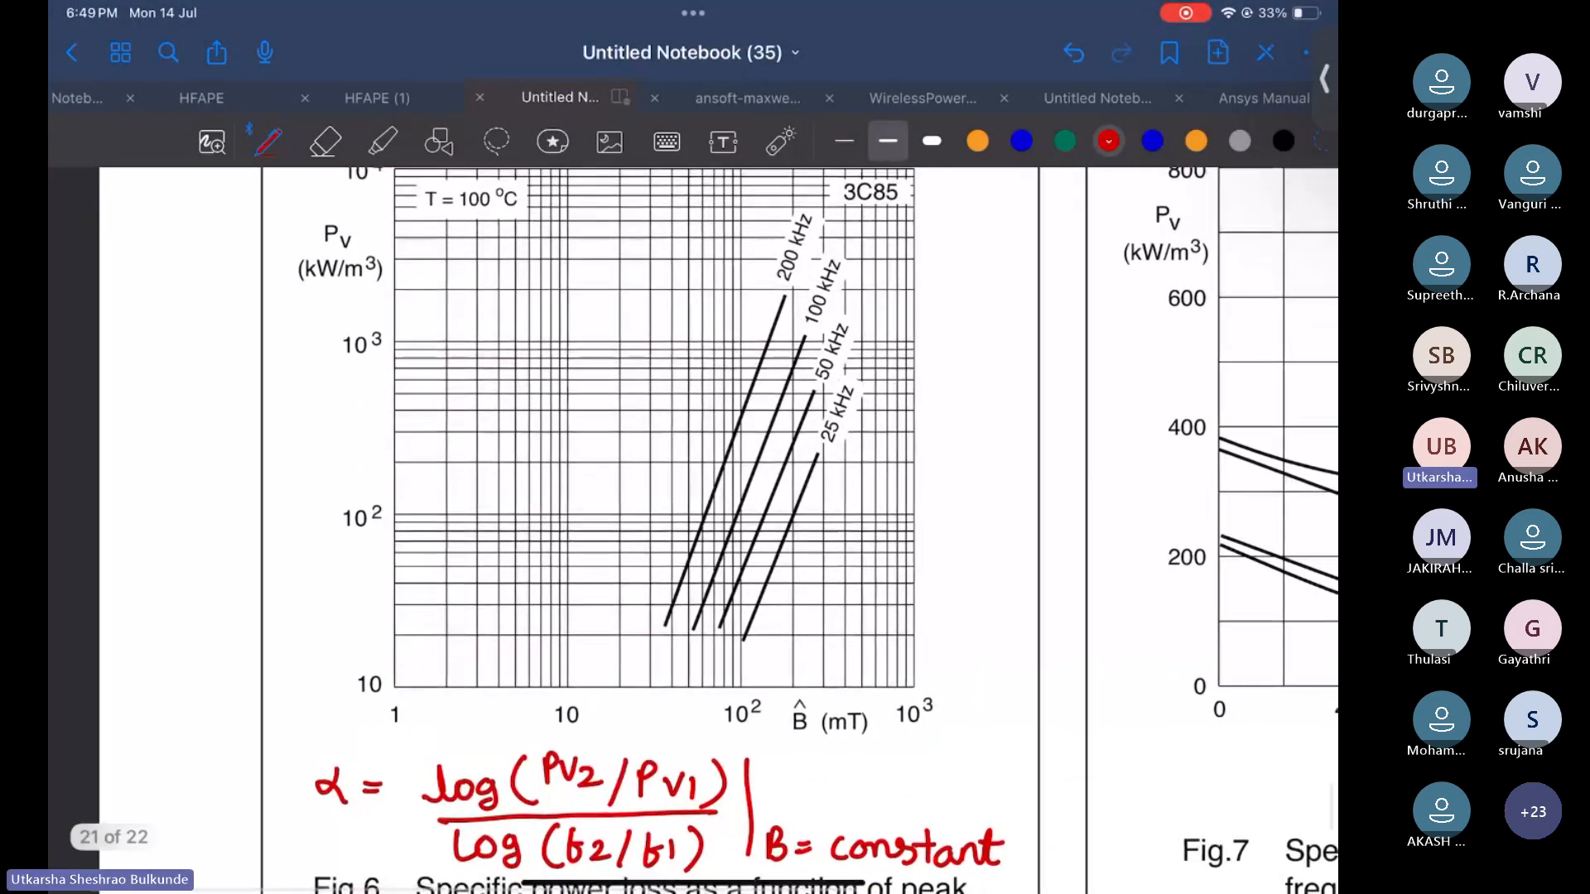
mouse_move(831, 217)
left_mouse_down()
mouse_move(863, 196)
mouse_move(911, 213)
left_mouse_up()
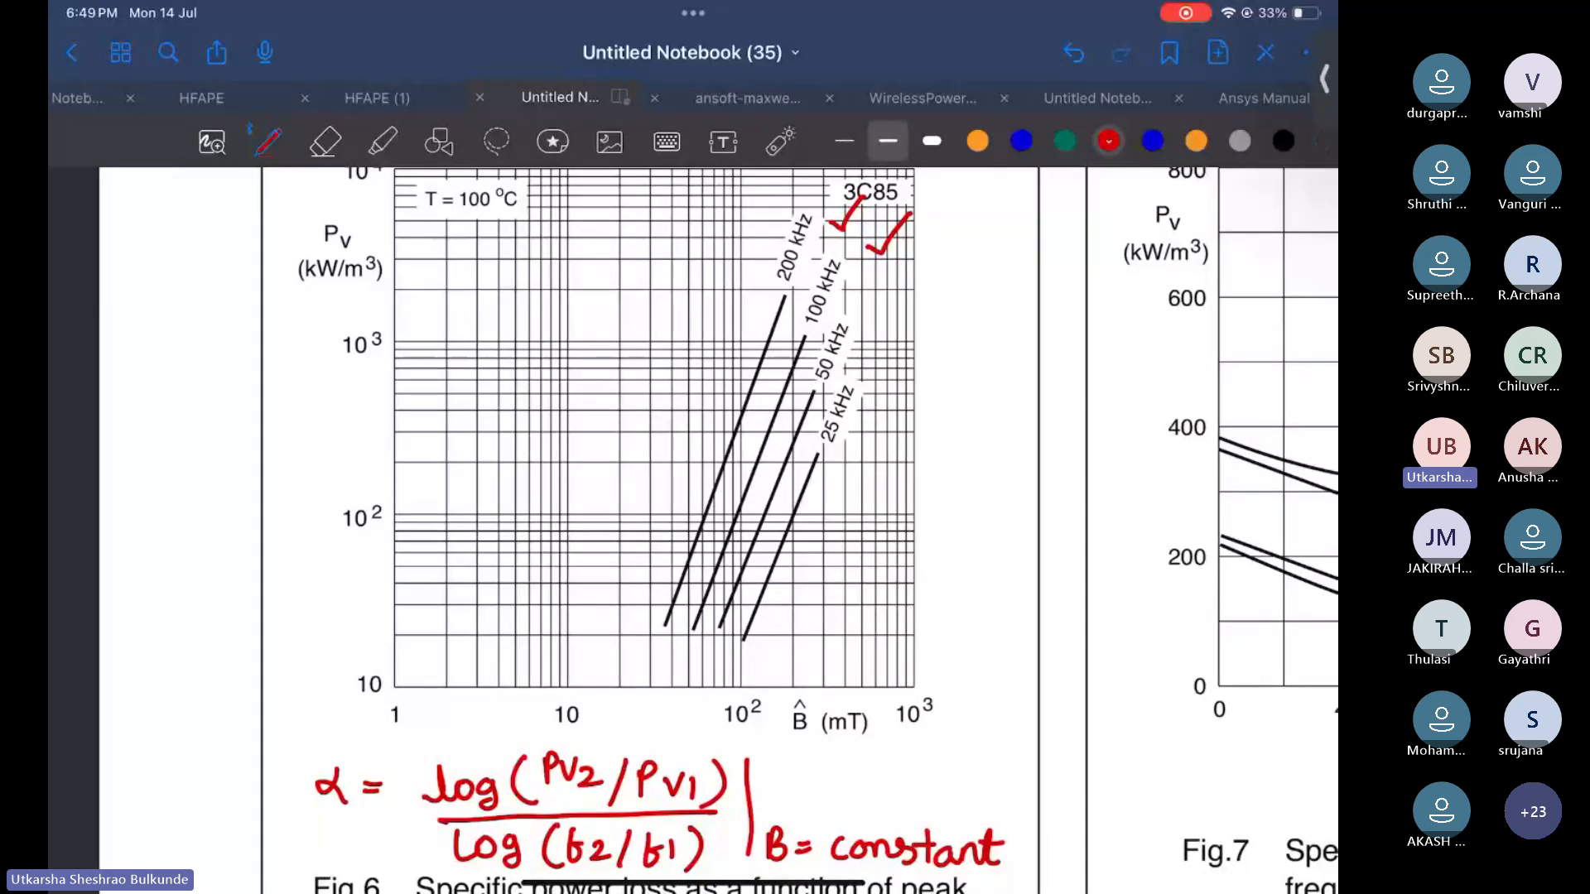
Draw a red dashed vertical line at 100 mT and mark where it crosses the frequency curves
scroll(704, 530, "down", 1)
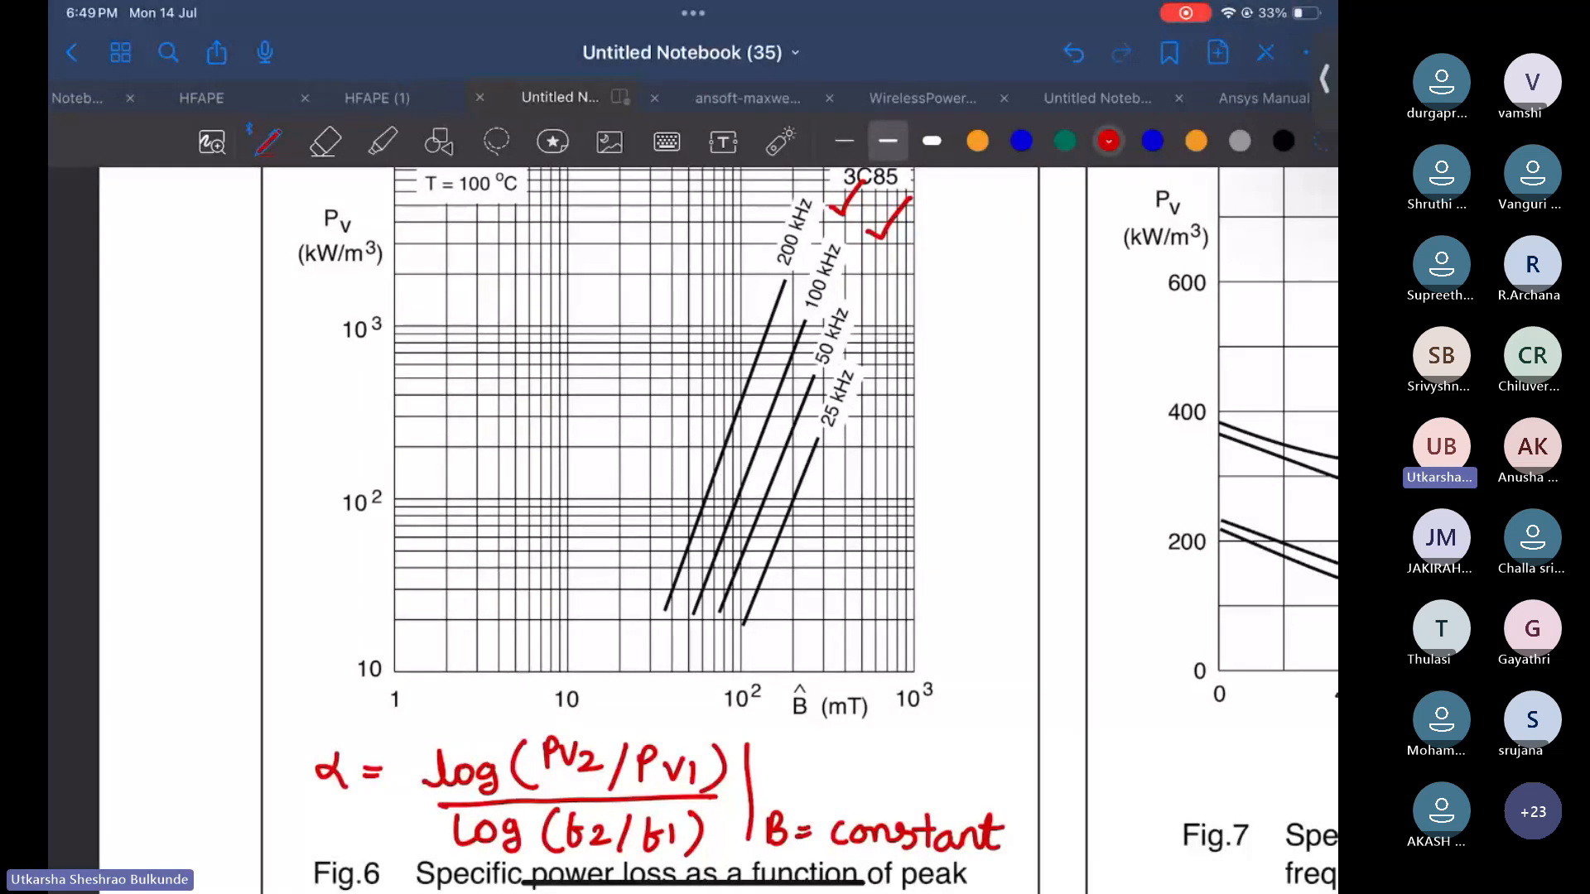
left_click_drag(739, 565, 744, 679)
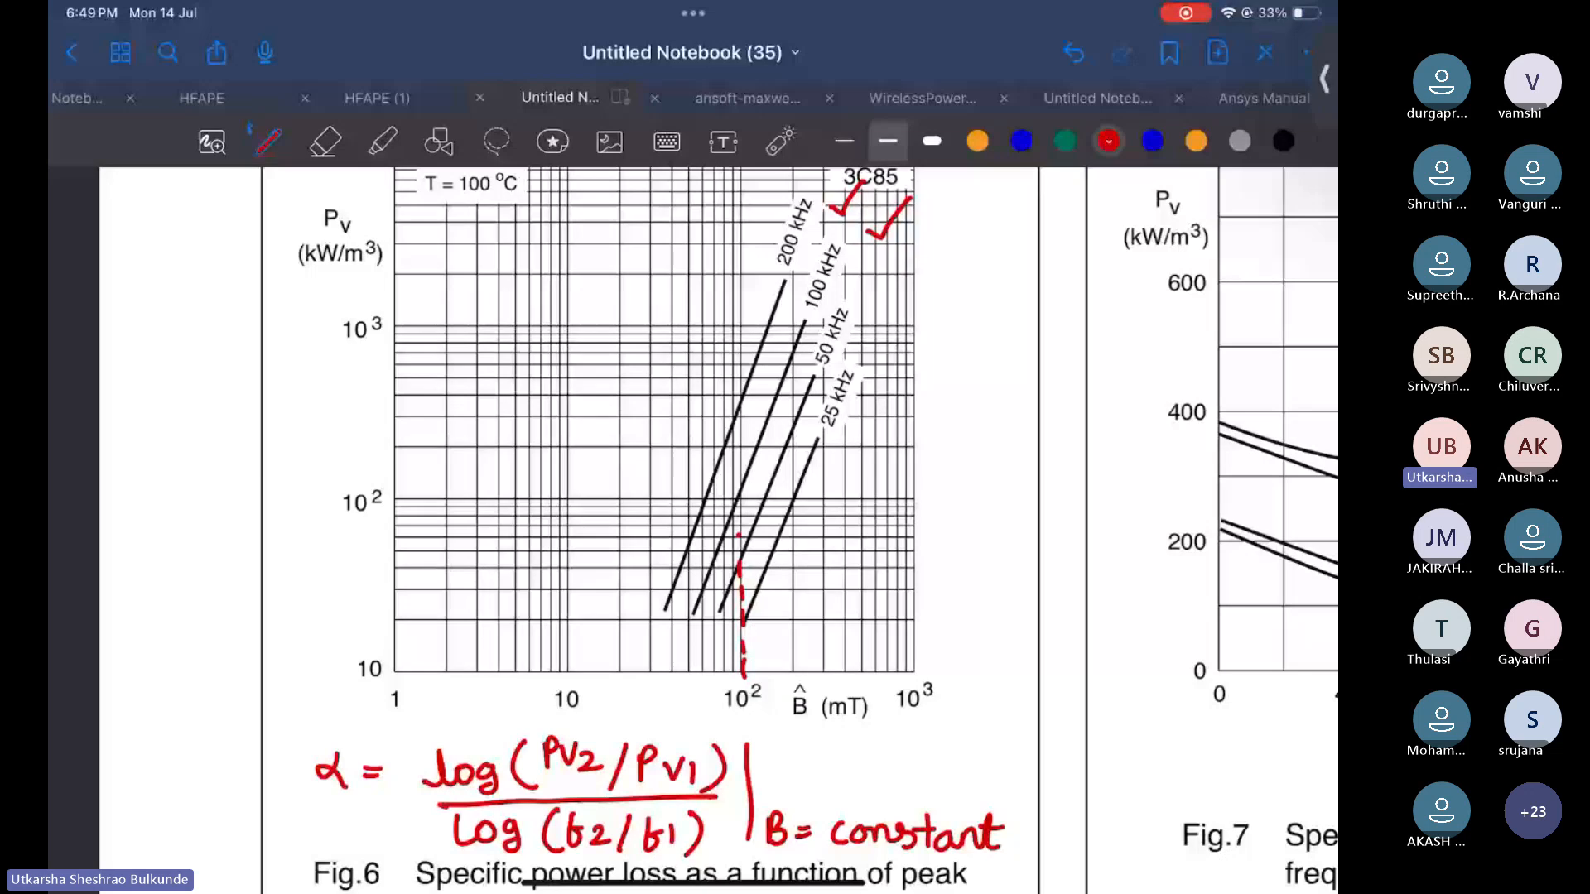
left_click_drag(740, 566, 737, 406)
left_click_drag(766, 465, 782, 479)
left_click_drag(784, 515, 800, 524)
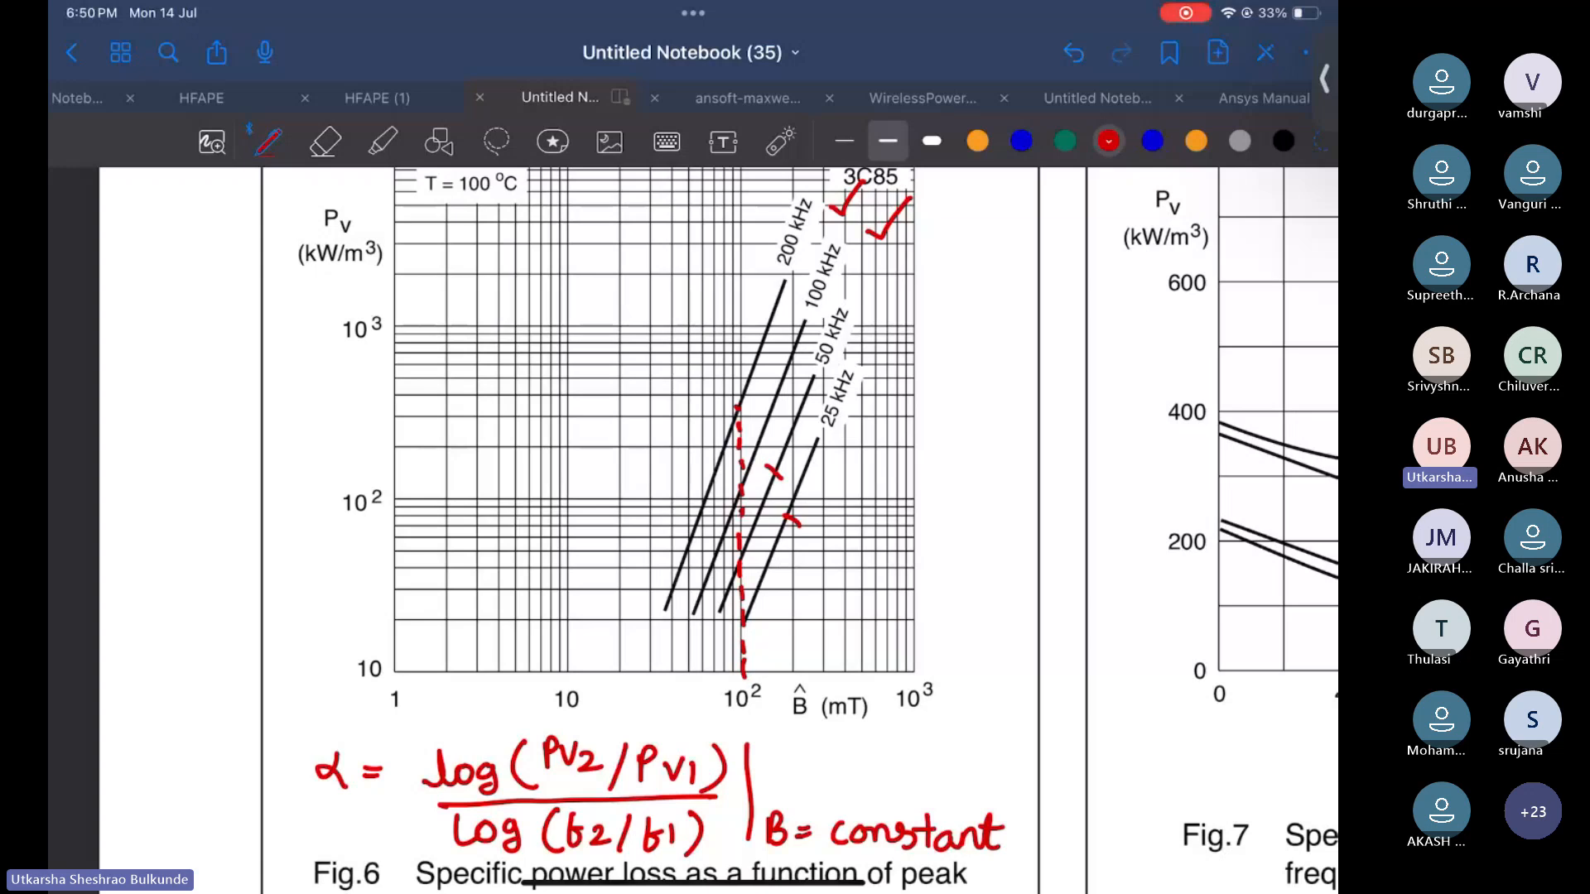
Erase the dashed line and crossing marks
left_click(325, 141)
mouse_move(810, 525)
left_mouse_down()
mouse_move(743, 609)
mouse_move(736, 543)
left_mouse_up()
left_click_drag(739, 447, 736, 410)
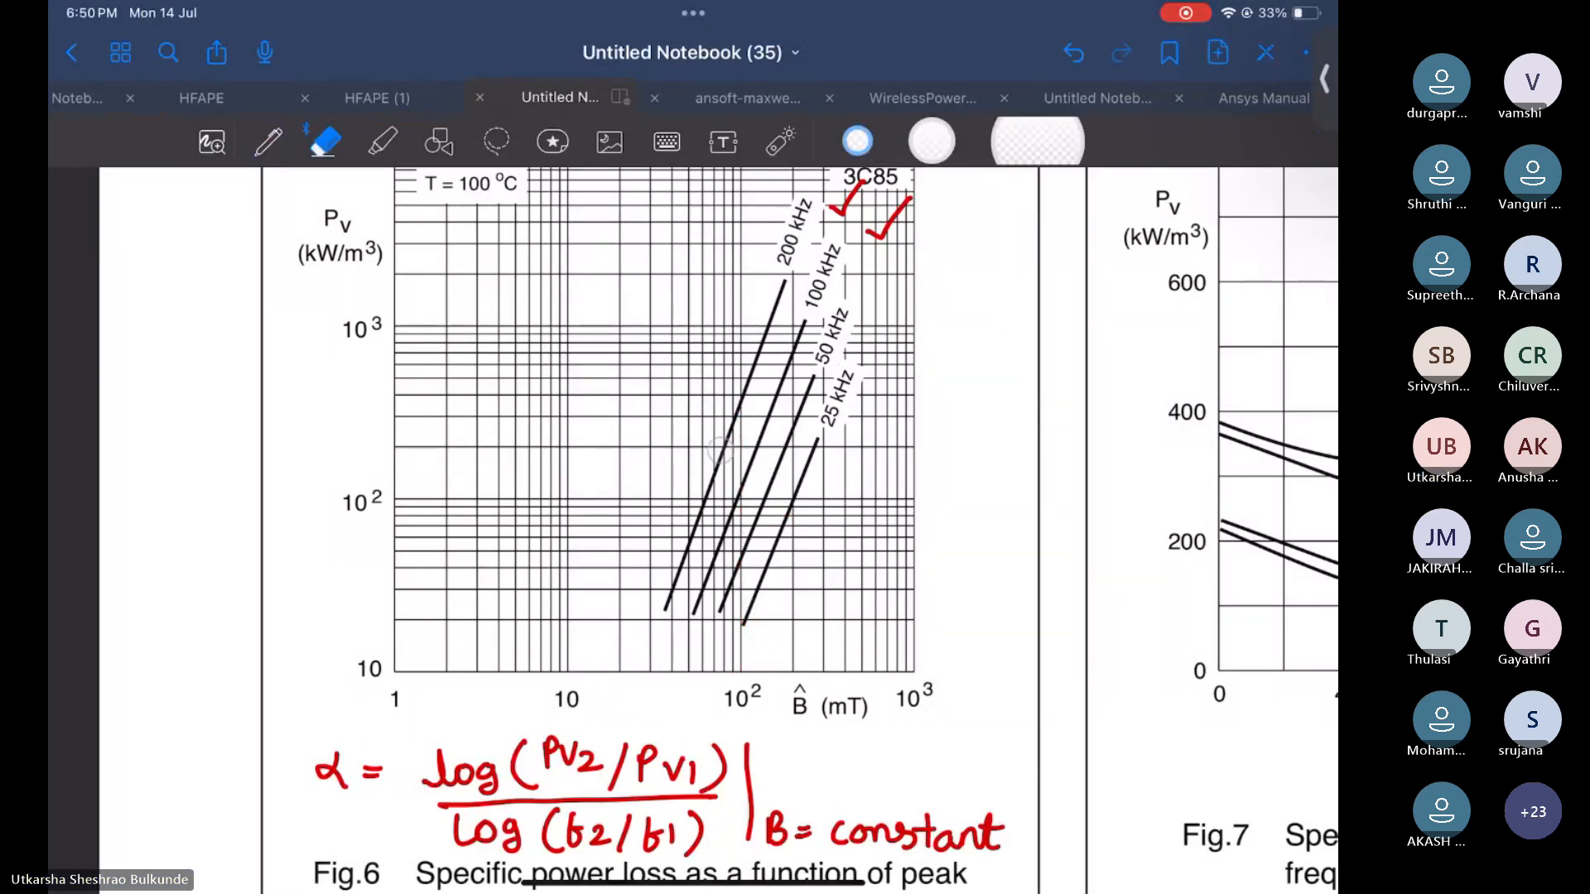
Draw red dashed vertical lines at 100 mT and about 200 mT down to the flux-density axis
left_click(267, 142)
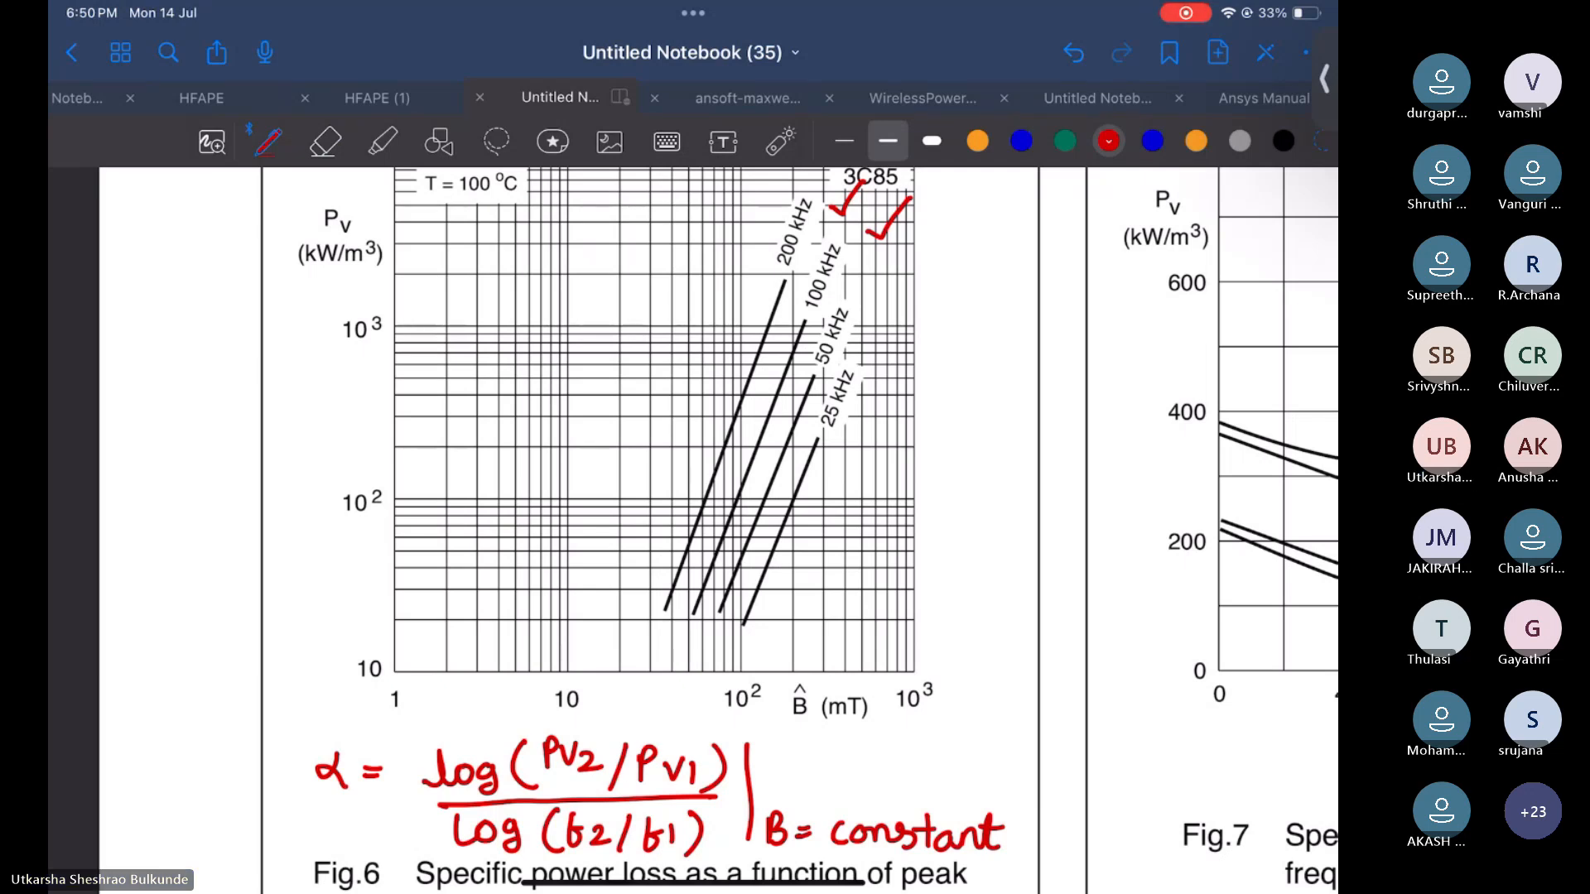
left_click(741, 562)
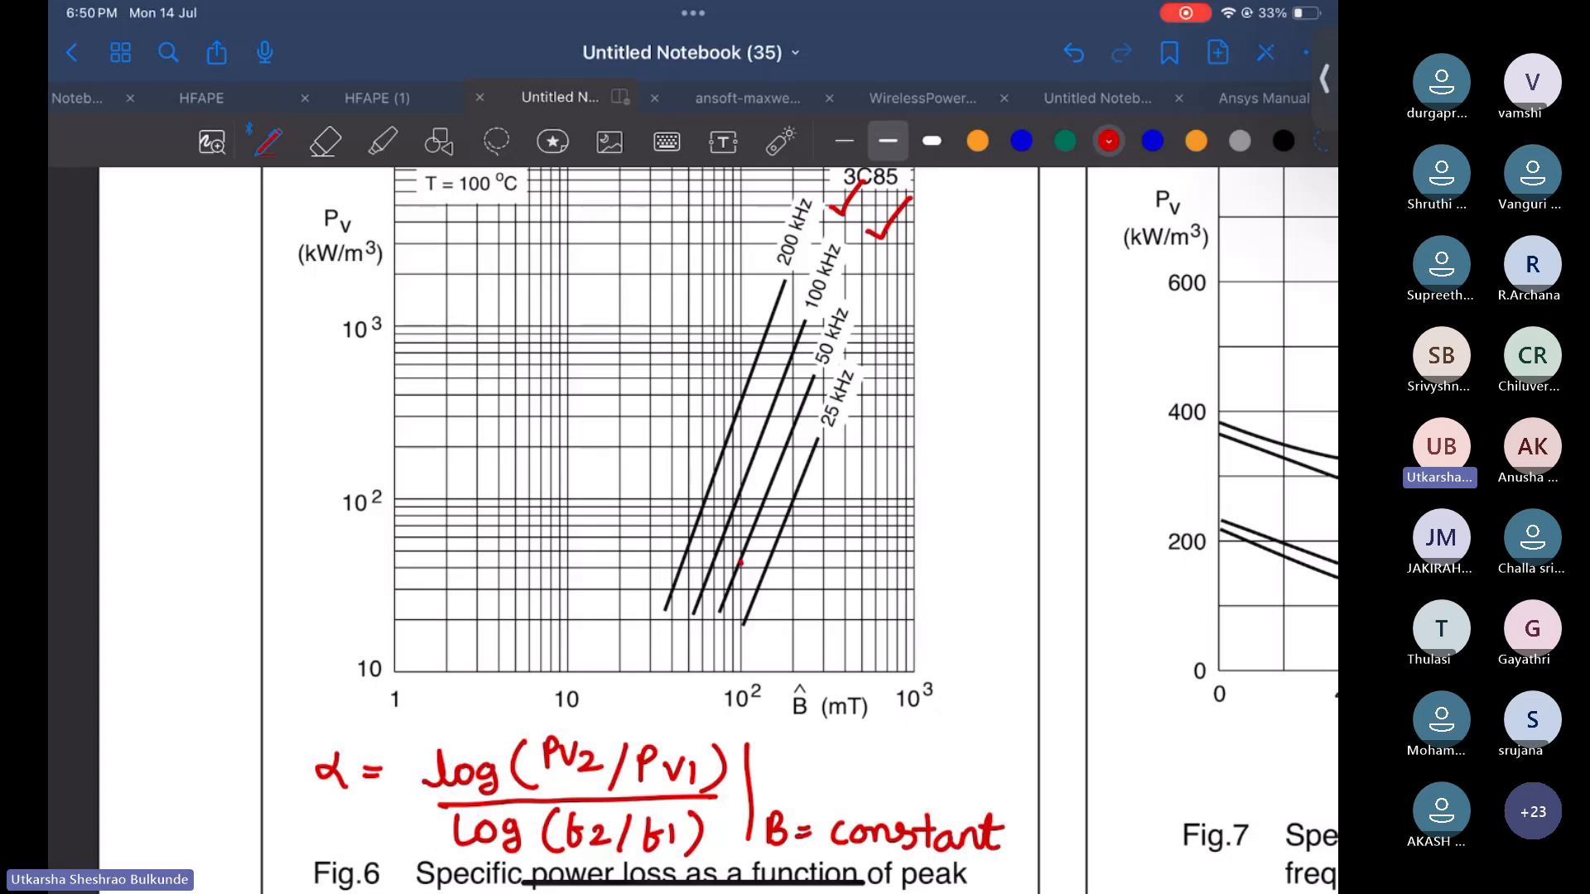
left_click_drag(740, 564, 744, 675)
left_click_drag(792, 432, 795, 679)
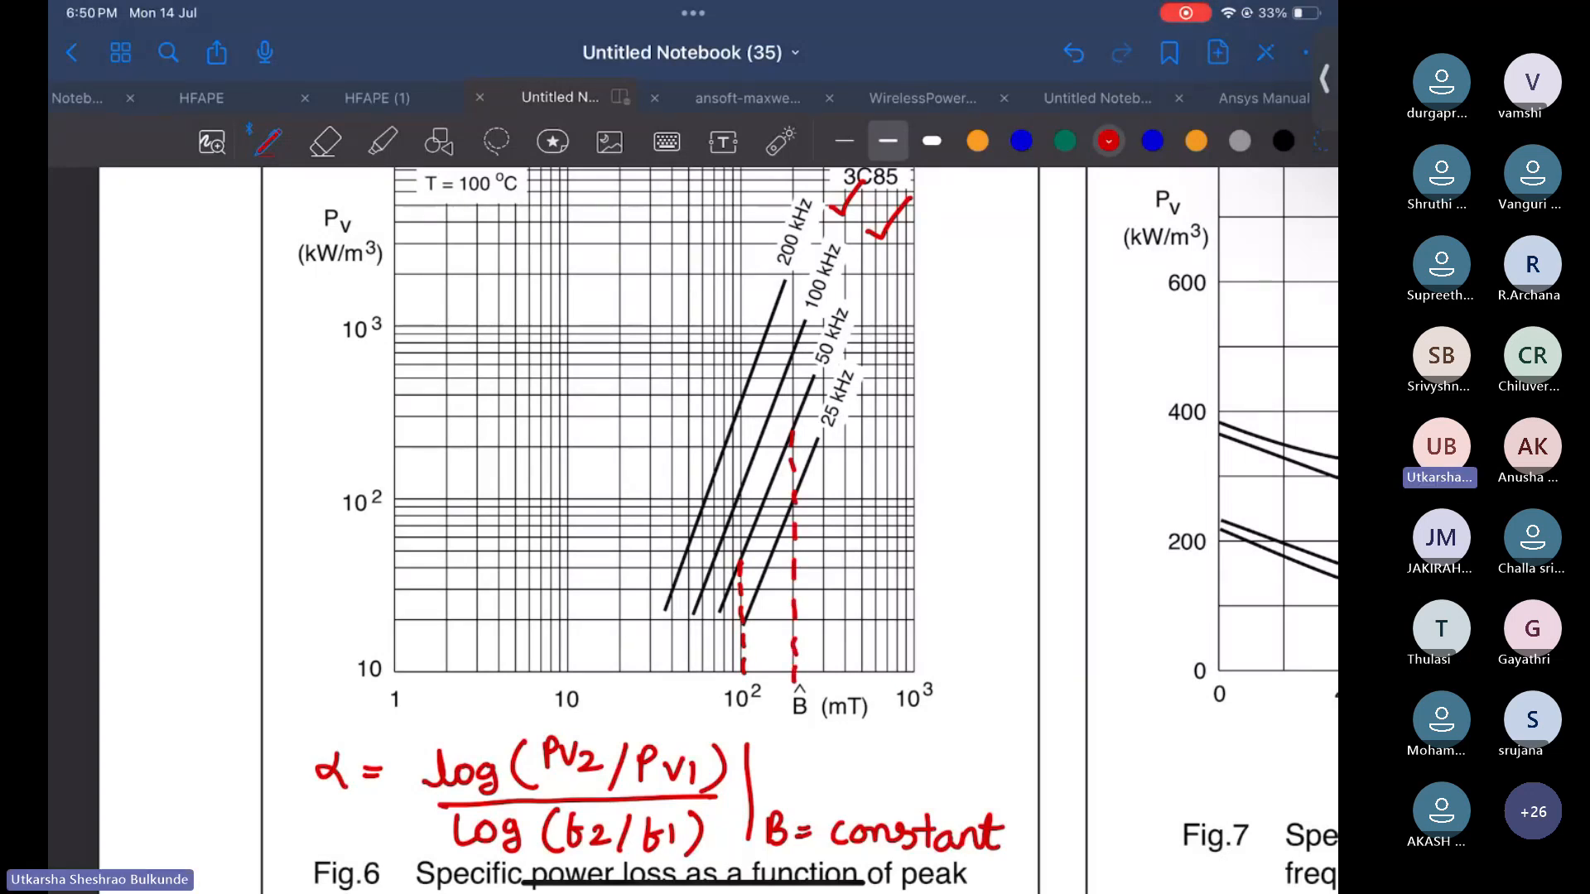
Erase both red dashed lines from the graph
left_click(325, 142)
mouse_move(781, 638)
left_mouse_down()
mouse_move(740, 613)
mouse_move(759, 643)
mouse_move(793, 464)
mouse_move(796, 596)
left_mouse_up()
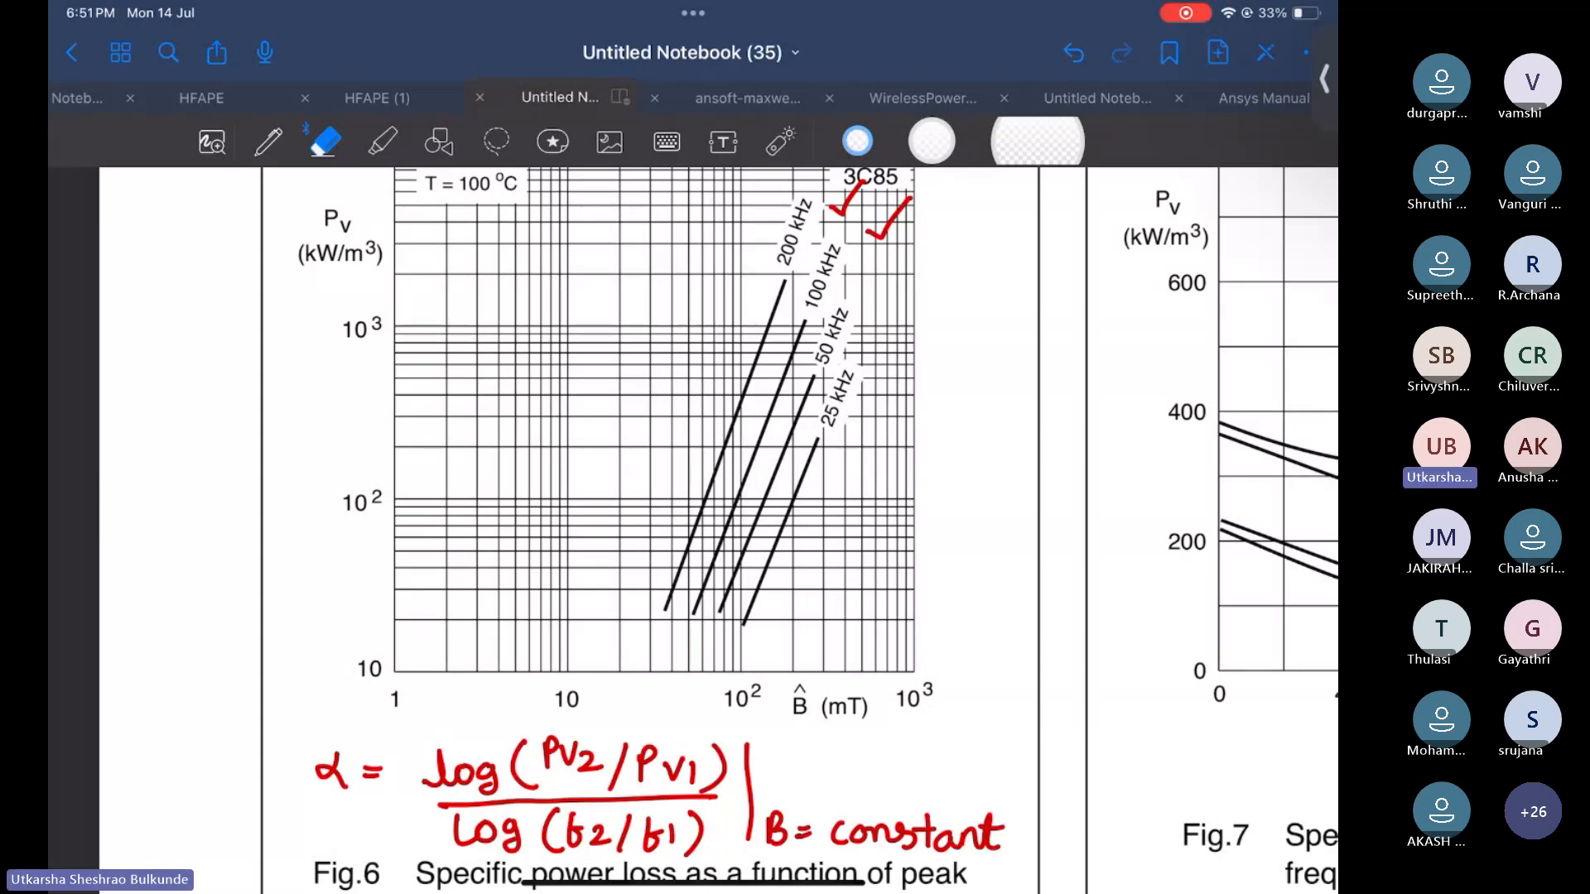
scroll(743, 485, "up", 3)
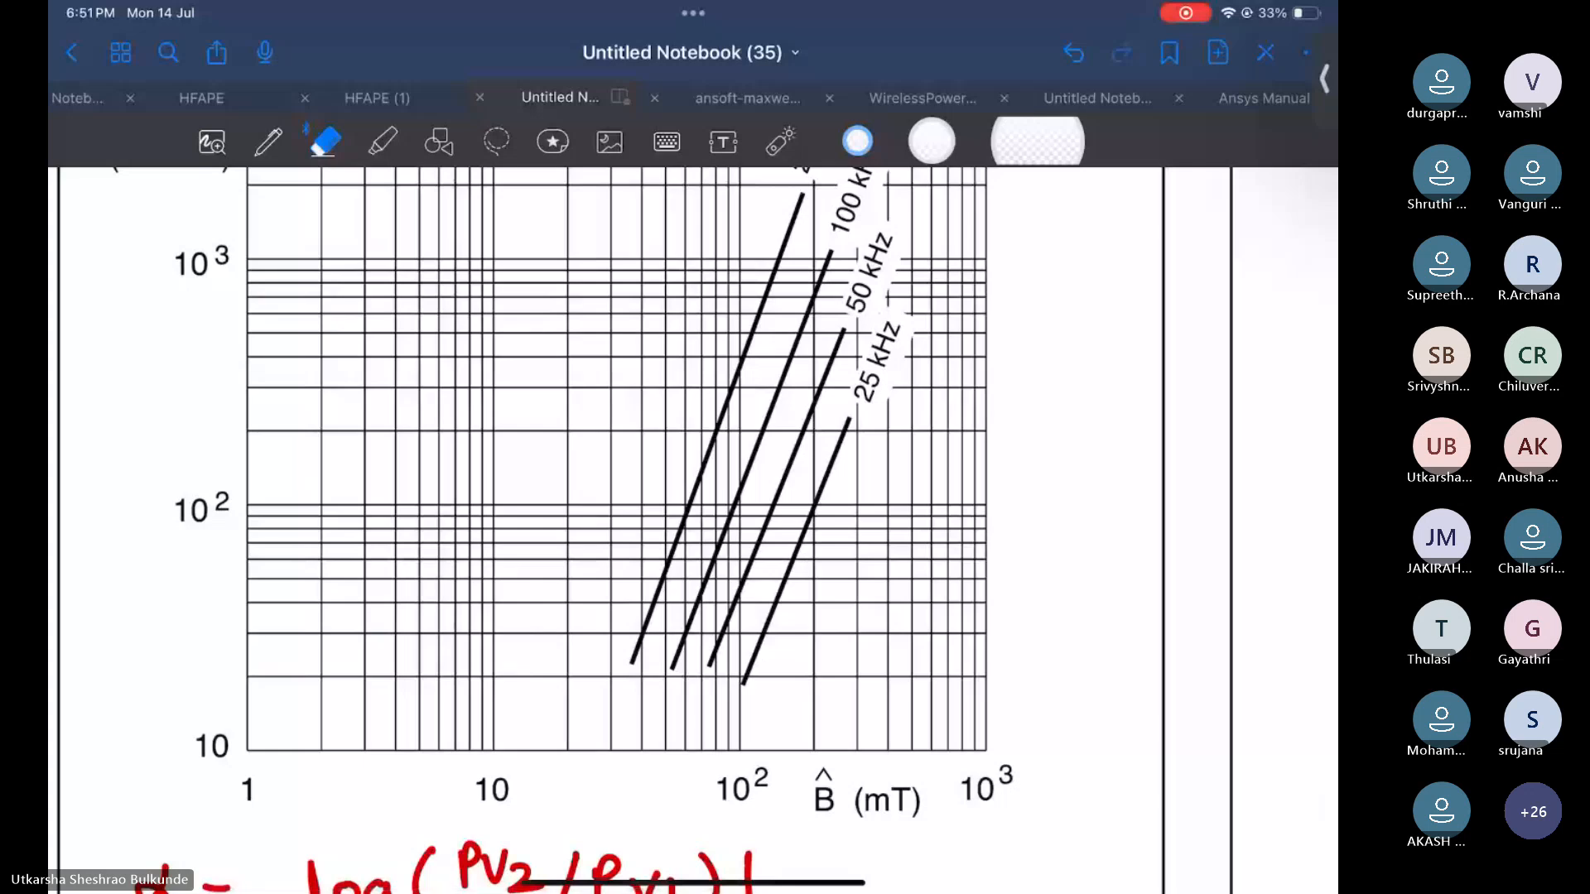
scroll(622, 497, "down", 3)
Switch to blue ink and write the frequencies 50 and 25 beside the graph
left_click(269, 141)
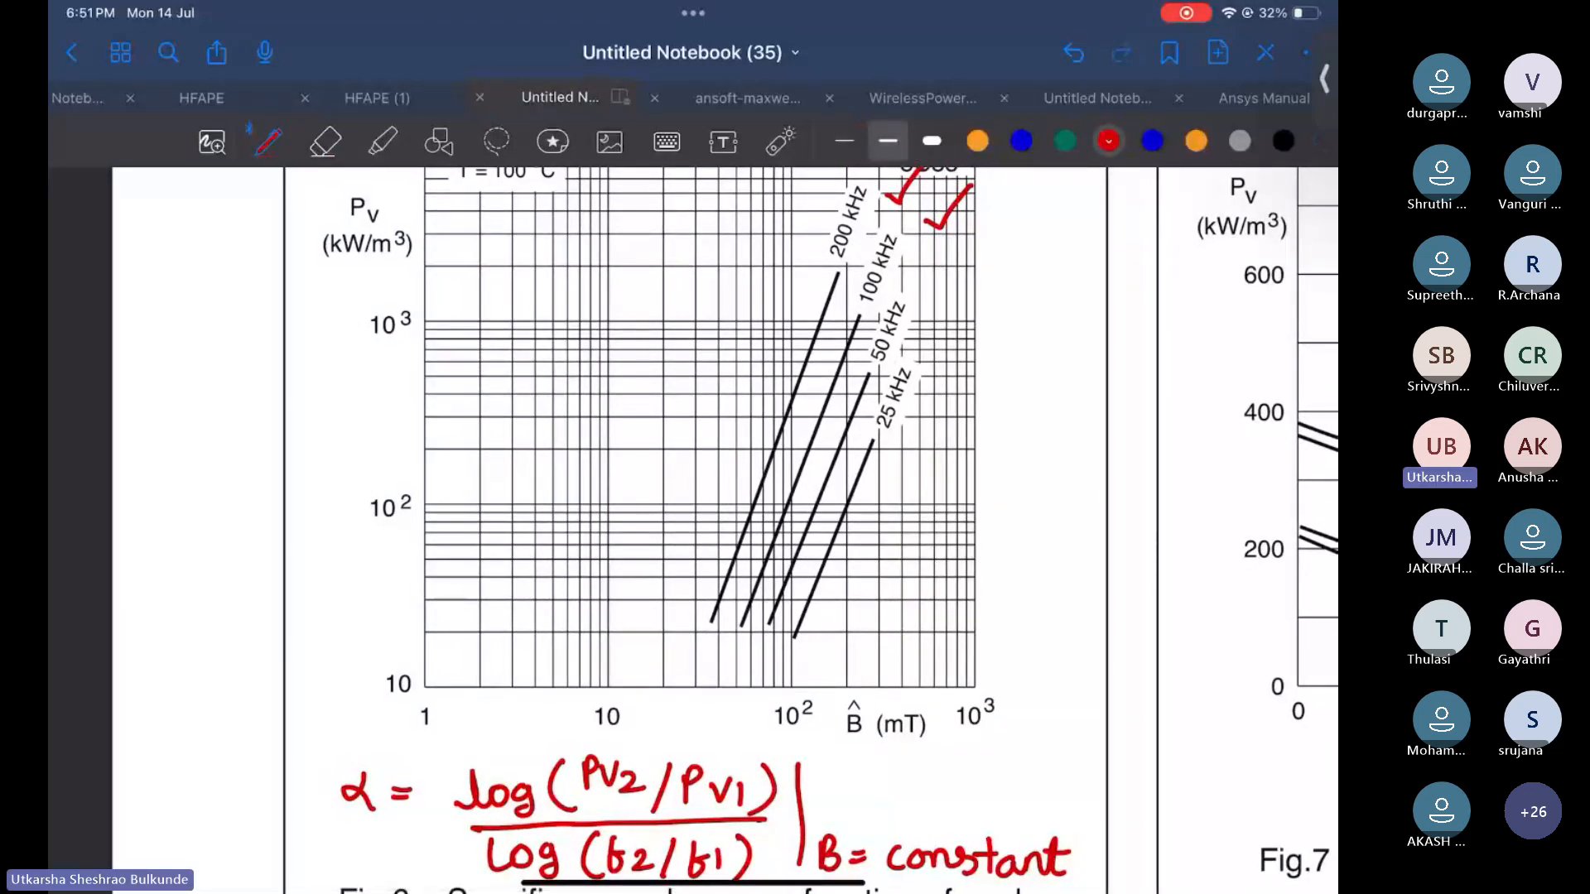
left_click(1021, 141)
scroll(693, 530, "down", 1)
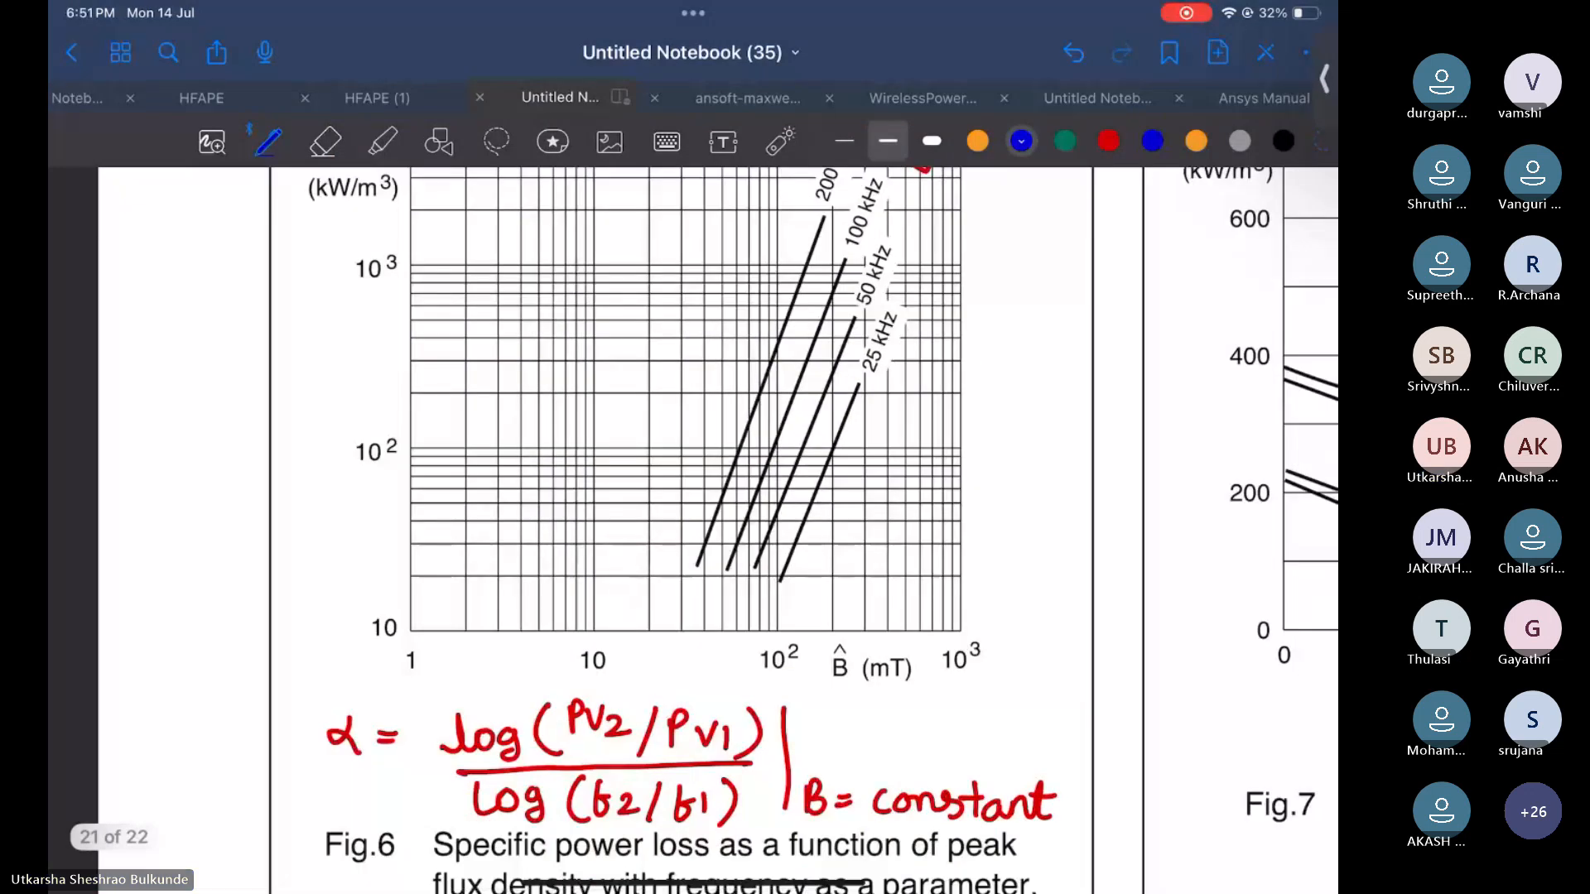
mouse_move(1015, 333)
left_mouse_down()
mouse_move(1011, 357)
mouse_move(1040, 352)
mouse_move(1027, 333)
left_mouse_up()
left_click_drag(1004, 388, 1035, 404)
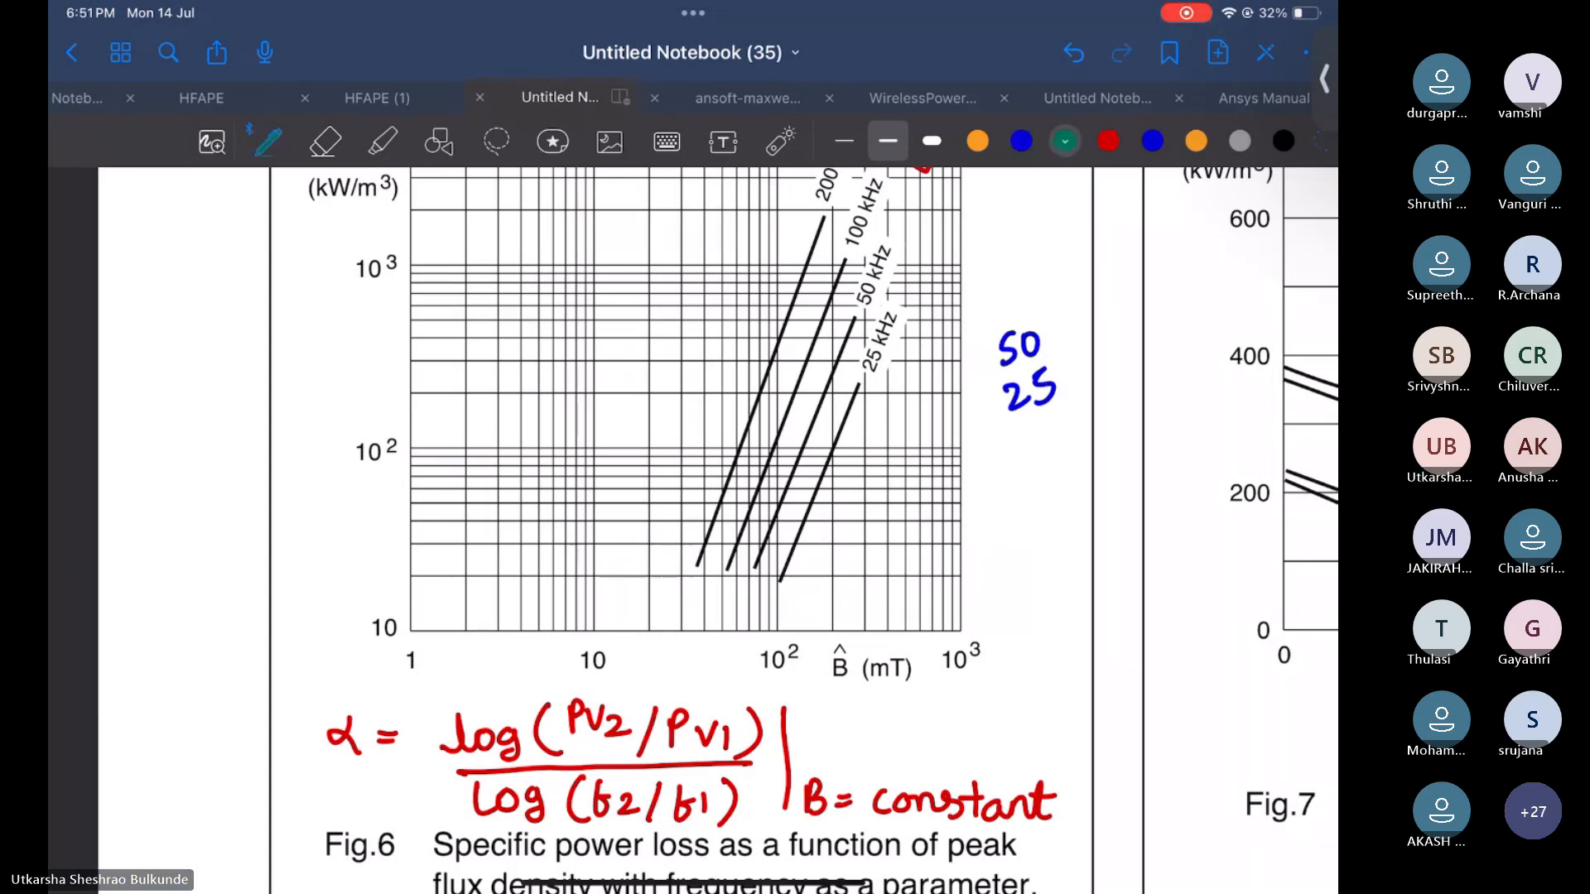
Switch to green ink and draw a dashed line from 100 mT up to the 50 kHz curve and across to the Pv axis
left_click(1065, 141)
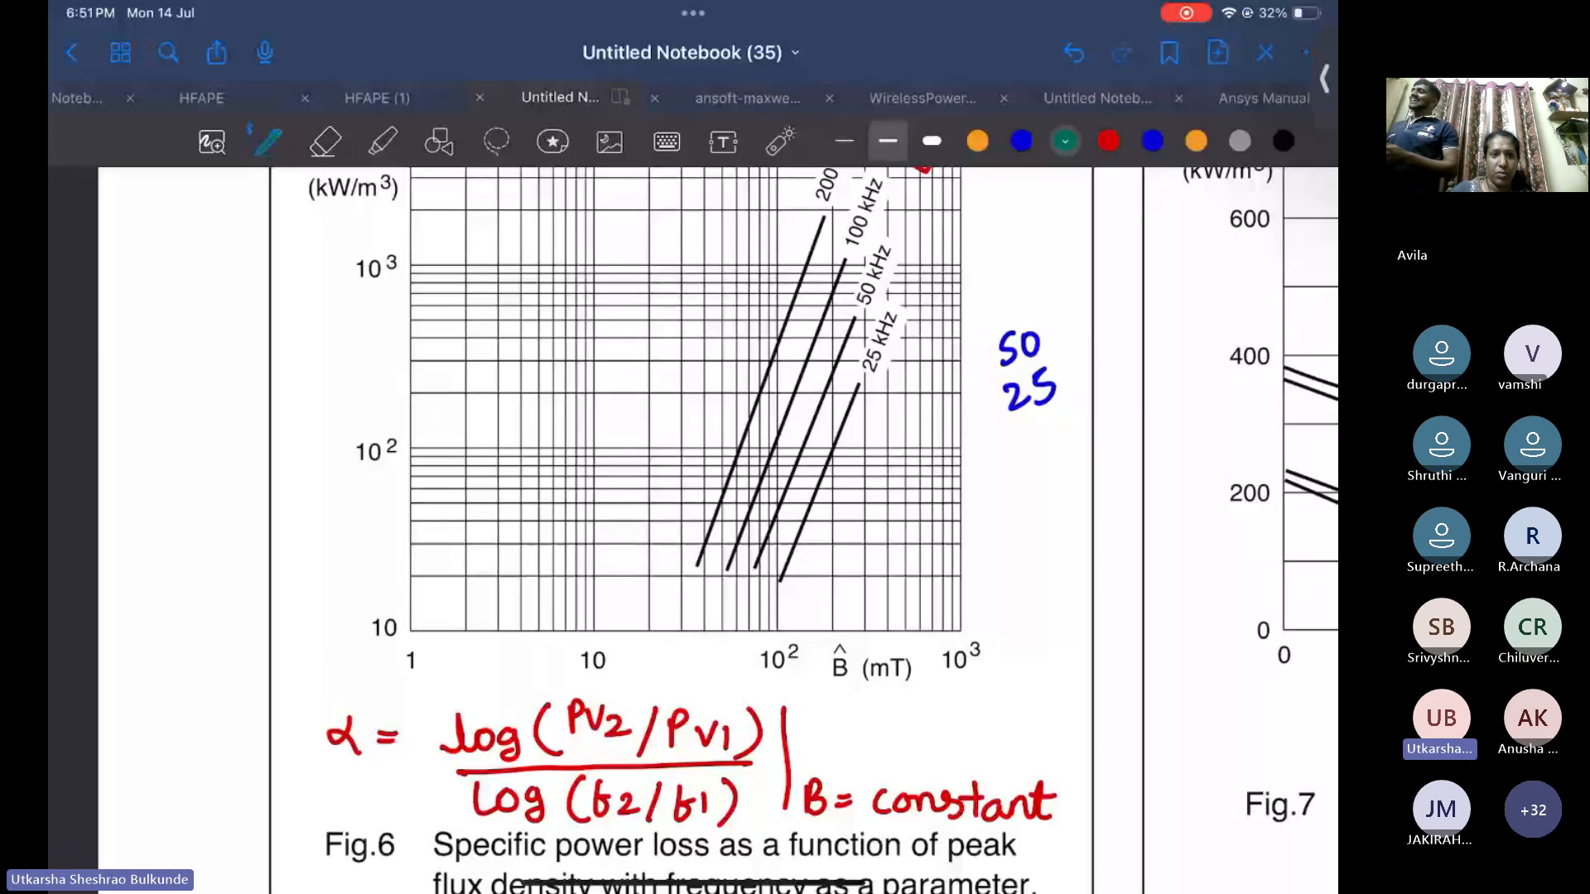
left_click_drag(776, 517, 776, 634)
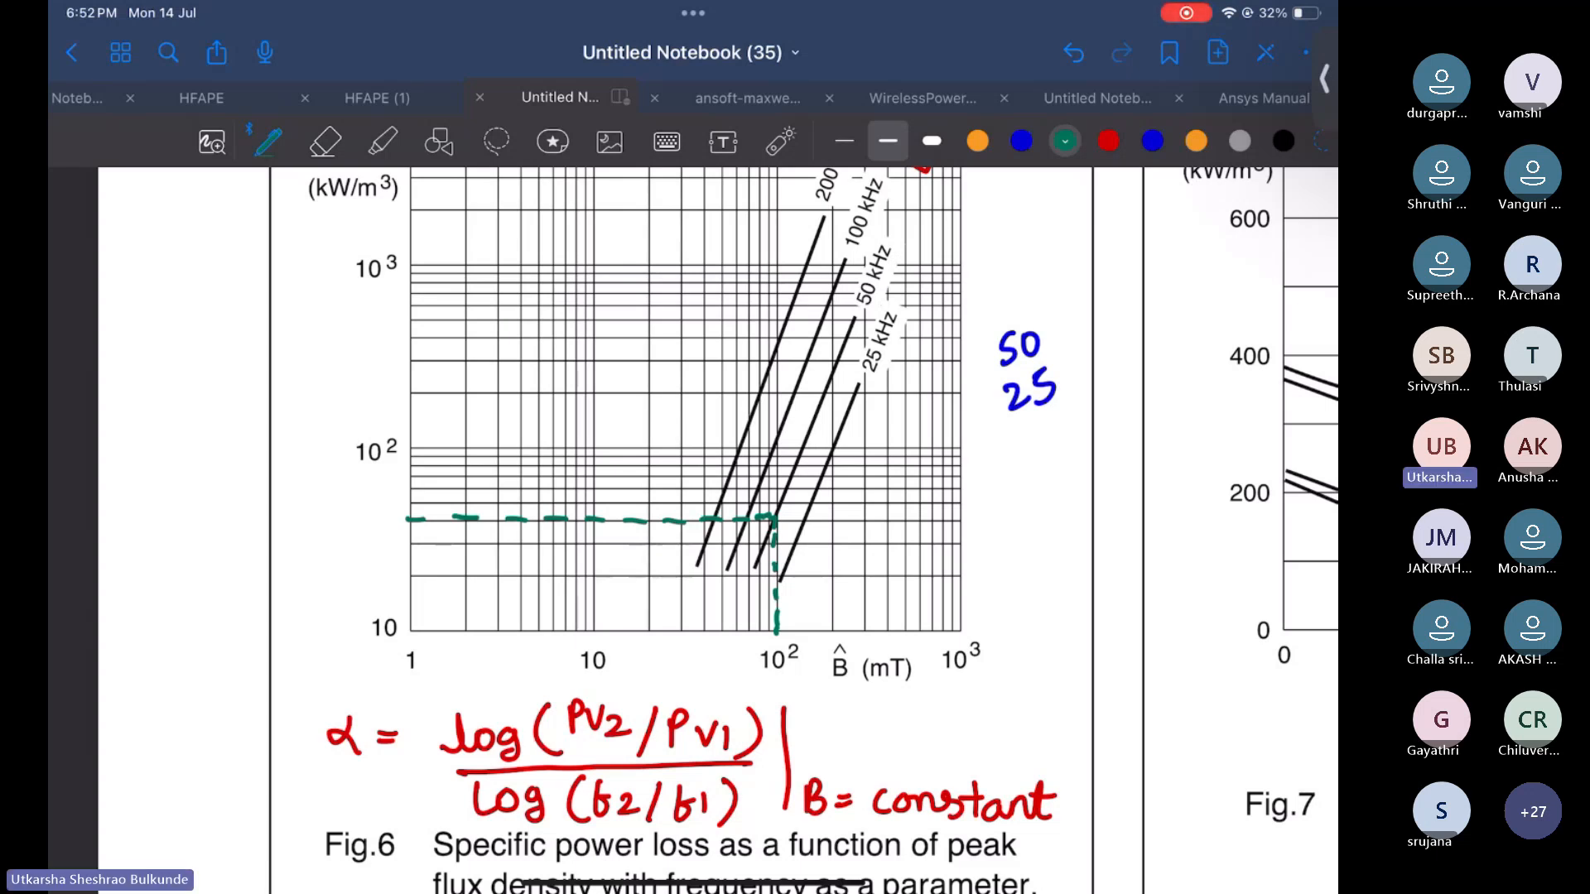
Erase the green dashed line and the handwritten frequencies 50 and 25 from the graph
left_click(326, 142)
mouse_move(783, 651)
left_mouse_down()
mouse_move(776, 584)
mouse_move(736, 518)
mouse_move(410, 518)
left_mouse_up()
mouse_move(1004, 447)
left_mouse_down()
mouse_move(997, 348)
mouse_move(1054, 436)
mouse_move(987, 430)
left_mouse_up()
left_click(269, 141)
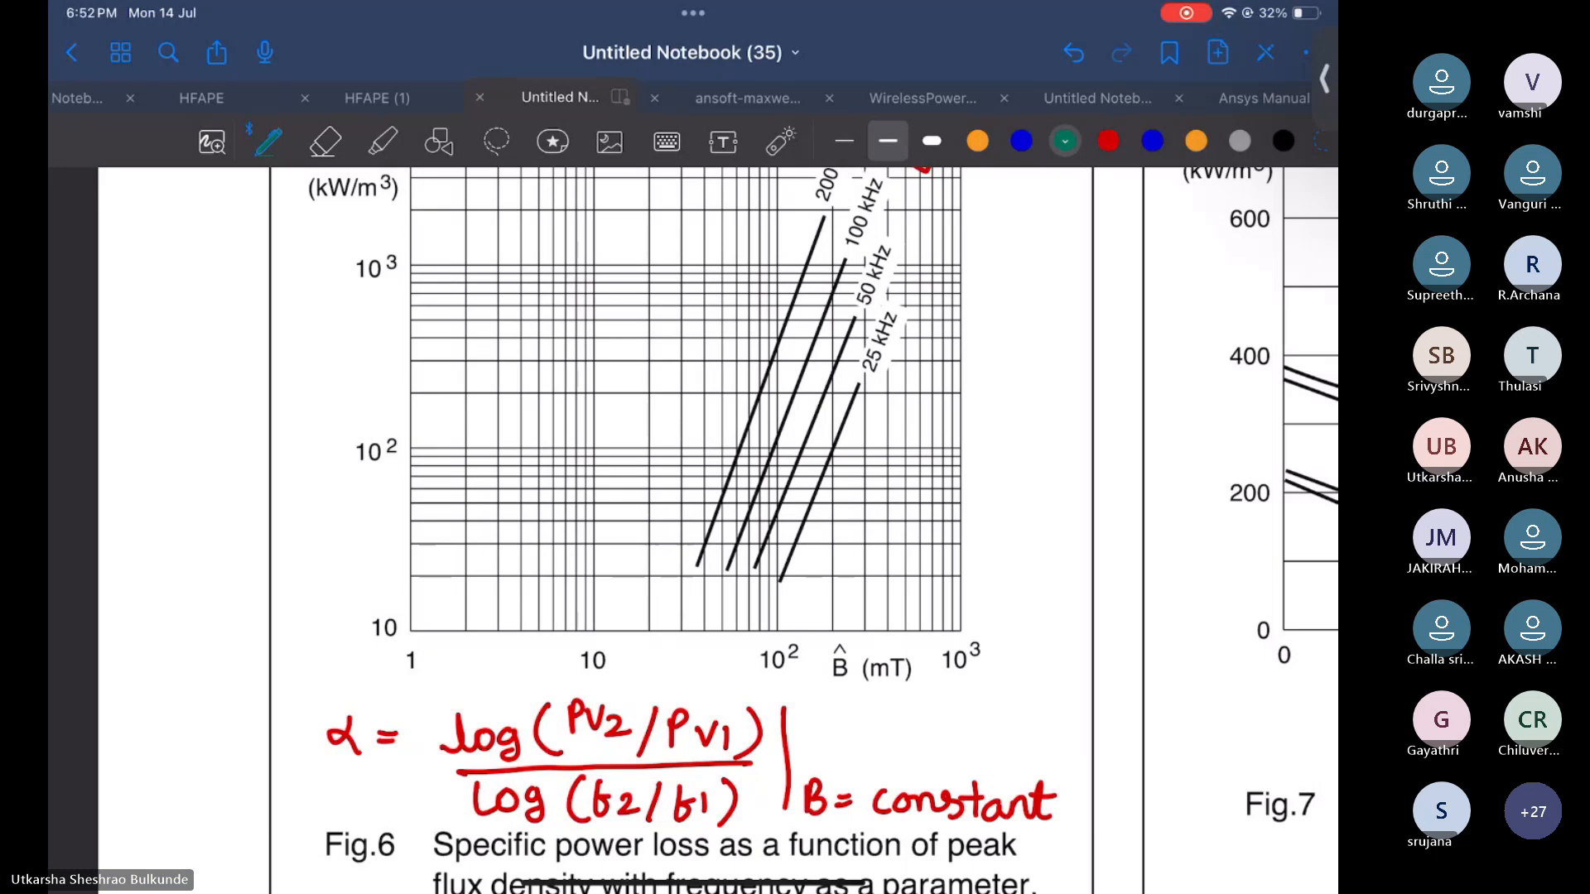
Switch to blue ink and draw dashed lines at 100 mT across from the 200 kHz and 100 kHz curves to the Pv axis
left_click(1022, 141)
scroll(704, 531, "down", 1)
scroll(704, 530, "up", 1)
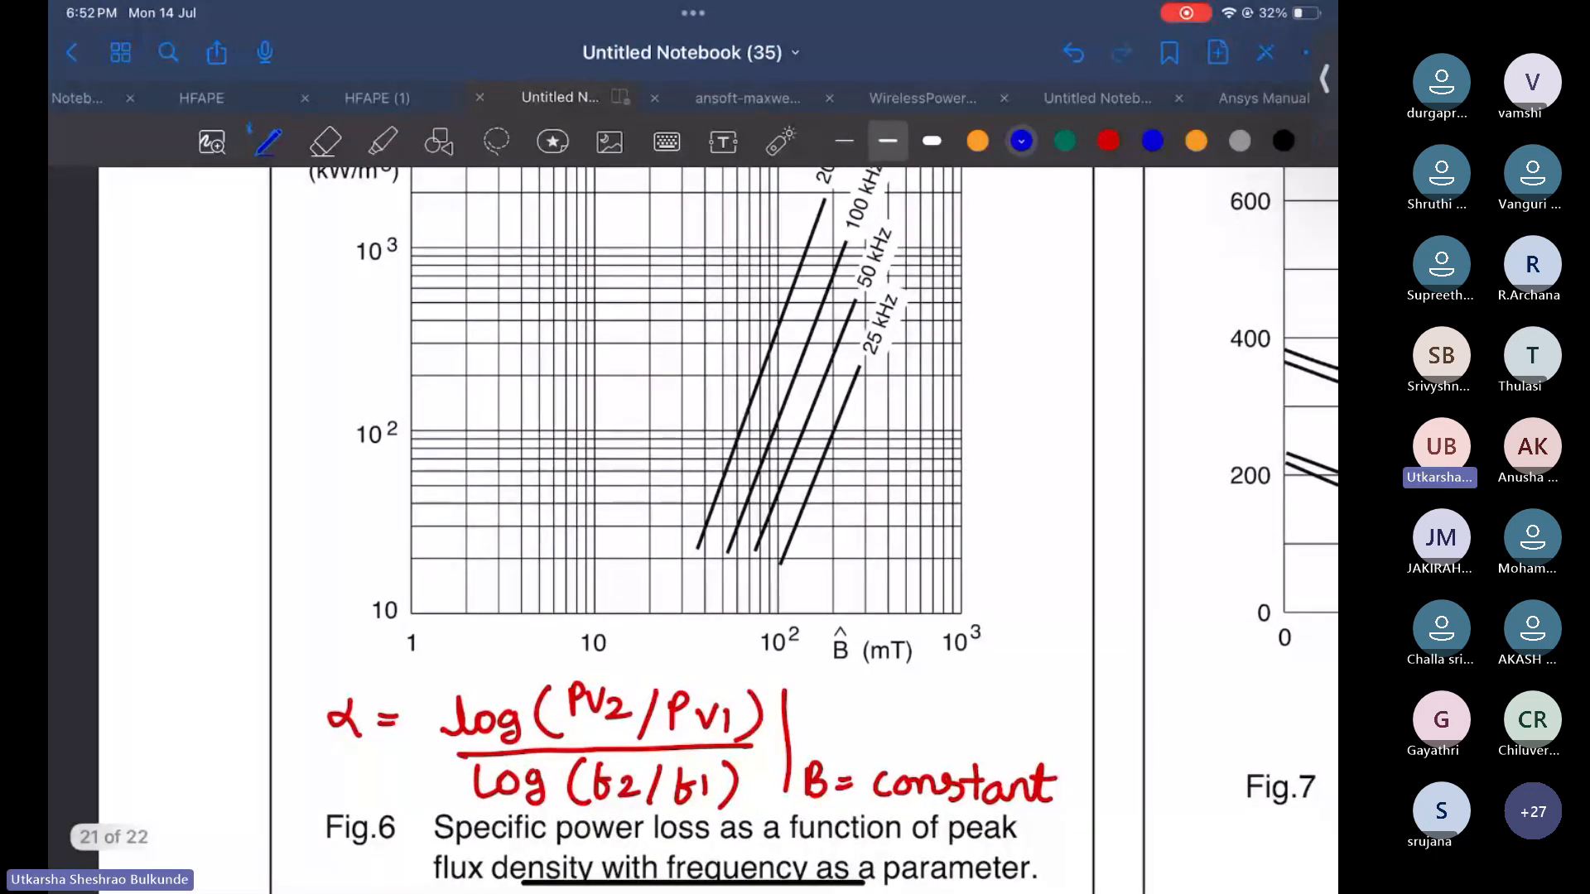
scroll(687, 530, "up", 2)
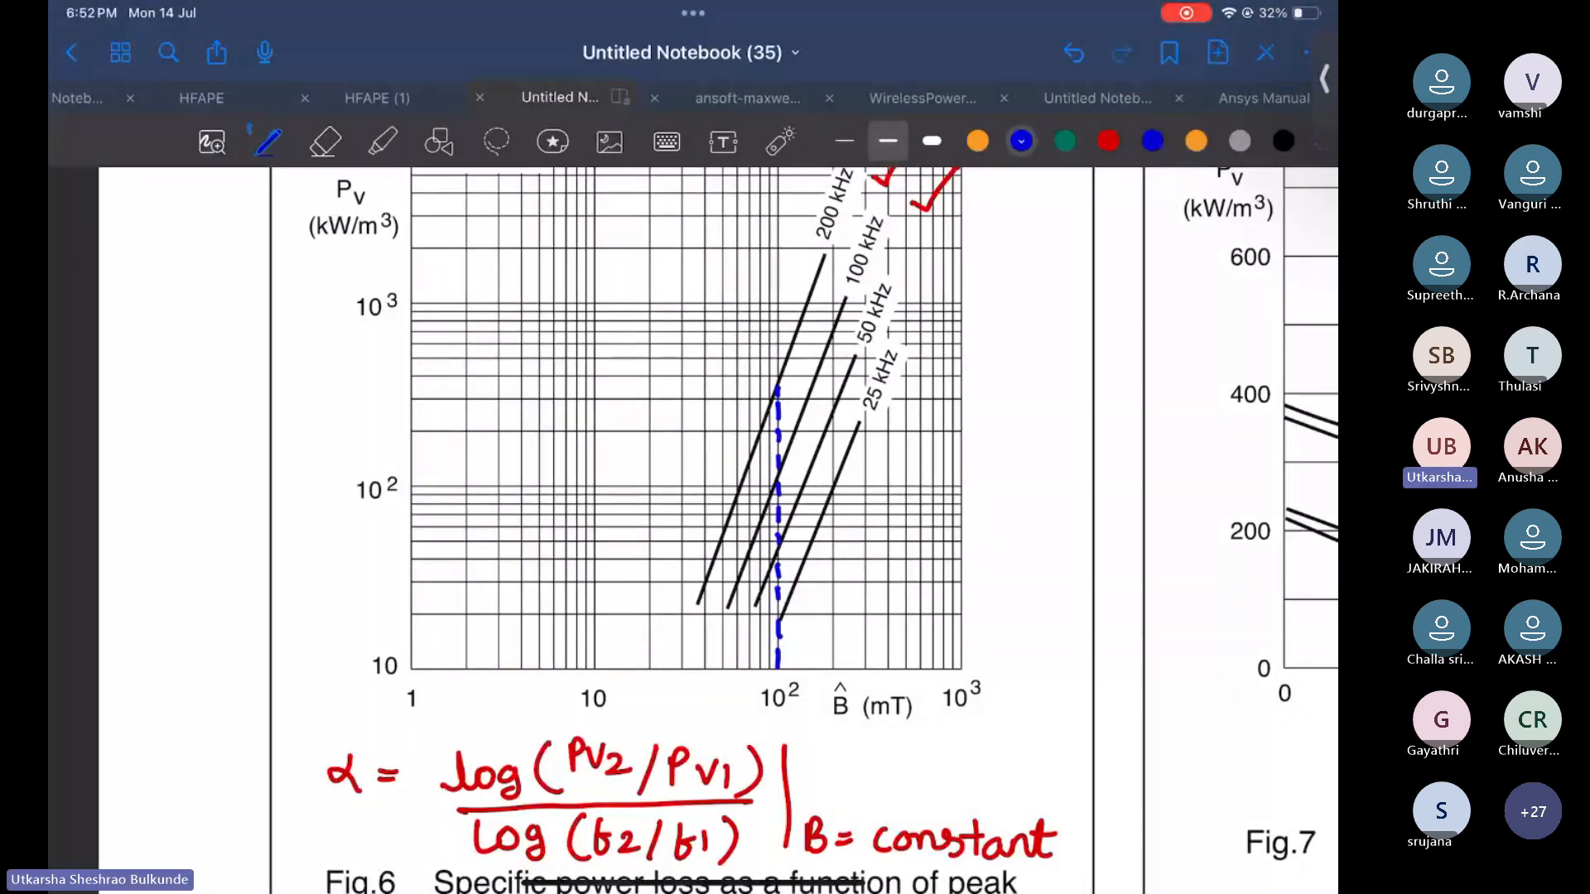
left_click_drag(410, 387, 776, 387)
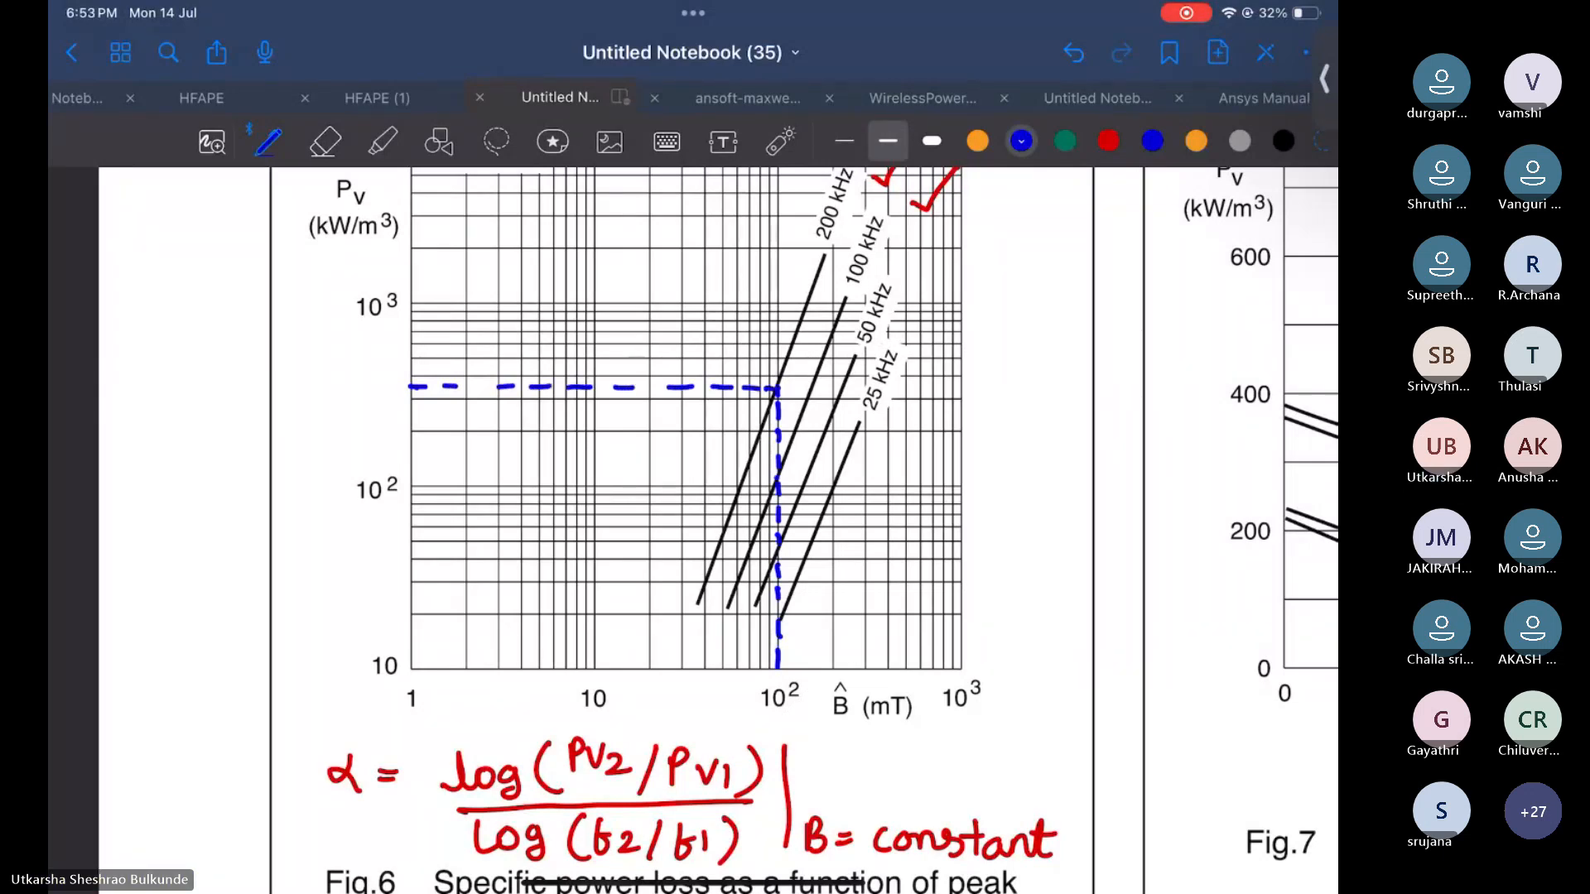
left_click_drag(776, 479, 714, 478)
left_click_drag(410, 479, 714, 479)
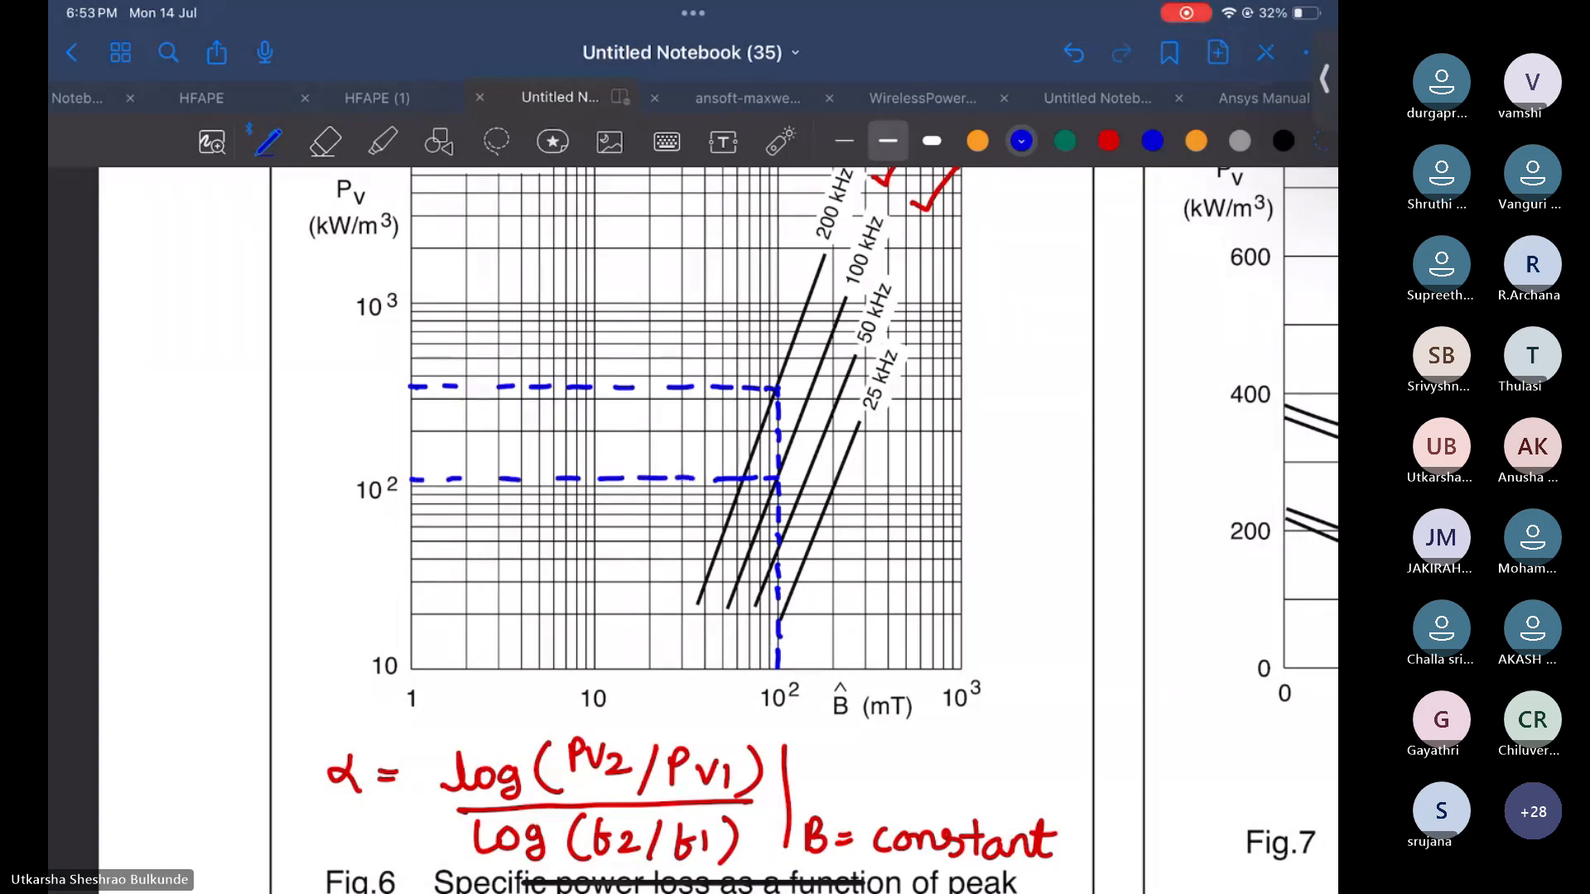
Label the two loss levels Pv2 and Pv1 and mark the 200 kHz and 100 kHz curve labels in blue
mouse_move(318, 371)
left_mouse_down()
mouse_move(359, 371)
mouse_move(371, 401)
mouse_move(386, 397)
left_mouse_up()
mouse_move(311, 472)
left_mouse_down()
mouse_move(314, 499)
mouse_move(349, 474)
left_mouse_up()
left_click_drag(359, 494, 362, 509)
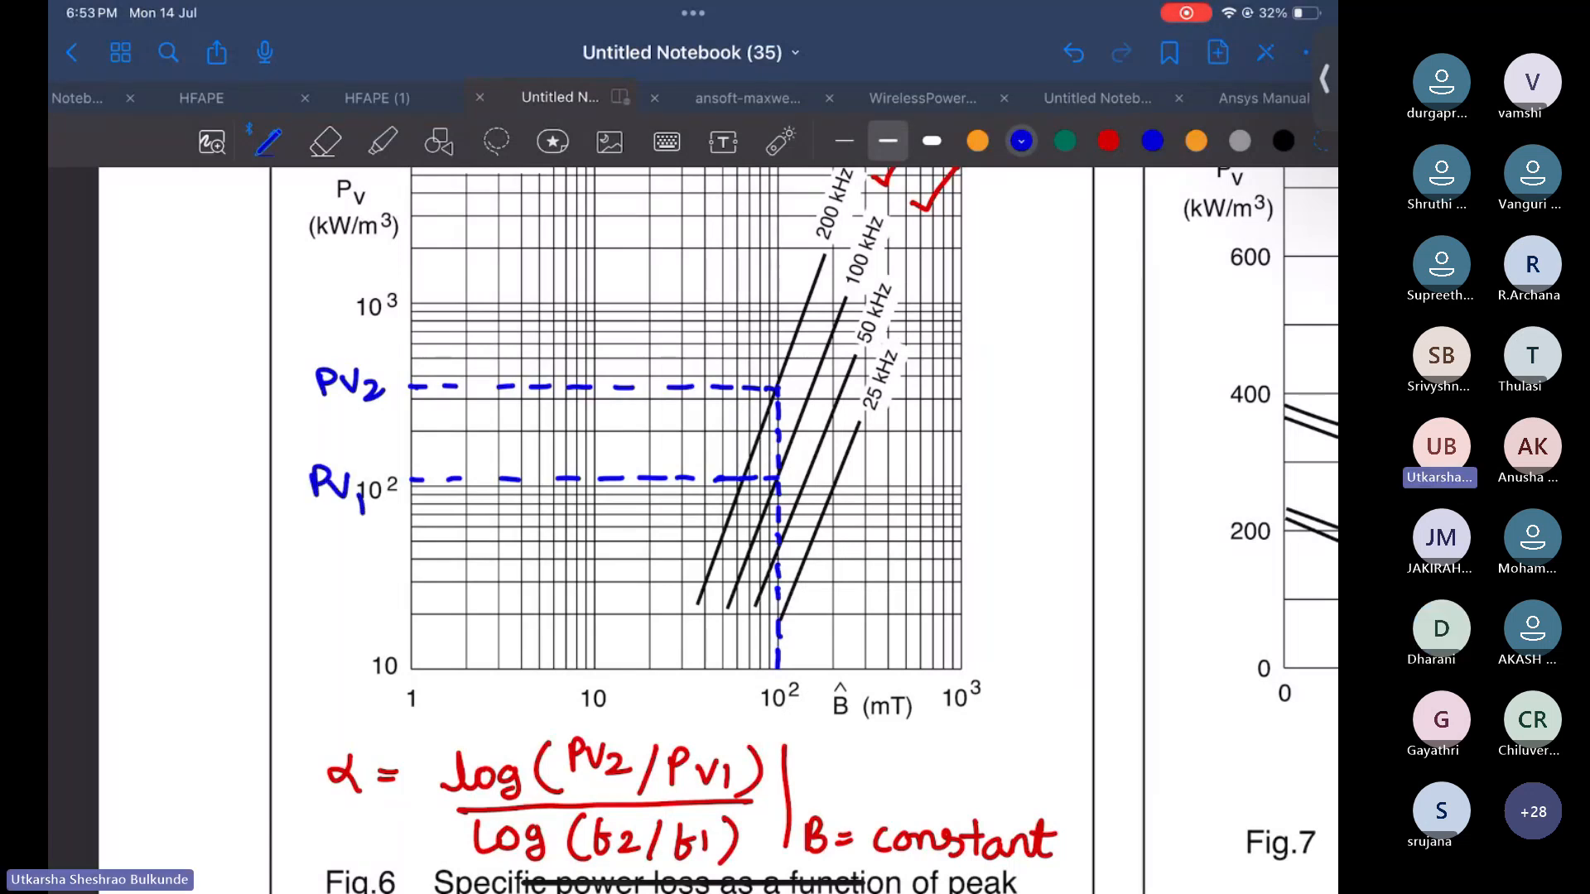
scroll(693, 530, "up", 1)
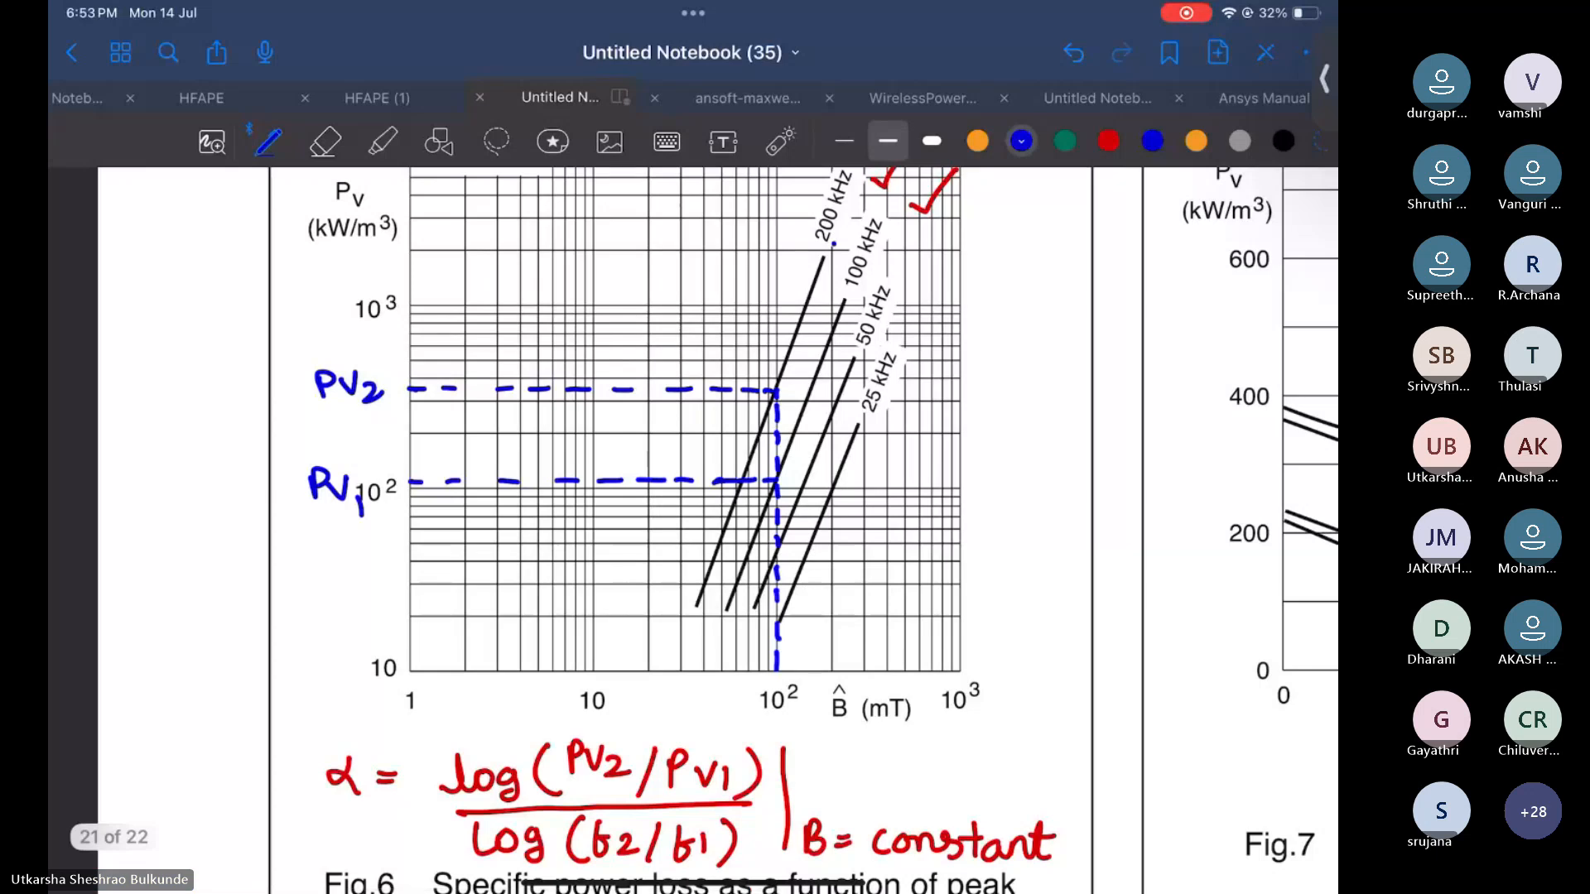
left_click_drag(845, 217, 835, 243)
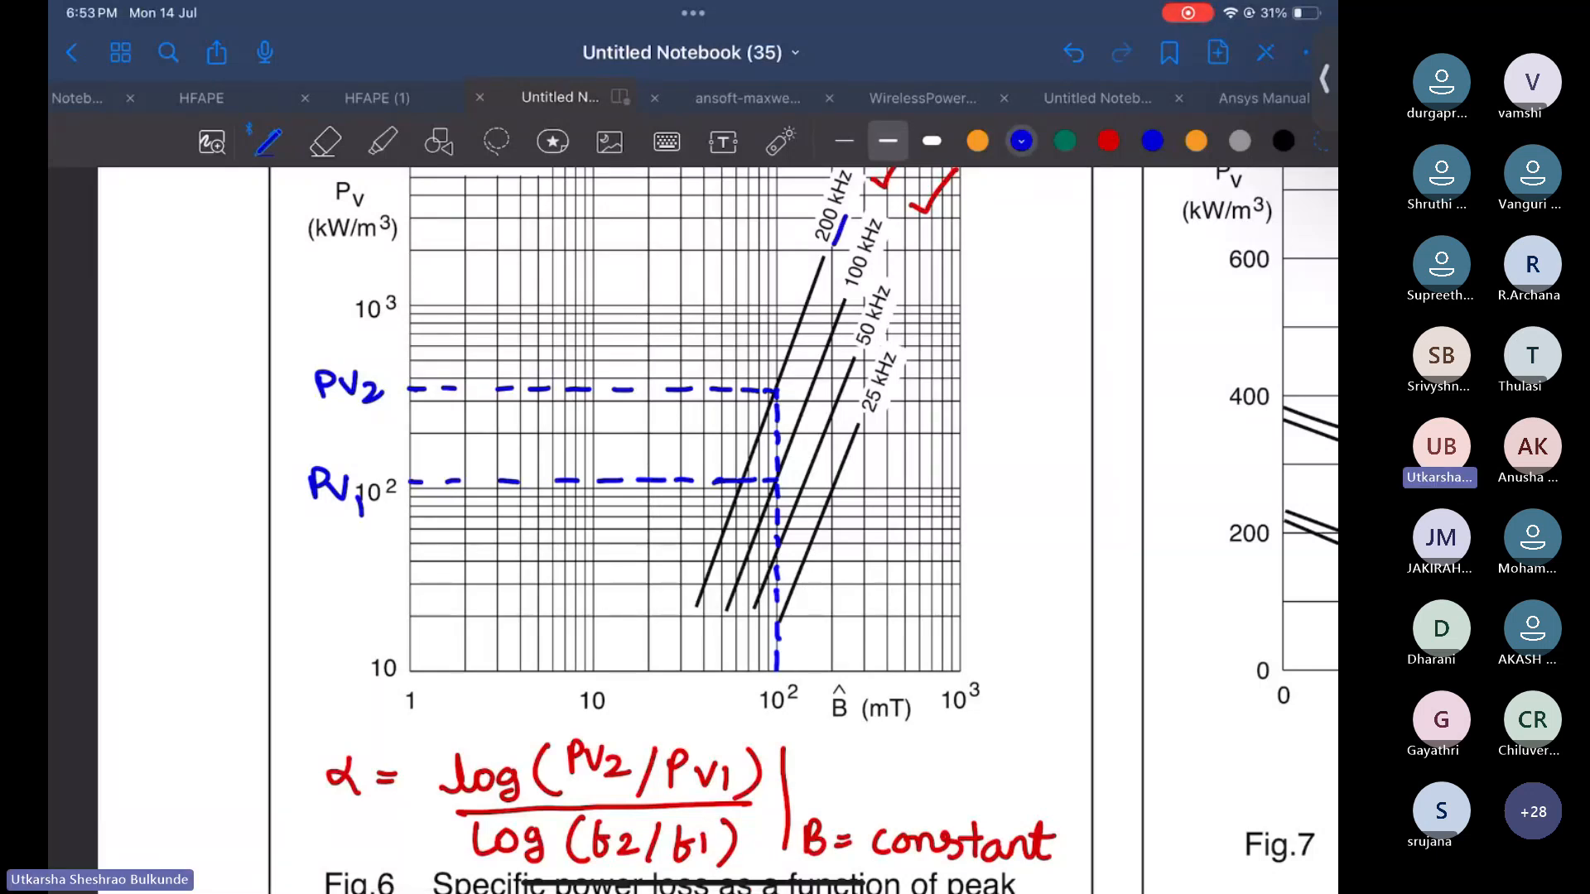
left_click_drag(863, 289, 879, 262)
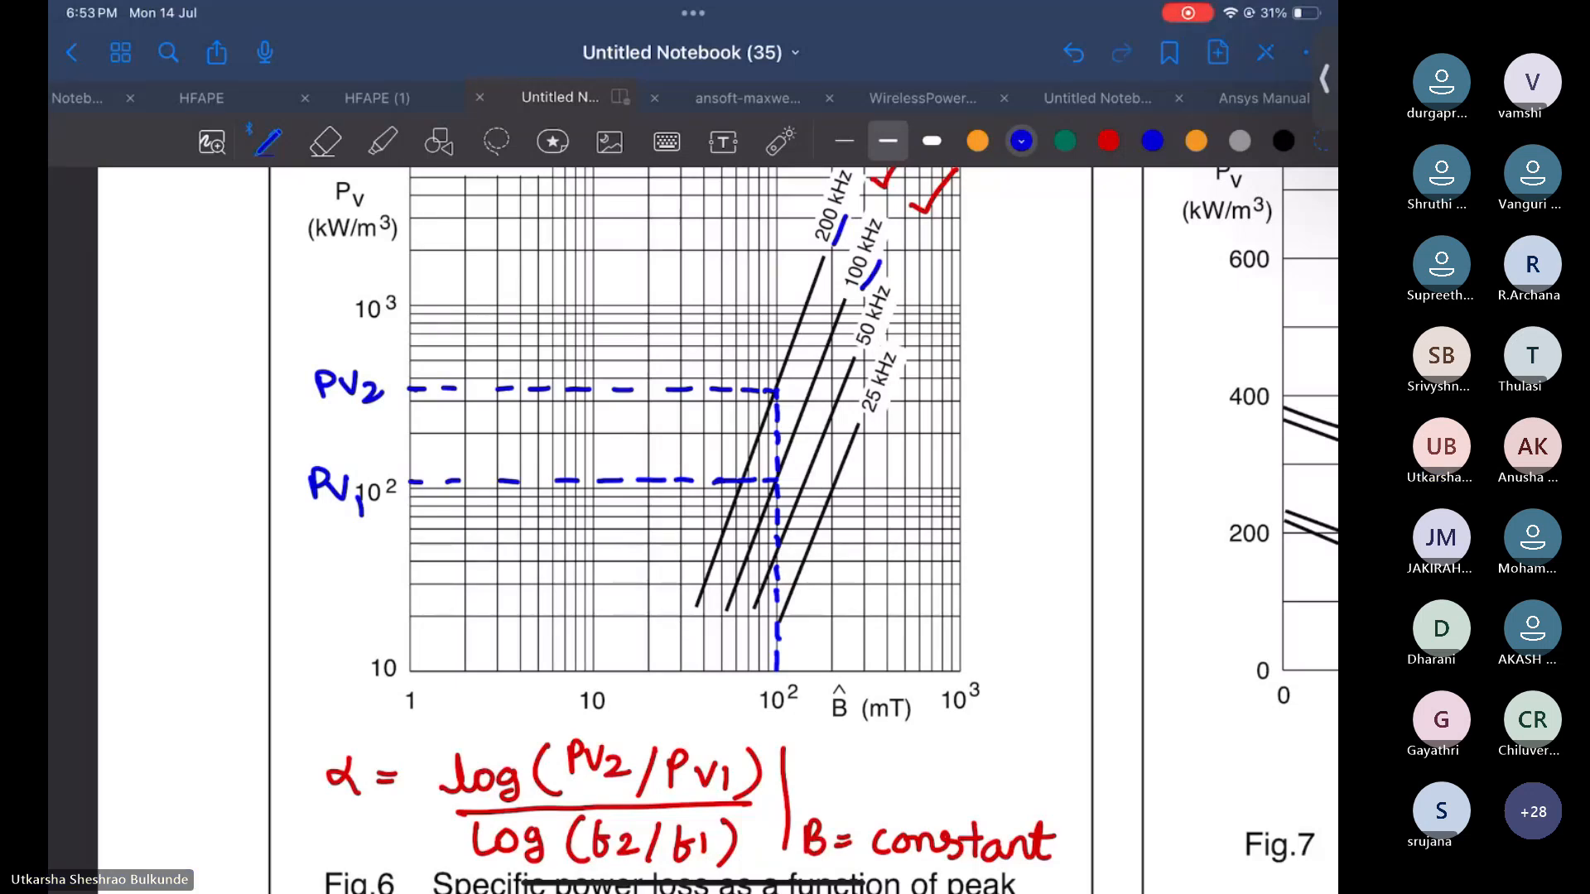
Draw a box around the α formula and write α beside it
mouse_move(762, 729)
left_mouse_down()
mouse_move(769, 842)
mouse_move(576, 871)
mouse_move(423, 872)
mouse_move(399, 704)
mouse_move(651, 711)
mouse_move(758, 736)
left_mouse_up()
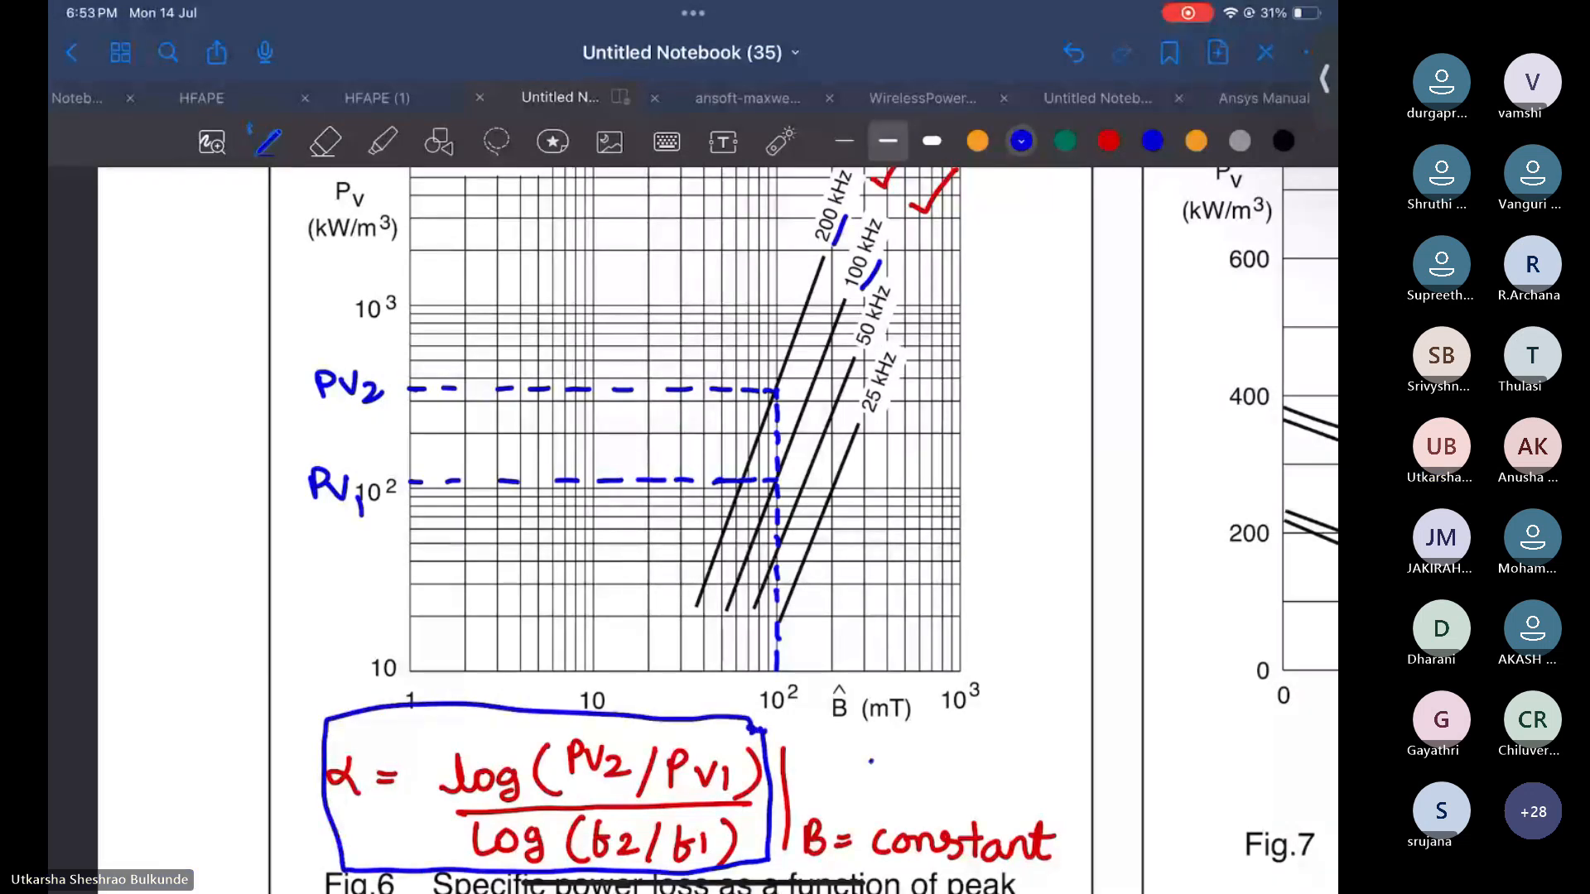
left_click_drag(873, 766, 883, 785)
Erase all annotations from the graph, including the blue lines, labels and the α formula
left_click(326, 141)
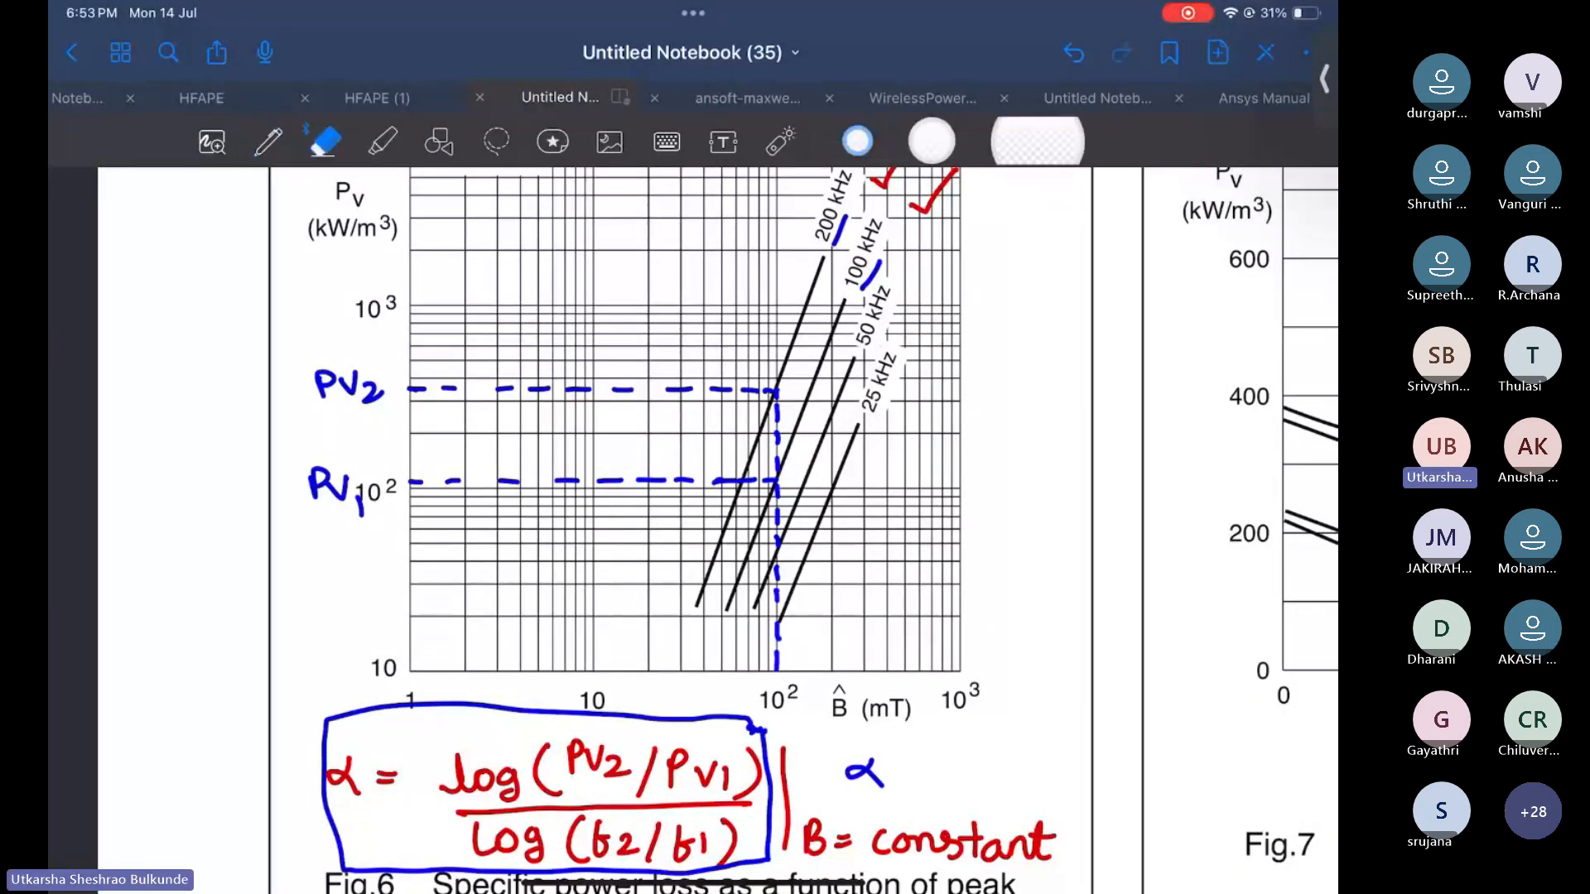
mouse_move(865, 774)
left_mouse_down()
mouse_move(309, 788)
mouse_move(419, 762)
mouse_move(676, 853)
mouse_move(706, 748)
mouse_move(741, 417)
mouse_move(365, 413)
mouse_move(641, 341)
mouse_move(733, 385)
left_mouse_up()
mouse_move(478, 482)
left_mouse_down()
mouse_move(981, 243)
mouse_move(840, 230)
mouse_move(870, 278)
left_mouse_up()
left_click(268, 142)
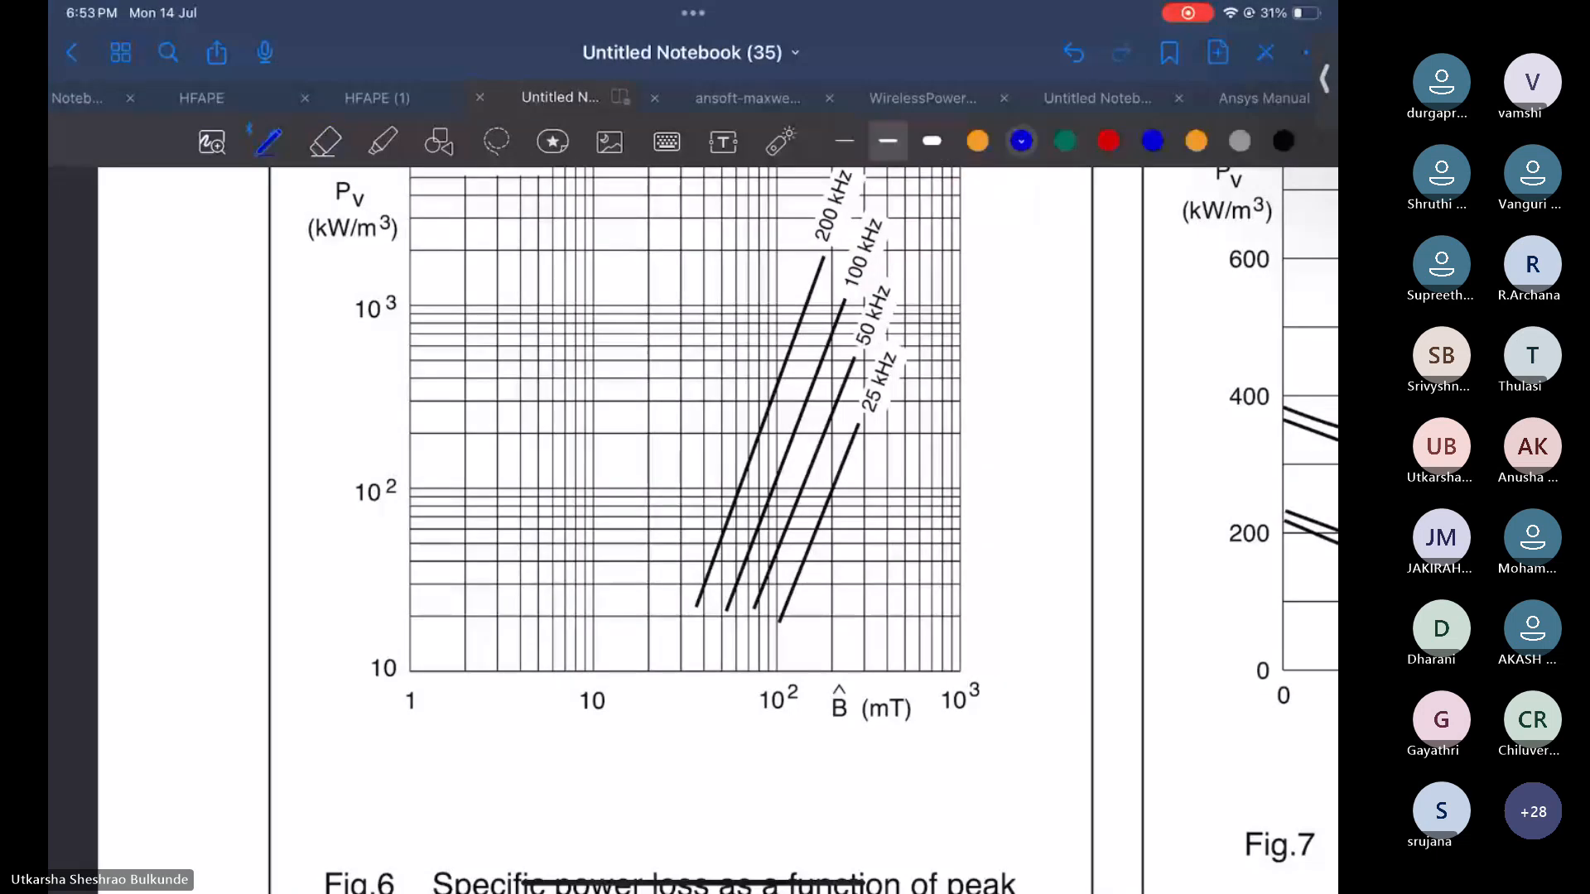
Switch to red ink and write β = log(Pv2/Pv1) below the graph
left_click(1109, 142)
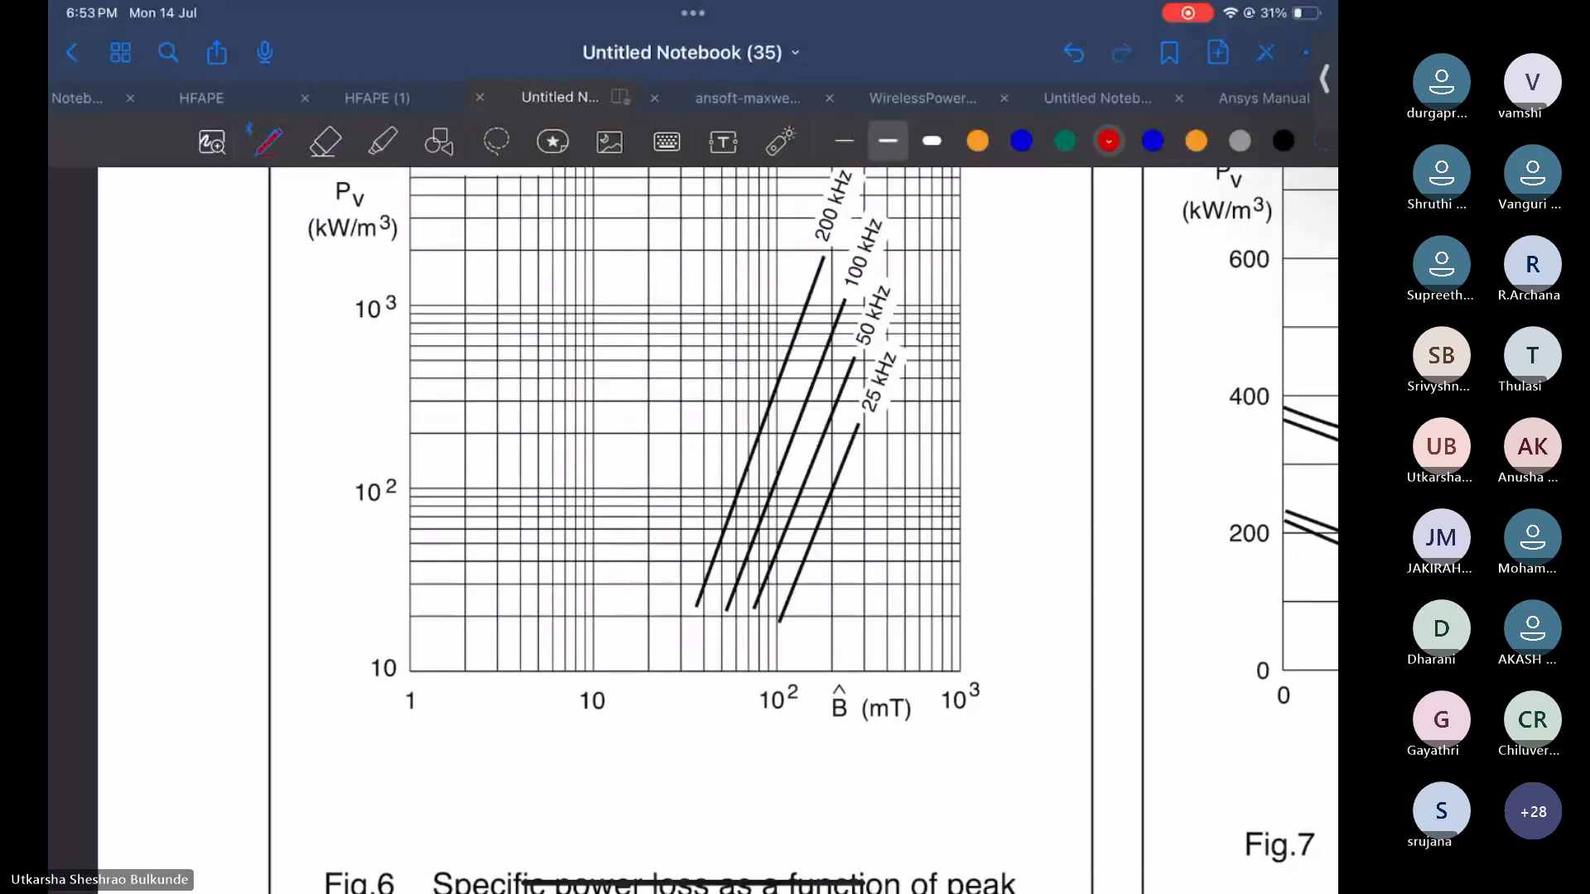
scroll(703, 530, "down", 2)
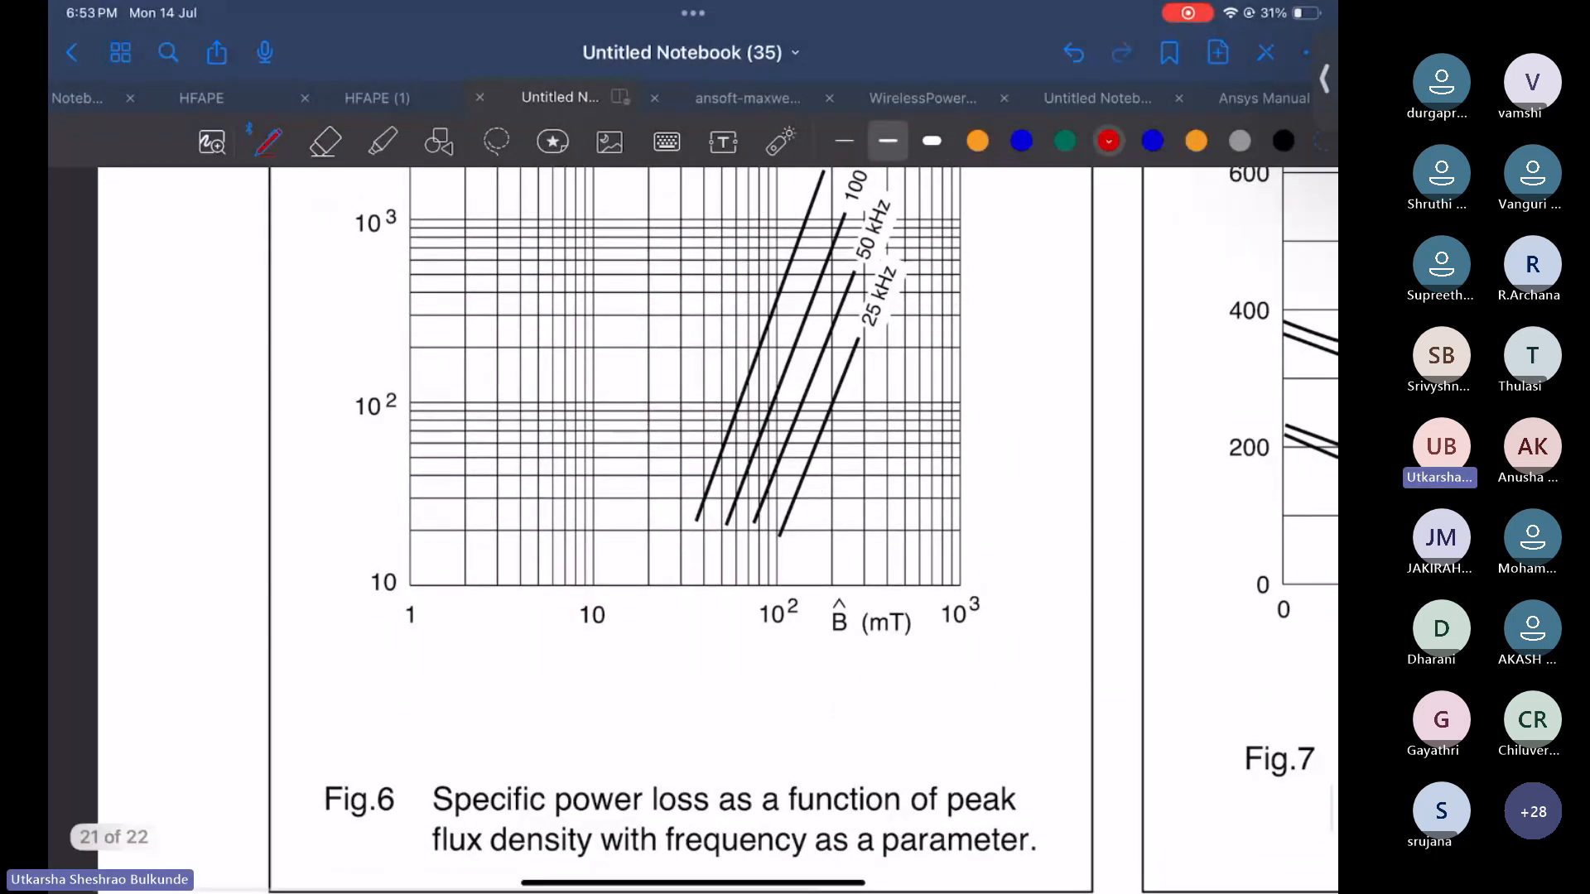
left_click_drag(481, 670, 482, 709)
mouse_move(530, 682)
left_mouse_down()
mouse_move(627, 689)
mouse_move(640, 672)
left_mouse_up()
left_click_drag(666, 671, 651, 704)
left_click_drag(706, 653, 696, 704)
left_click_drag(720, 663, 721, 677)
mouse_move(736, 668)
left_mouse_down()
mouse_move(788, 700)
mouse_move(834, 674)
mouse_move(876, 681)
left_mouse_up()
left_click_drag(884, 656, 890, 696)
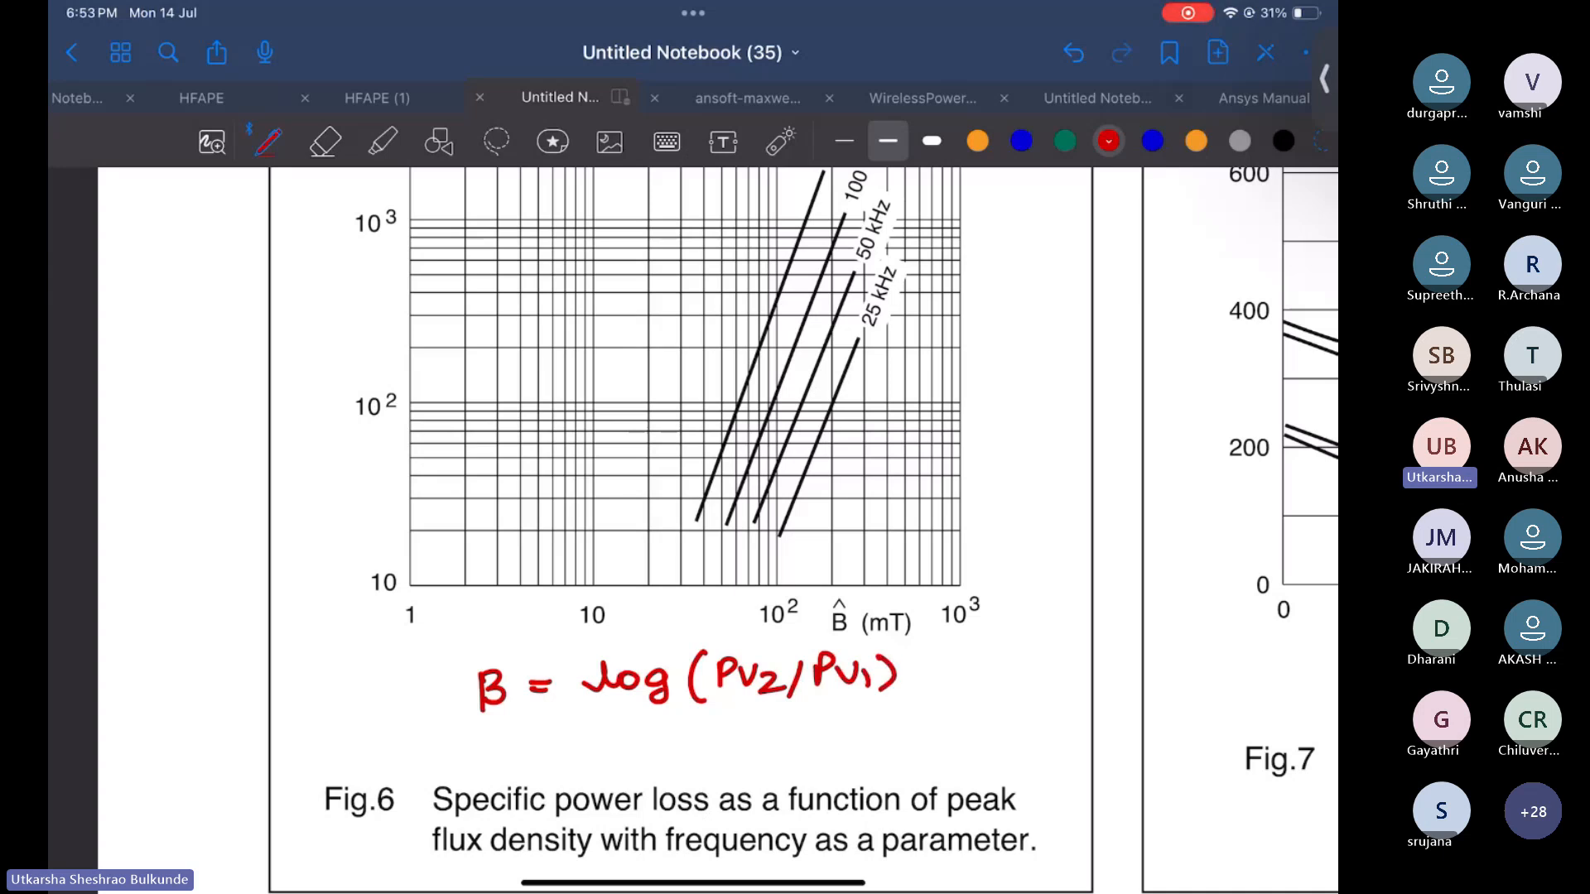
Complete the β formula with the denominator log(B2/B1) and the condition f = constant
left_click_drag(598, 712, 884, 699)
left_click_drag(622, 722, 623, 752)
mouse_move(654, 734)
left_mouse_down()
mouse_move(676, 732)
mouse_move(666, 760)
left_mouse_up()
mouse_move(732, 718)
left_mouse_down()
mouse_move(722, 762)
mouse_move(737, 755)
left_mouse_up()
mouse_move(739, 722)
left_mouse_down()
mouse_move(738, 756)
mouse_move(788, 759)
left_mouse_up()
left_click(768, 744)
mouse_move(808, 719)
left_mouse_down()
mouse_move(796, 758)
mouse_move(825, 757)
left_mouse_up()
mouse_move(827, 722)
left_mouse_down()
mouse_move(826, 757)
mouse_move(881, 759)
left_mouse_up()
left_click(918, 660)
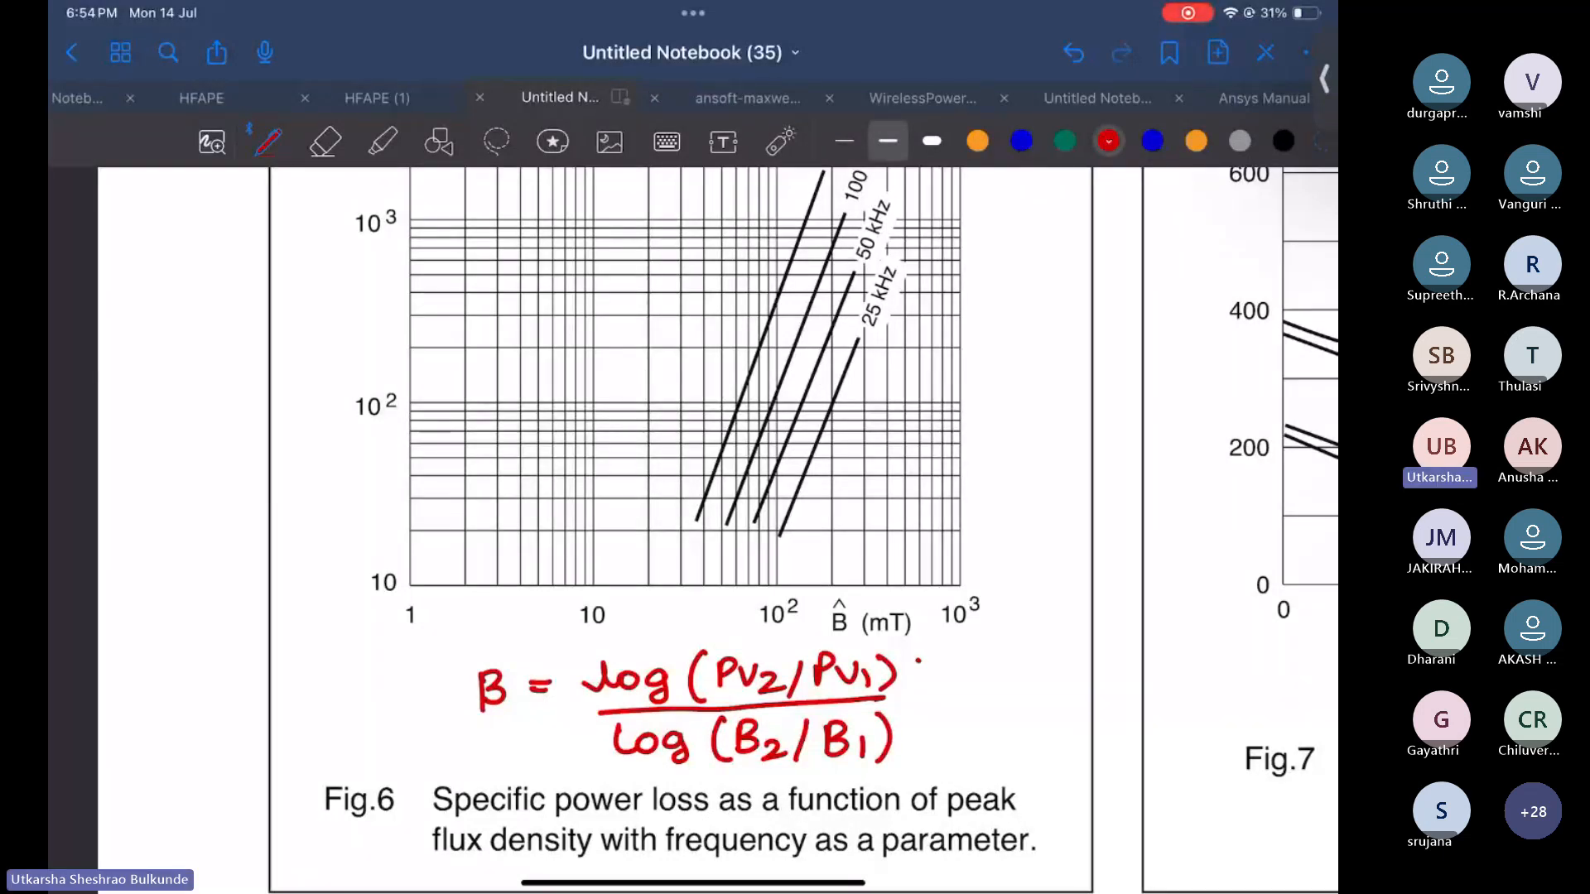
mouse_move(918, 662)
left_mouse_down()
mouse_move(920, 754)
mouse_move(953, 759)
mouse_move(987, 725)
left_mouse_up()
left_click_drag(970, 738, 1005, 738)
left_click_drag(1025, 724, 1053, 746)
mouse_move(1078, 711)
left_mouse_down()
mouse_move(1075, 744)
mouse_move(1083, 724)
mouse_move(1102, 743)
left_mouse_up()
left_click_drag(1103, 743, 1120, 733)
left_click_drag(1128, 717, 1128, 745)
left_click_drag(1119, 728, 1137, 726)
scroll(718, 526, "up", 2)
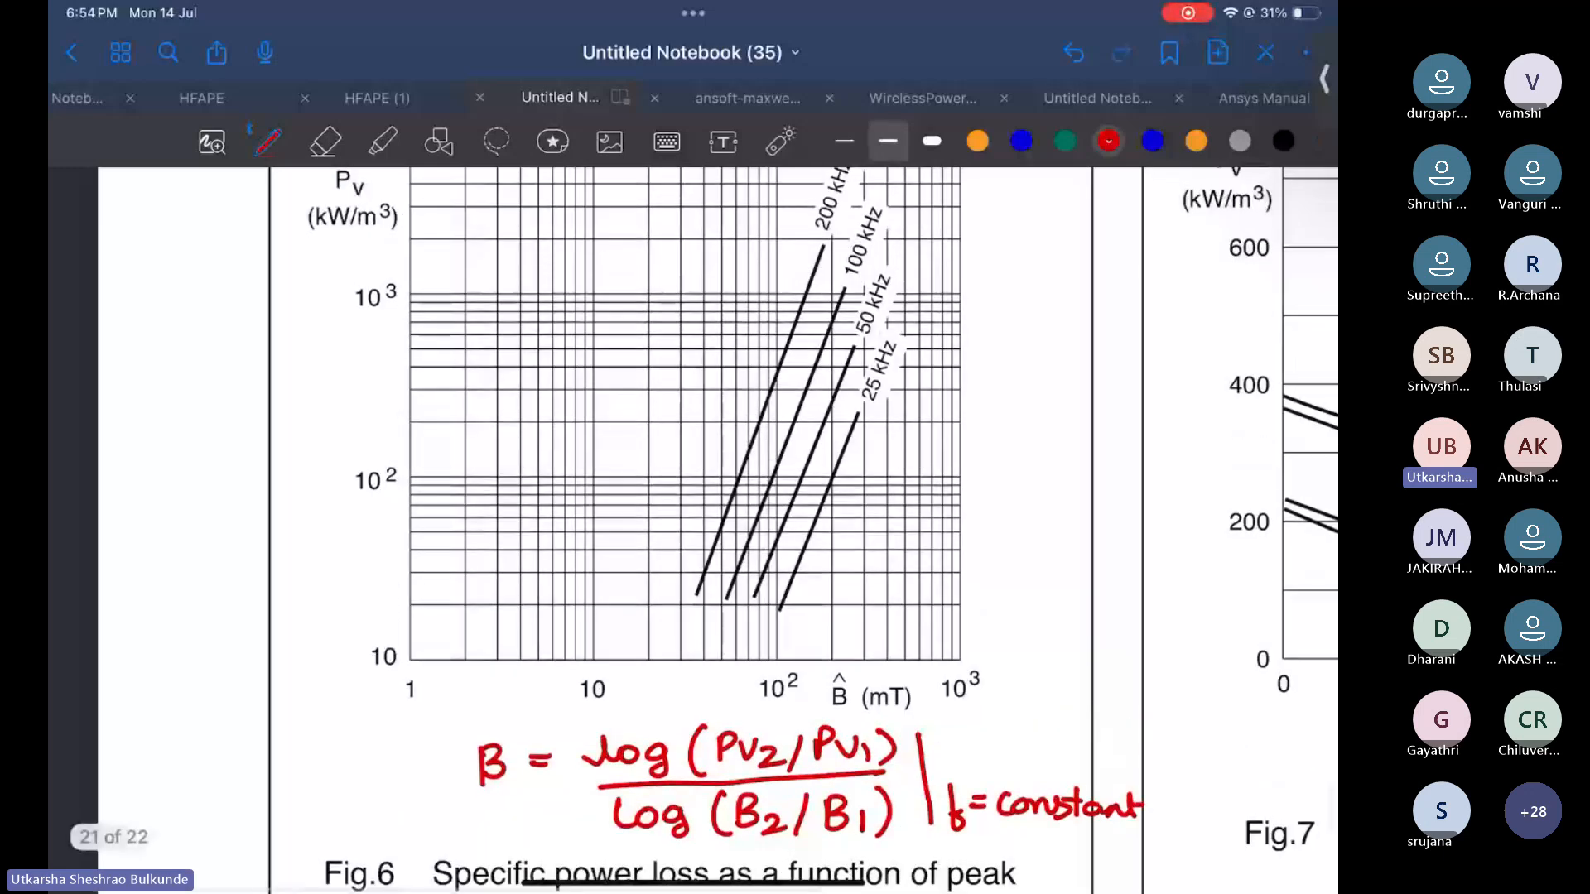
Tick the 100 kHz curve label in blue, then in green draw a dashed line from 100 mT up to the 100 kHz curve
left_click(1022, 141)
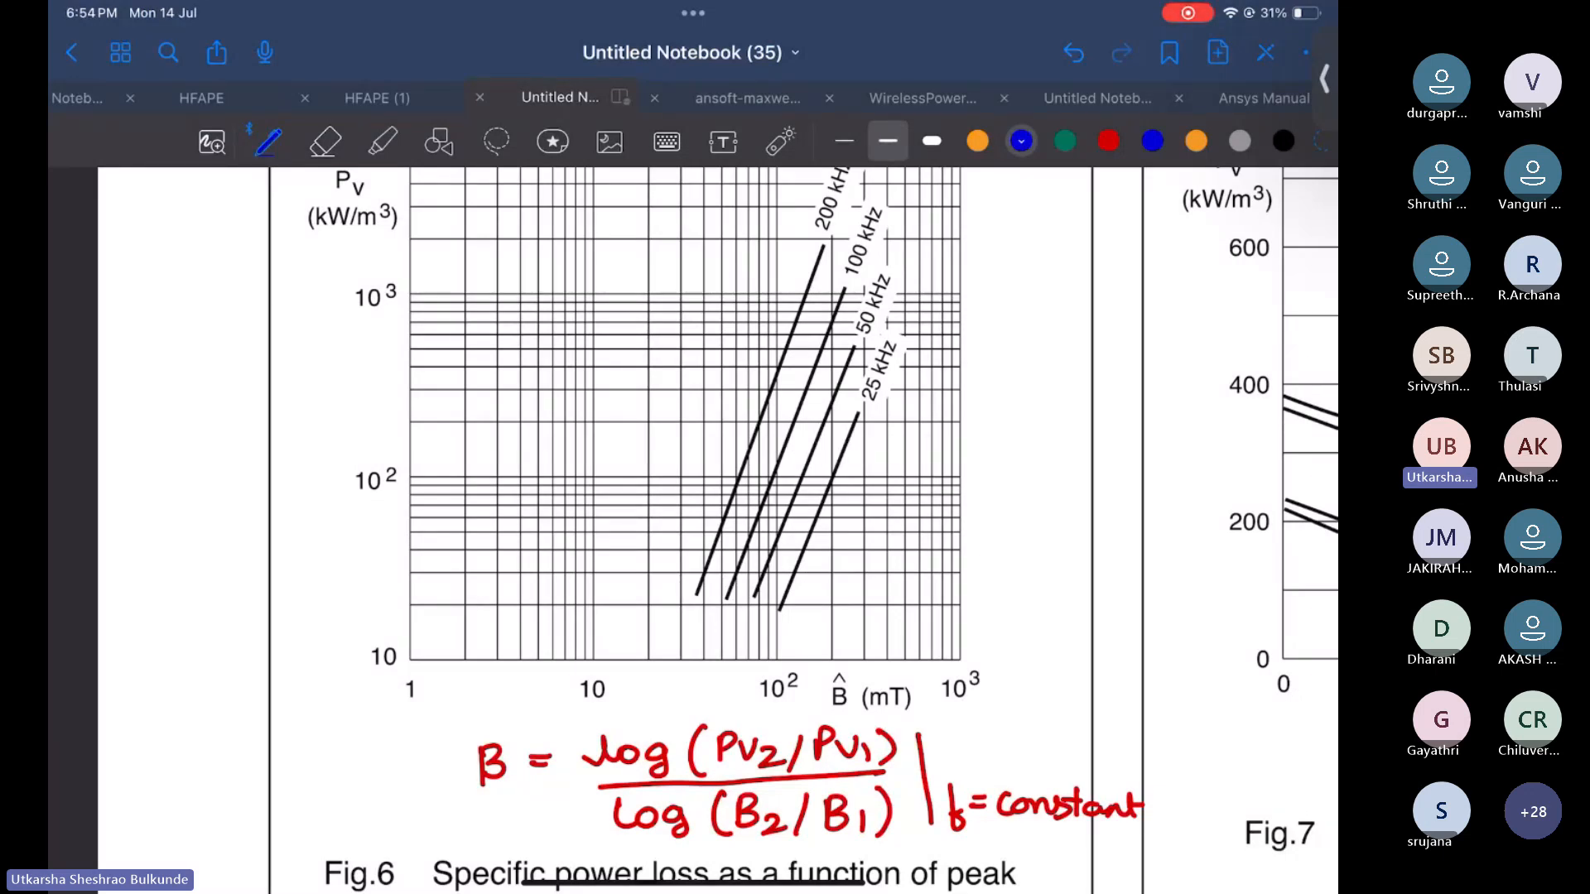
left_click_drag(896, 202, 928, 189)
left_click(1065, 141)
left_click_drag(776, 491, 777, 535)
left_click_drag(777, 544, 778, 580)
left_click_drag(778, 584, 779, 623)
left_click_drag(779, 639, 779, 658)
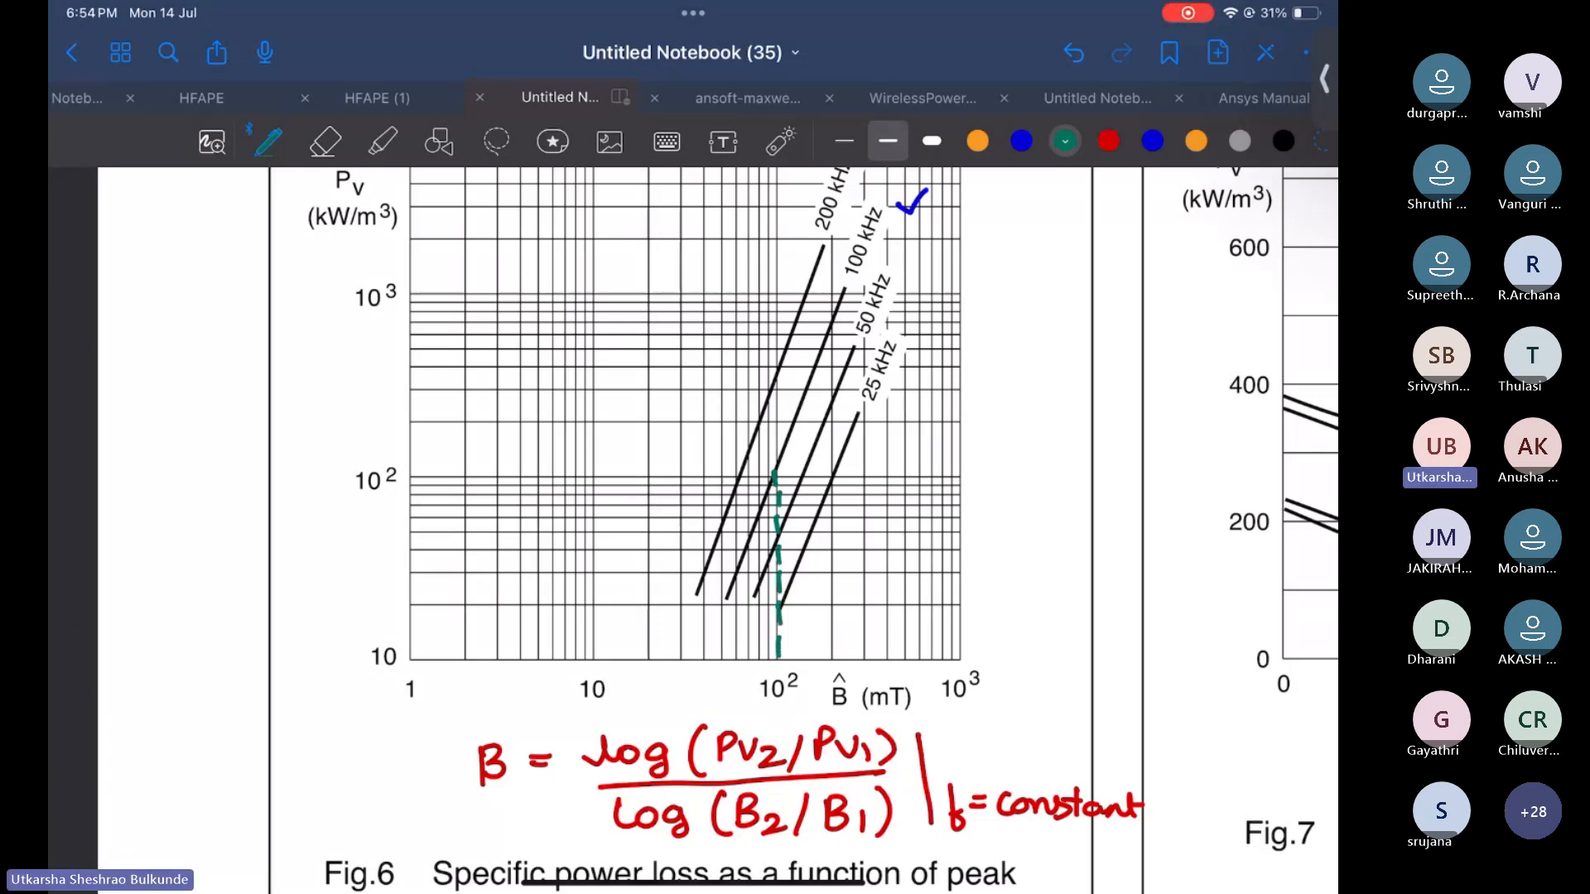
Draw a second green dashed vertical line at about 200 mT up to the 100 kHz curve
left_click_drag(834, 323, 833, 343)
left_click_drag(834, 351, 832, 440)
left_click_drag(833, 449, 833, 497)
left_click_drag(834, 502, 834, 536)
left_click_drag(835, 544, 836, 571)
left_click_drag(836, 589, 837, 621)
left_click_drag(836, 631, 833, 667)
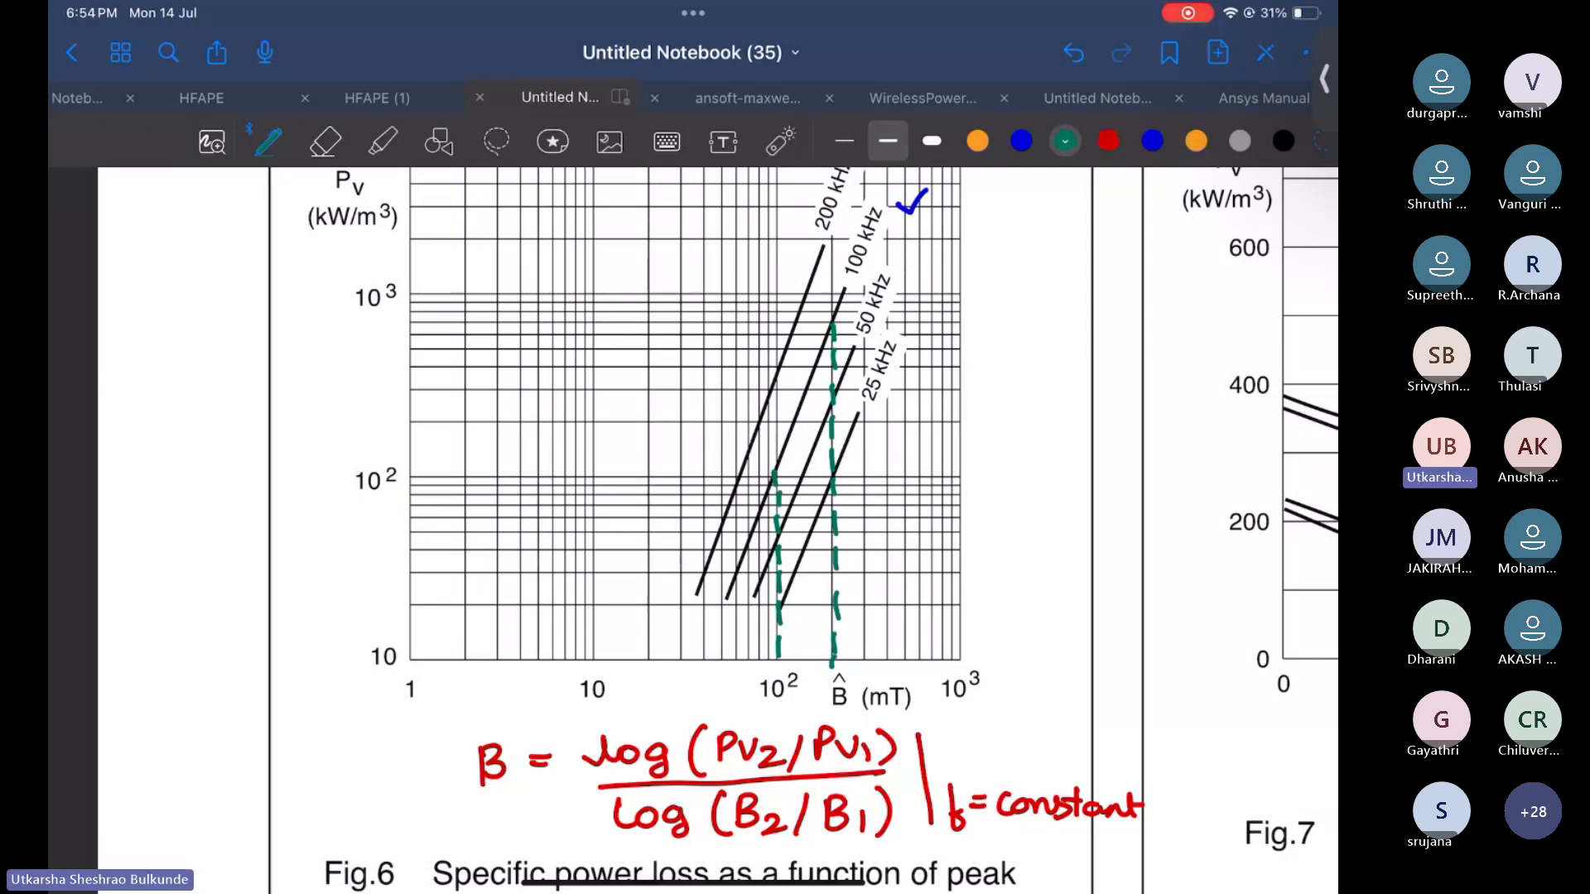
Draw a green dashed line from the 100 mT intersection across to the Pv axis and label it Pv1
left_click_drag(404, 470, 423, 470)
left_click_drag(437, 470, 528, 467)
left_click_drag(560, 467, 664, 472)
left_click(645, 470)
left_click_drag(688, 473, 700, 475)
left_click_drag(717, 474, 775, 476)
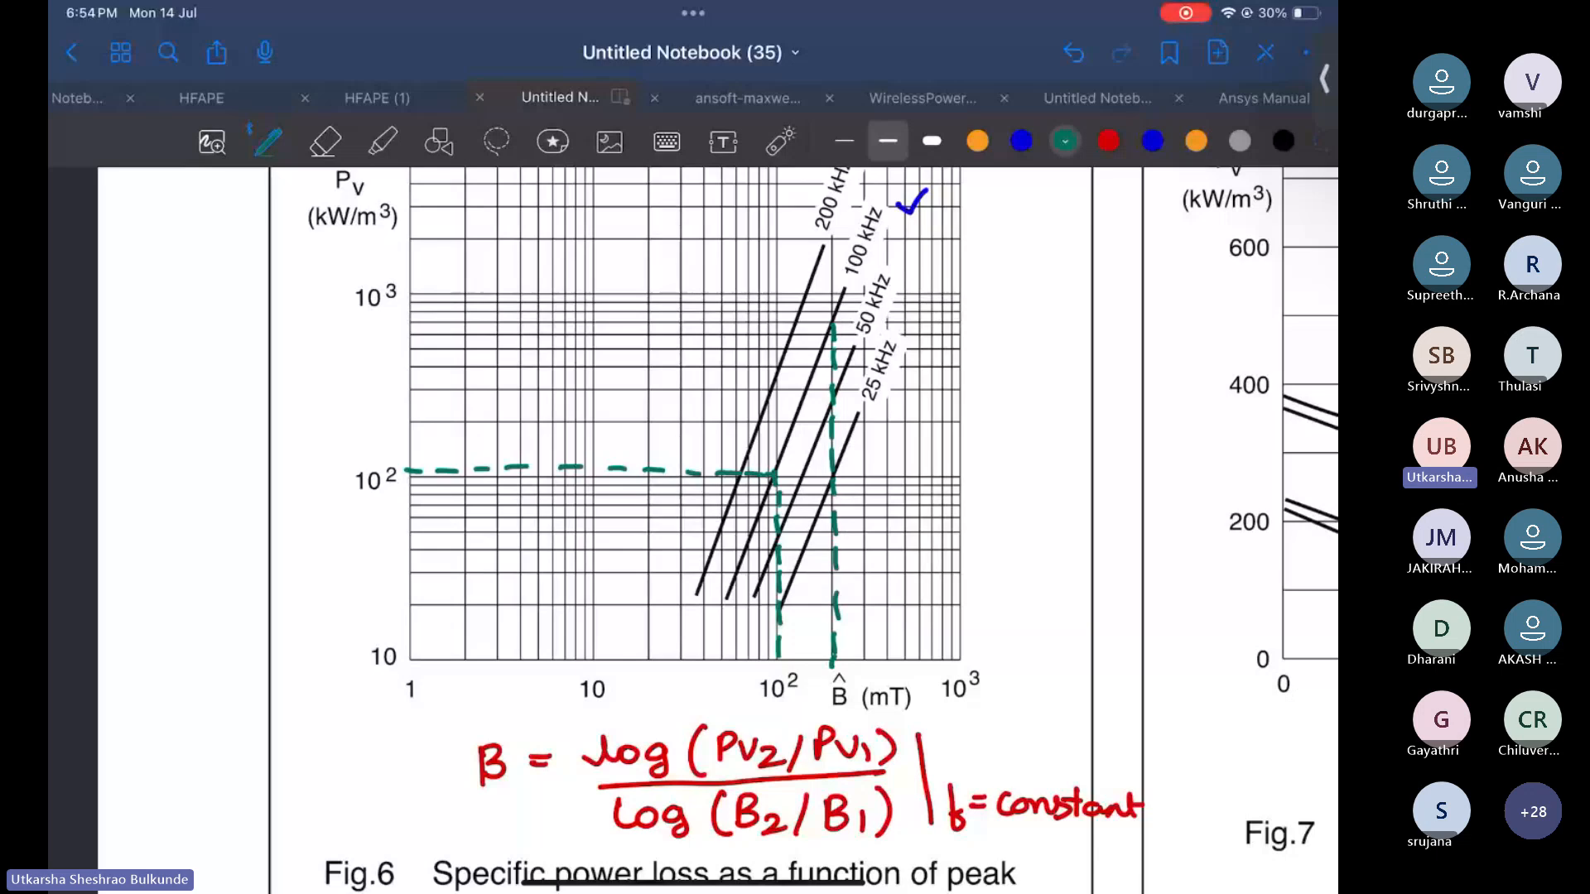
left_click(314, 462)
left_click_drag(315, 455, 354, 457)
left_click_drag(361, 460, 364, 484)
Draw a green dashed line from the 200 mT intersection across to the Pv axis and label it Pv2
left_click_drag(404, 325, 507, 323)
left_click_drag(530, 323, 666, 323)
left_click_drag(681, 321, 768, 321)
left_click_drag(780, 322, 832, 323)
left_click_drag(330, 317, 331, 342)
left_click_drag(333, 318, 401, 351)
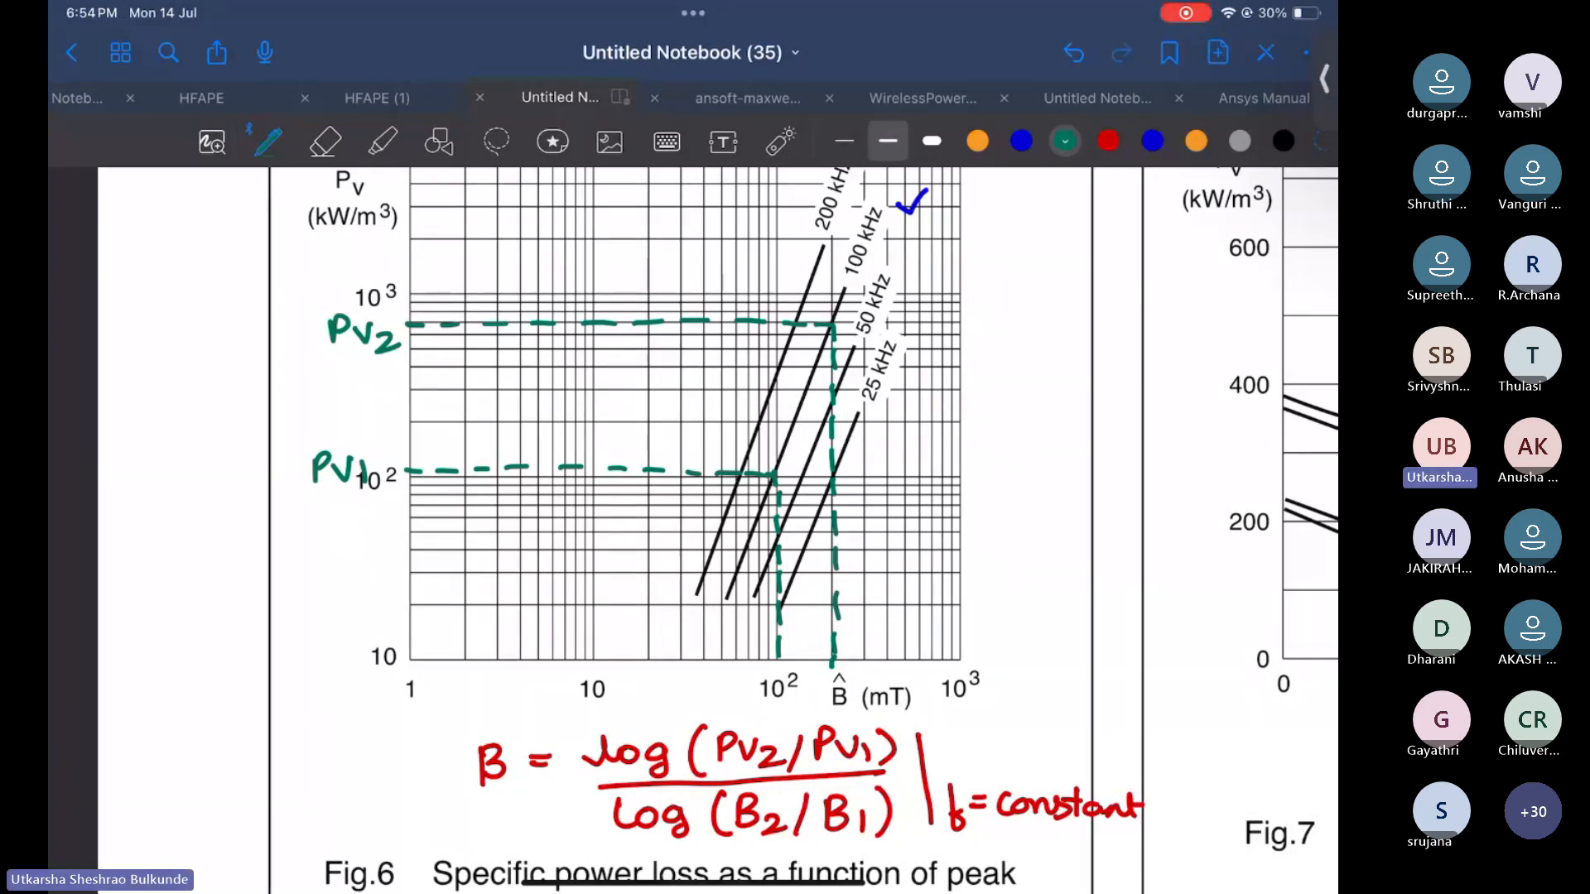
Erase the green dashed lines, Pv labels and the β formula from the graph
left_click_drag(840, 669, 850, 679)
left_click(325, 141)
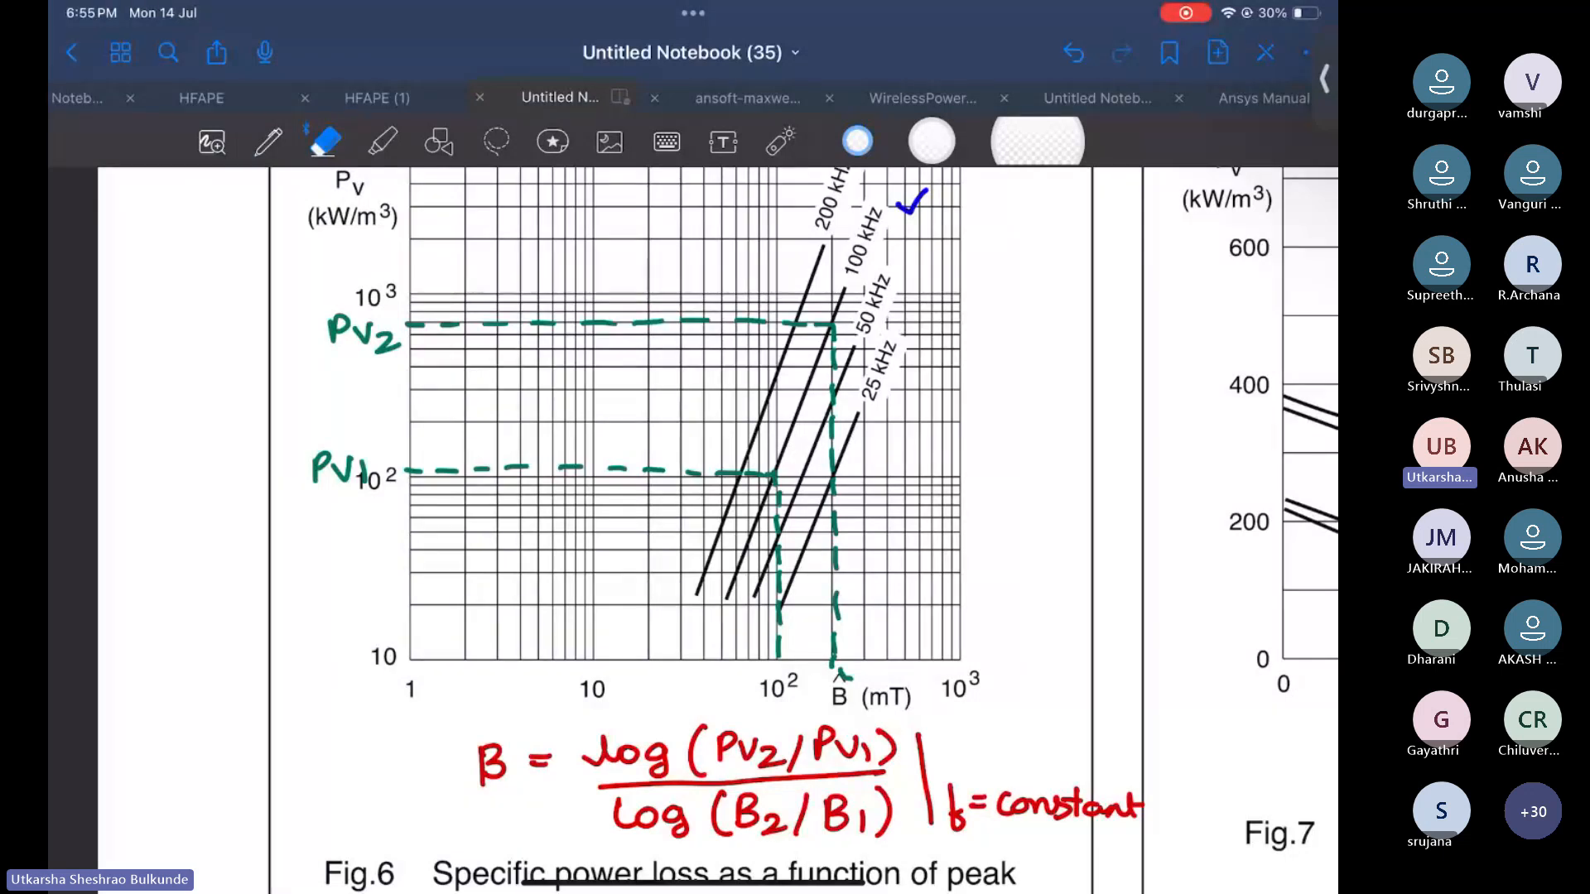
mouse_move(1139, 802)
left_mouse_down()
mouse_move(1029, 803)
mouse_move(735, 728)
mouse_move(460, 791)
mouse_move(840, 639)
mouse_move(828, 490)
mouse_move(852, 440)
mouse_move(772, 403)
mouse_move(398, 425)
mouse_move(384, 337)
mouse_move(497, 433)
mouse_move(523, 480)
mouse_move(741, 474)
mouse_move(770, 489)
left_mouse_up()
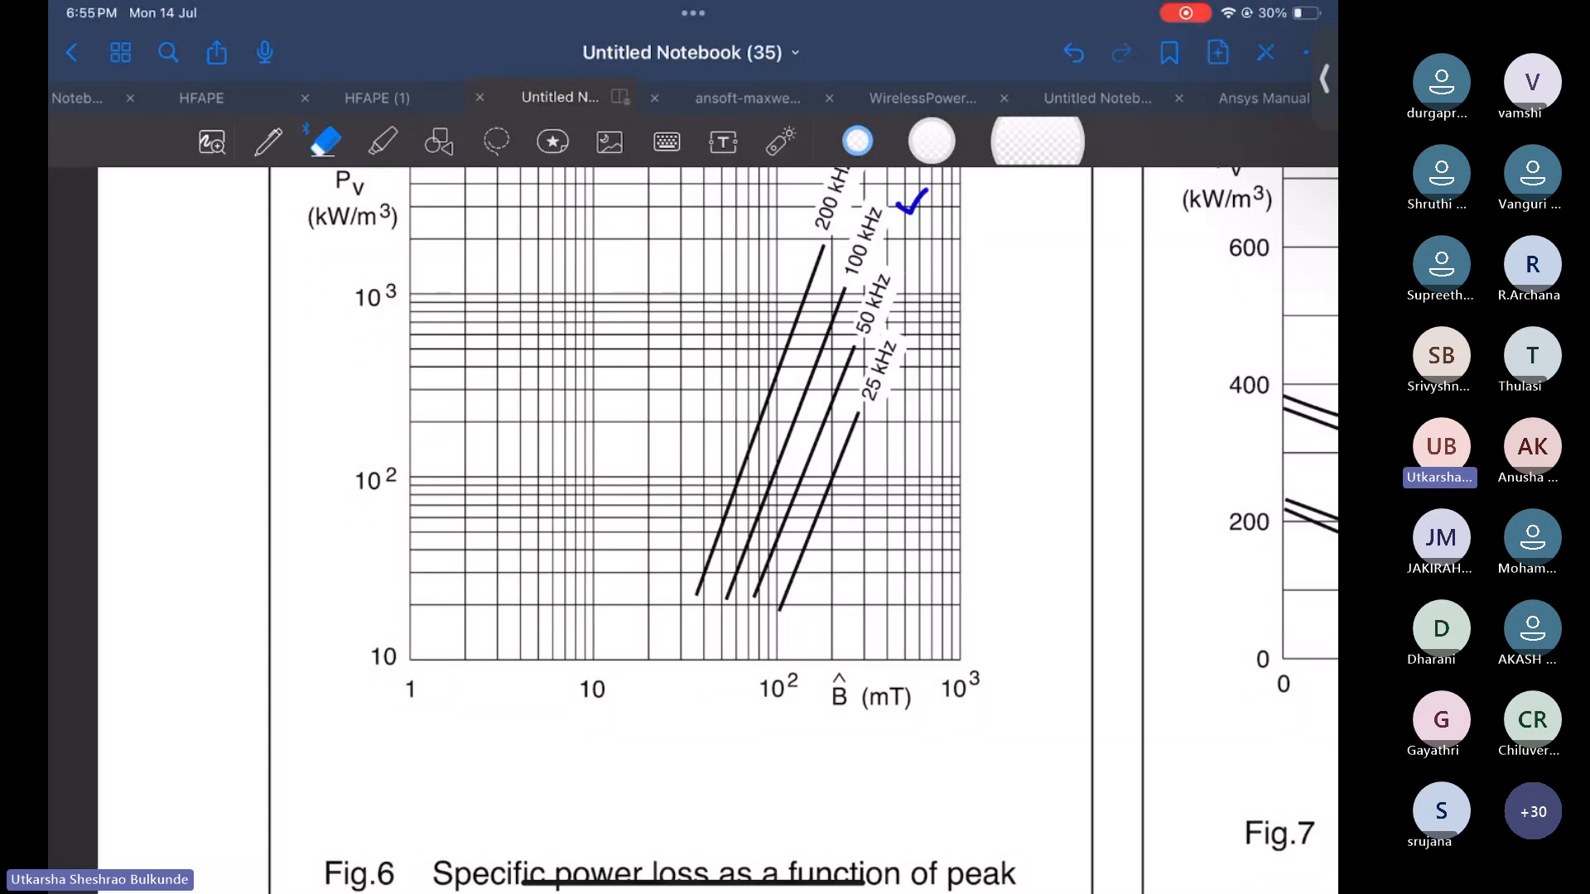
scroll(687, 464, "up", 2)
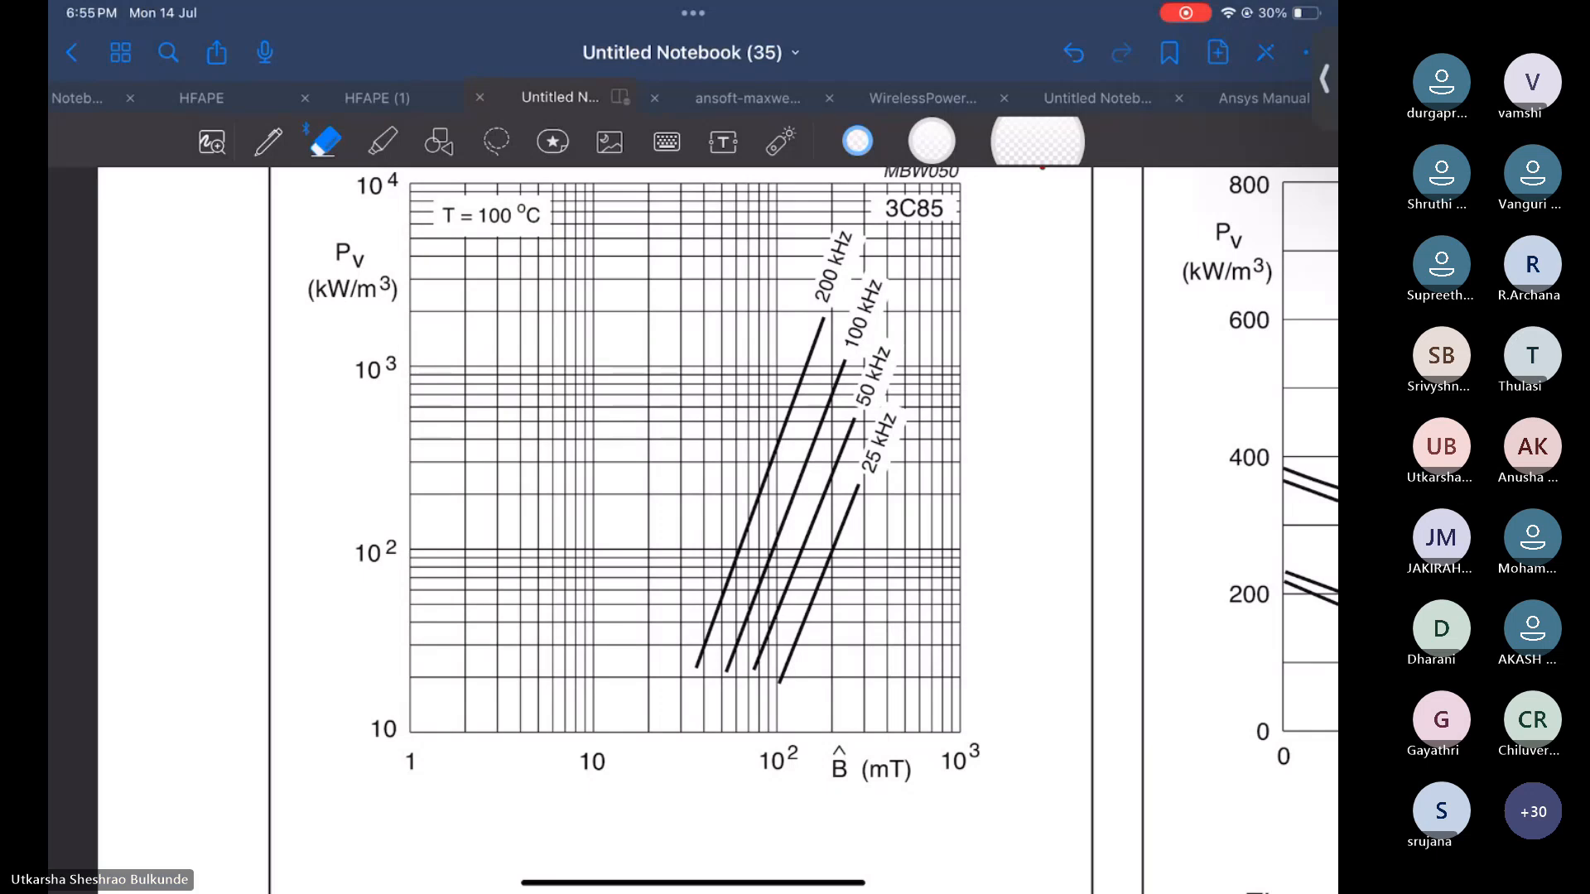
double_click(269, 141)
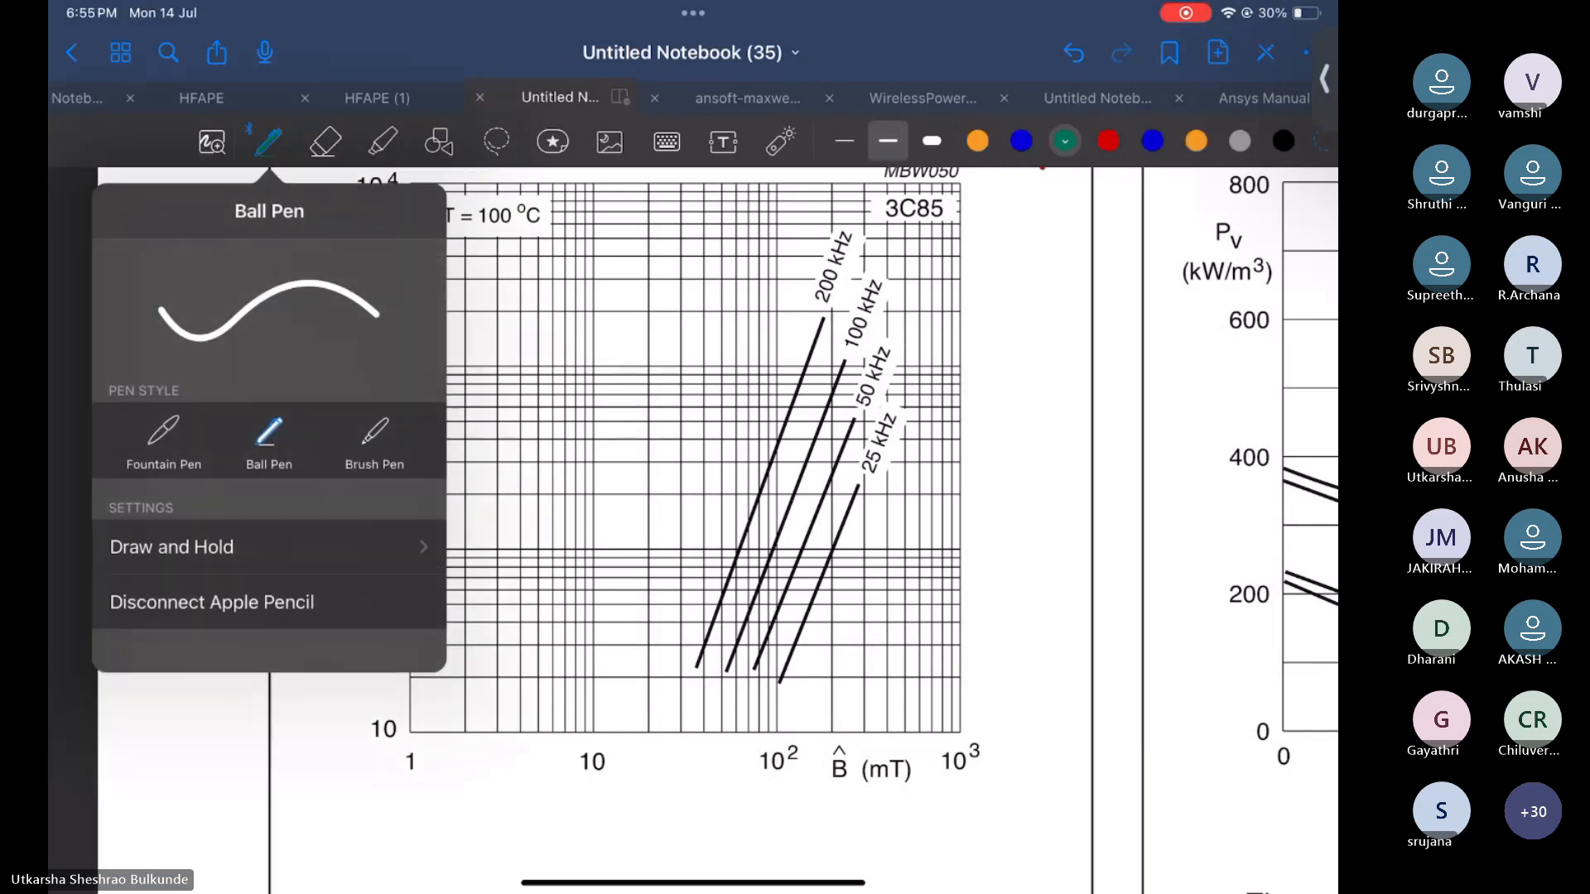
left_click(688, 464)
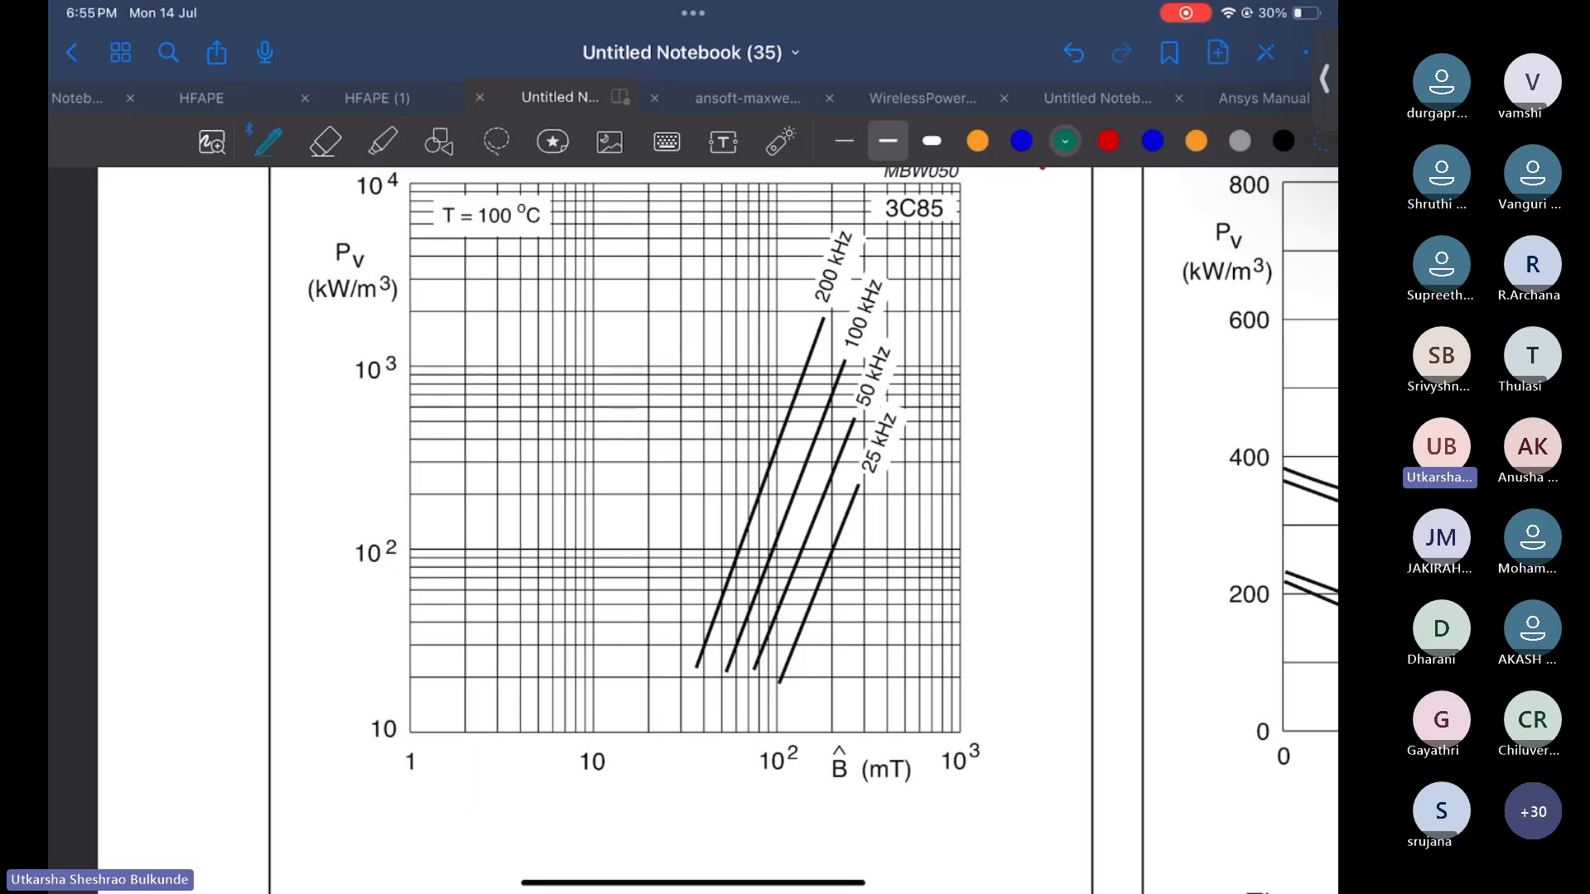
scroll(704, 530, "up", 2)
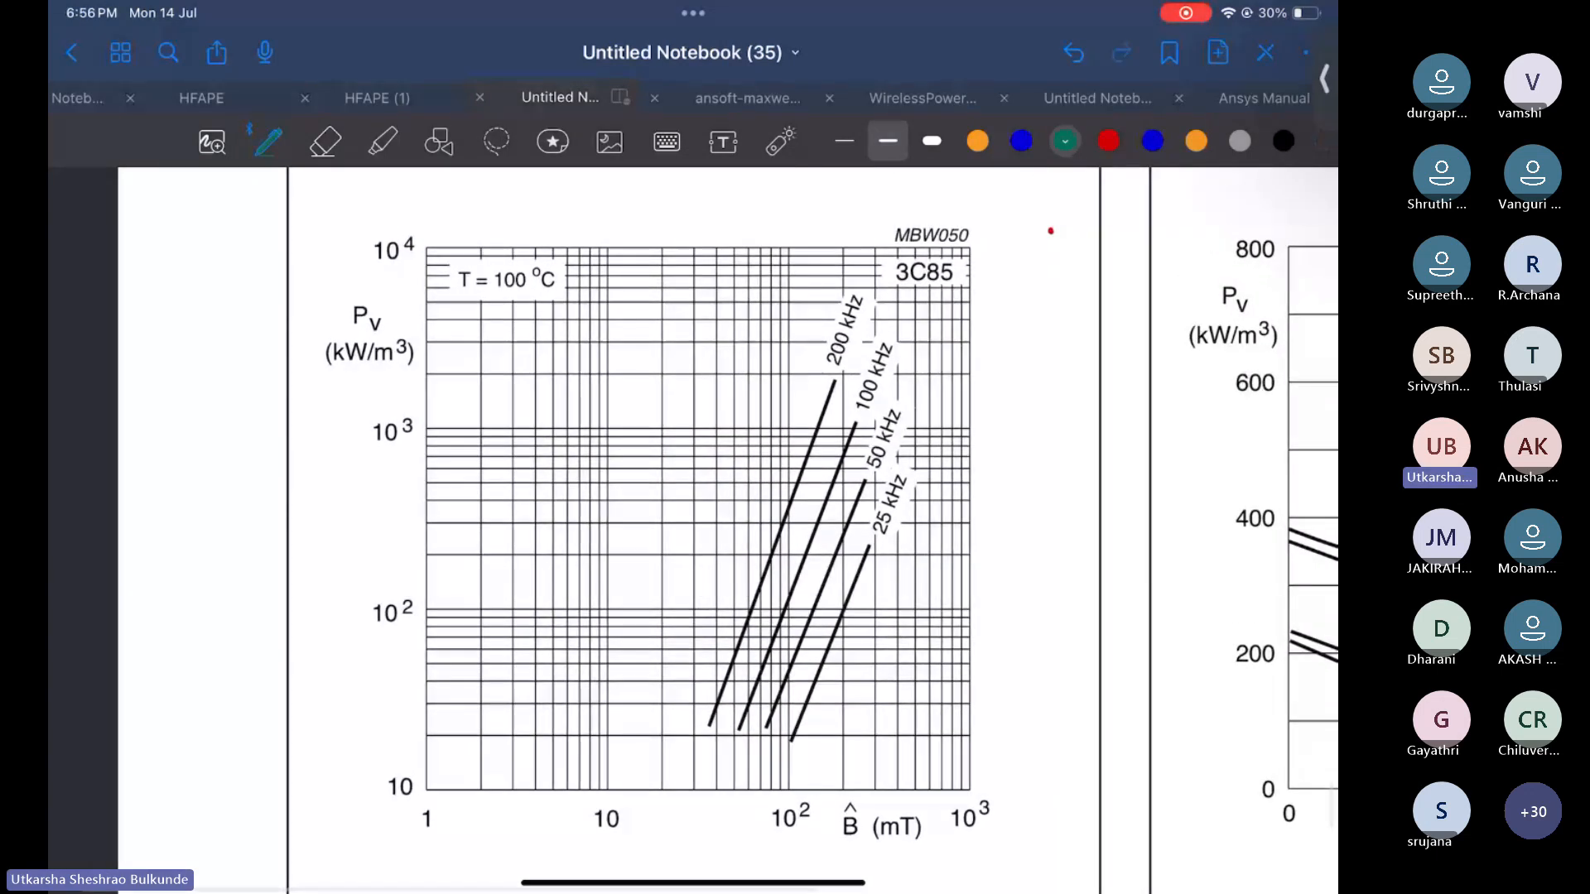
left_click_drag(1050, 245, 1064, 232)
left_click(326, 142)
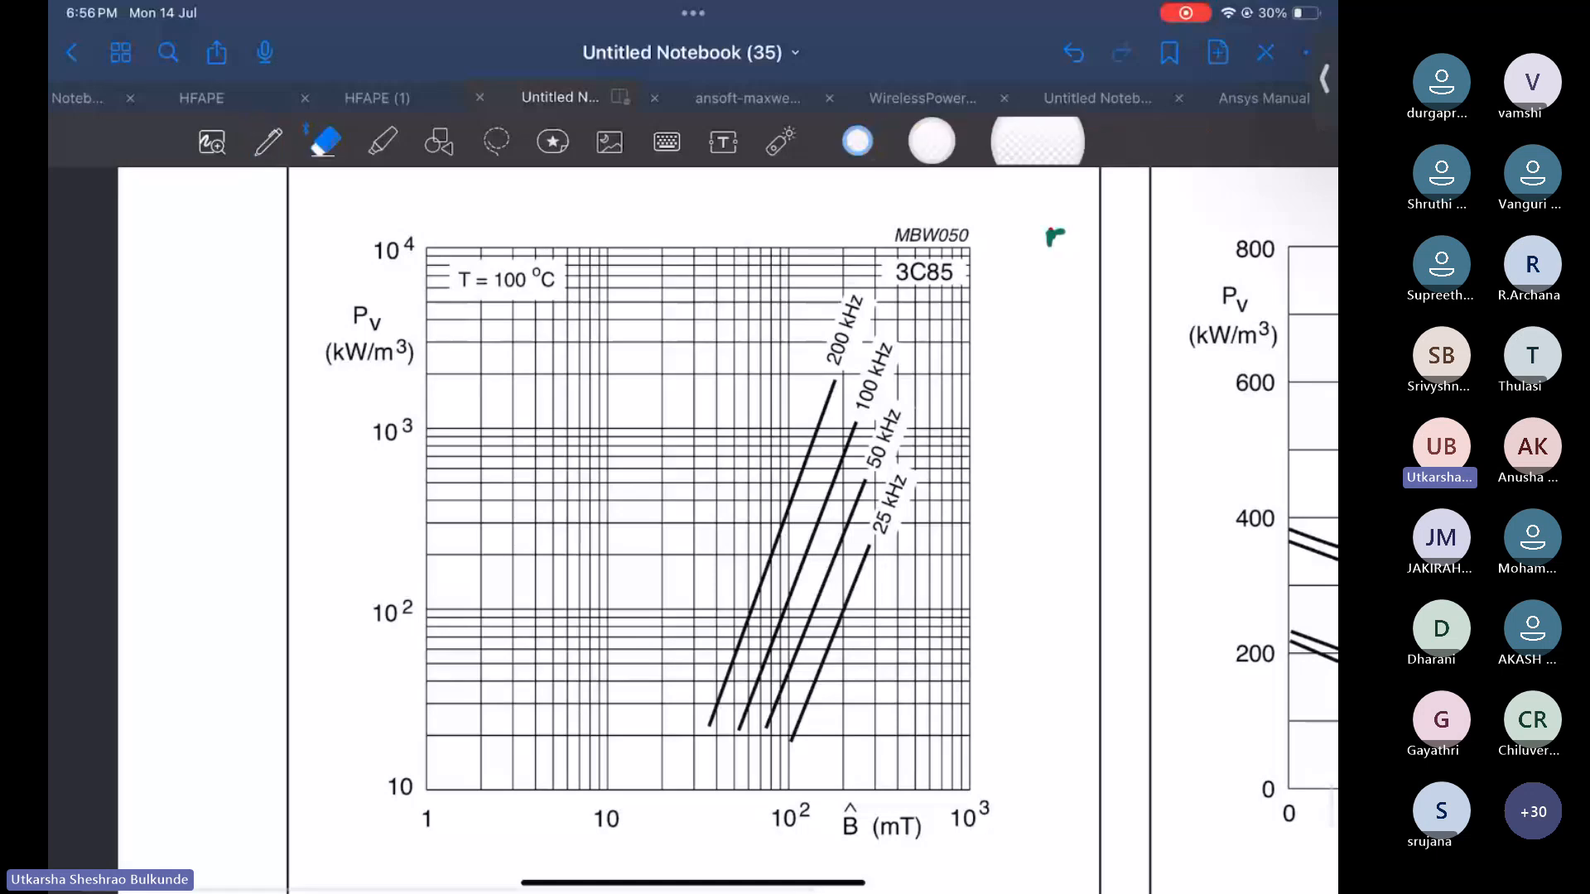
left_click(1056, 239)
left_click(267, 142)
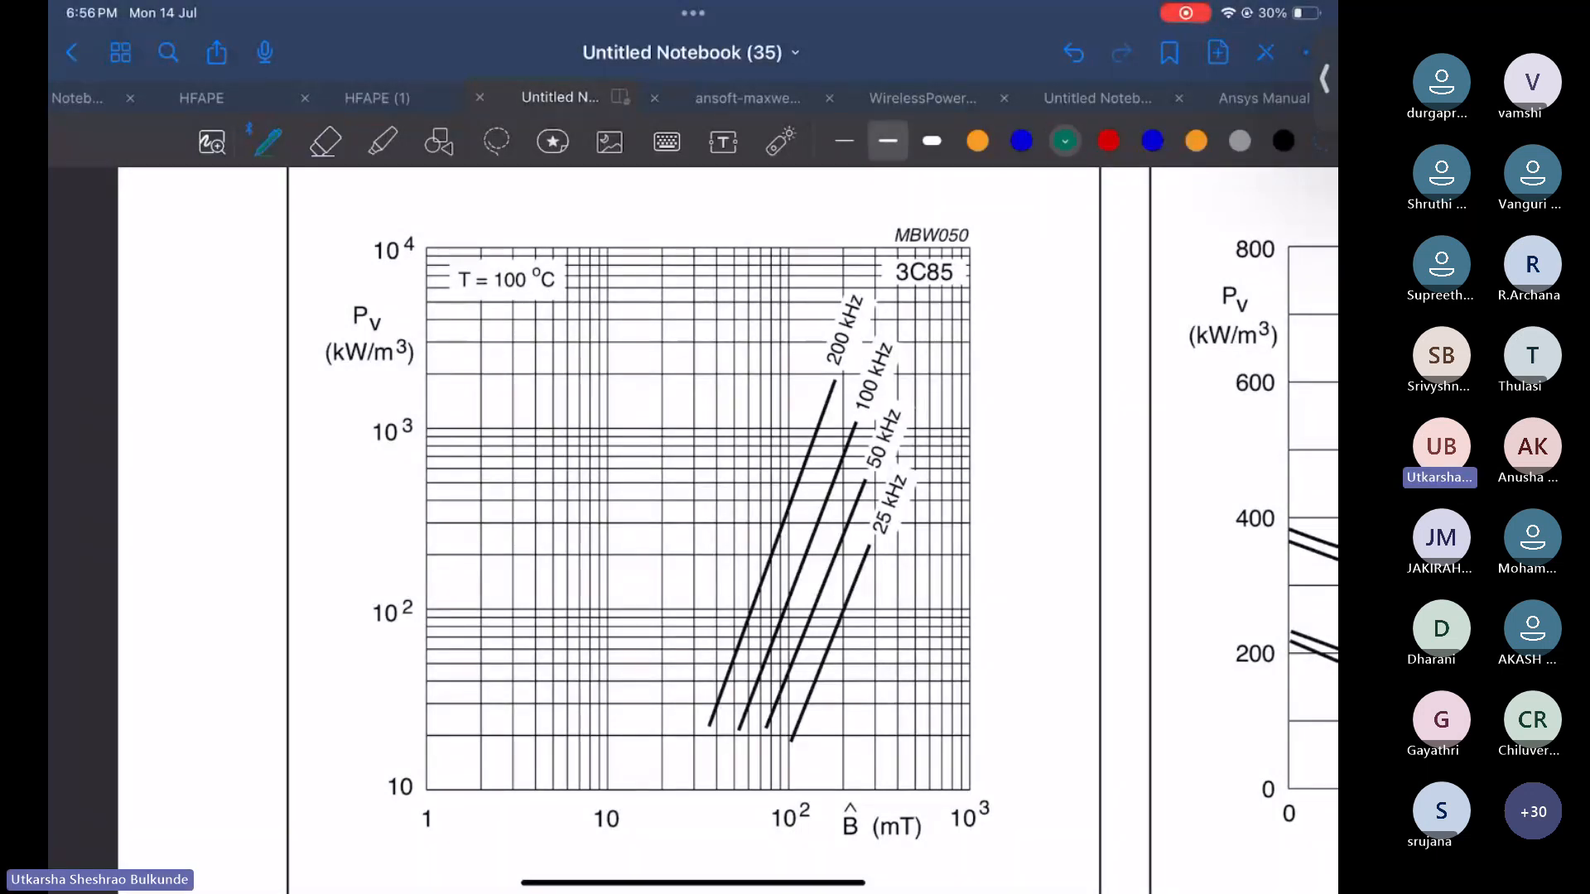
Write the Steinmetz equation Pv = K f^α B^β in green below the graph
scroll(704, 530, "down", 3)
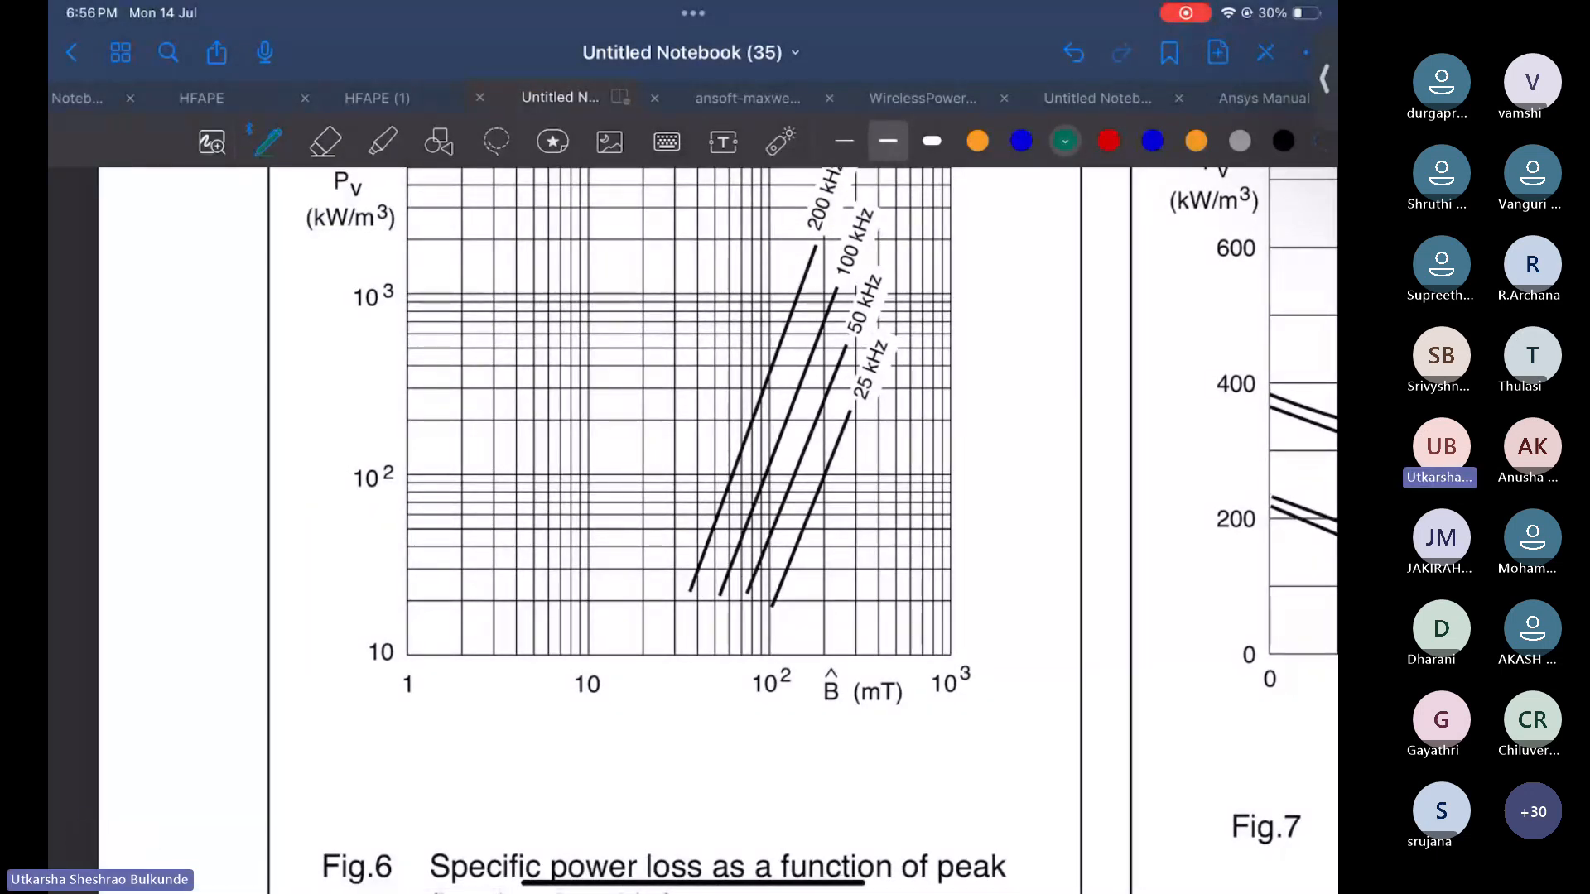
mouse_move(640, 732)
left_mouse_down()
mouse_move(641, 762)
mouse_move(687, 739)
left_mouse_up()
mouse_move(701, 743)
left_mouse_down()
mouse_move(802, 775)
mouse_move(848, 727)
left_mouse_up()
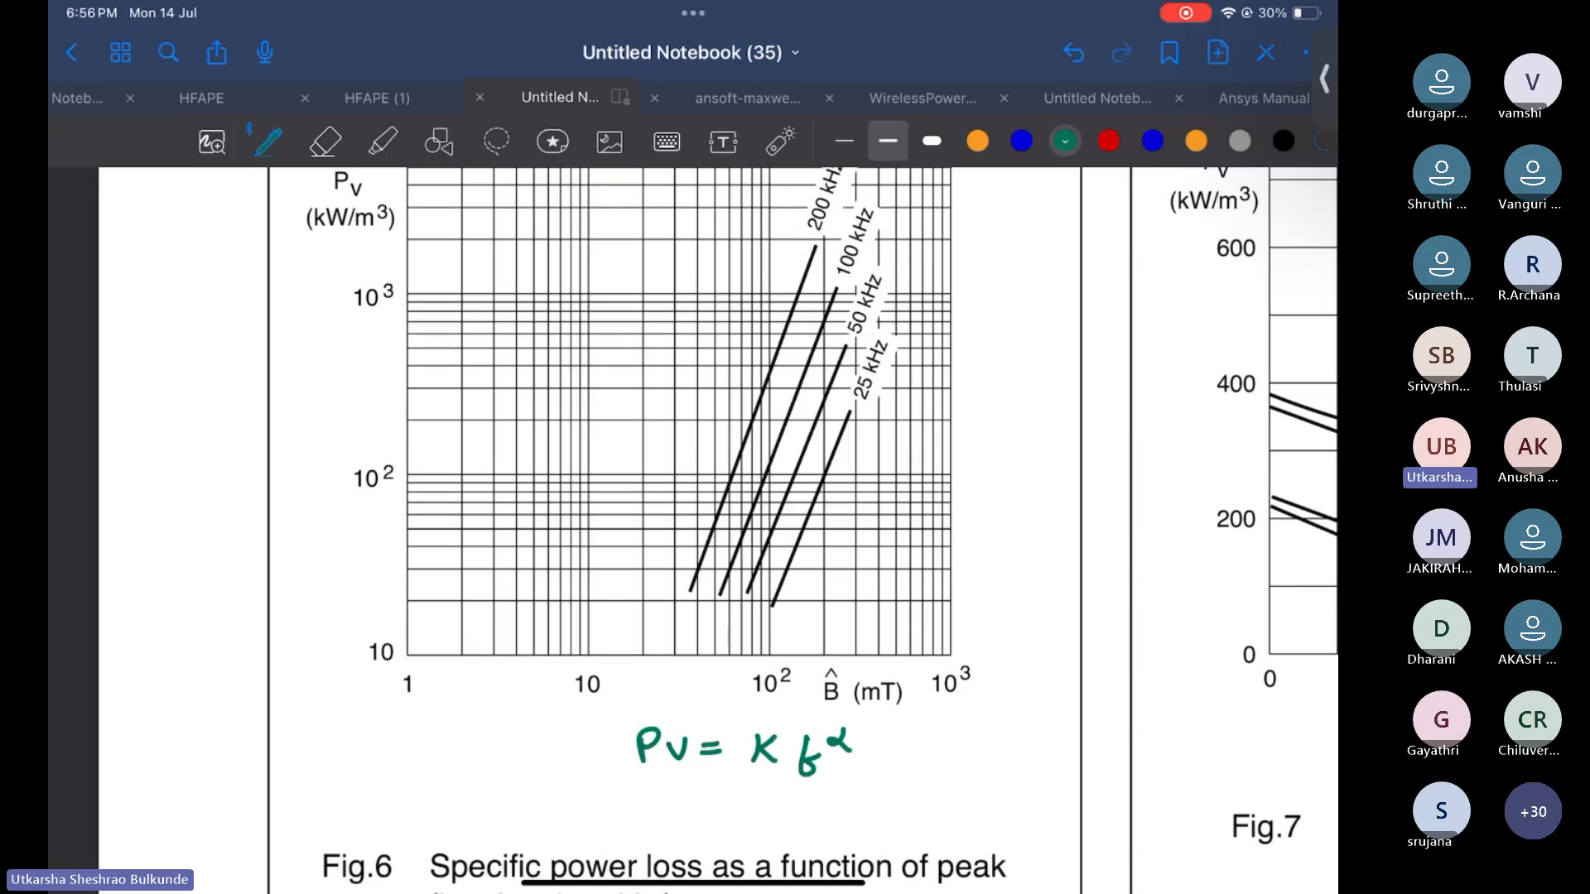
mouse_move(875, 738)
left_mouse_down()
mouse_move(893, 749)
mouse_move(873, 768)
mouse_move(917, 719)
mouse_move(921, 737)
left_mouse_up()
Write K = Pv / (f^α B^β) beneath the Steinmetz equation
left_click_drag(681, 790, 683, 820)
mouse_move(703, 791)
left_mouse_down()
mouse_move(687, 807)
mouse_move(705, 820)
left_mouse_up()
left_click_drag(745, 799, 762, 807)
mouse_move(864, 783)
left_mouse_down()
mouse_move(861, 801)
mouse_move(876, 792)
left_mouse_up()
mouse_move(881, 782)
left_mouse_down()
mouse_move(890, 802)
mouse_move(903, 780)
left_mouse_up()
left_click_drag(823, 815, 972, 803)
mouse_move(835, 820)
left_mouse_down()
mouse_move(833, 853)
mouse_move(880, 835)
left_mouse_up()
mouse_move(901, 824)
left_mouse_down()
mouse_move(903, 851)
mouse_move(924, 845)
mouse_move(906, 853)
mouse_move(951, 831)
mouse_move(897, 827)
mouse_move(987, 821)
left_mouse_up()
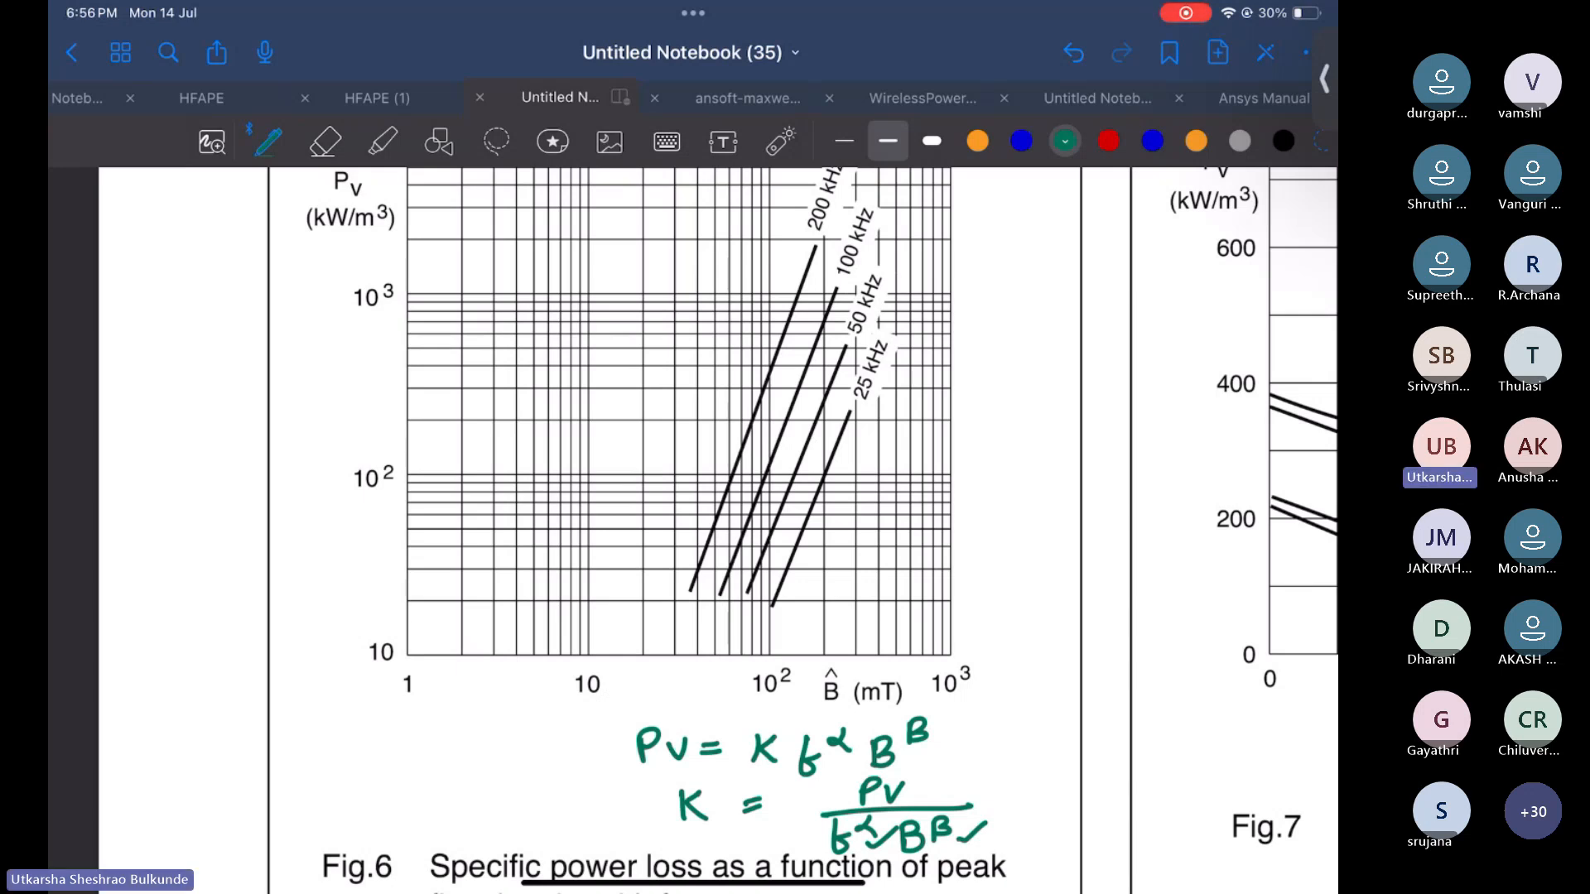
Mark the 100 mT, 100 kHz point with a green dashed vertical line, tick the 100 kHz label and underline 10²
mouse_move(767, 631)
left_mouse_down()
mouse_move(765, 655)
mouse_move(771, 468)
left_mouse_up()
left_click_drag(855, 275, 893, 217)
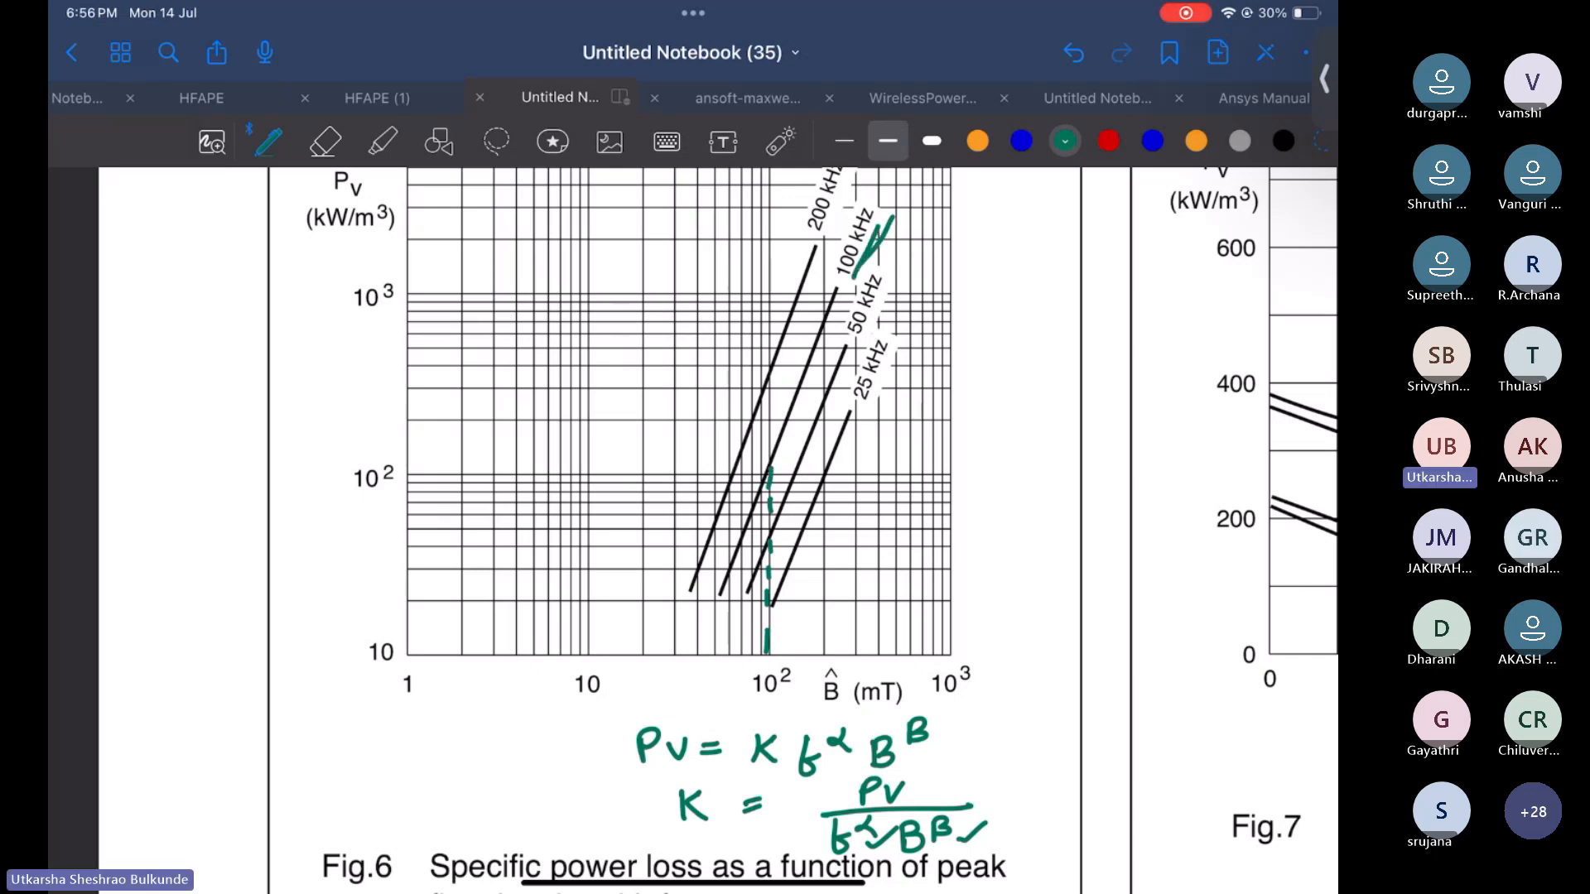
left_click_drag(748, 711, 785, 701)
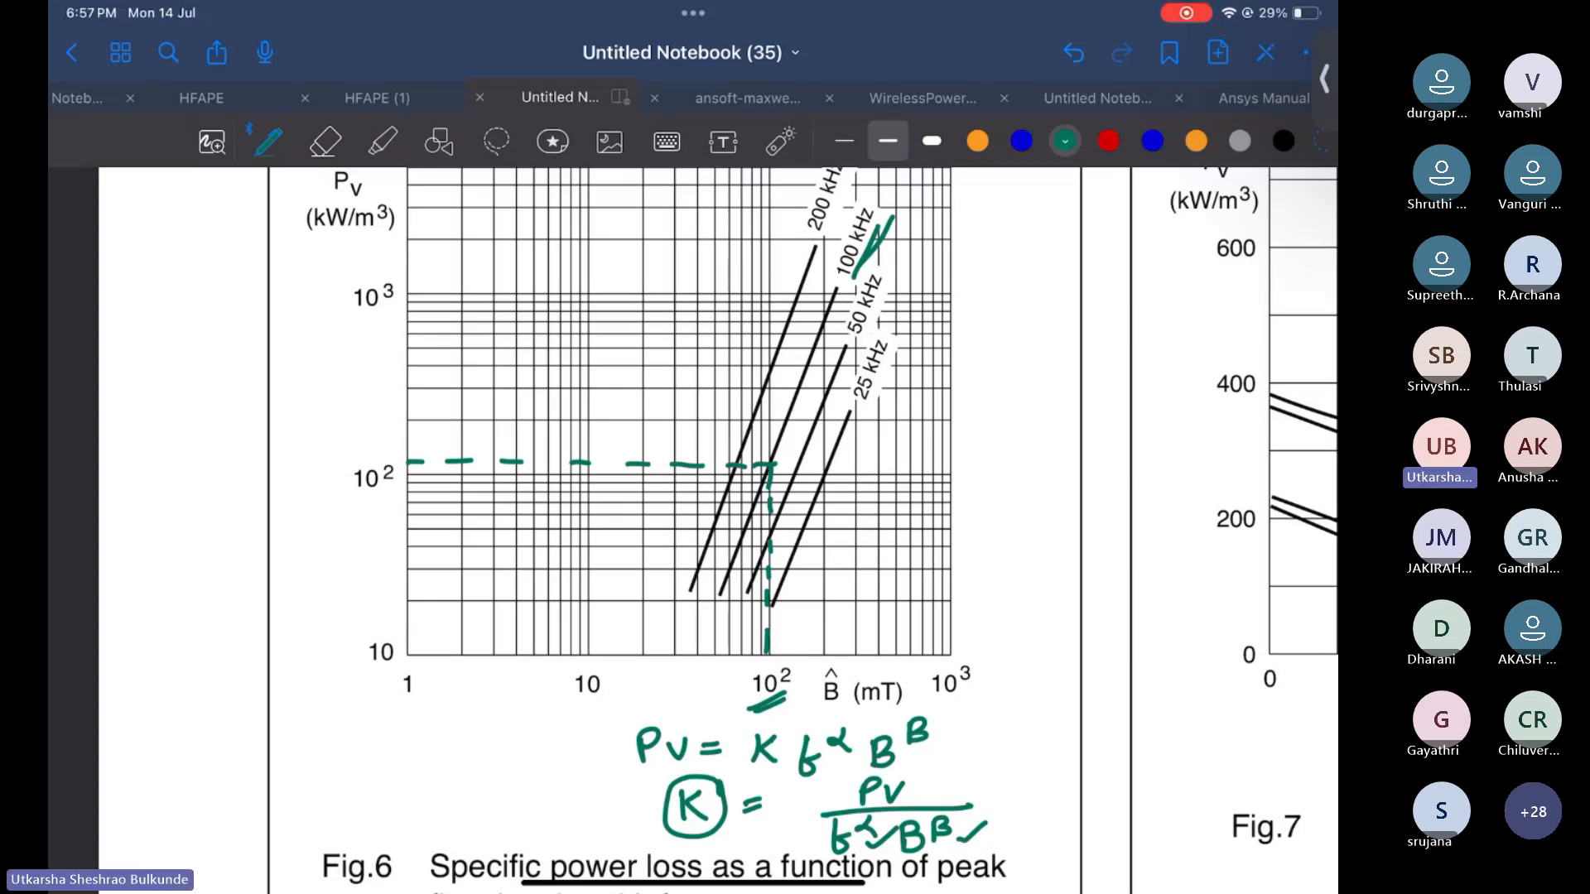
Erase all the green annotations from the power-loss graph with the stroke eraser
double_click(325, 142)
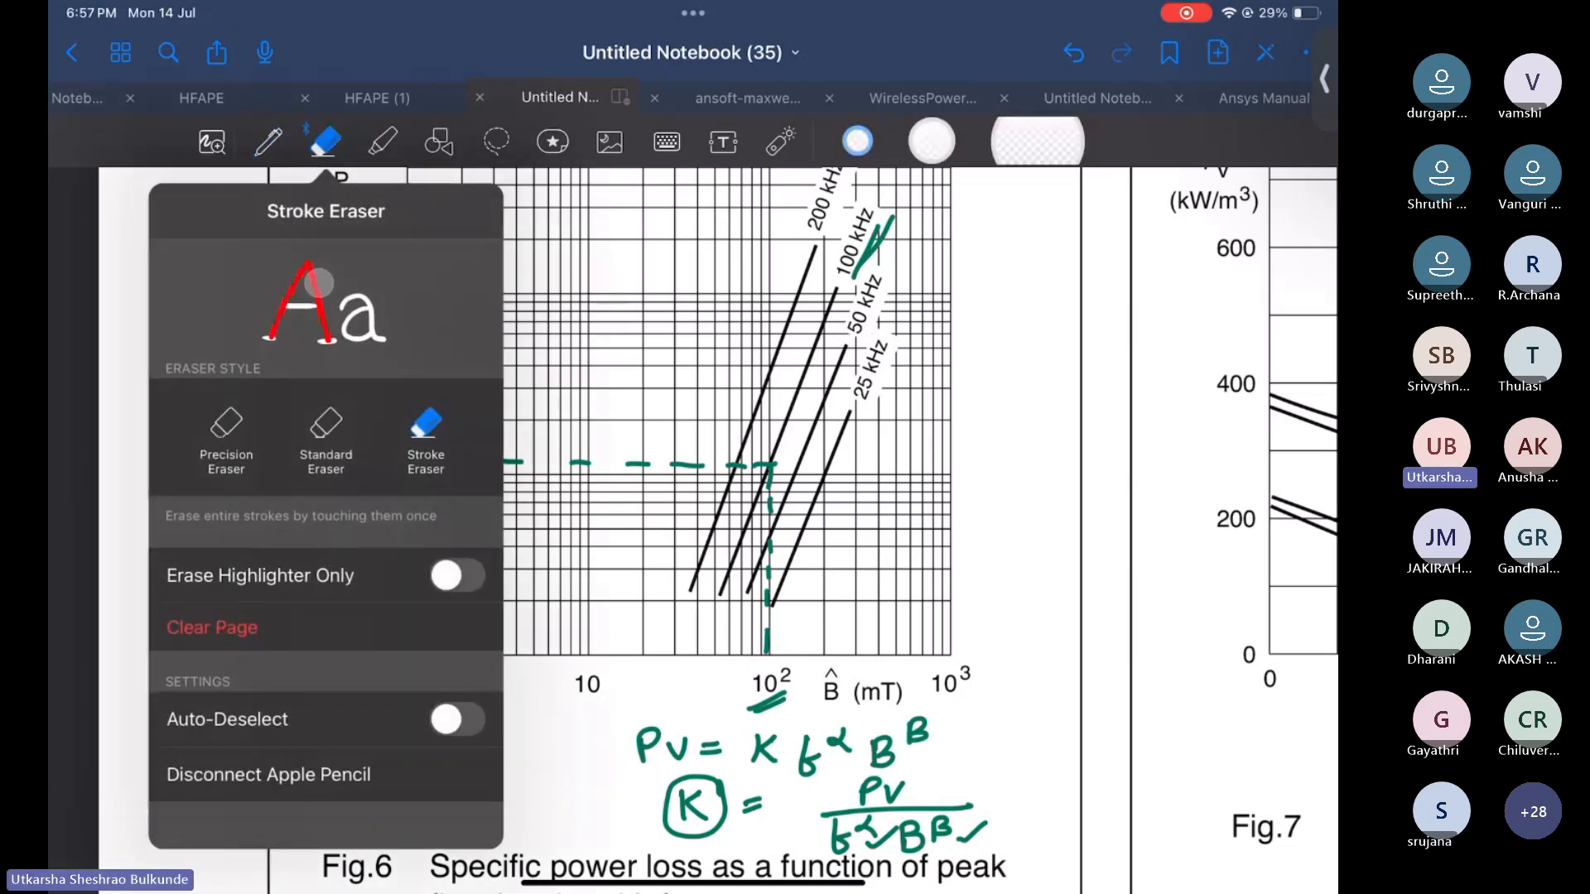
mouse_move(976, 828)
left_mouse_down()
mouse_move(890, 835)
mouse_move(901, 737)
mouse_move(714, 708)
mouse_move(770, 580)
mouse_move(663, 466)
mouse_move(437, 463)
left_mouse_up()
left_click_drag(869, 240, 887, 300)
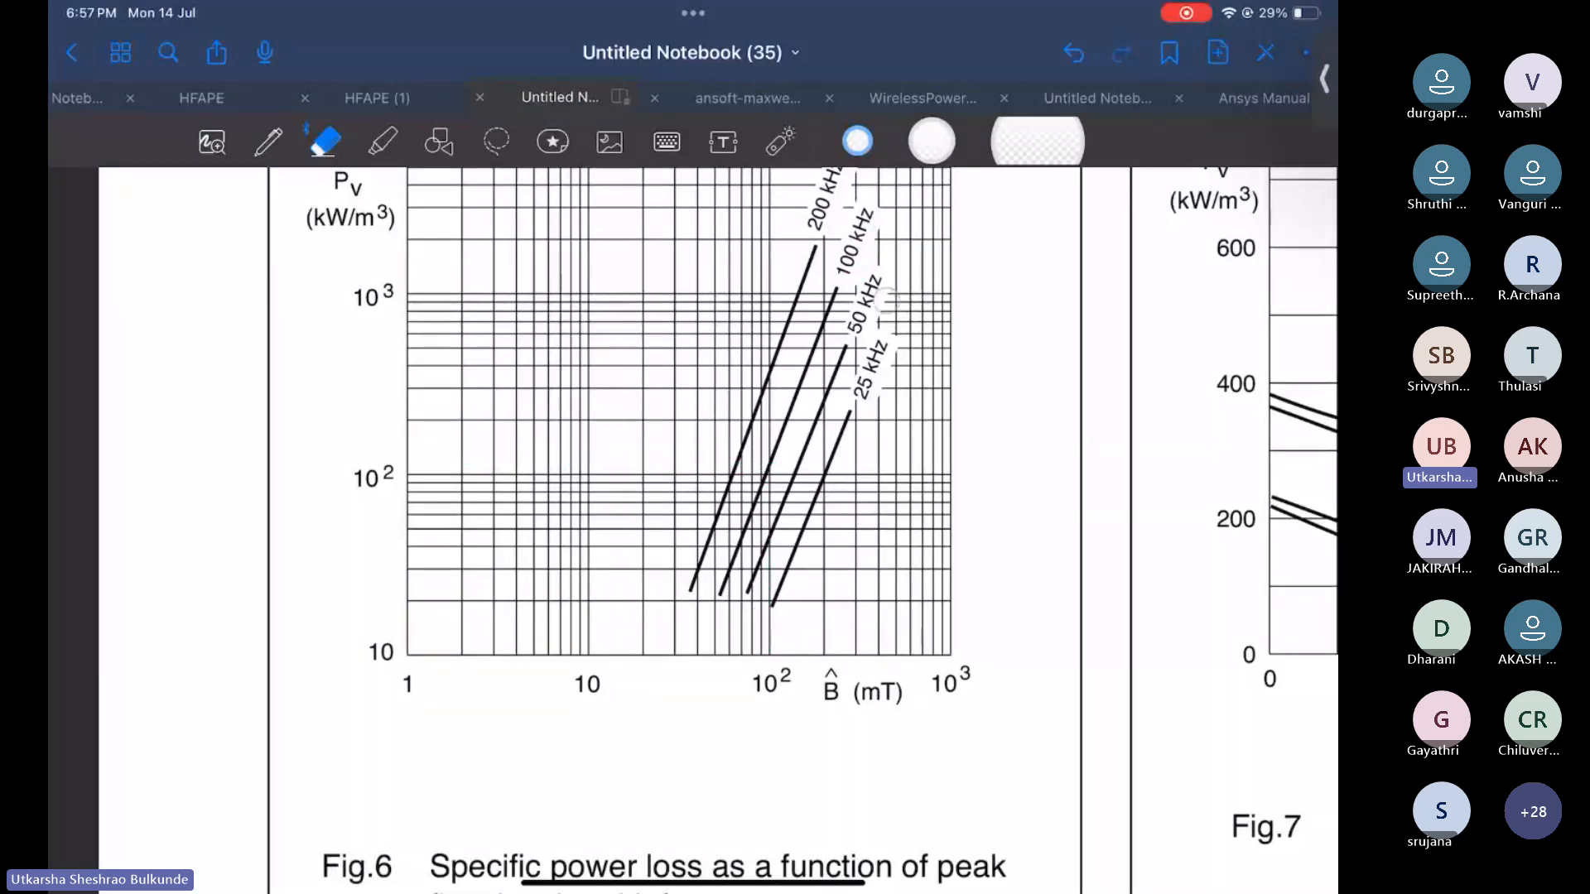
Scroll through the datasheet pages and the handwritten Steinmetz equation notes
scroll(694, 530, "up", 15)
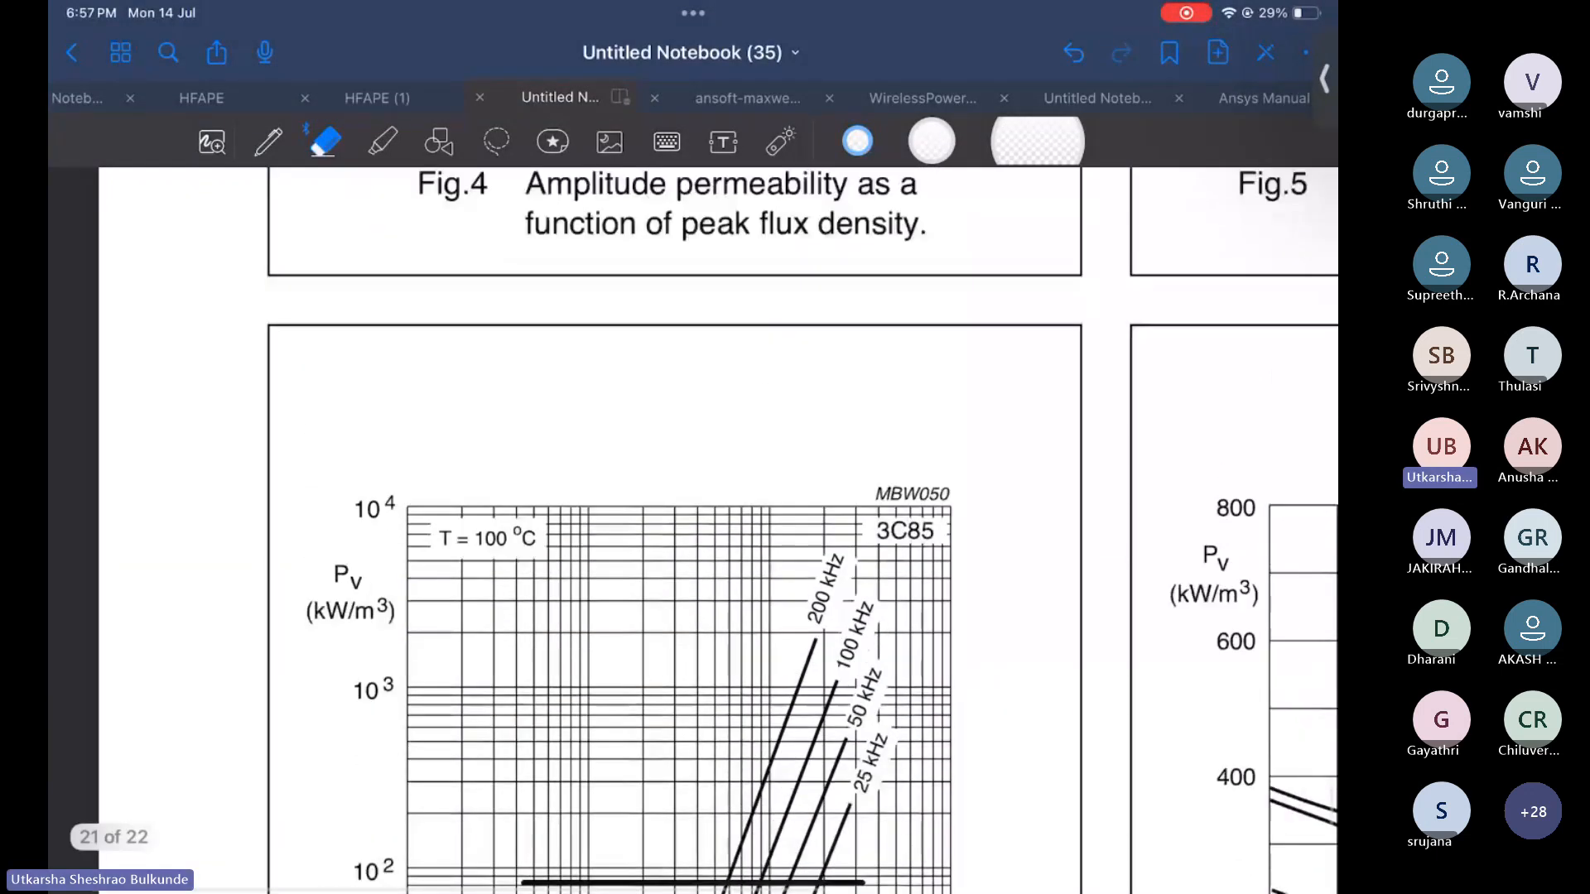
scroll(693, 530, "down", 5, "ctrl")
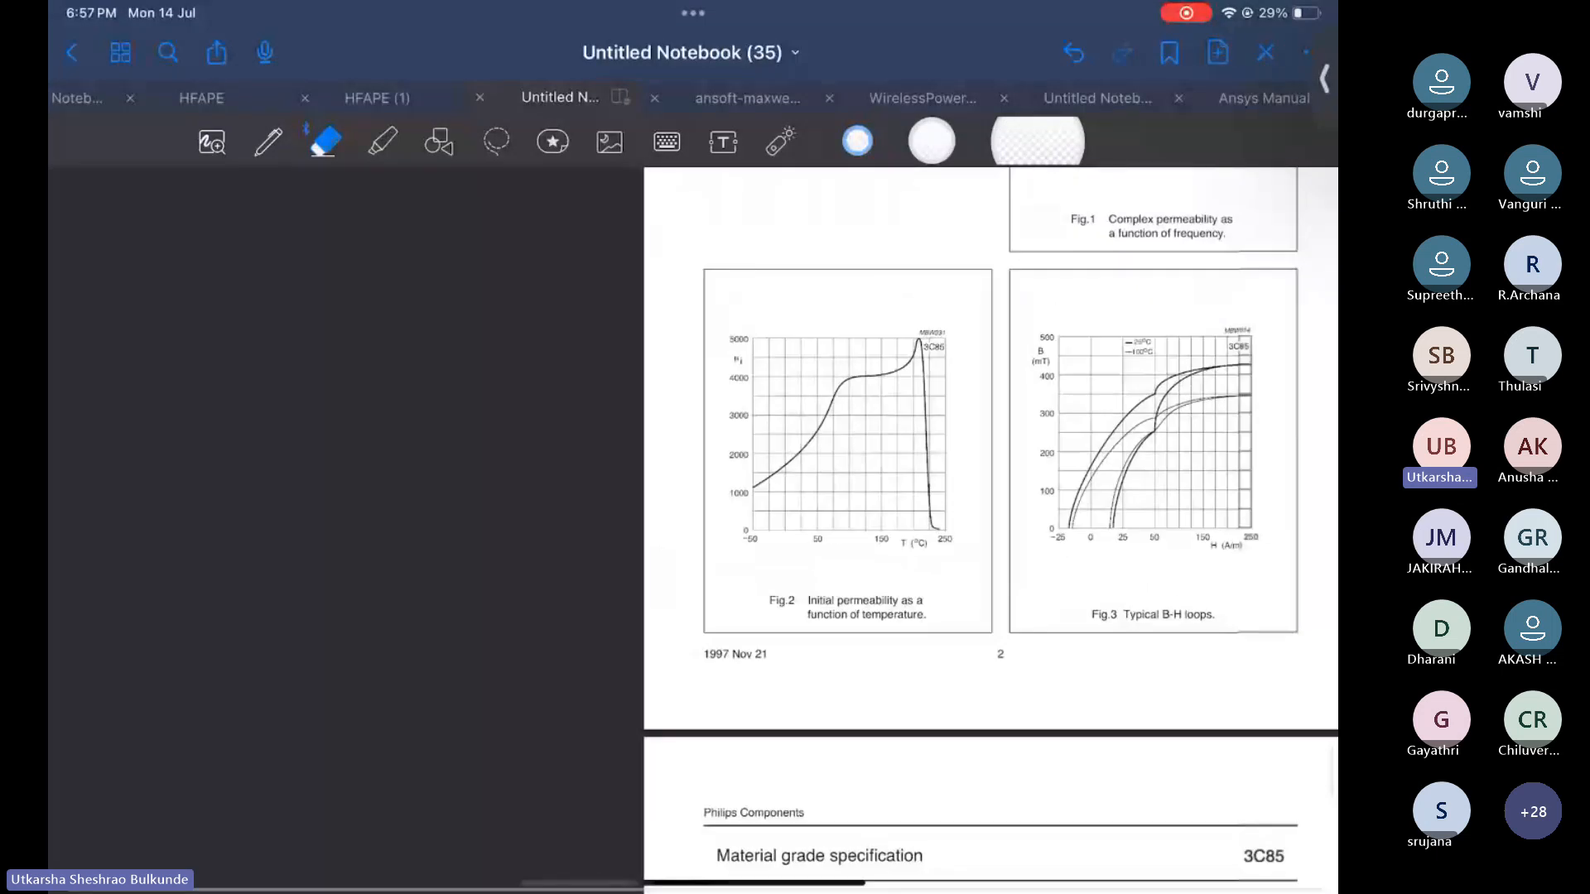
scroll(693, 530, "up", 6)
scroll(693, 530, "up", 3, "ctrl")
scroll(693, 530, "up", 8)
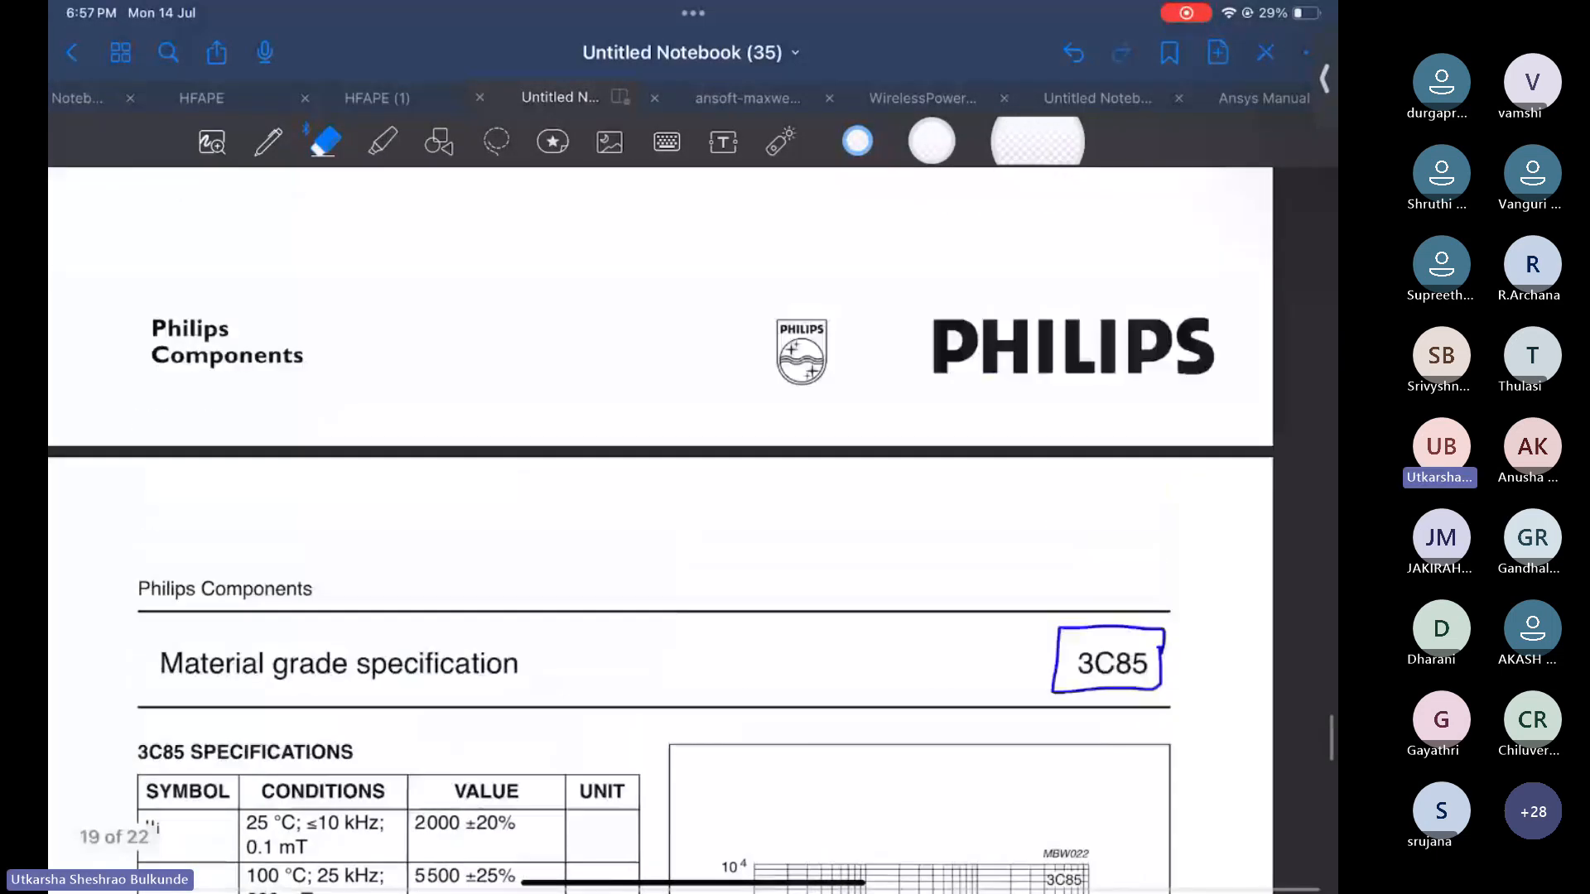
scroll(693, 530, "down", 4, "ctrl")
scroll(693, 530, "up", 10)
scroll(693, 530, "down", 2)
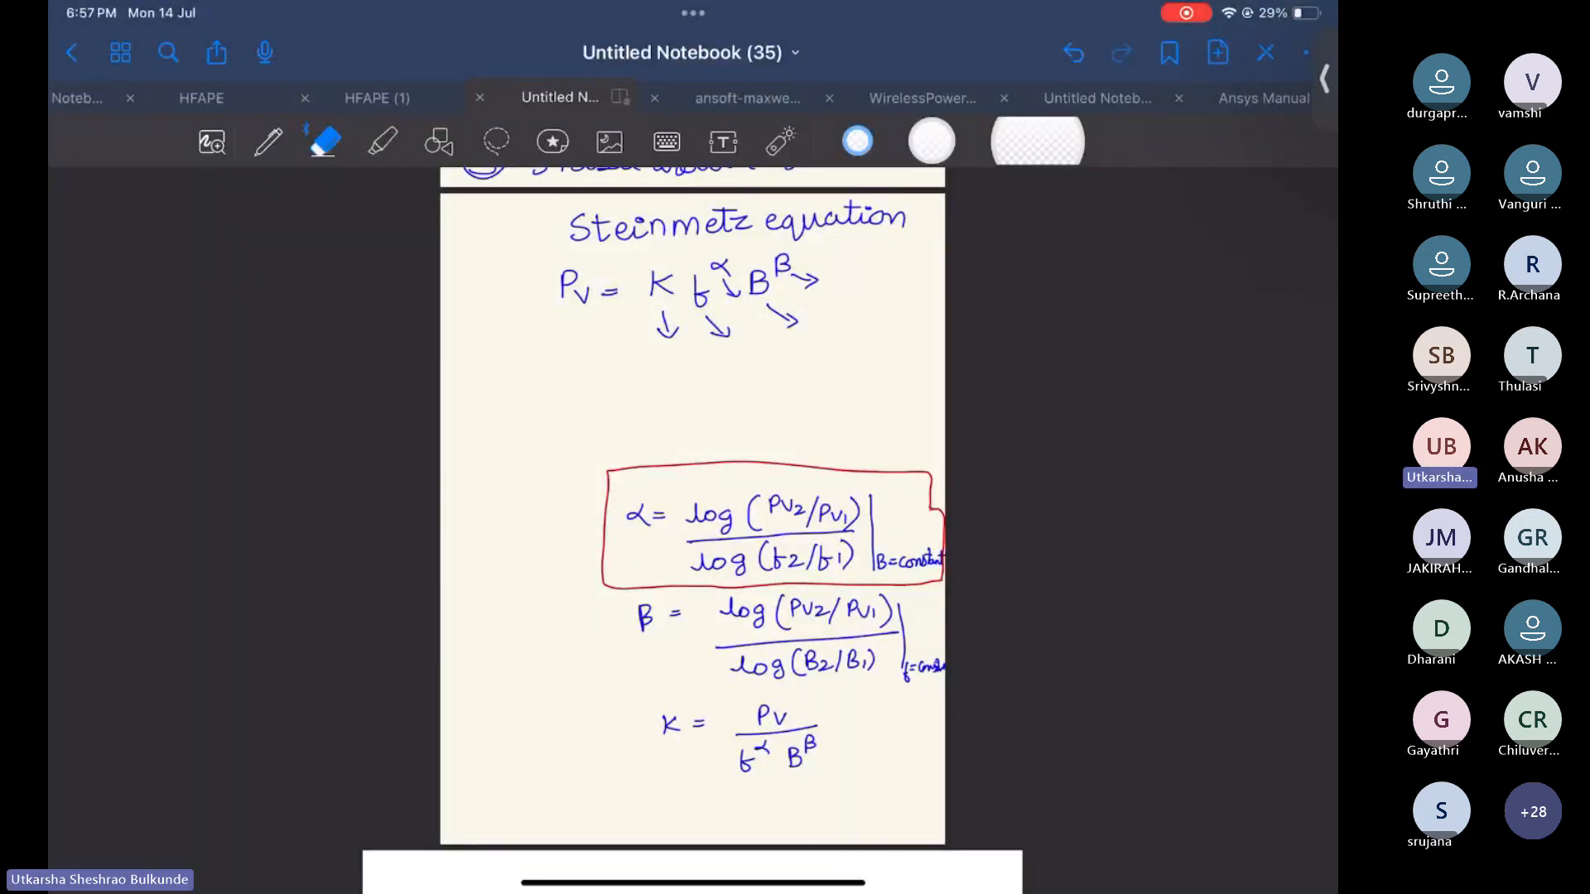
scroll(693, 530, "down", 2)
Switch to the shared computer screen and minimize the browser to bring up the ANSYS Maxwell 2D model
left_click_drag(693, 882, 693, 530)
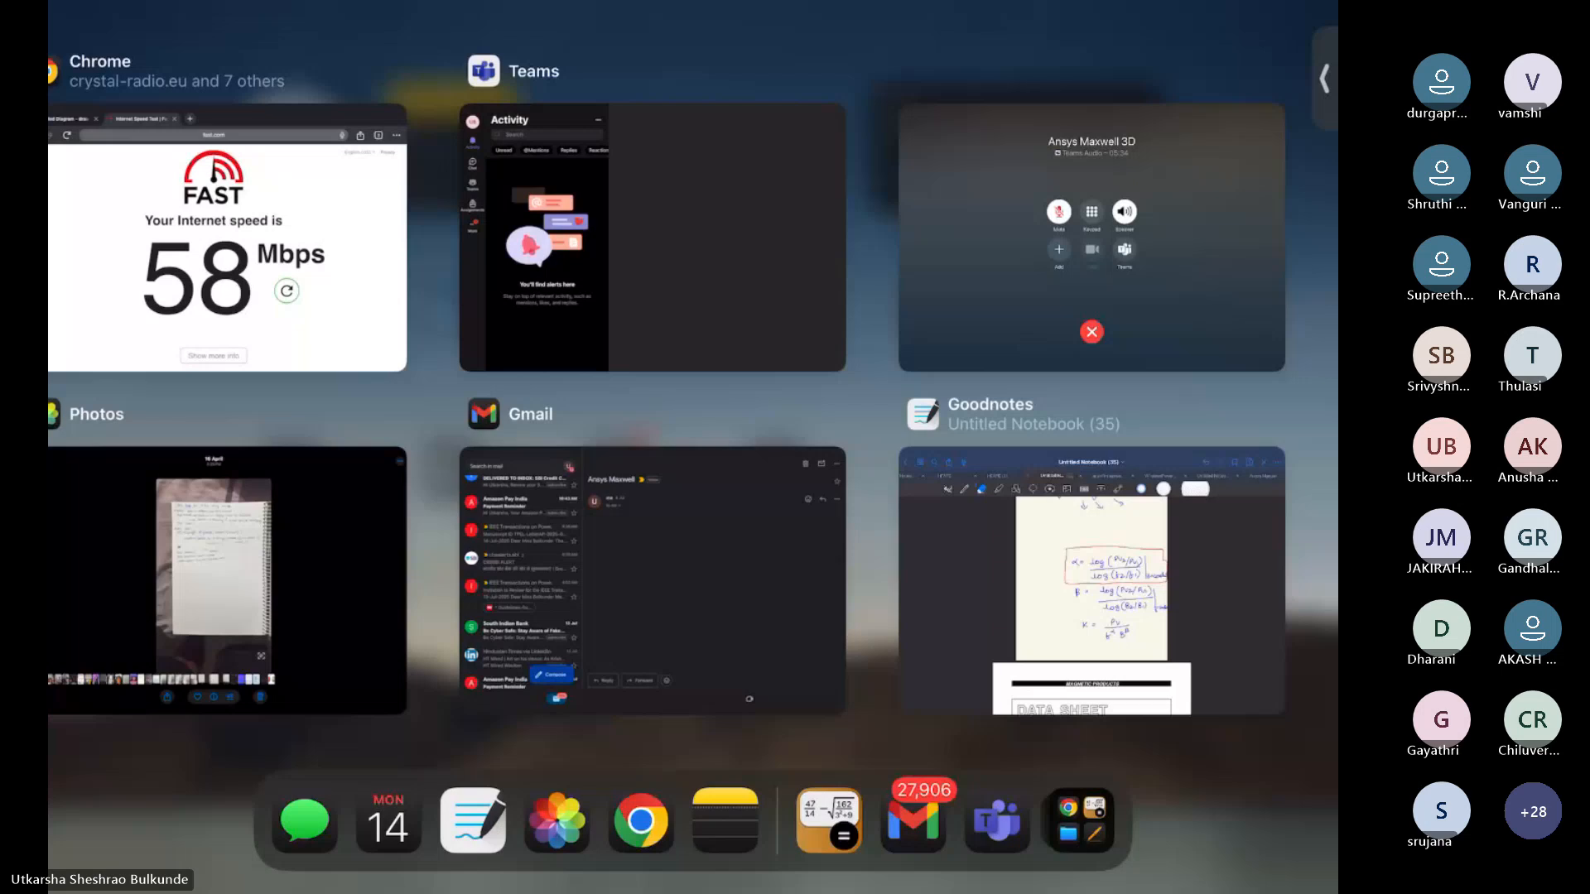
left_click(1091, 237)
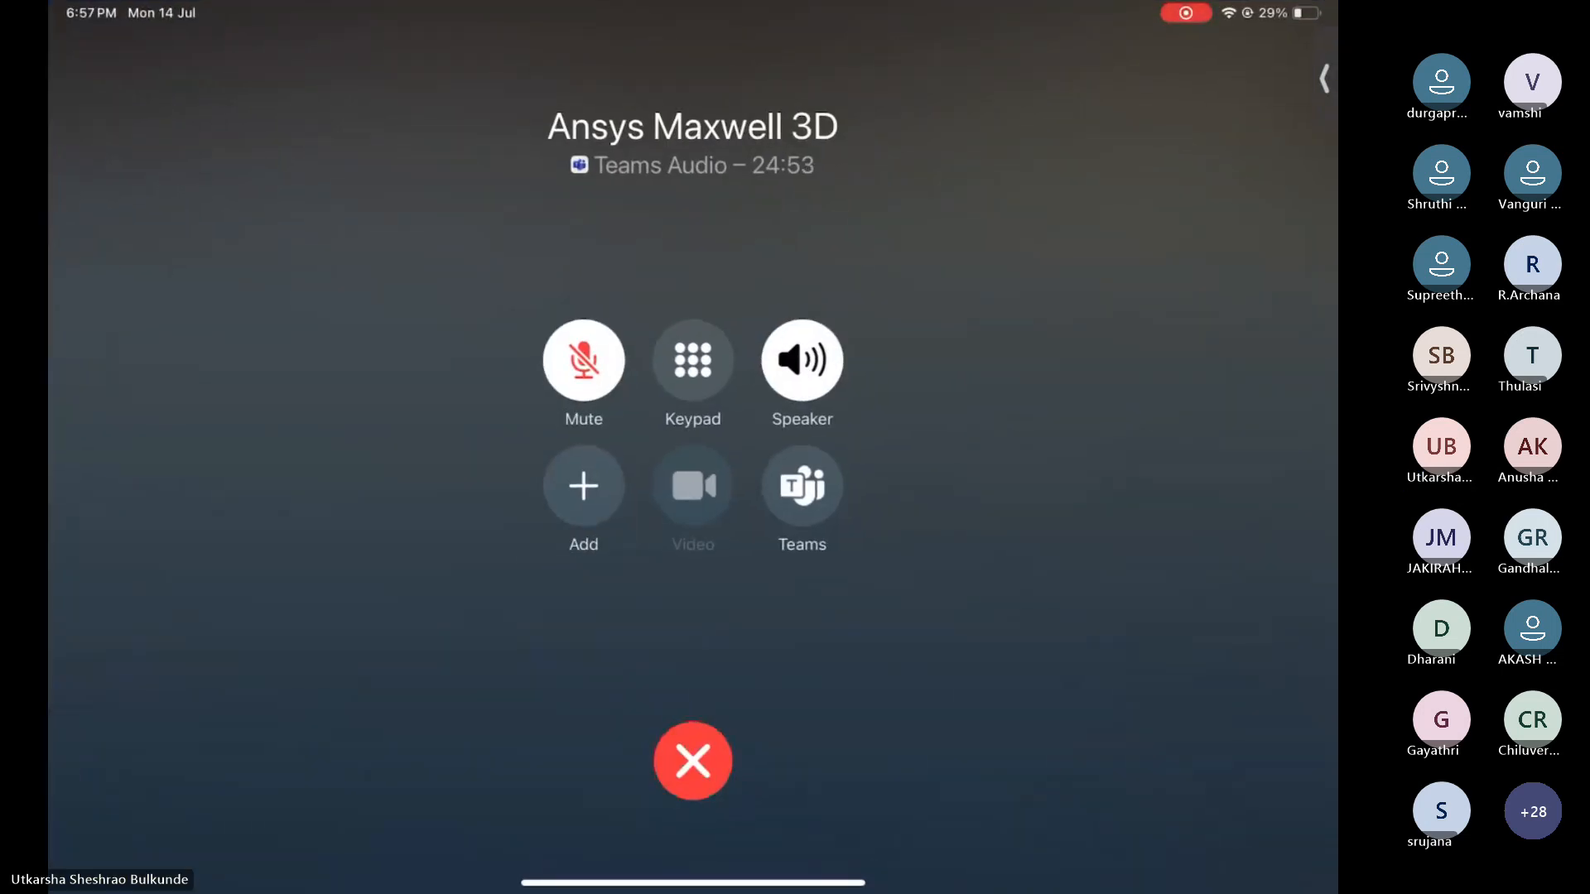
left_click(1325, 79)
left_click(1158, 131)
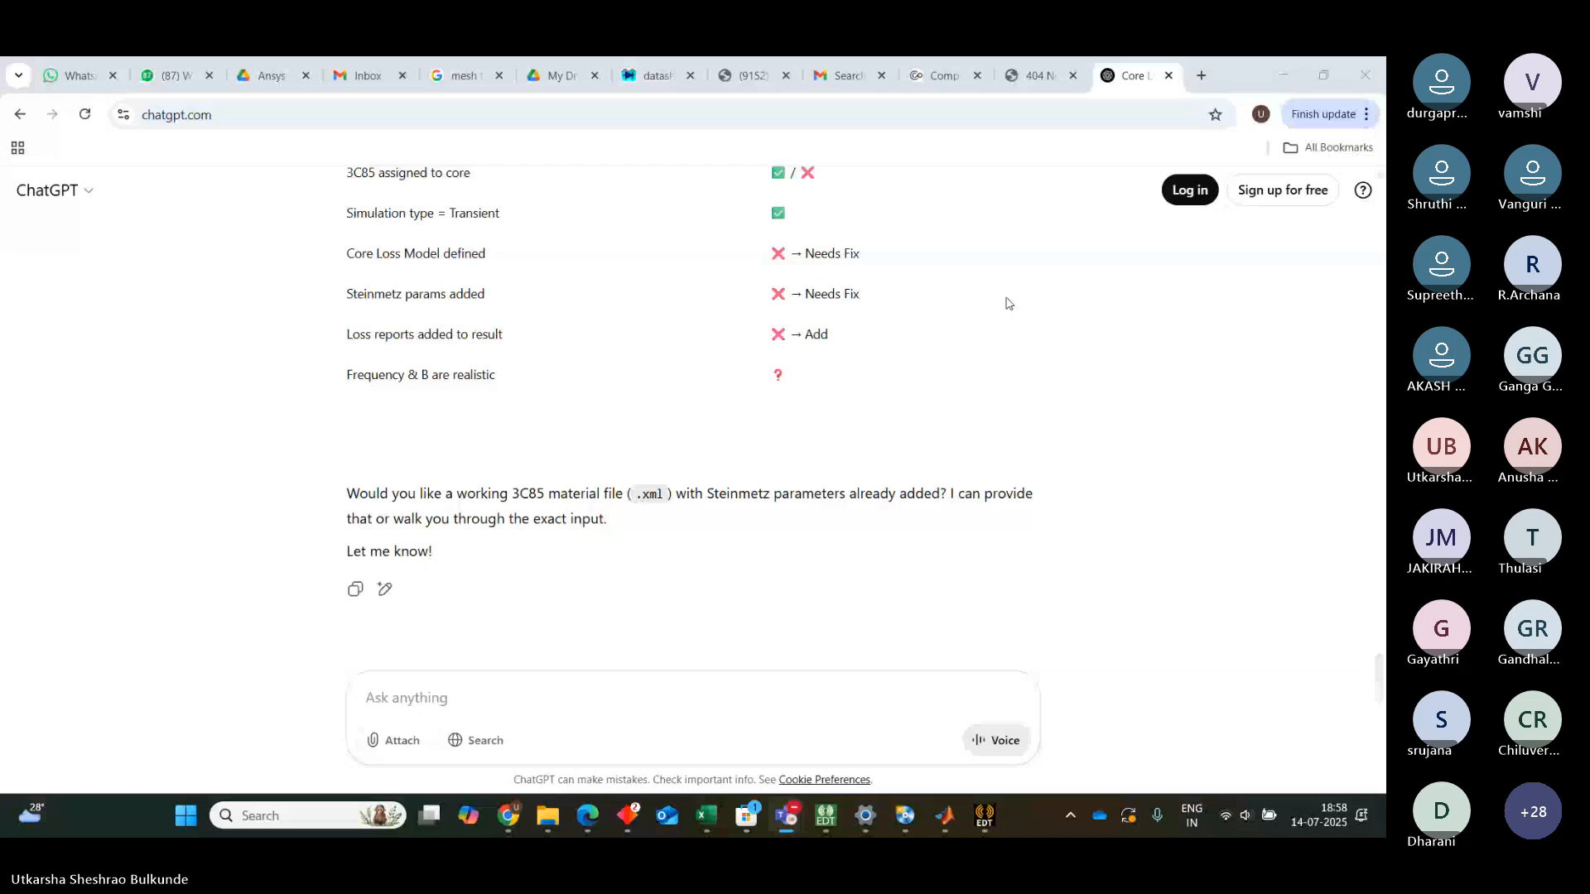
left_click(1295, 84)
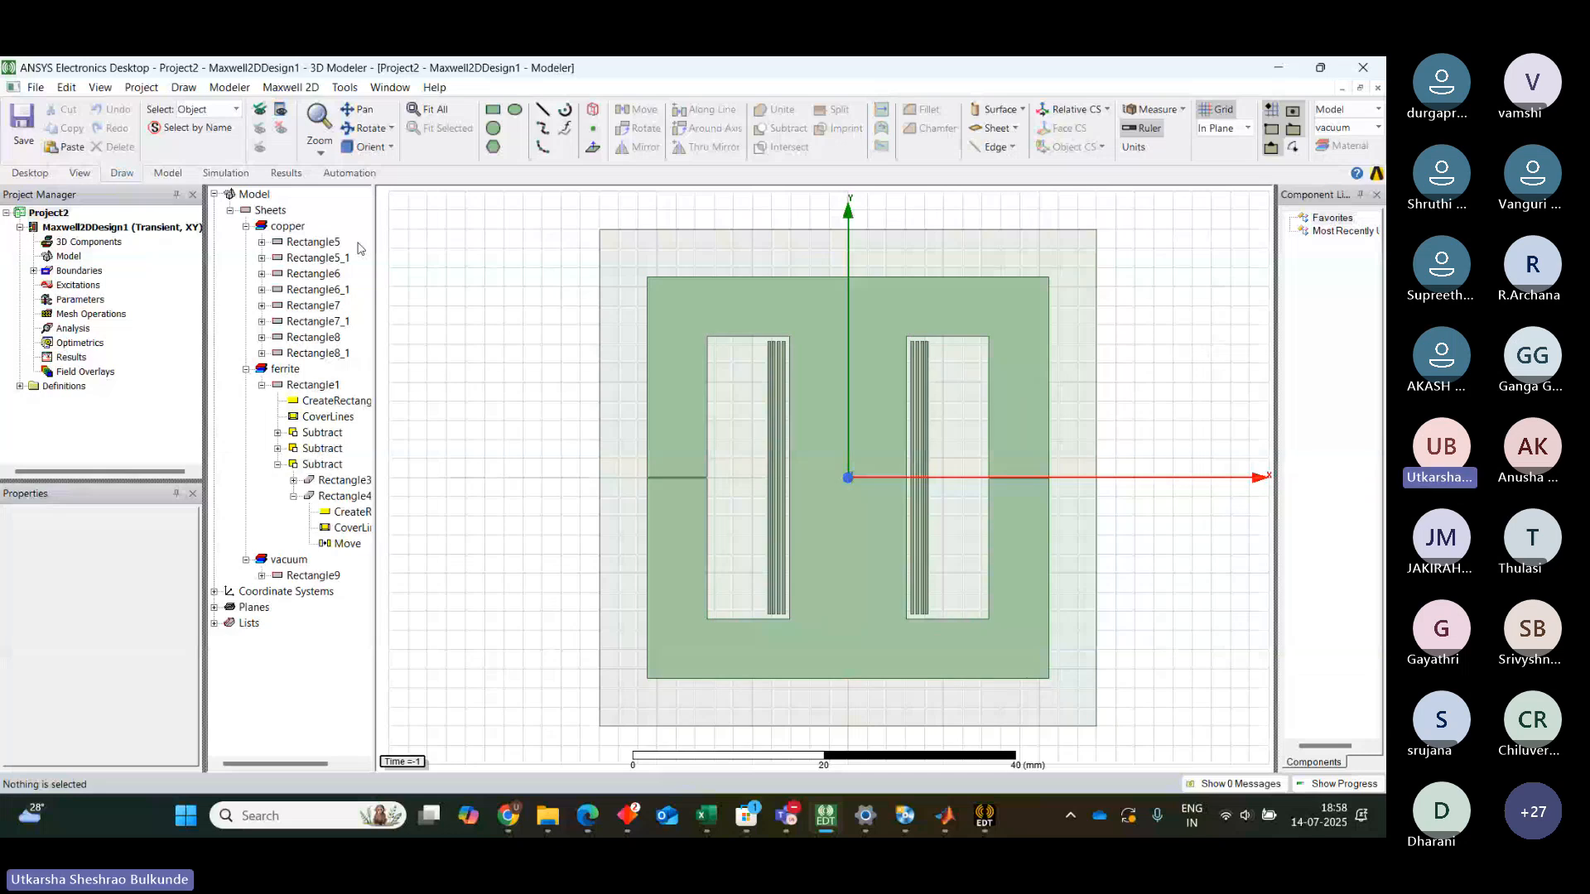
Open the properties of the ferrite Rectangle1 object and rename it core
left_click(261, 385)
left_click(246, 226)
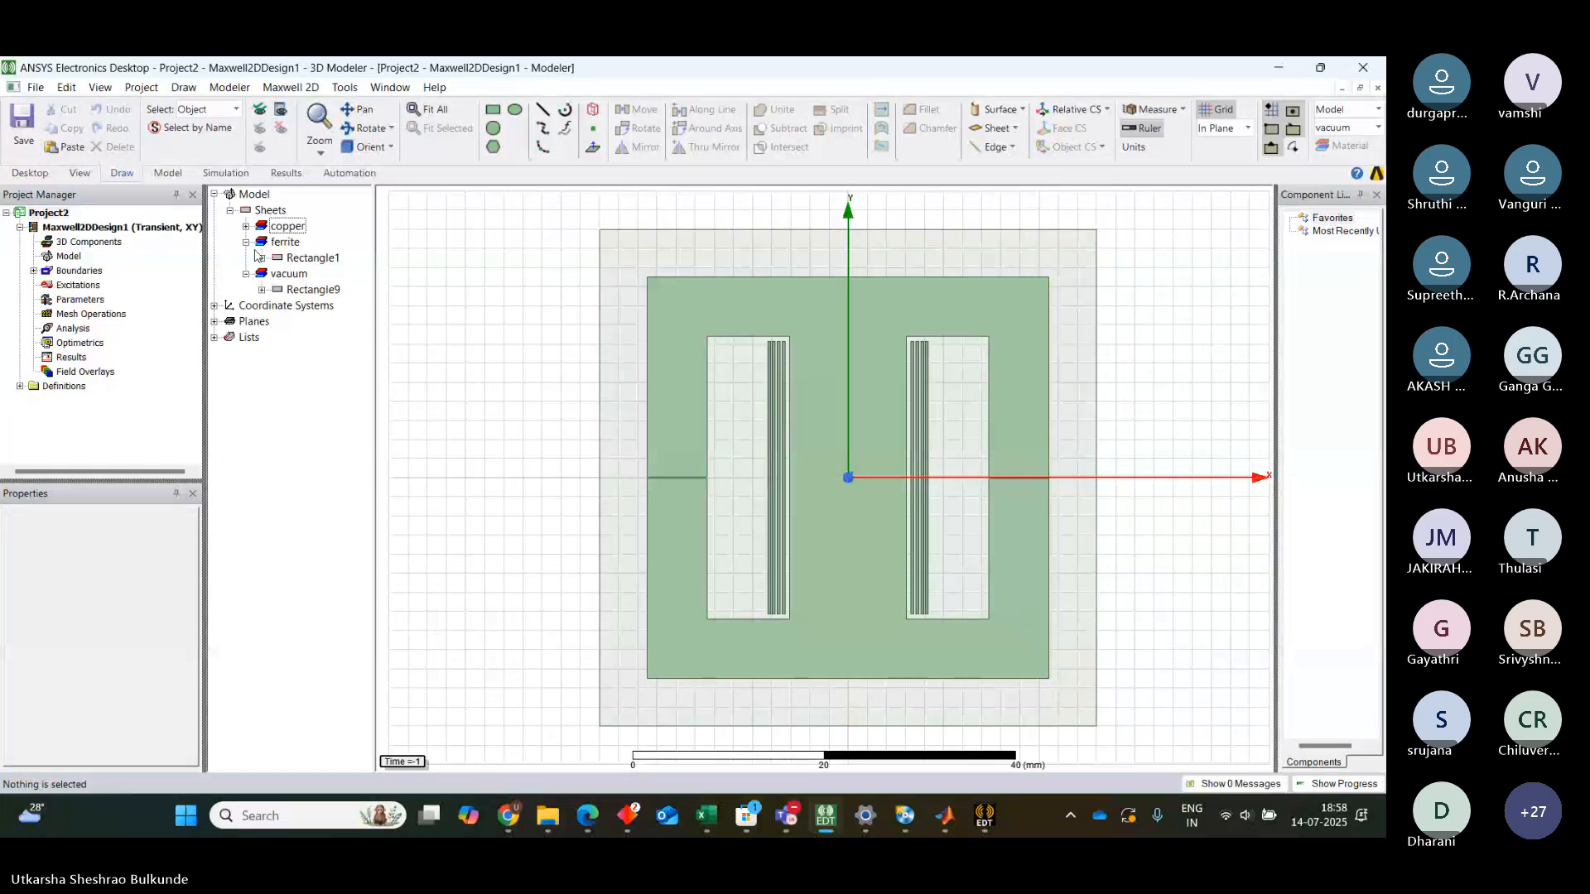
left_click(309, 258)
double_click(309, 258)
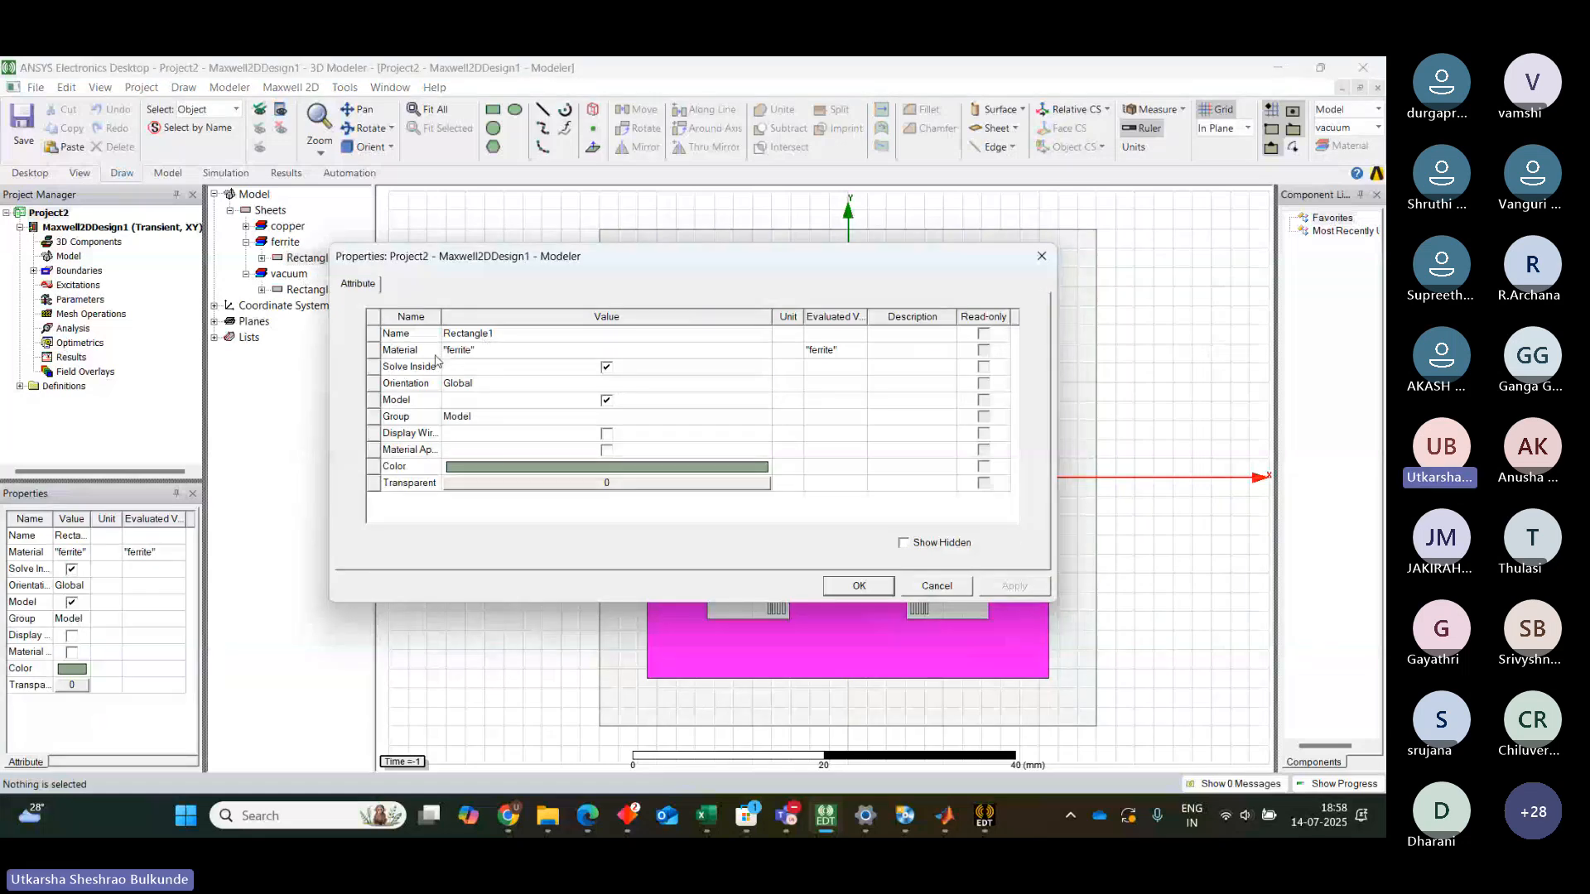
left_click(505, 335)
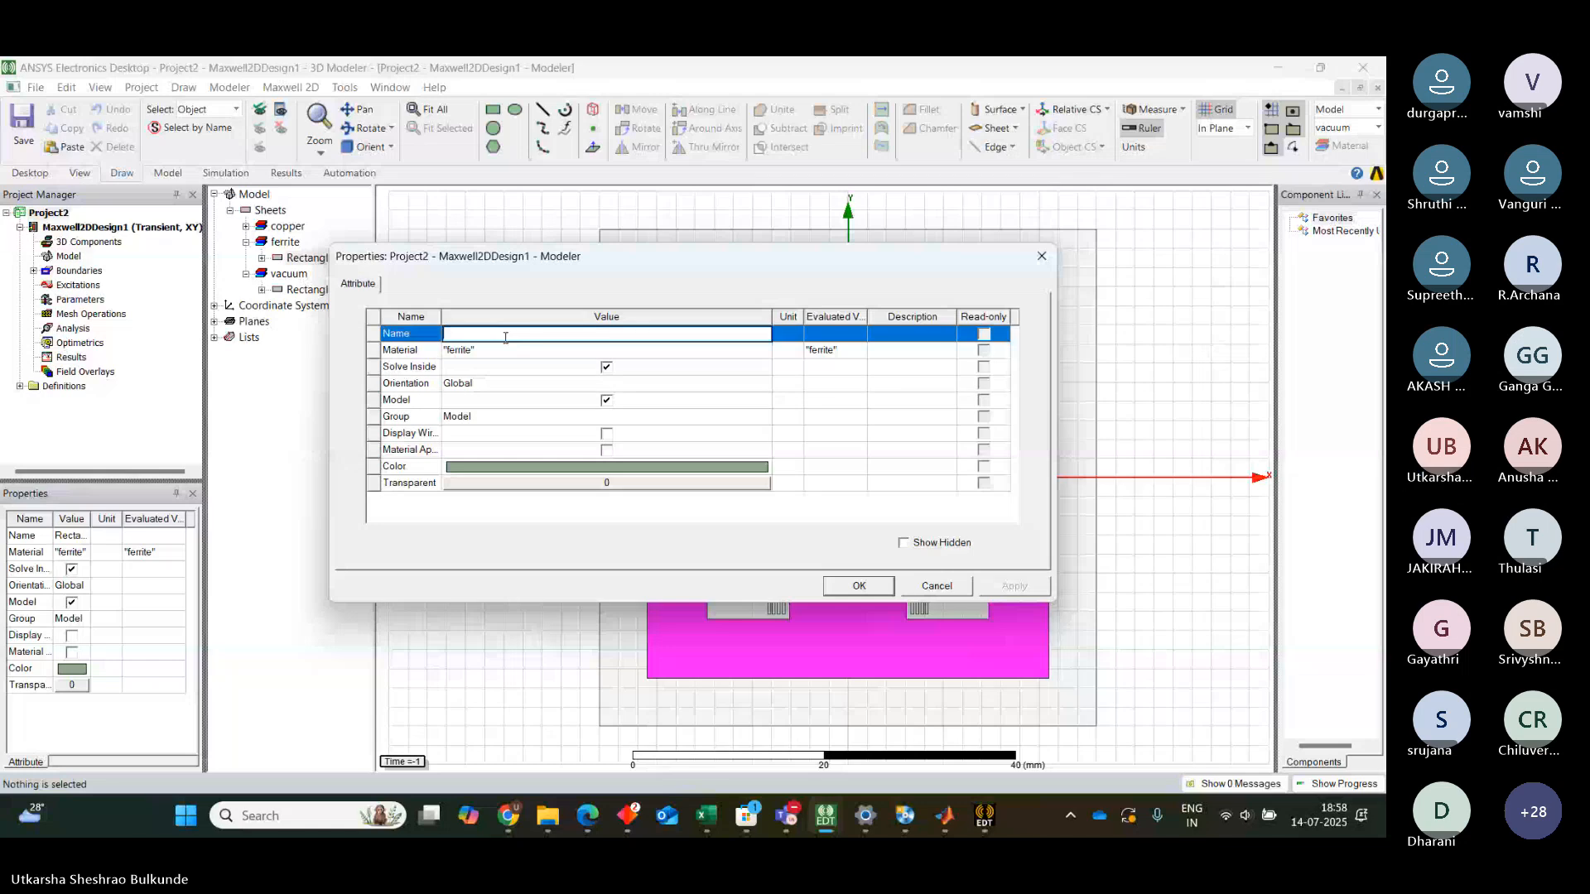
type("core")
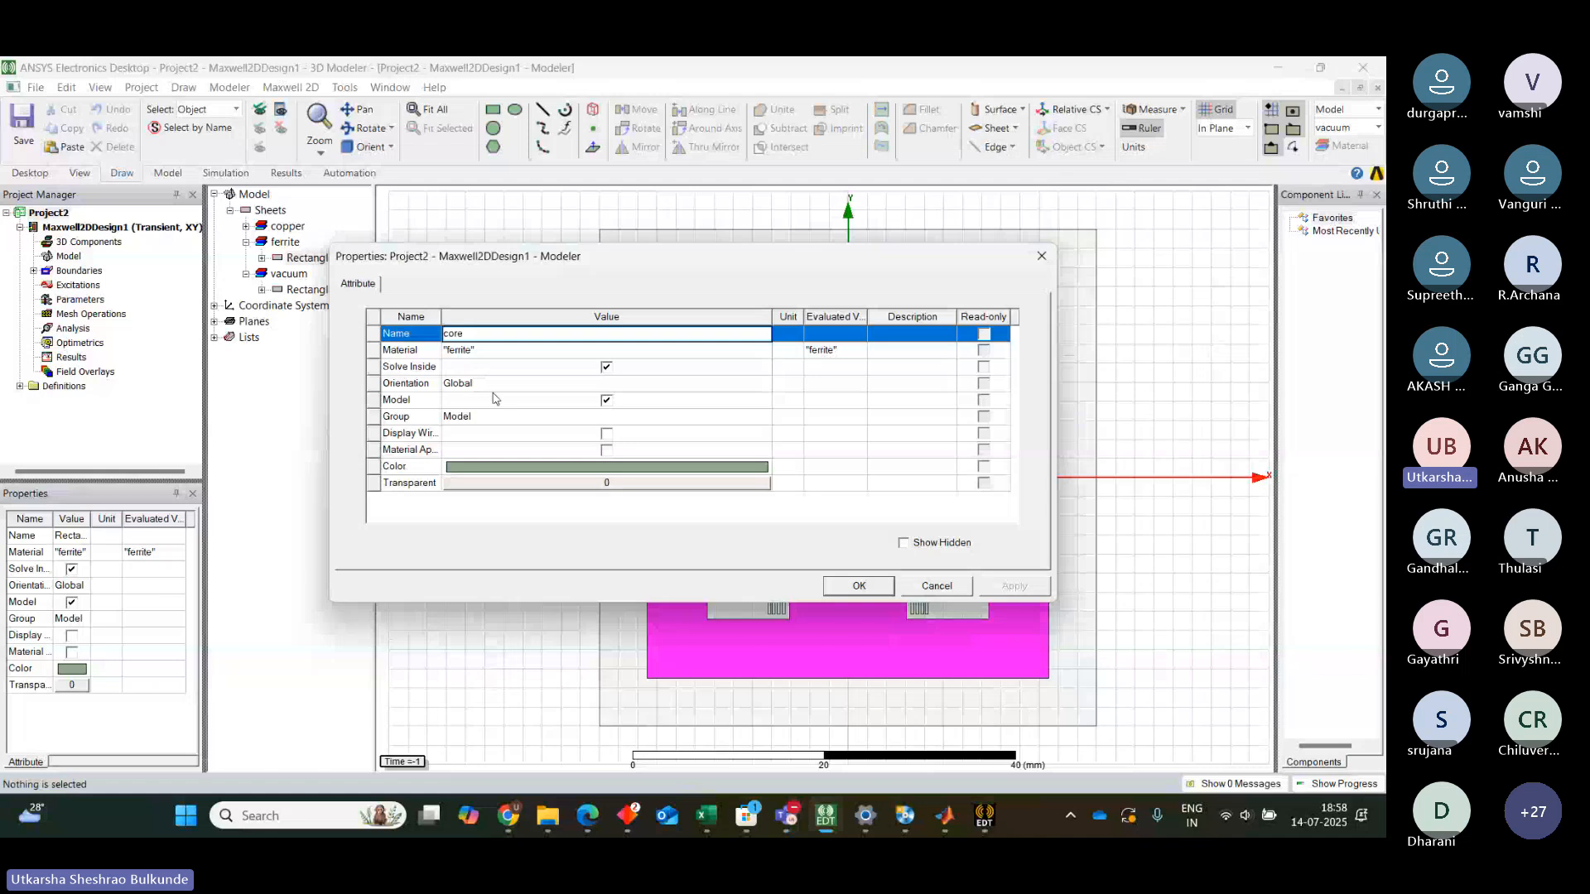
Add a new material with nonlinear relative permeability and open its B-H curve editor
left_click(763, 351)
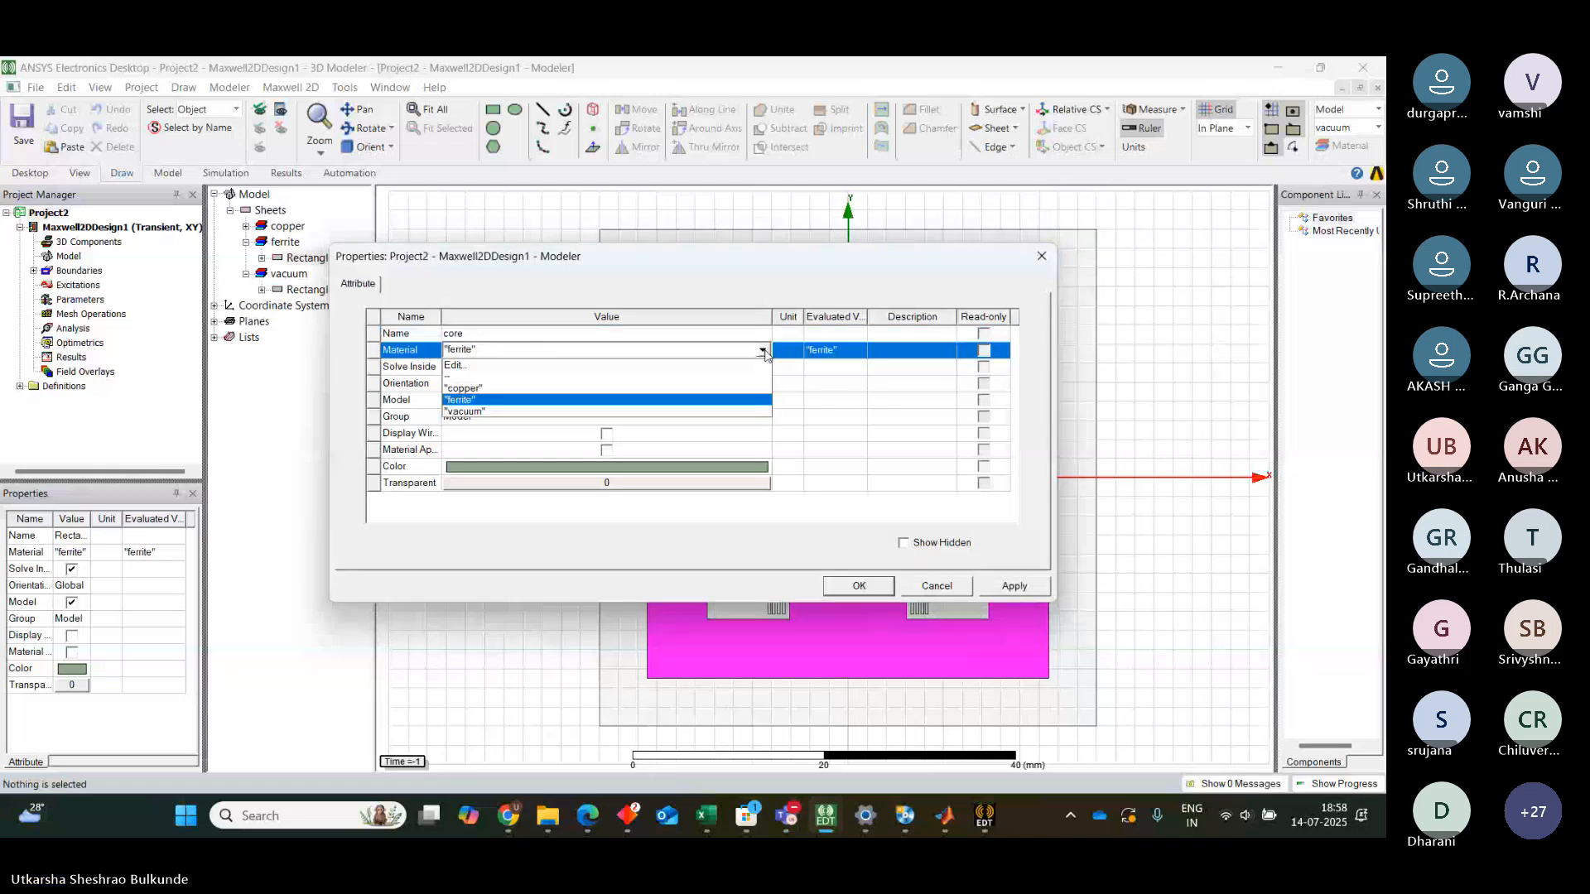
left_click(464, 365)
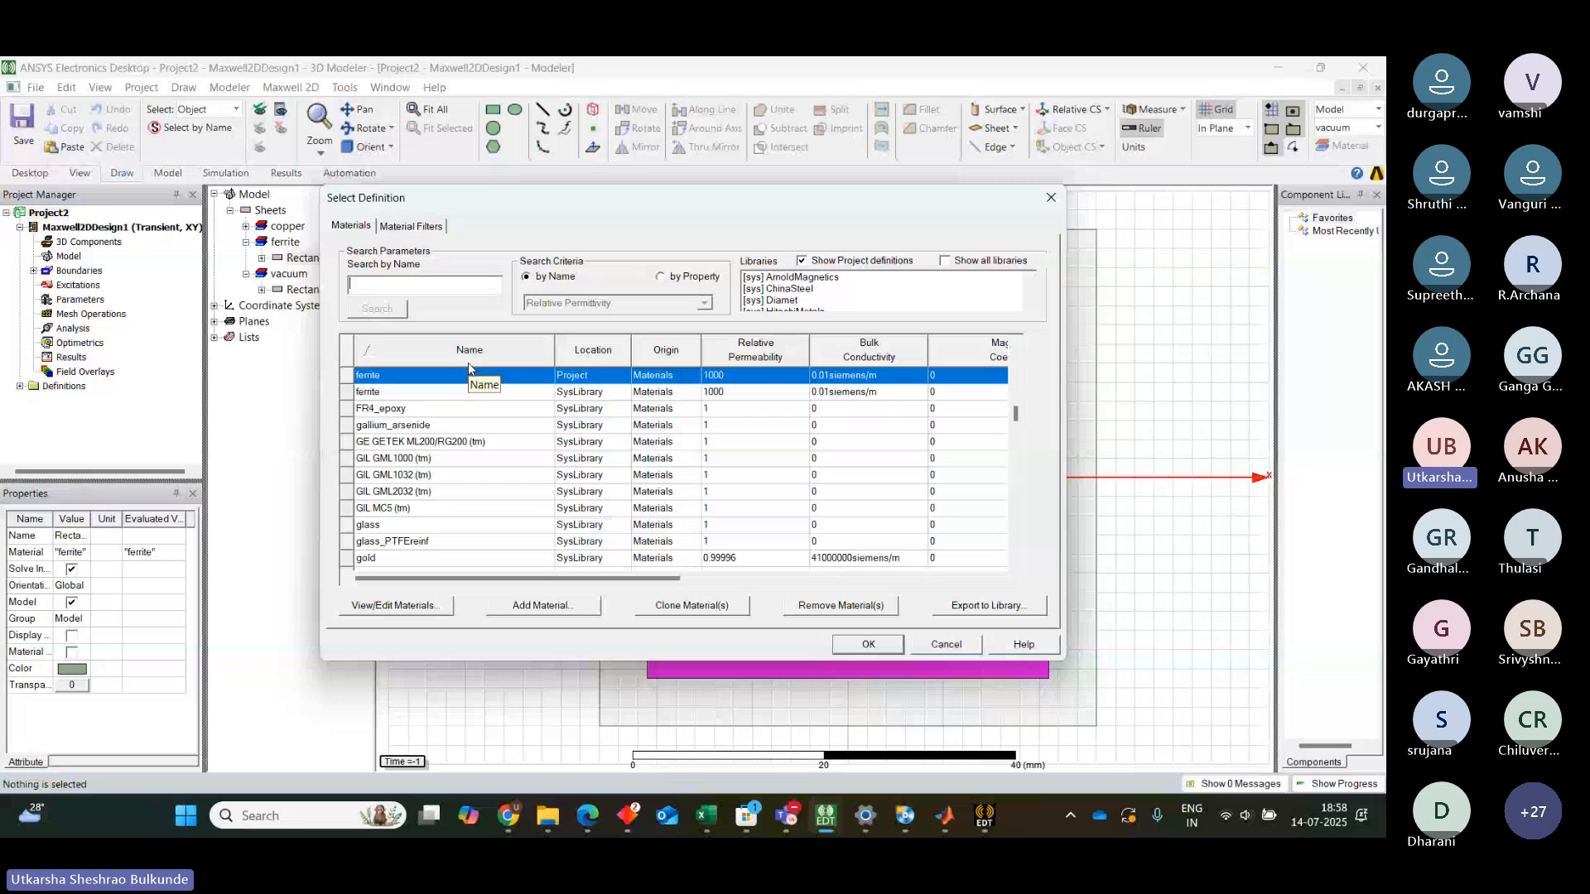
left_click(542, 605)
left_click(511, 341)
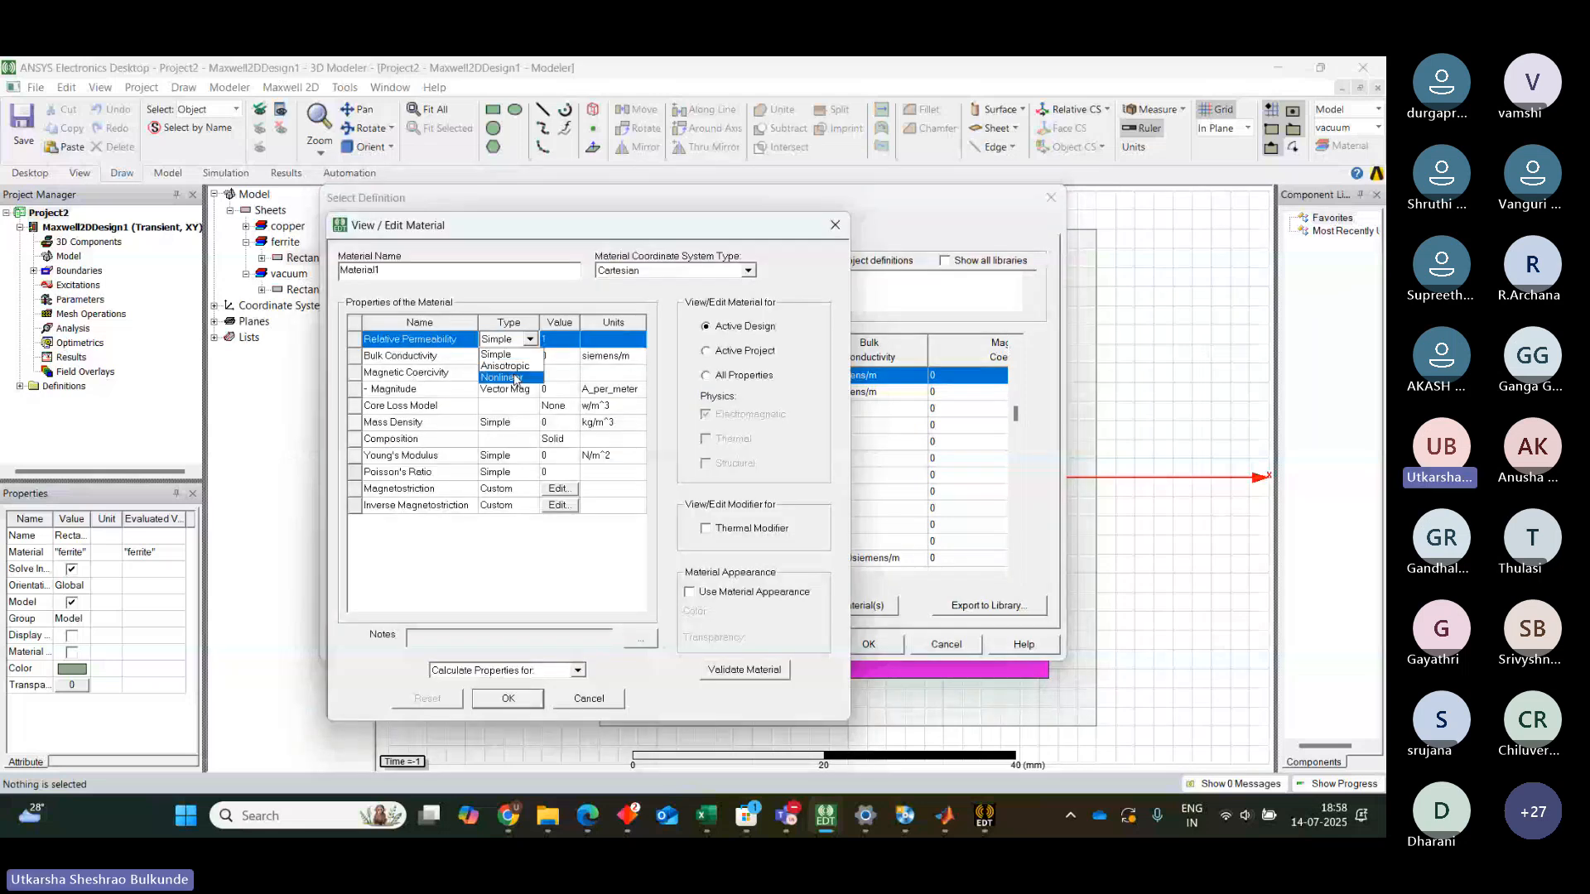
left_click(514, 377)
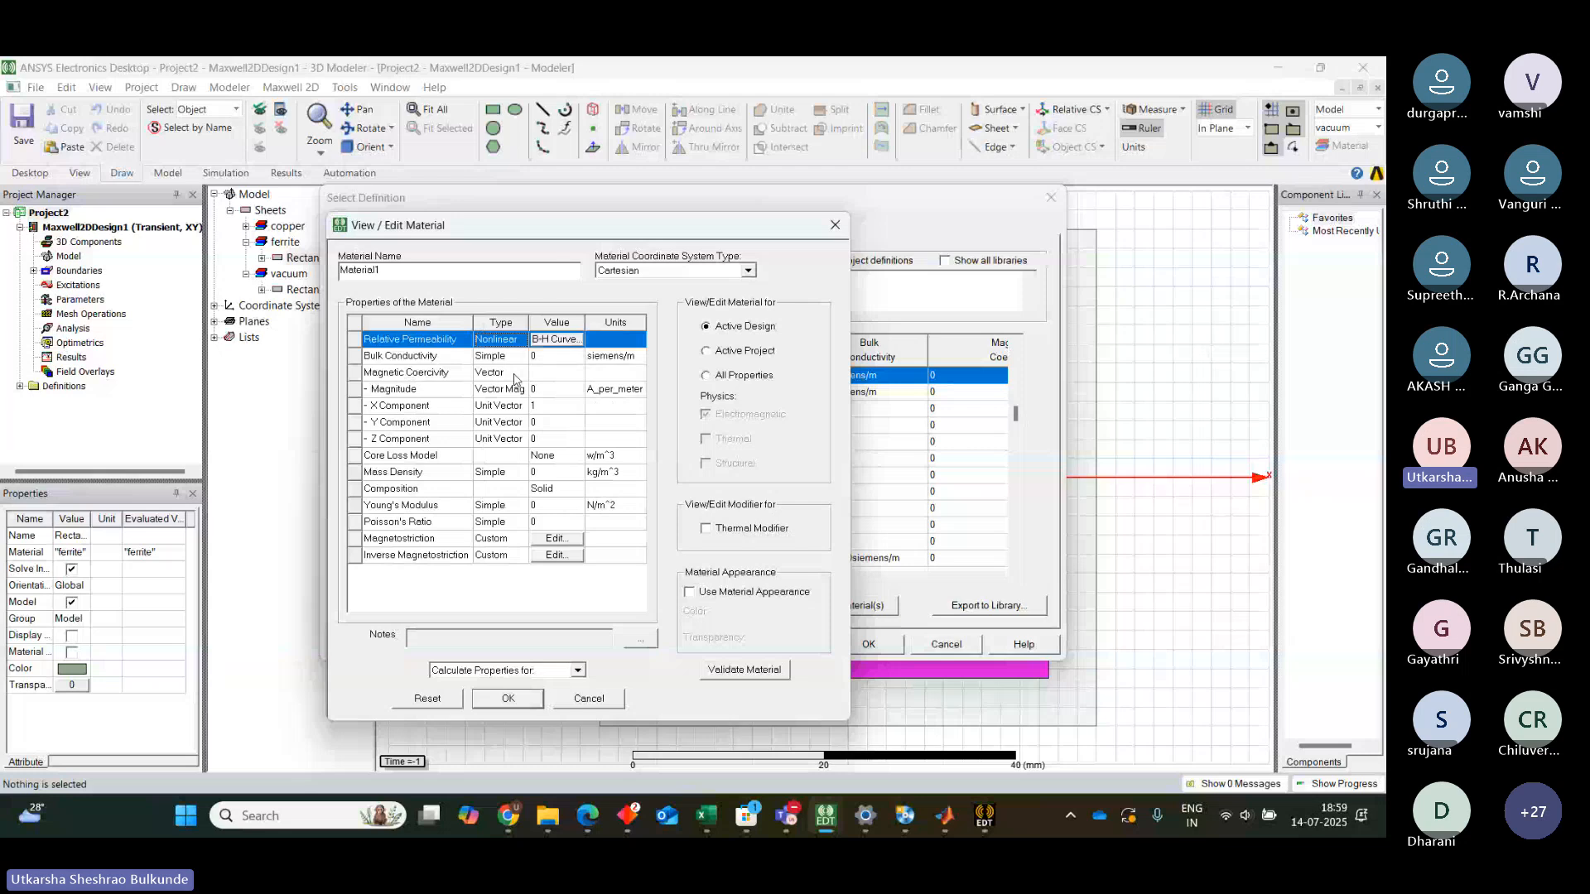
left_click(556, 340)
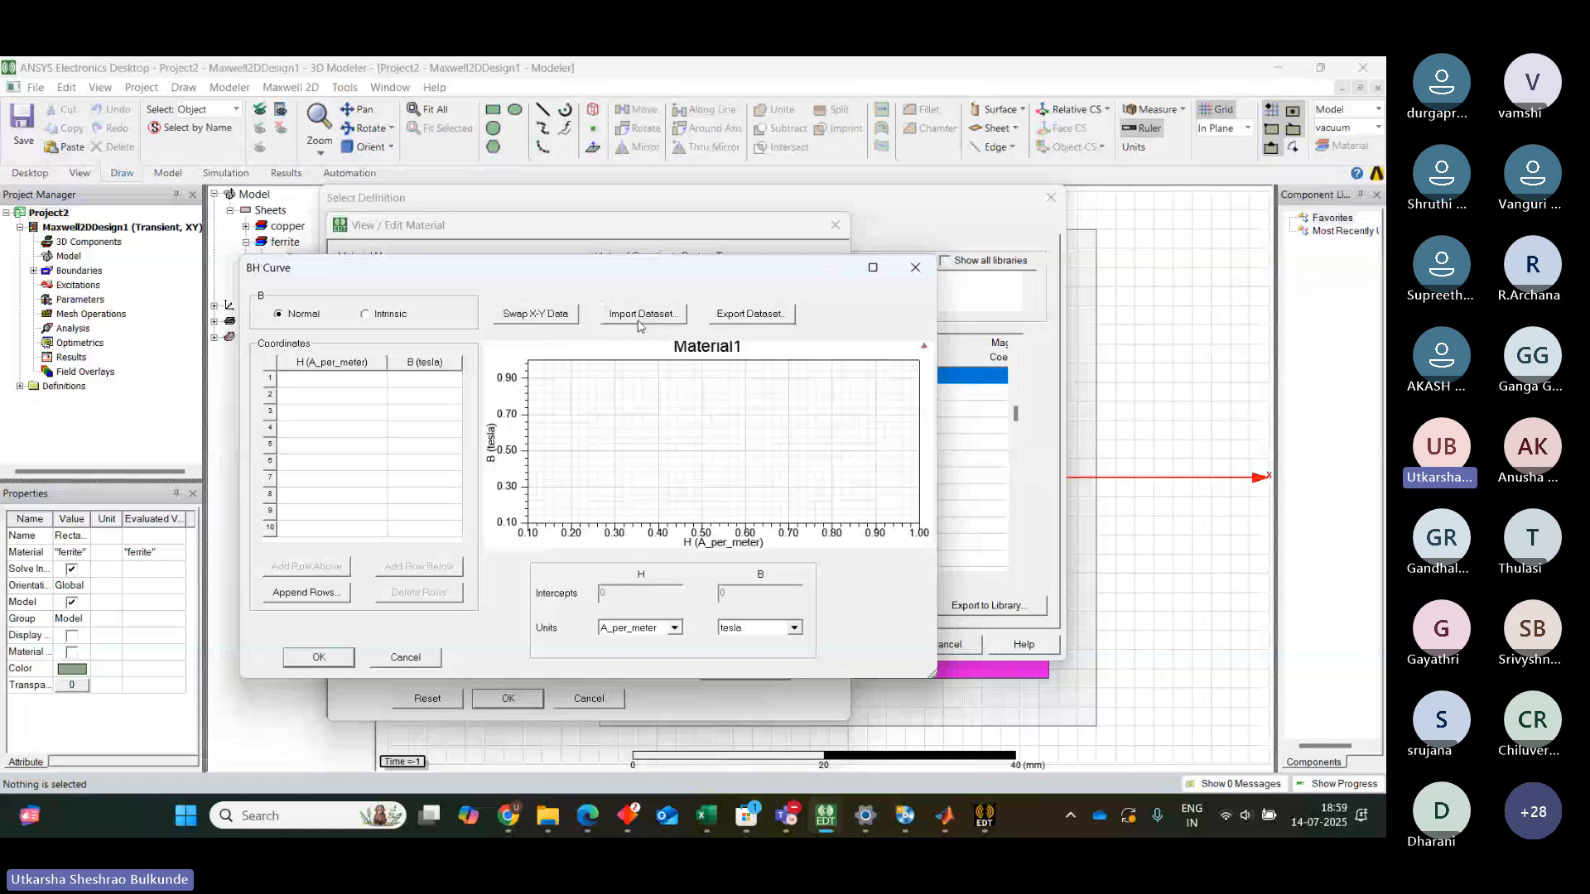
Enter B-H curve points H -15, B 0 and H 0, B 125
left_click(720, 208)
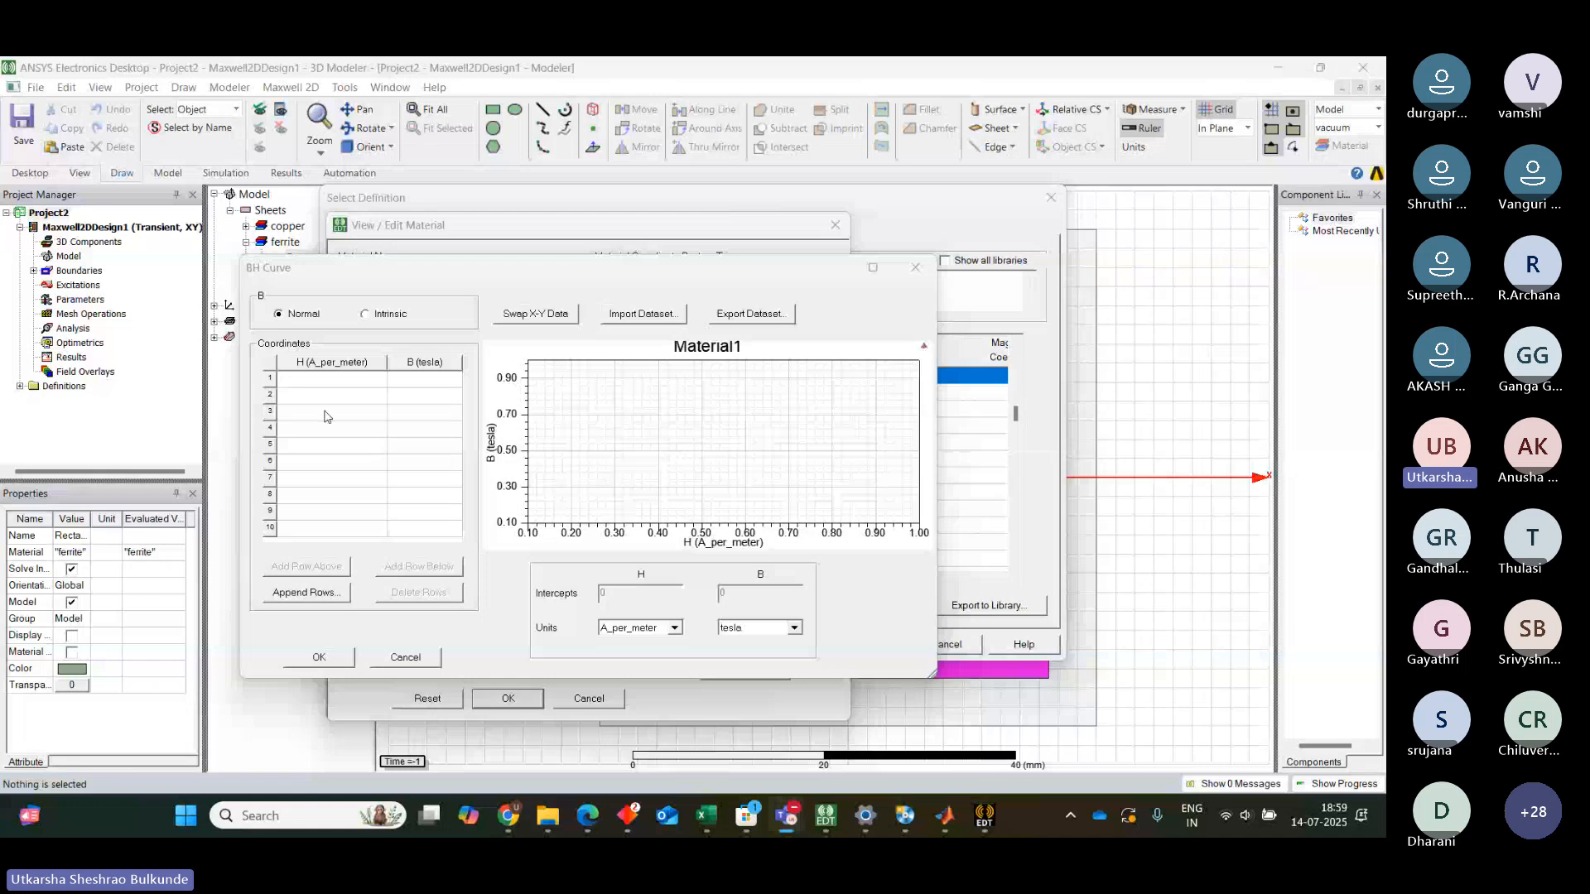
left_click(322, 385)
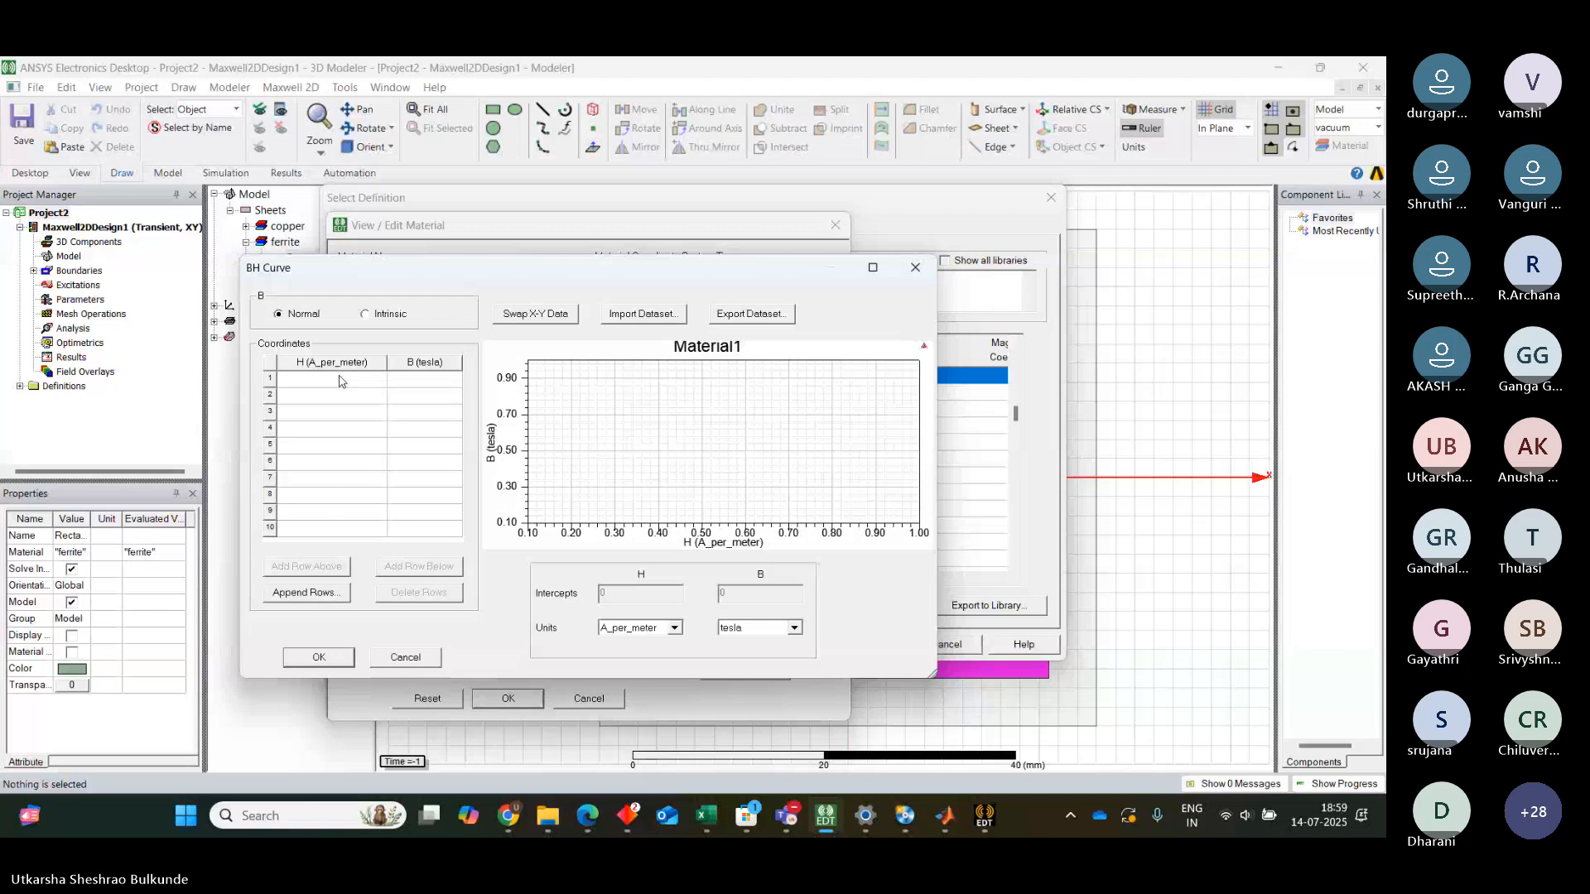
left_click(339, 381)
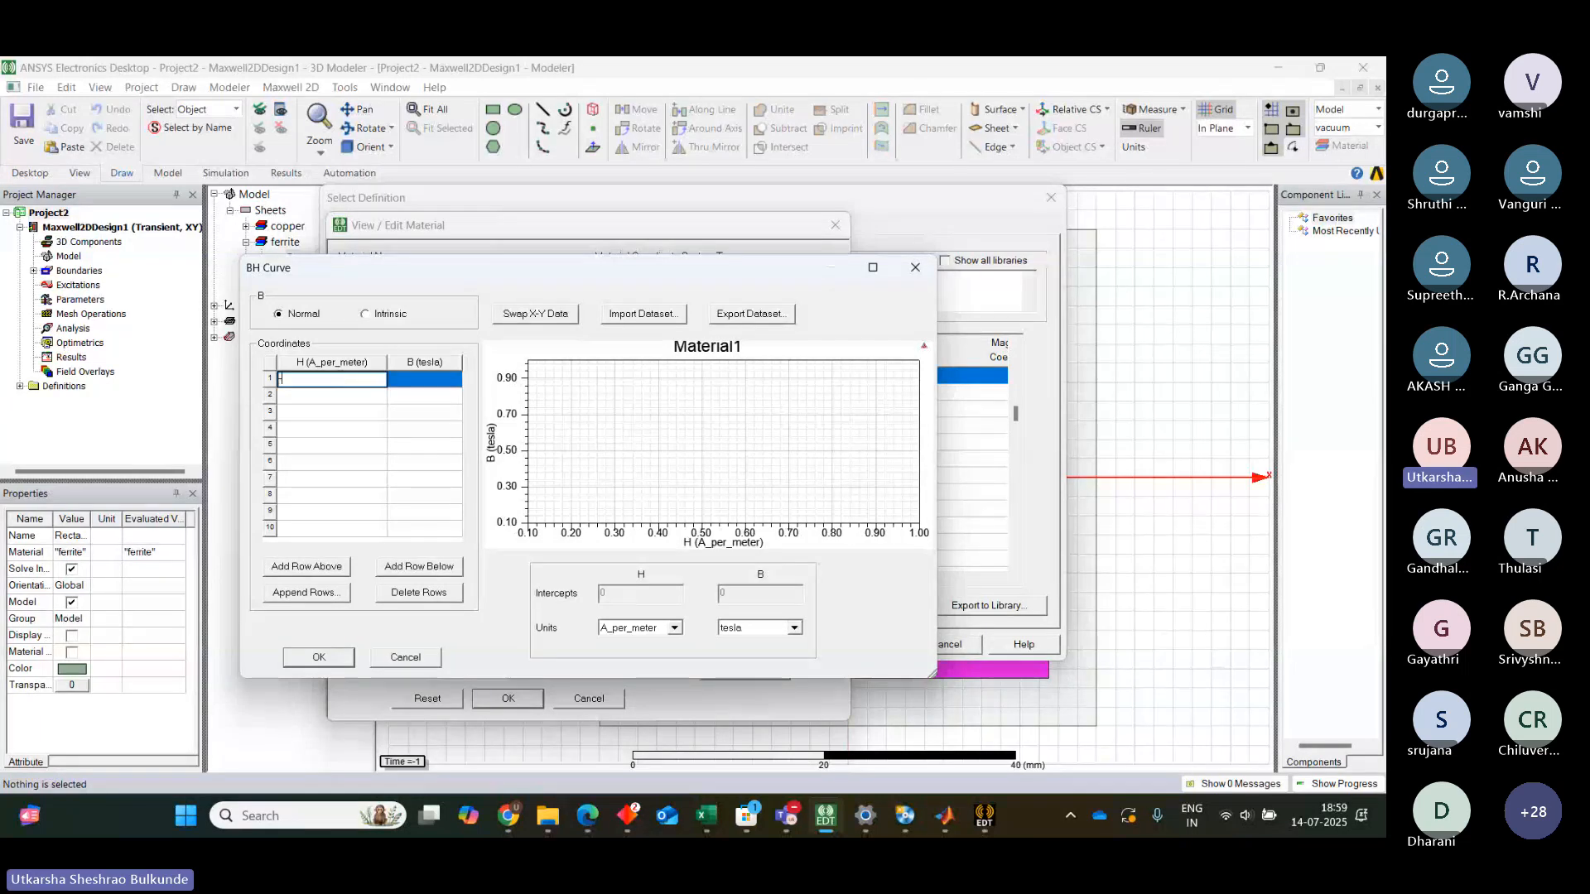
type("-15")
key("Tab")
type("0")
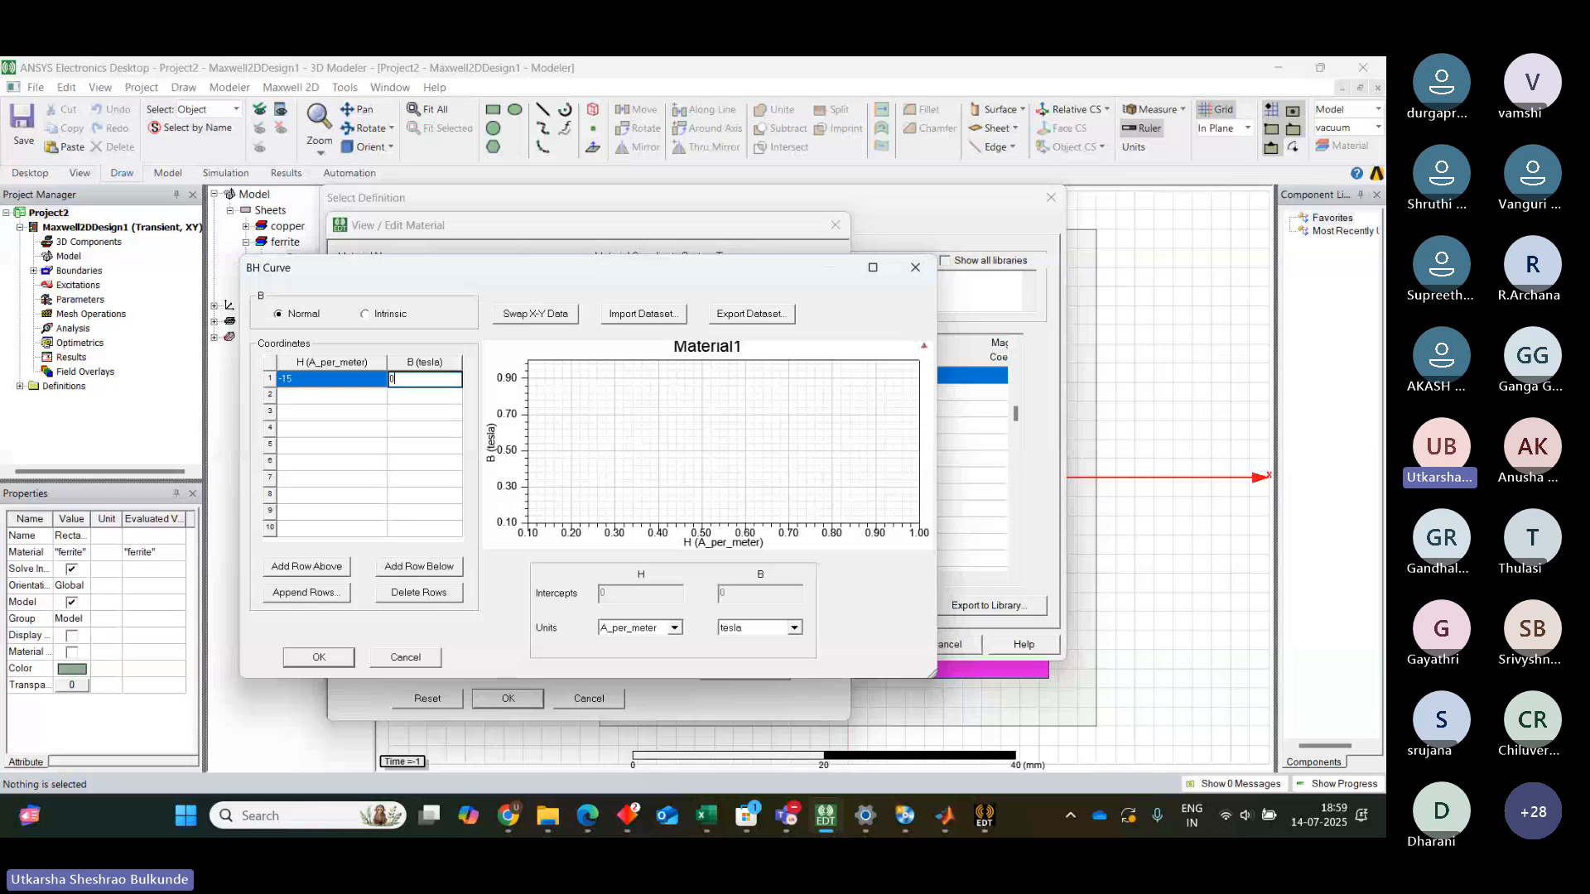
left_click(318, 397)
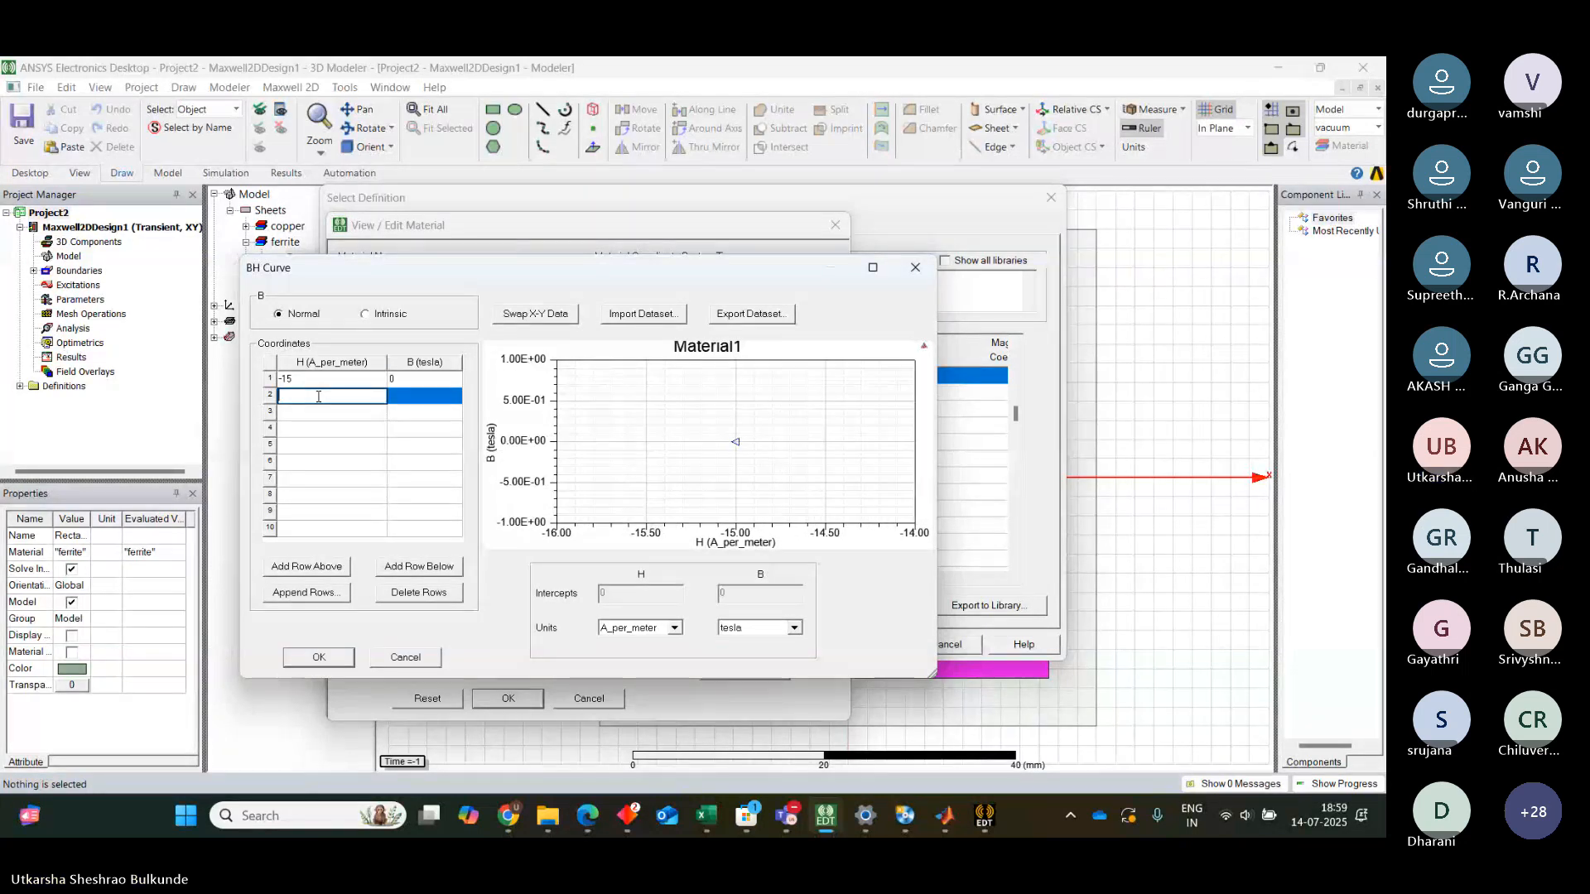
type("0")
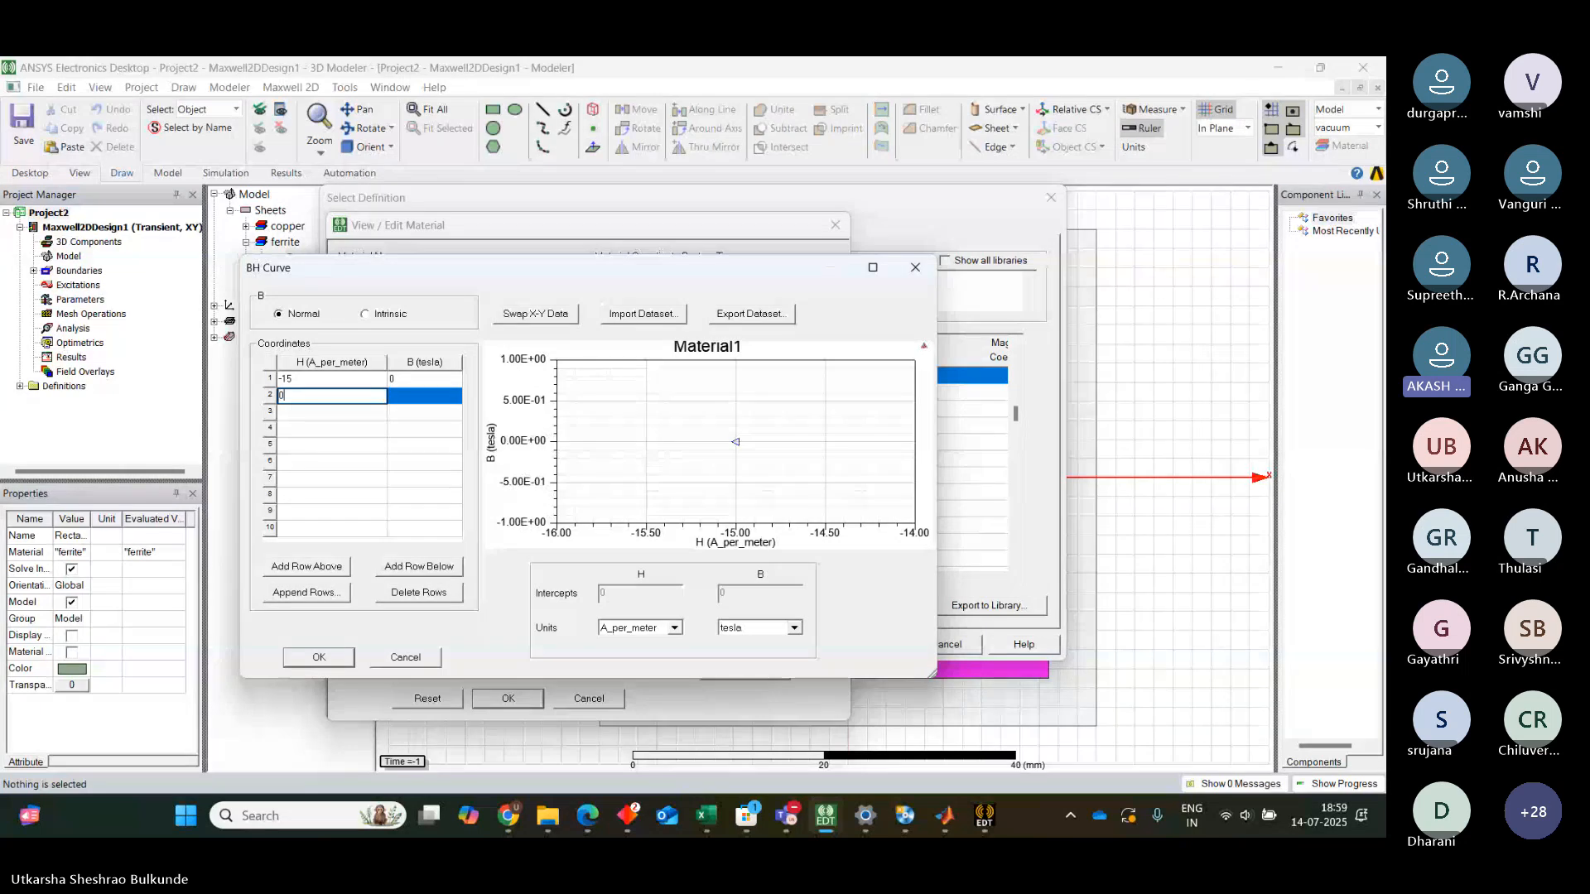
key("Tab")
type("12")
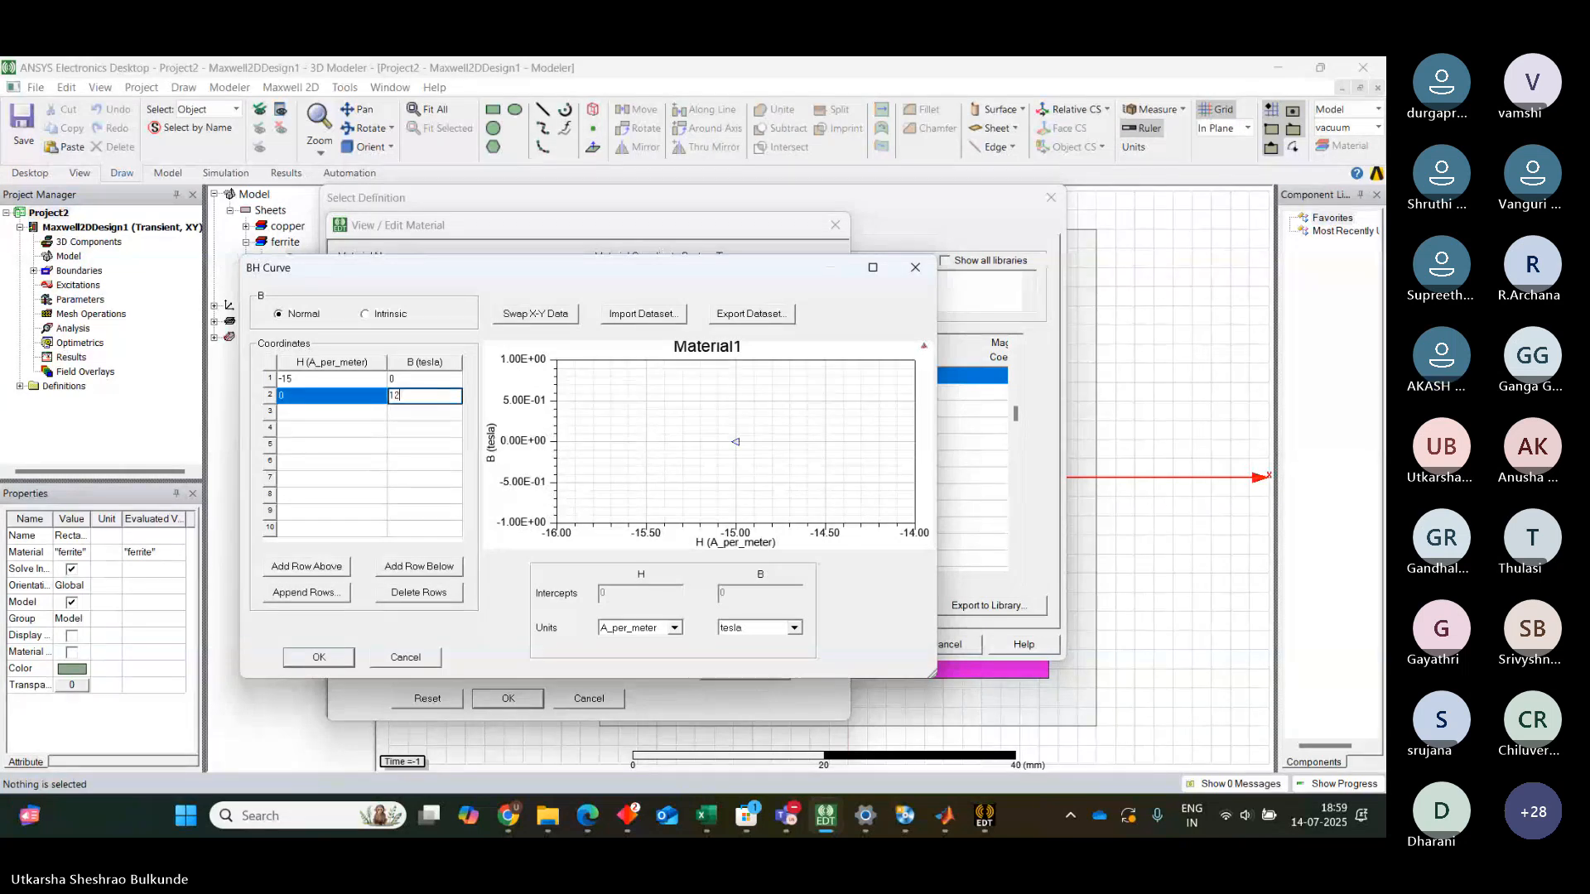
type("5")
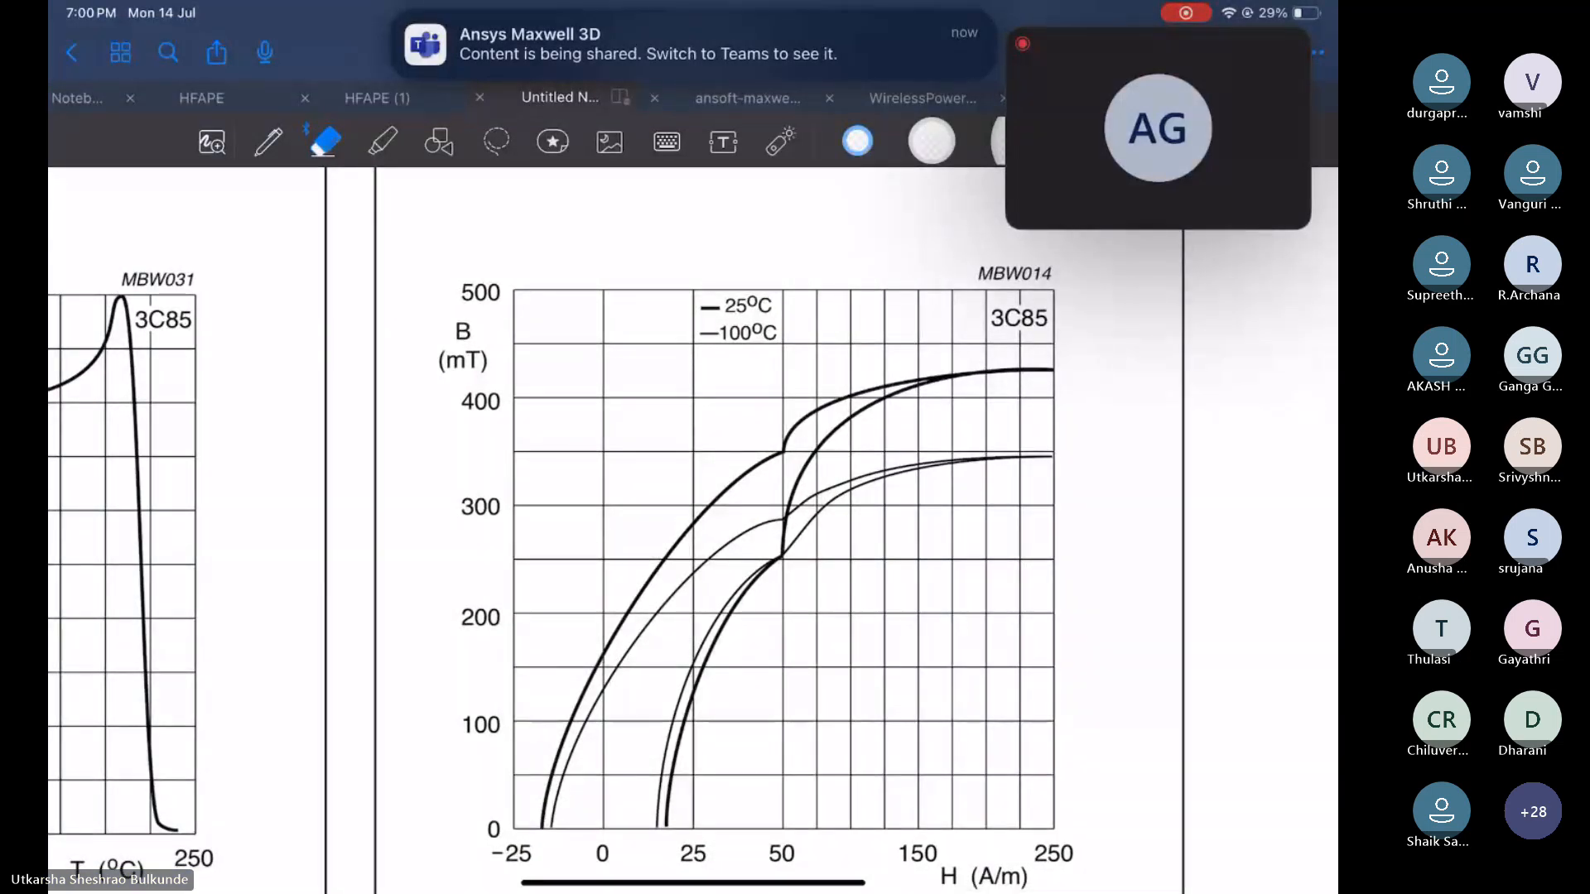
left_click(268, 142)
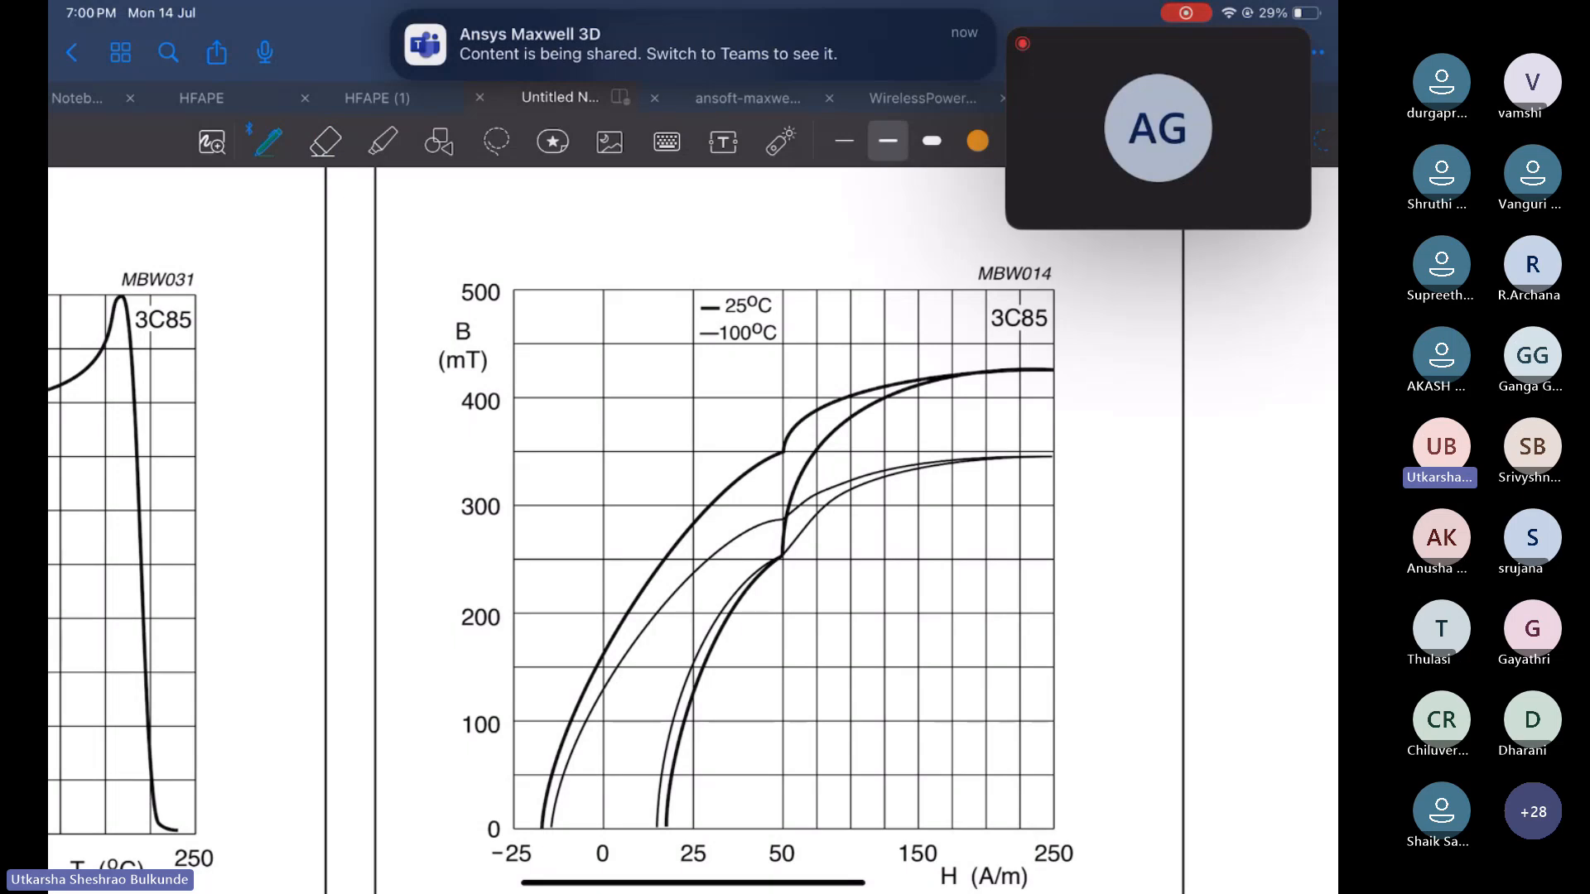
mouse_move(985, 845)
left_mouse_down()
mouse_move(968, 875)
mouse_move(982, 869)
left_mouse_up()
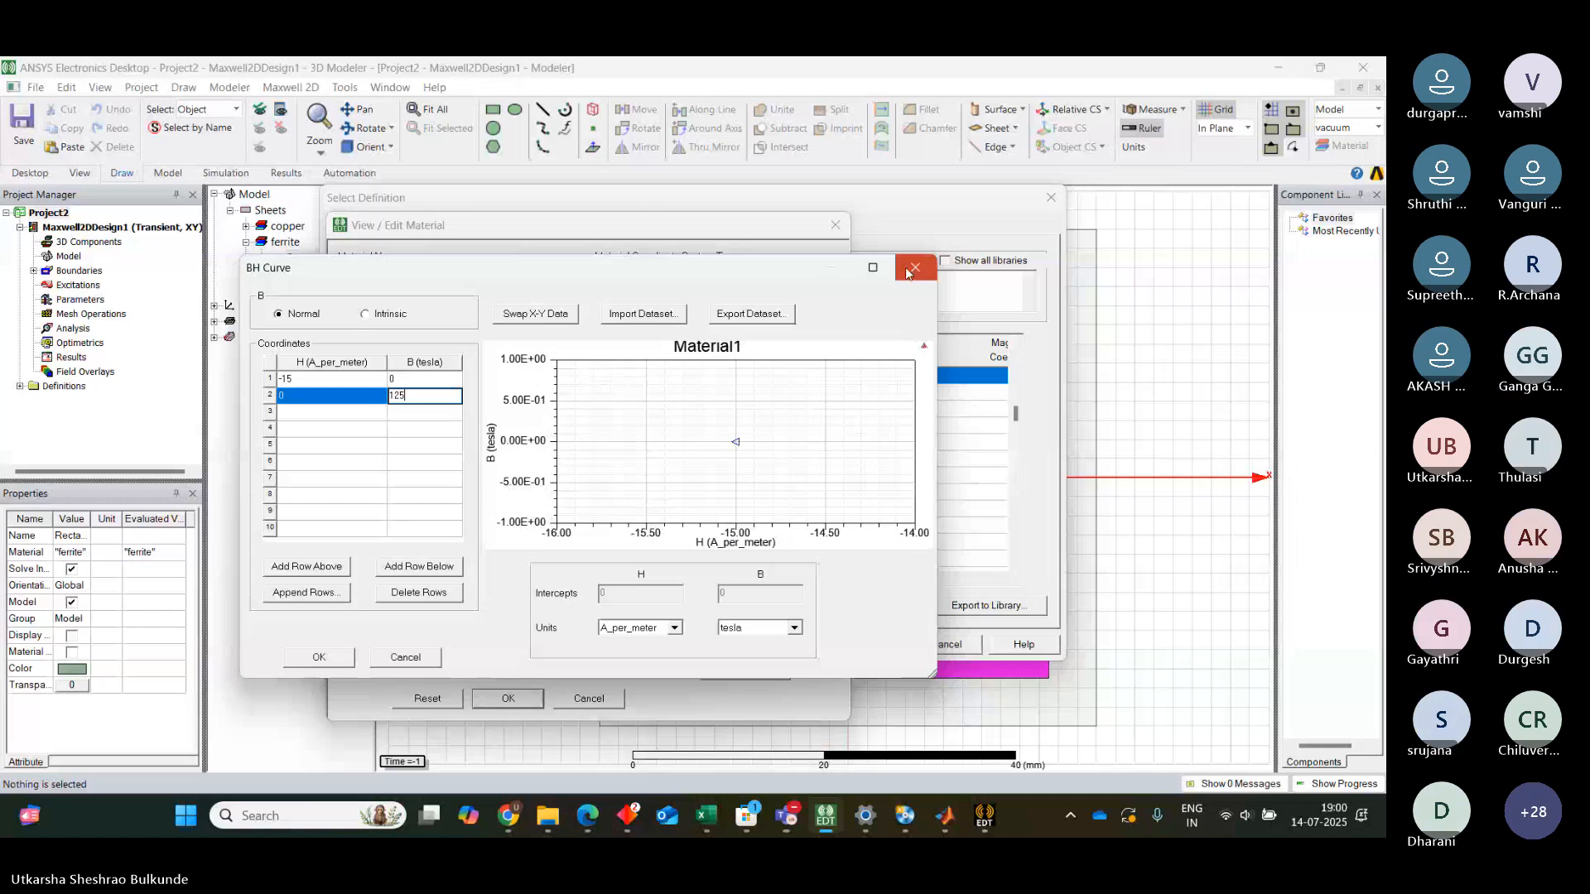
Close the B-H curve, material definition and object properties dialogs without applying changes
left_click(909, 273)
left_click(836, 225)
left_click(1056, 202)
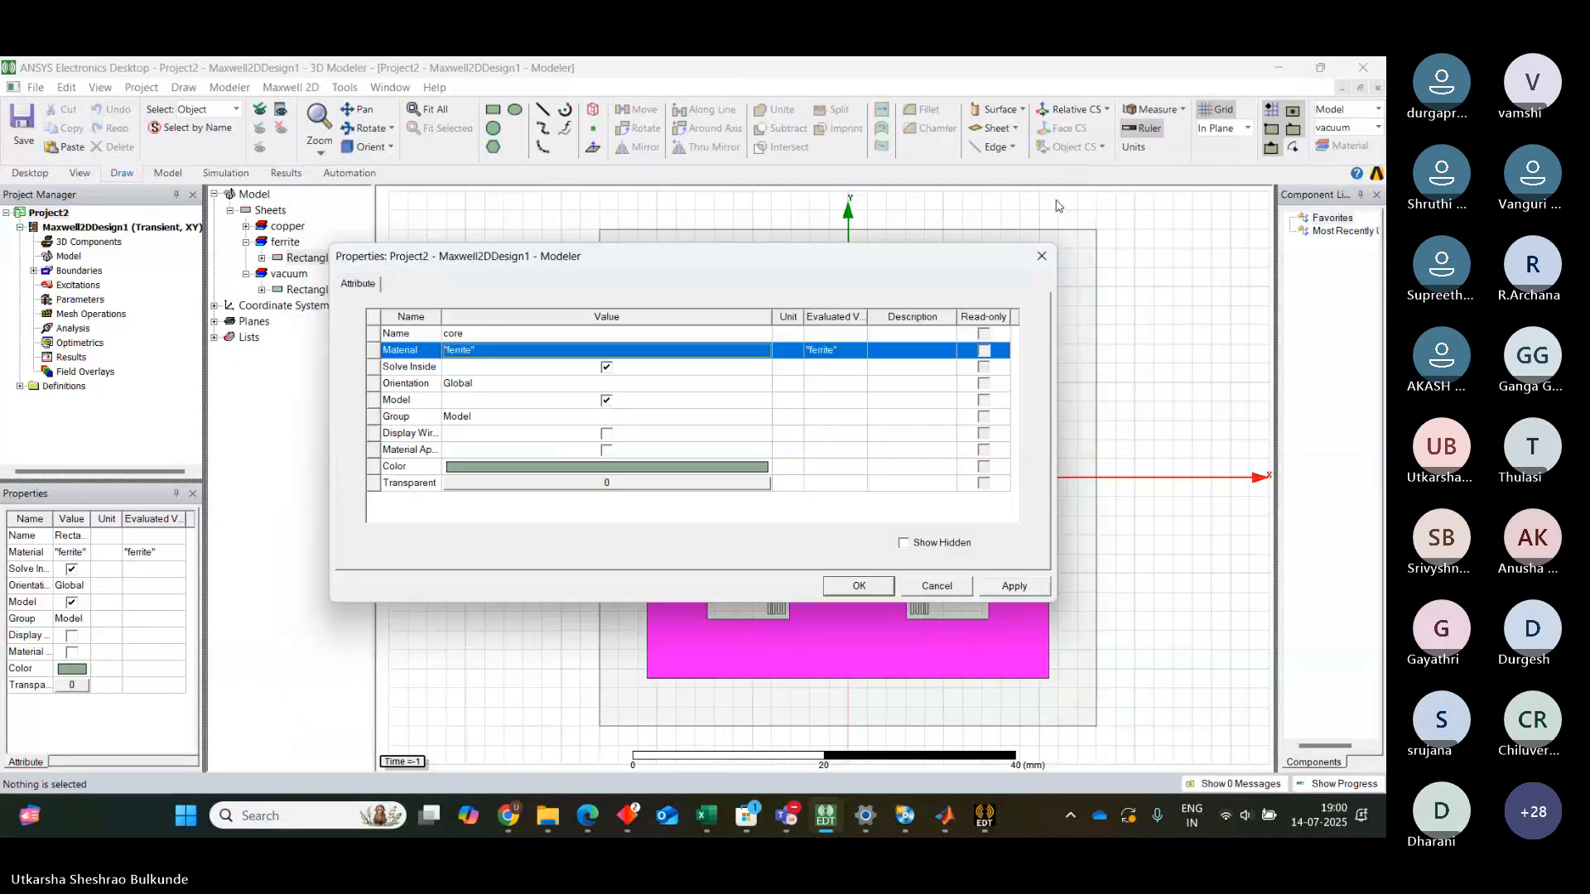
left_click(1043, 251)
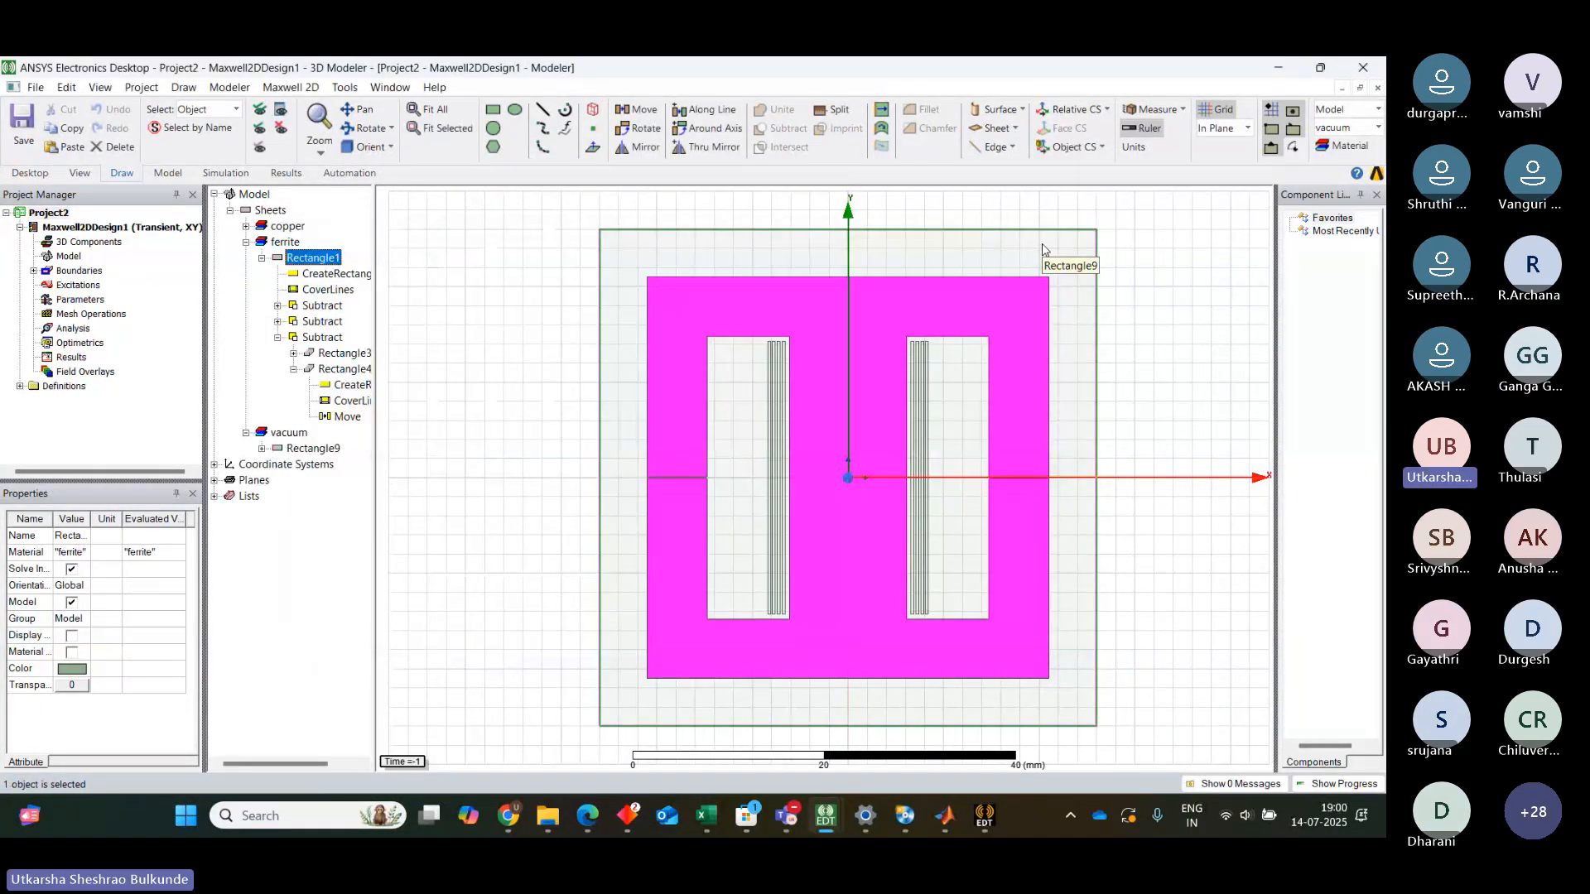
left_click(1259, 355)
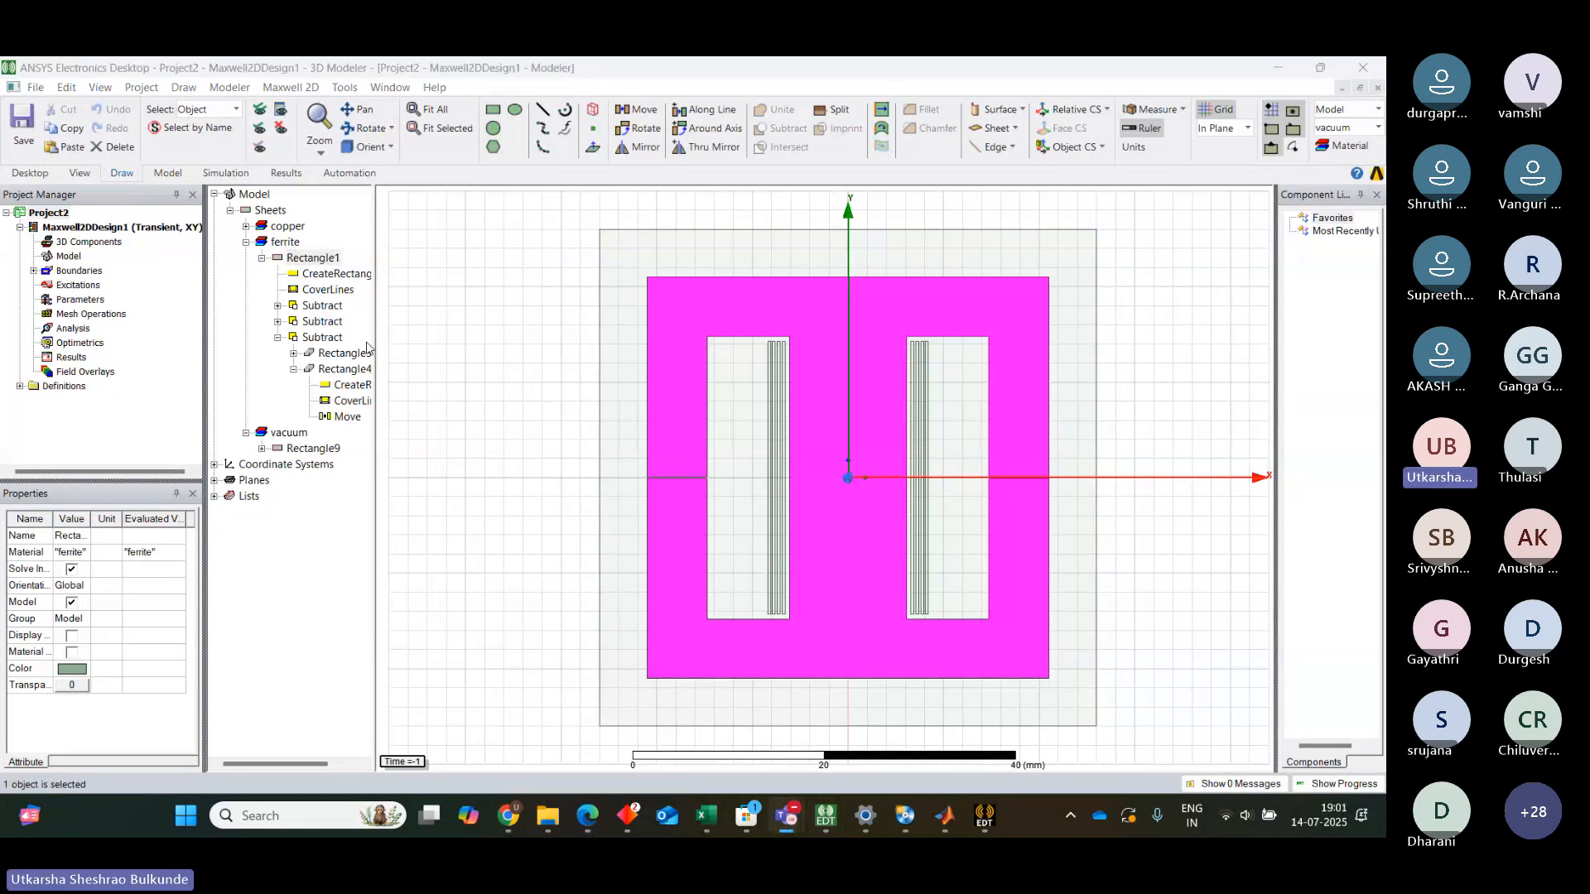
From the ferrite Rectangle1 object's material property, add a new material, make its relative permeability Nonlinear and open the B-H curve
left_click(301, 261)
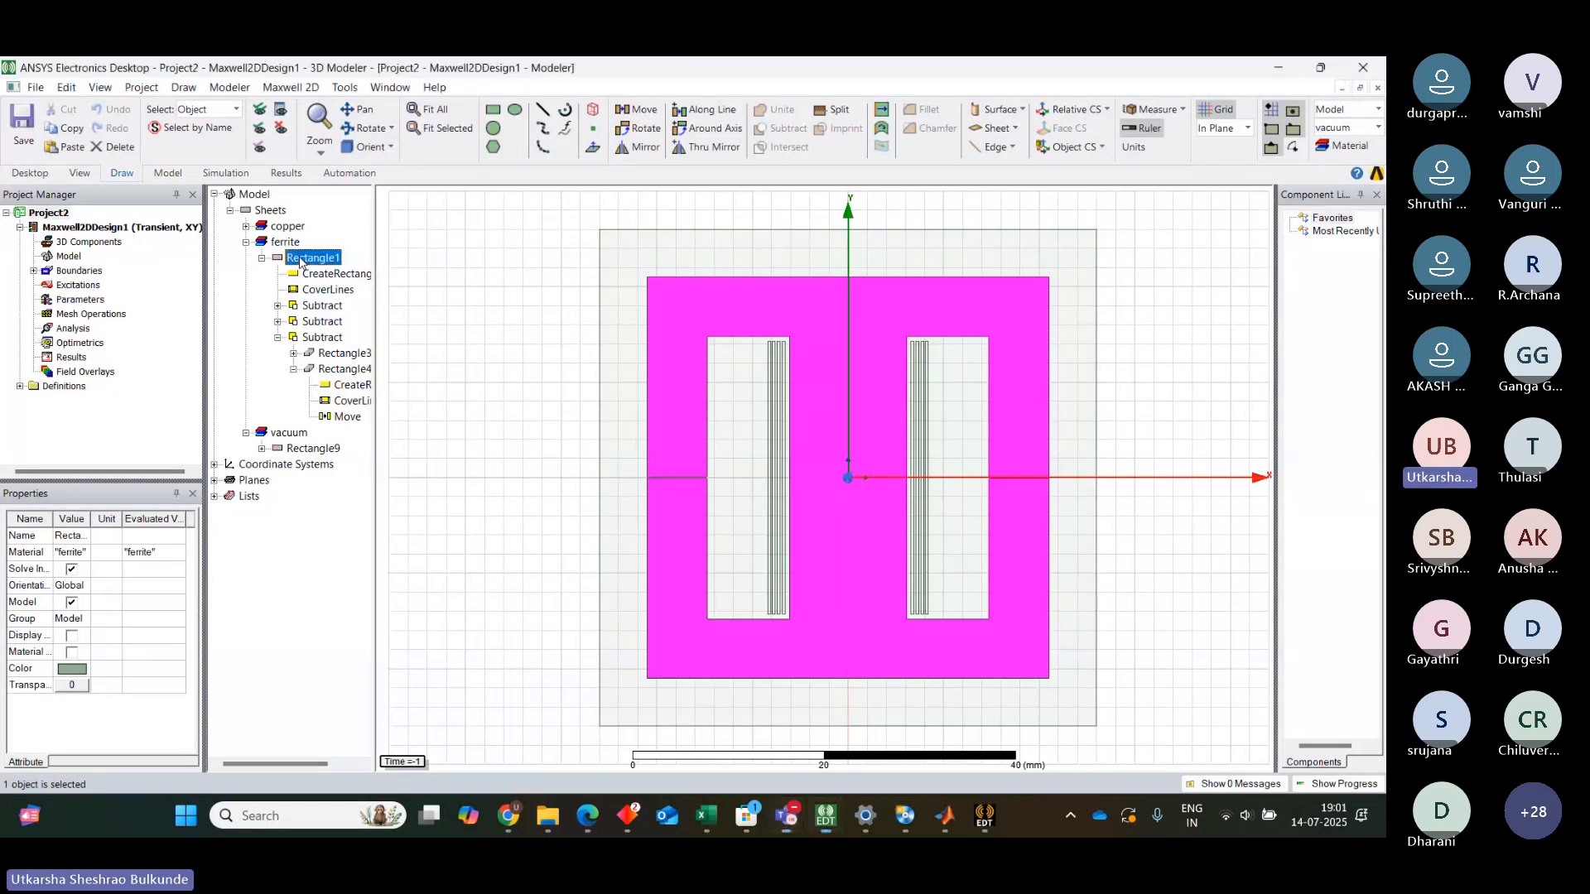
double_click(300, 262)
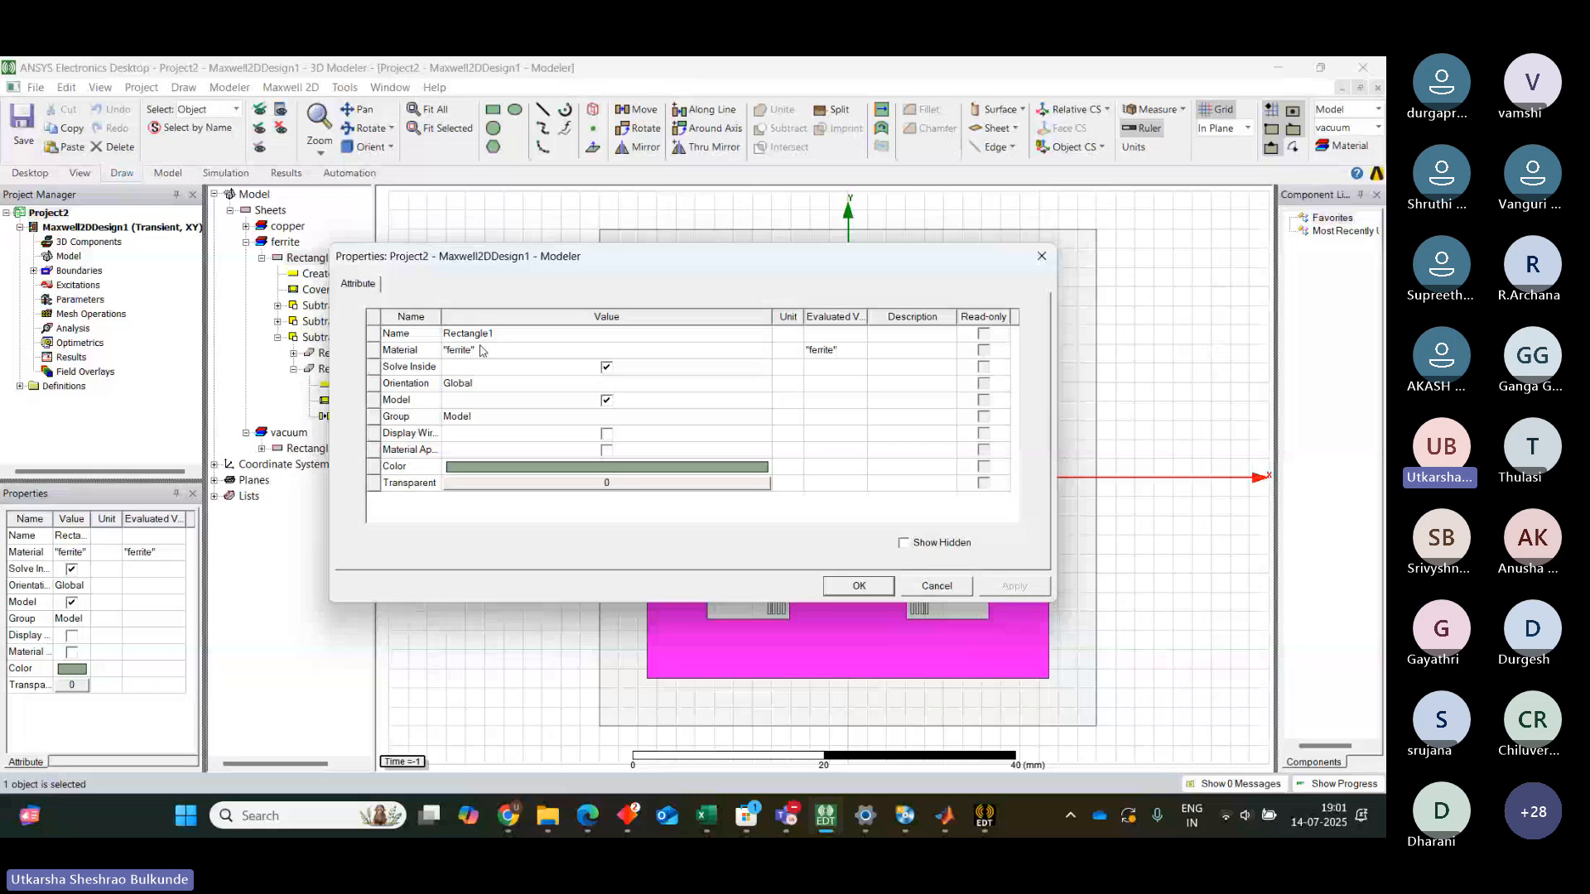
left_click(483, 350)
left_click(483, 350)
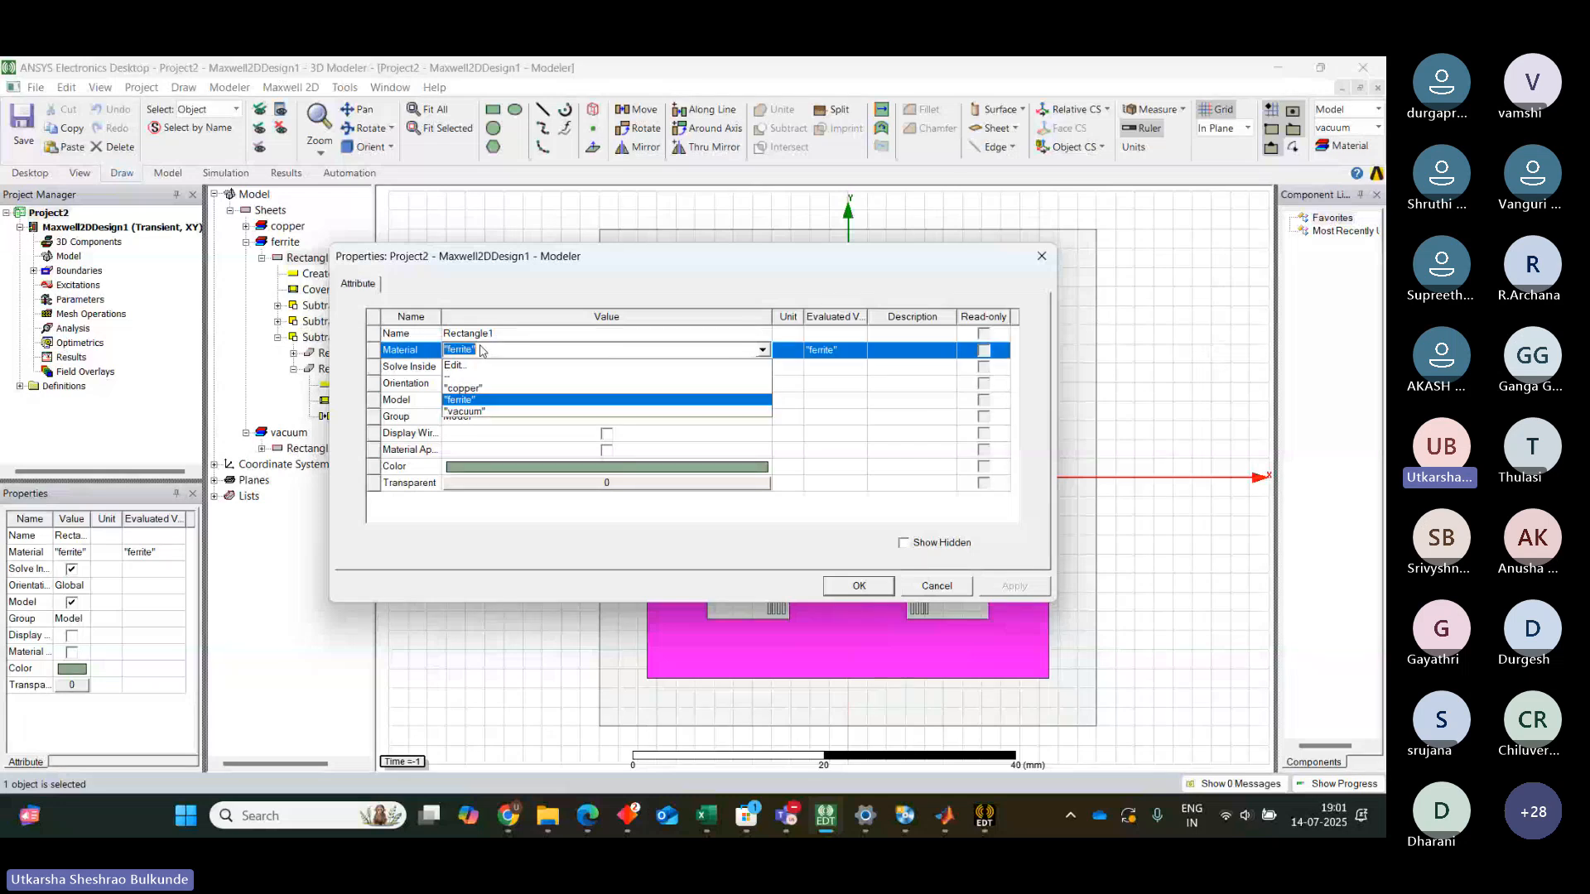
left_click(464, 367)
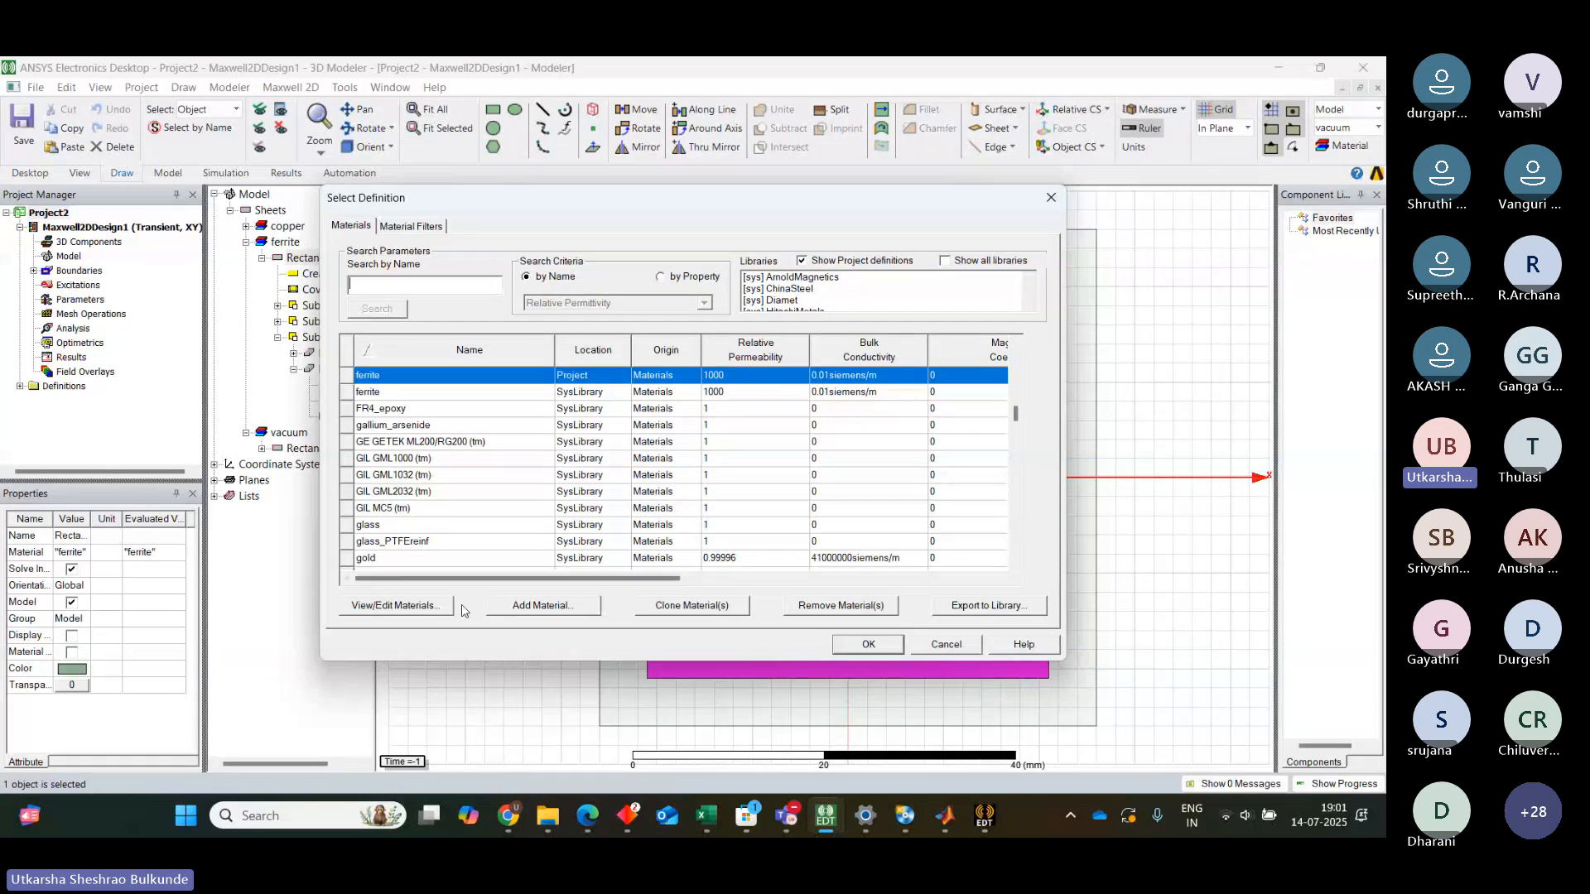
left_click(543, 609)
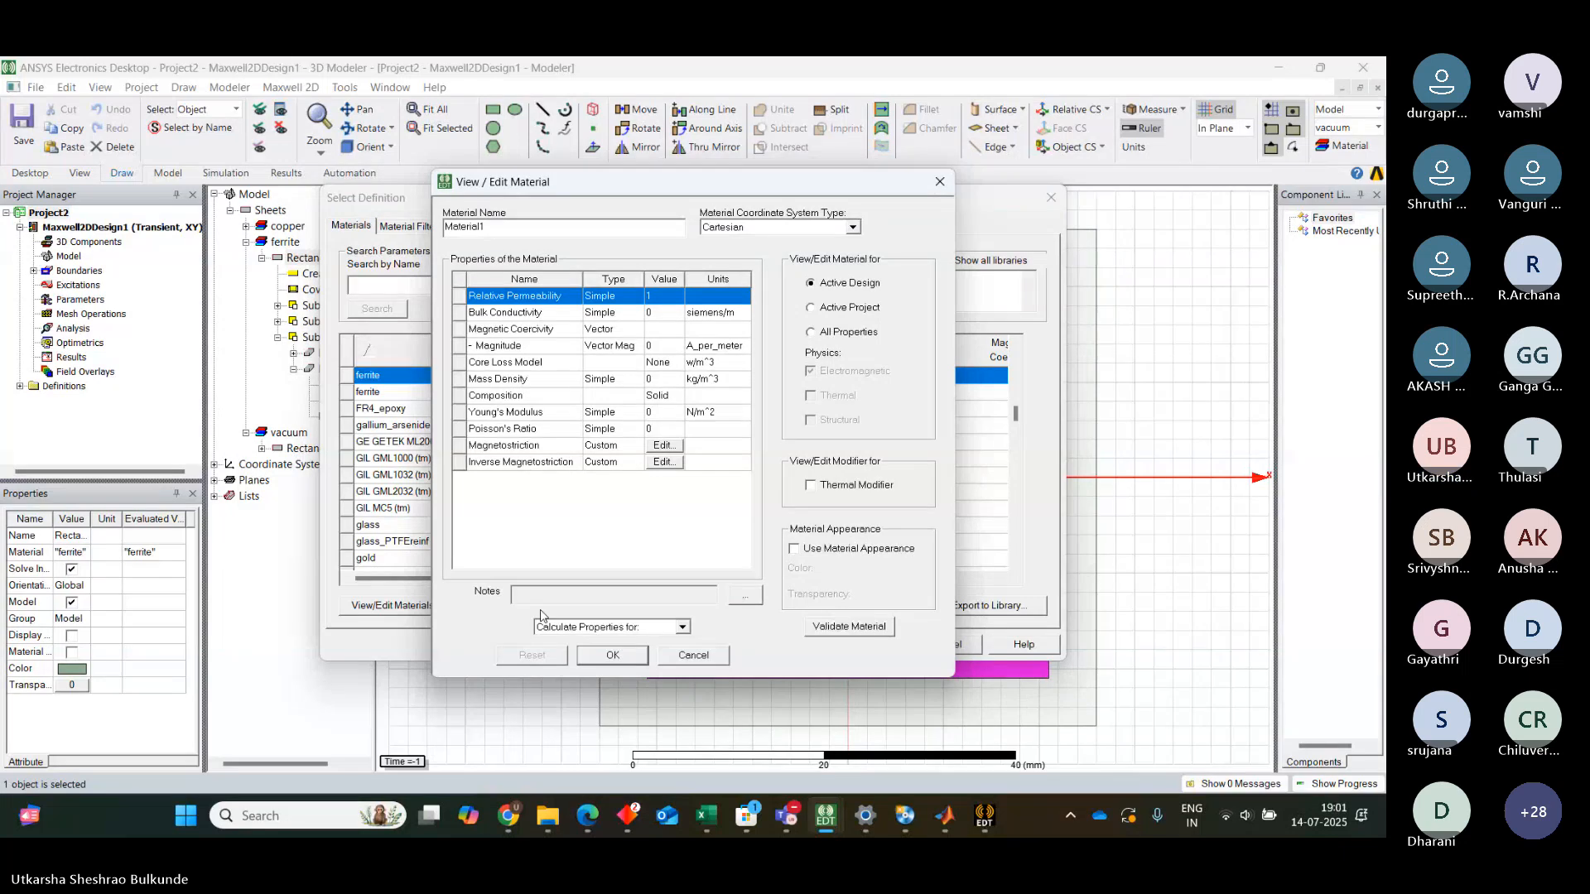
left_click(602, 299)
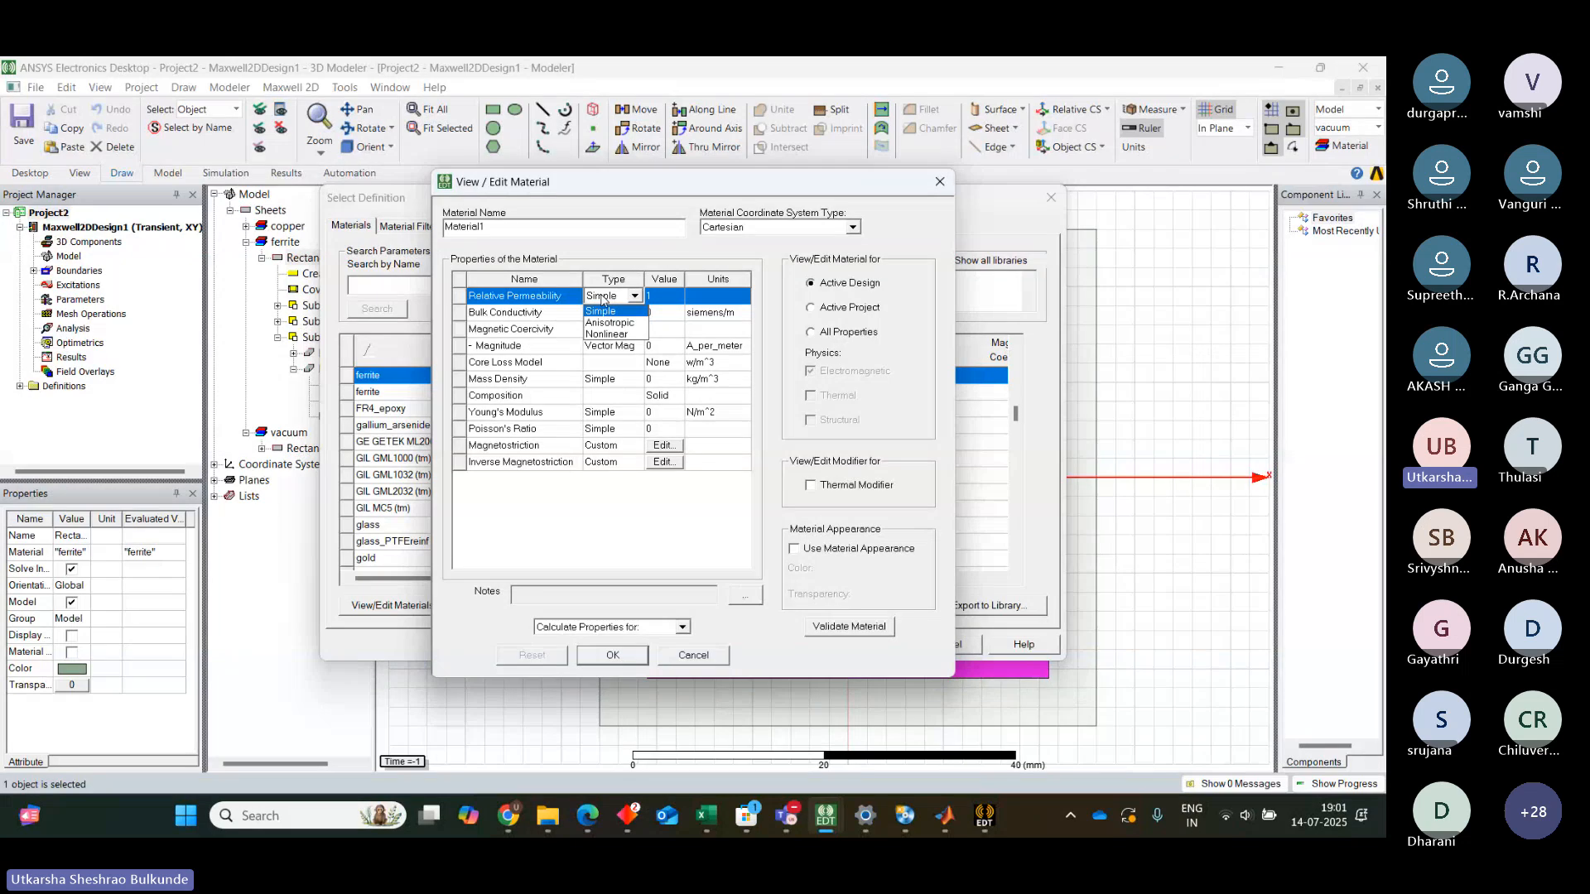
left_click(613, 334)
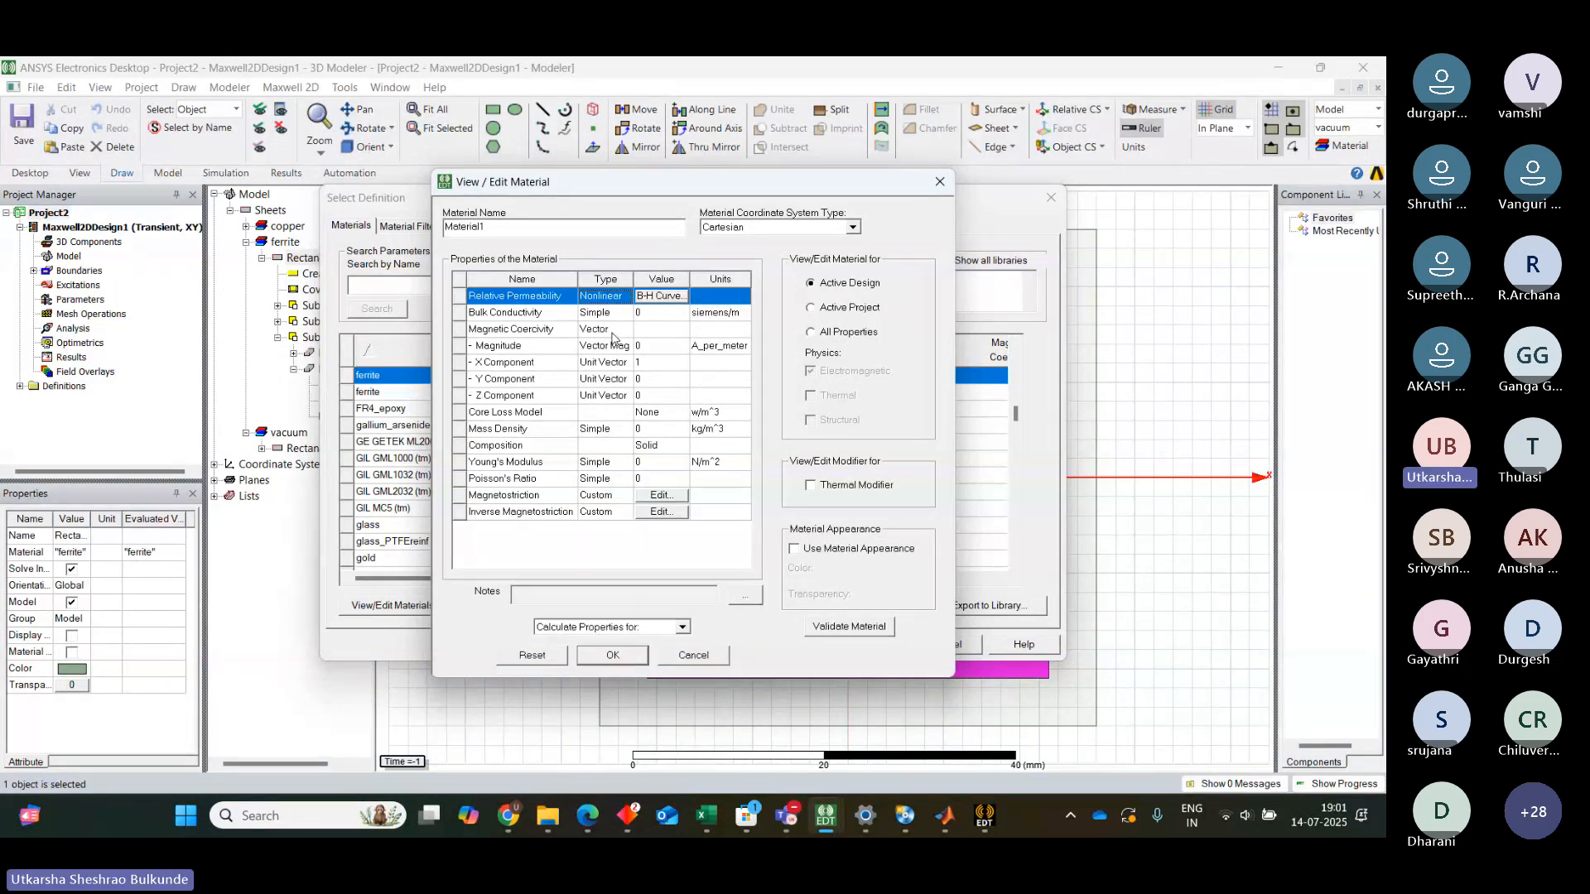
left_click(661, 296)
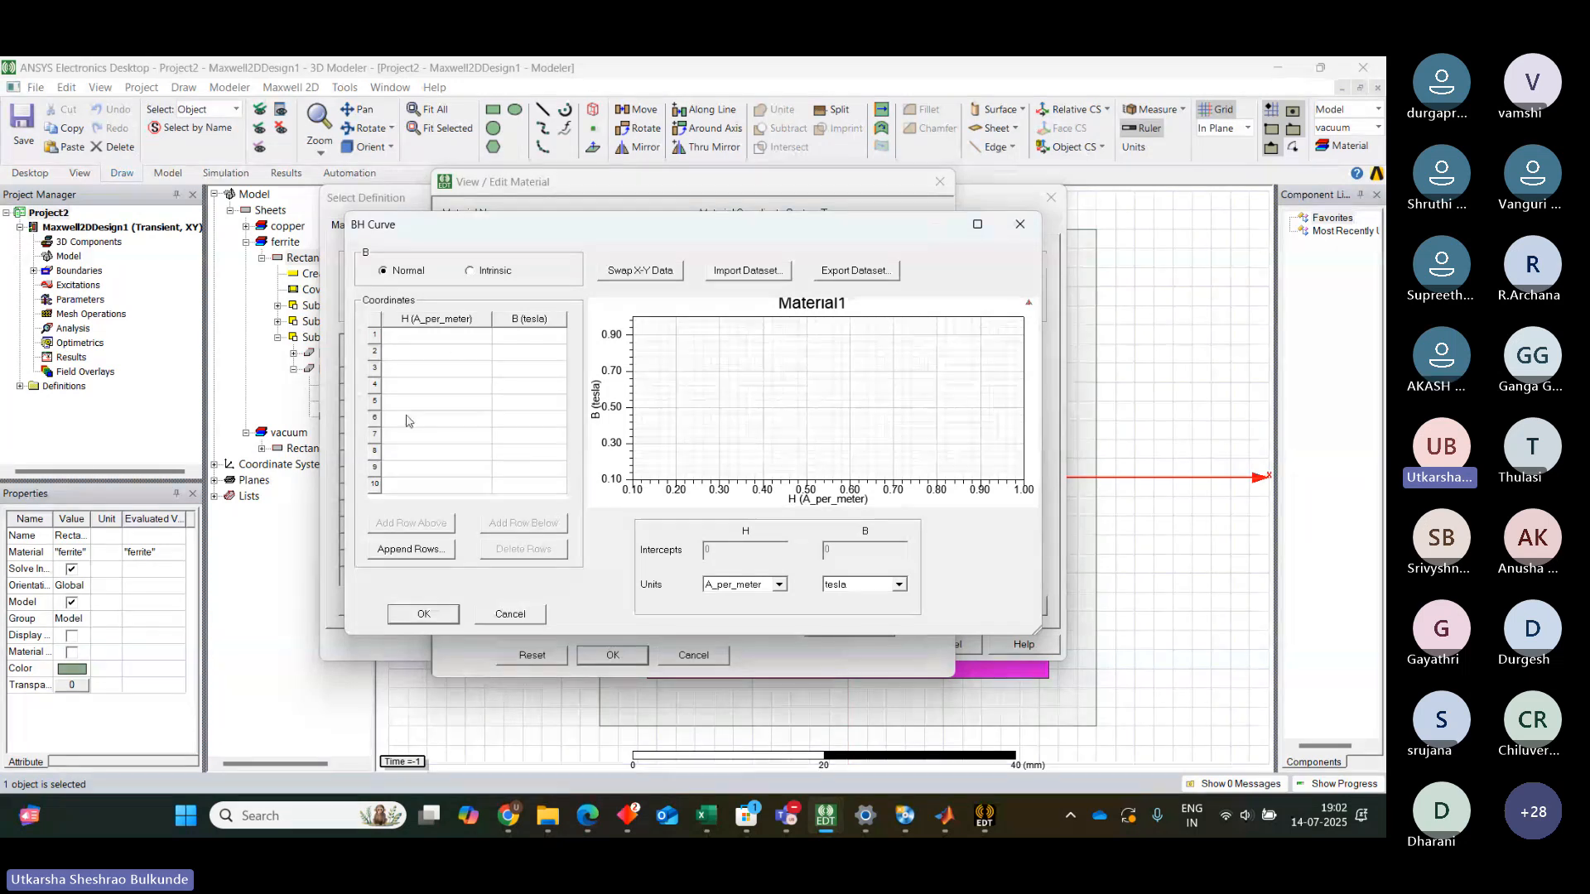
Enter B-H points H -15 / B 0, H 0 / B 125 and H 13 / B 200
left_click(449, 337)
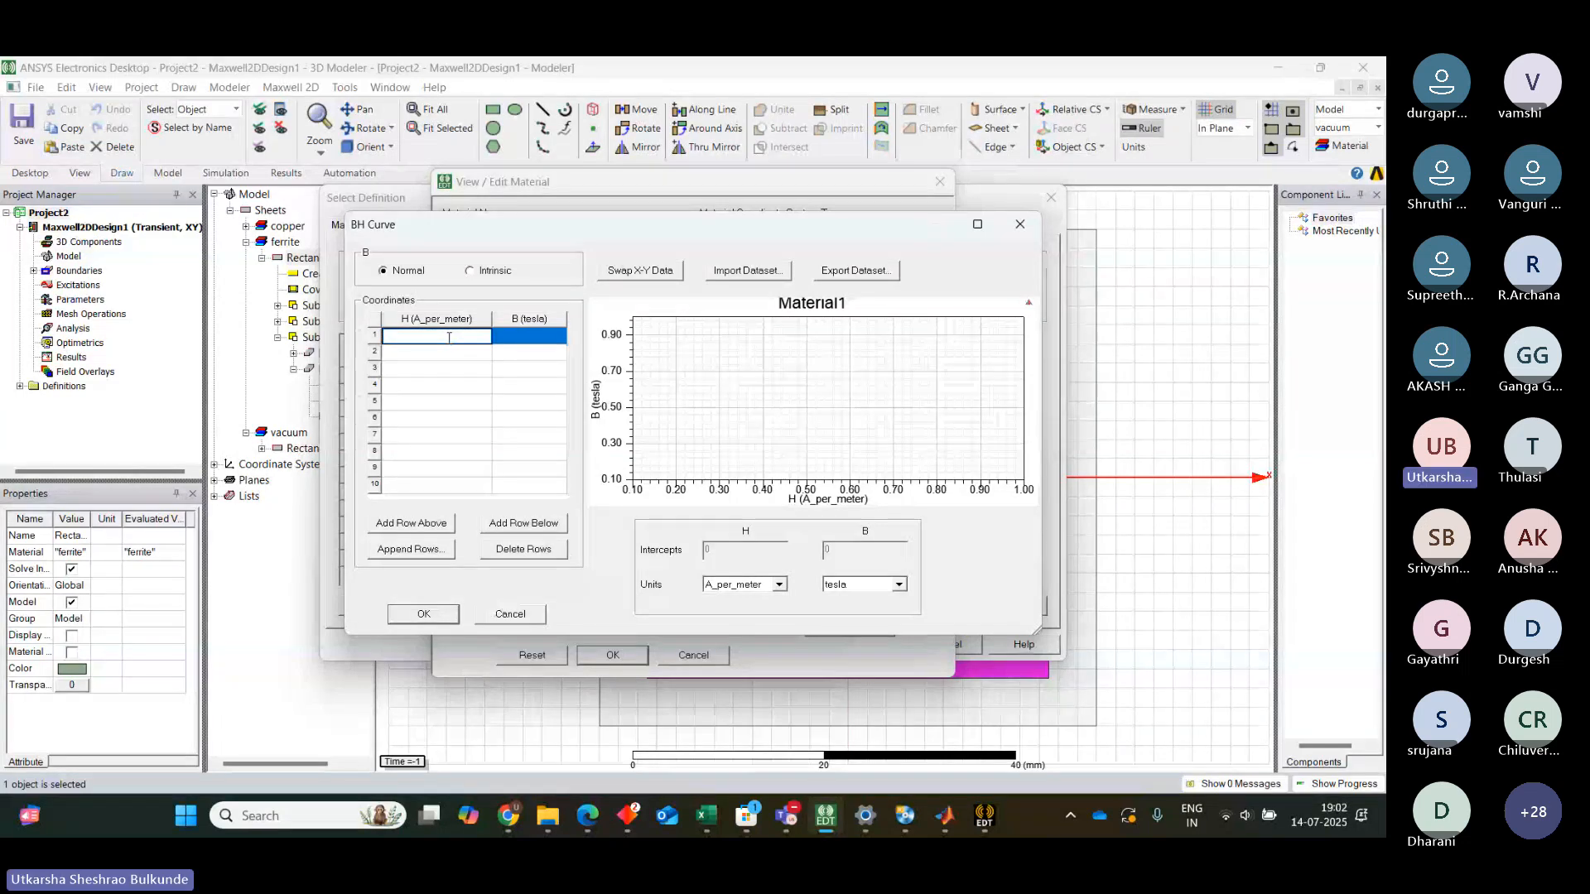
type("-15")
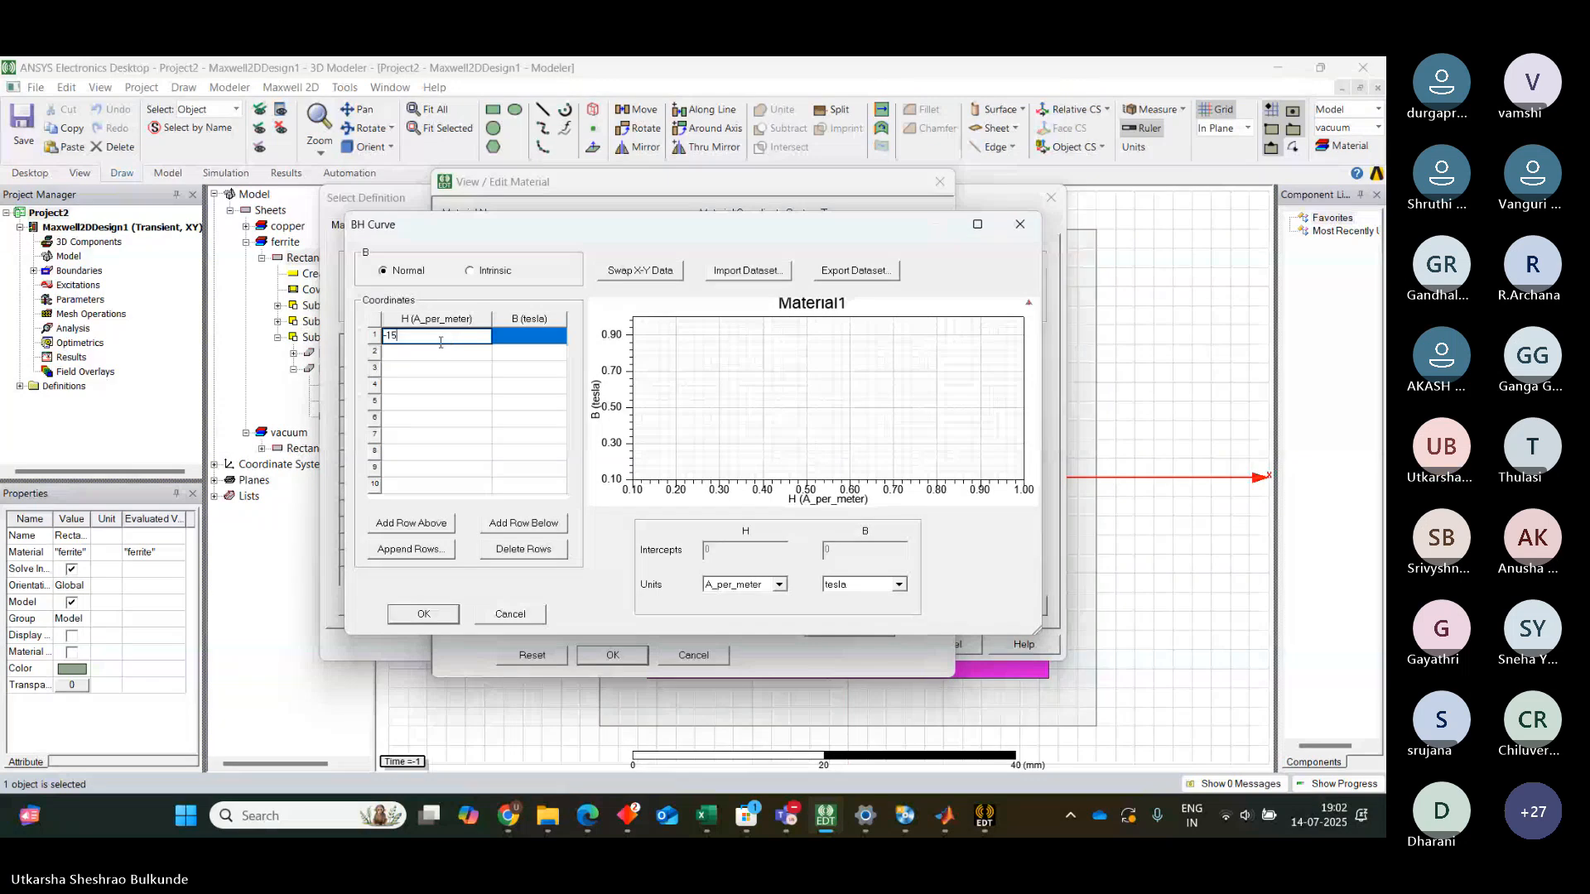
left_click(527, 340)
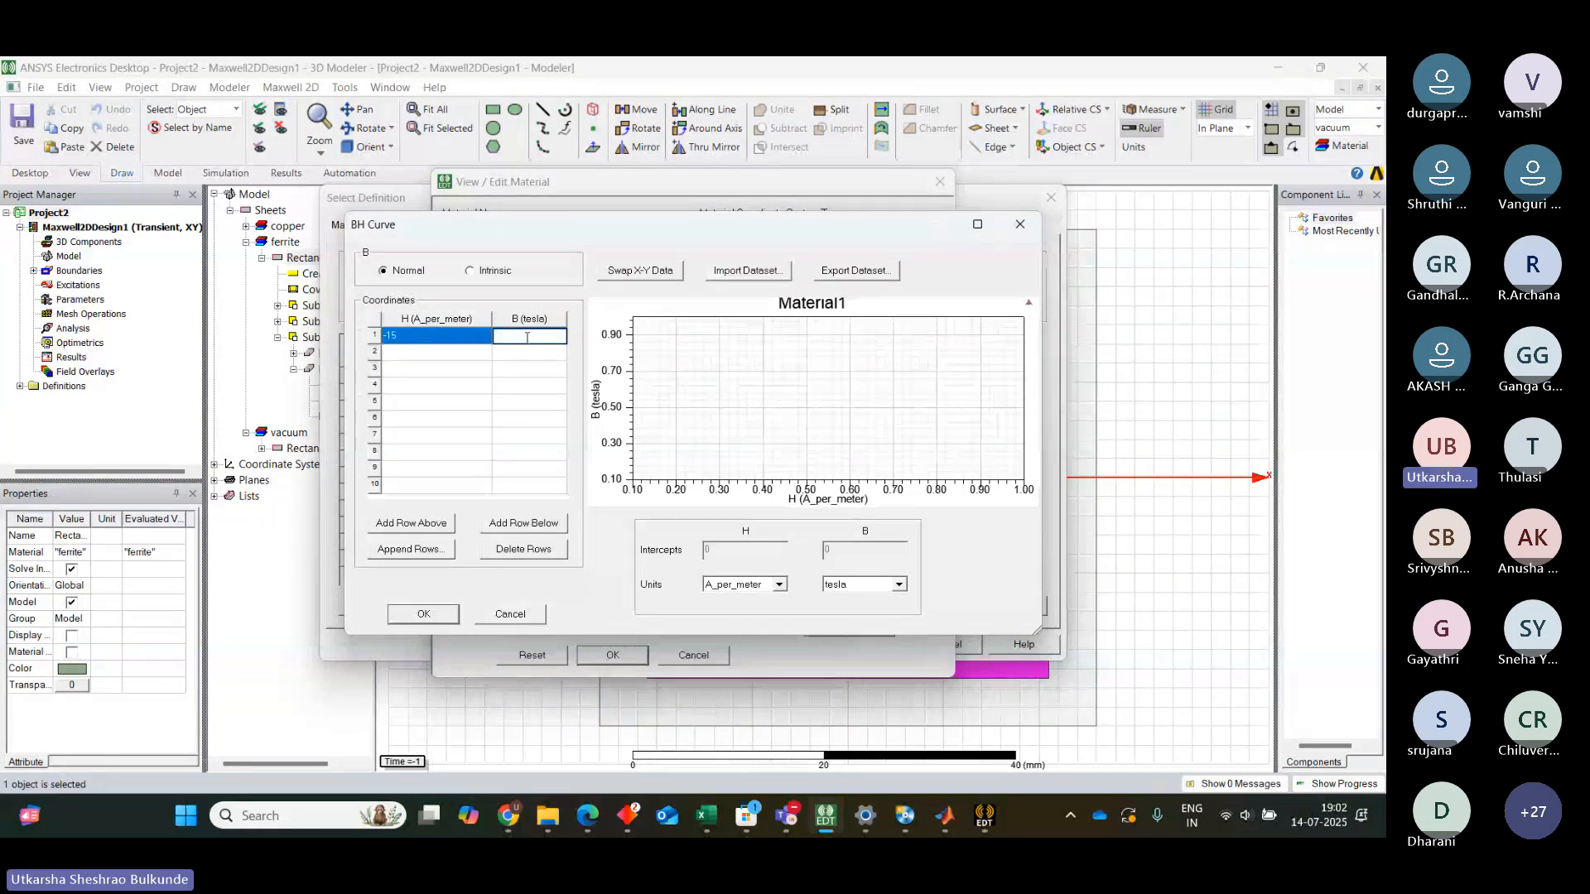
type("0")
left_click(444, 352)
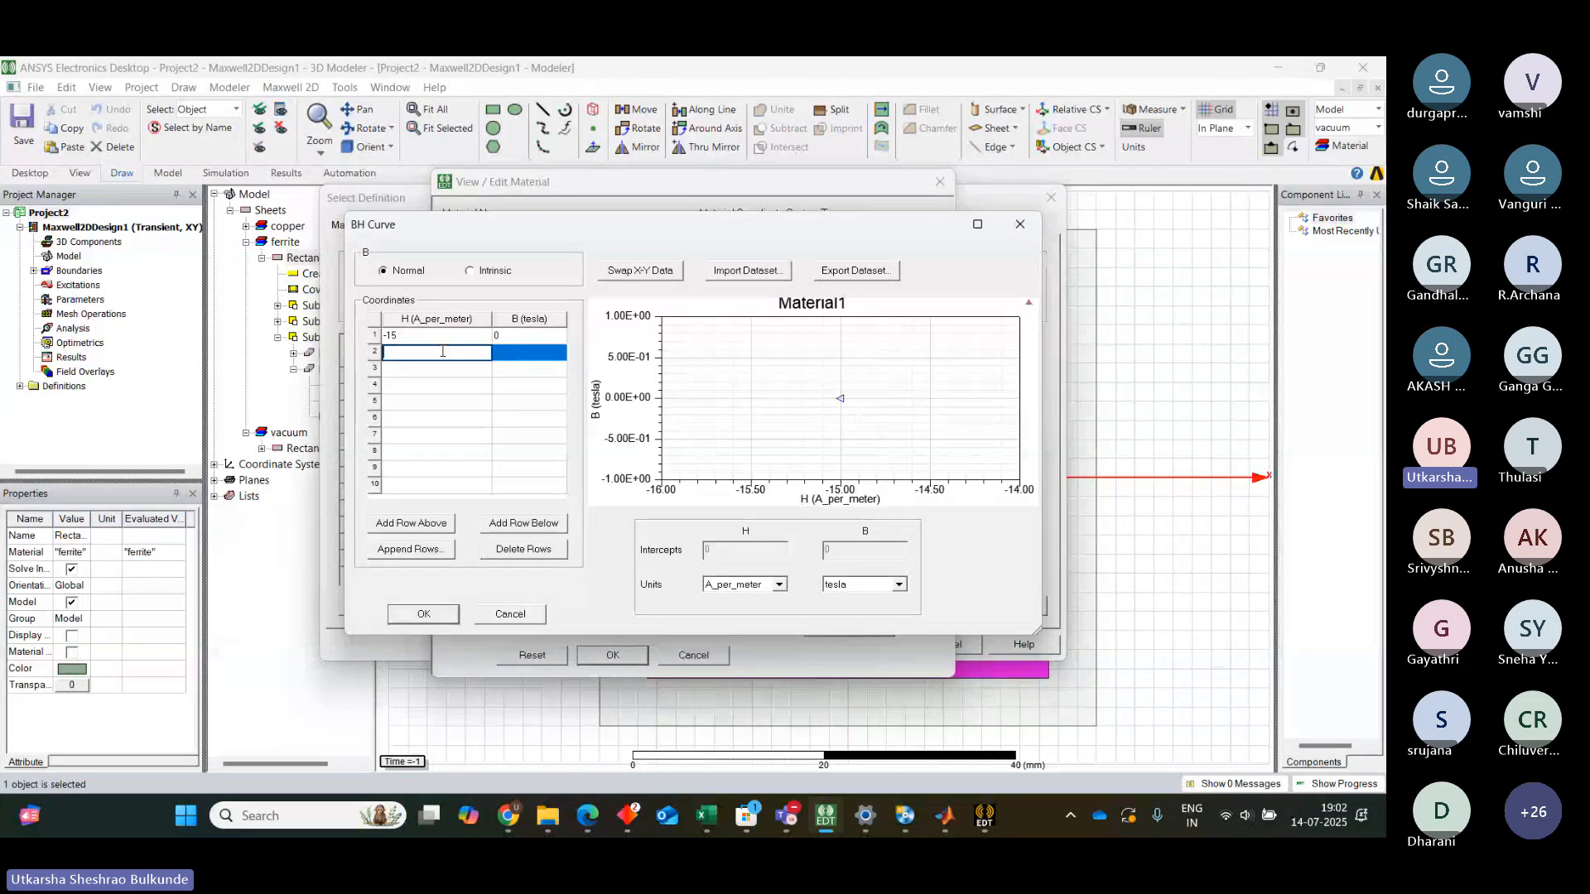
type("0")
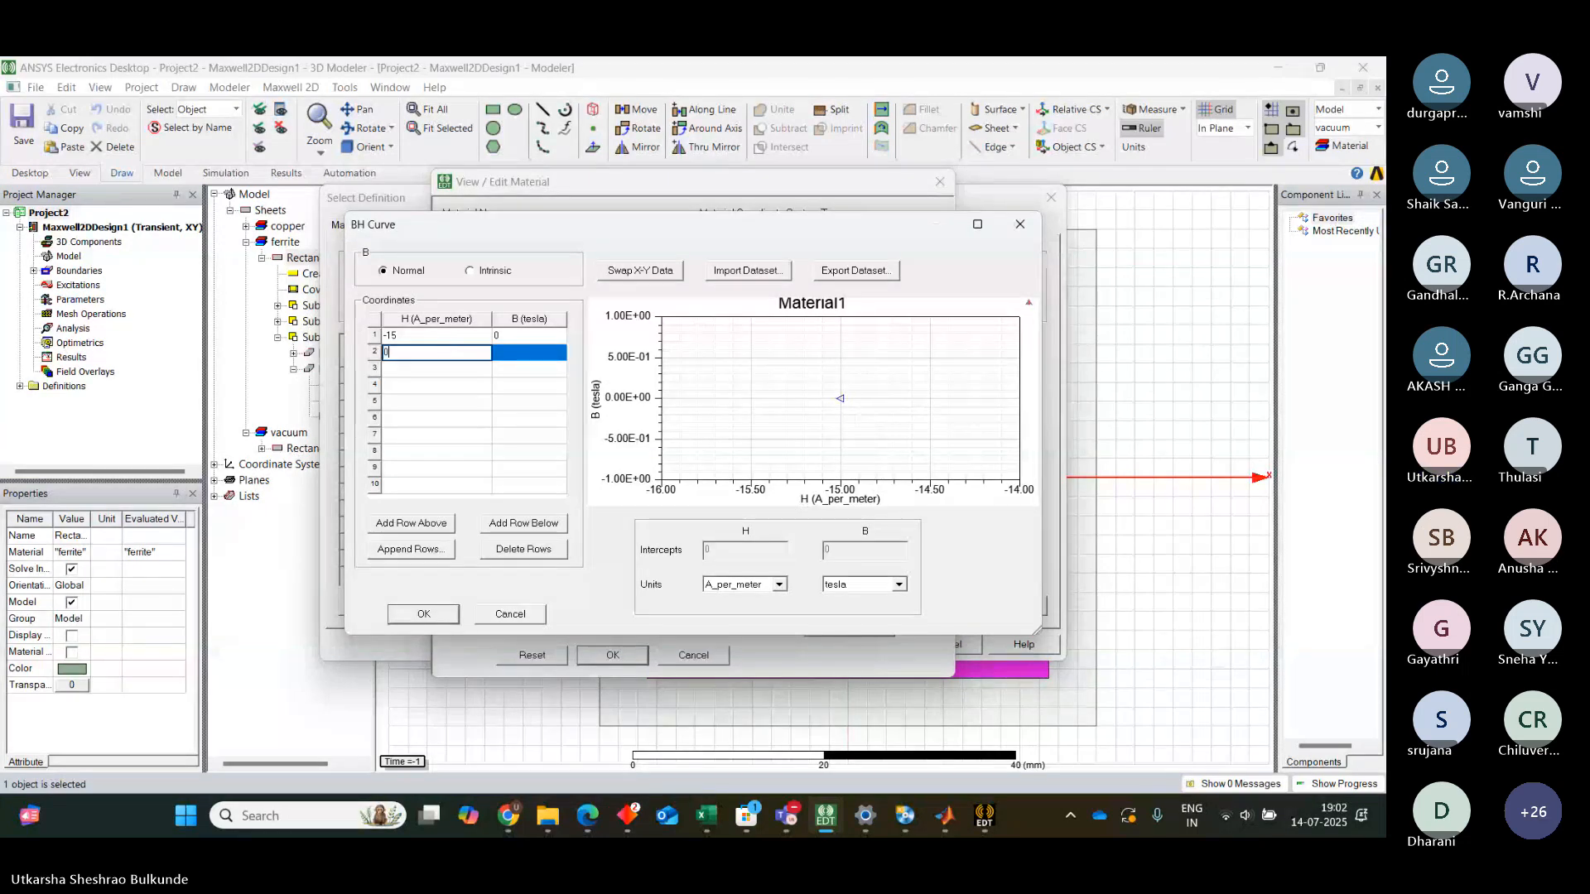
left_click(518, 360)
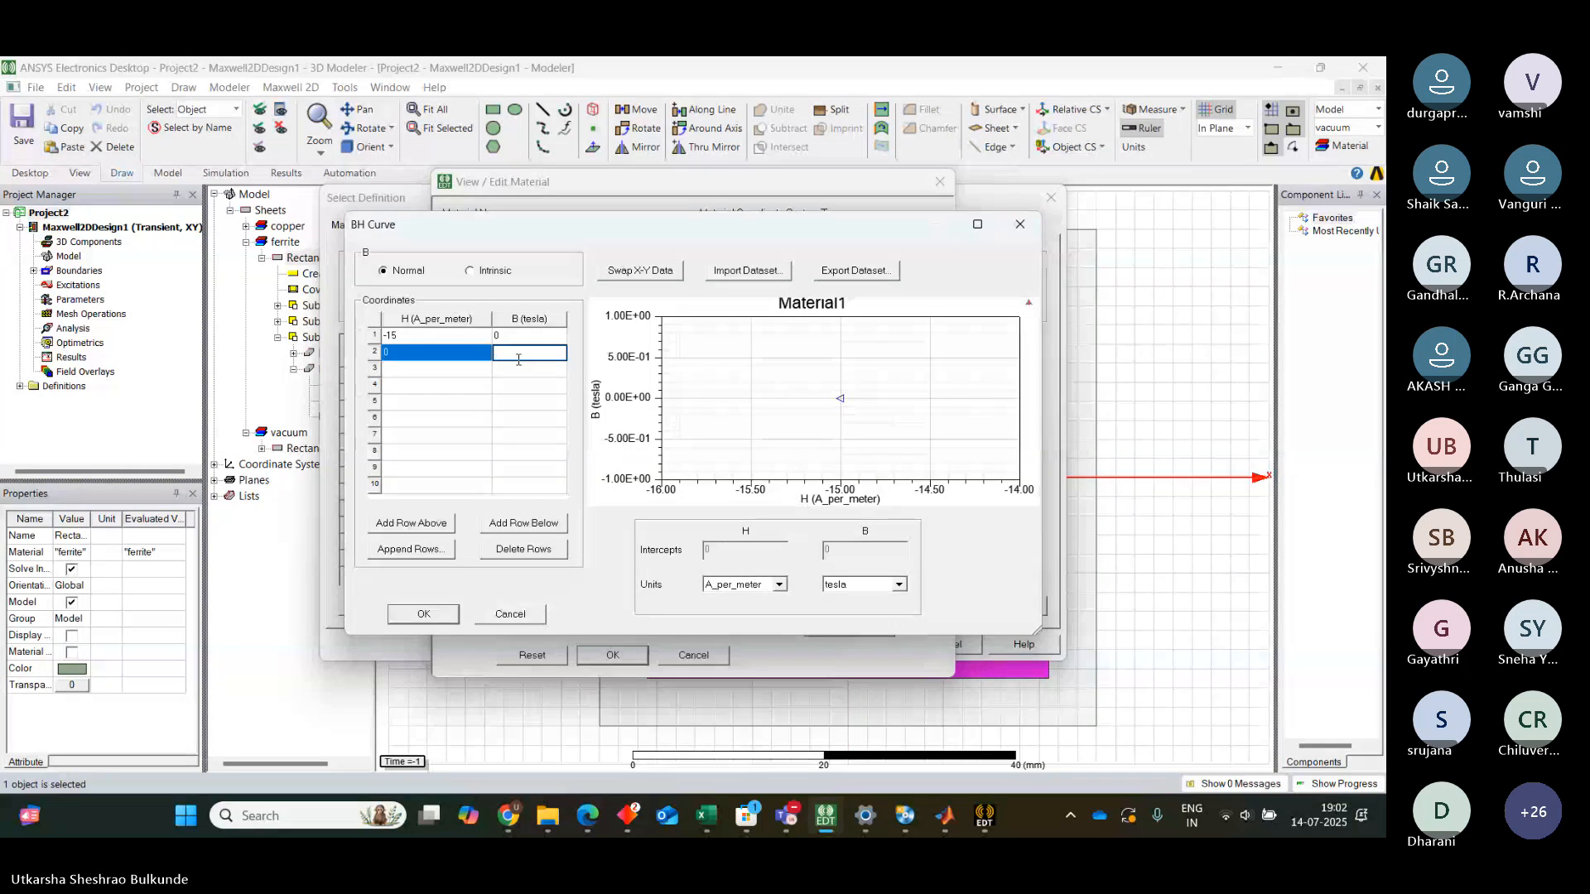
type("125")
left_click(453, 365)
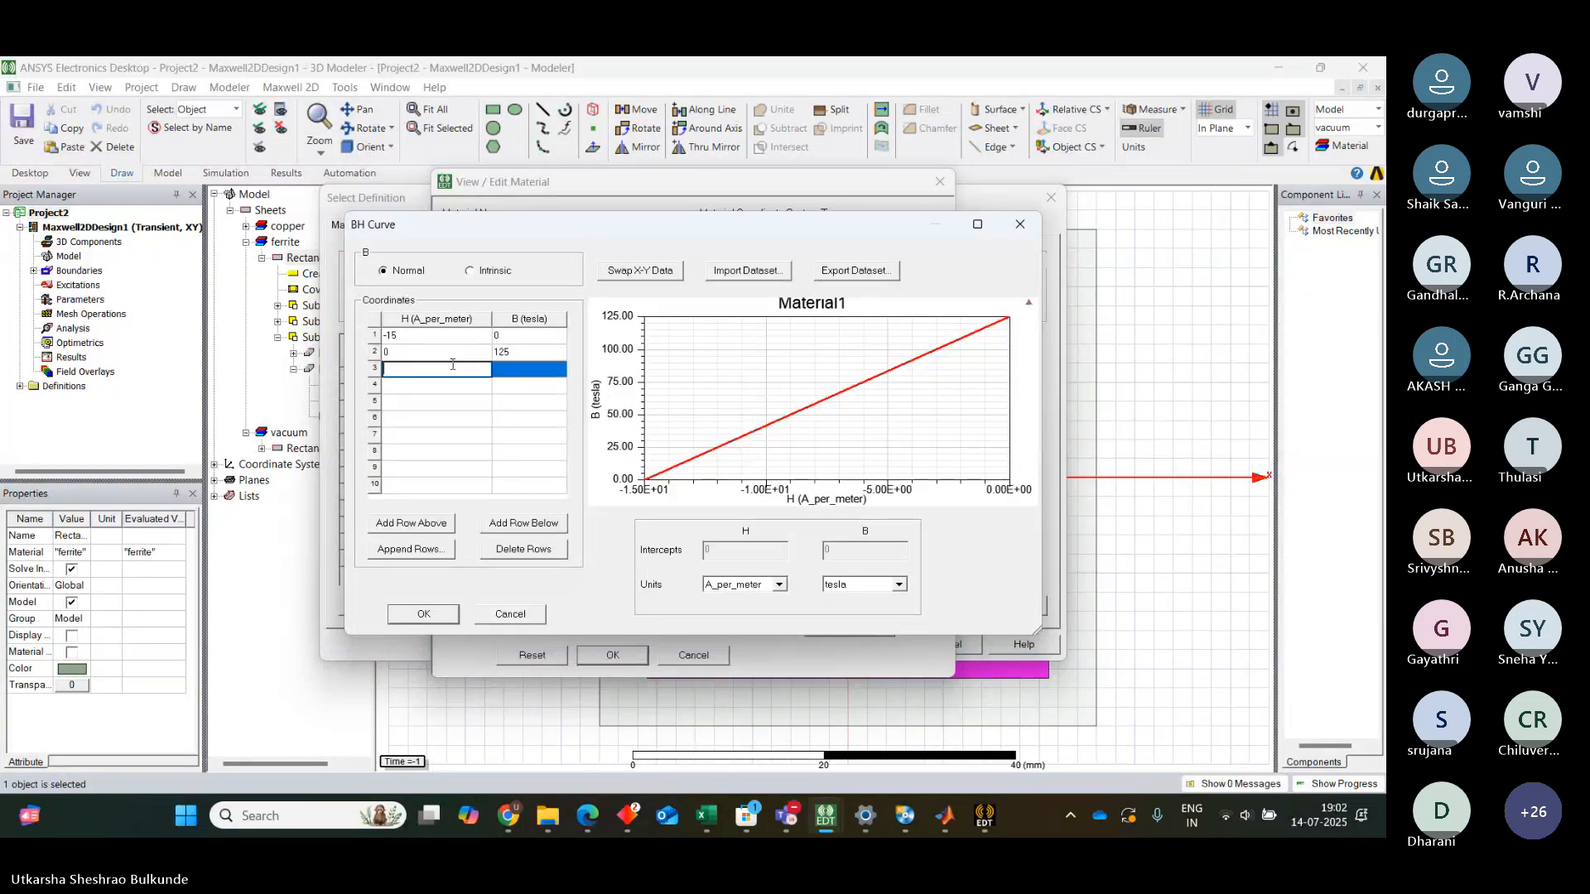
type("13")
left_click(511, 372)
type("200")
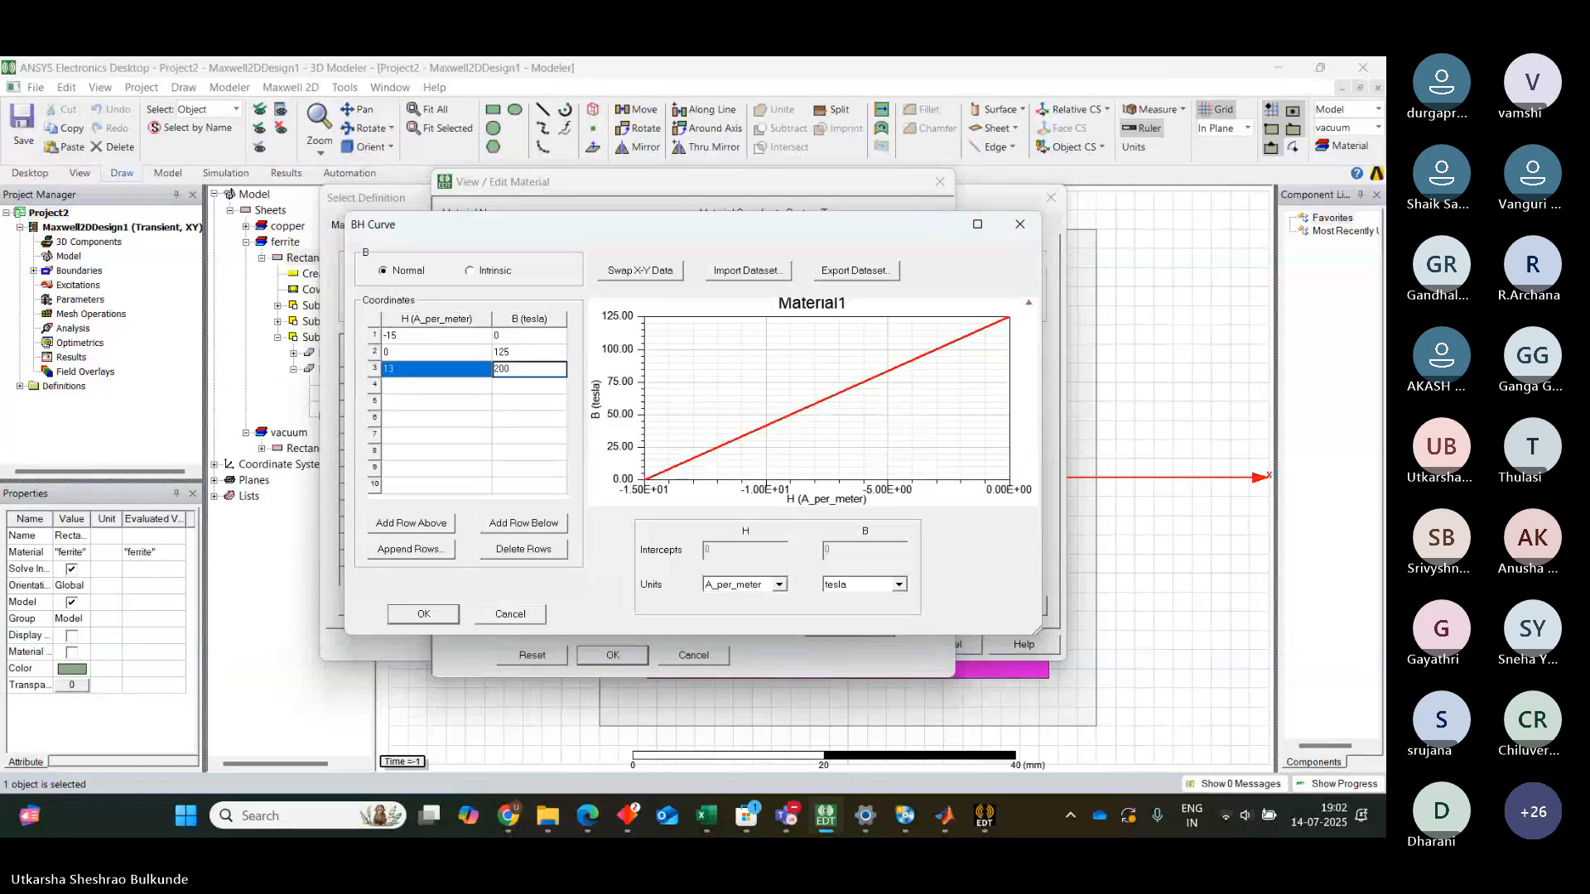
Add B-H points H 25 / B 240, H 50 / B 280 and H 75 / B 310
left_click(423, 385)
type("25")
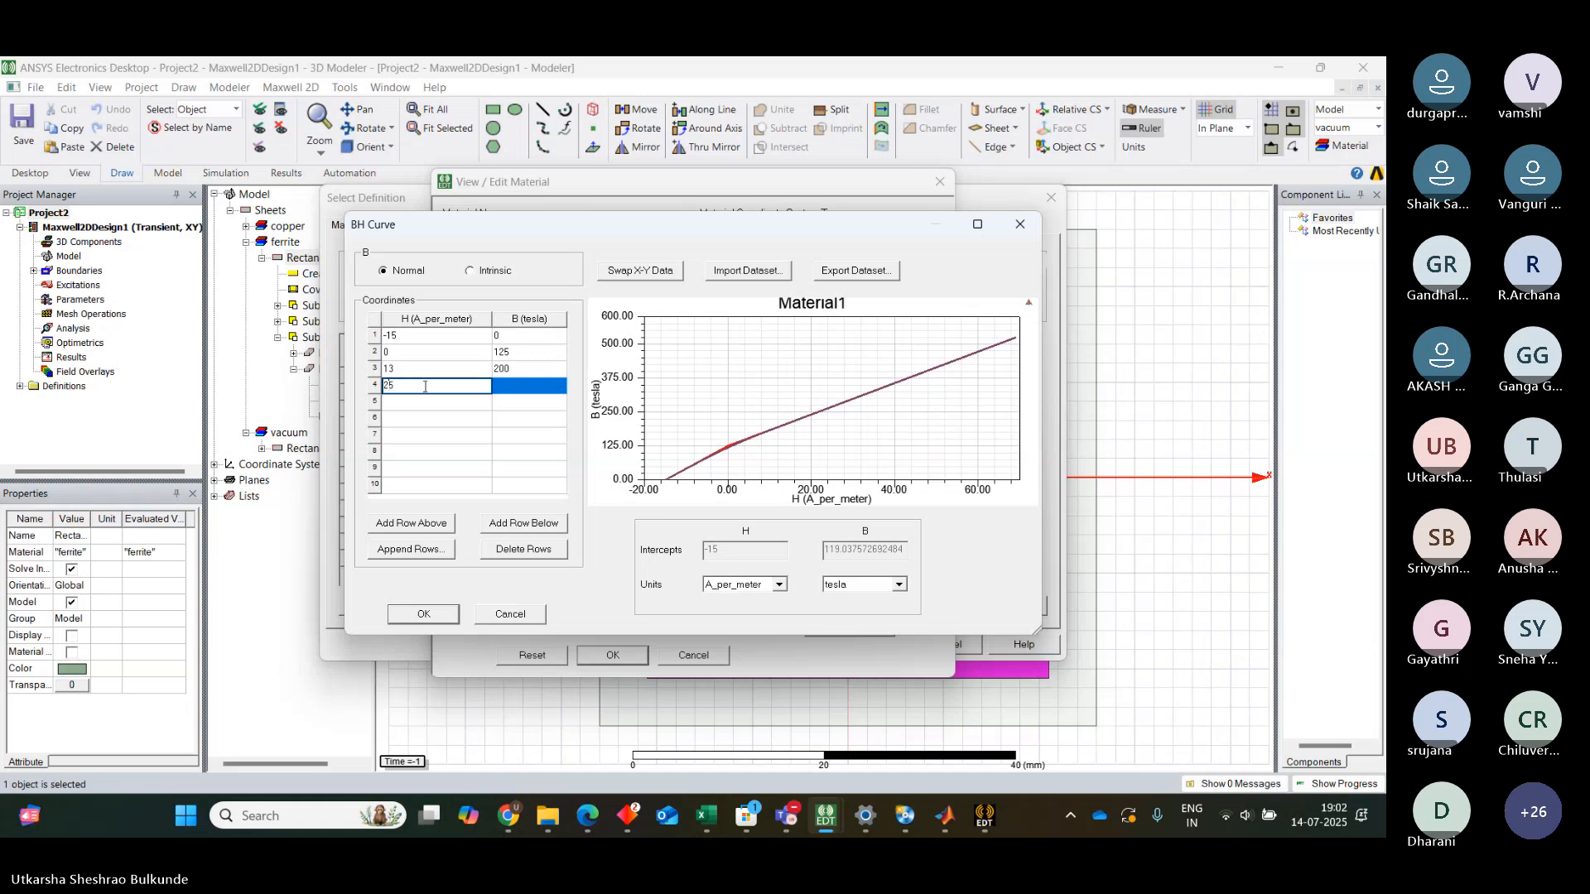
left_click(518, 388)
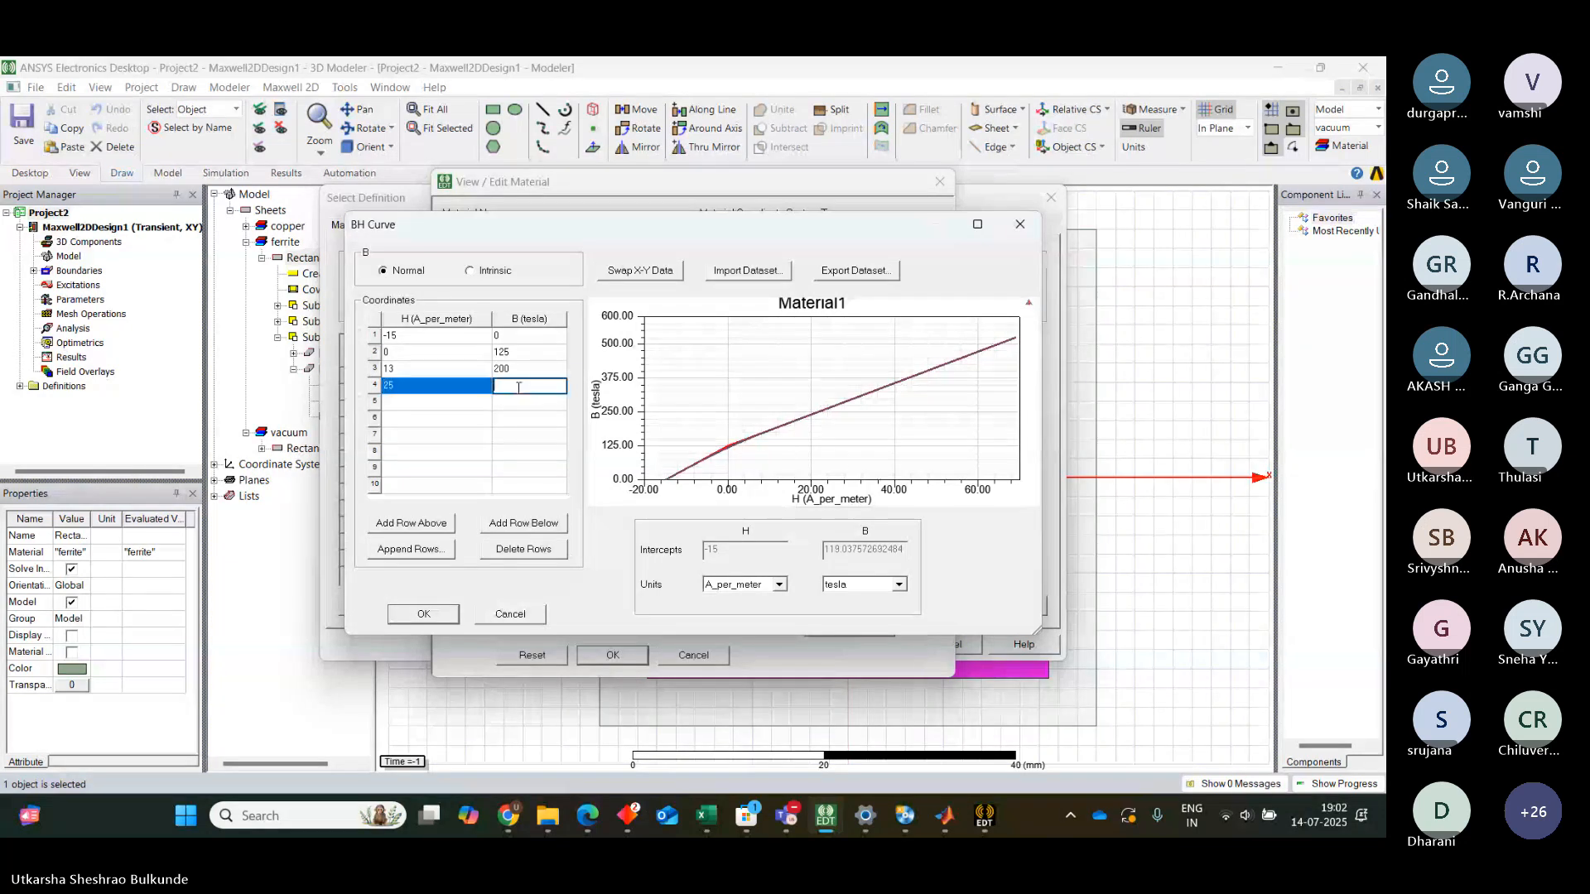
type("240")
left_click(433, 404)
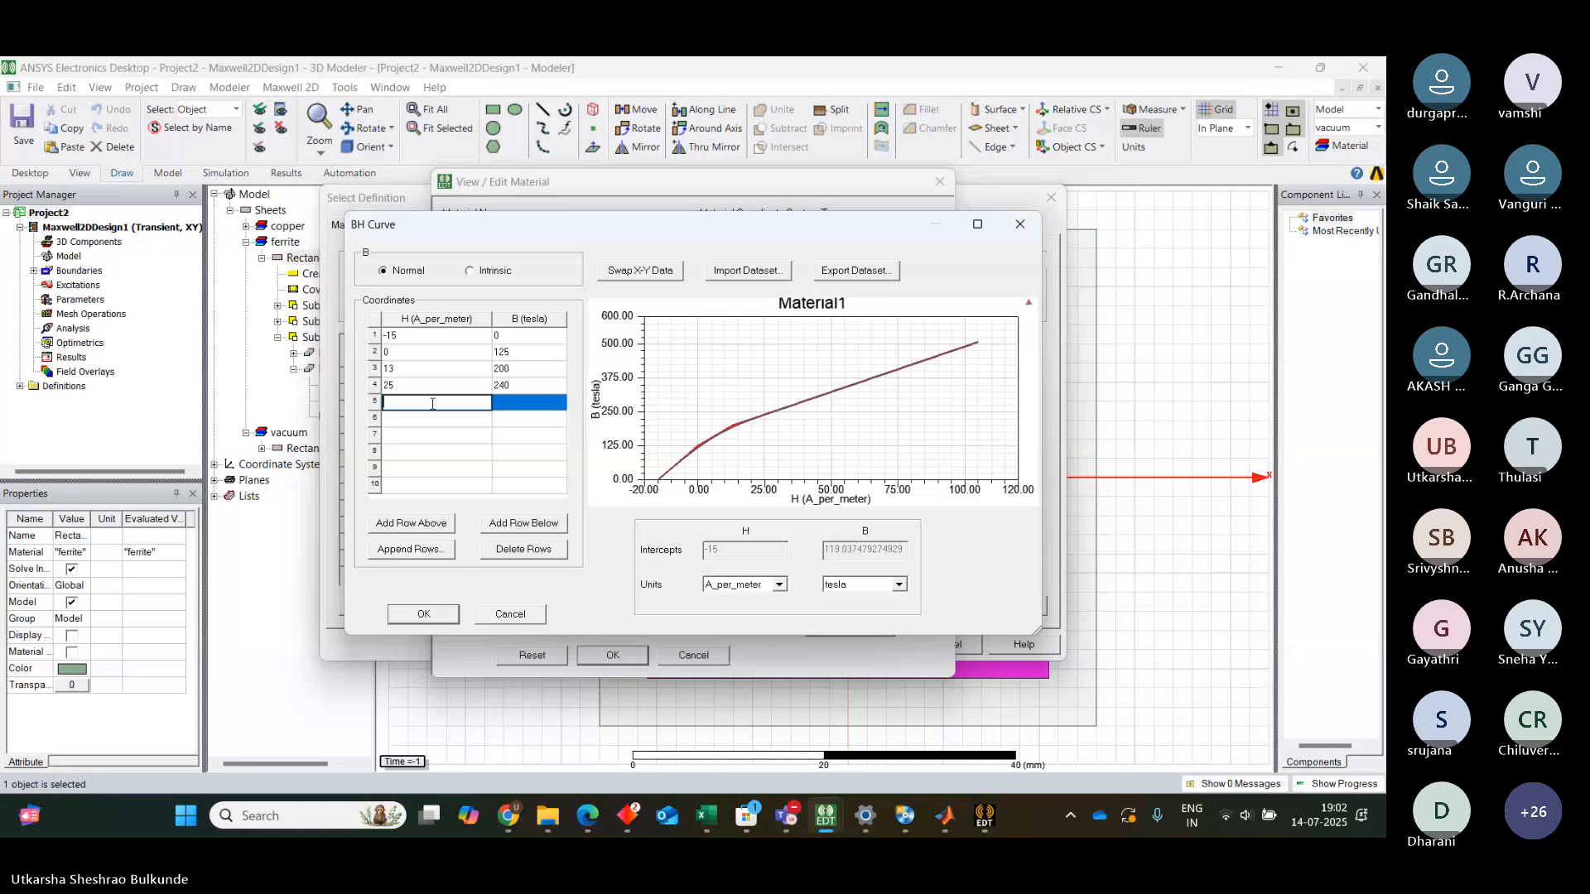
type("50")
left_click(507, 411)
left_click(507, 410)
type("280")
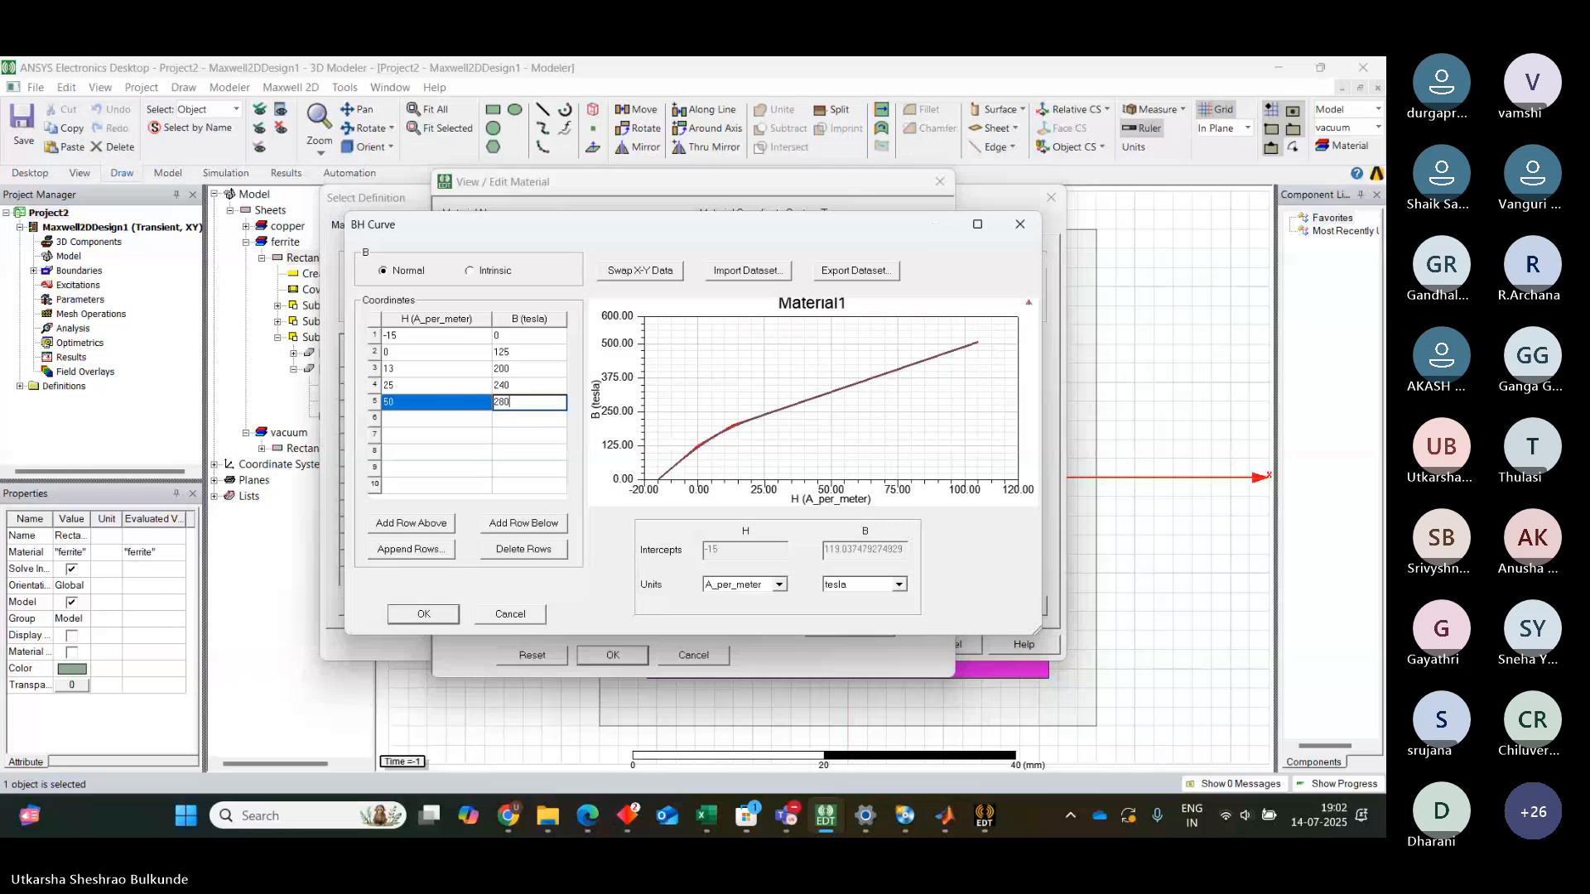
left_click(398, 417)
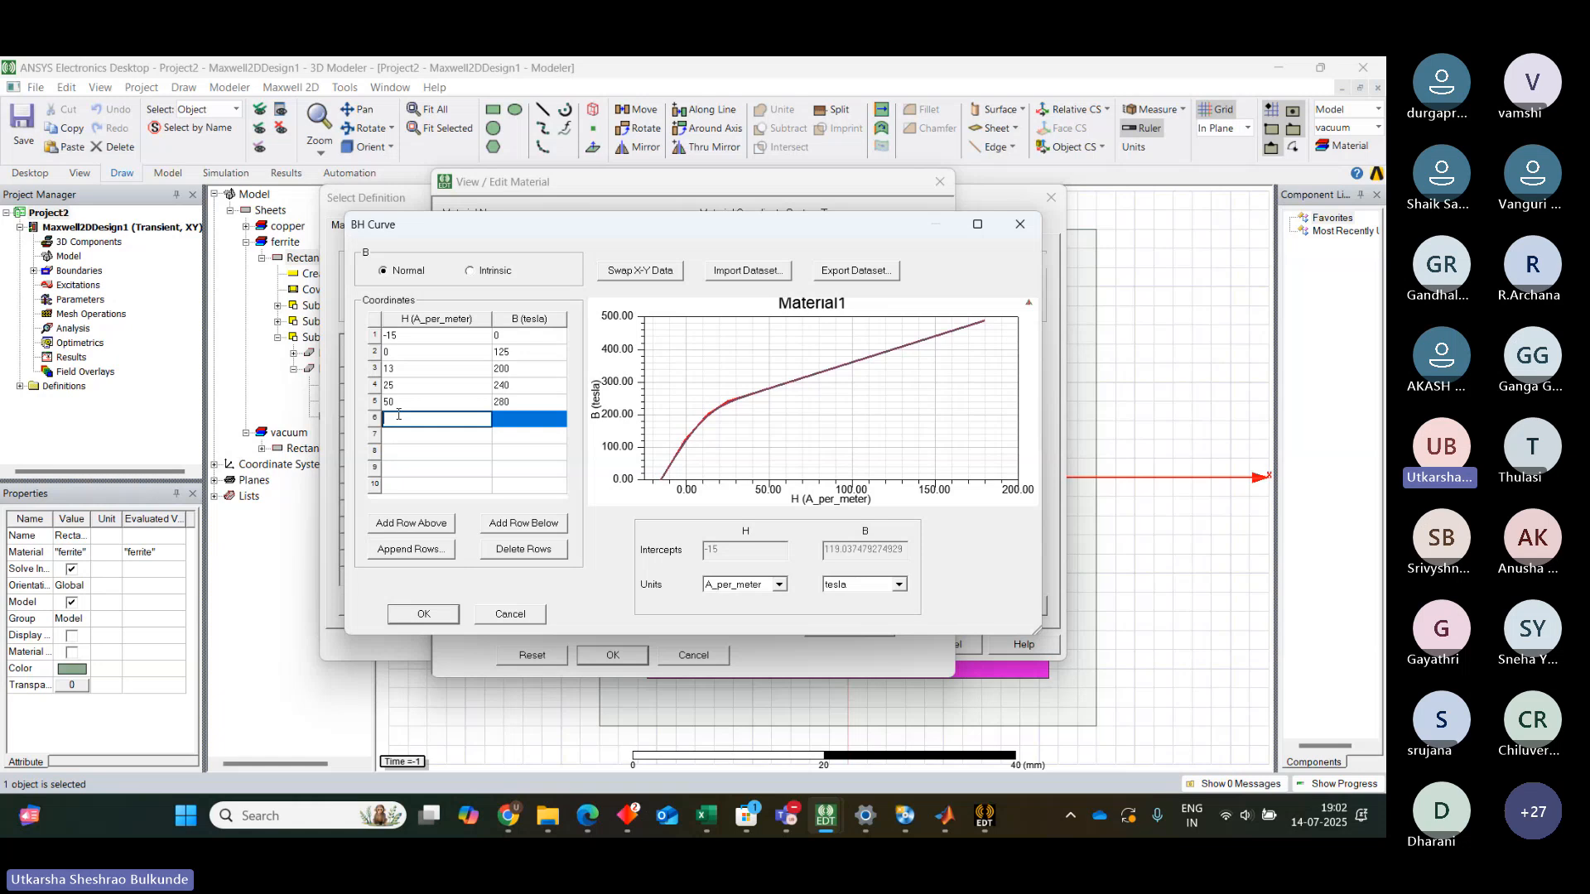
type("75")
left_click(511, 427)
type("310")
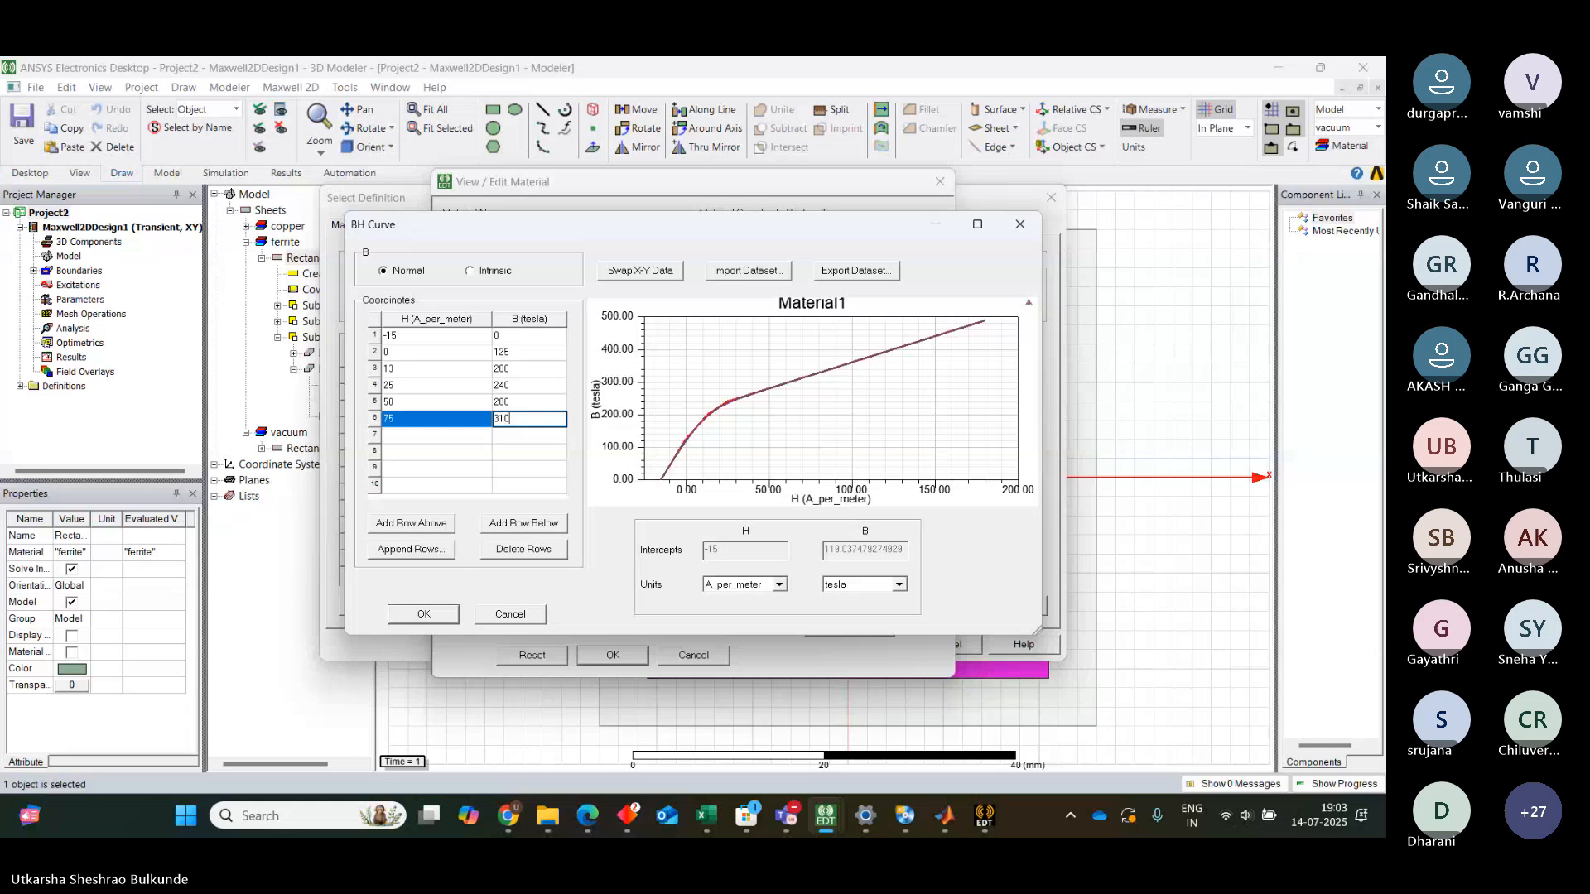
Add B-H points H 100 / B 320 and H 125 / B 335
left_click(423, 438)
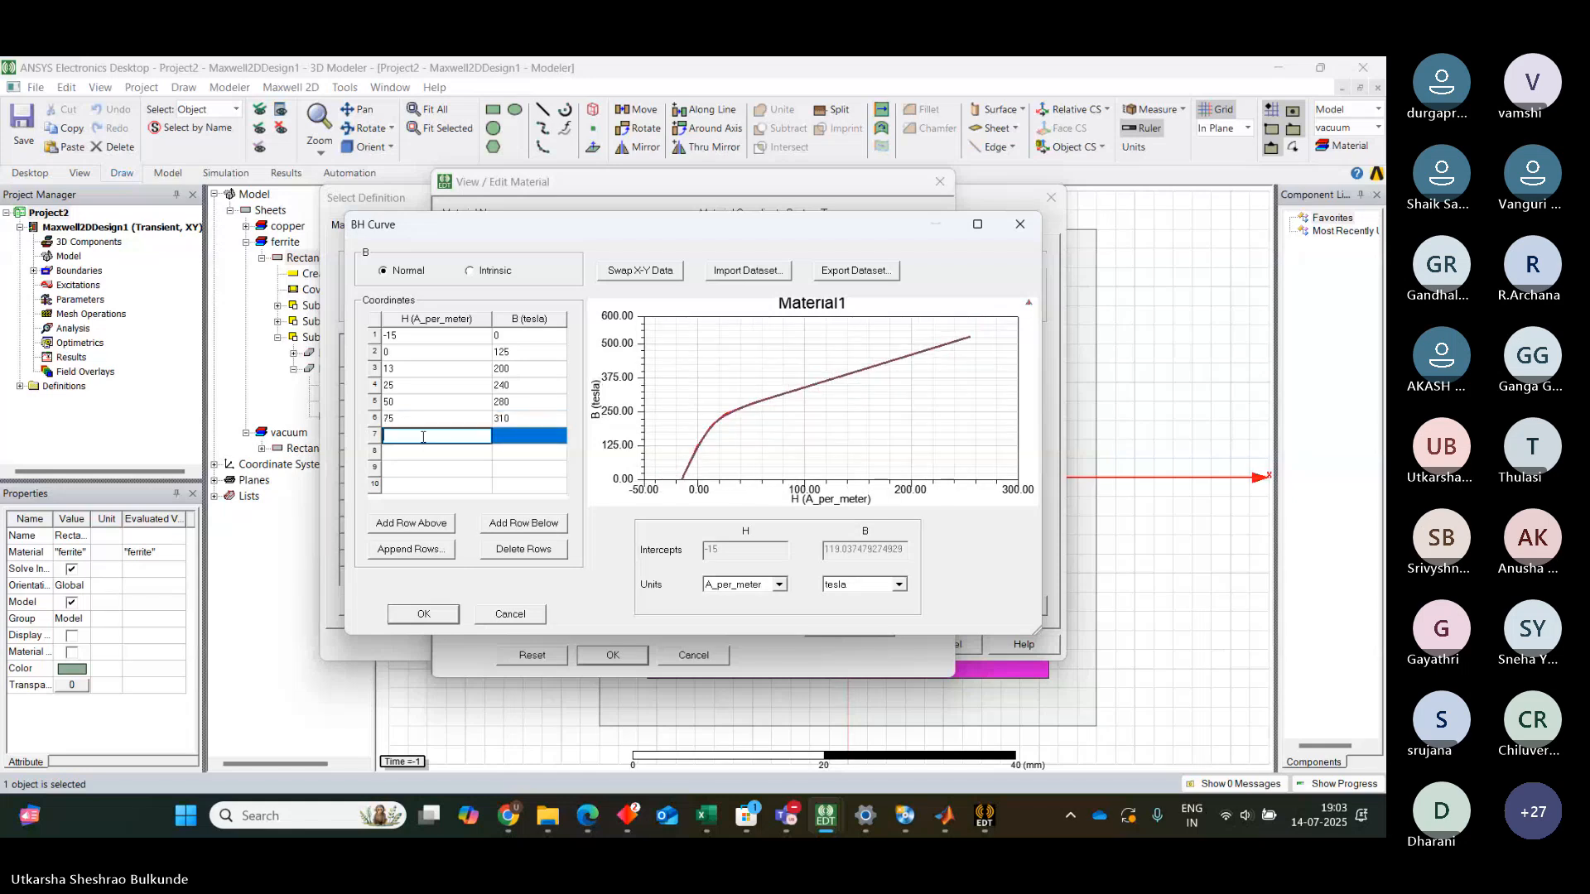
type("100")
left_click(509, 433)
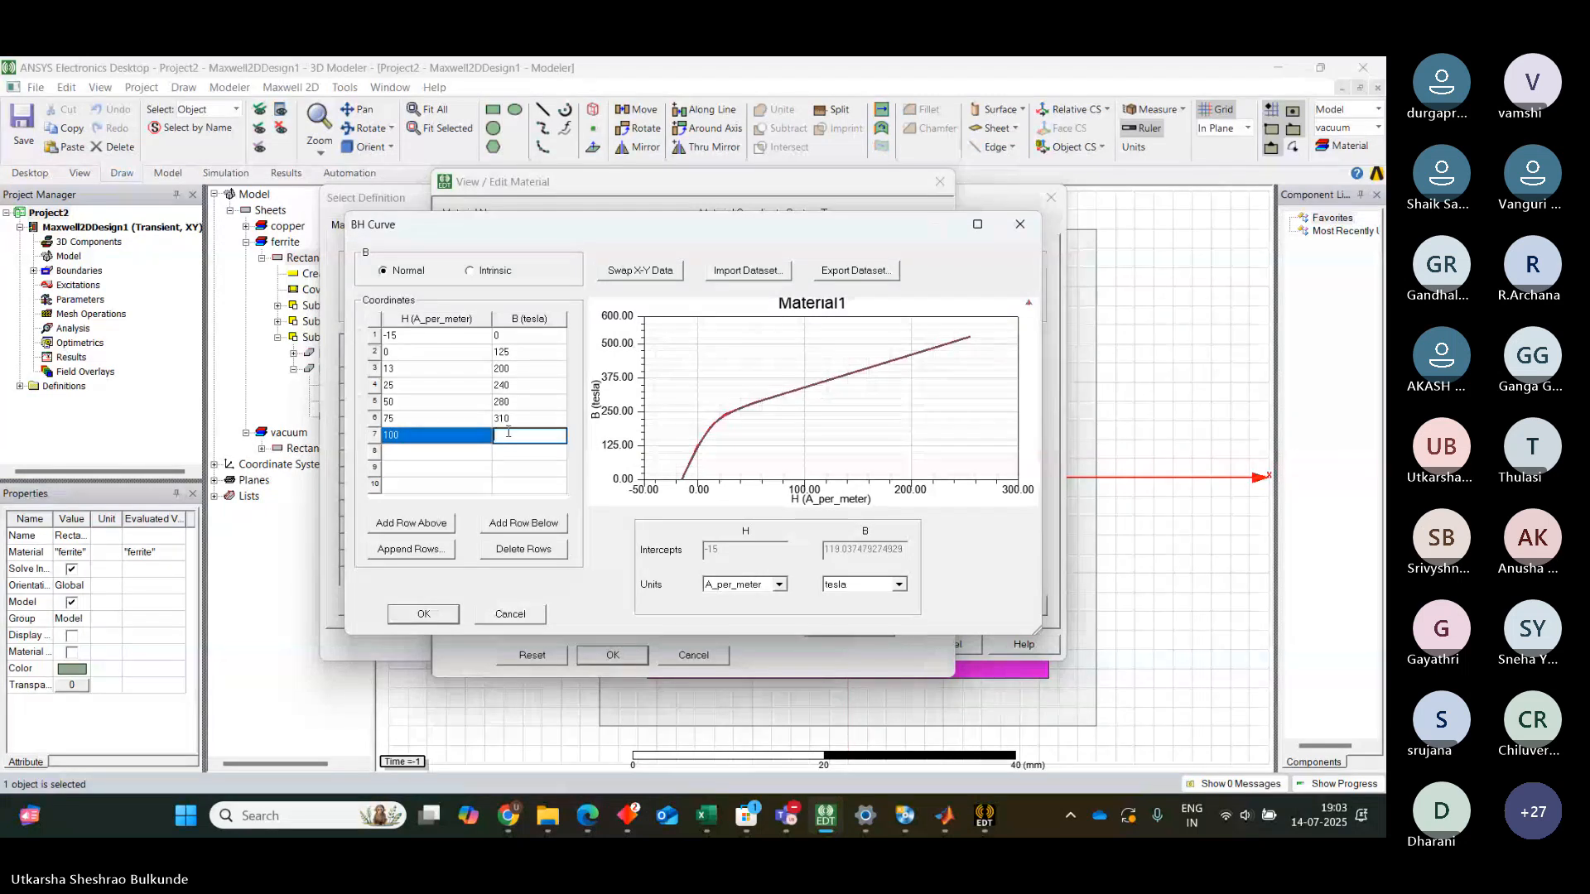
type("320")
left_click(427, 450)
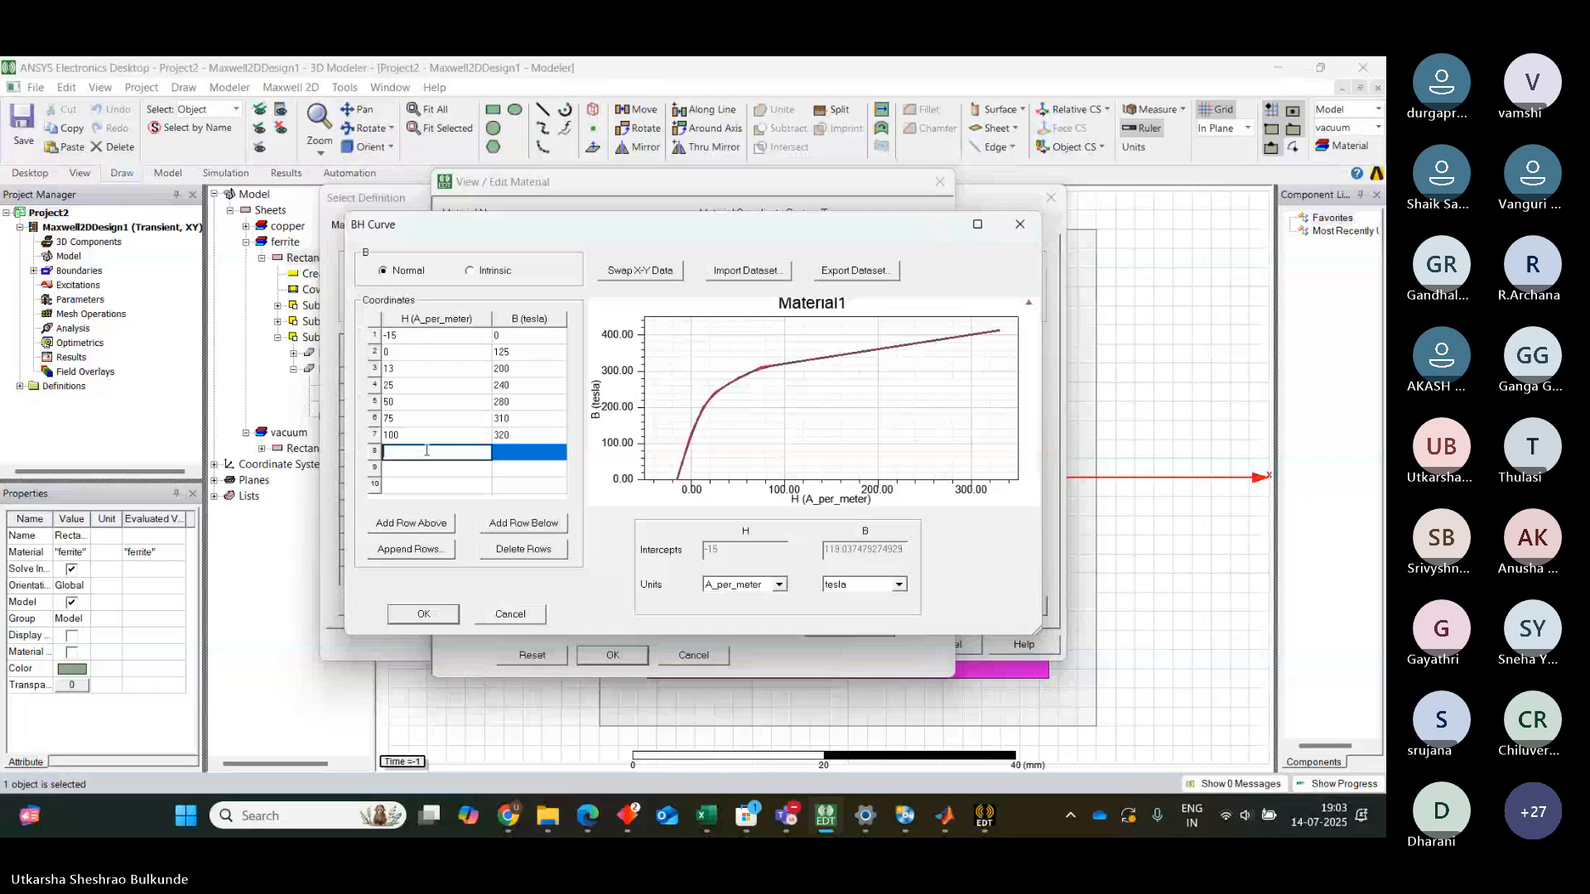
type("125")
left_click(518, 451)
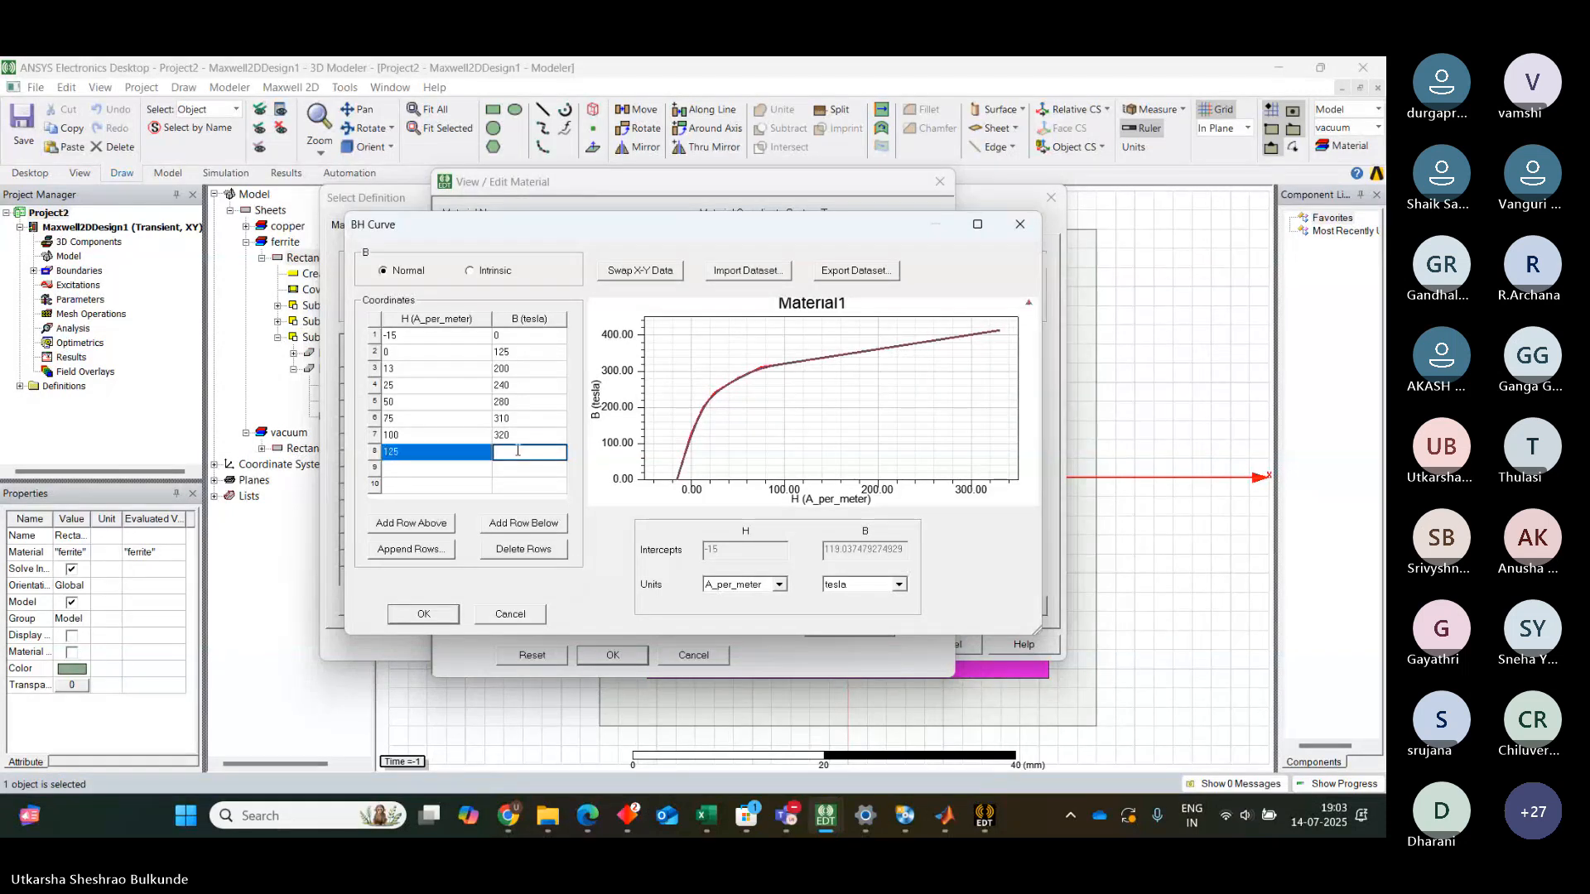
type("335")
Add the final B-H points H 150 / B 340 and H 250 / B 342
left_click(458, 470)
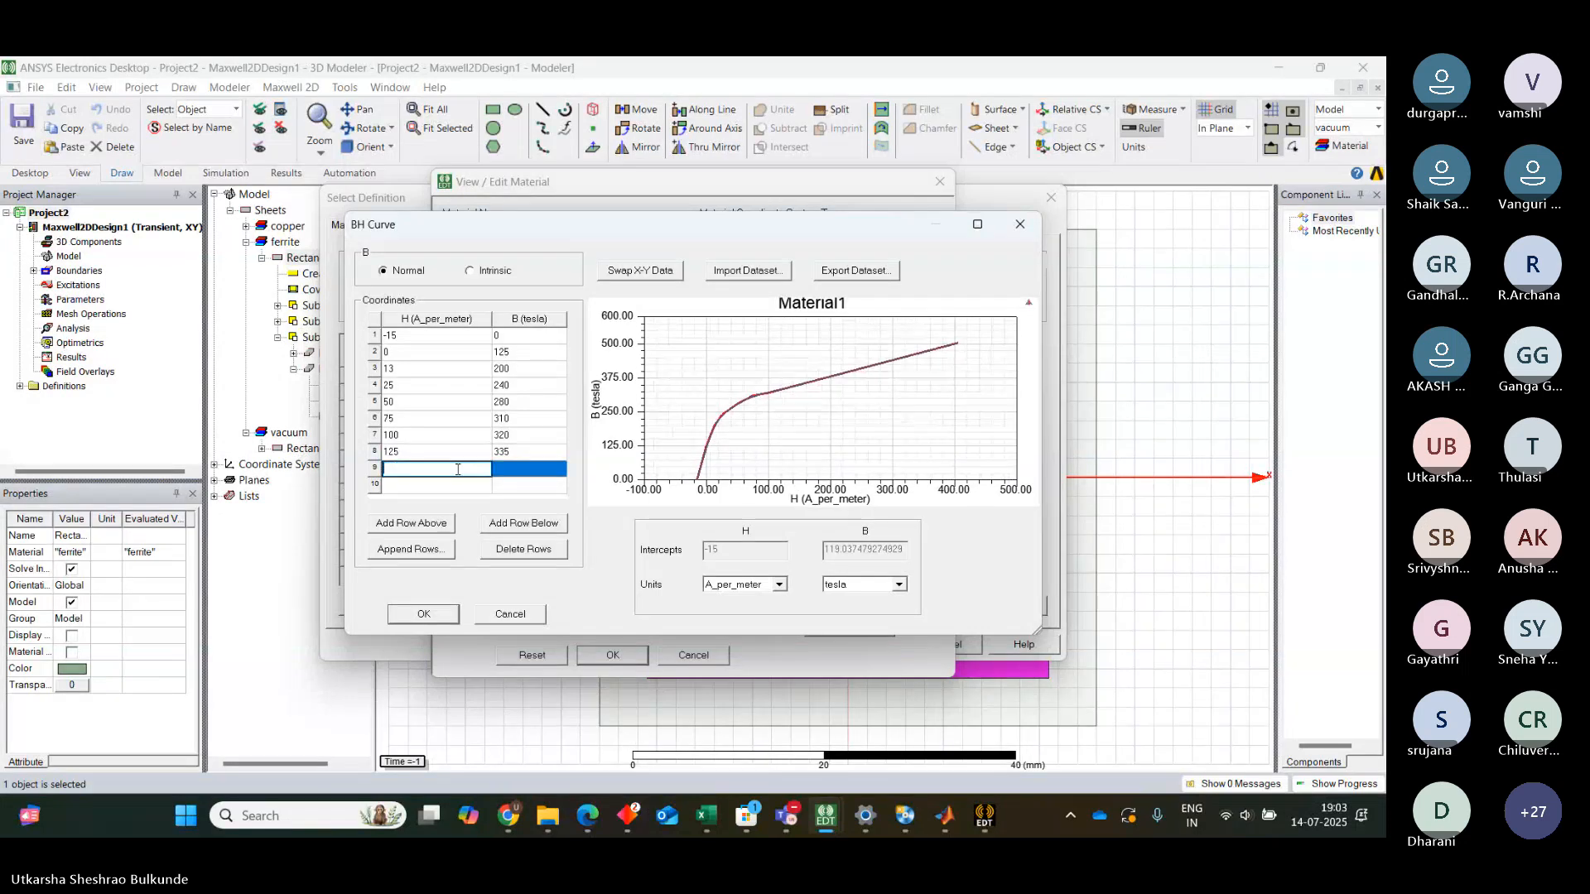
type("150")
left_click(541, 469)
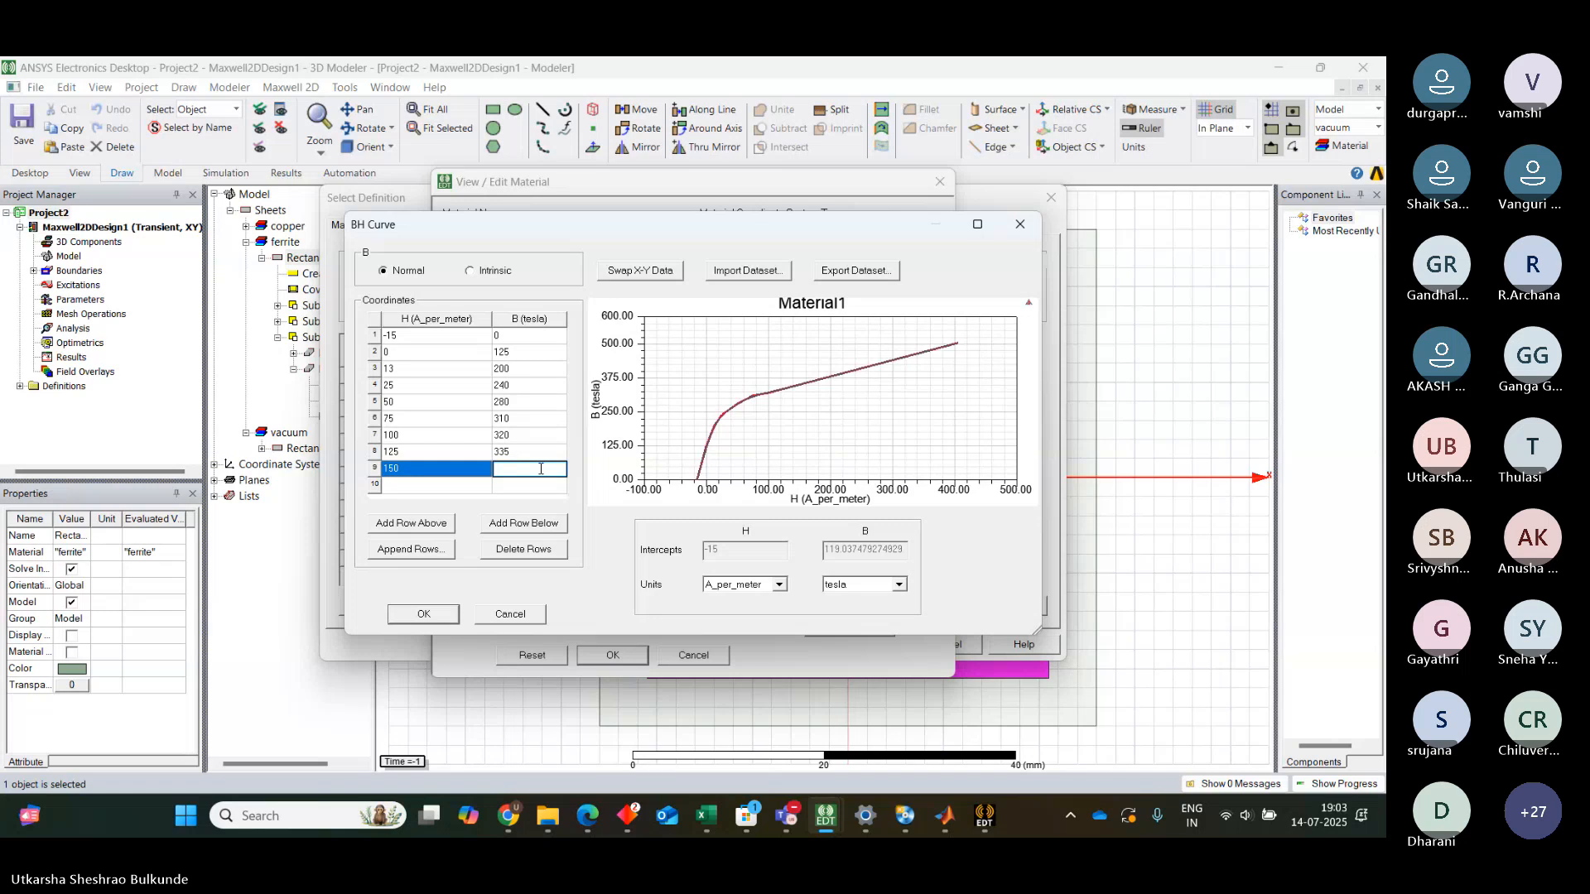
type("340")
left_click(440, 487)
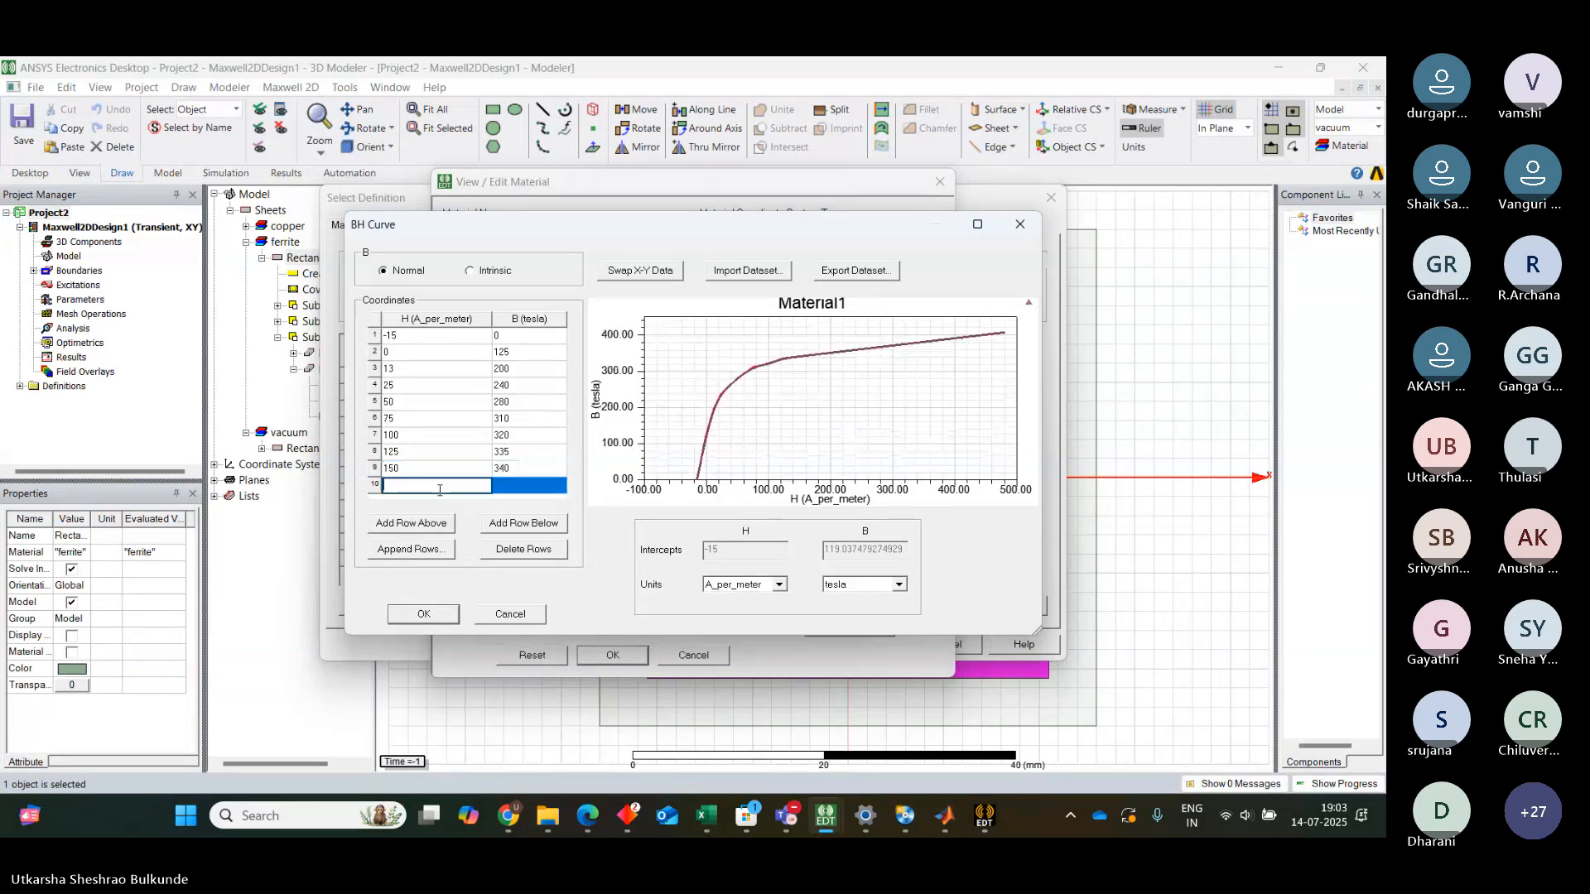
type("250")
left_click(530, 486)
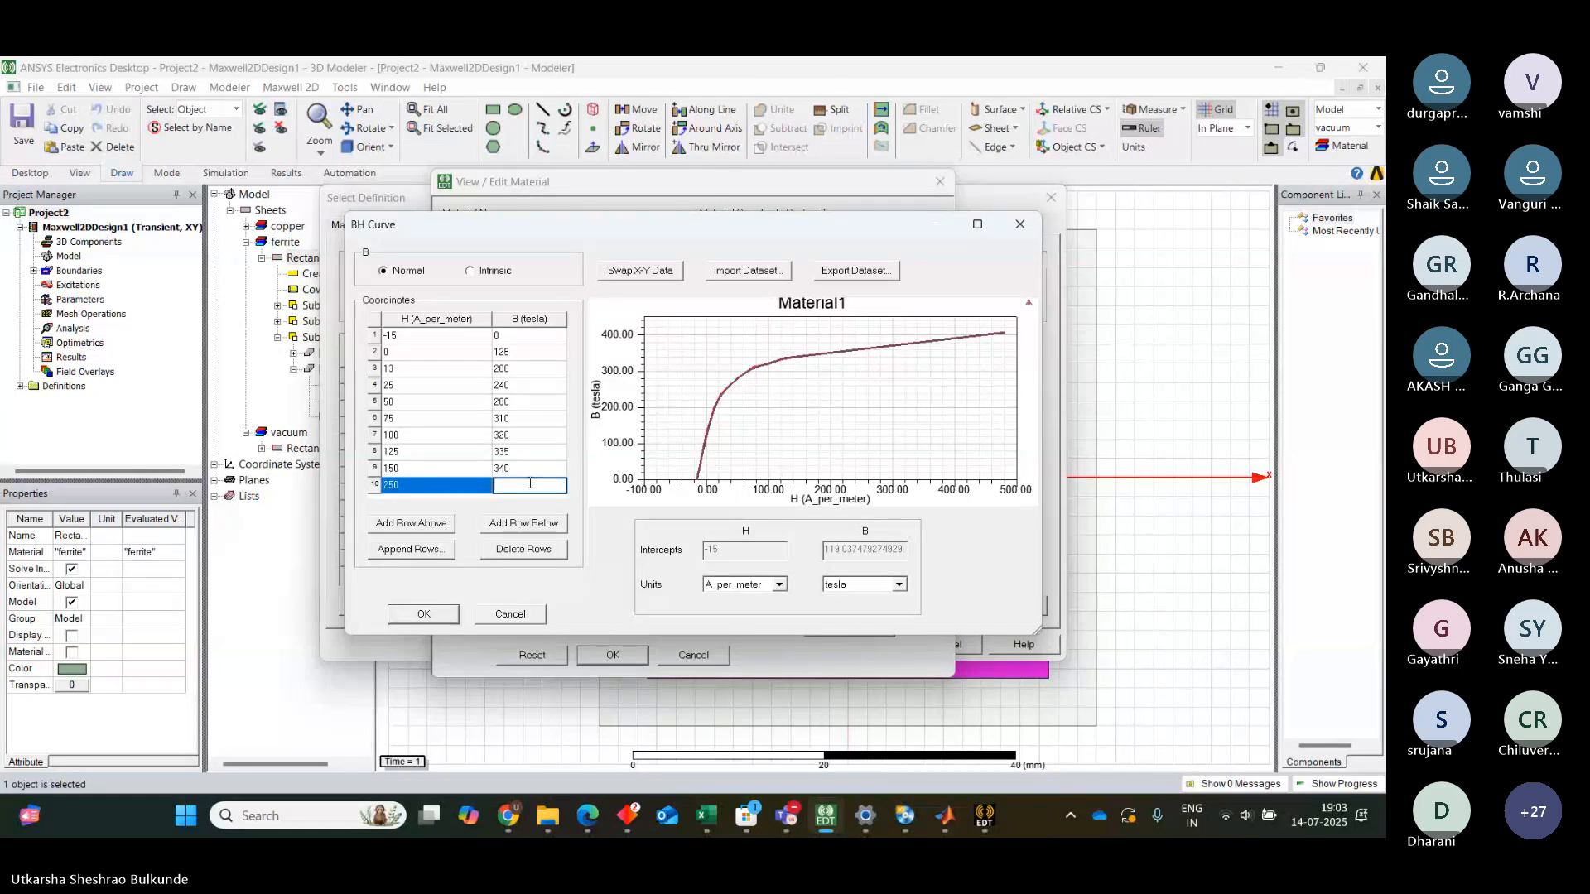
type("342")
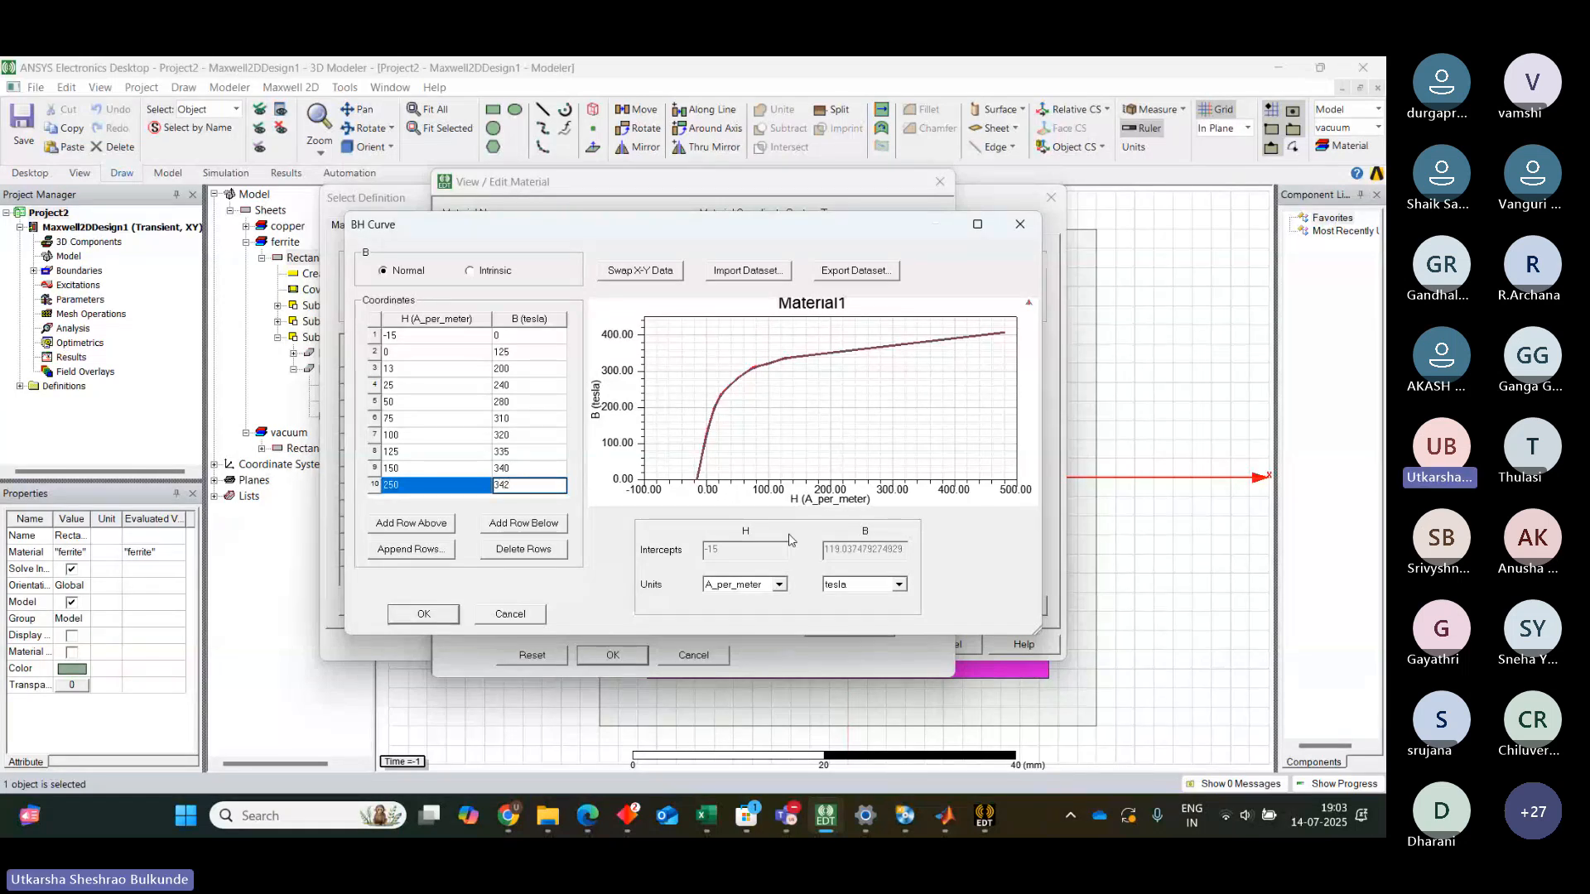
Set the B-H curve's B units to mTesla and accept the curve
left_click(901, 589)
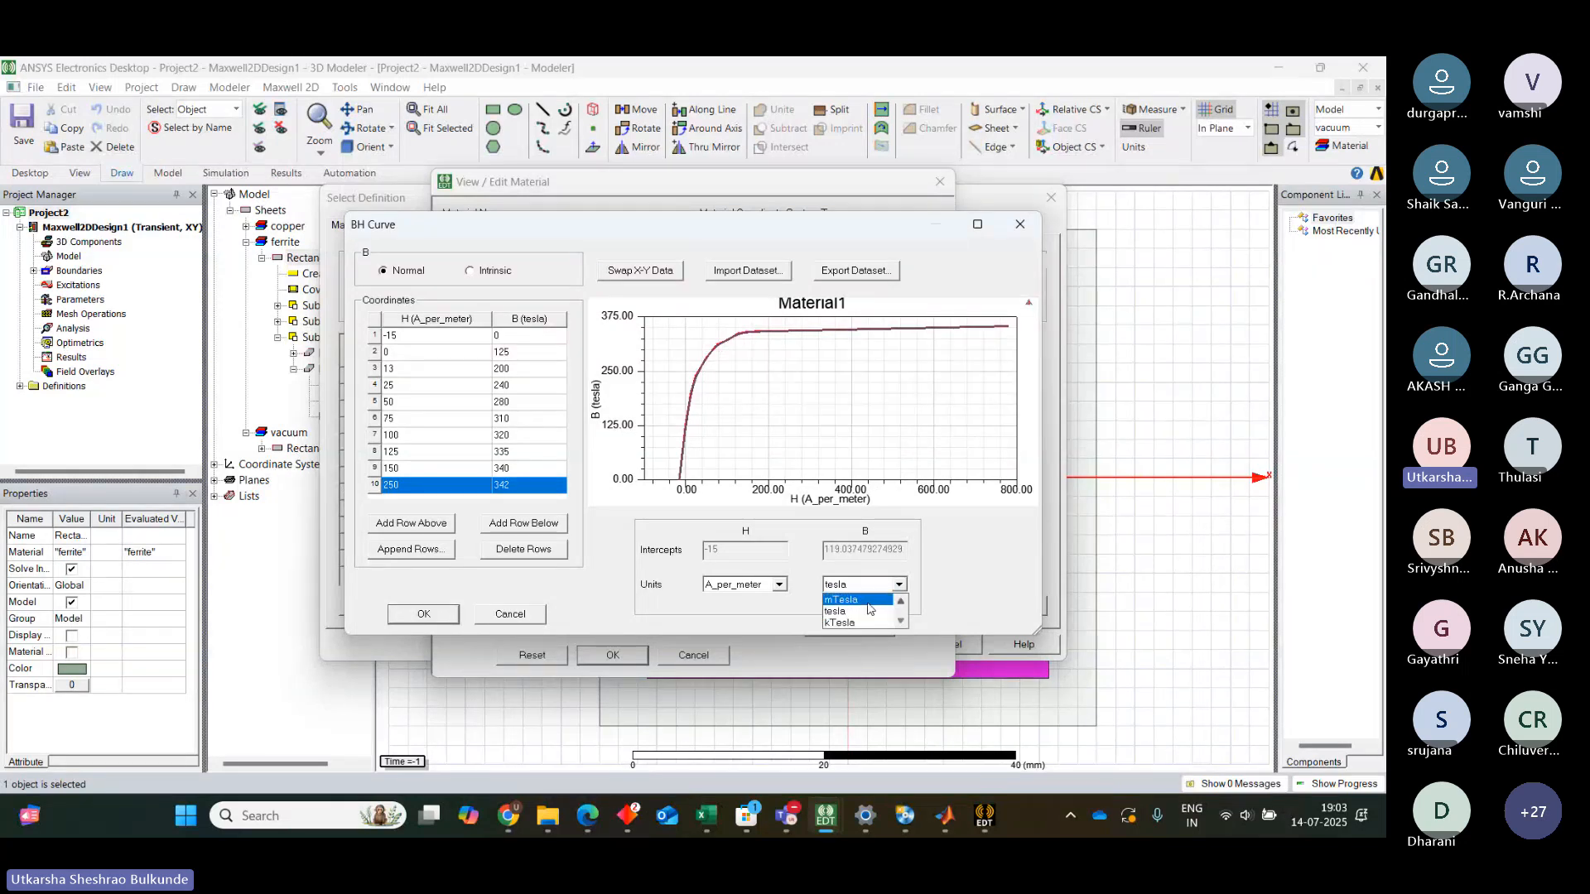
left_click(858, 611)
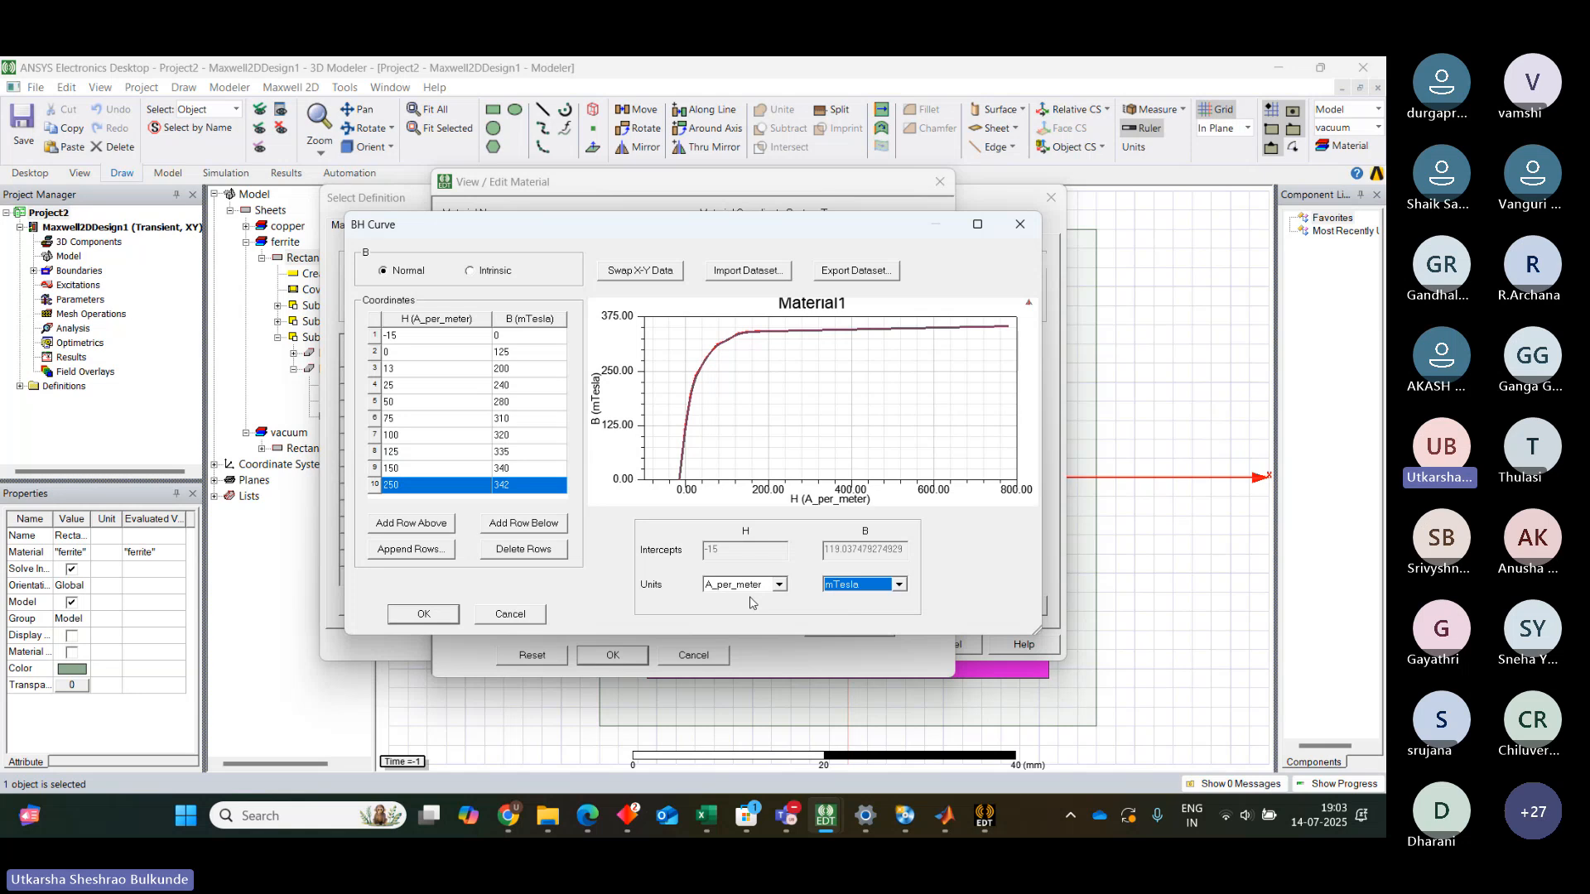
left_click(422, 615)
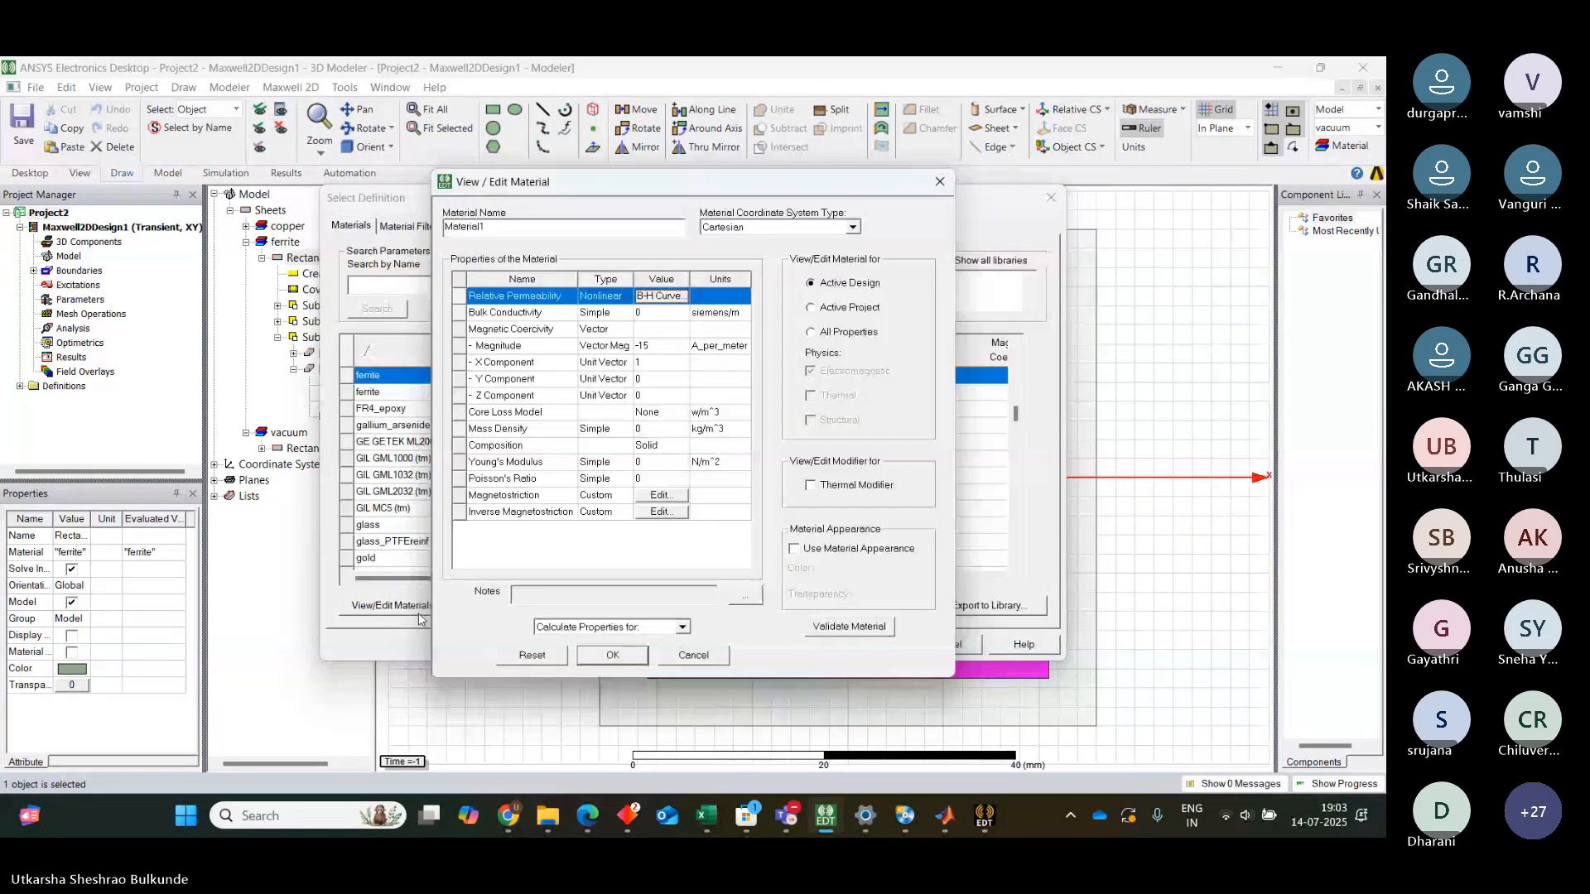
Set the material's core loss model to Power Ferrite with coefficients Cm 12, X 1.3 and Y 2.55
left_click(658, 419)
left_click(659, 421)
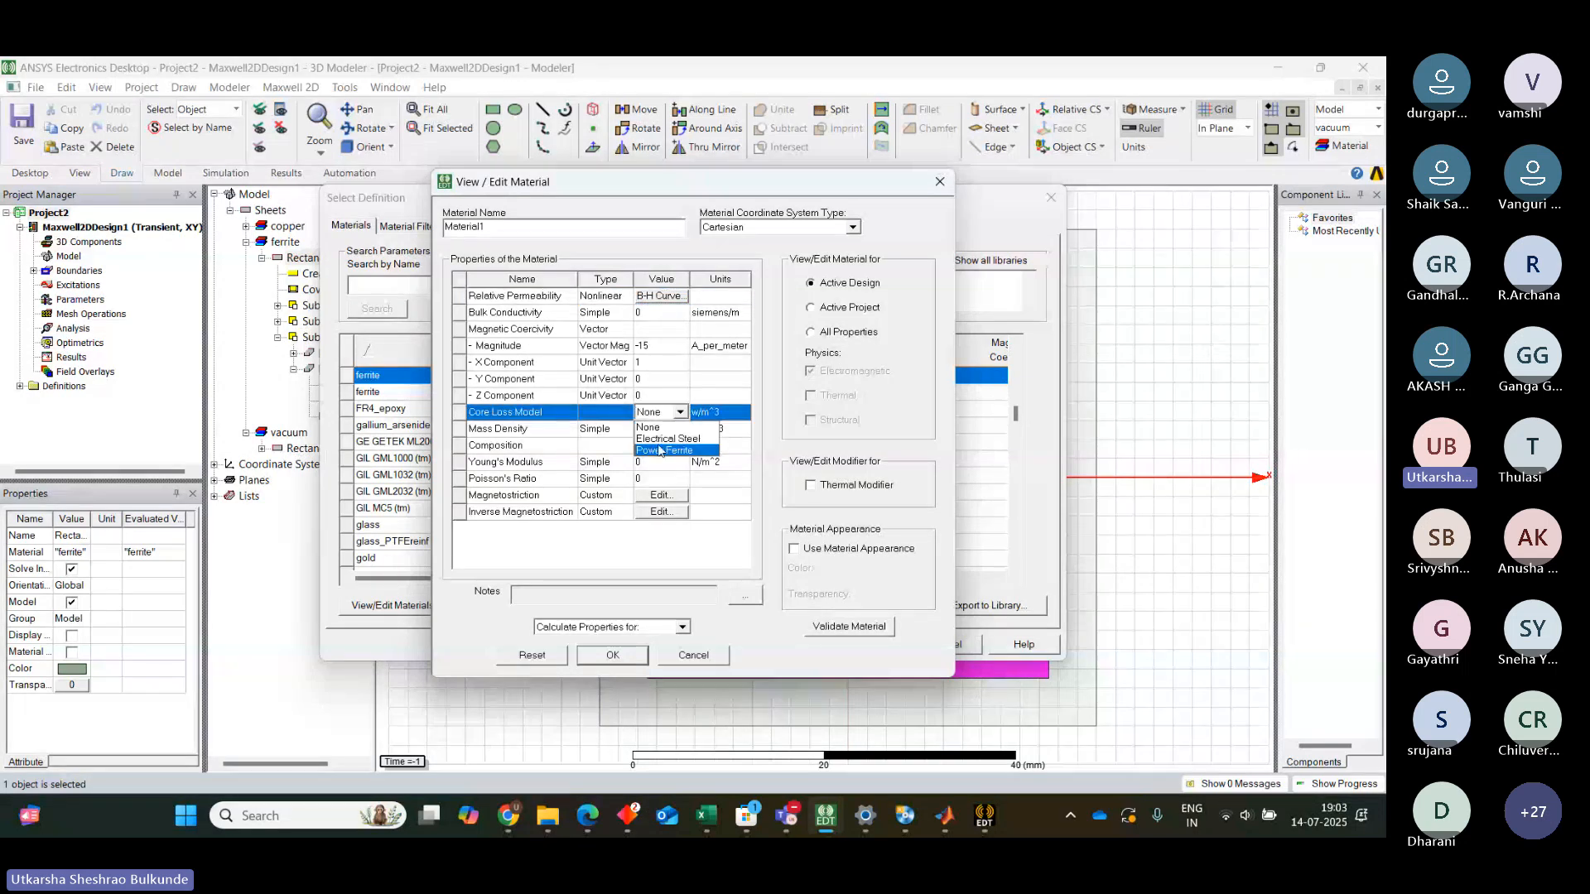
left_click(660, 452)
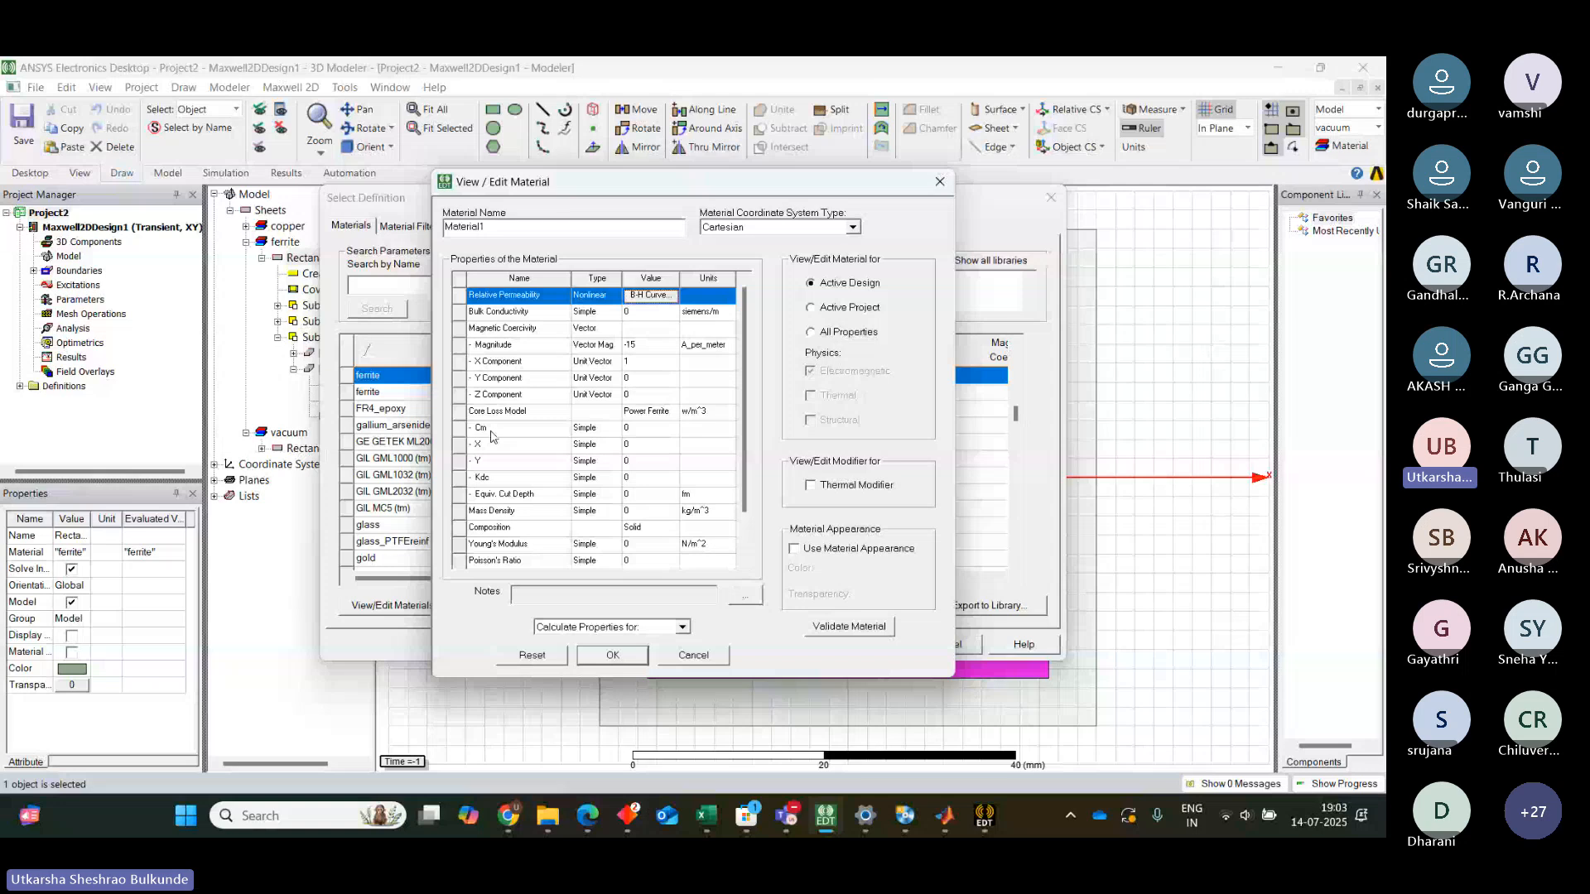
left_click(639, 431)
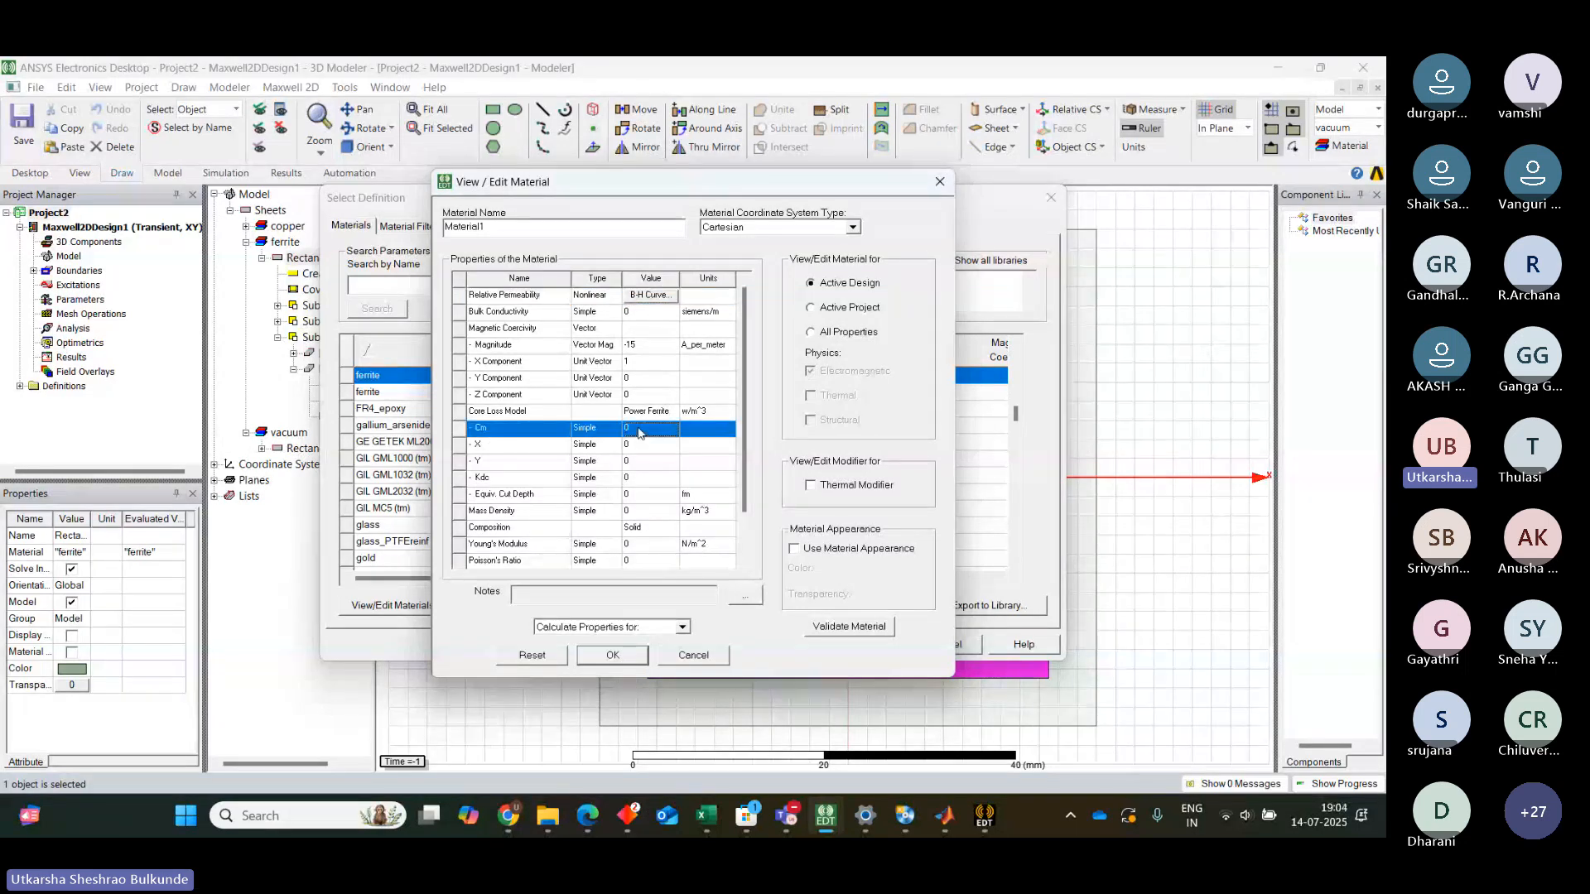
left_click(639, 430)
type("12")
left_click(630, 447)
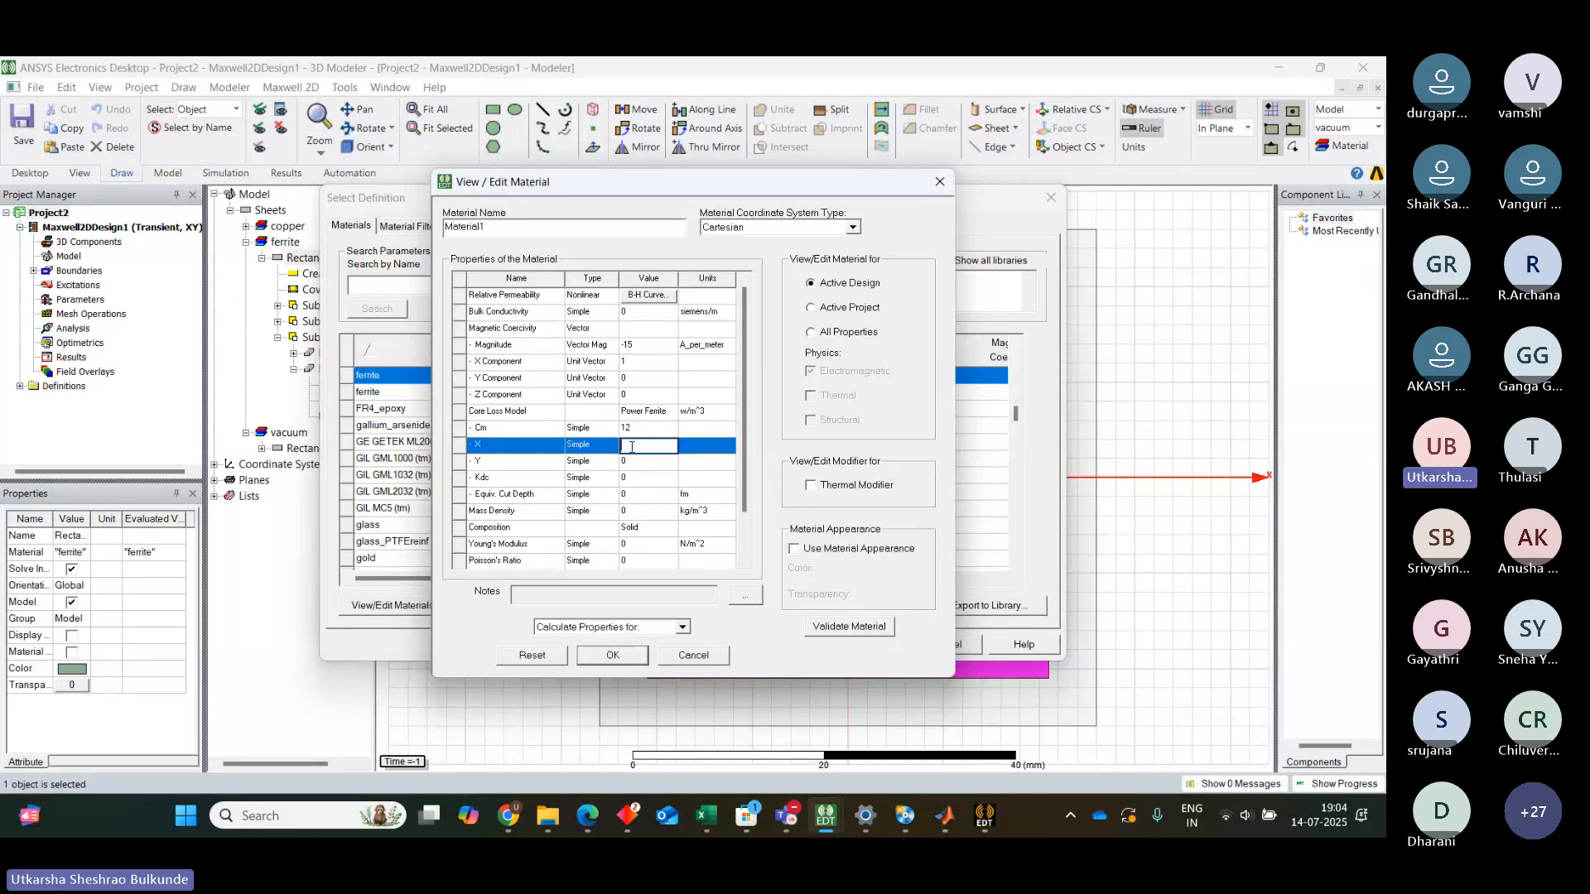
type("1.3")
left_click(628, 462)
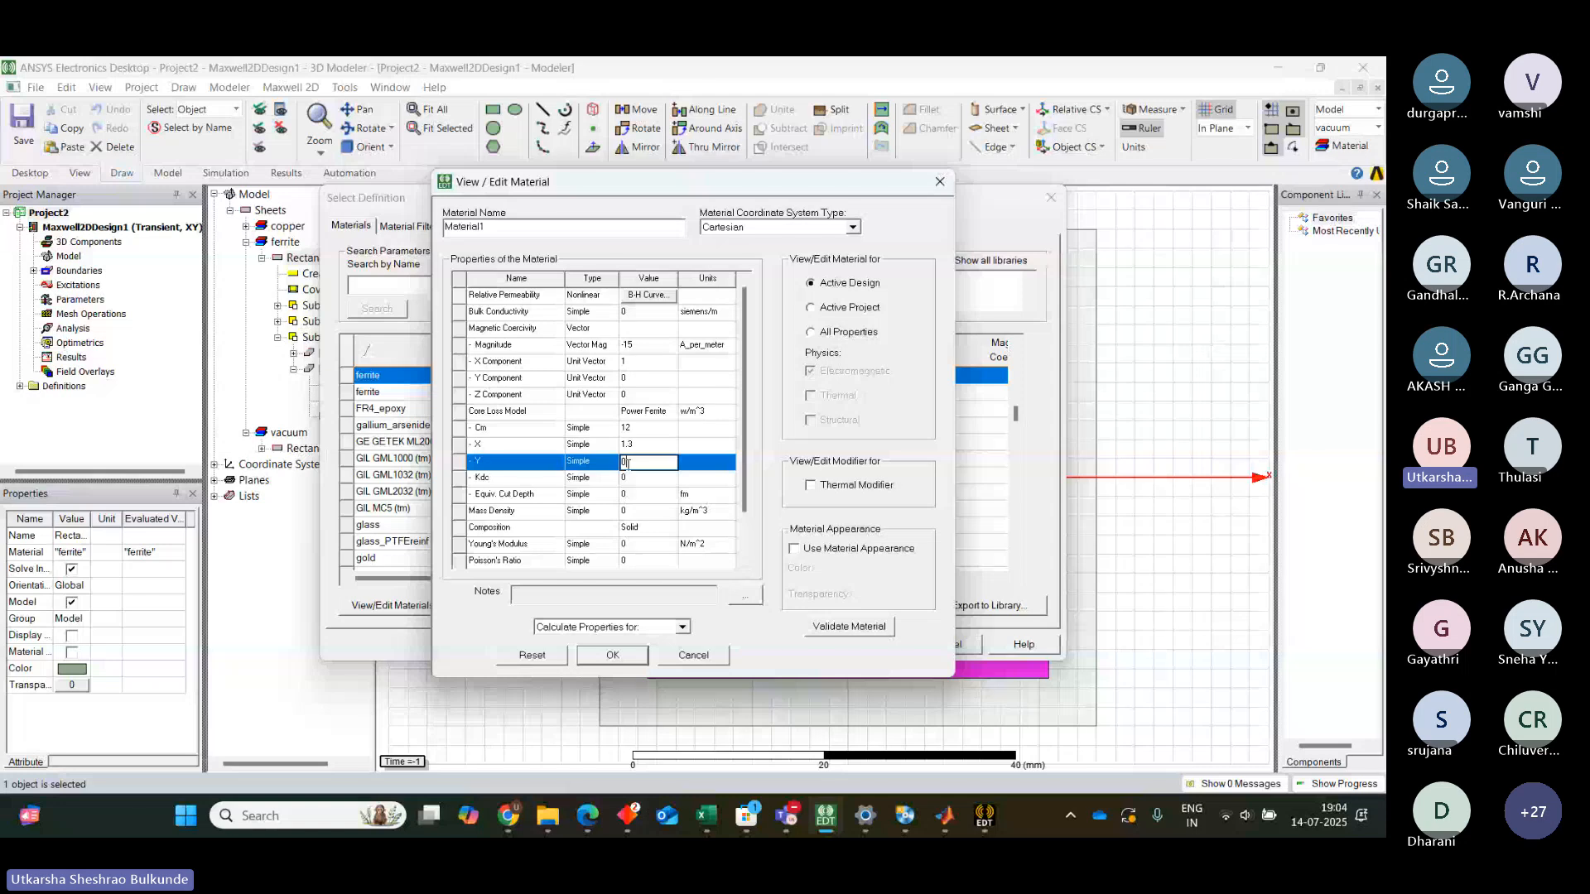
type("2.55")
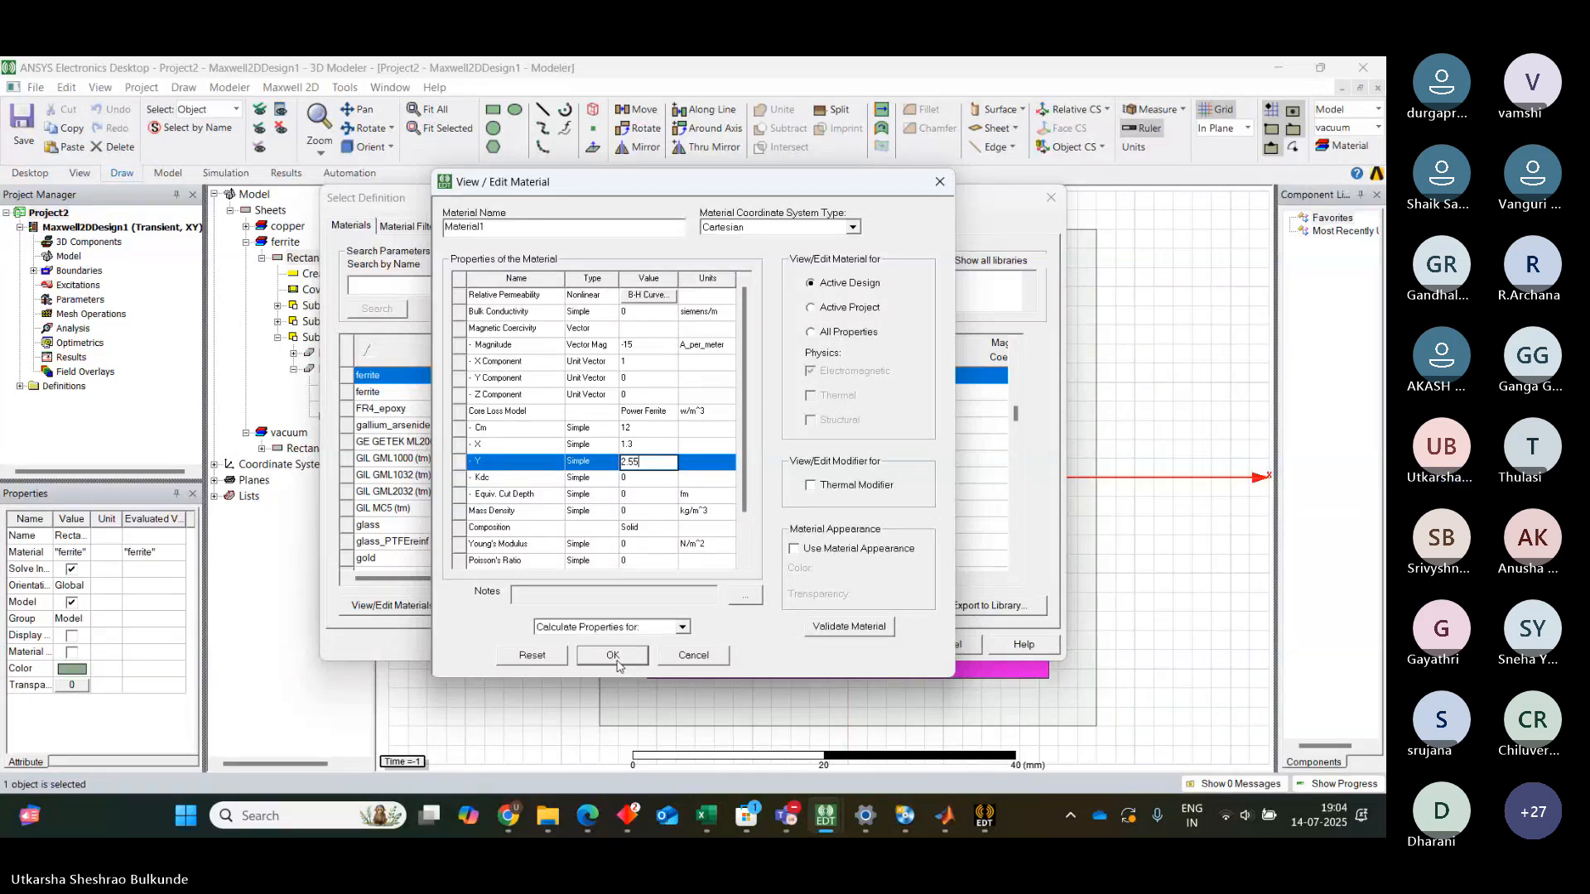
Name the material 3C85 and assign it to the selected core rectangle
left_click(492, 226)
key("BackSpace")
key("BackSpace")
key("BackSpace")
key("BackSpace")
key("BackSpace")
key("BackSpace")
key("BackSpace")
key("BackSpace")
key("BackSpace")
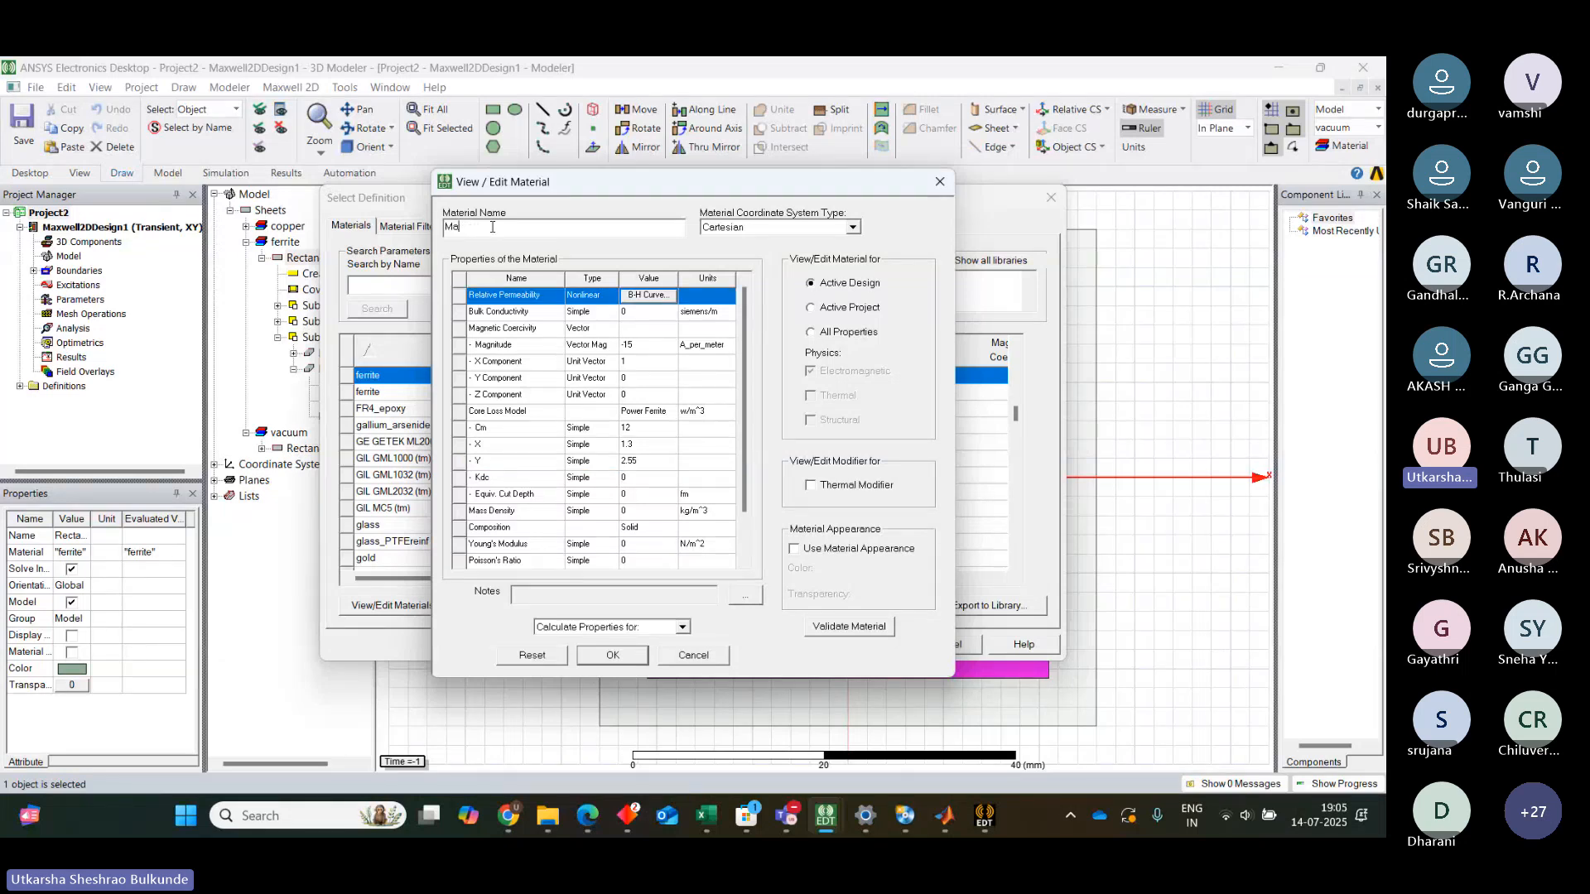
type("3C8")
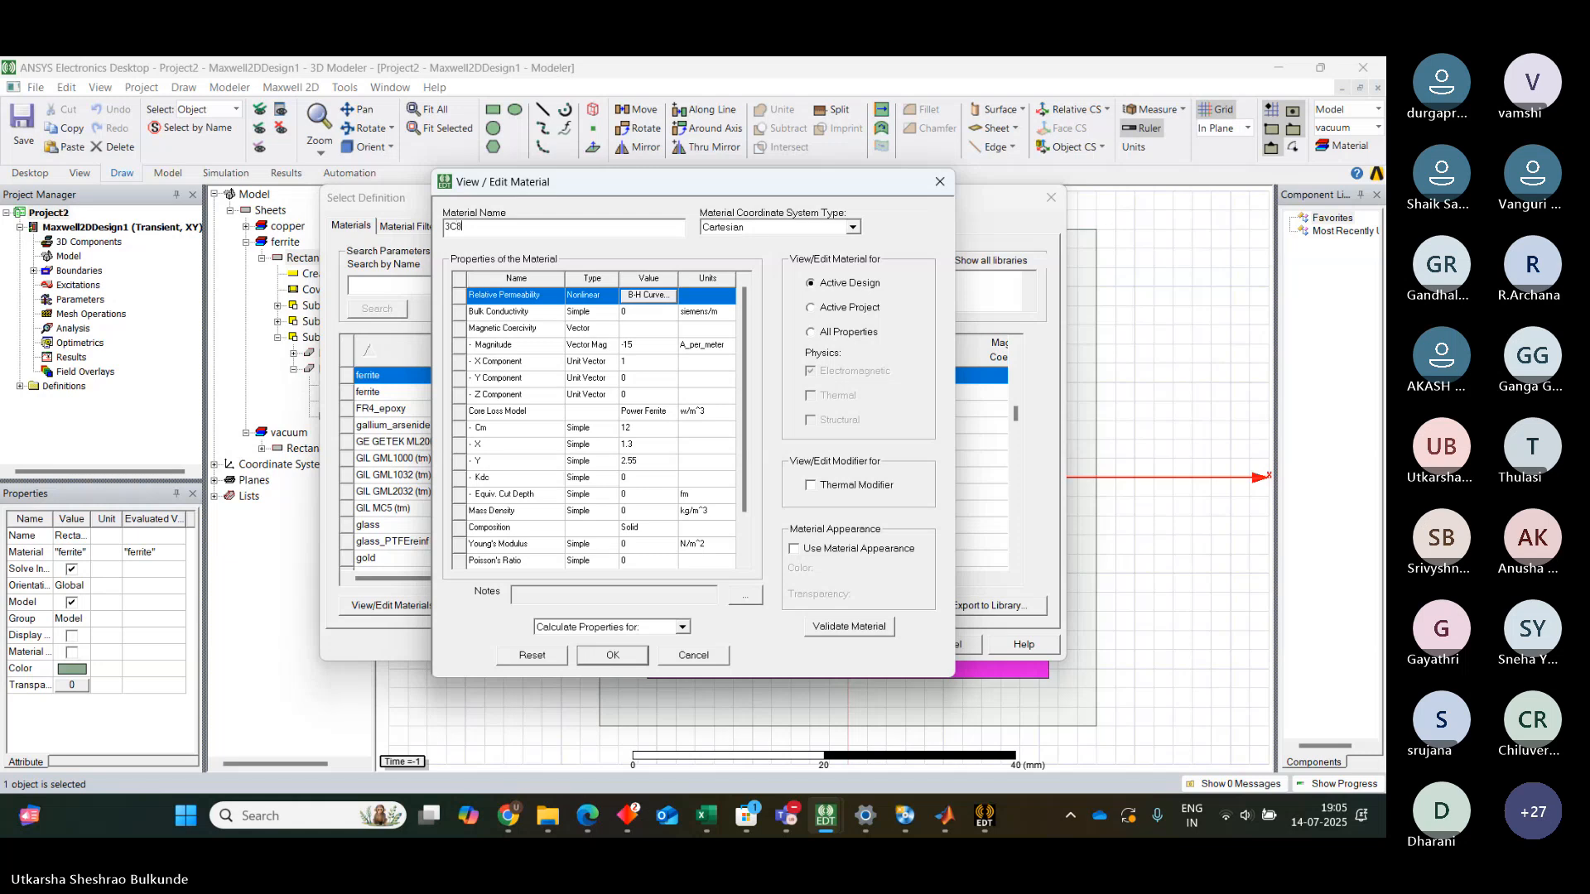
type("5")
left_click(613, 655)
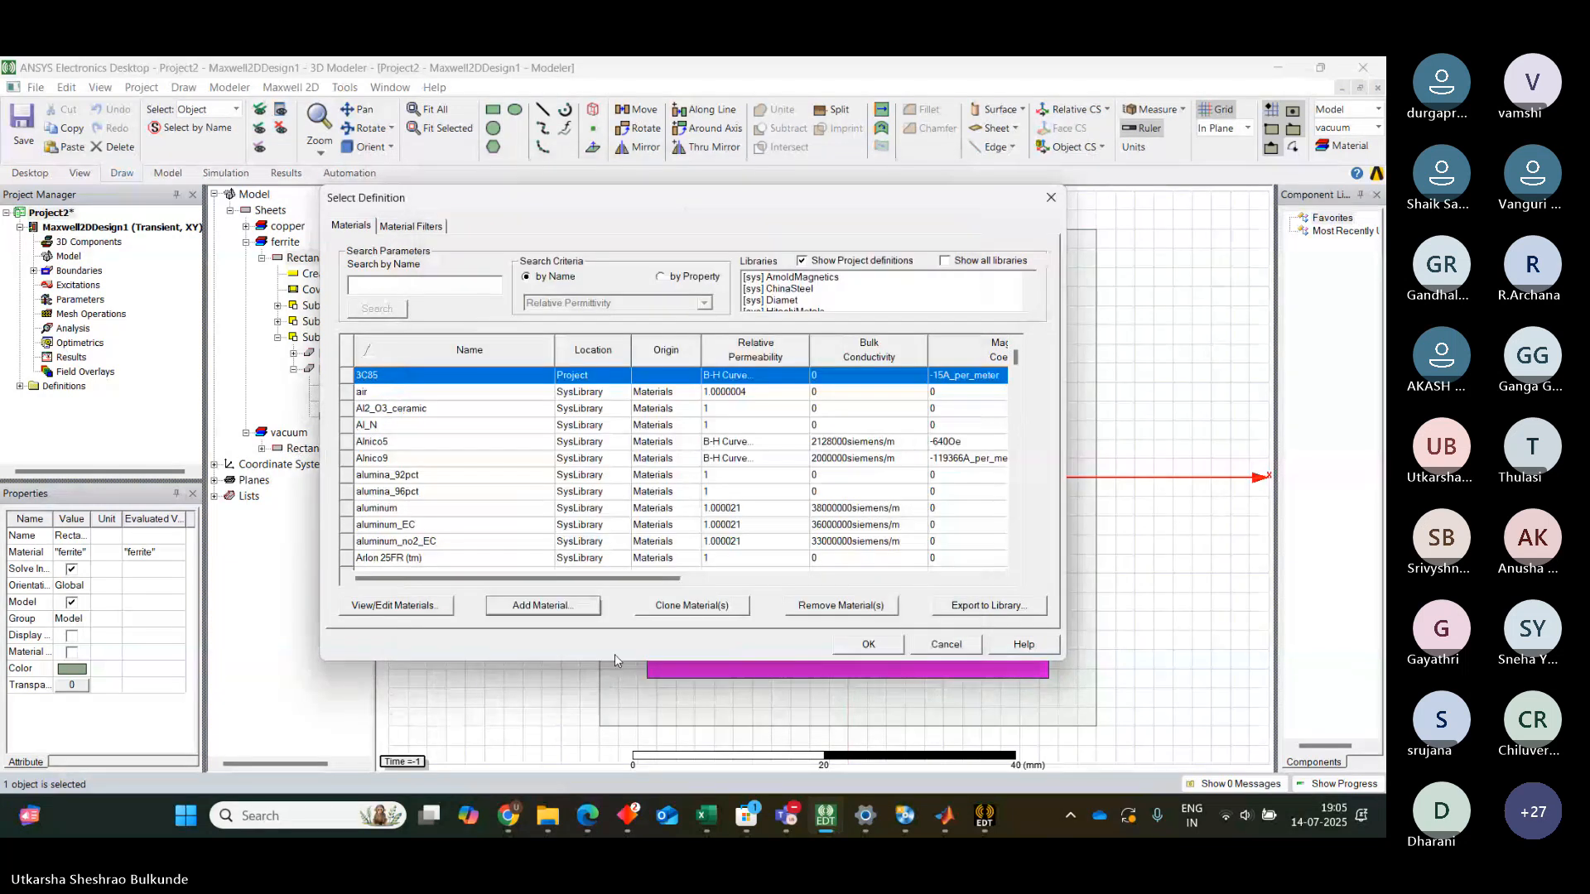
left_click(871, 646)
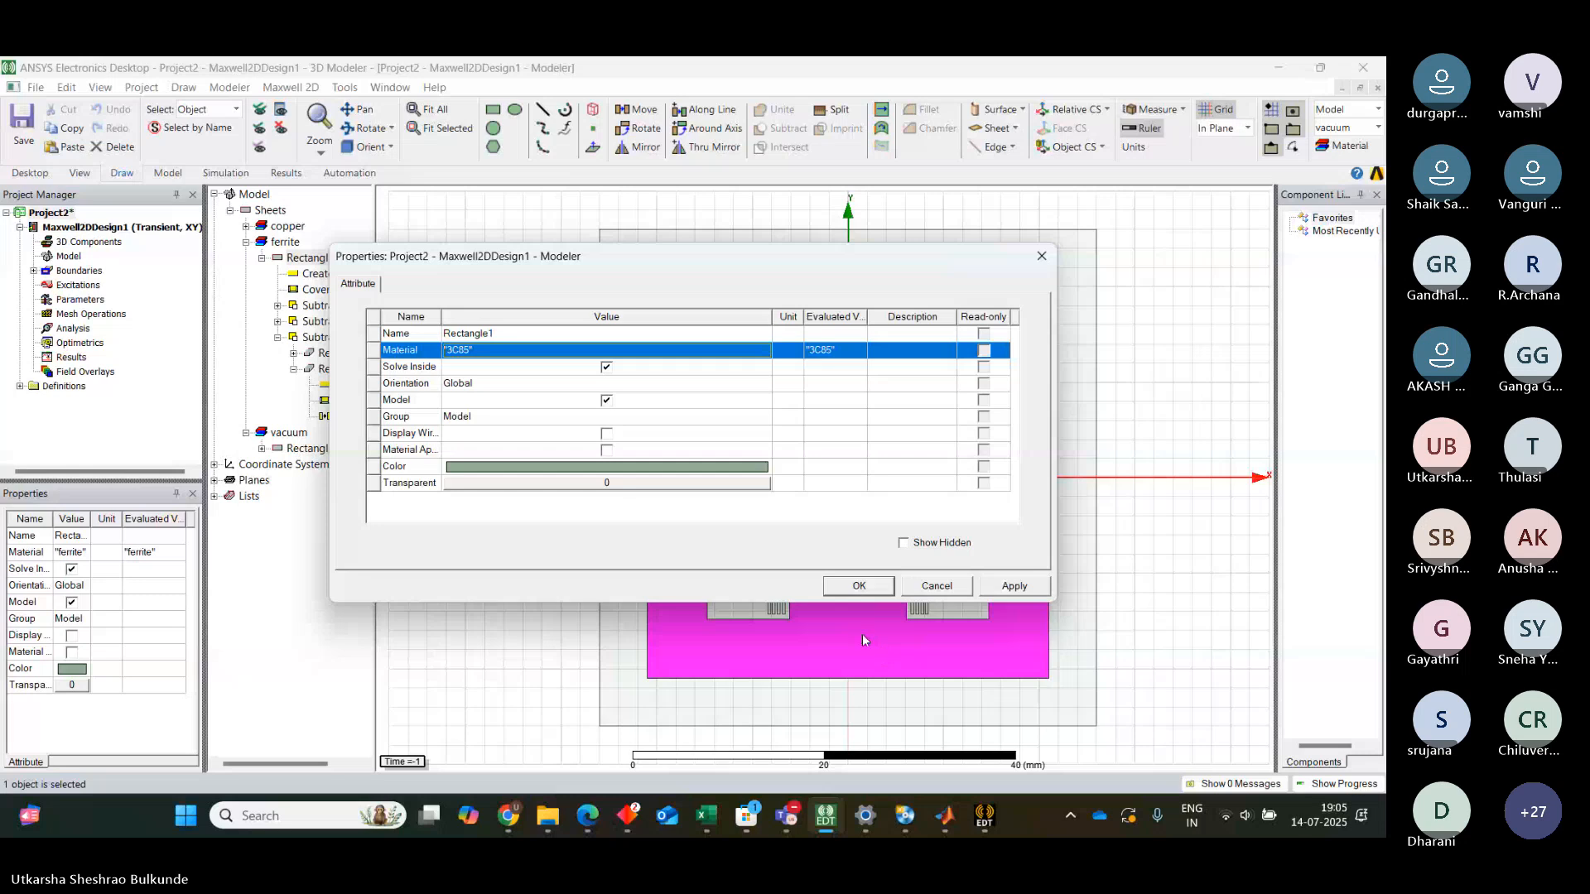
left_click(865, 594)
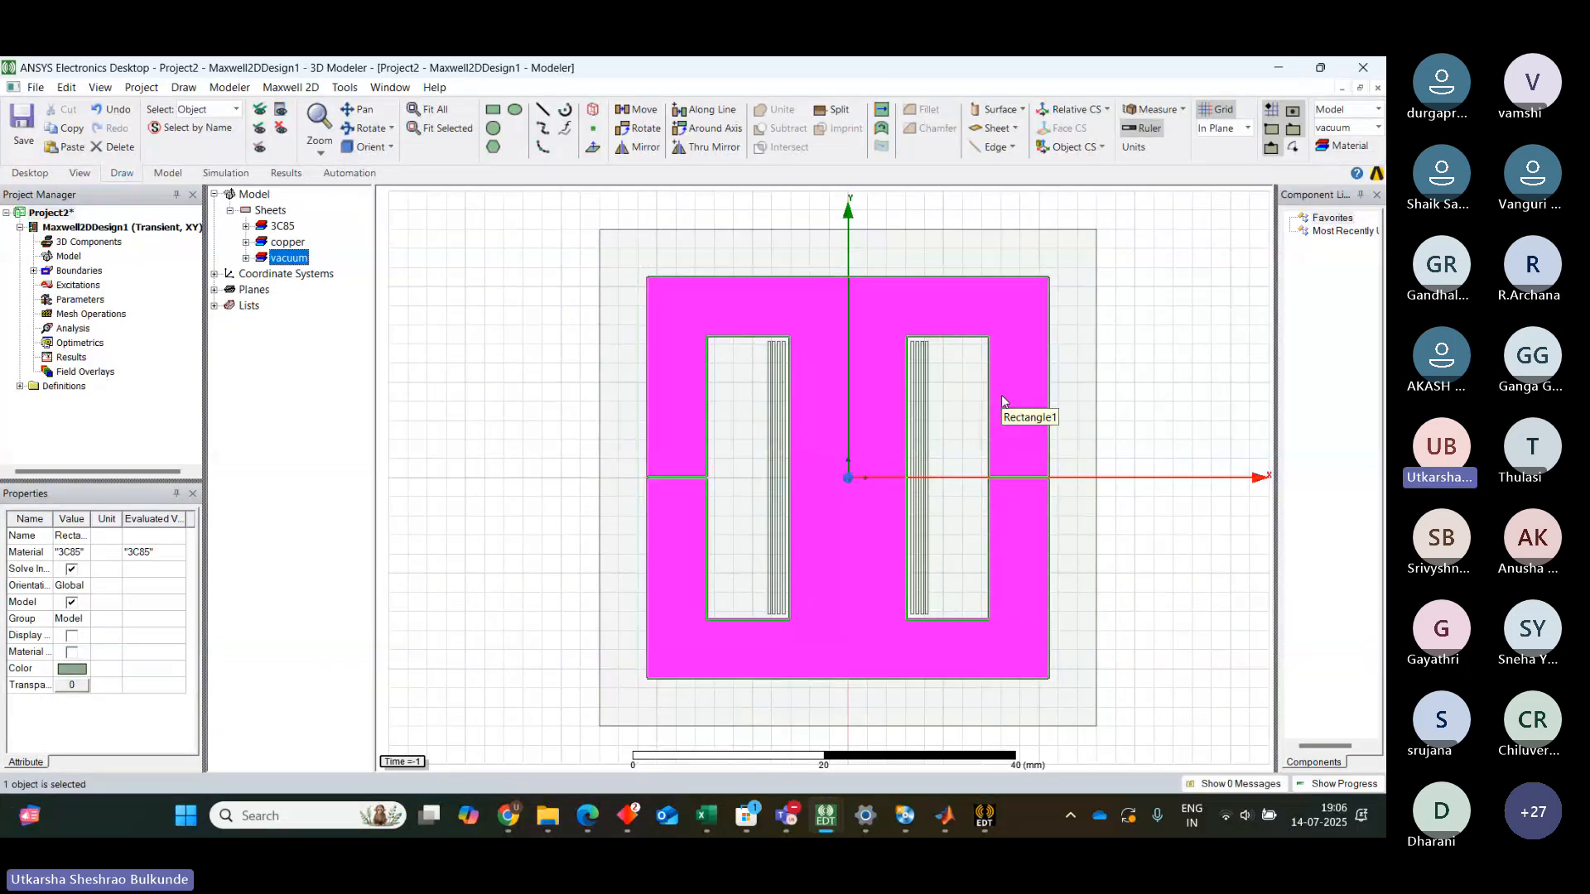
Add a solid current winding with current 10*sin(2*3.14*10000*time) mA
left_click(74, 285)
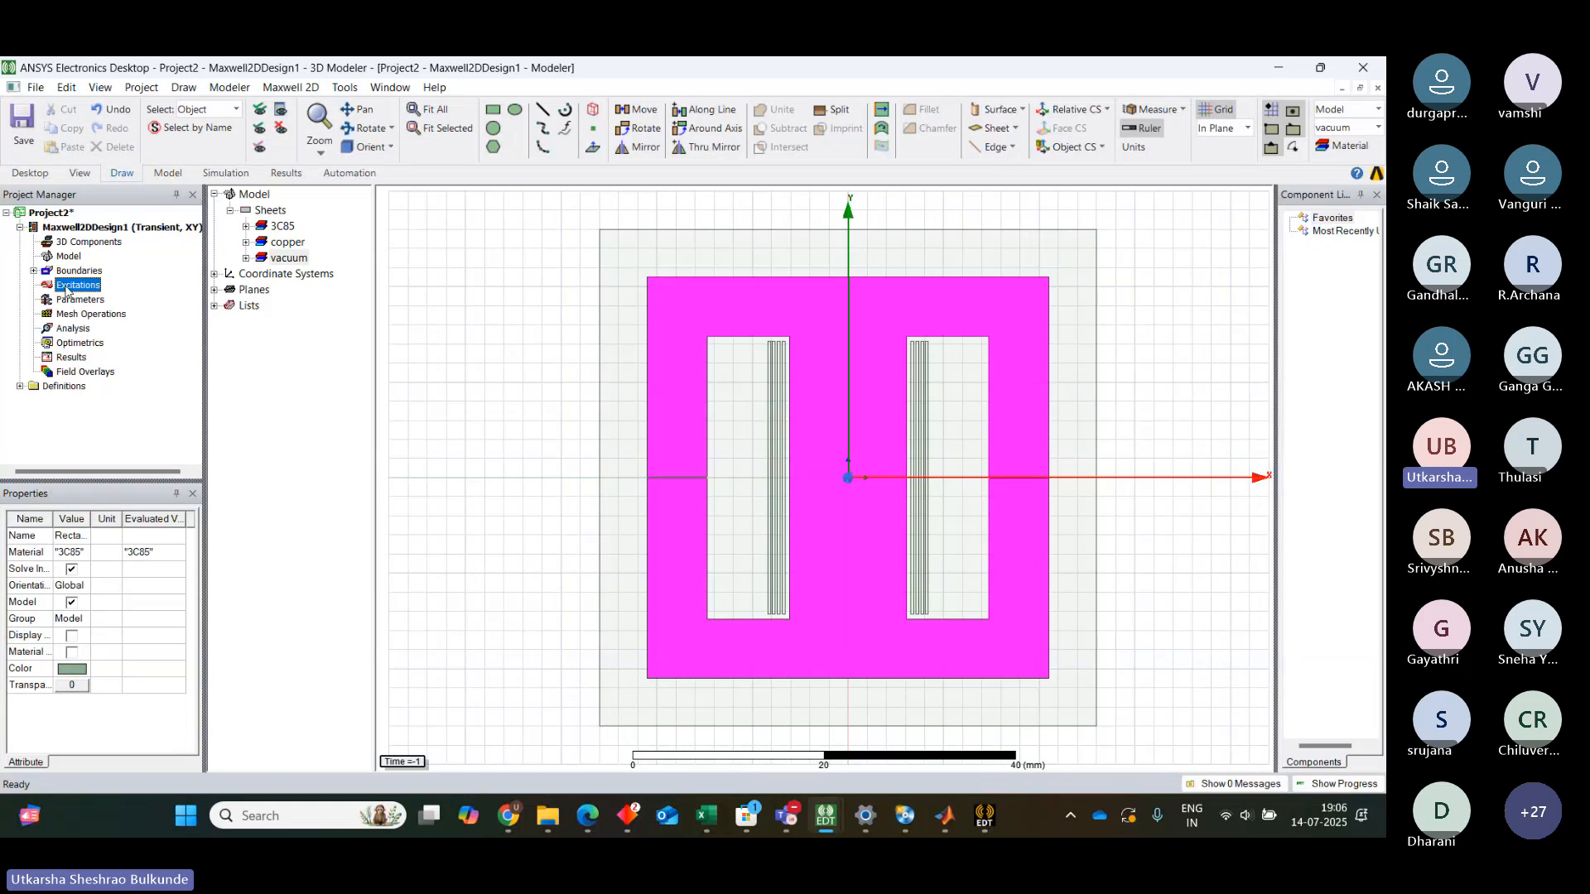
right_click(67, 290)
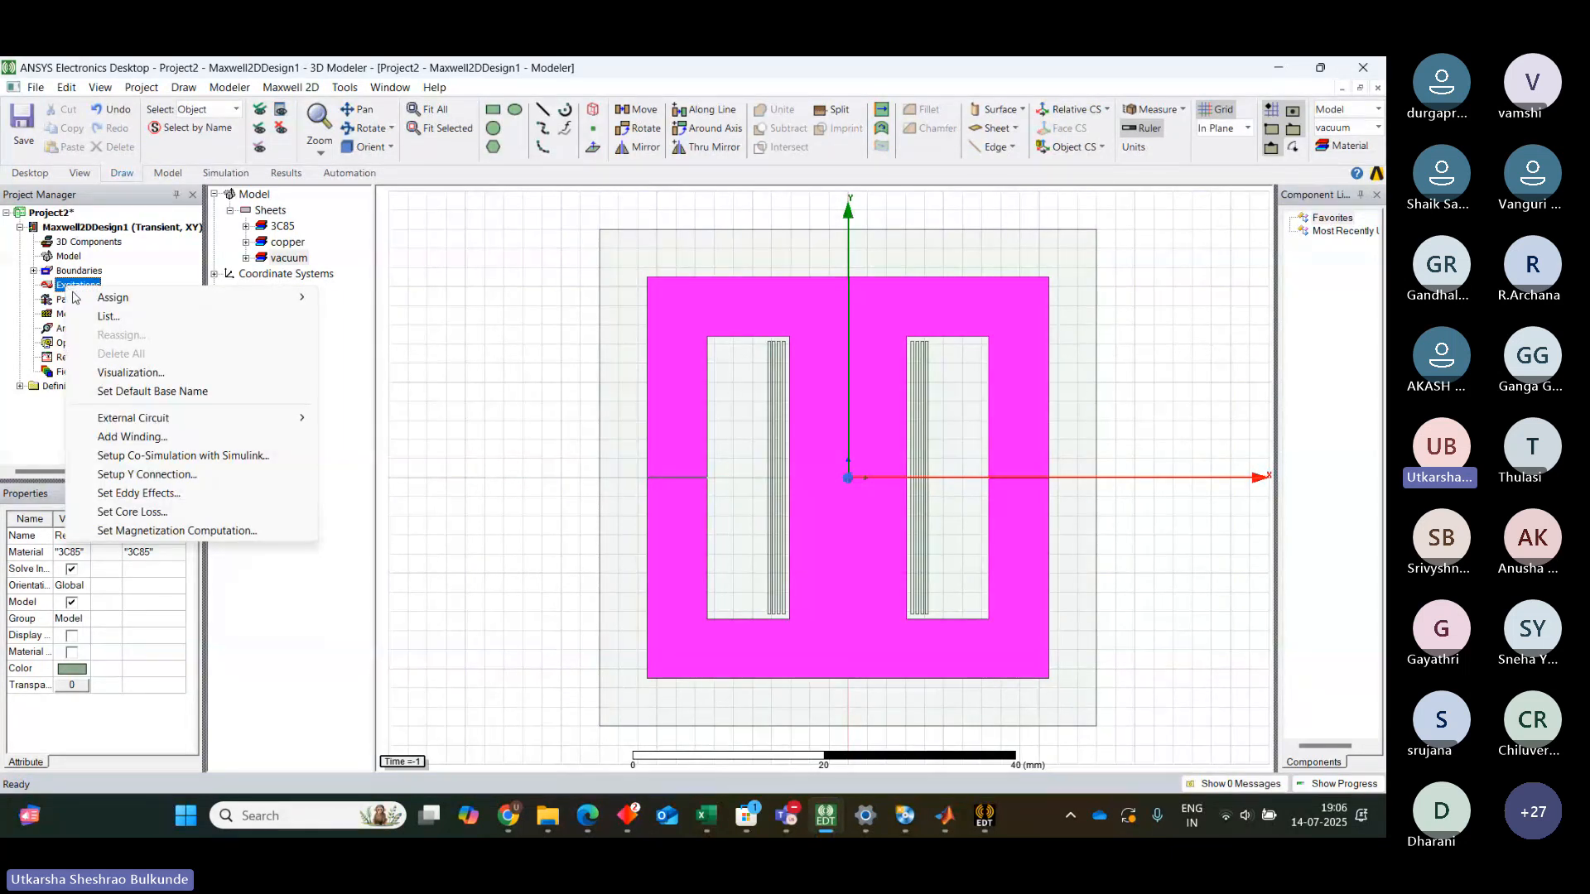
left_click(141, 442)
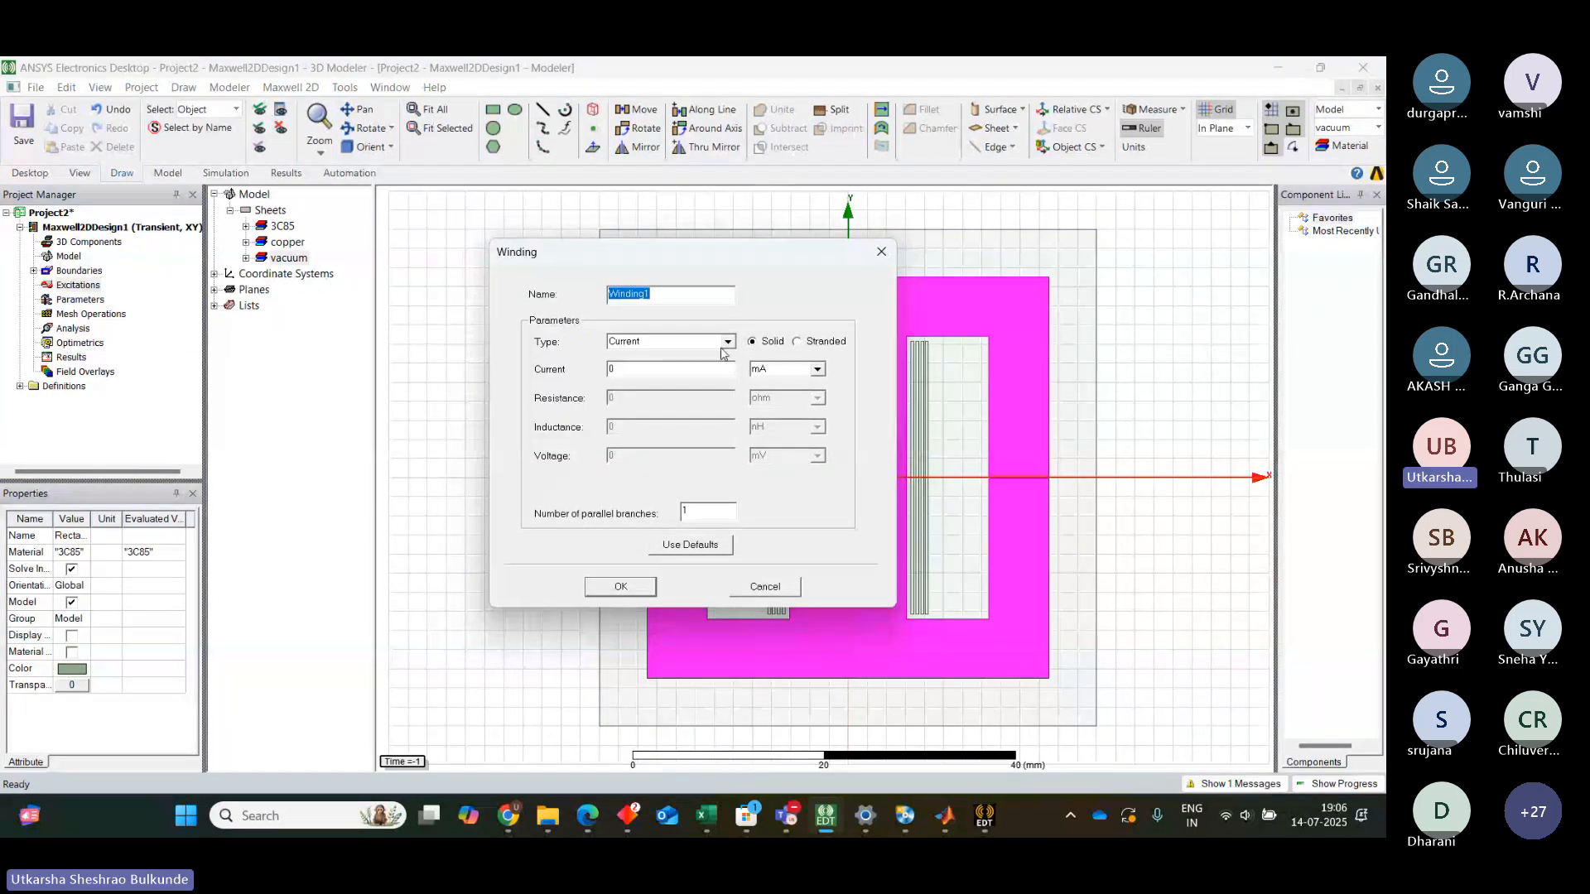
left_click(631, 371)
key("BackSpace")
type("10")
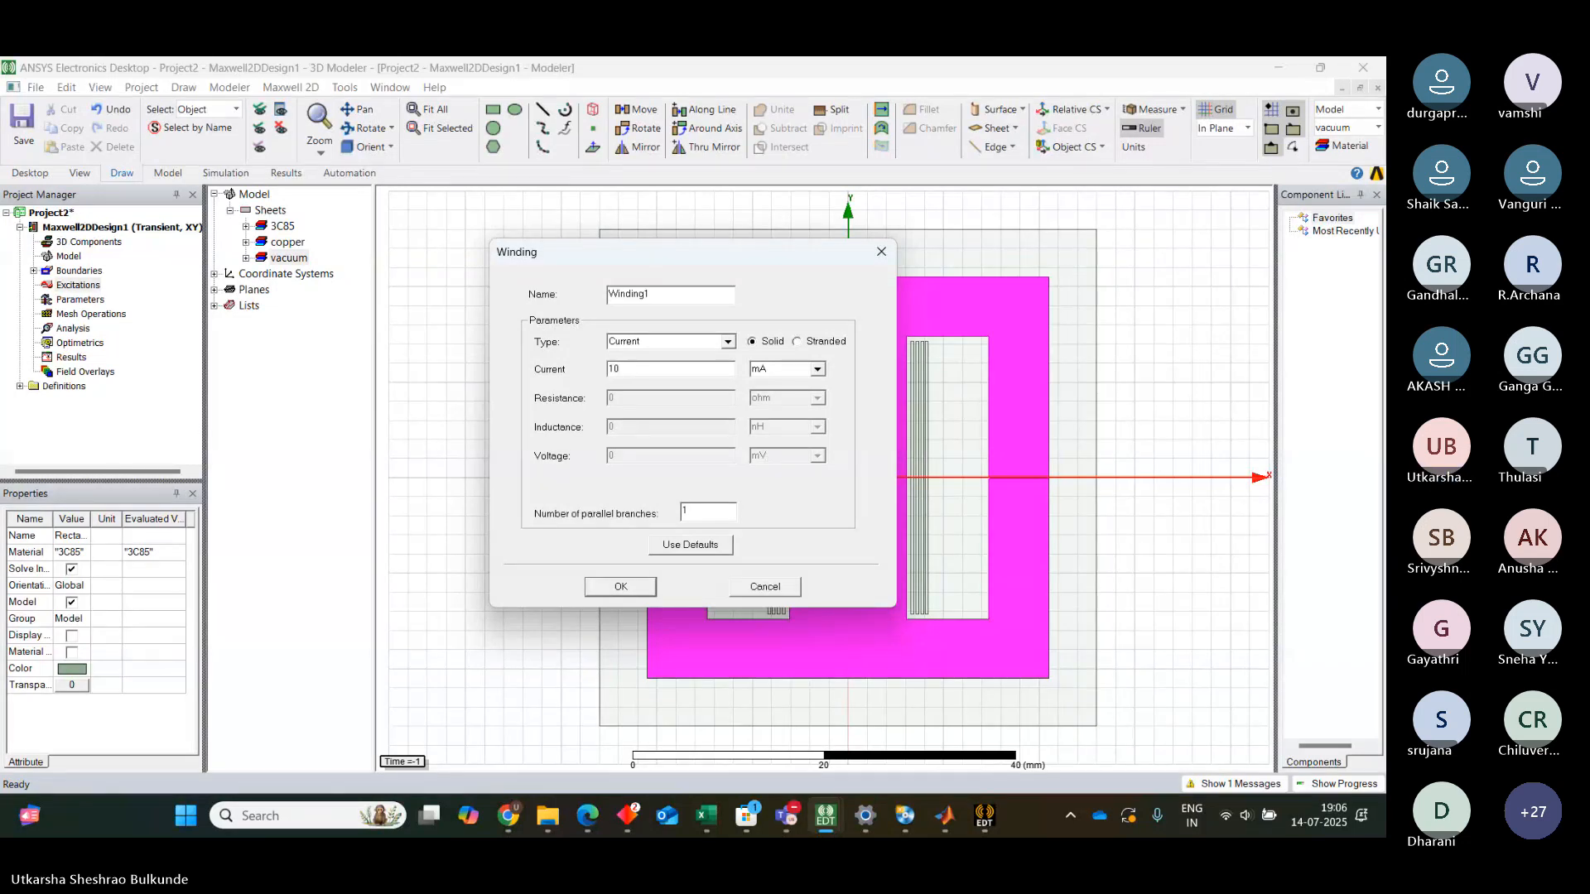
type("*sin")
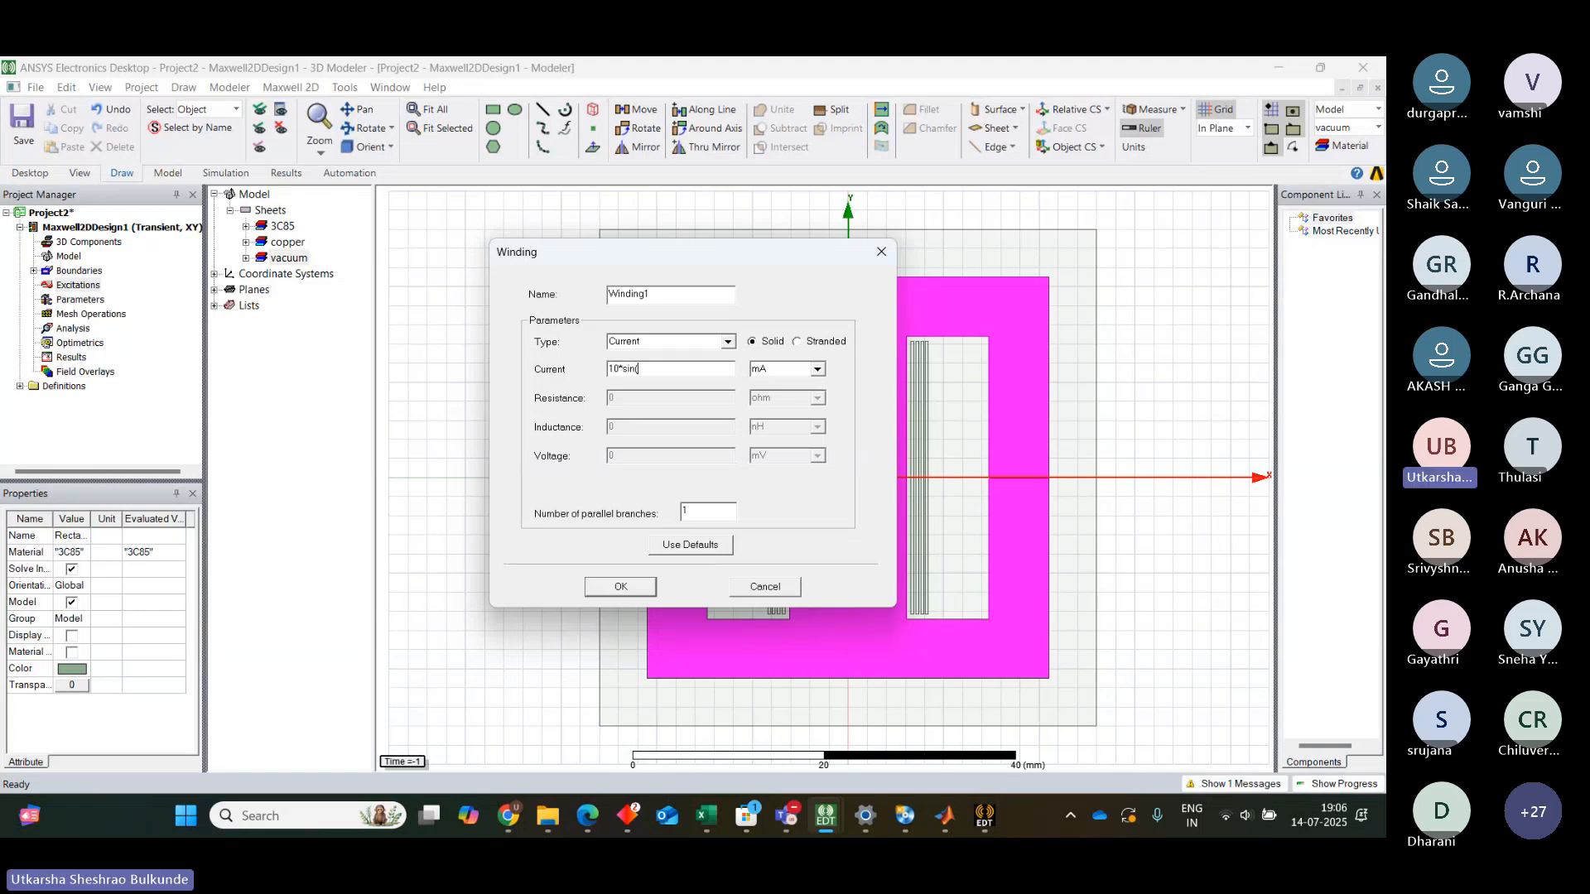
type("(2*")
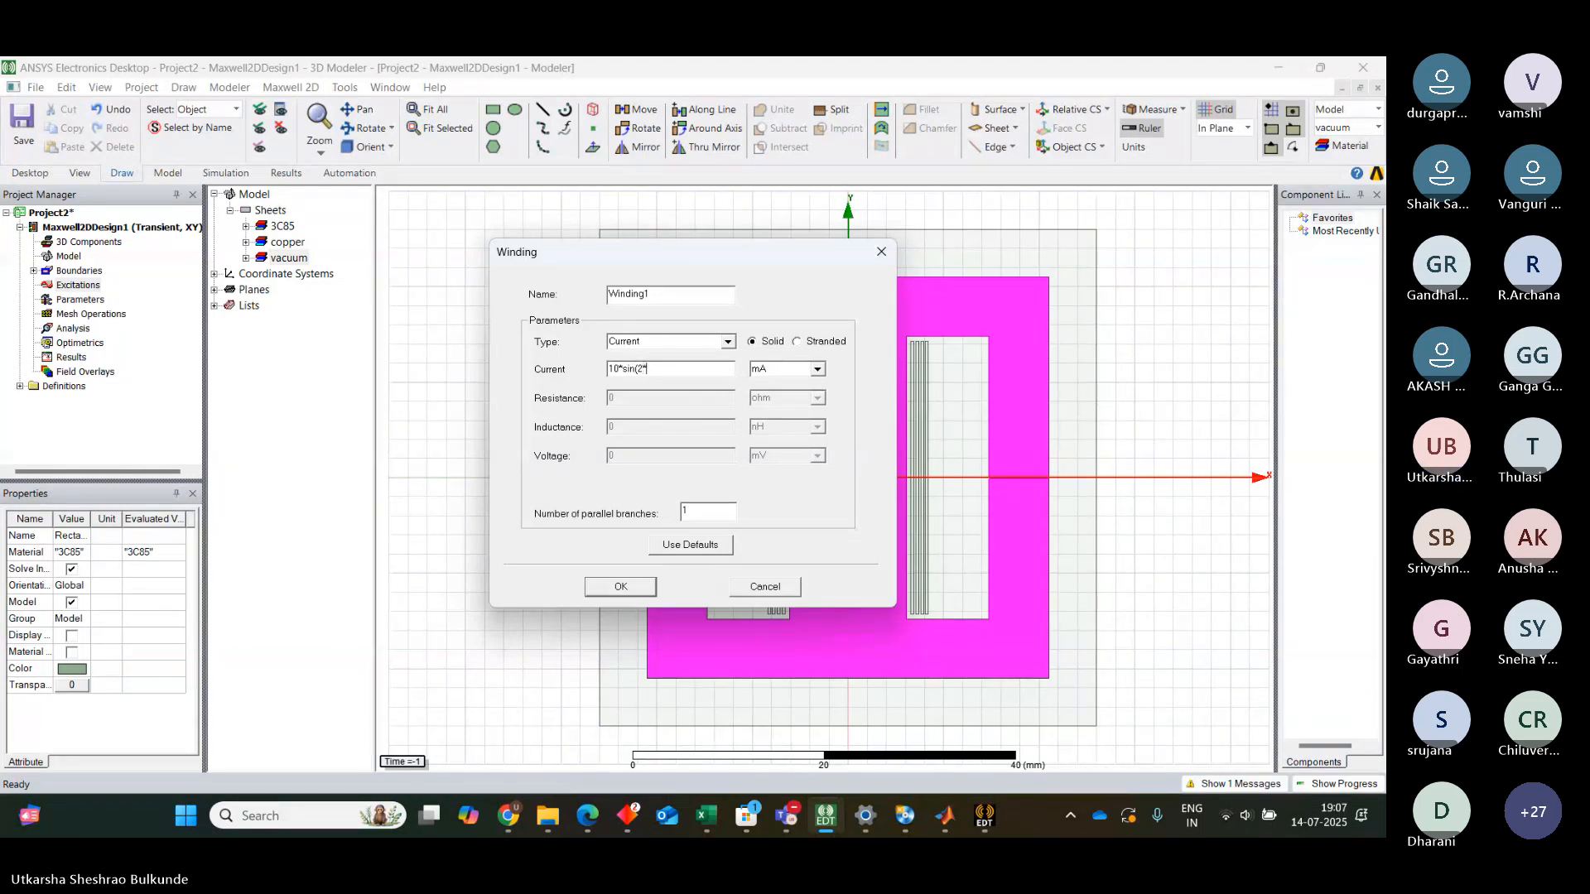
type("3.14")
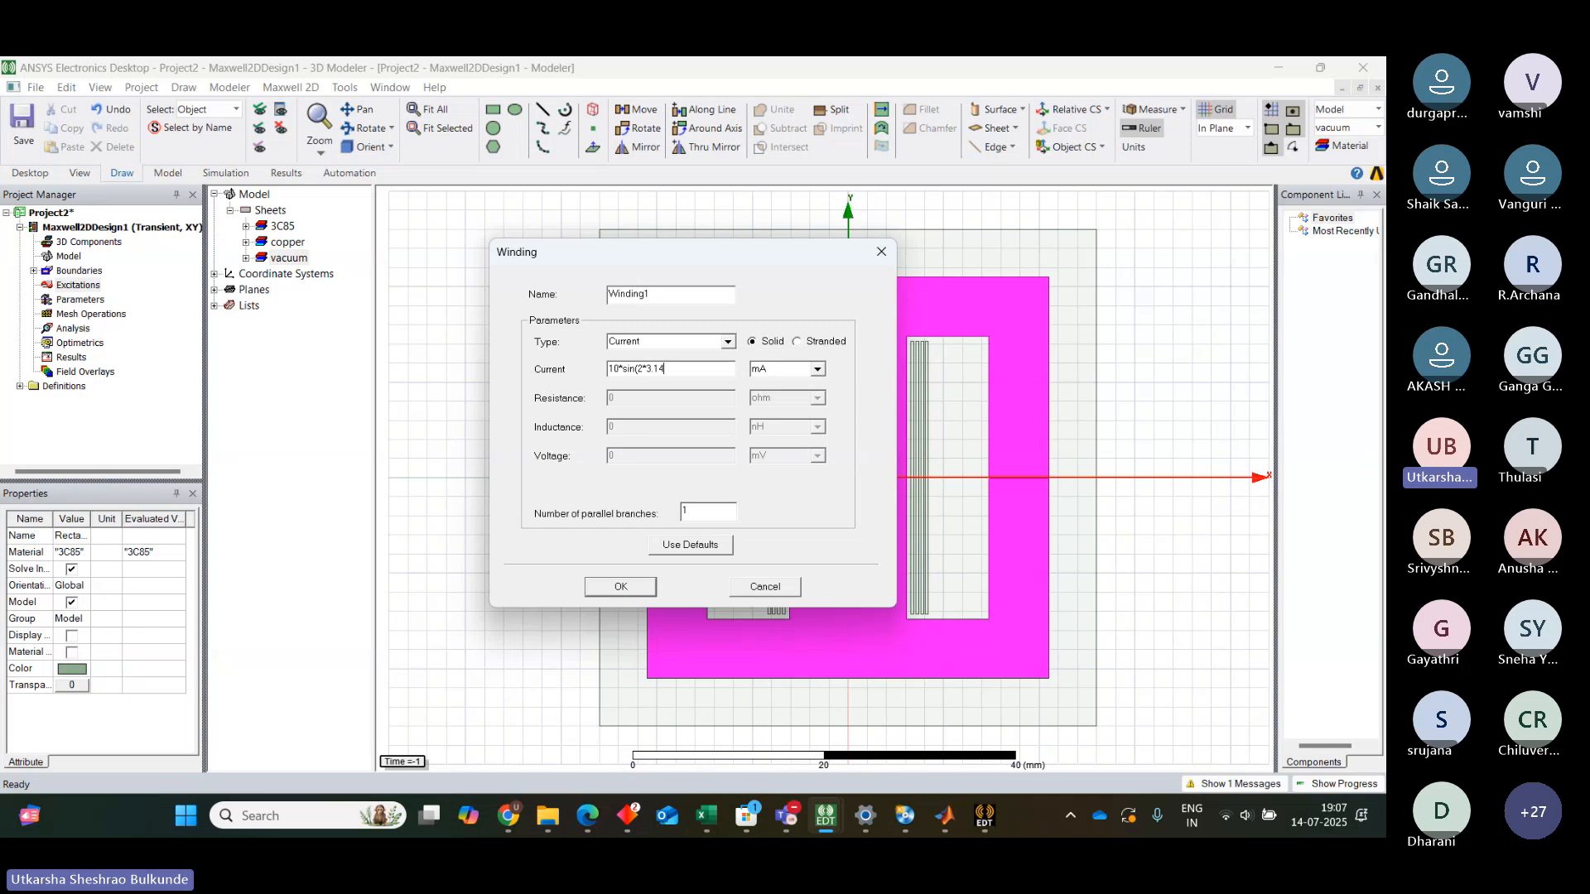
type("*")
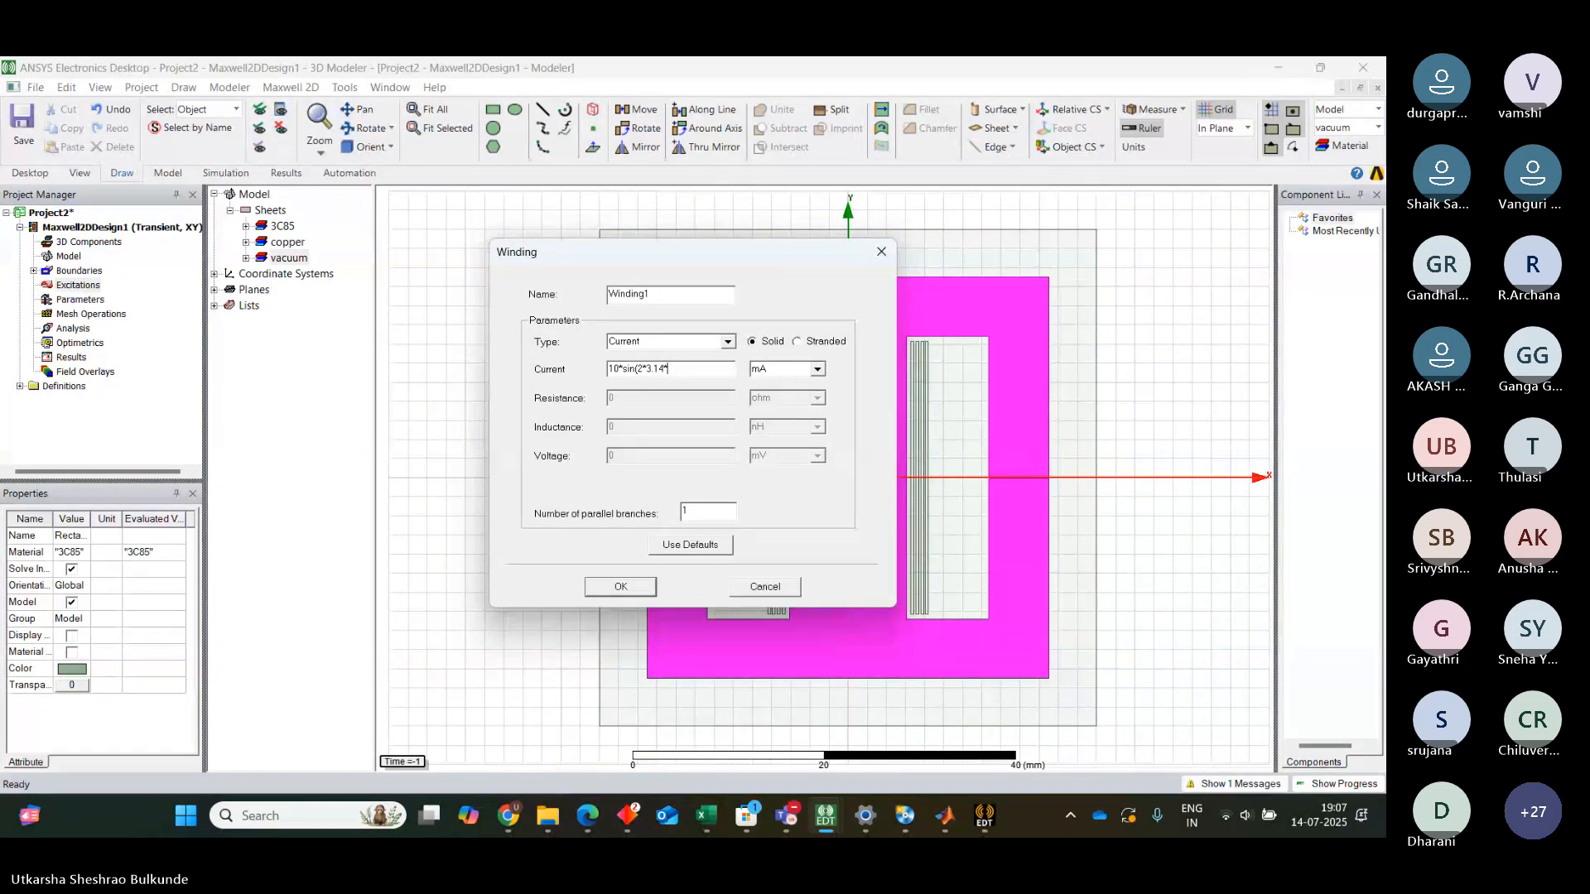
type("10")
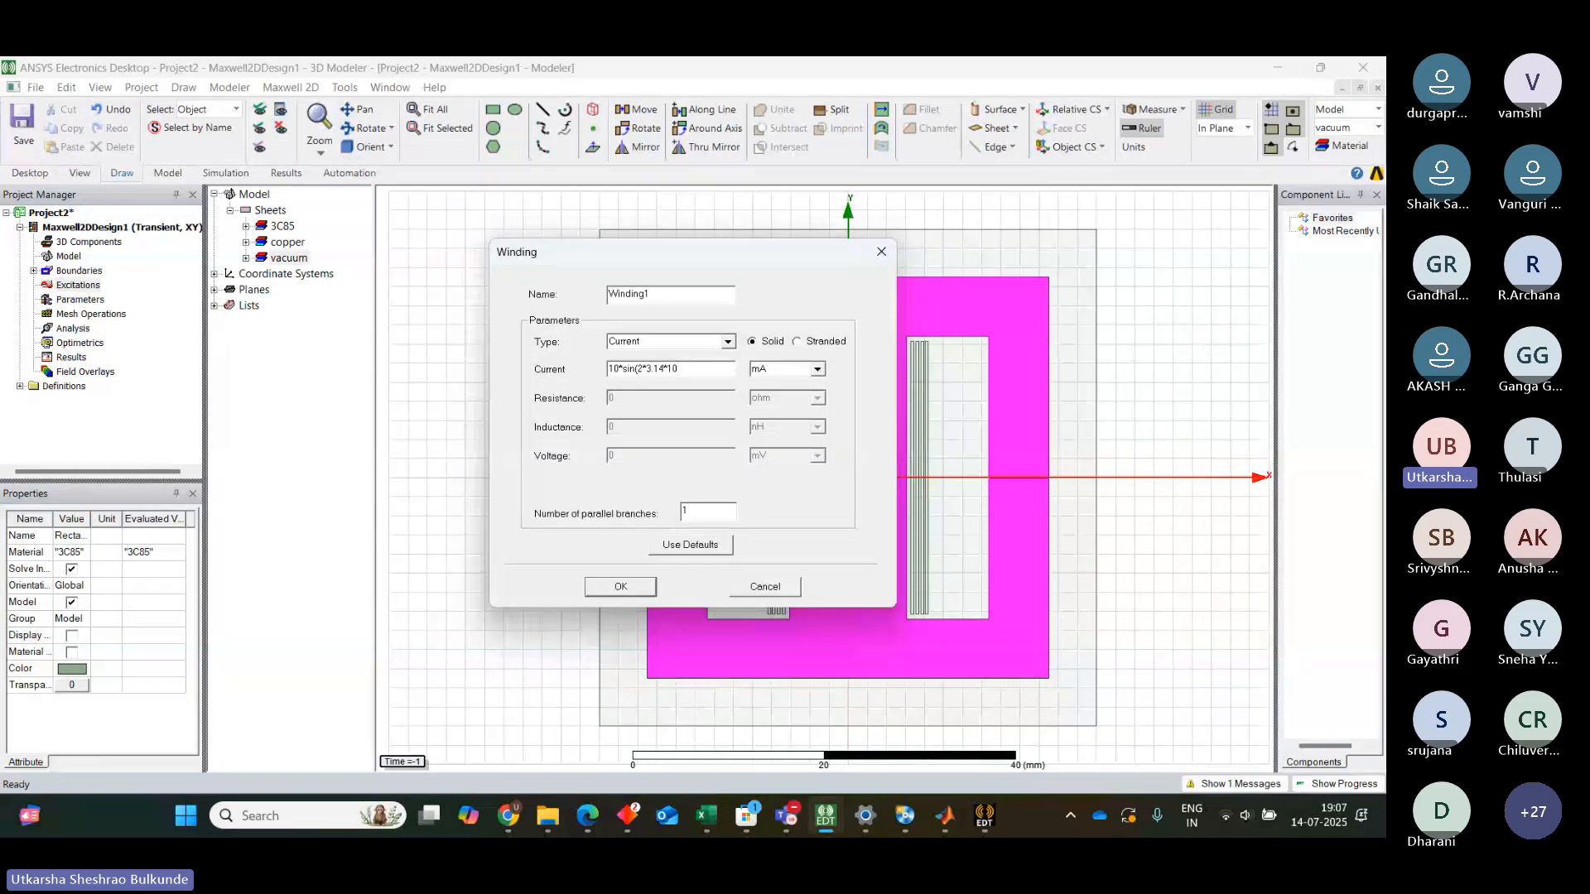
type("000*")
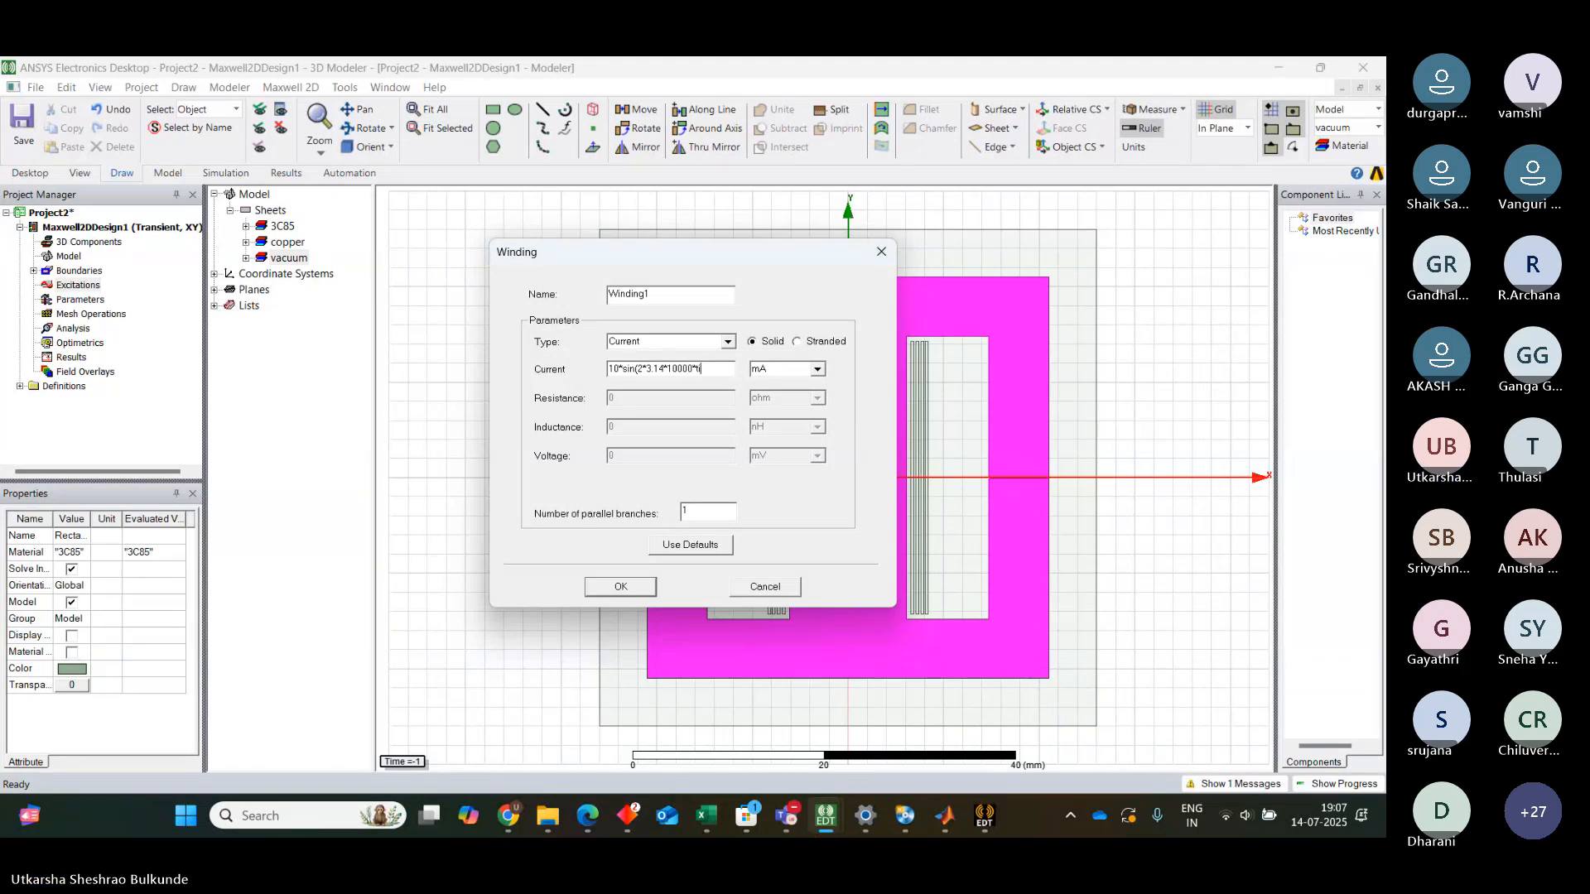
type("time)")
left_click(623, 590)
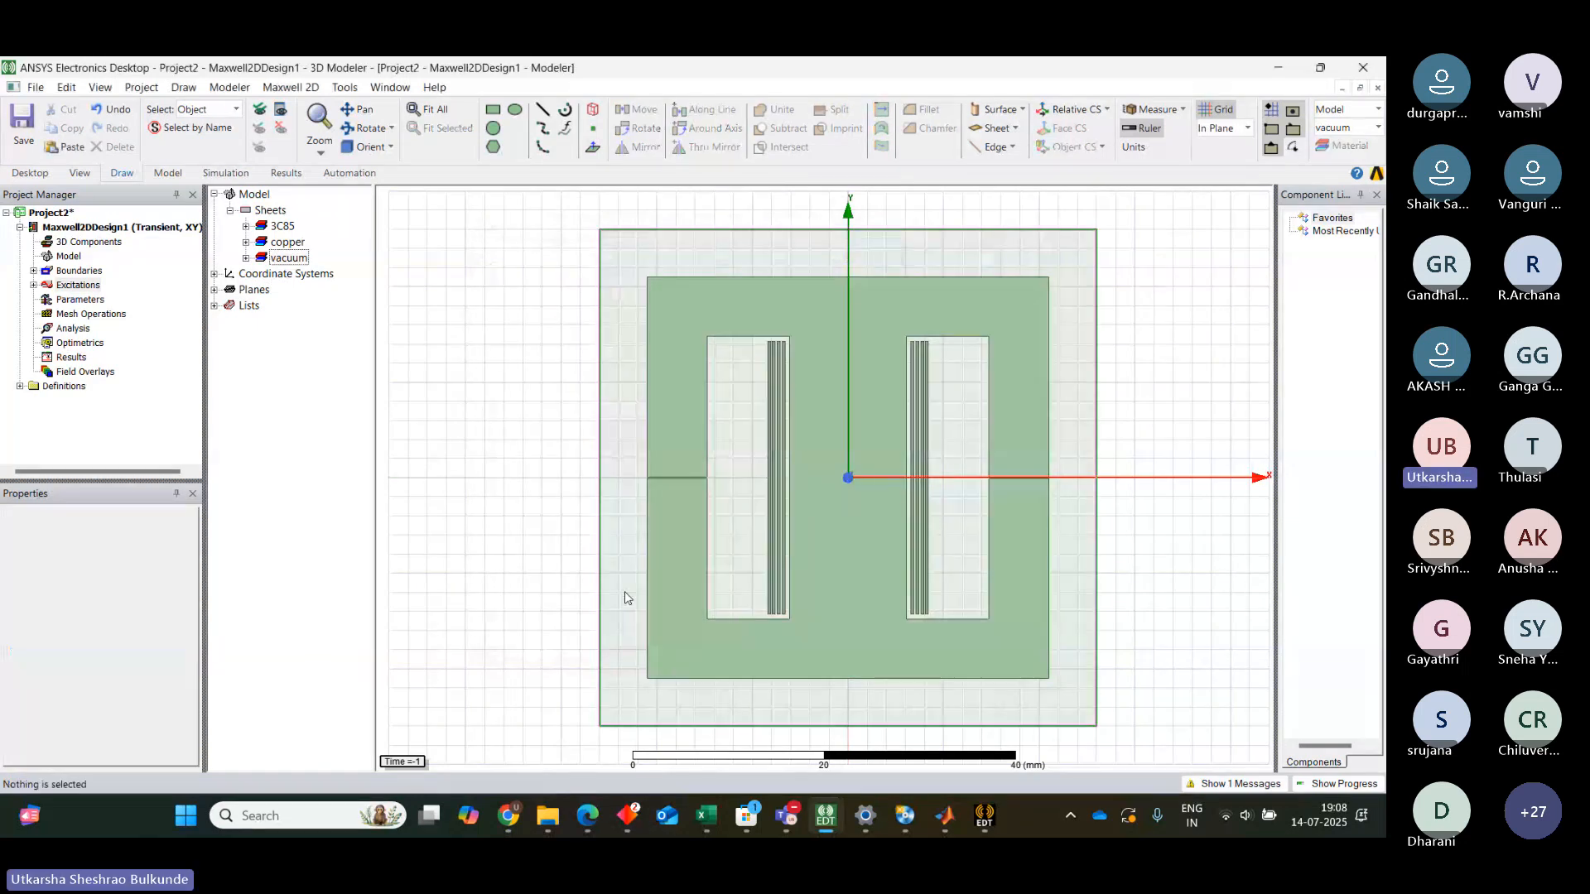
Rename the new winding excitation to Winding_p
double_click(47, 284)
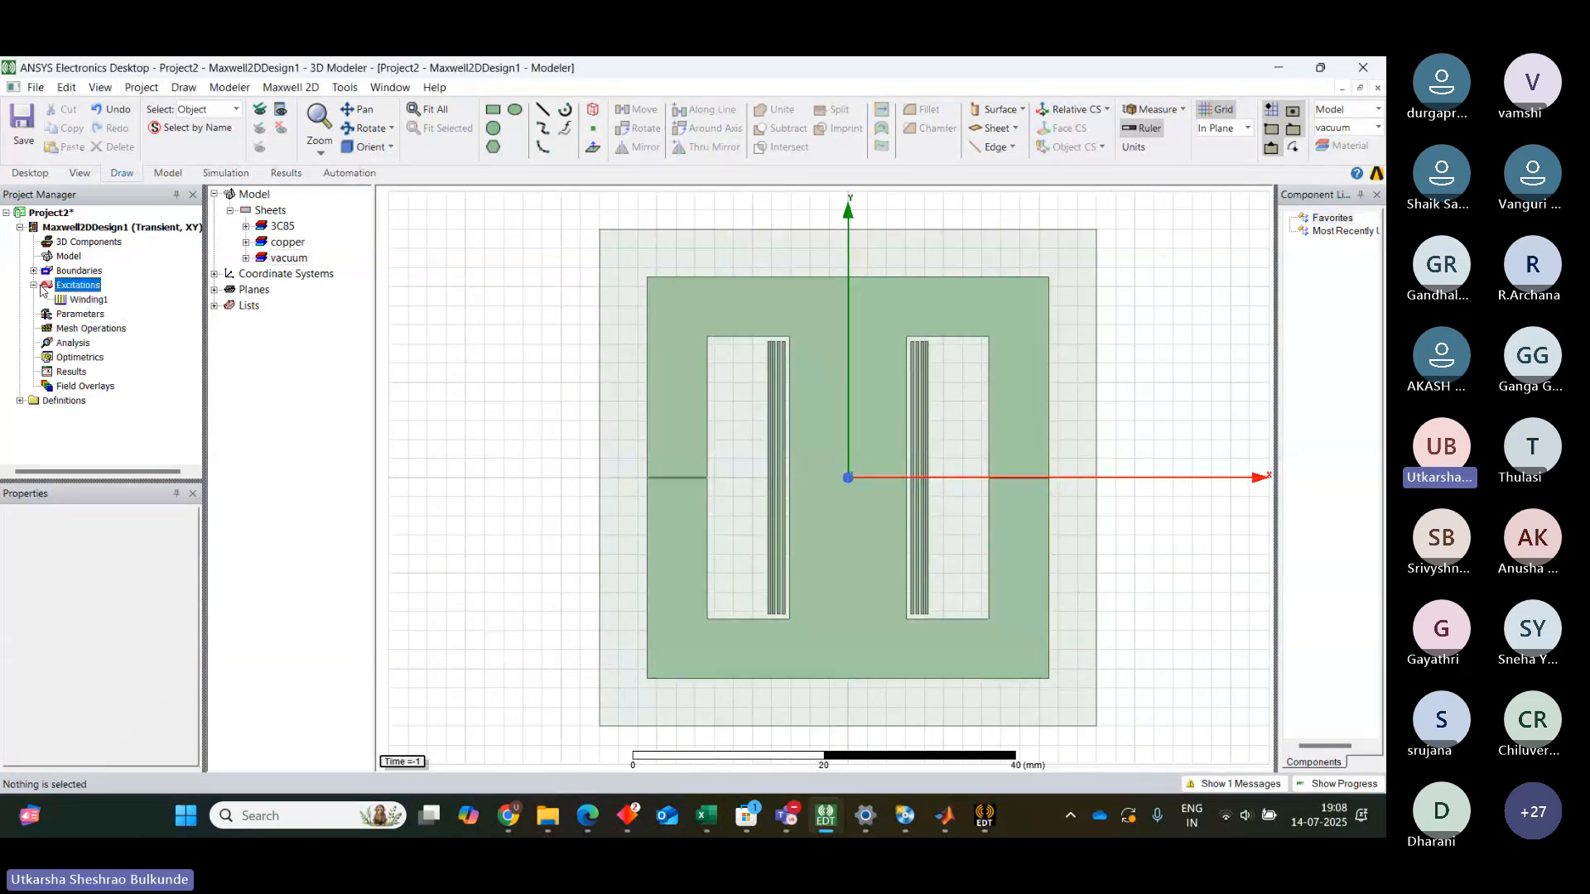
left_click(89, 300)
right_click(93, 301)
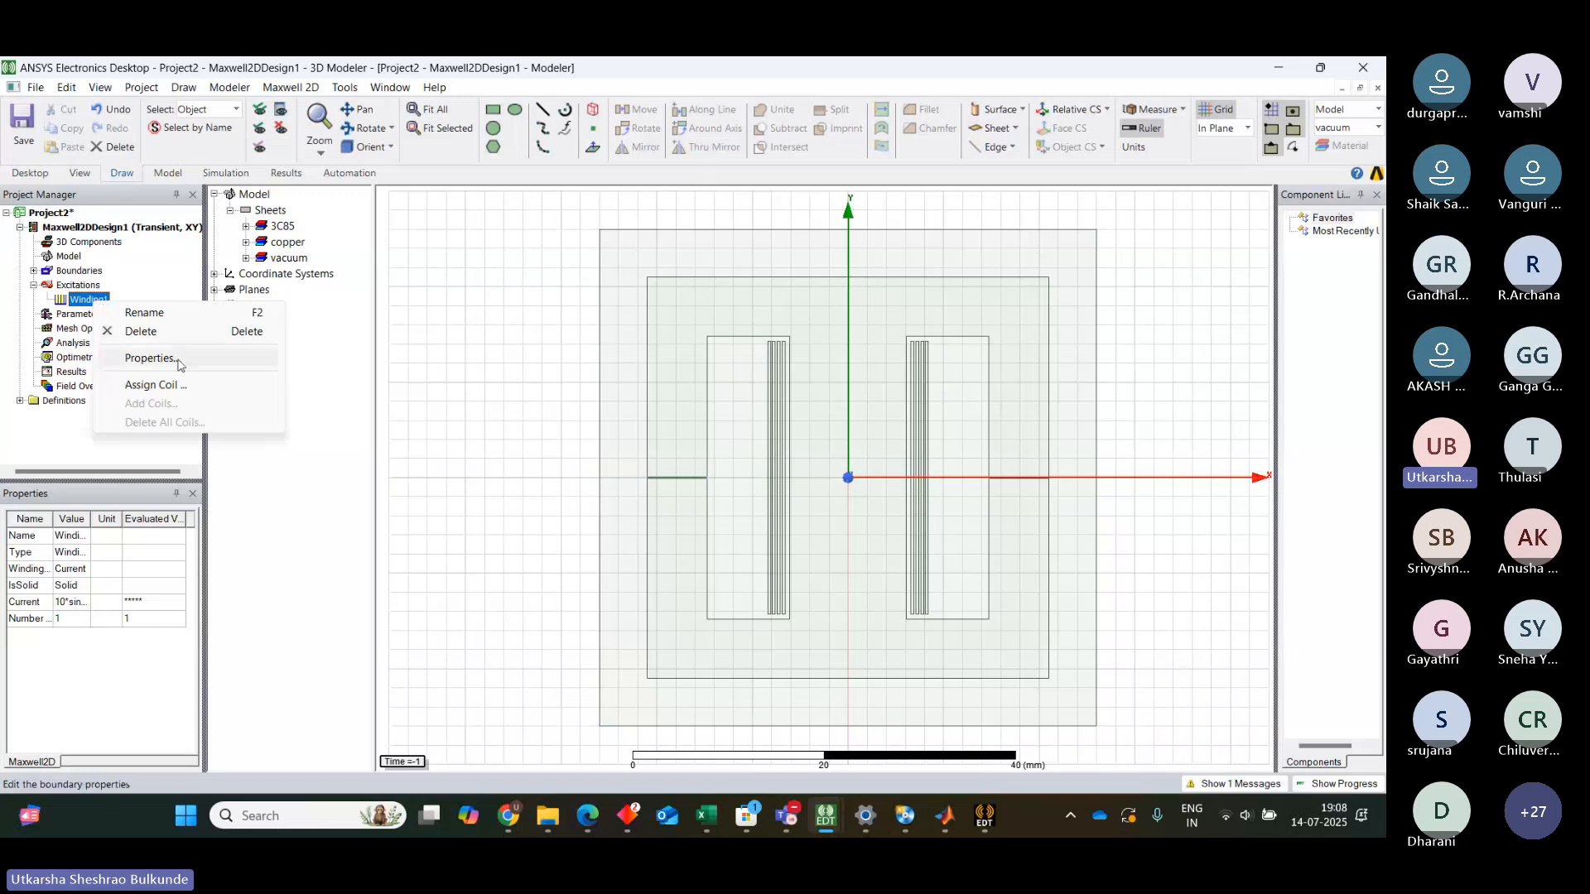
left_click(130, 320)
left_click(110, 300)
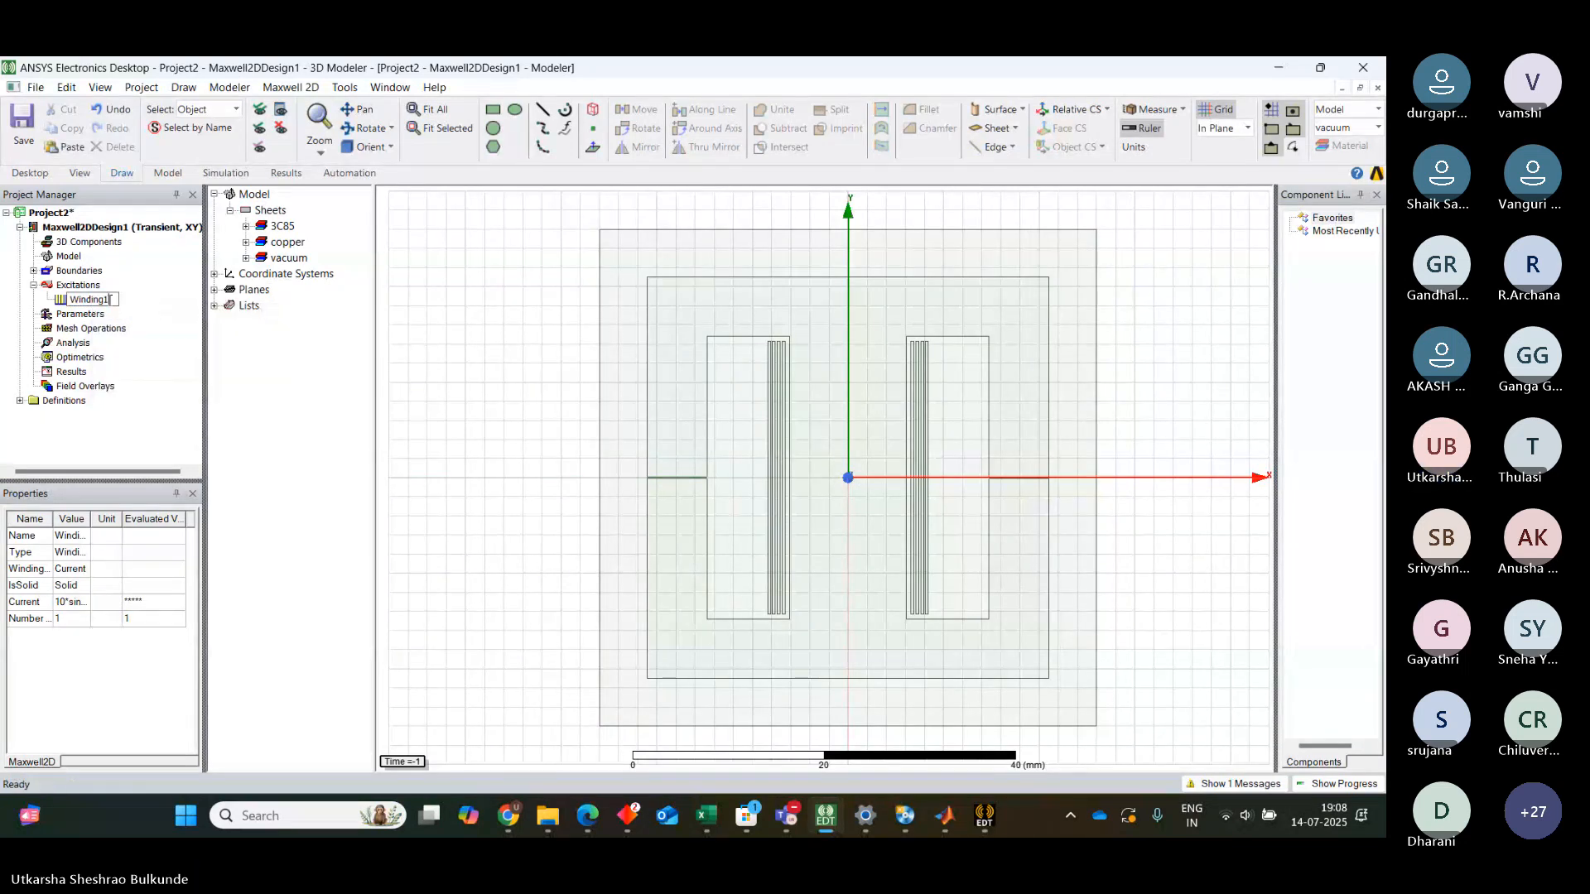
key("BackSpace")
type("_P")
left_click(323, 396)
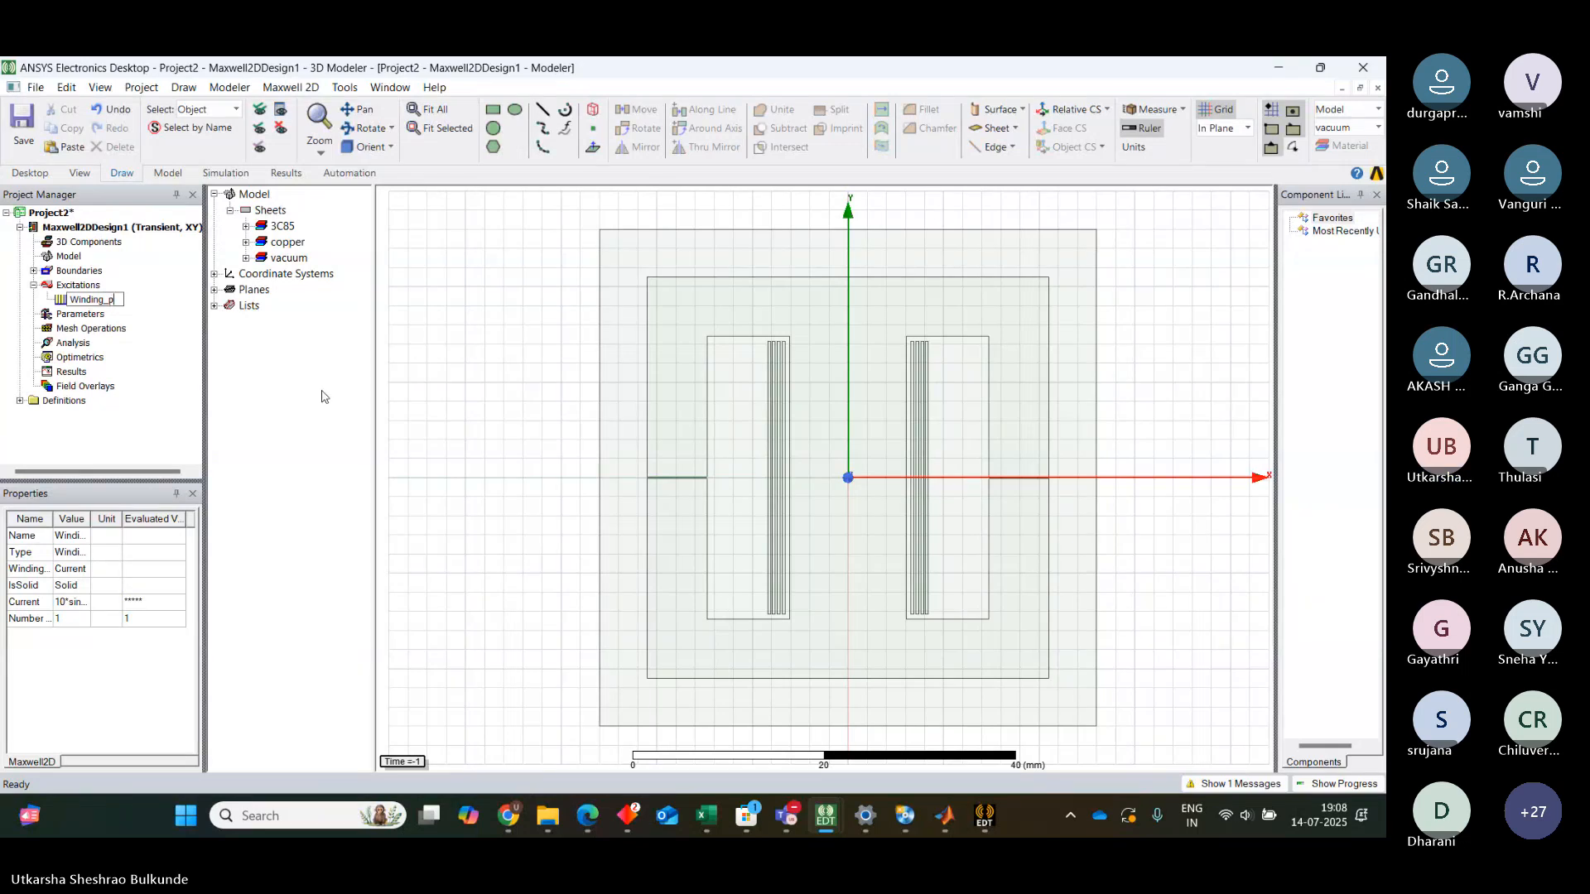
Add another winding excitation and name it Winding_n
right_click(76, 285)
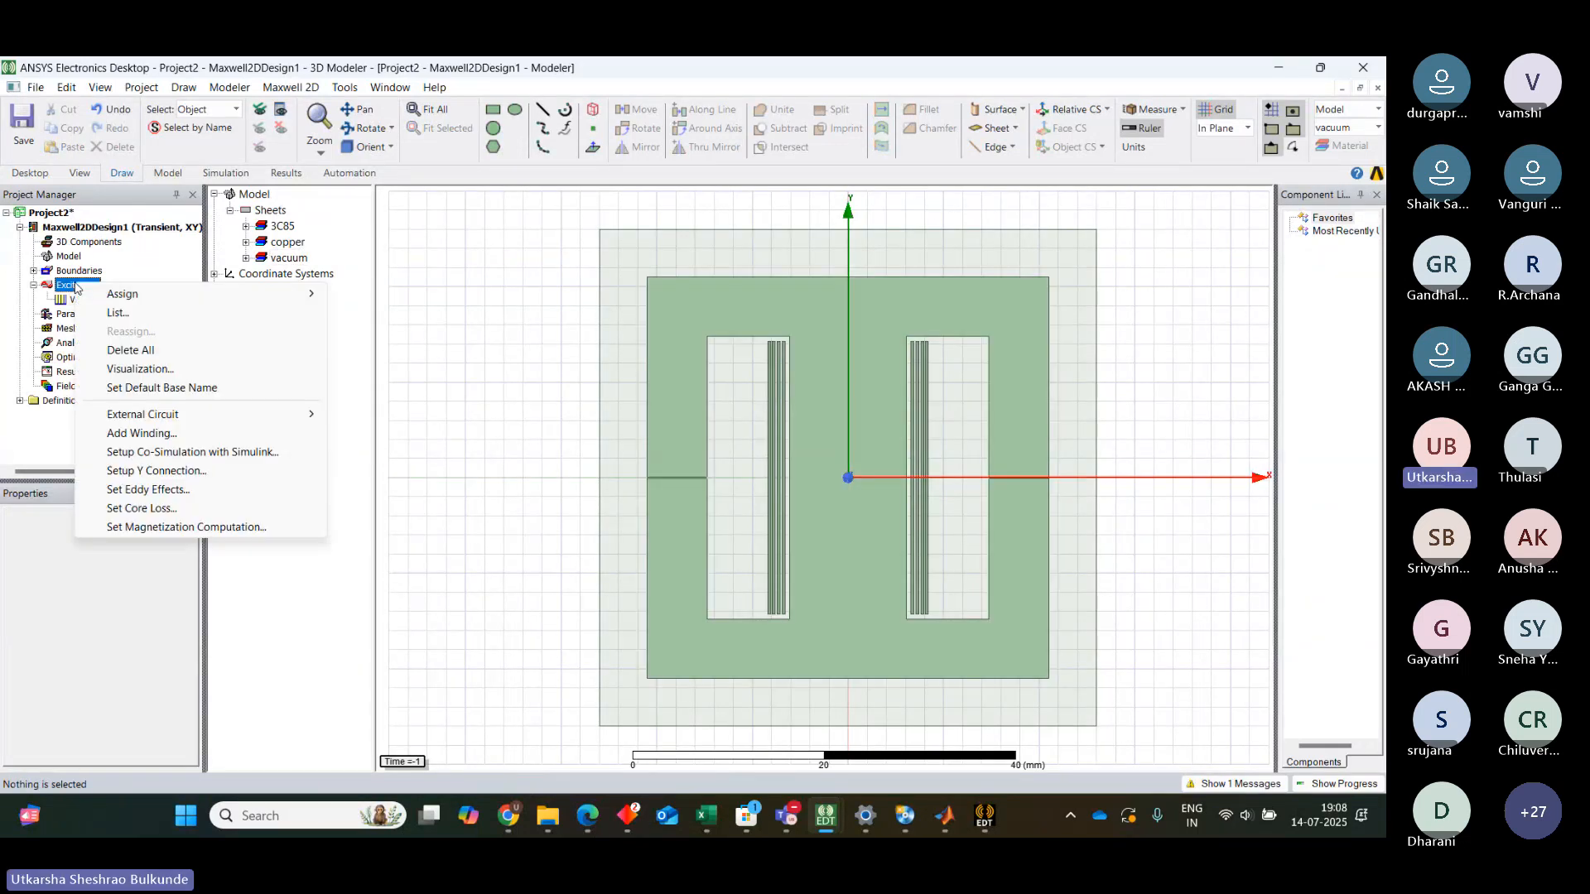
left_click(199, 433)
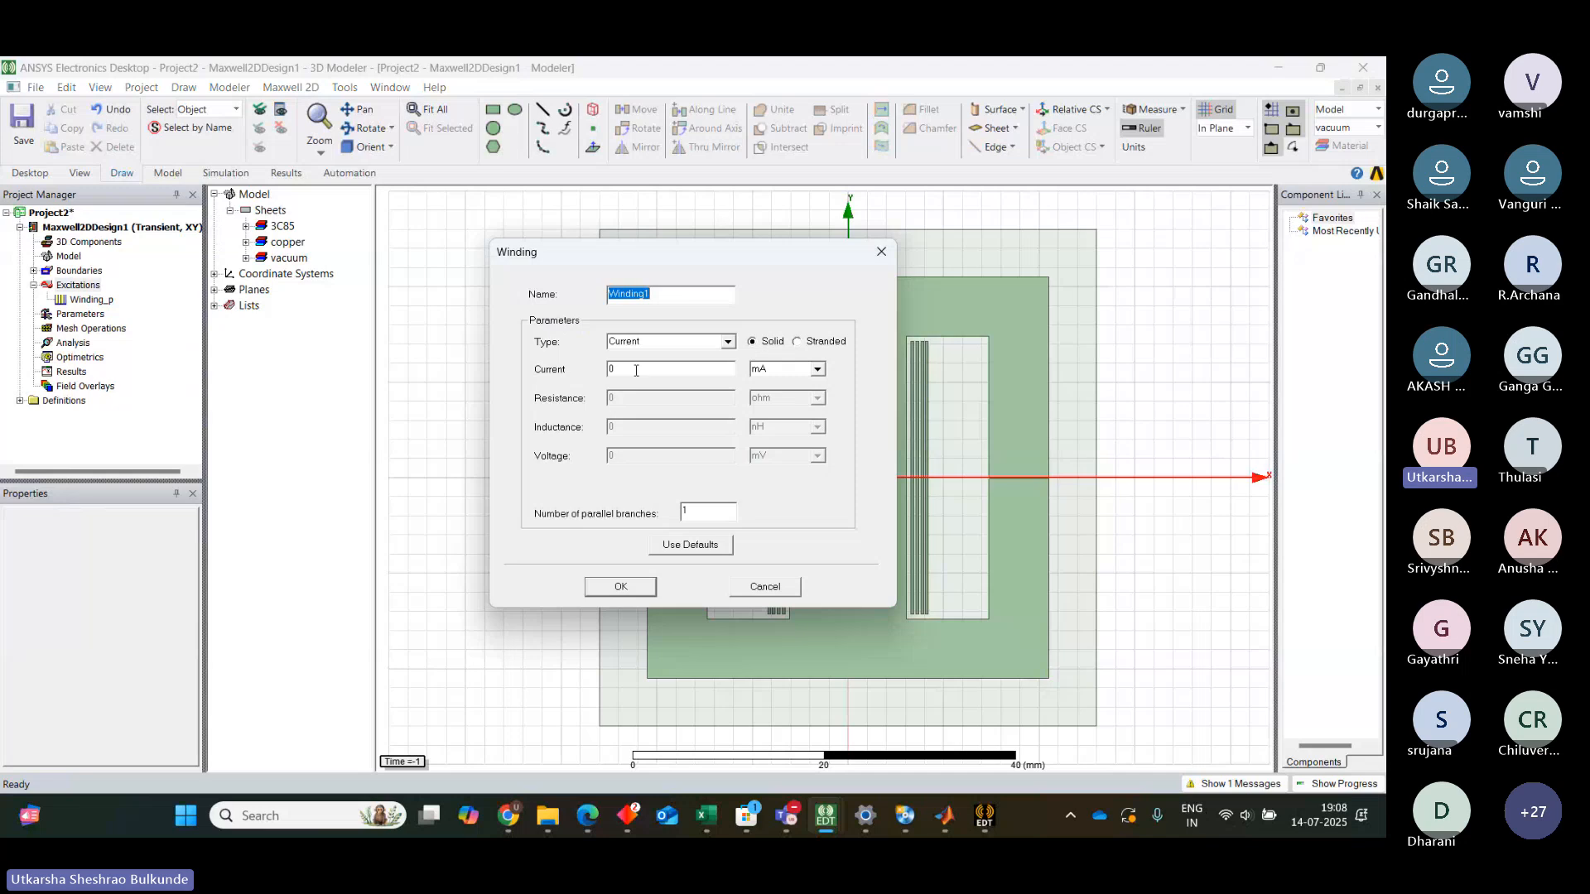
left_click(636, 370)
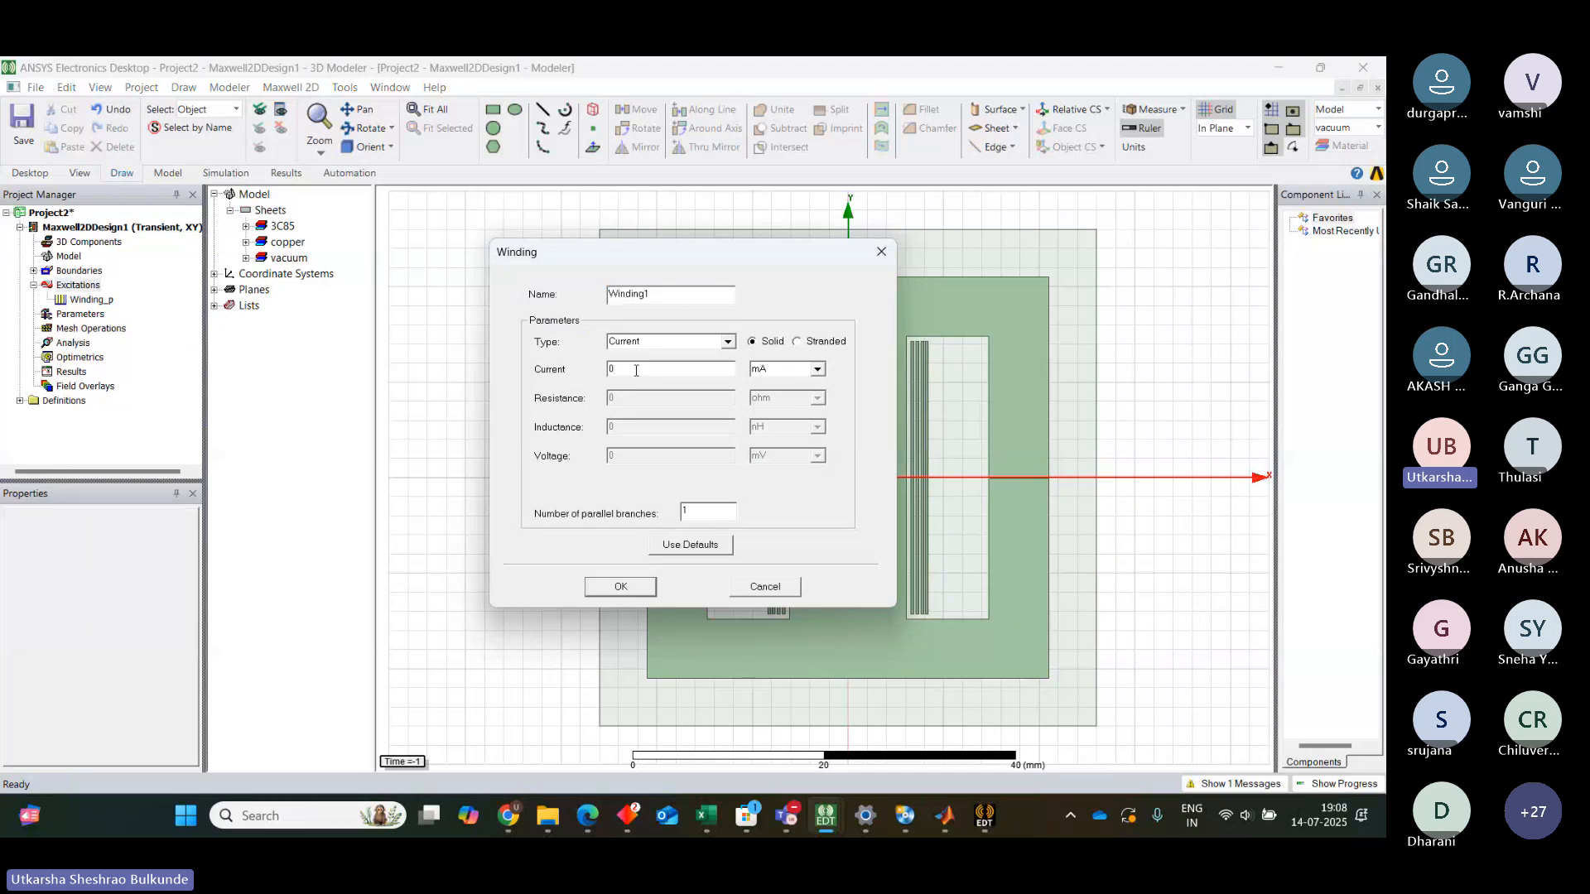
left_click(663, 291)
type("_")
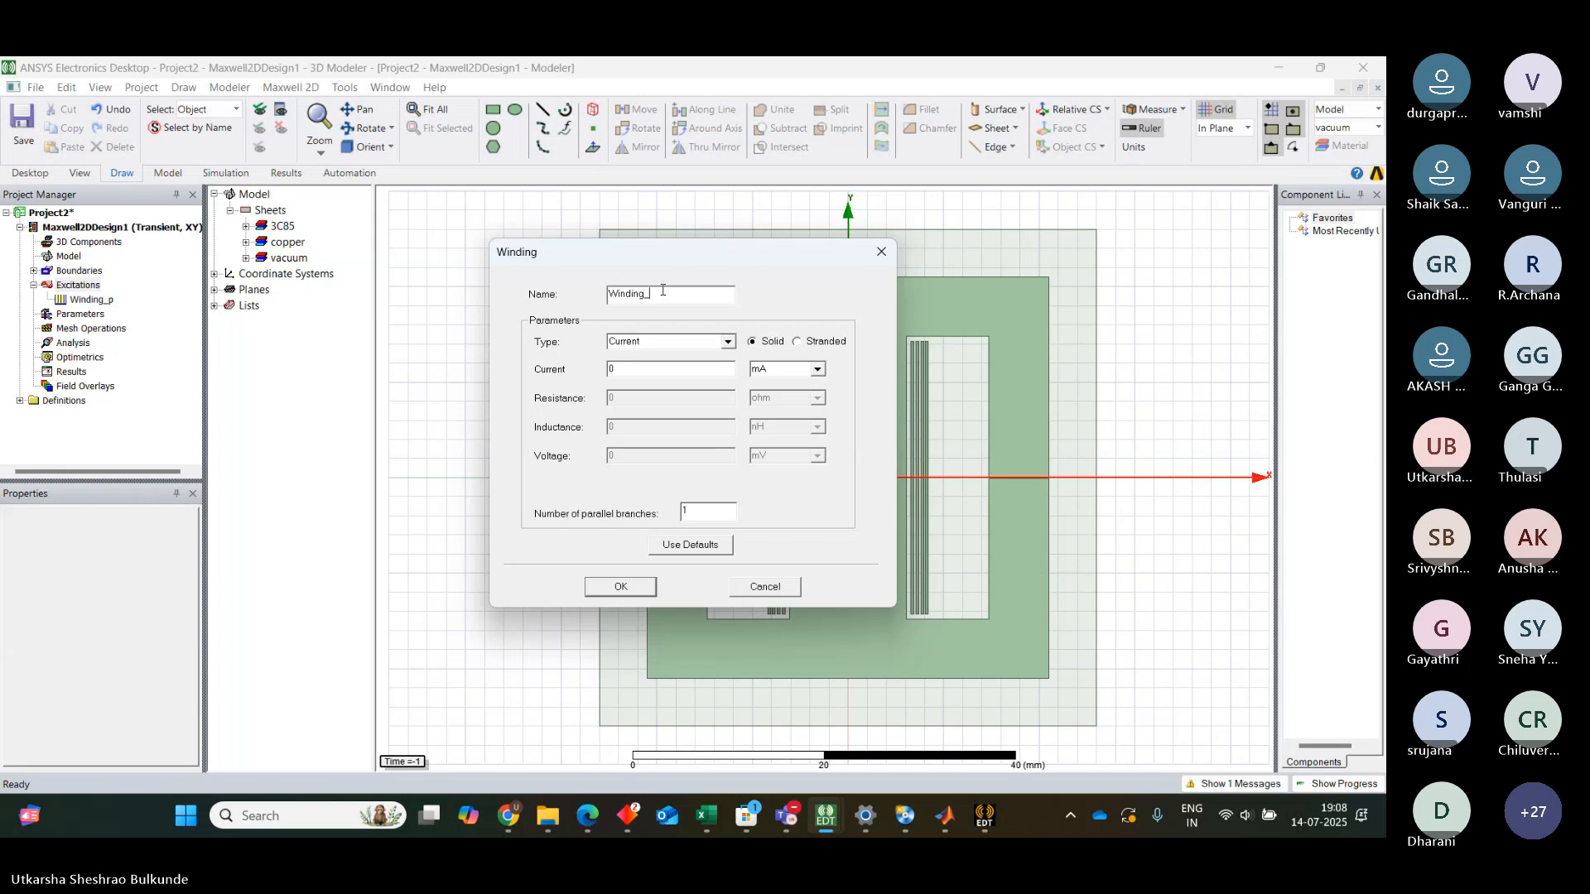
type("n")
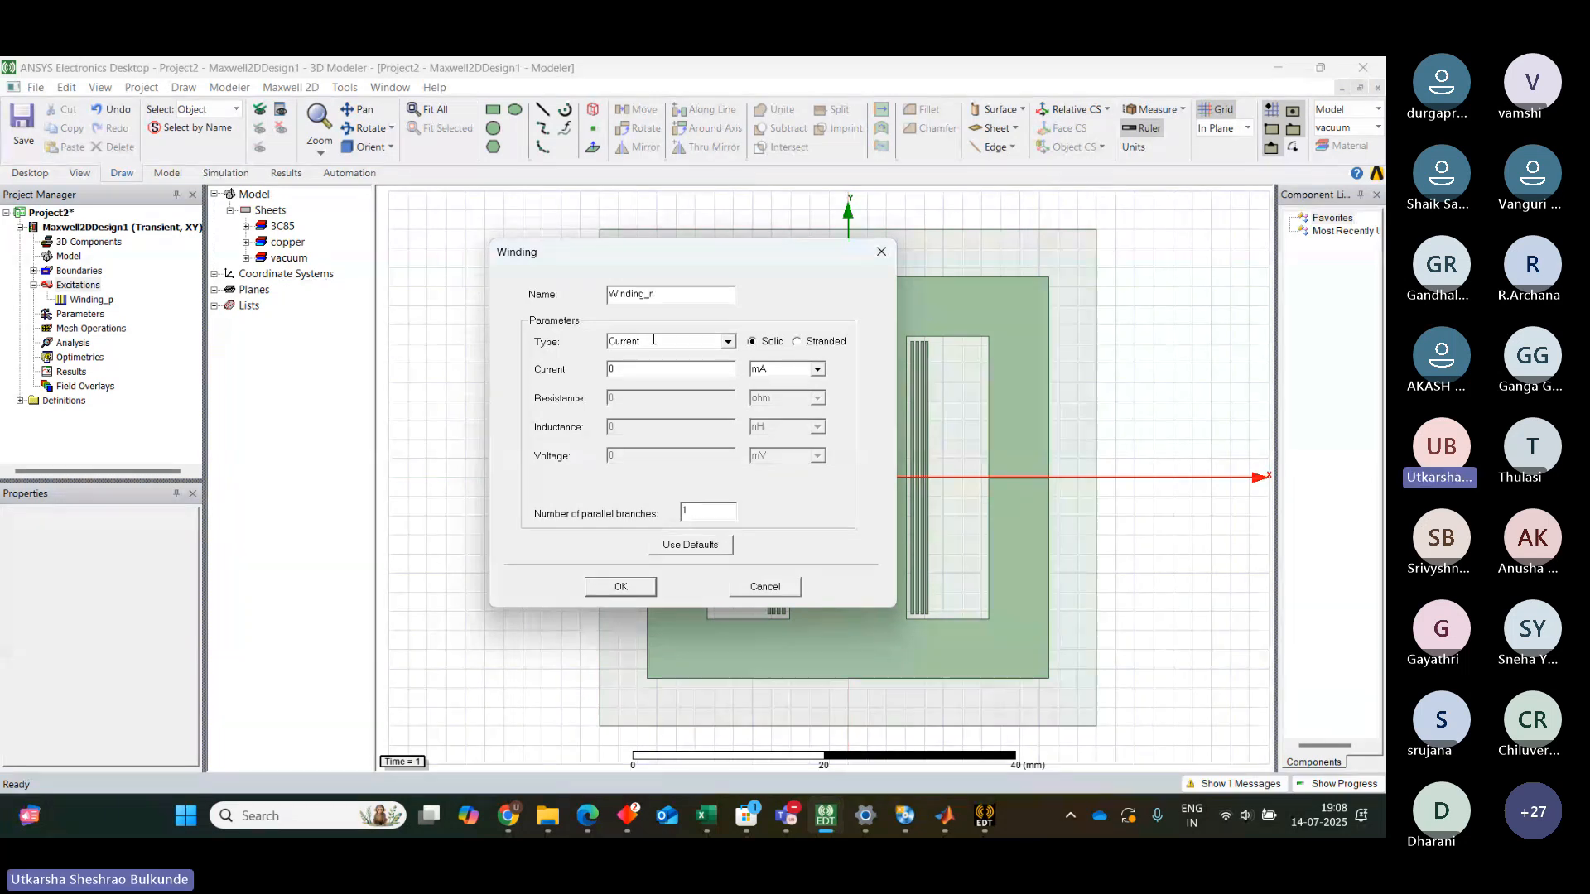
Set Winding_n's solid current to 10*sin(2*3.14*10000*time) and confirm the winding
left_click(630, 372)
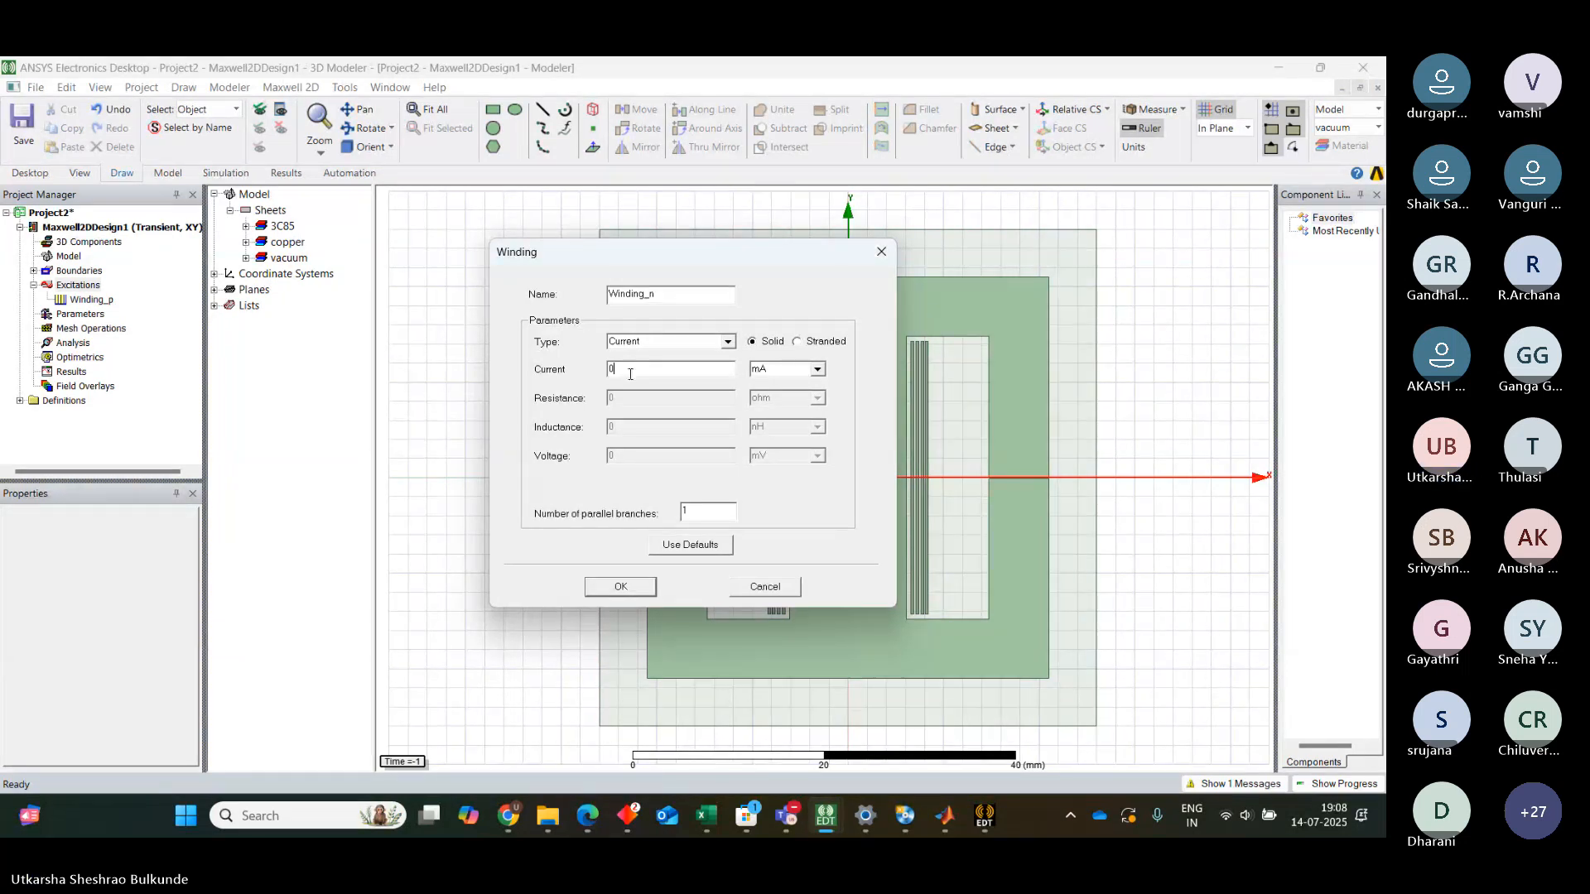
type("10*sin(2*3.14*10000")
left_click(718, 197)
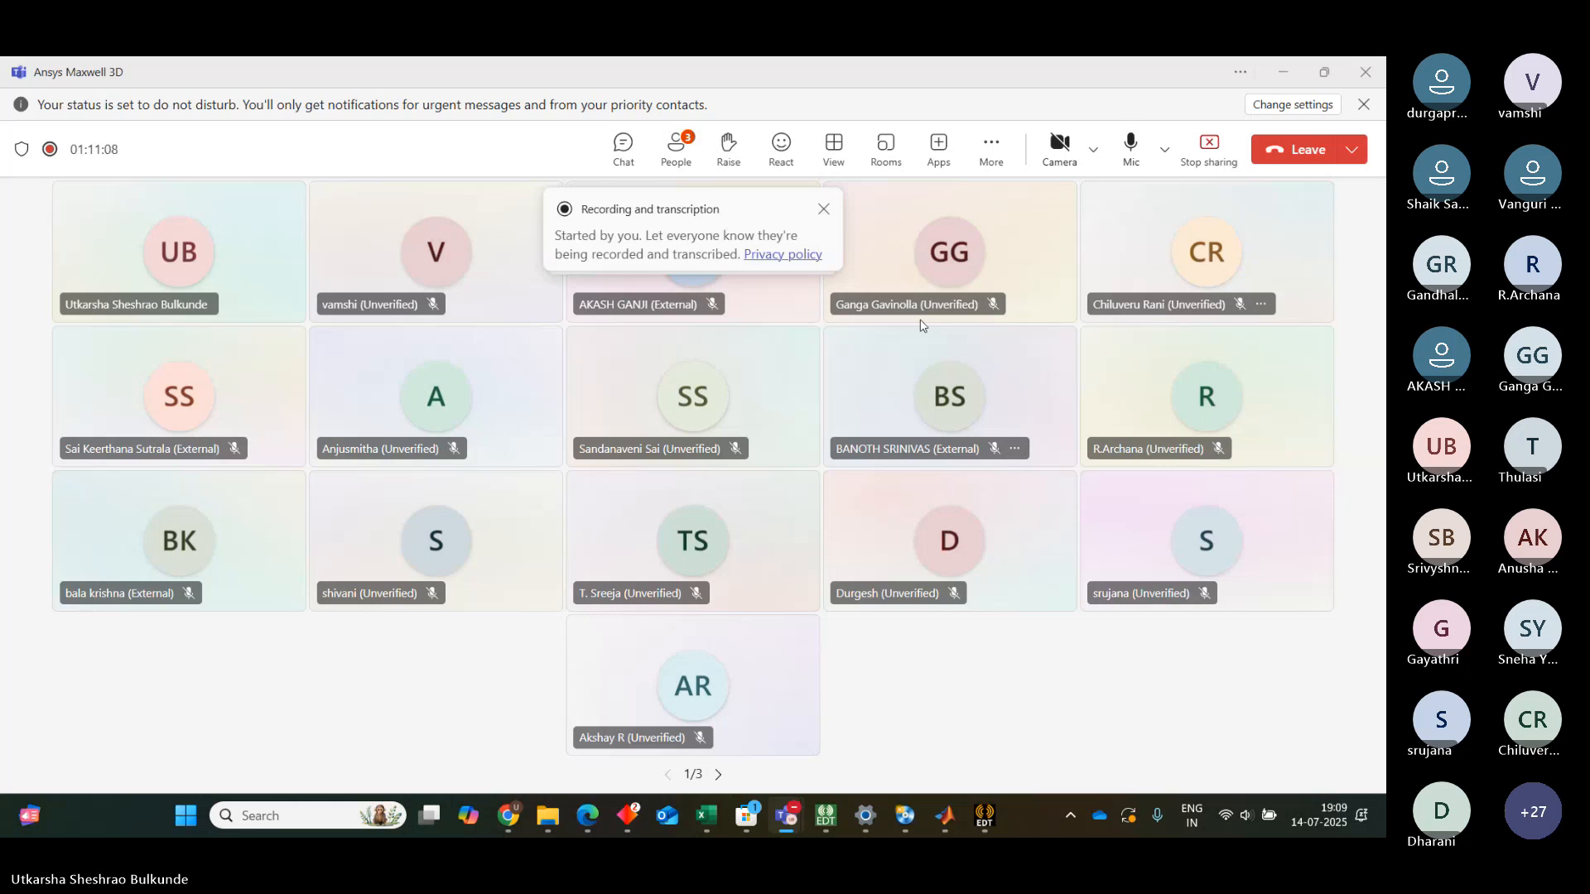
left_click(1284, 74)
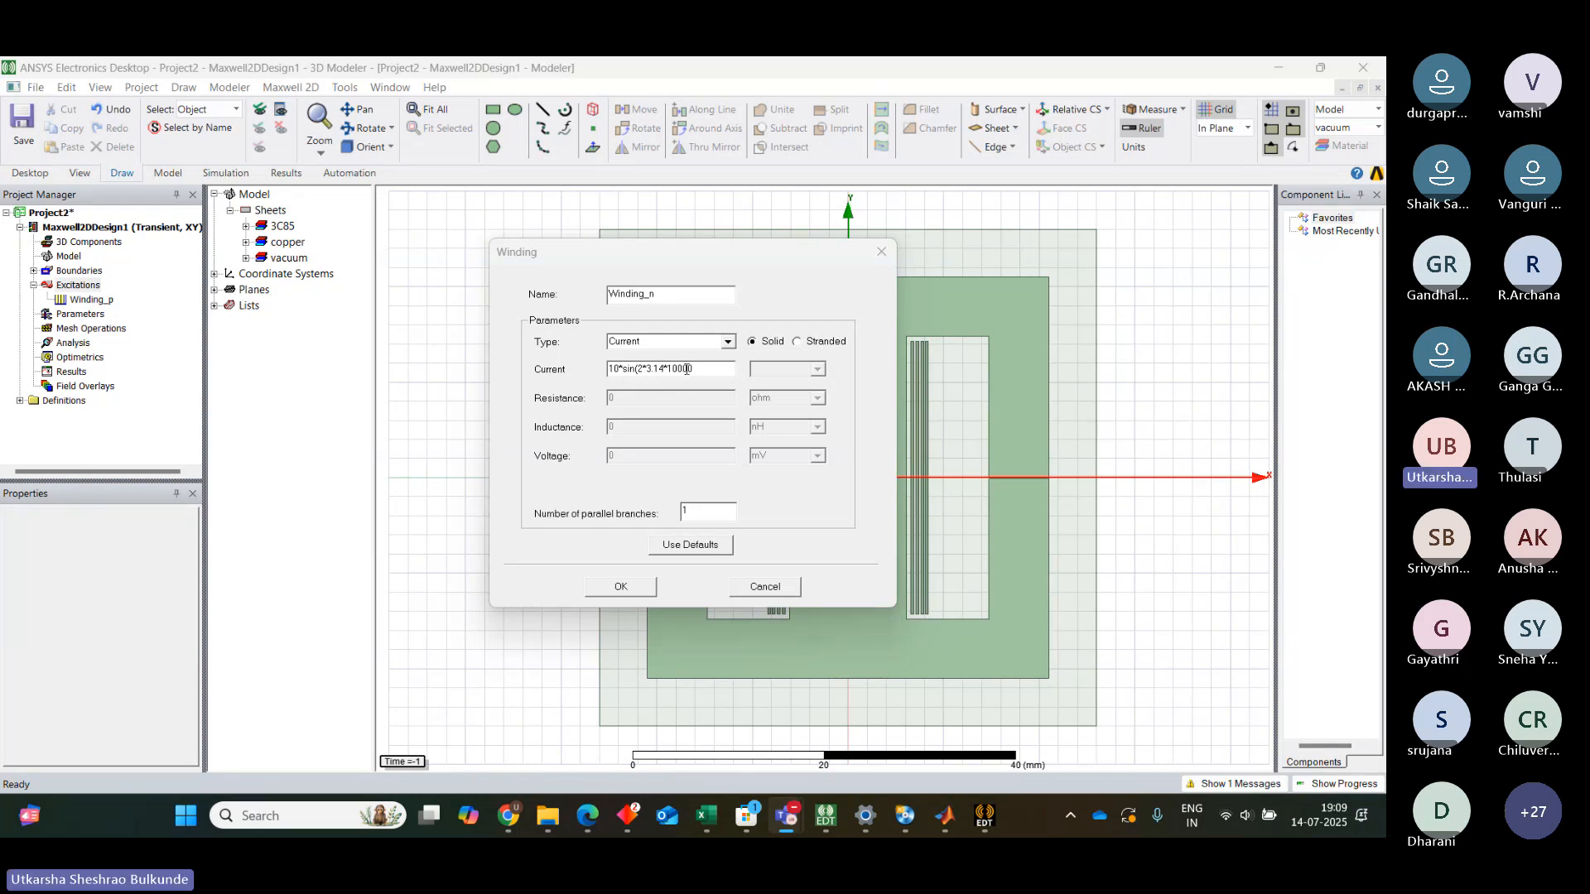
left_click(687, 370)
type("*")
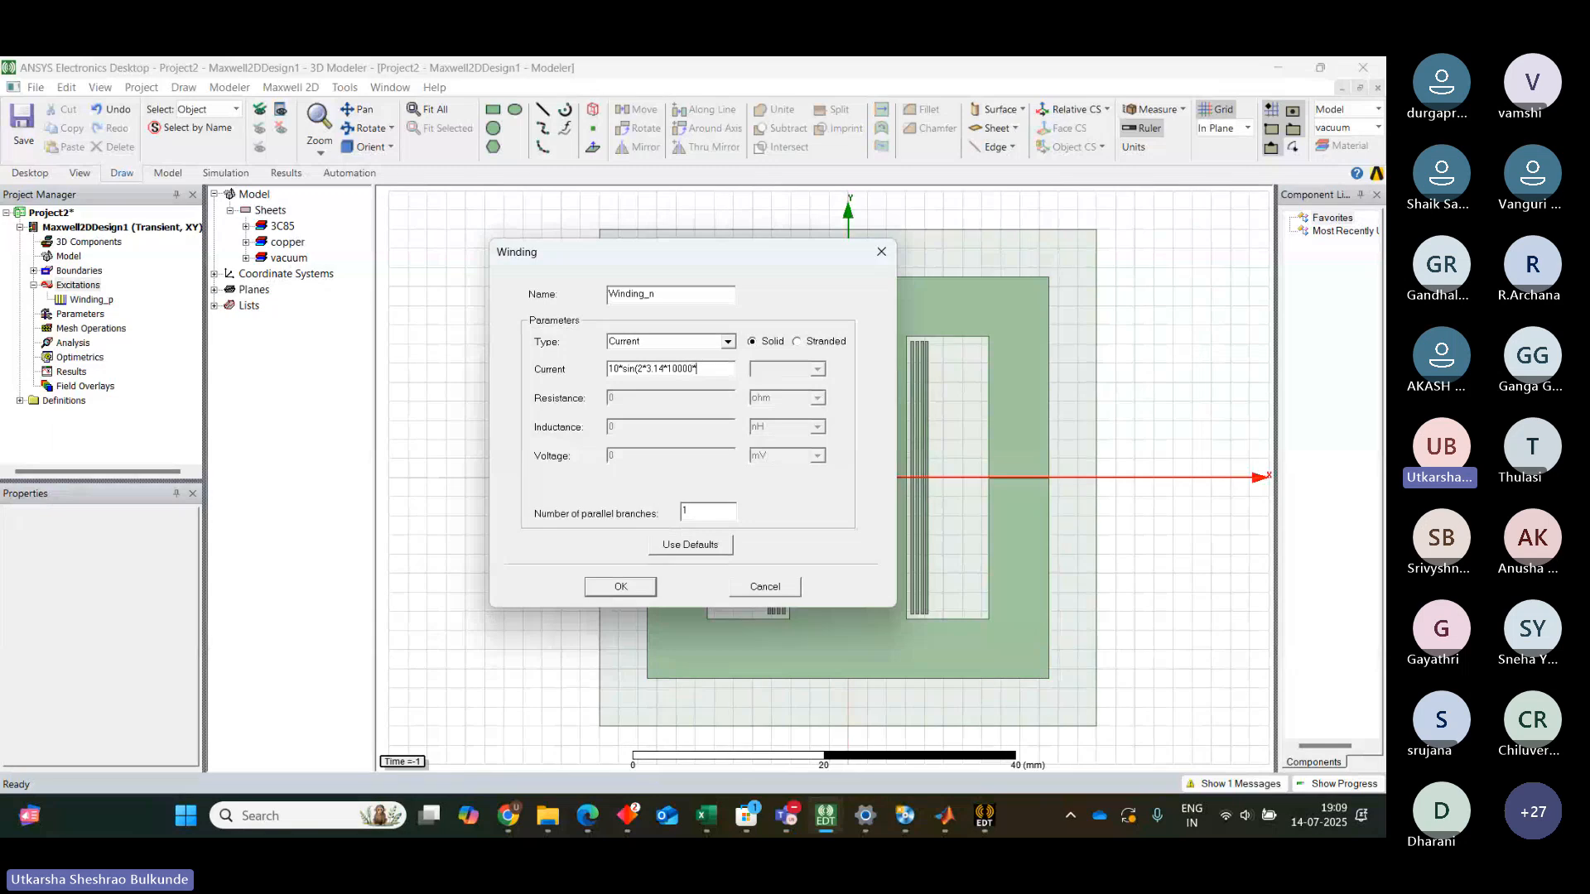
type("time)")
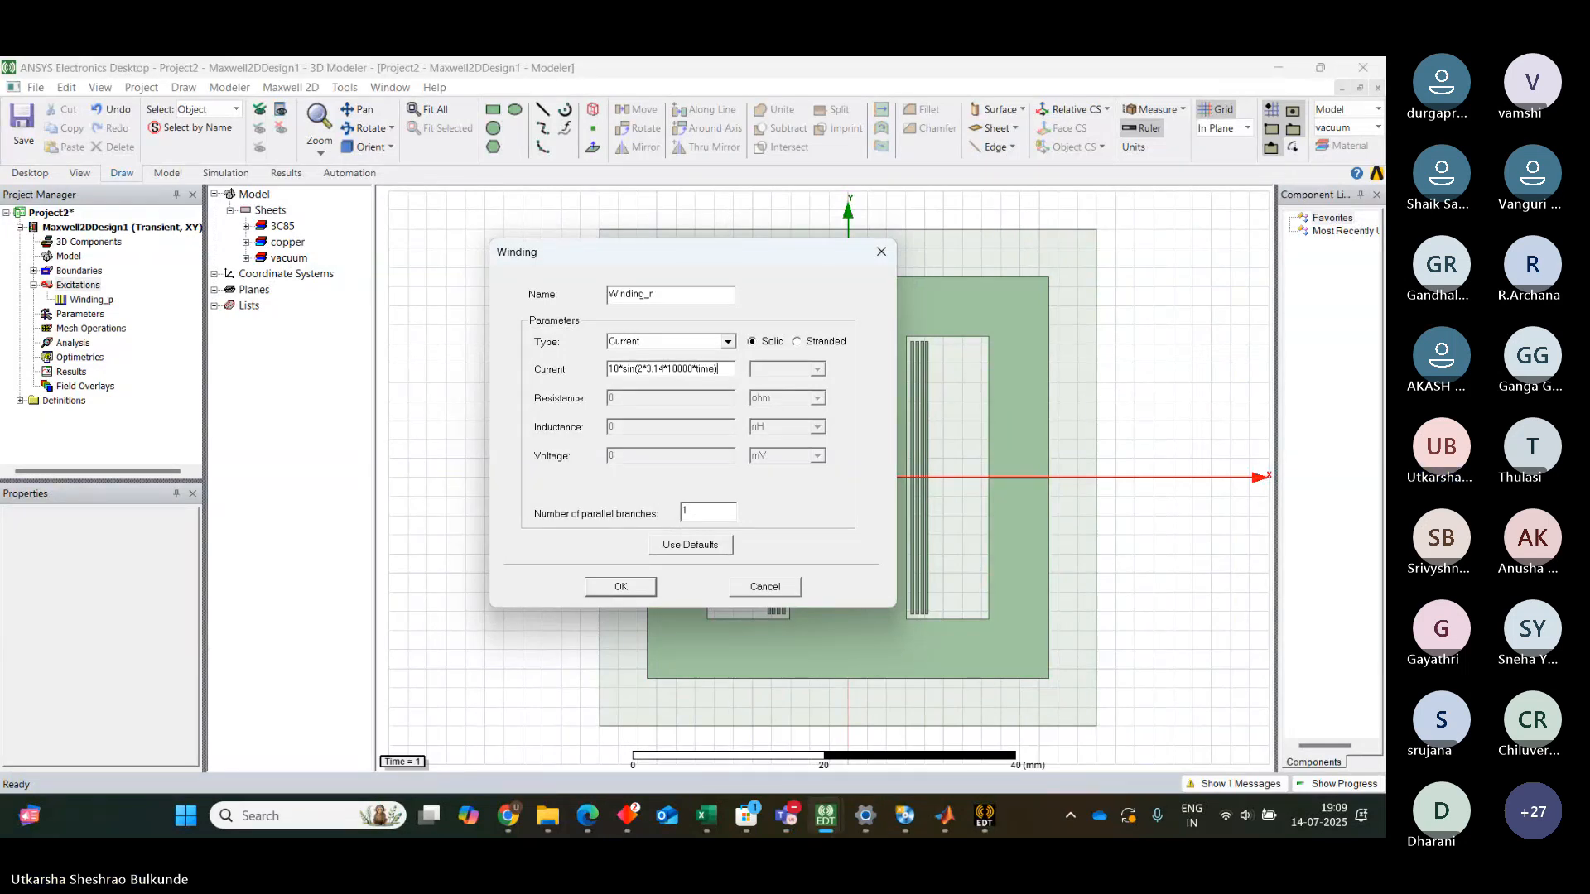
left_click(621, 587)
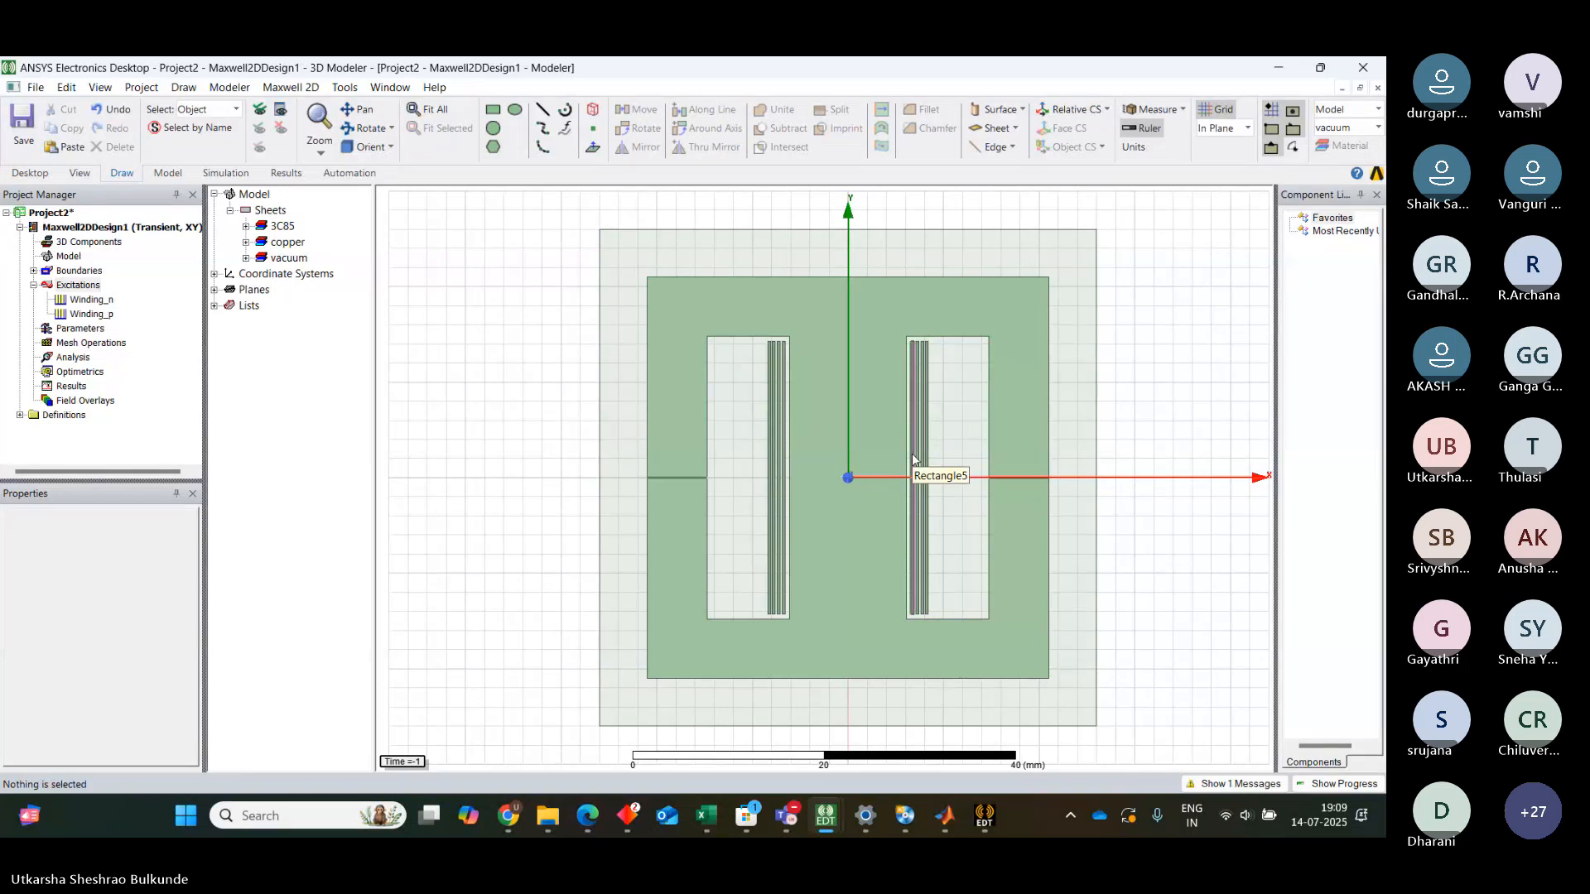
Assign a coil excitation with 1 conductor to the innermost conductor Rectangle5 in the right window
scroll(913, 458, "up", 3)
scroll(913, 459, "up", 1)
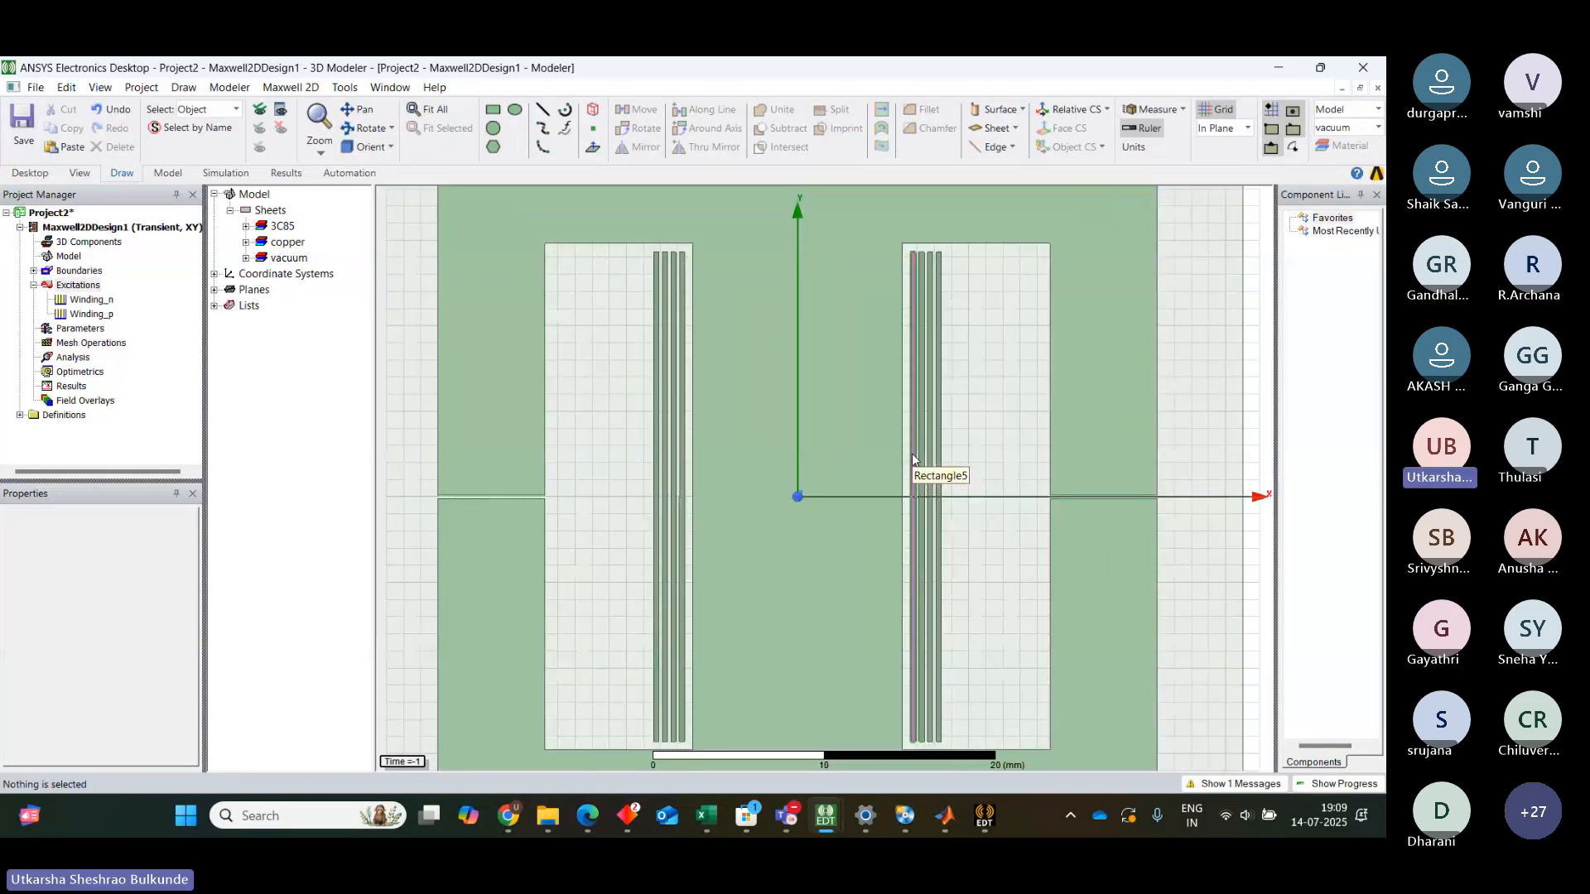
left_click(914, 402)
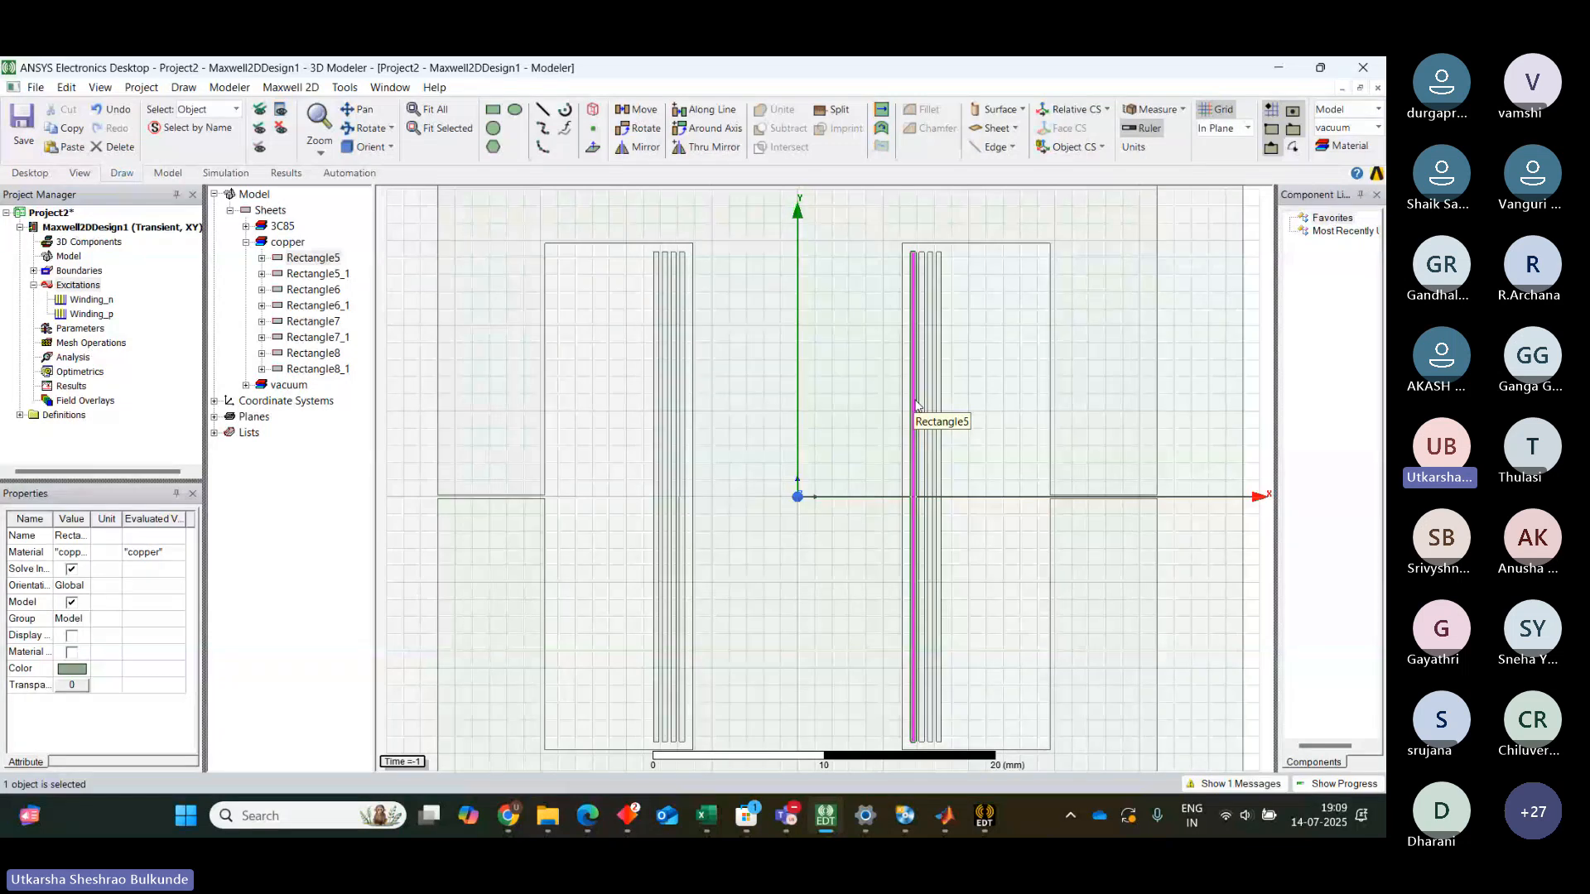
right_click(916, 404)
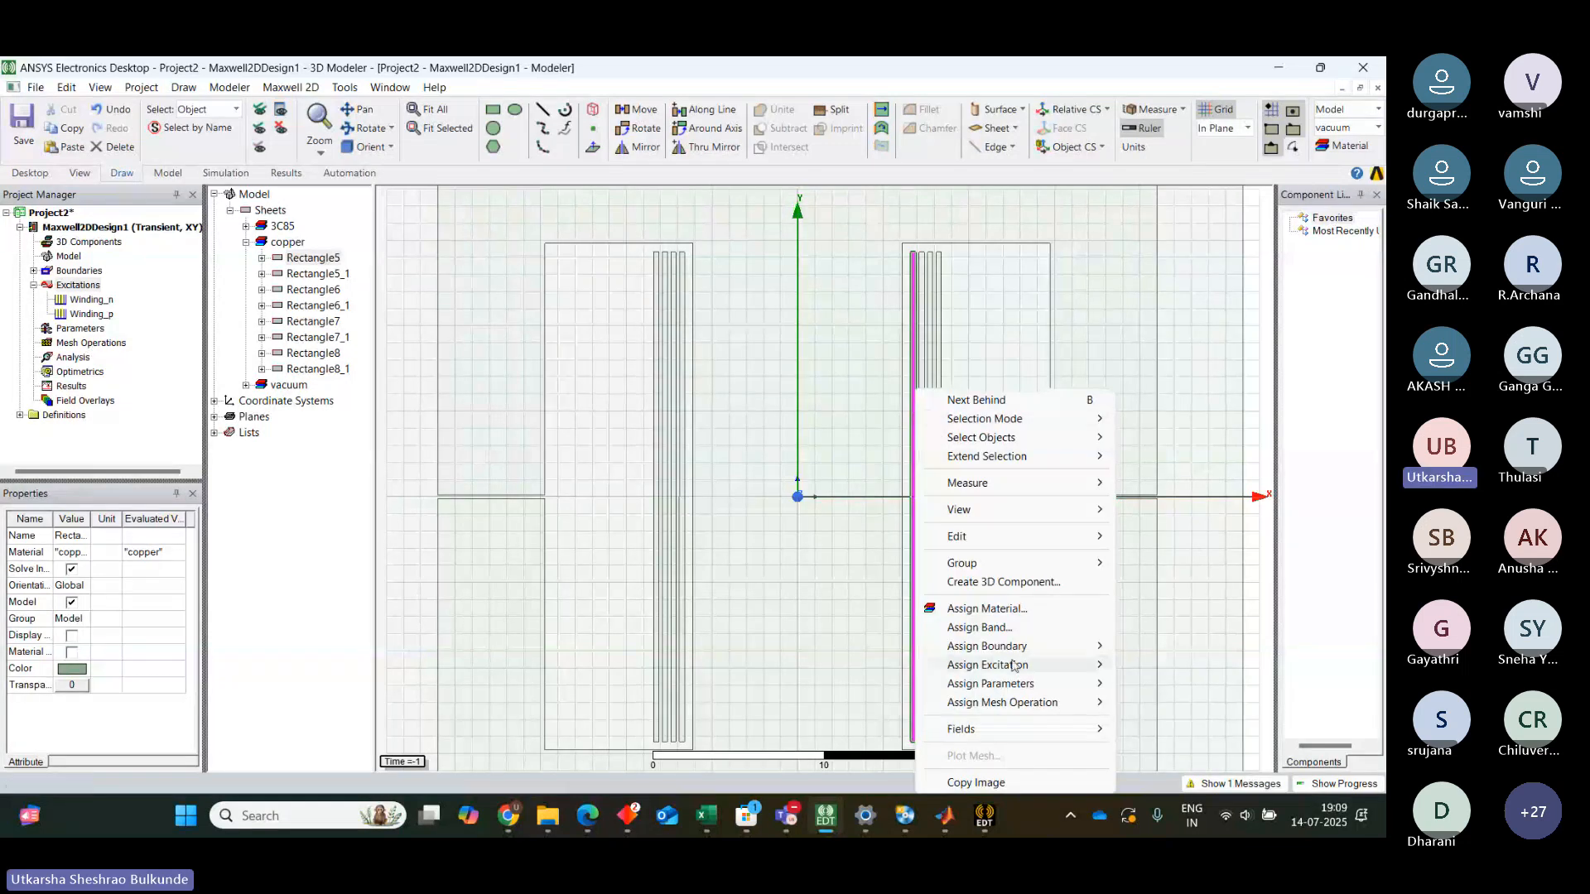
mouse_move(1013, 665)
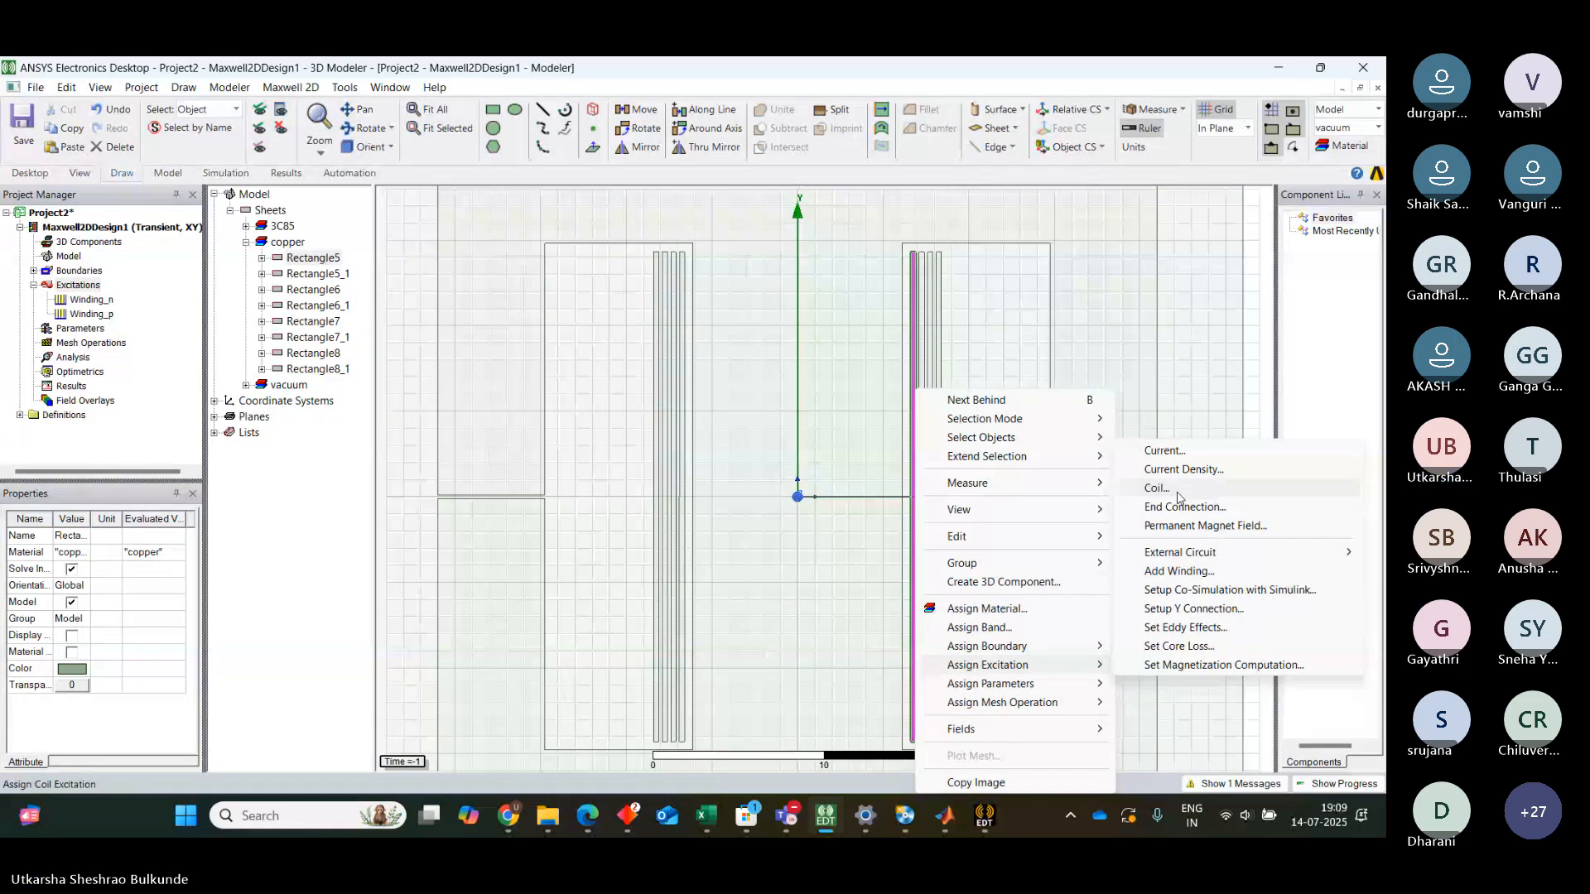
left_click(1177, 490)
left_click(675, 362)
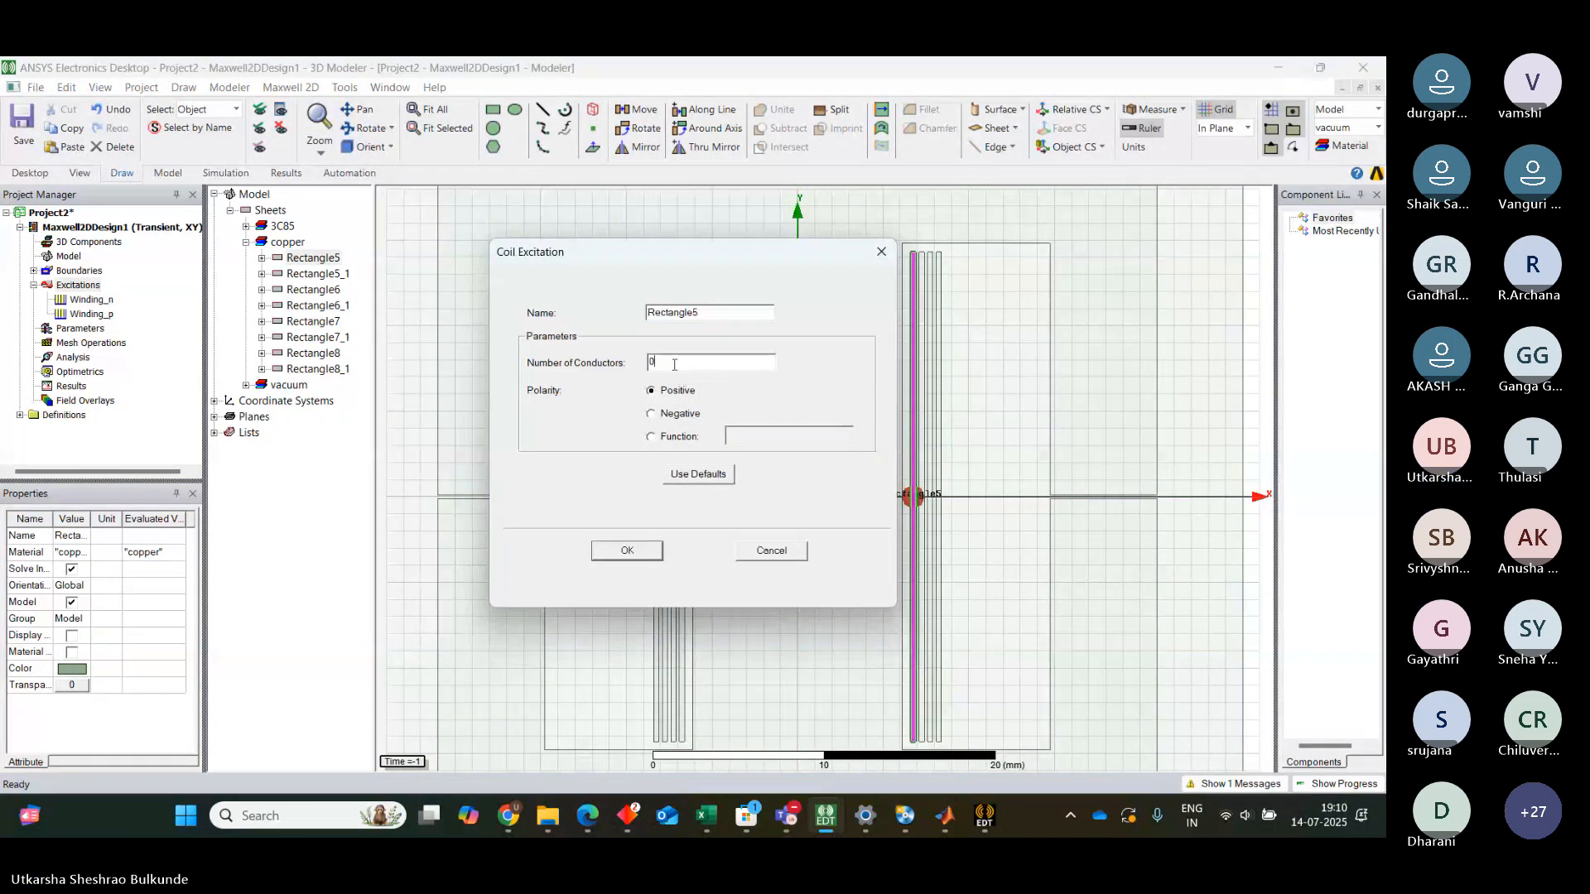
type("1")
left_click(631, 553)
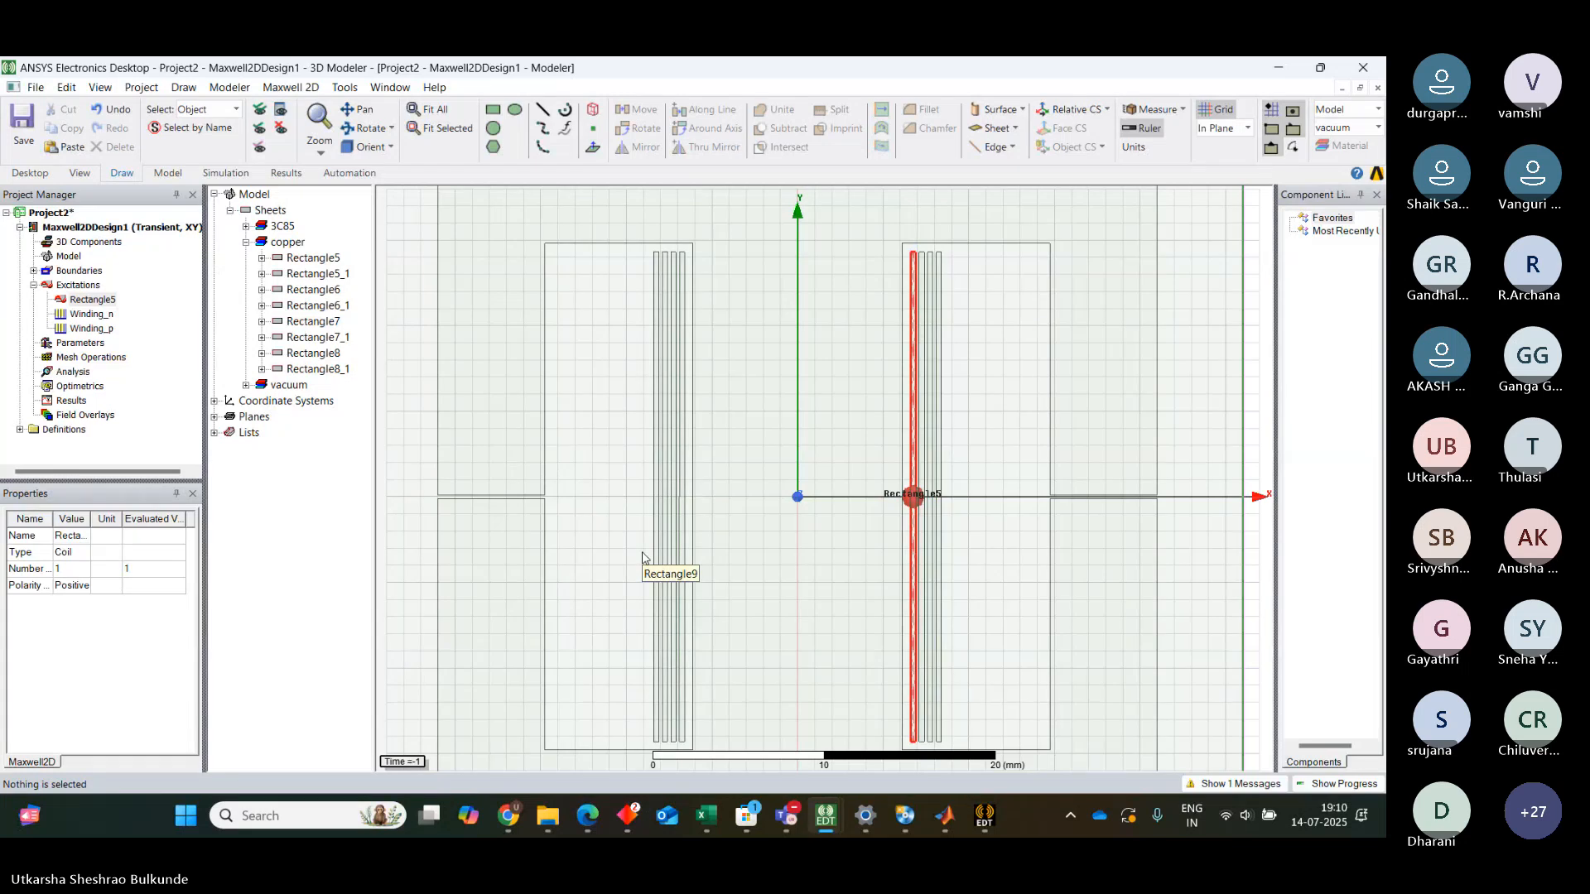
right_click(922, 351)
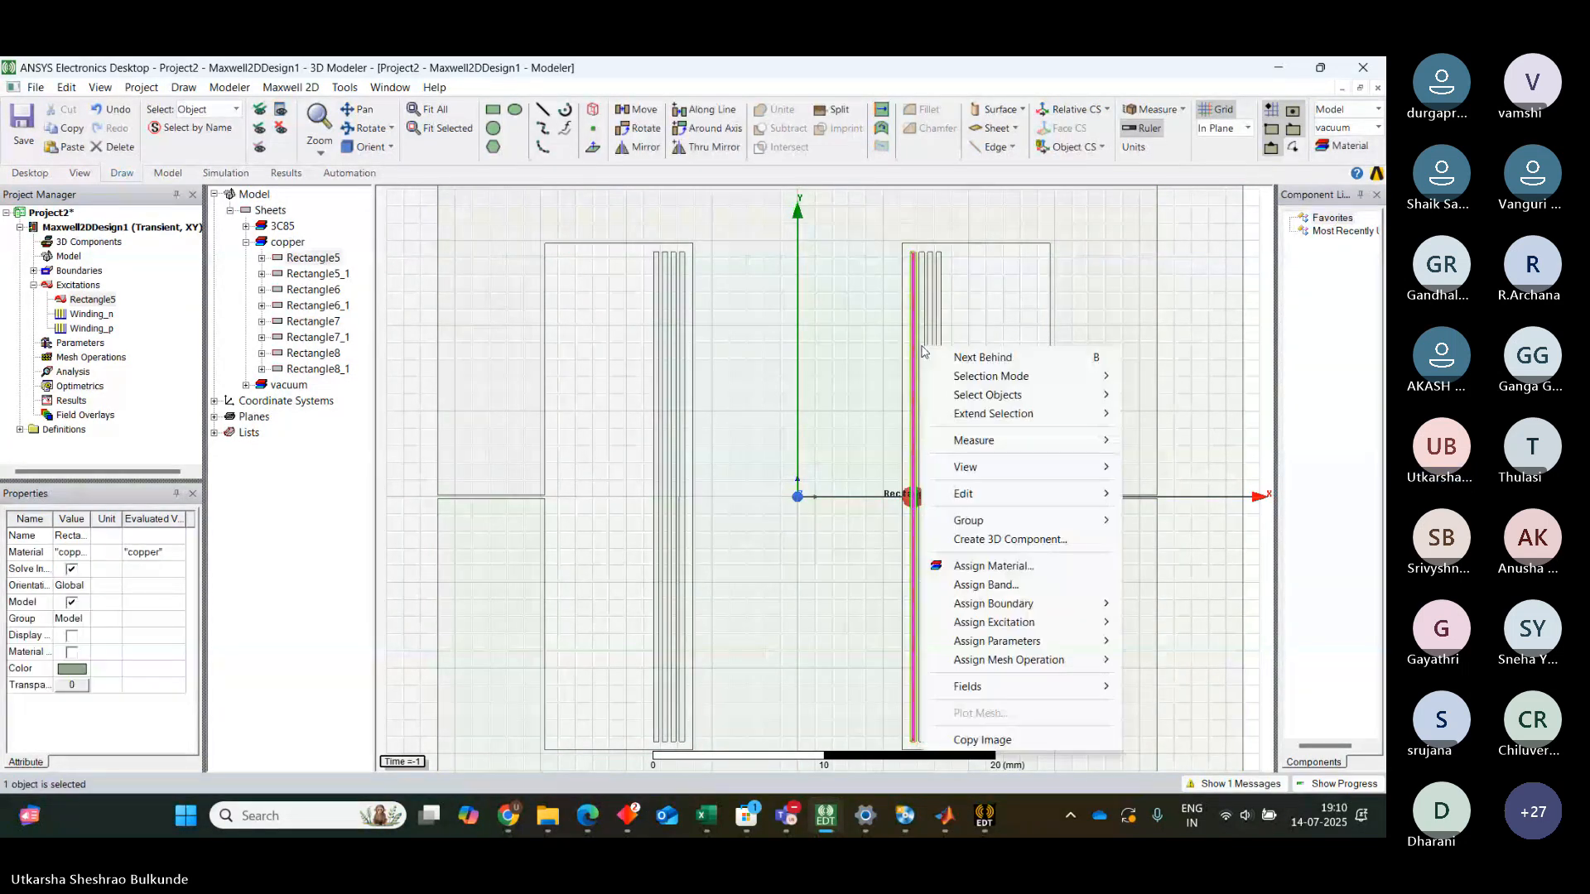
left_click(1203, 263)
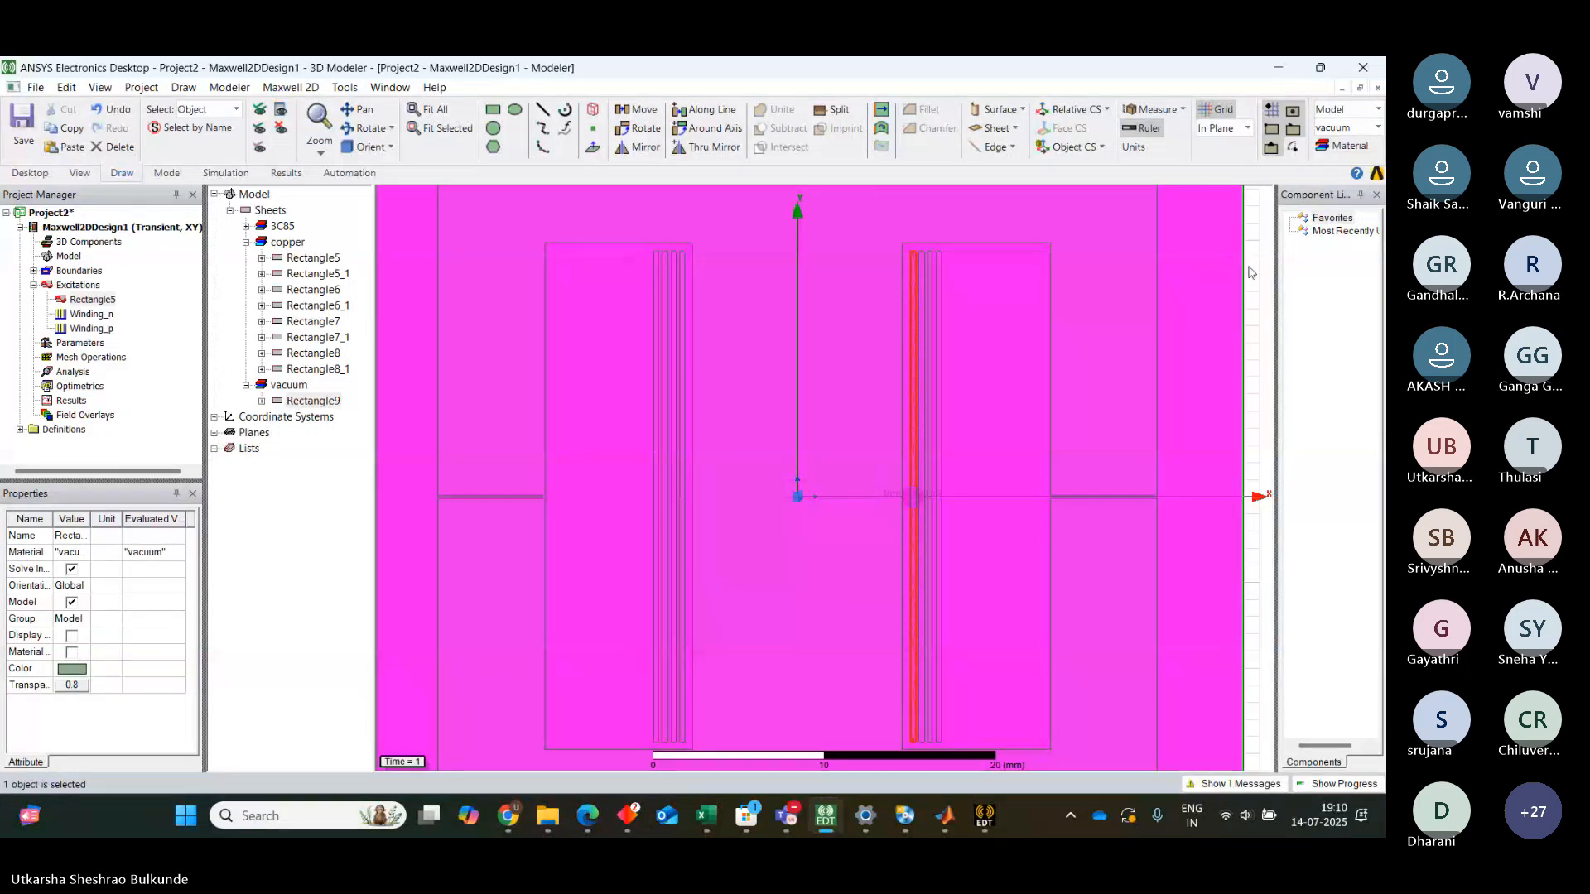
left_click(354, 527)
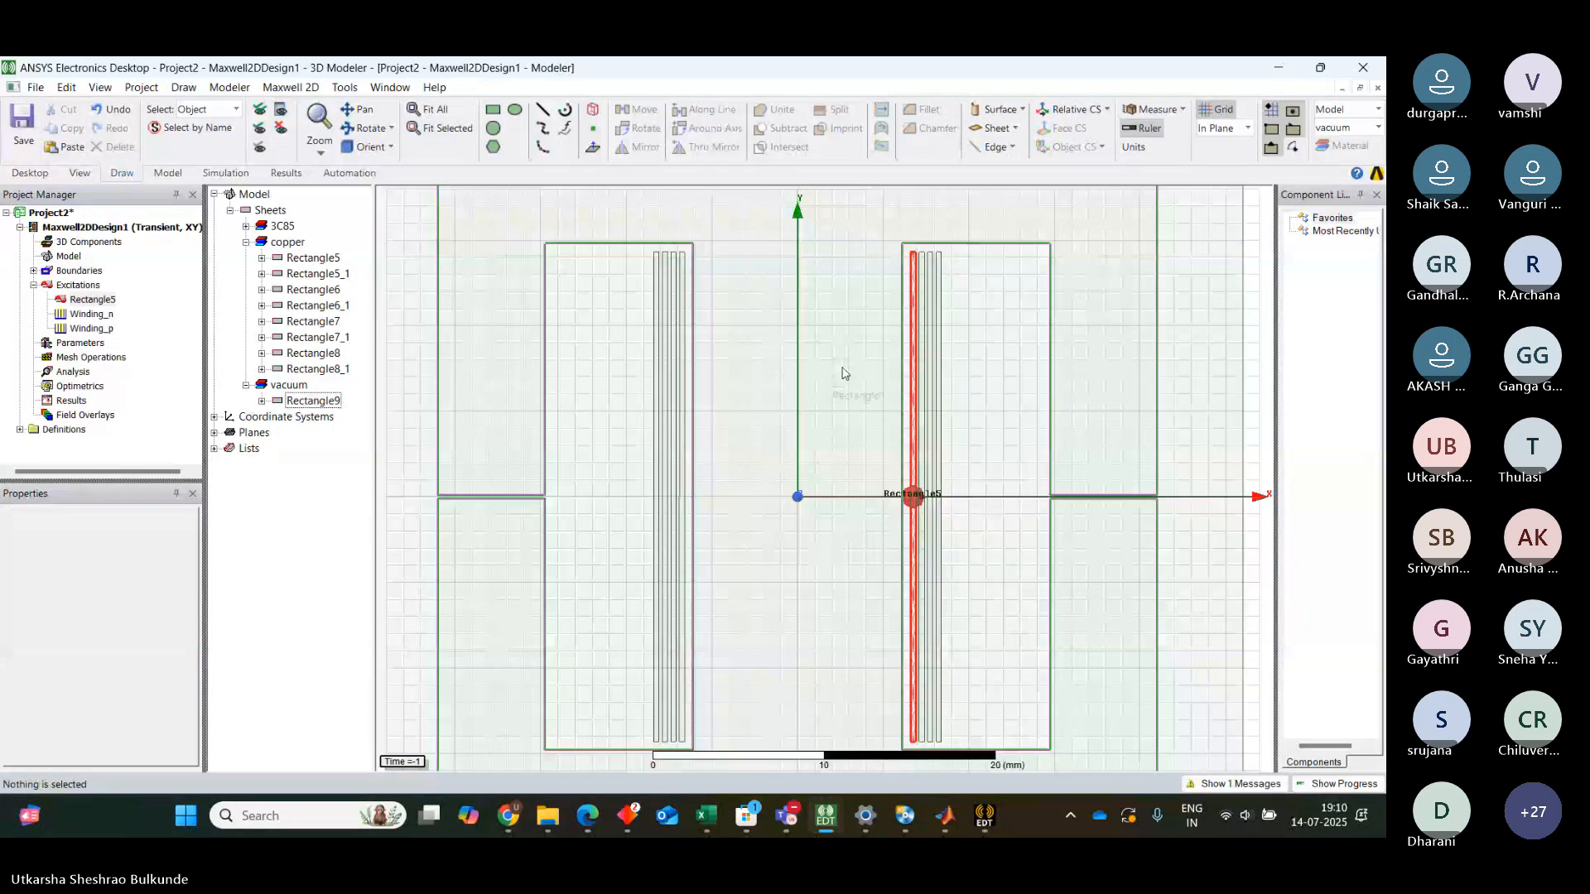
left_click(921, 339)
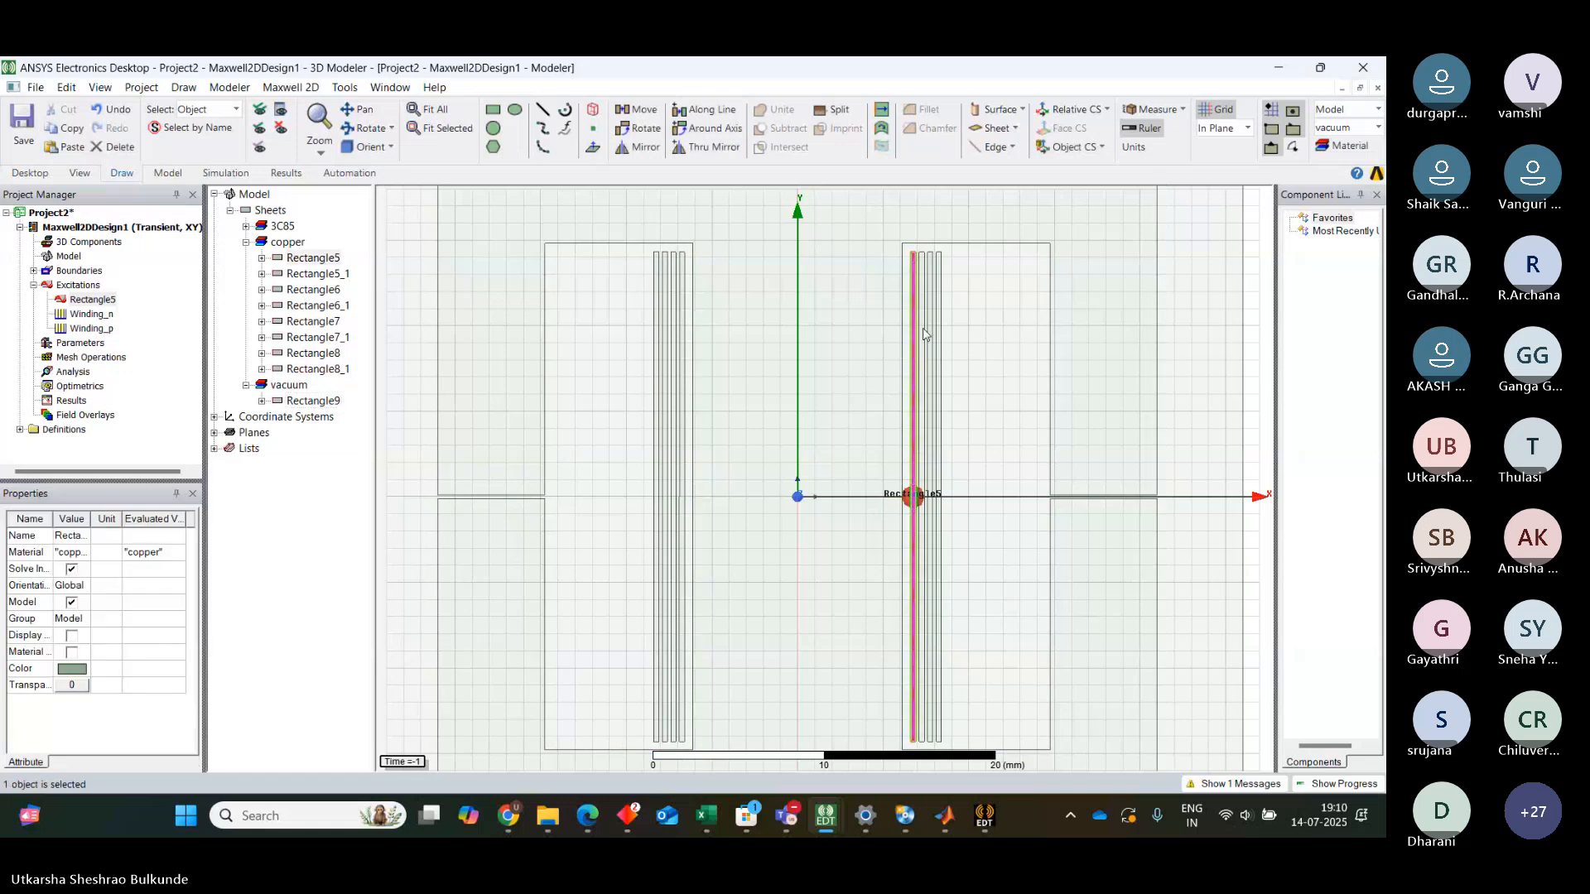
left_click(315, 274)
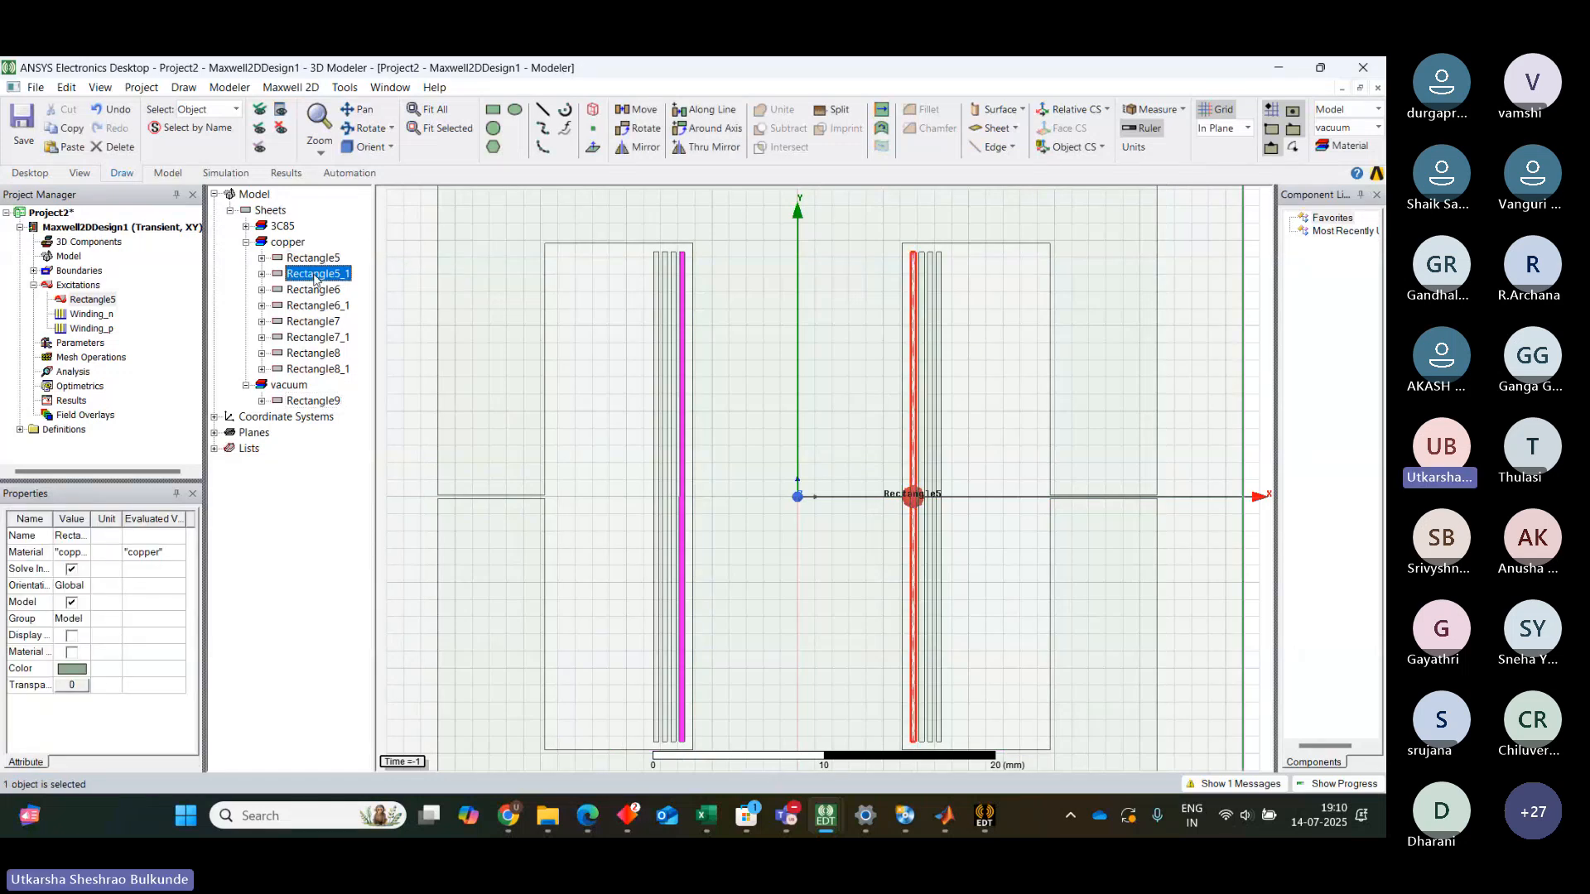
right_click(315, 276)
Assign a coil excitation with 1 conductor to conductor Rectangle6
left_click(304, 290)
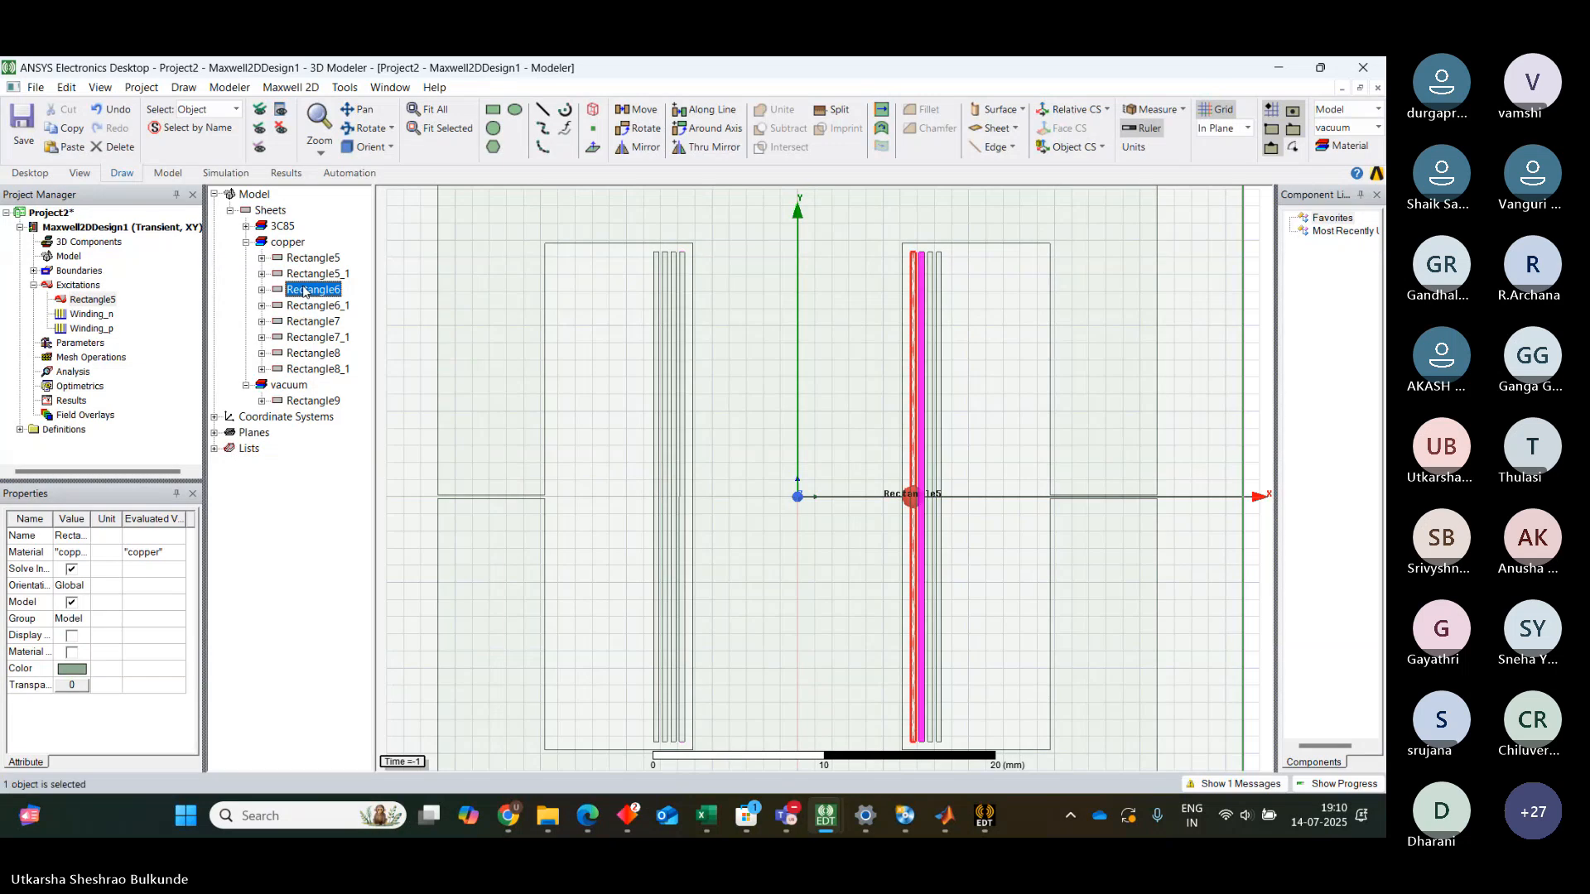
right_click(303, 290)
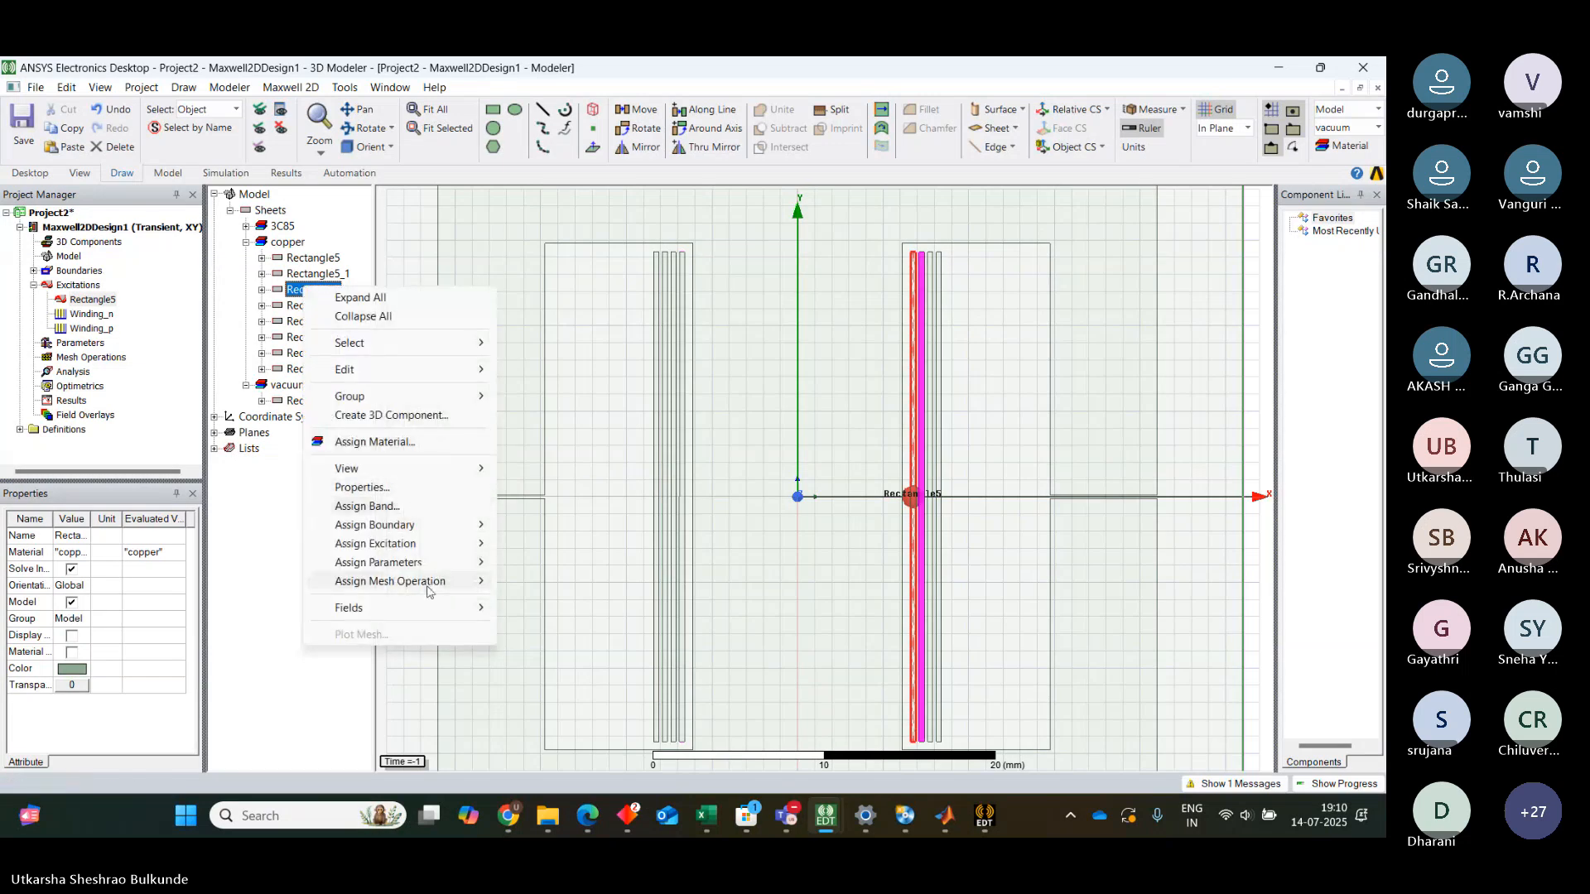
mouse_move(431, 544)
left_click(554, 583)
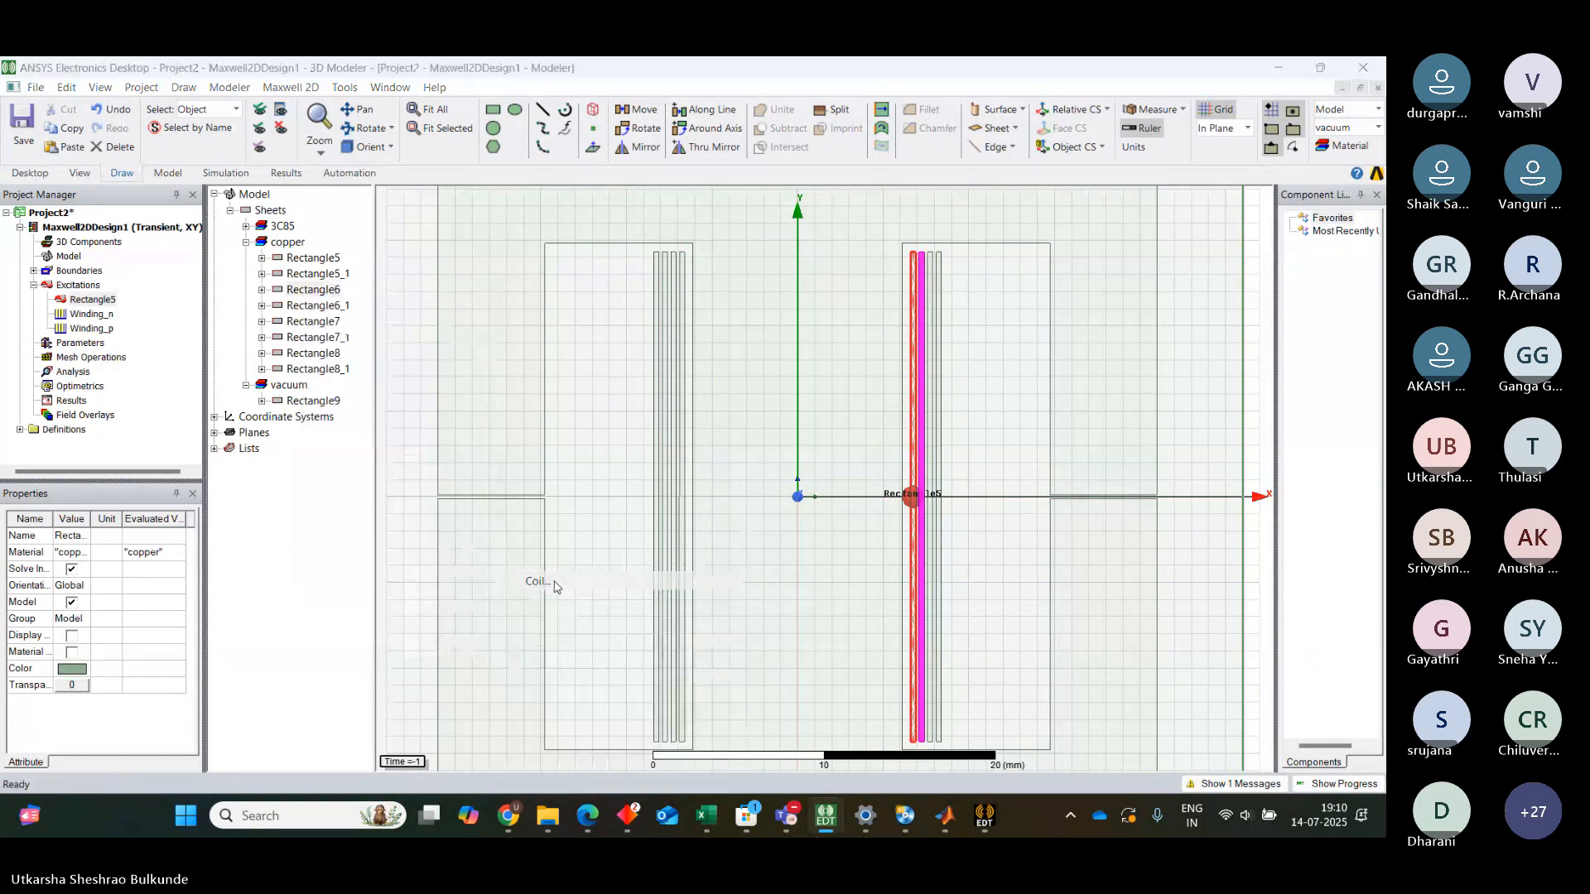
left_click(685, 362)
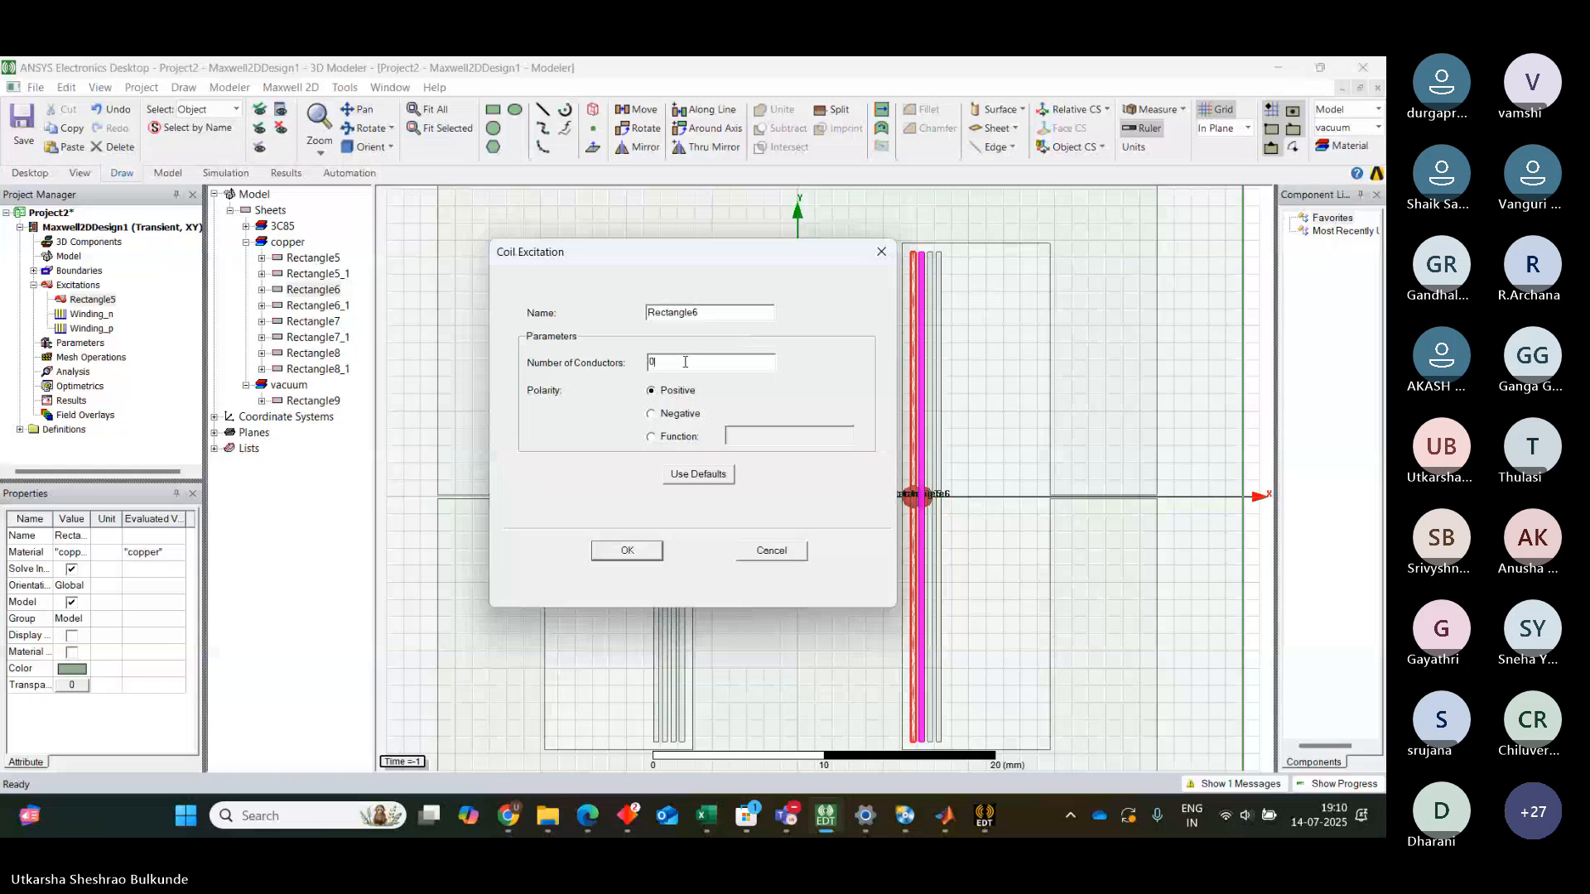
key("BackSpace")
type("1")
left_click(643, 552)
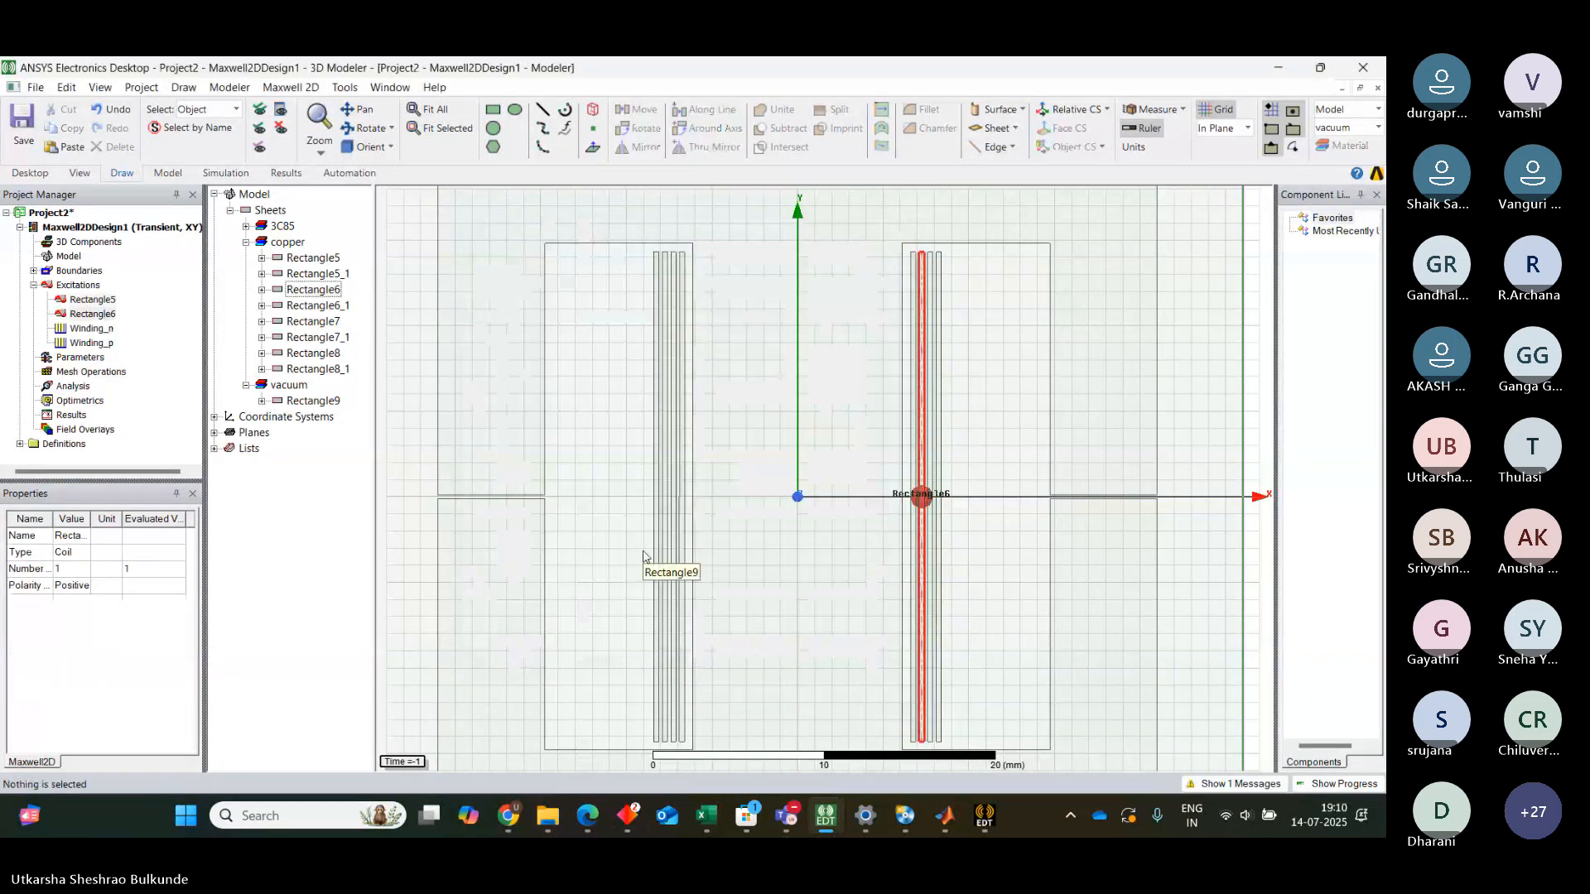
Admit all participants waiting in the Teams meeting lobby and switch back to the modeler window
left_click(695, 185)
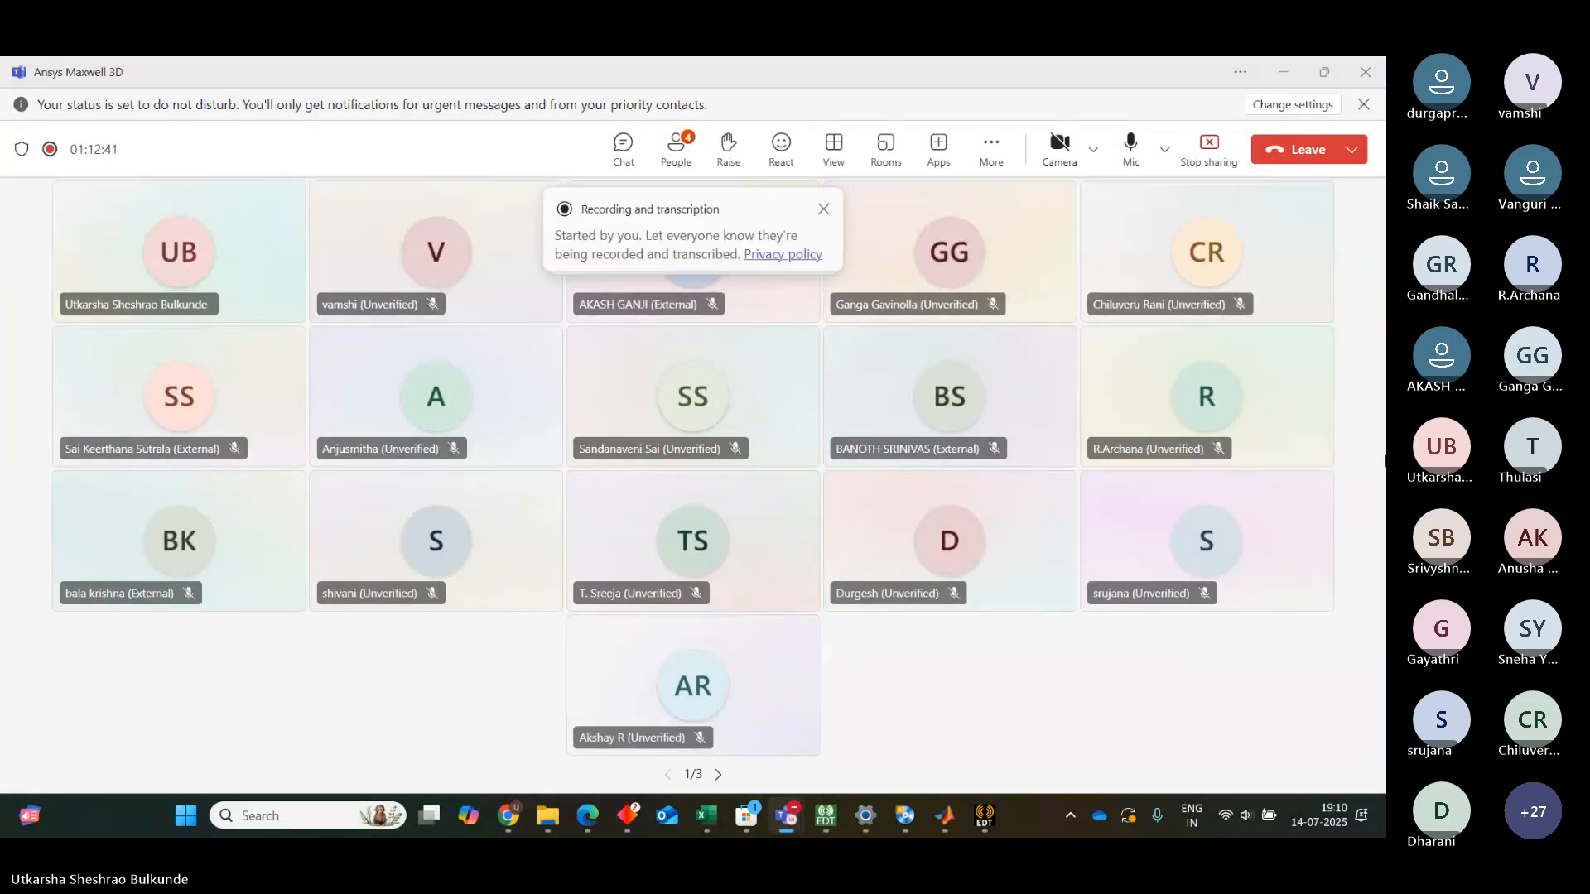
left_click(826, 211)
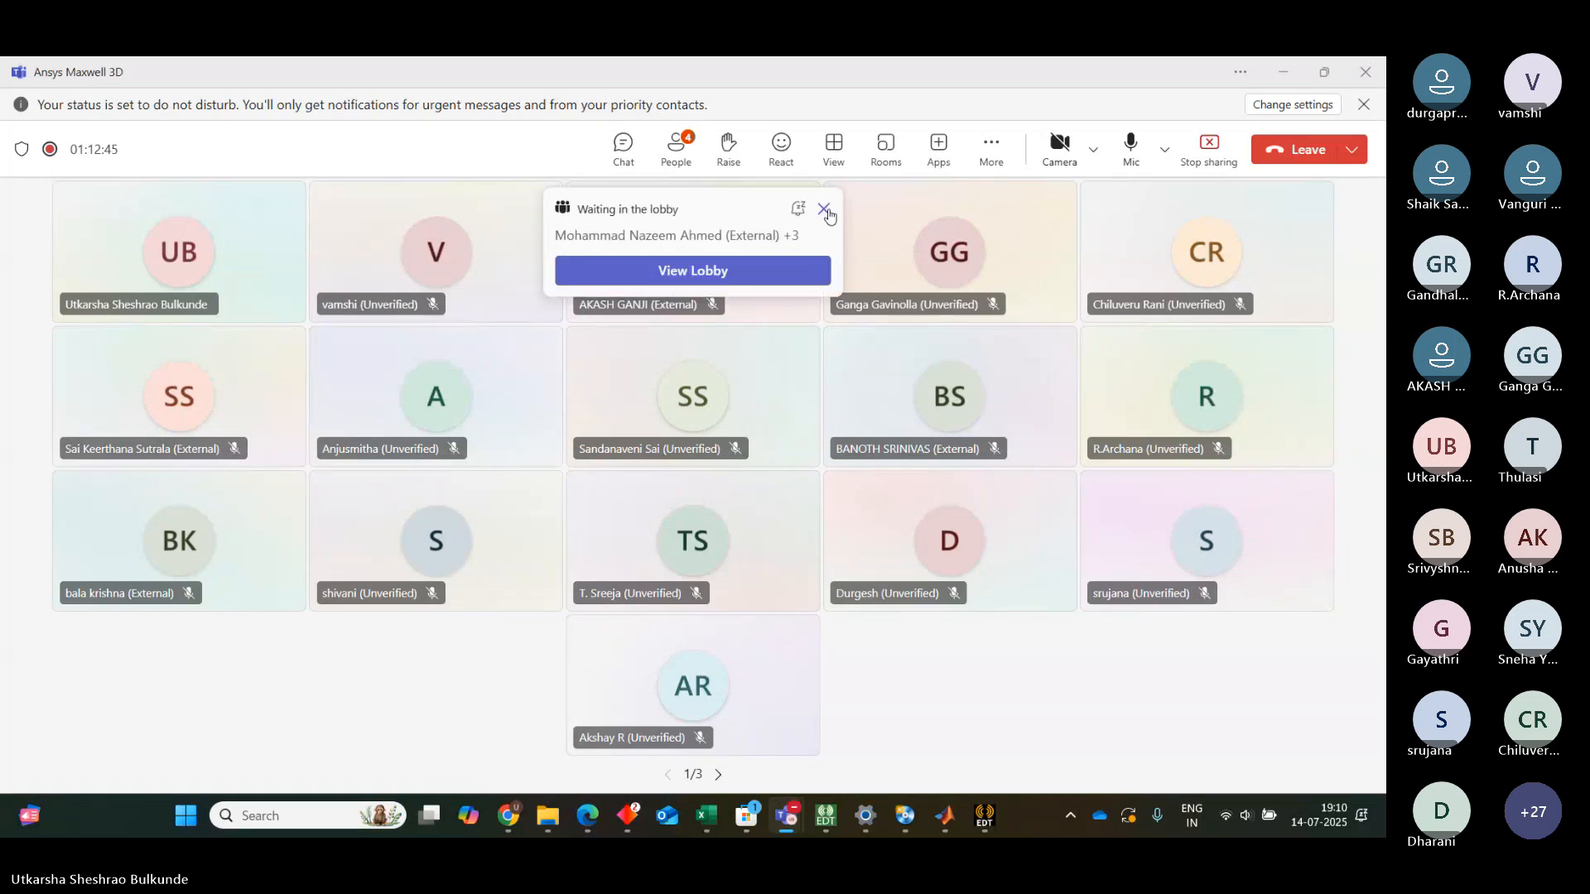
left_click(726, 271)
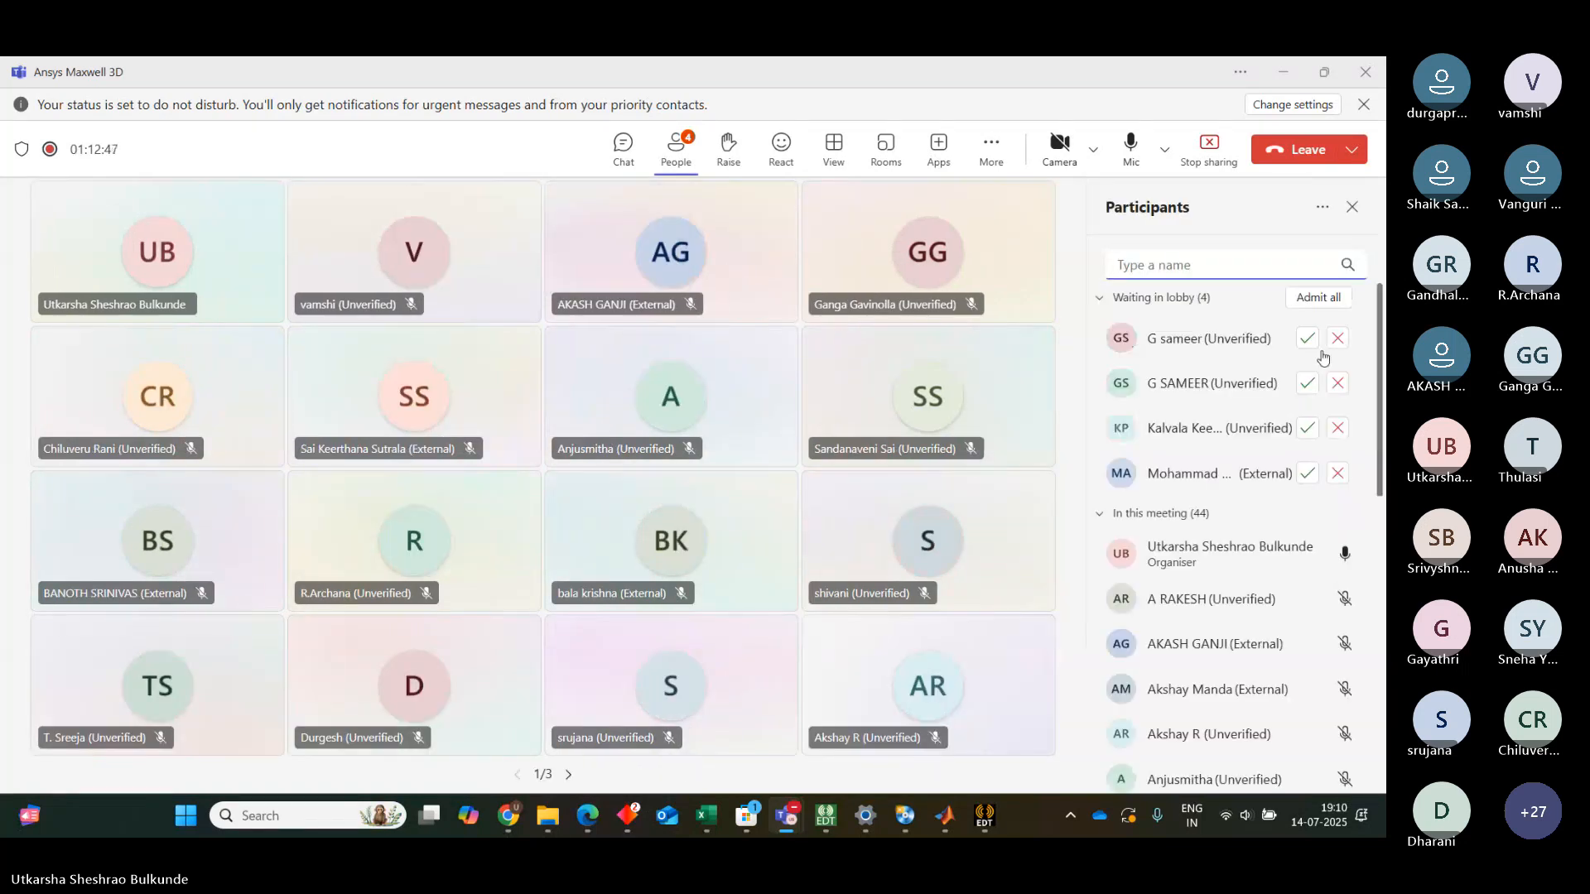
left_click(1309, 300)
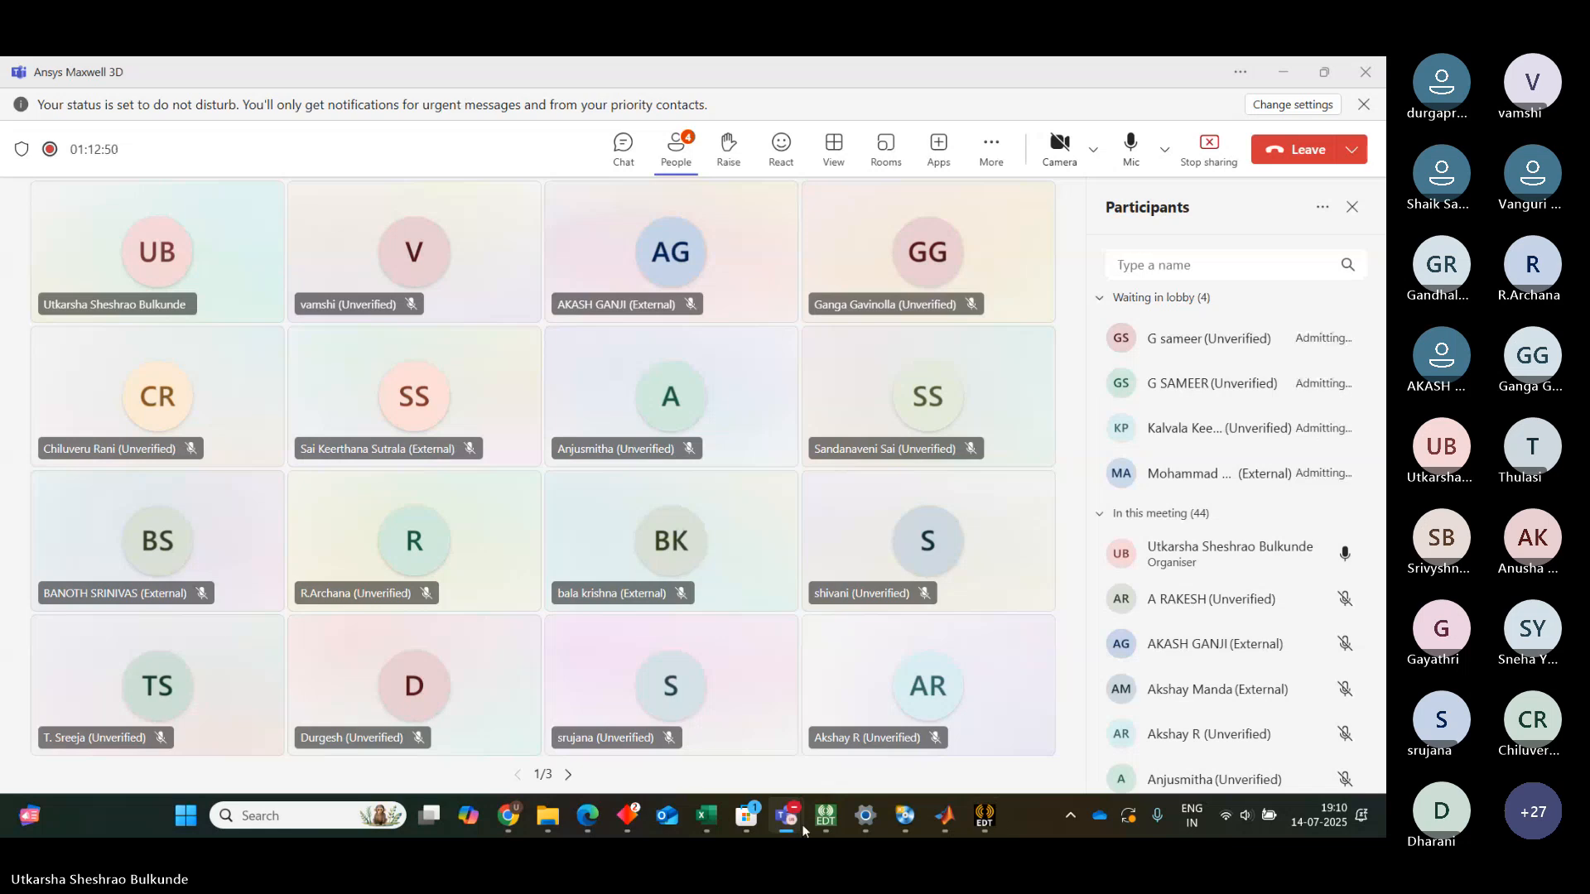
mouse_move(903, 821)
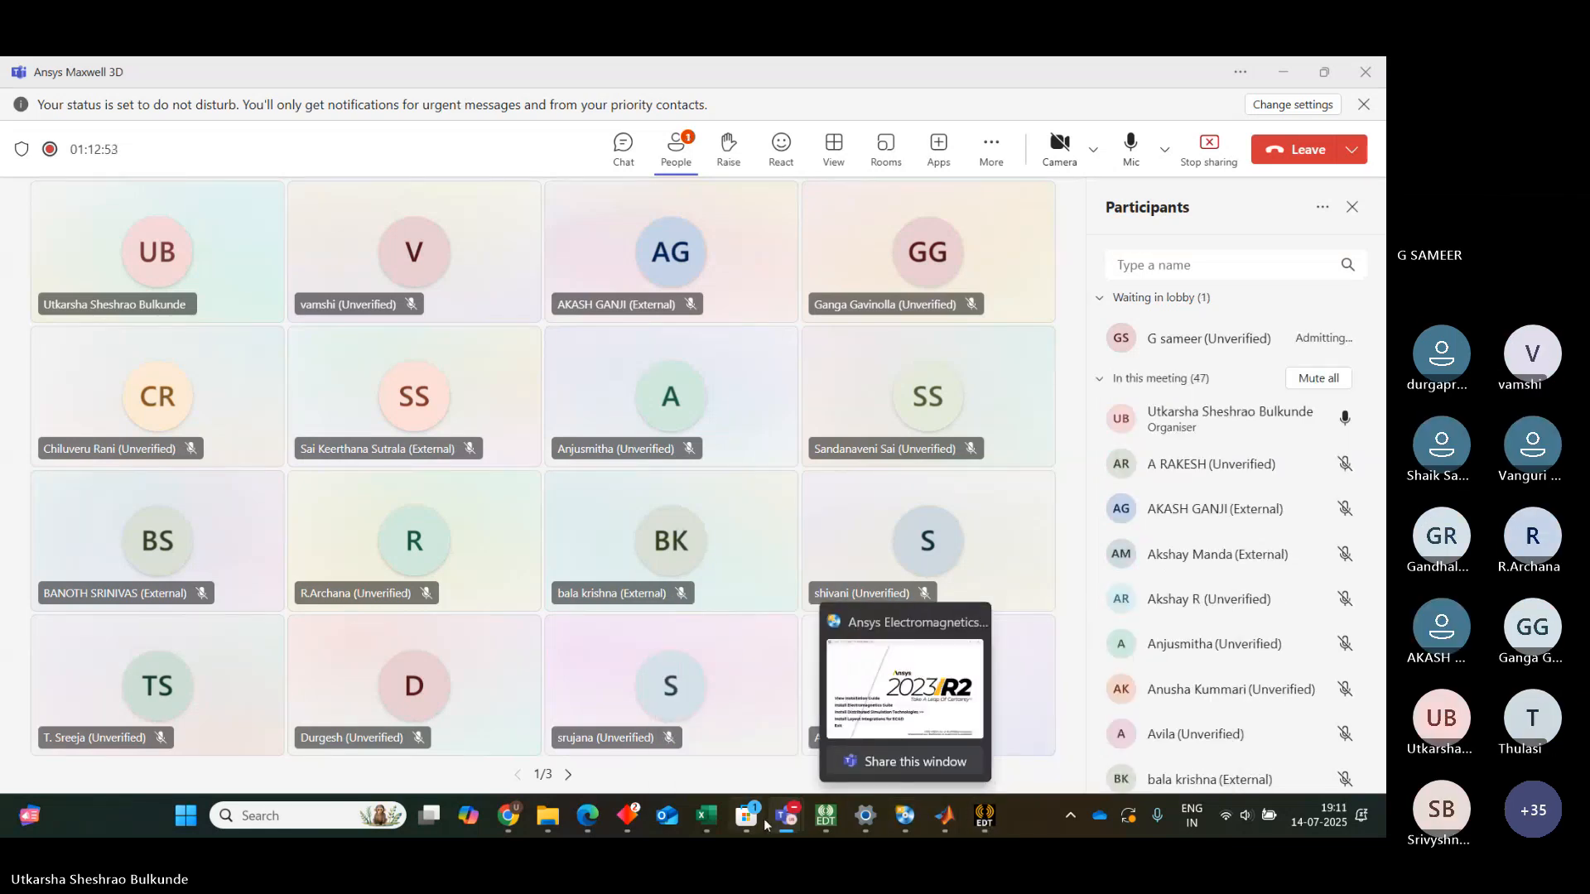
mouse_move(824, 818)
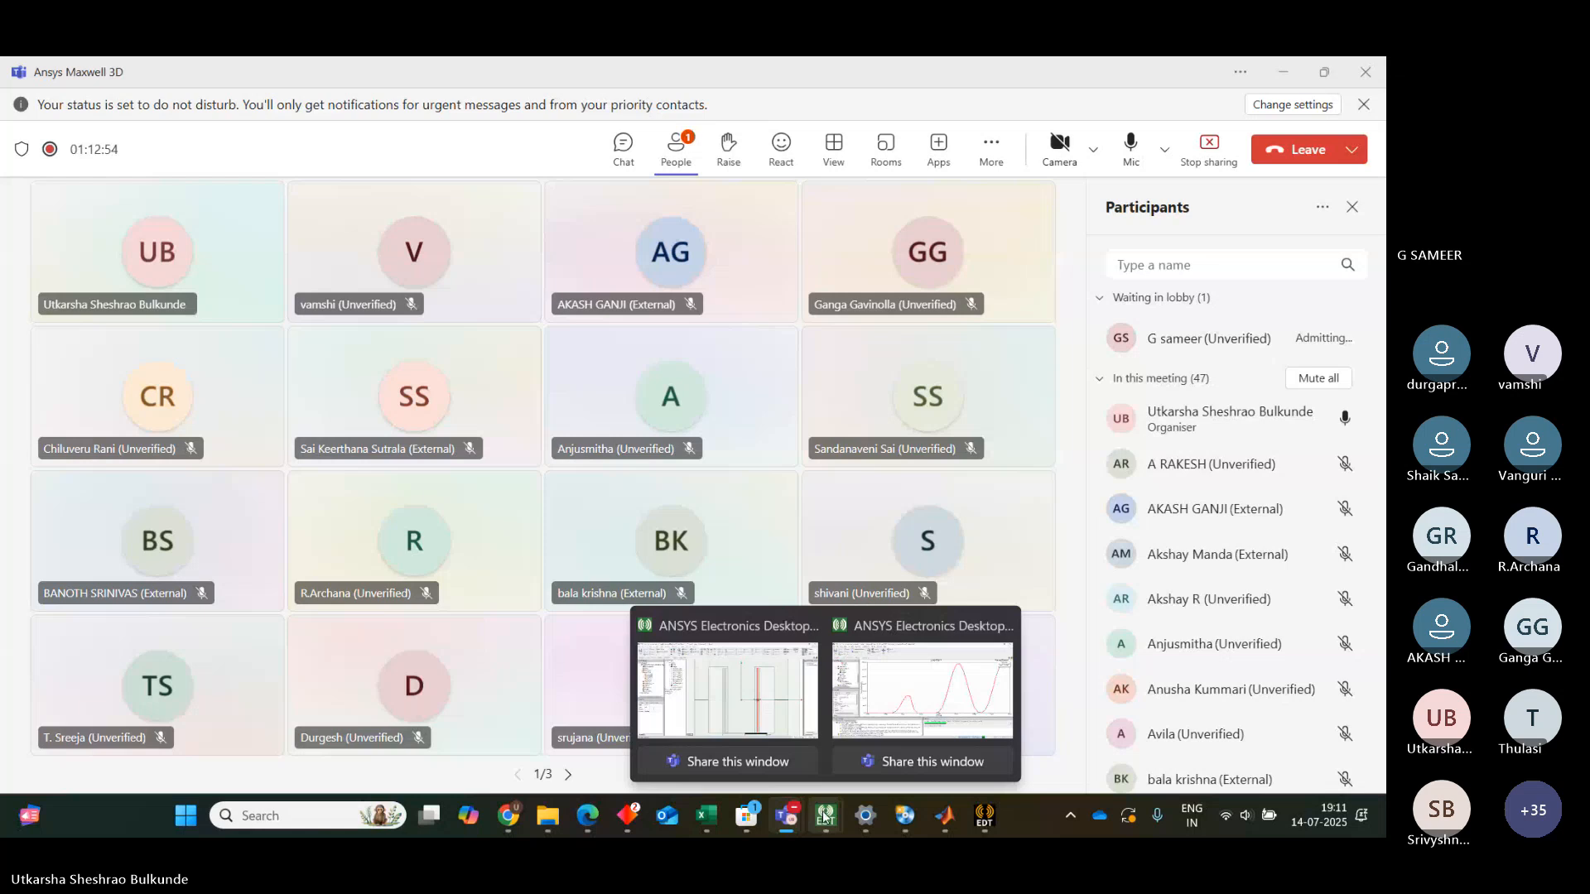
left_click(728, 690)
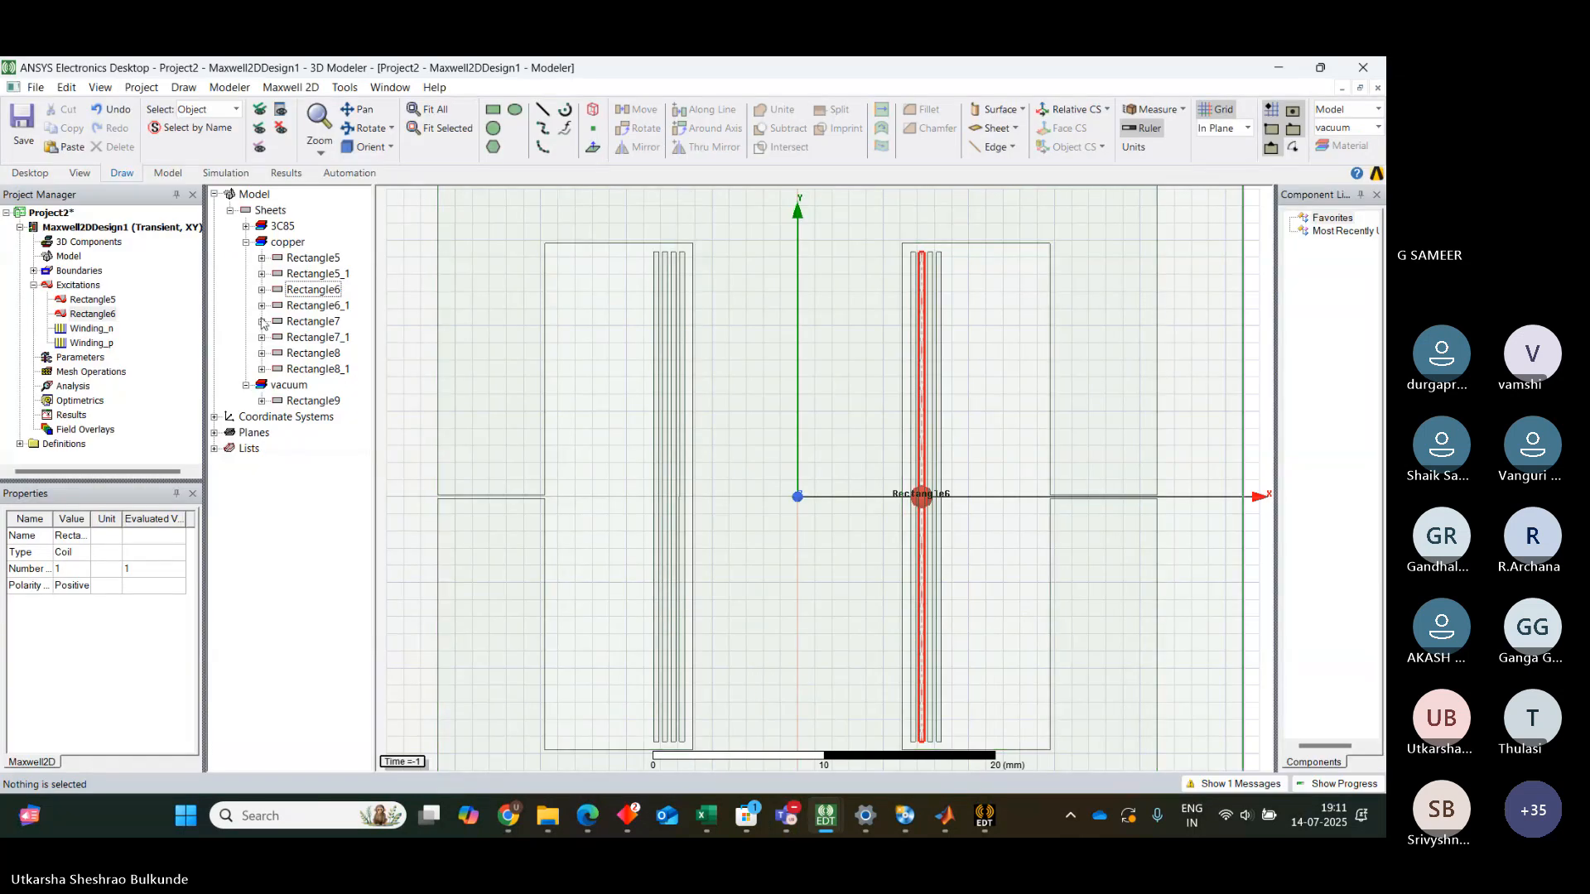
Assign a coil excitation with 1 conductor to conductor Rectangle7
right_click(315, 323)
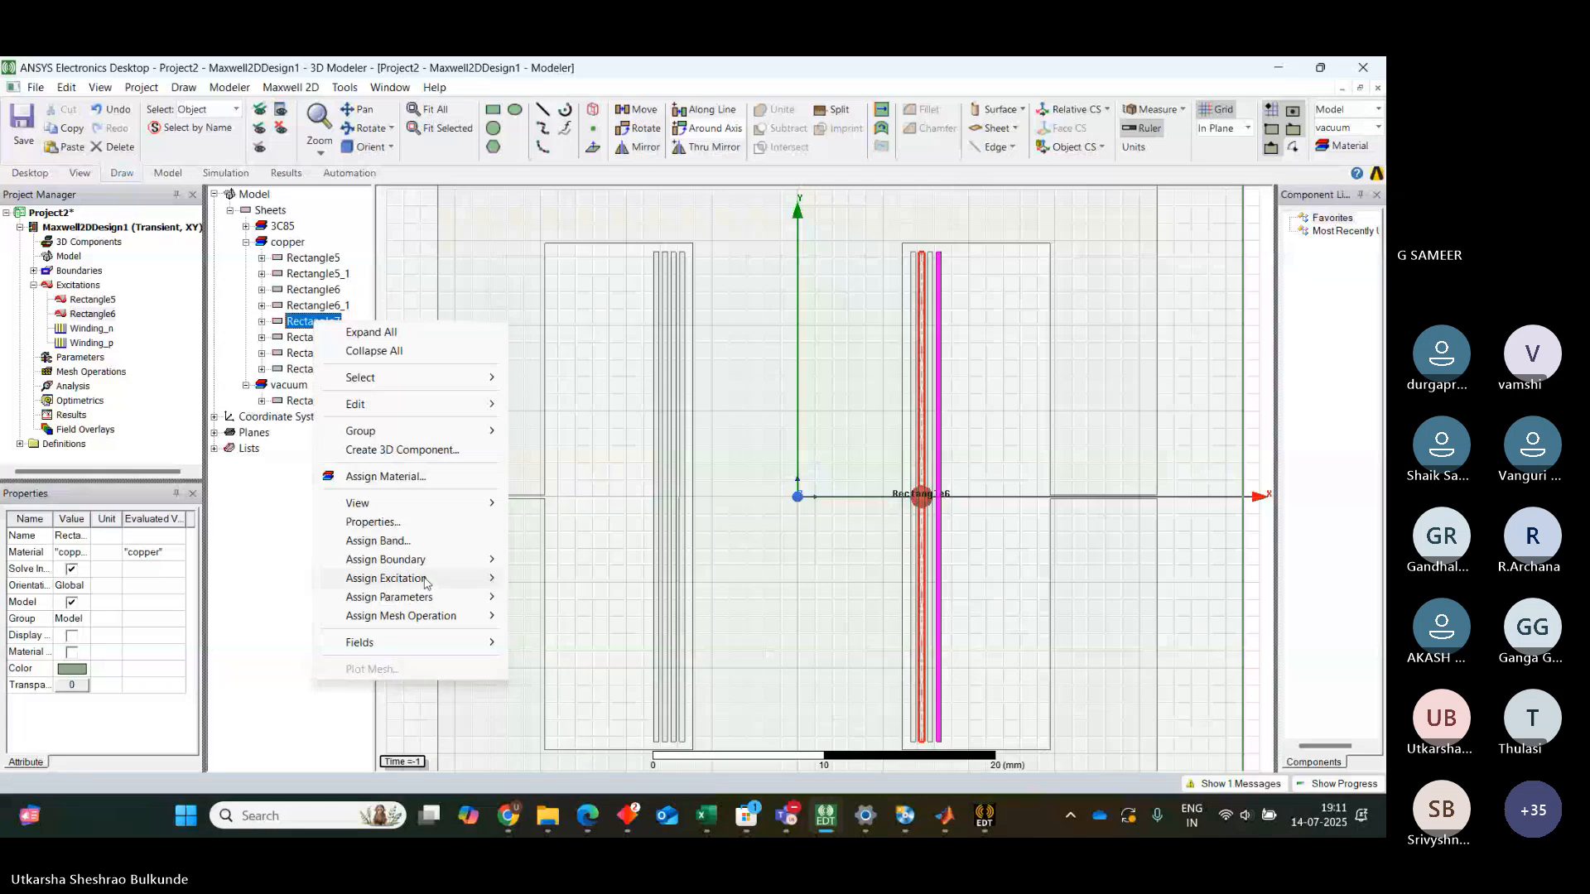
mouse_move(424, 582)
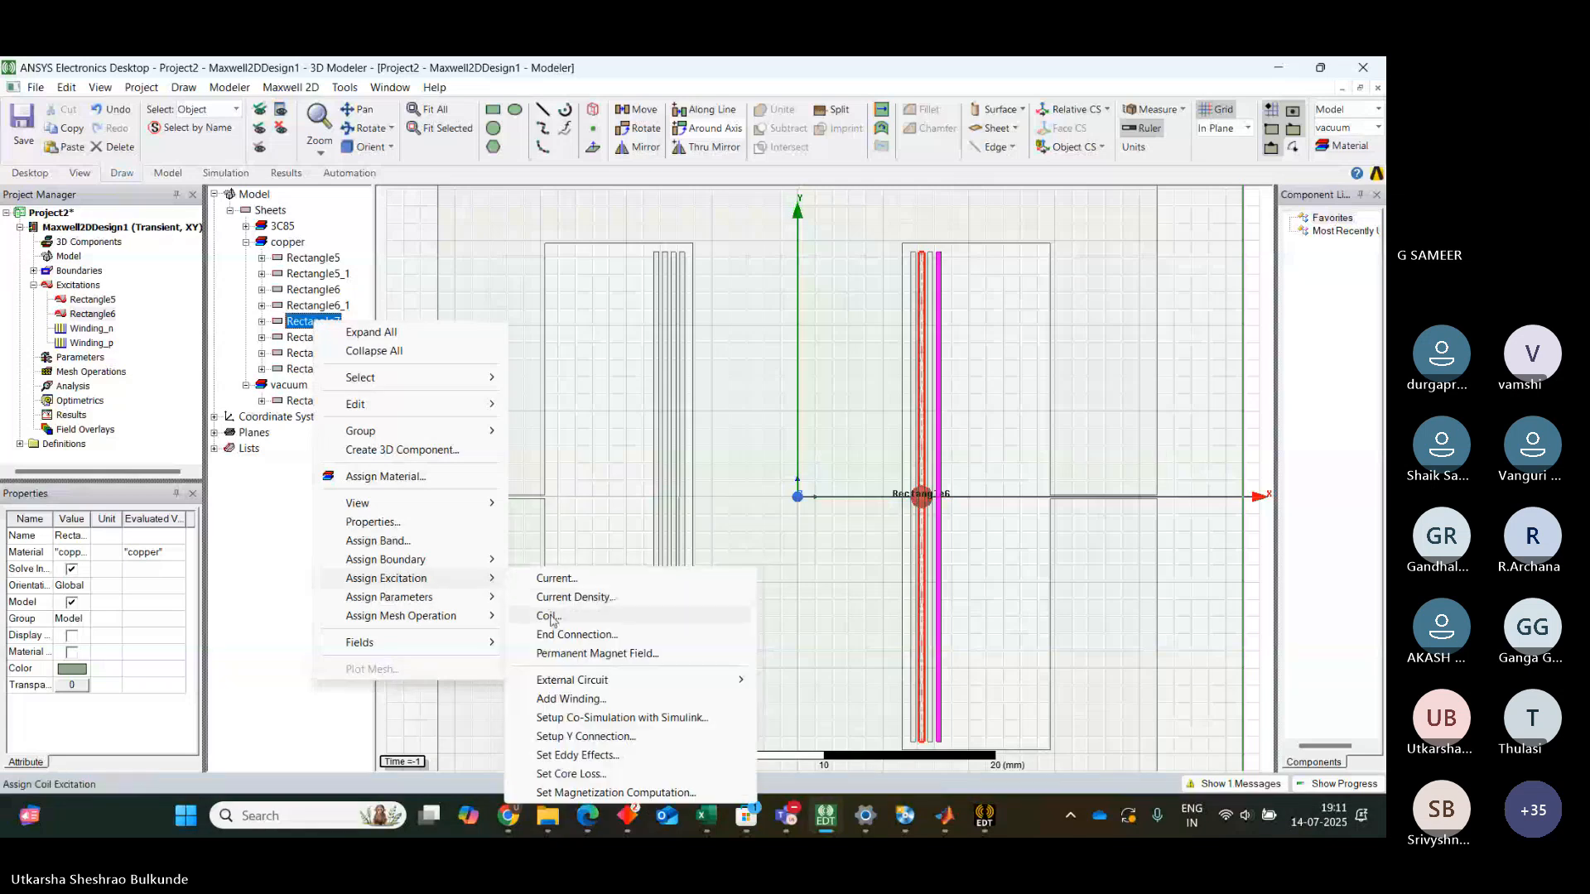
left_click(542, 616)
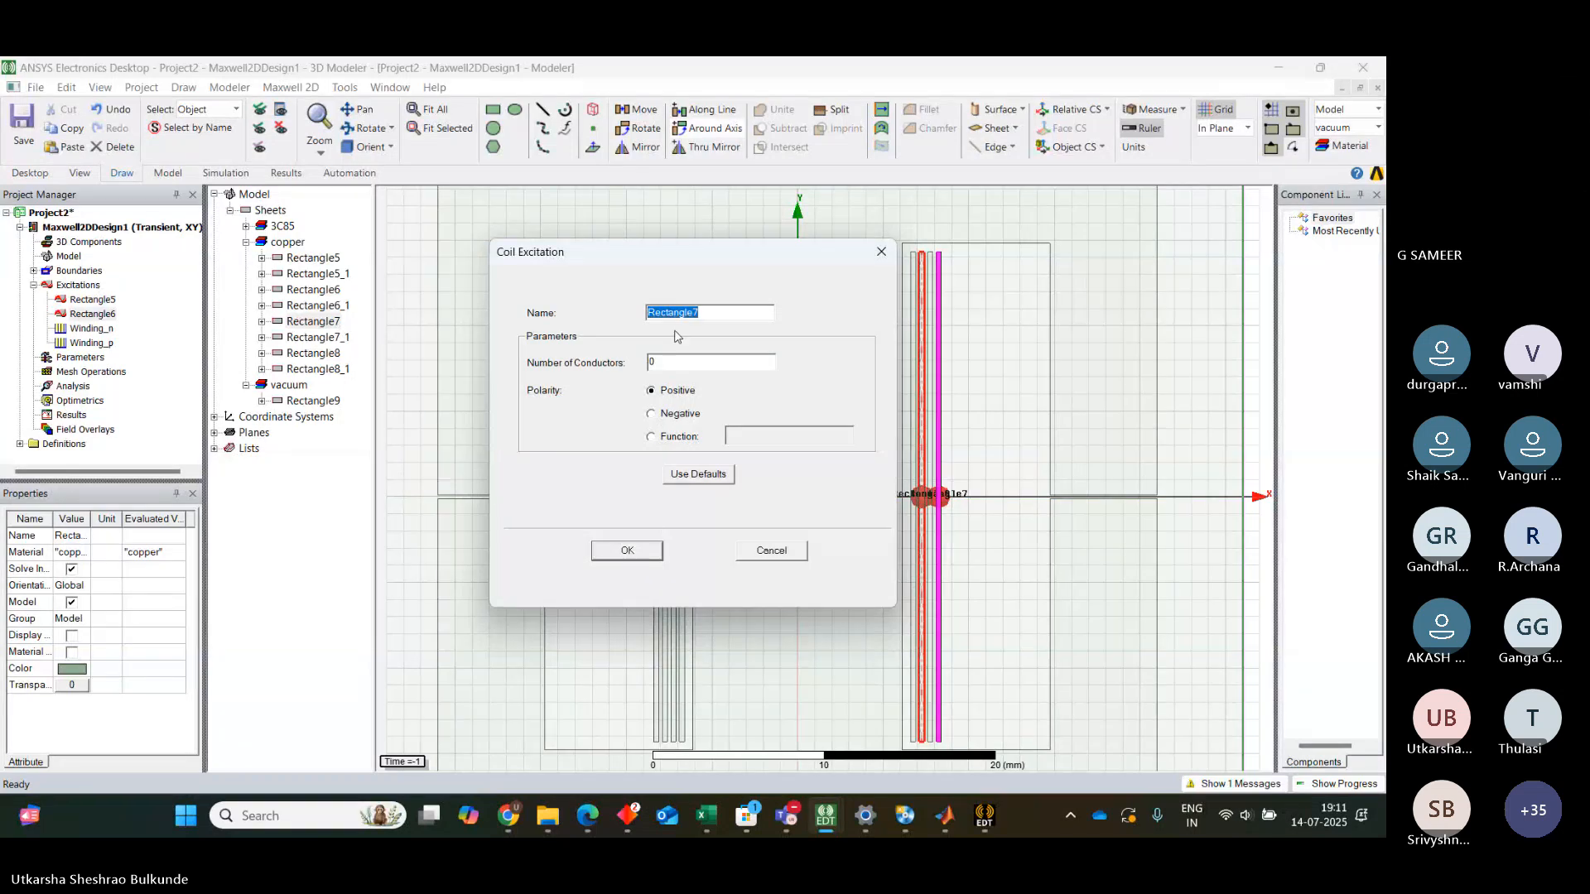
left_click(665, 364)
type("1")
left_click(631, 552)
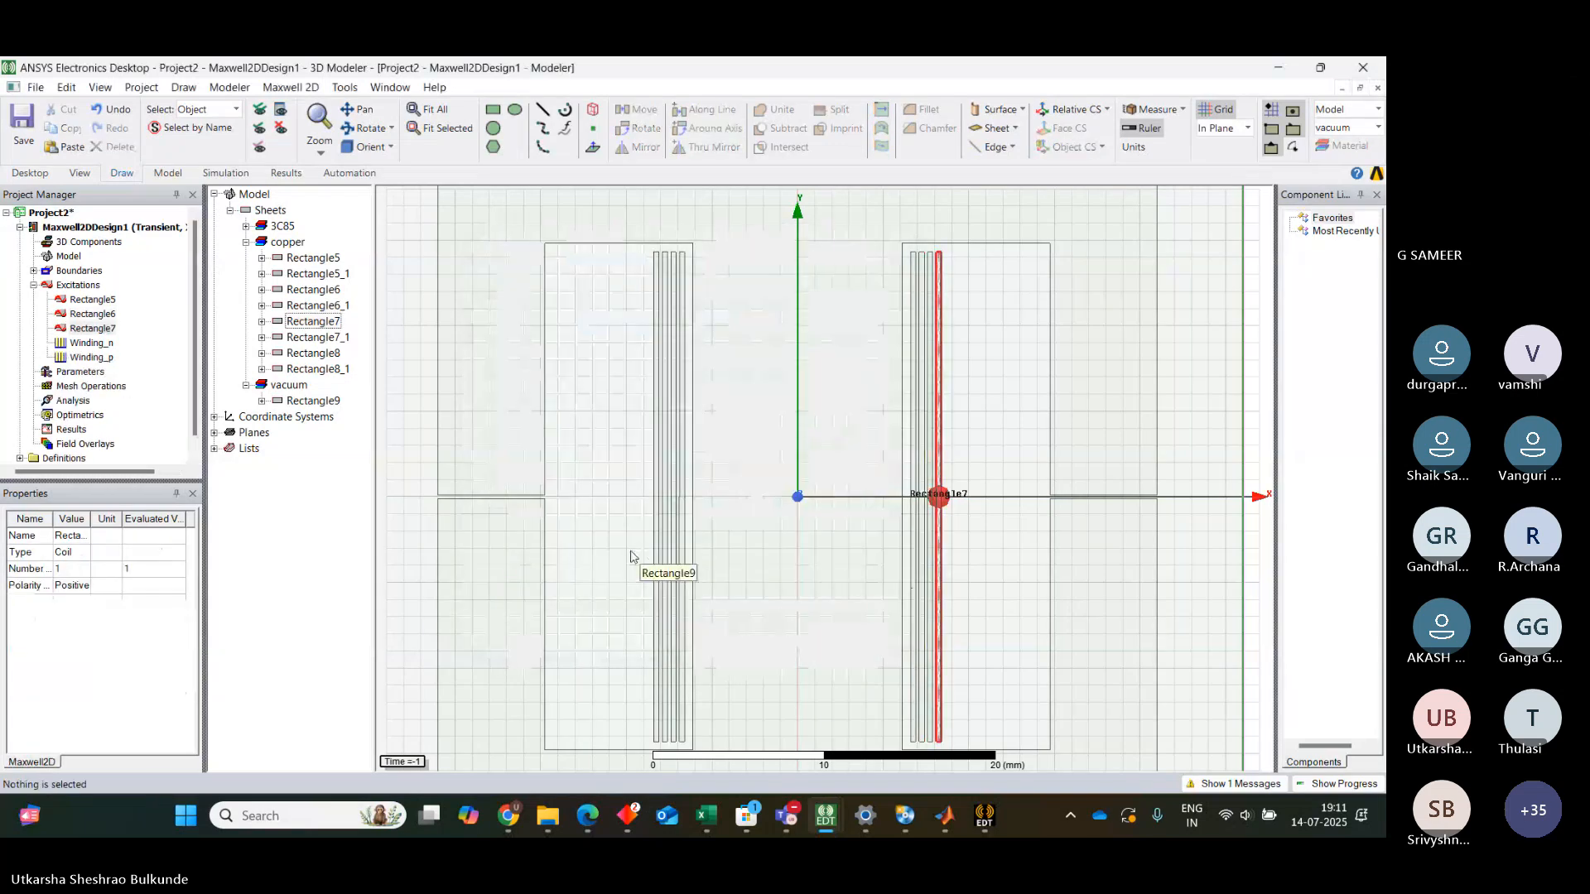
Assign a coil excitation with 1 conductor to conductor Rectangle8
left_click(312, 353)
right_click(312, 358)
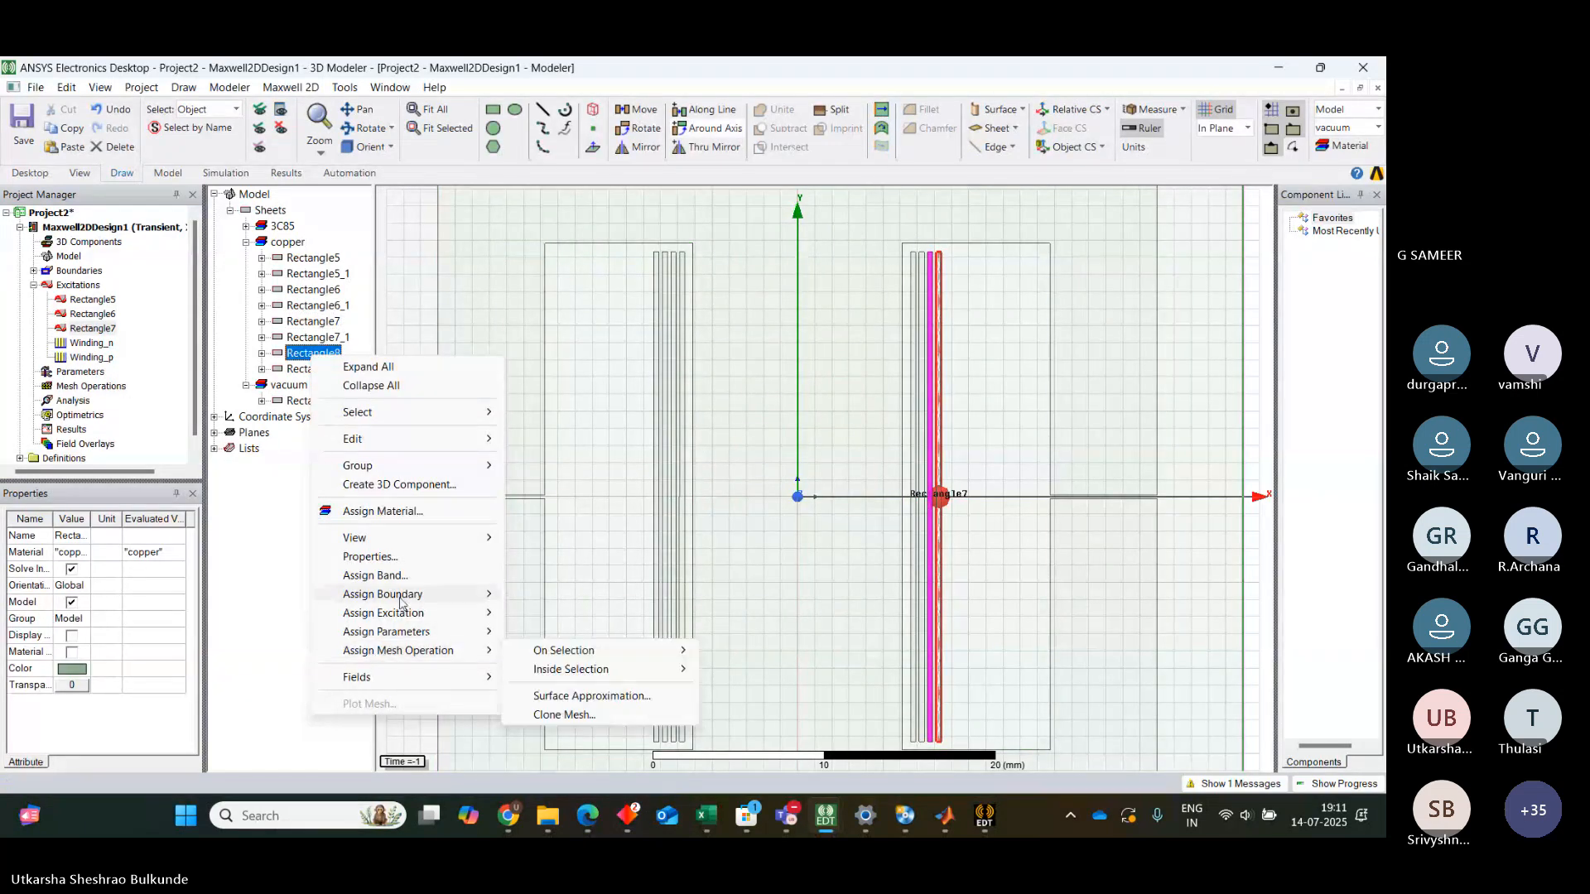
mouse_move(487, 617)
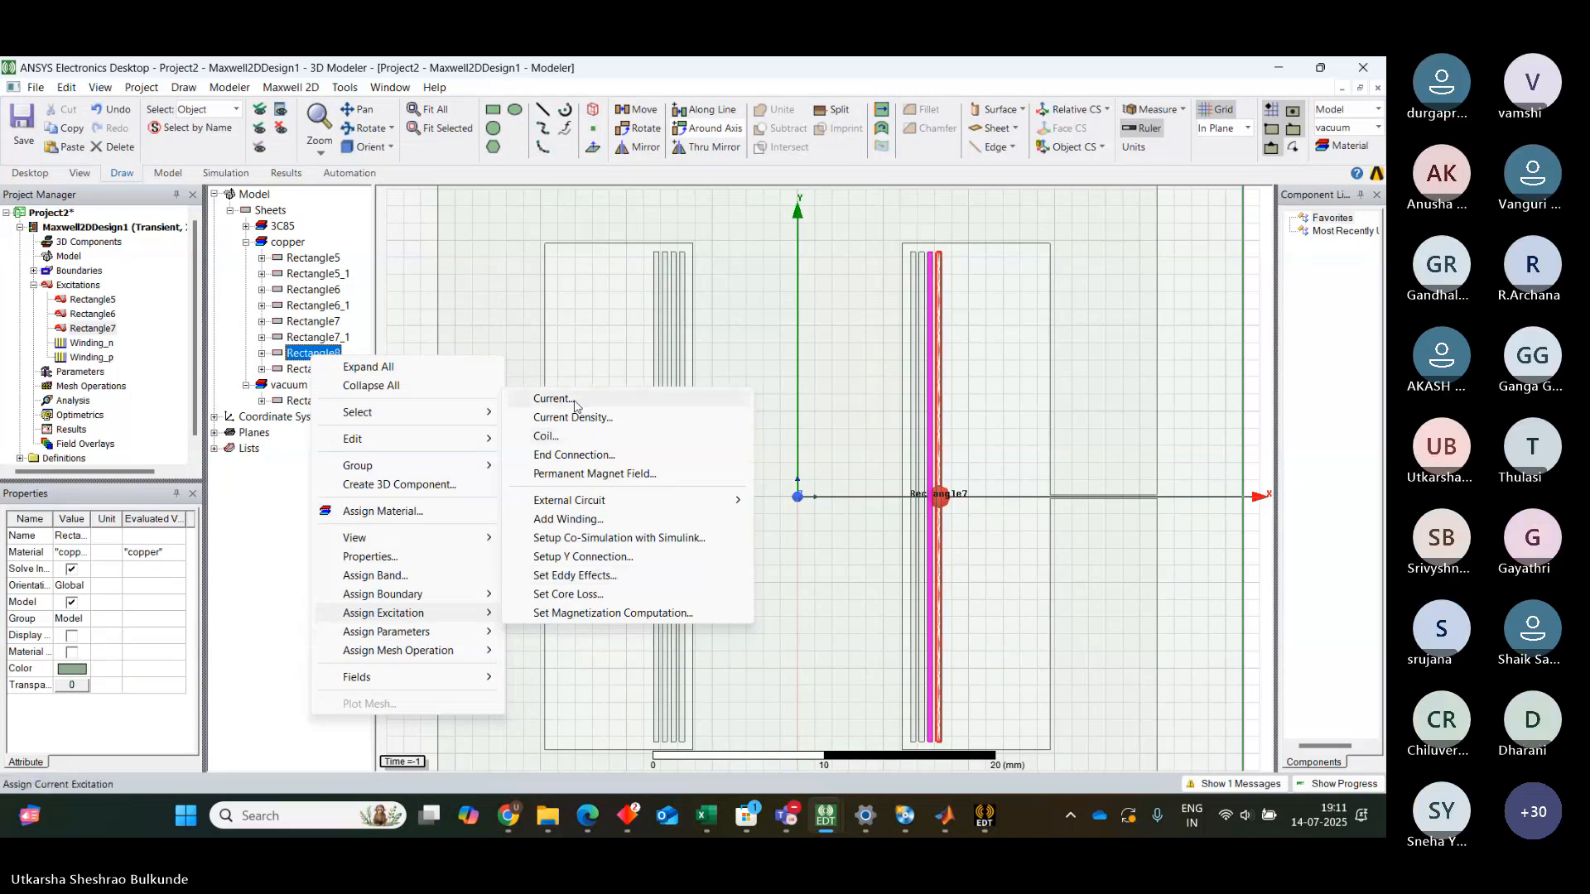
left_click(560, 439)
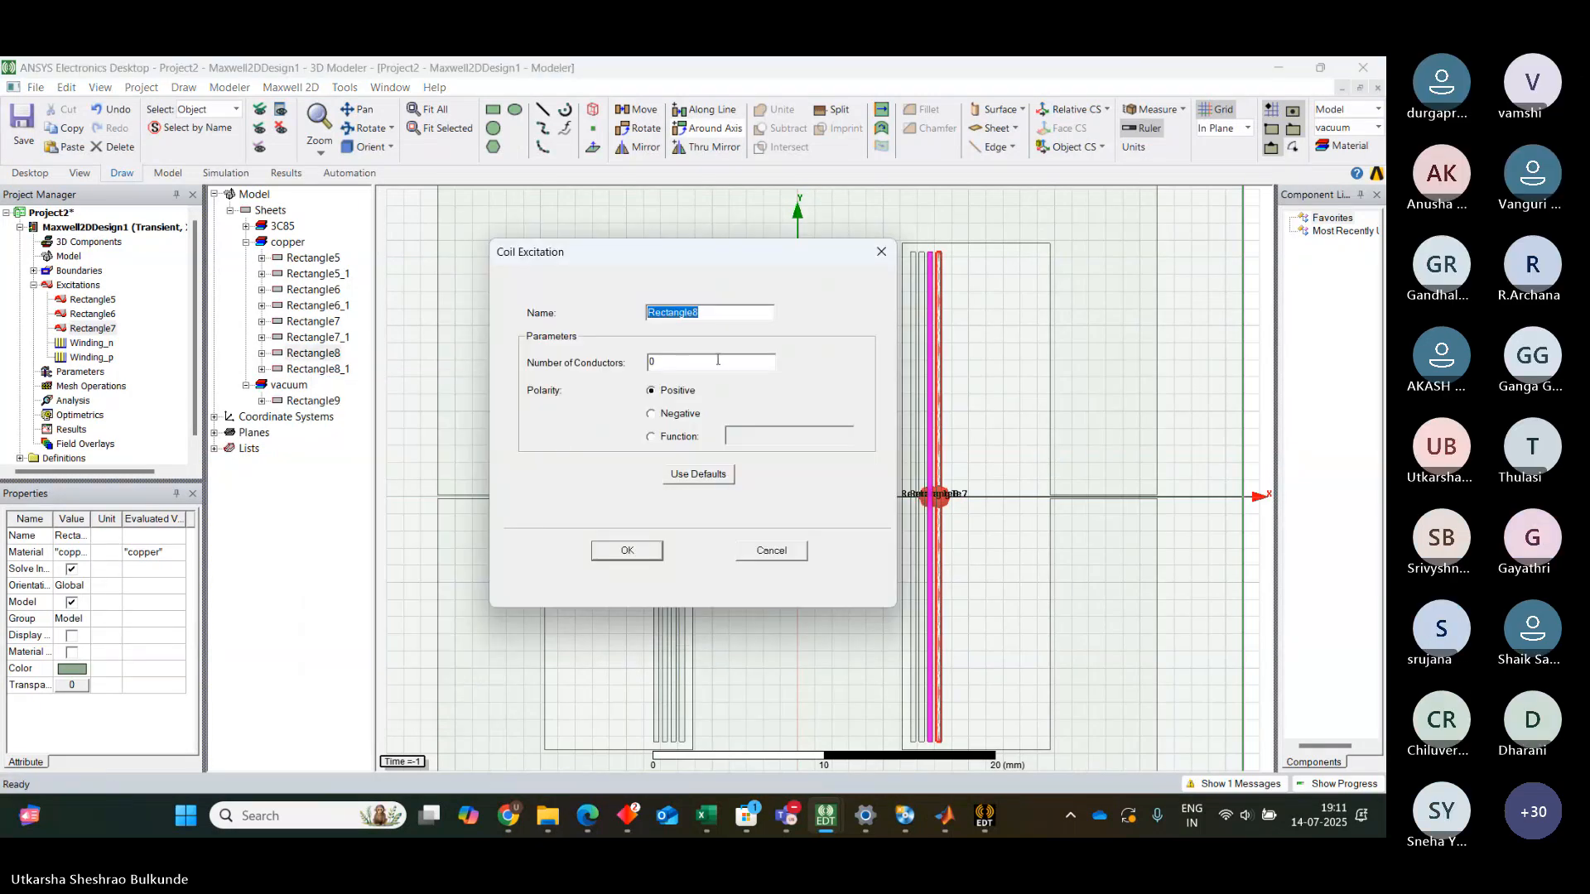
left_click(683, 362)
left_click(623, 550)
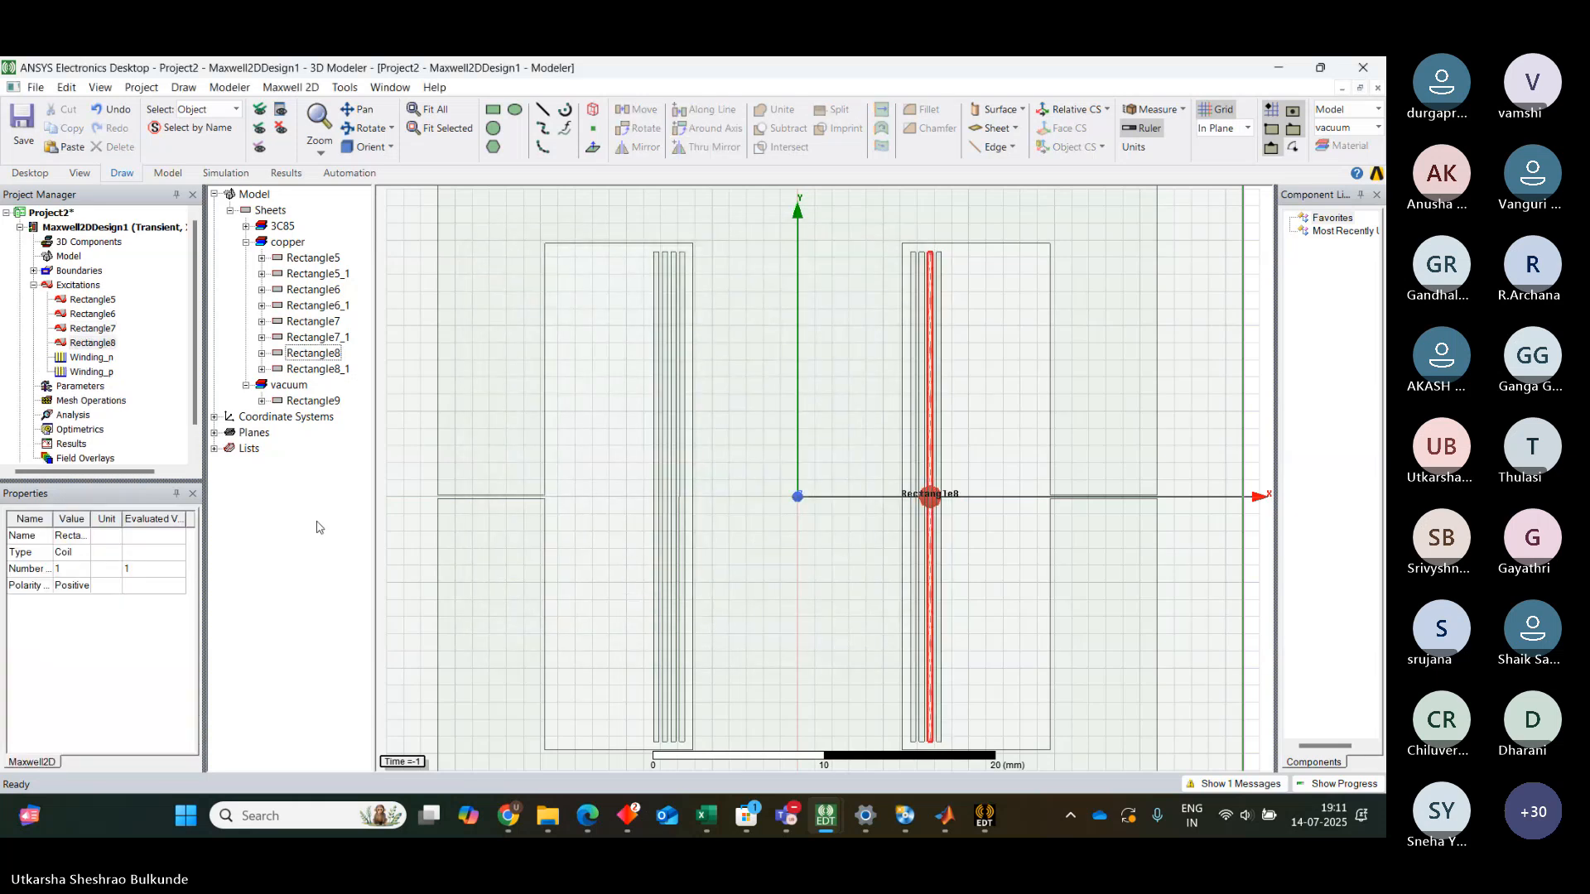
left_click(684, 378)
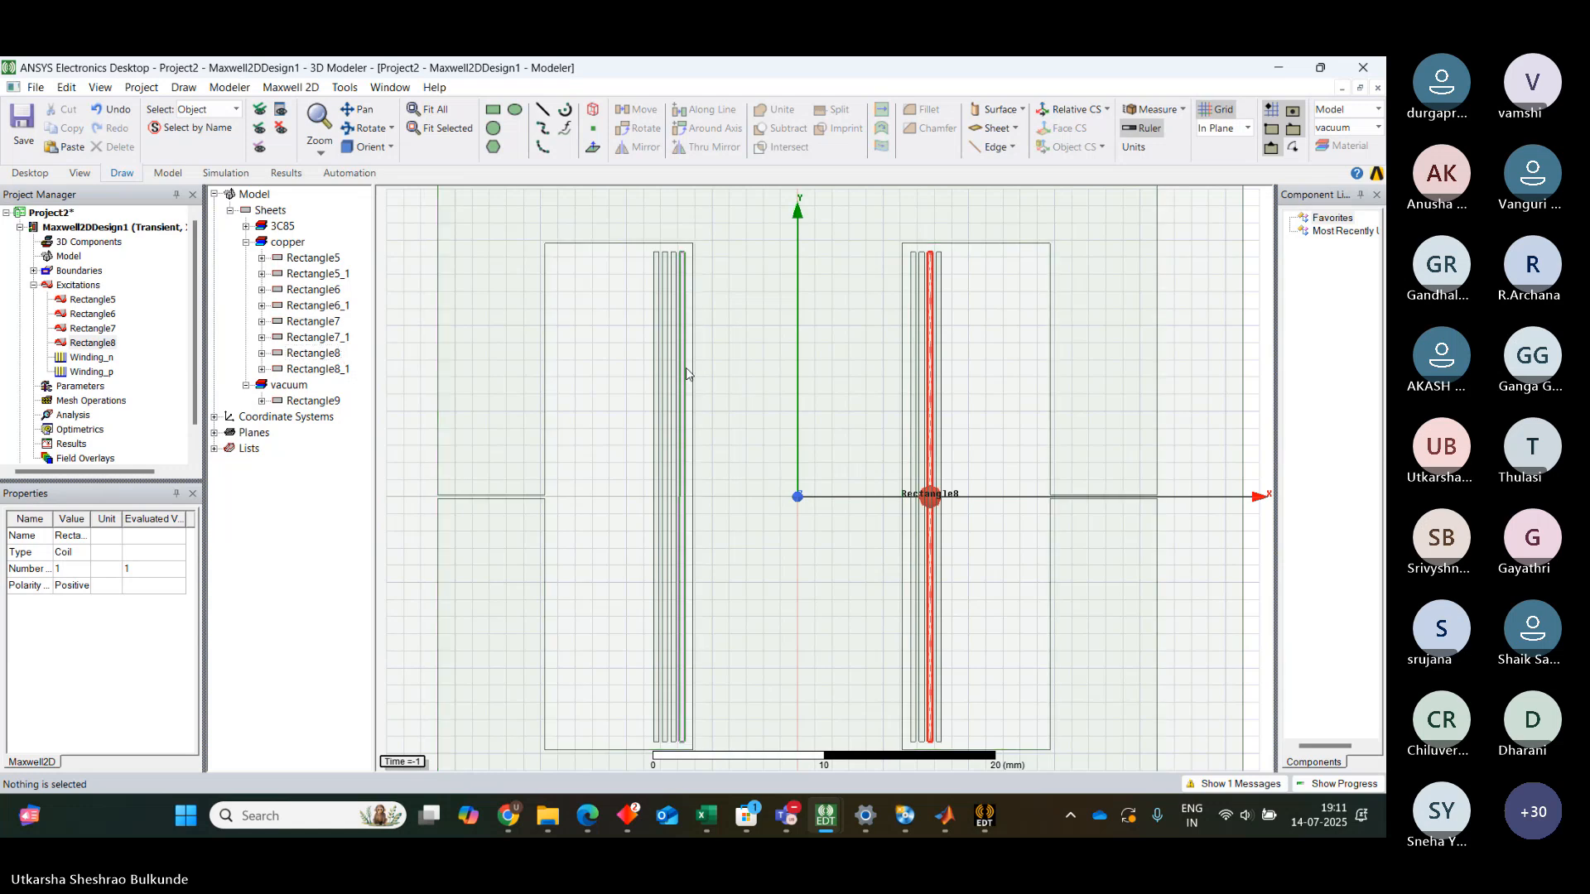
left_click(269, 522)
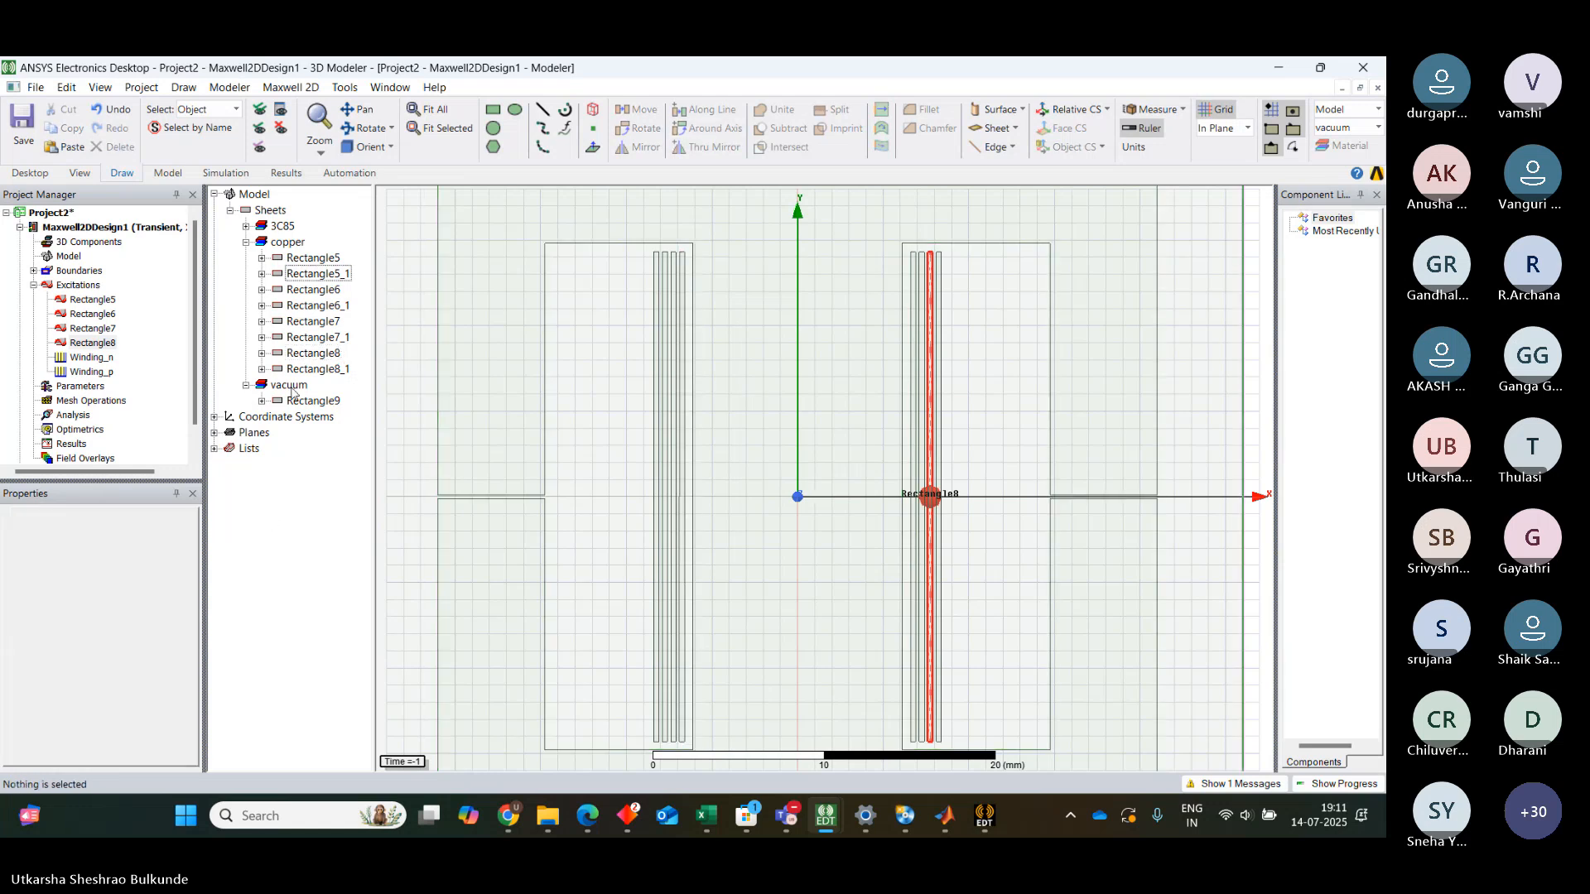
left_click(311, 275)
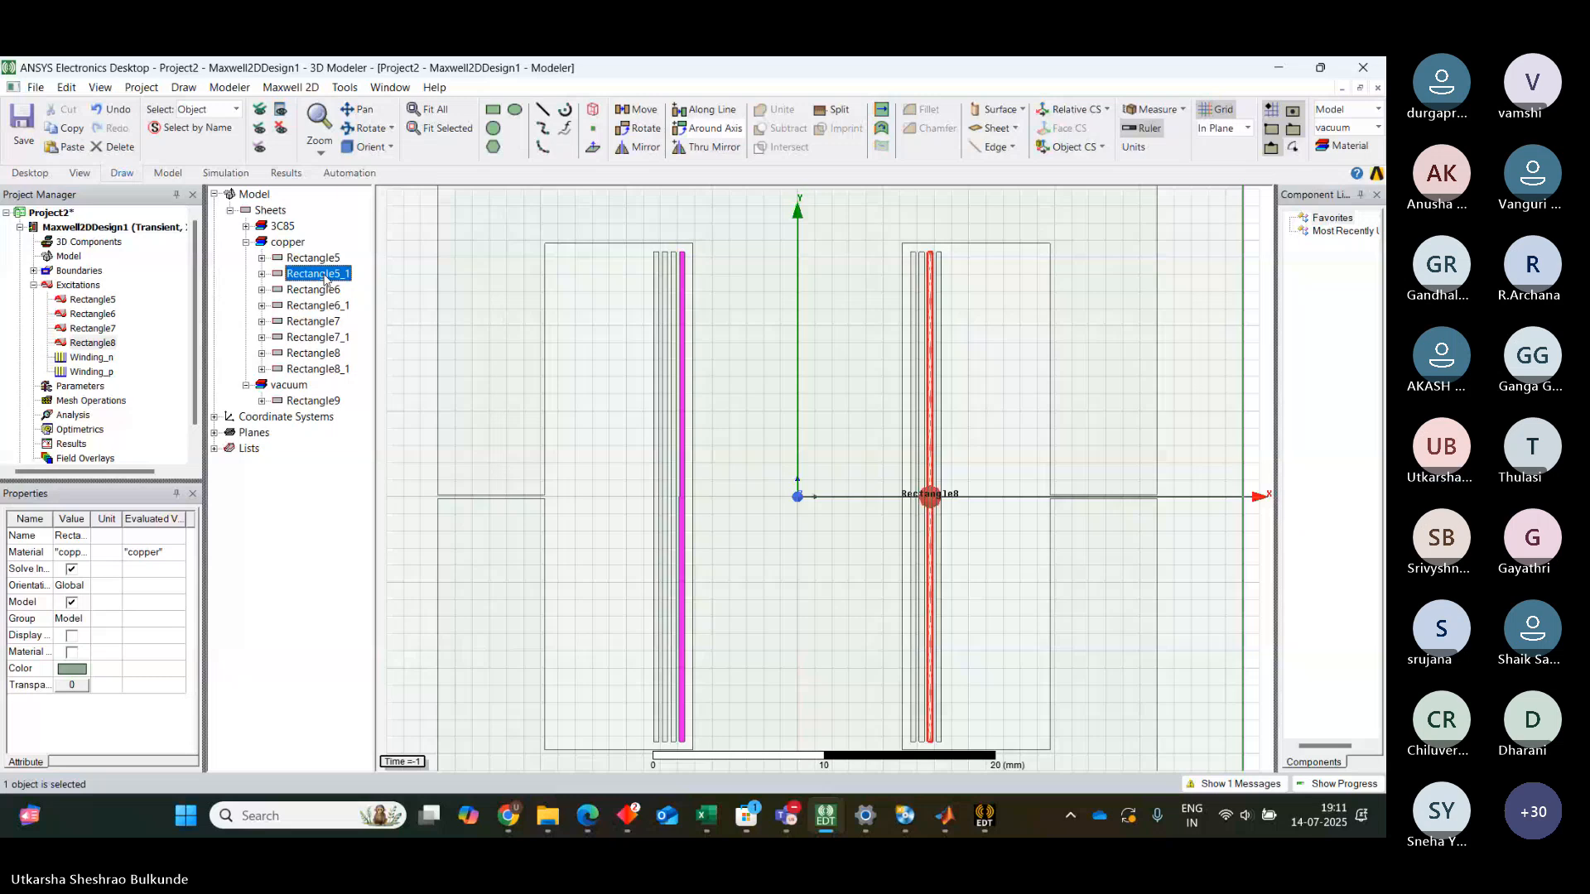
right_click(325, 279)
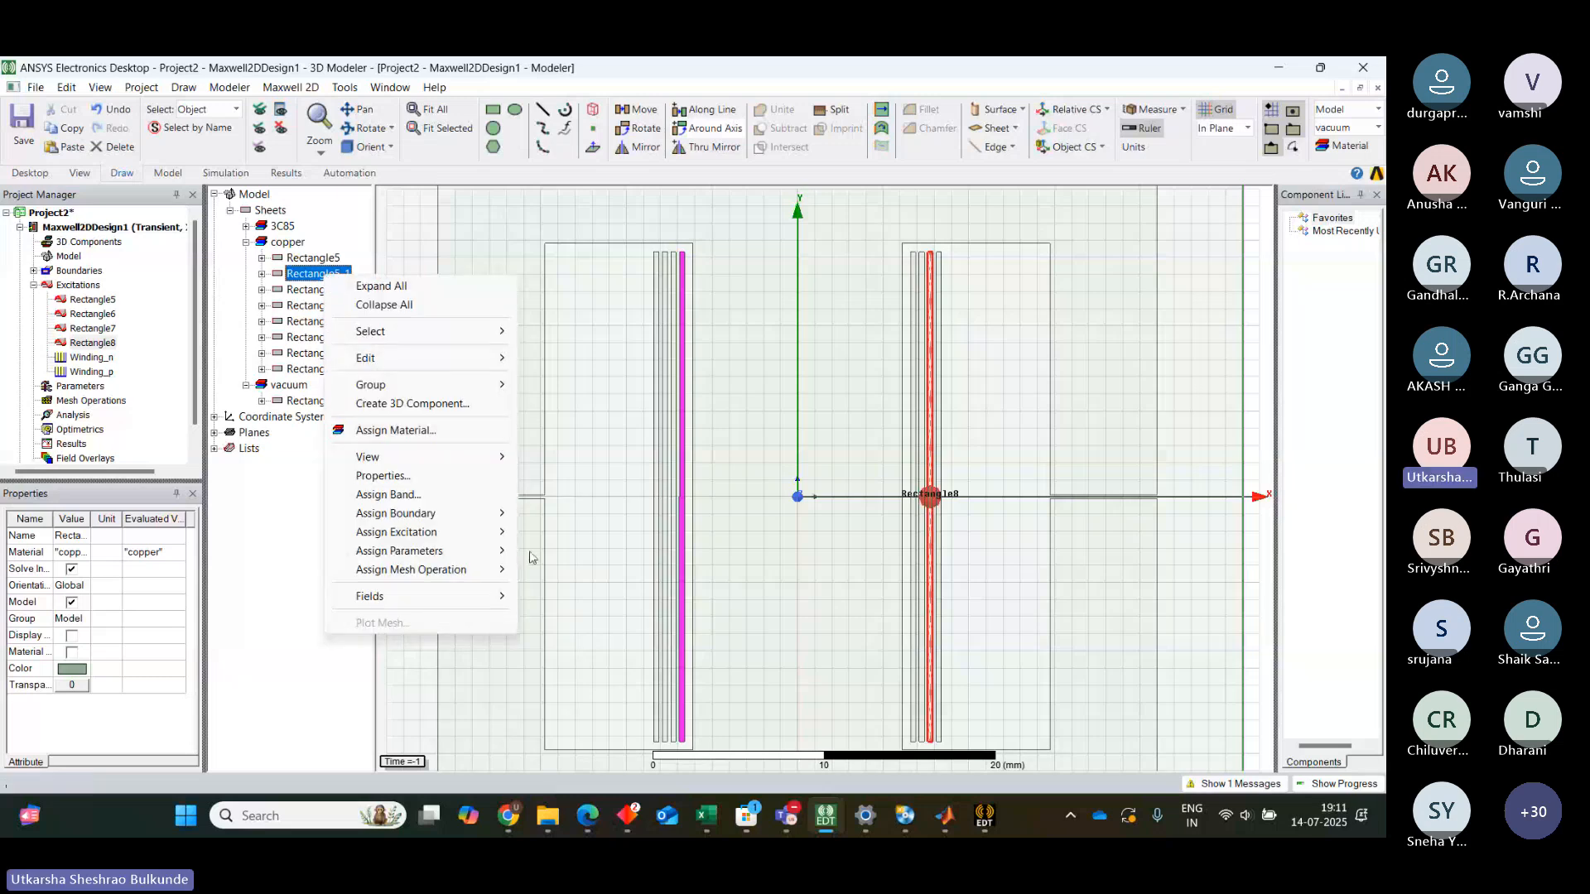
mouse_move(450, 536)
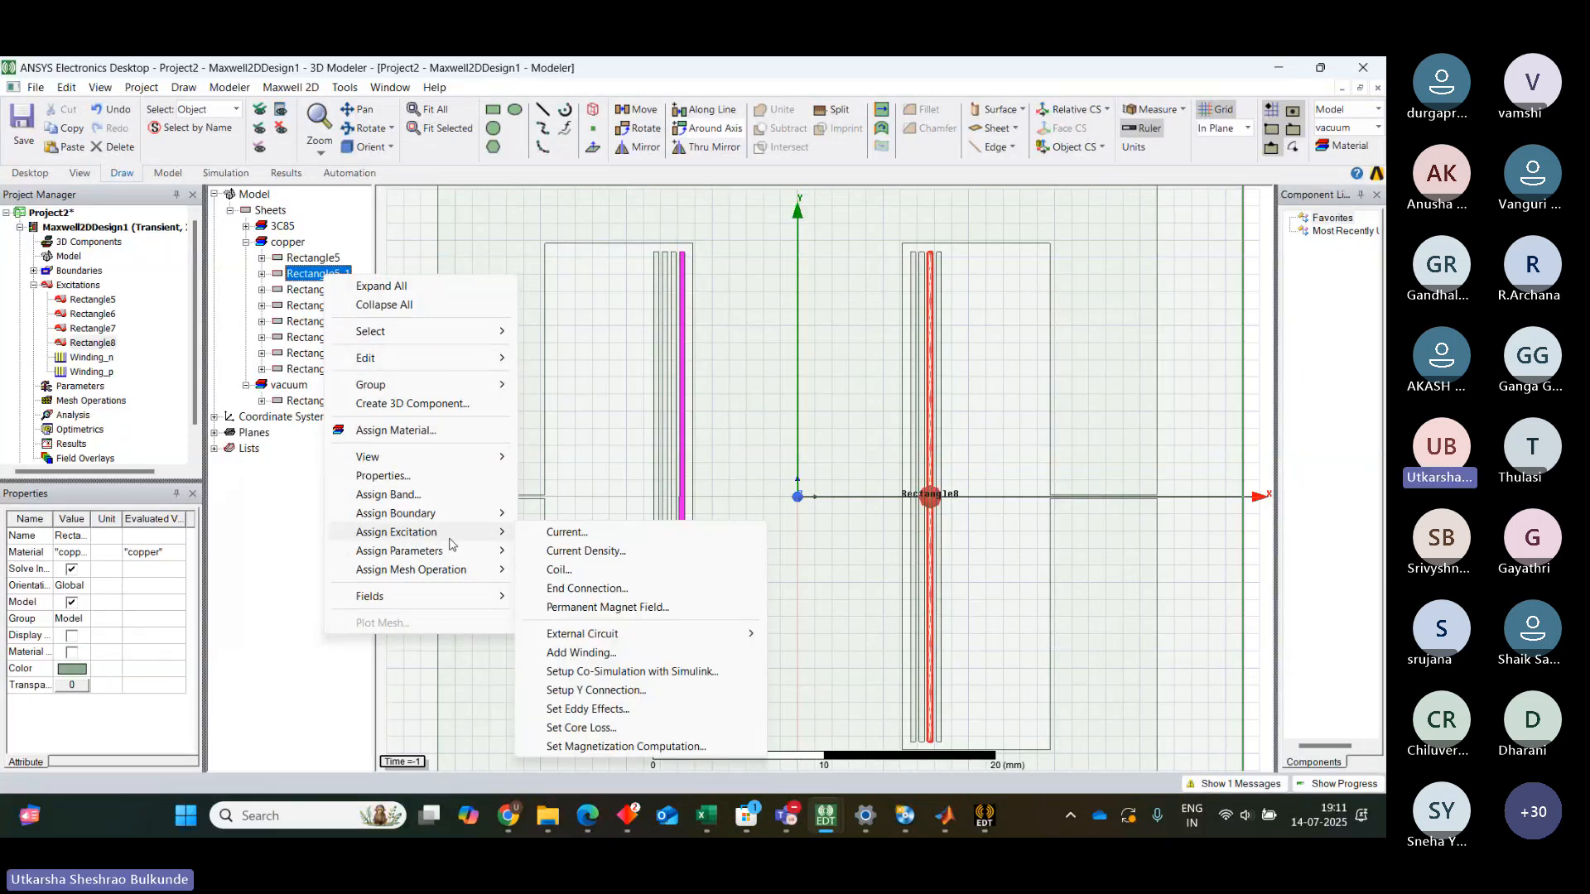
left_click(566, 534)
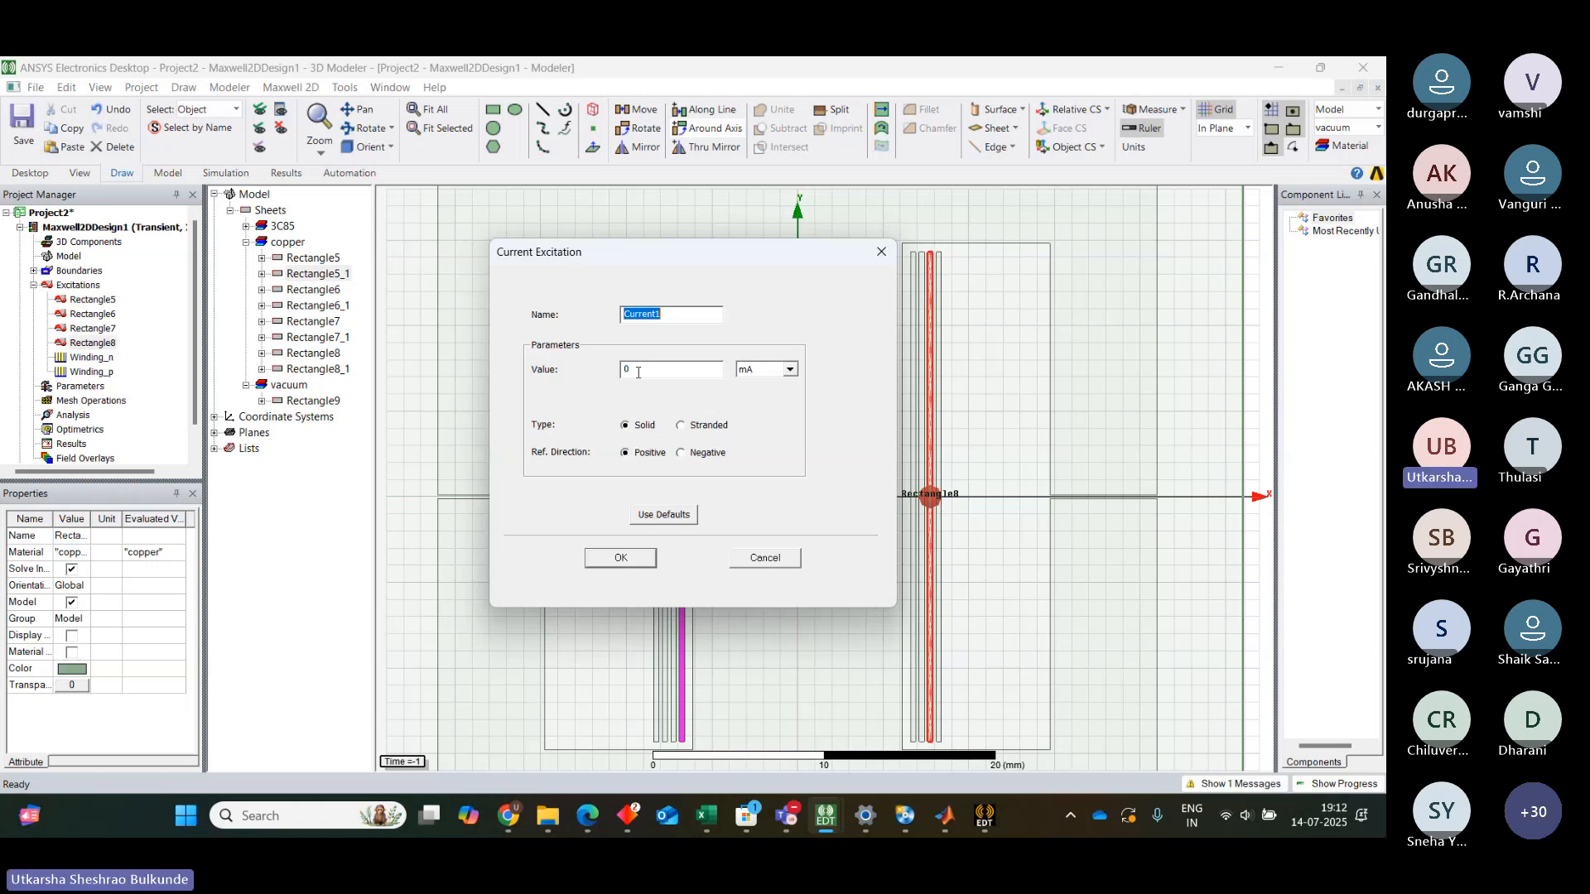
left_click(889, 255)
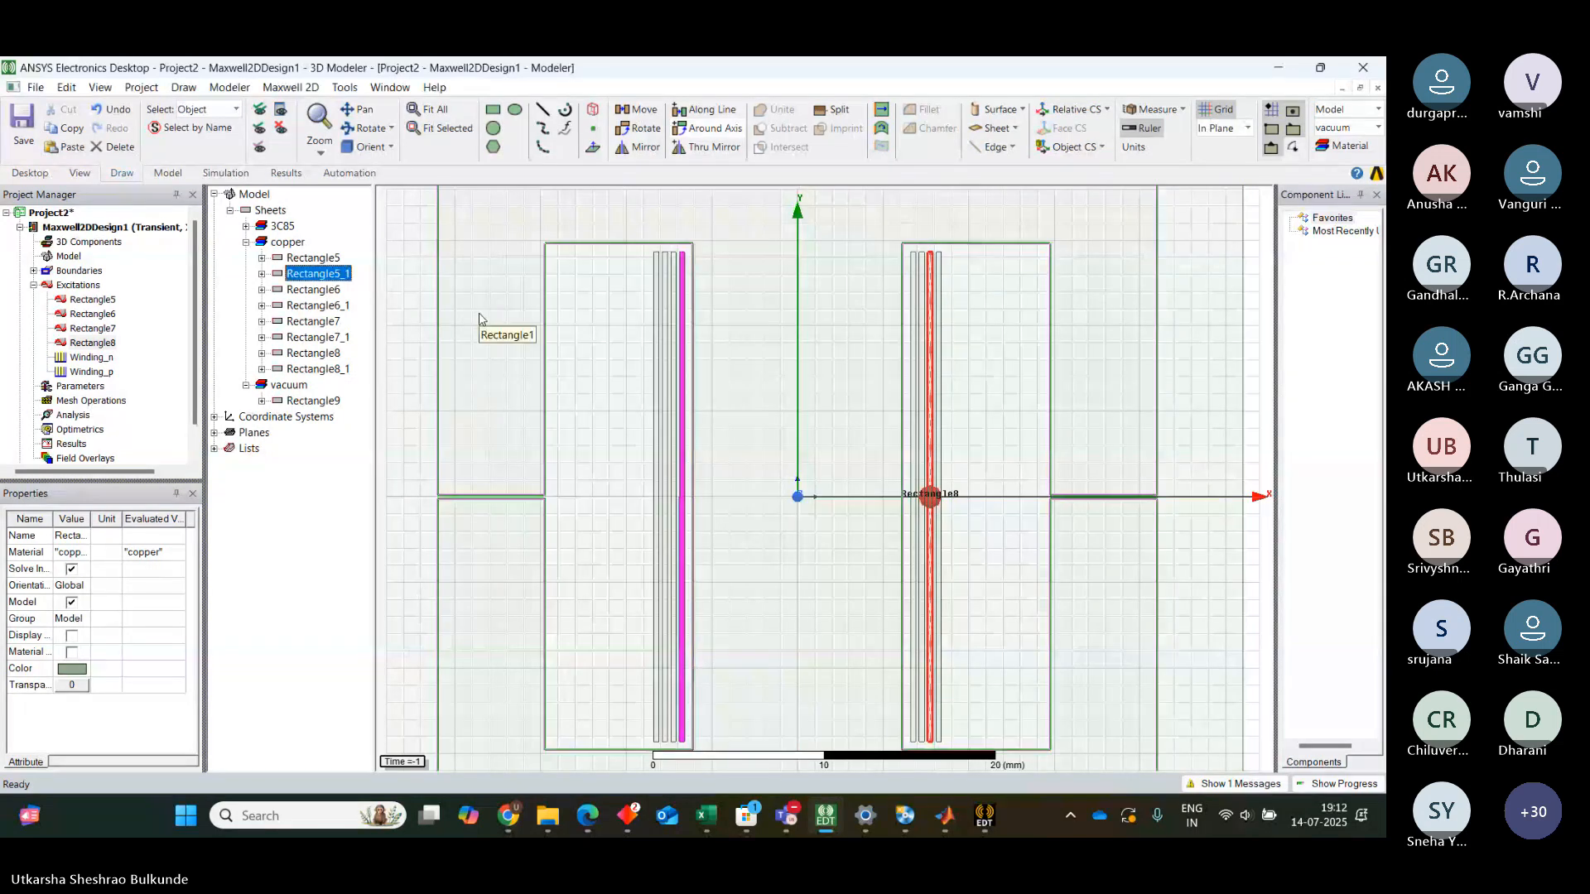
Assign a coil excitation to conductor Rectangle5_1 with 1 conductor and negative polarity
right_click(331, 276)
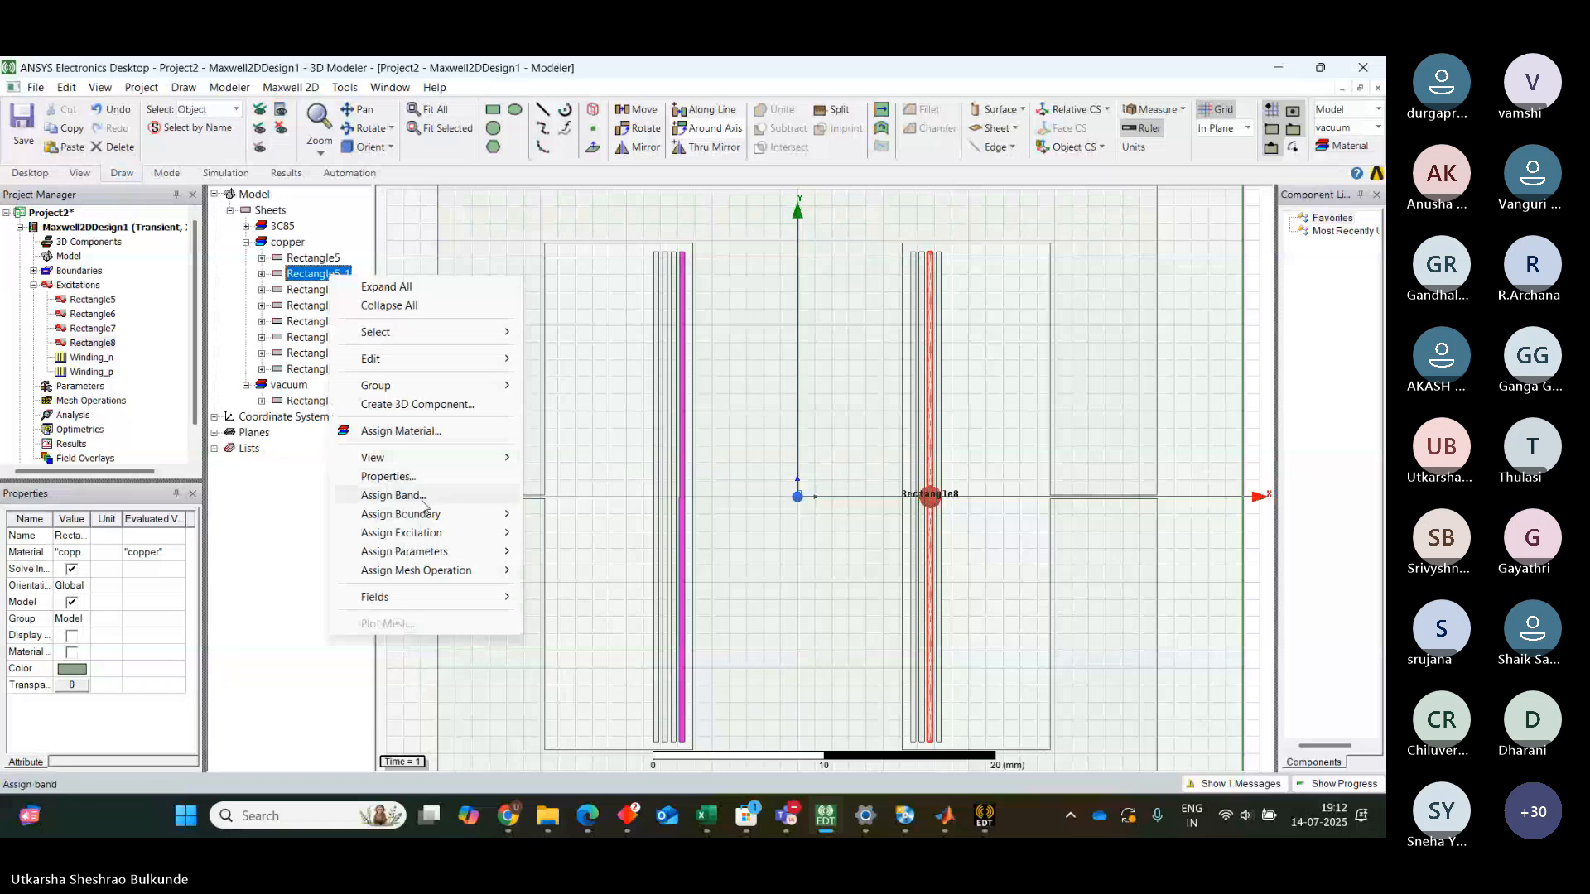
mouse_move(423, 535)
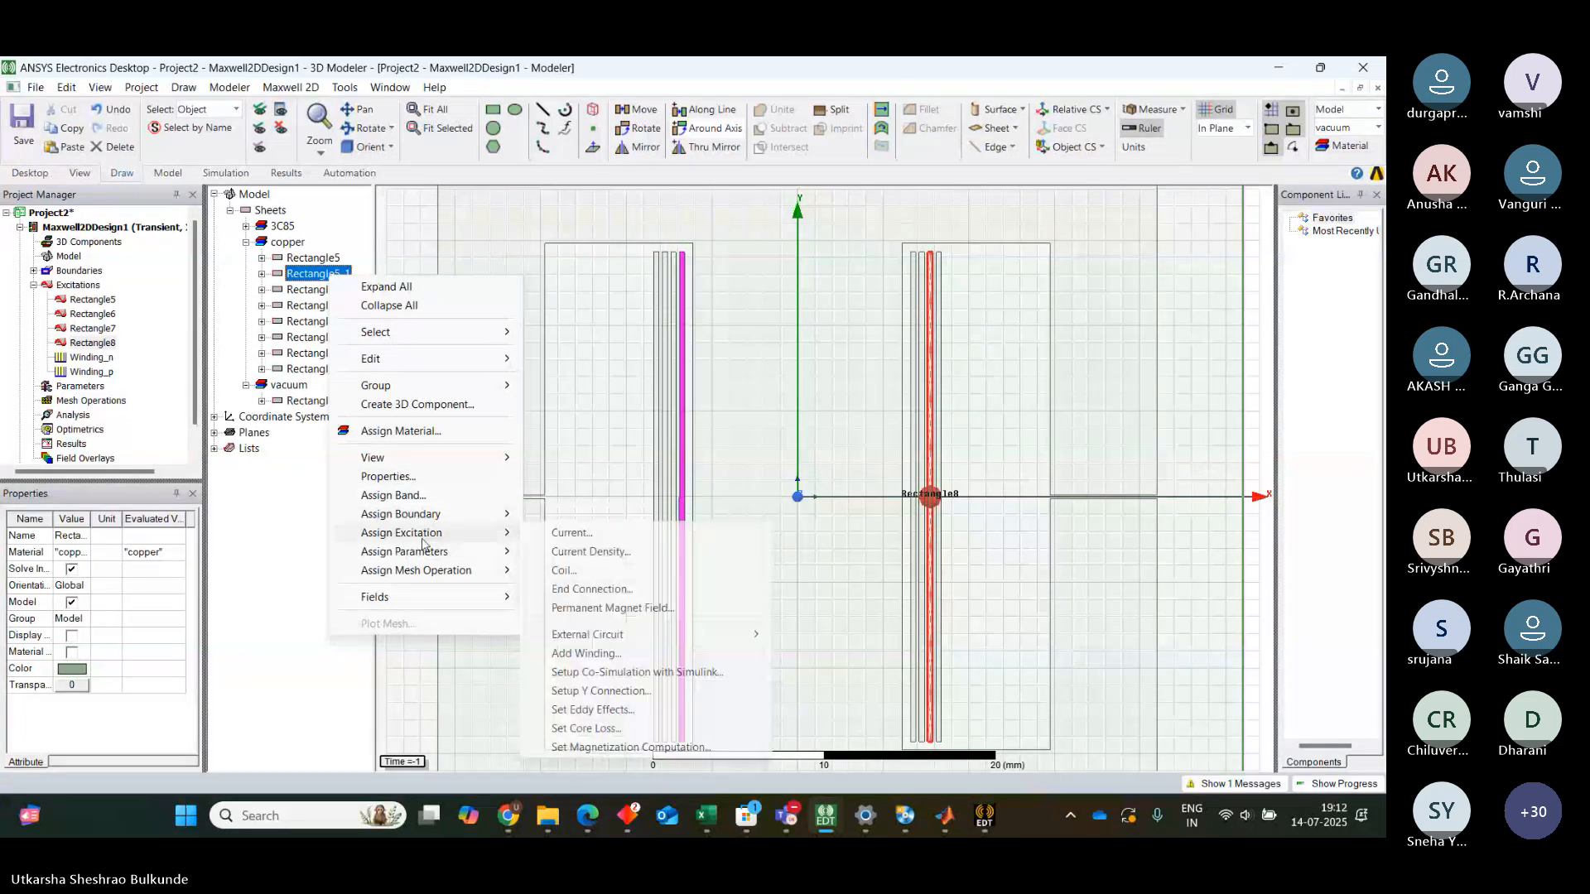
left_click(566, 572)
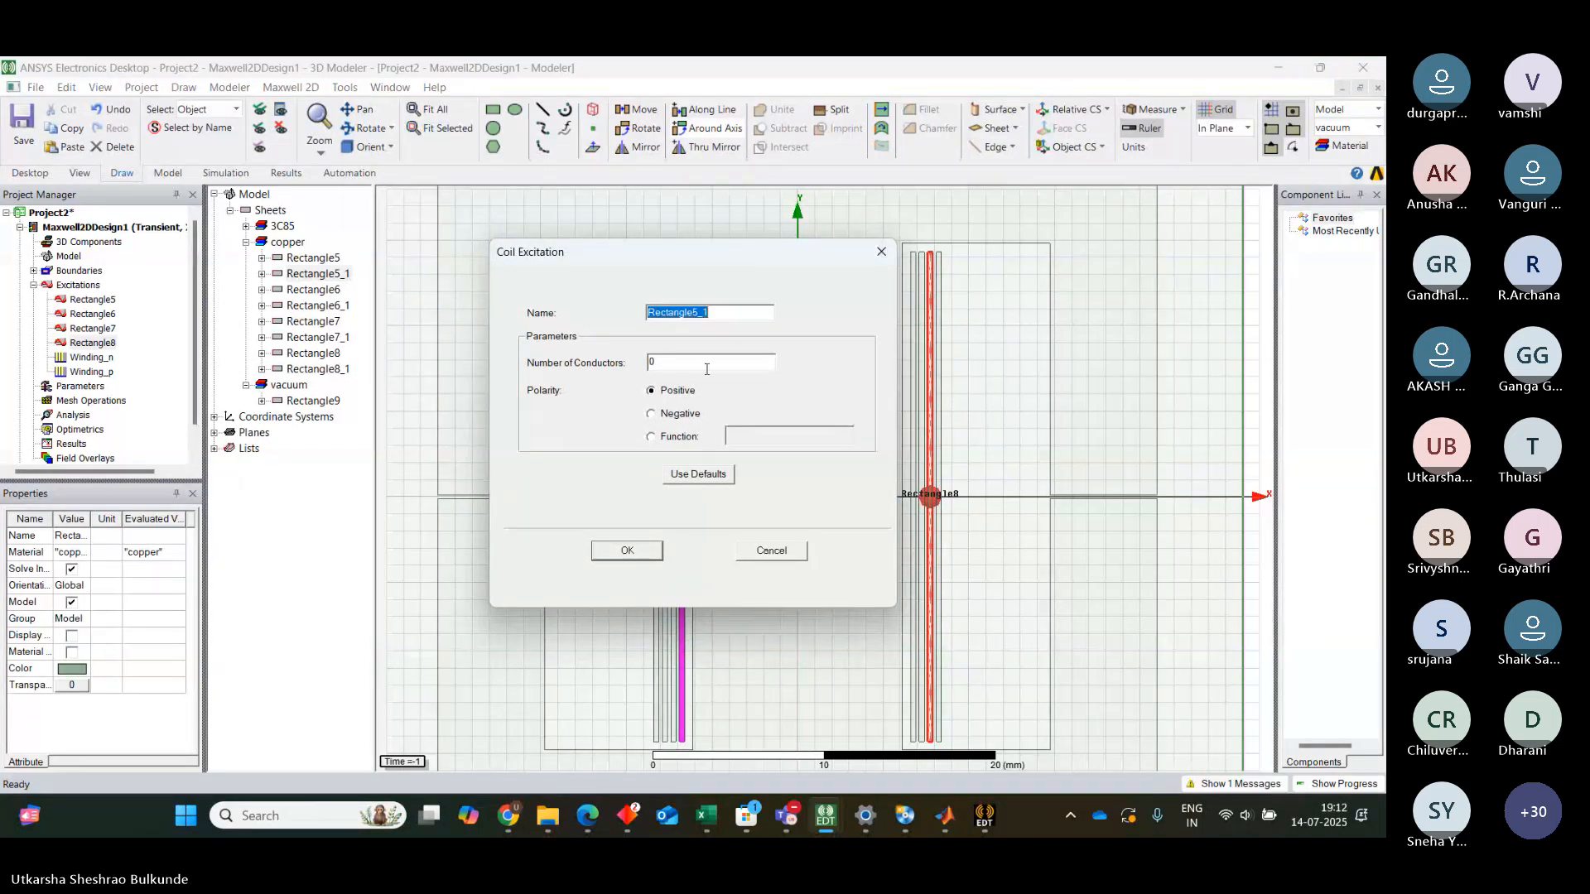
left_click(686, 365)
key("BackSpace")
type("1")
left_click(654, 415)
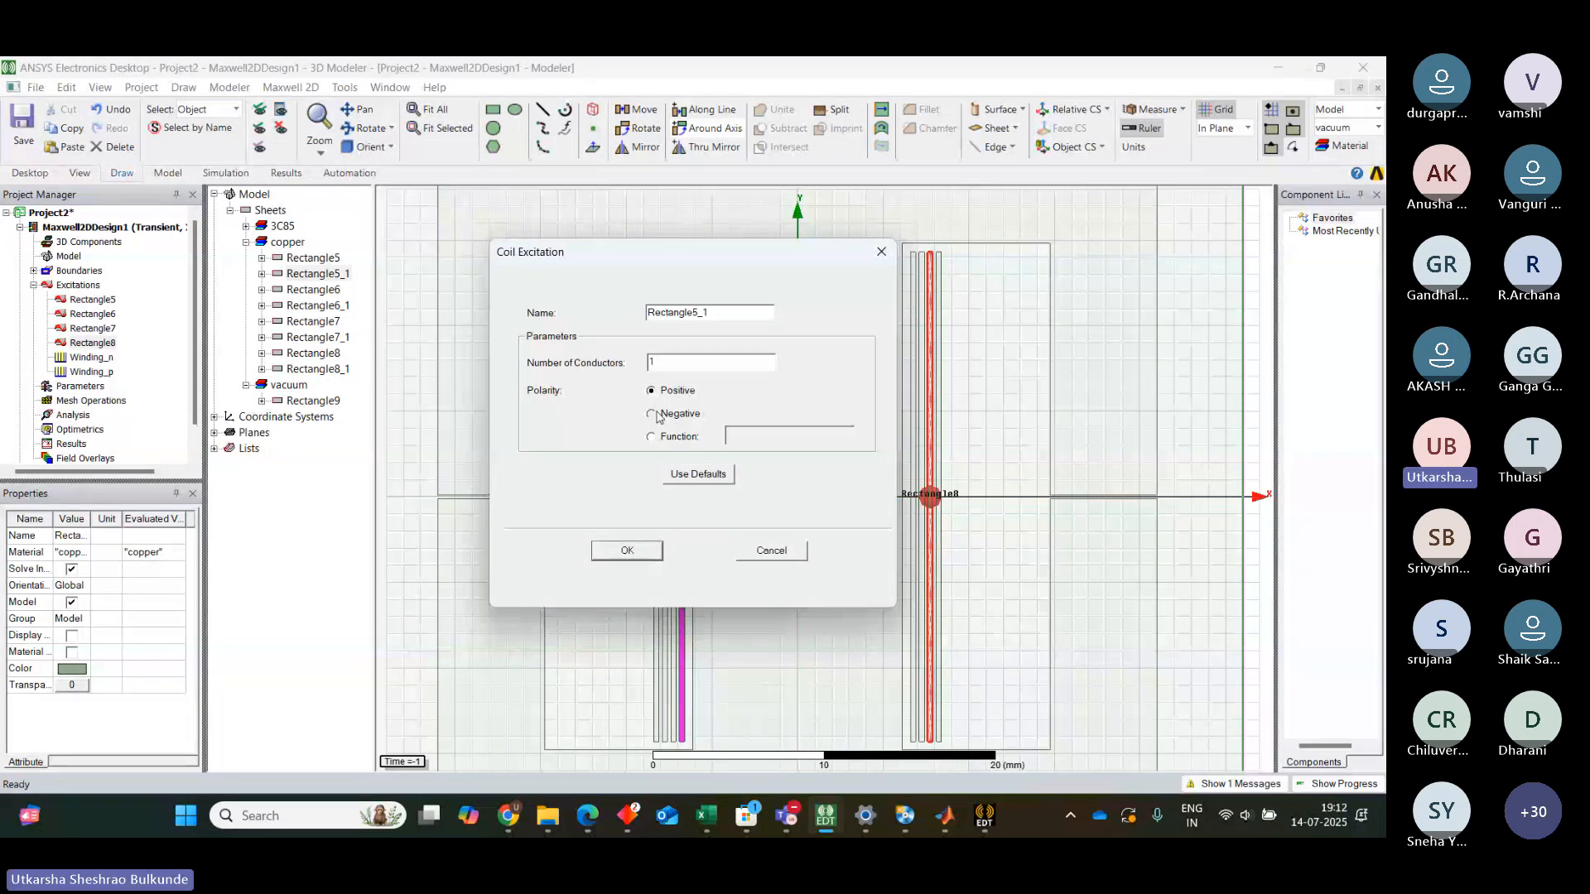
left_click(627, 552)
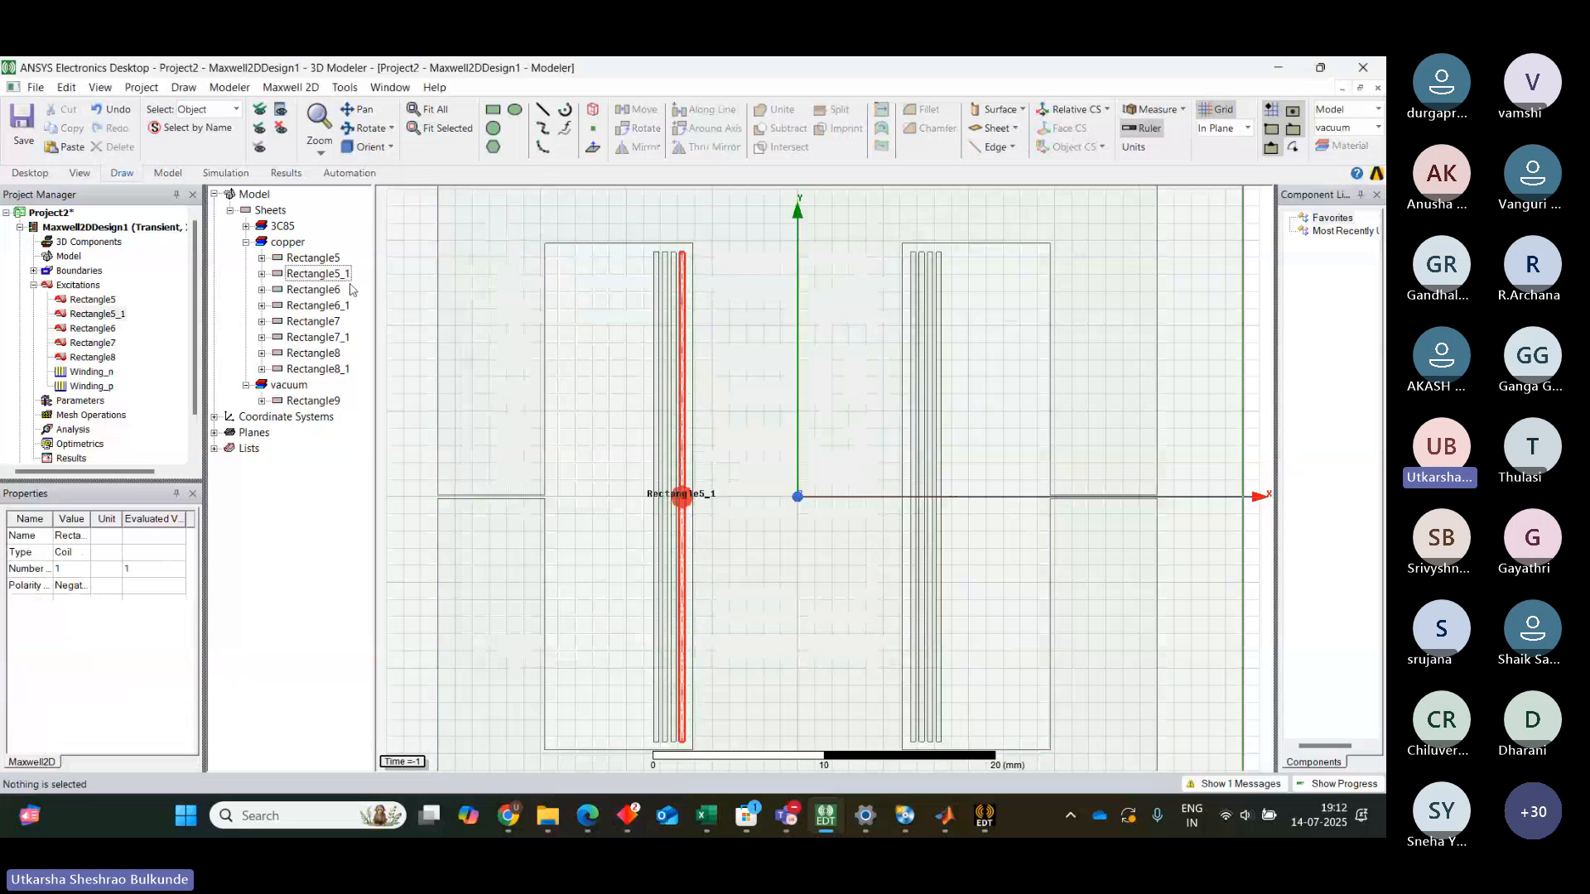
Start assigning an excitation to conductor Rectangle6_1 in the left window
right_click(329, 306)
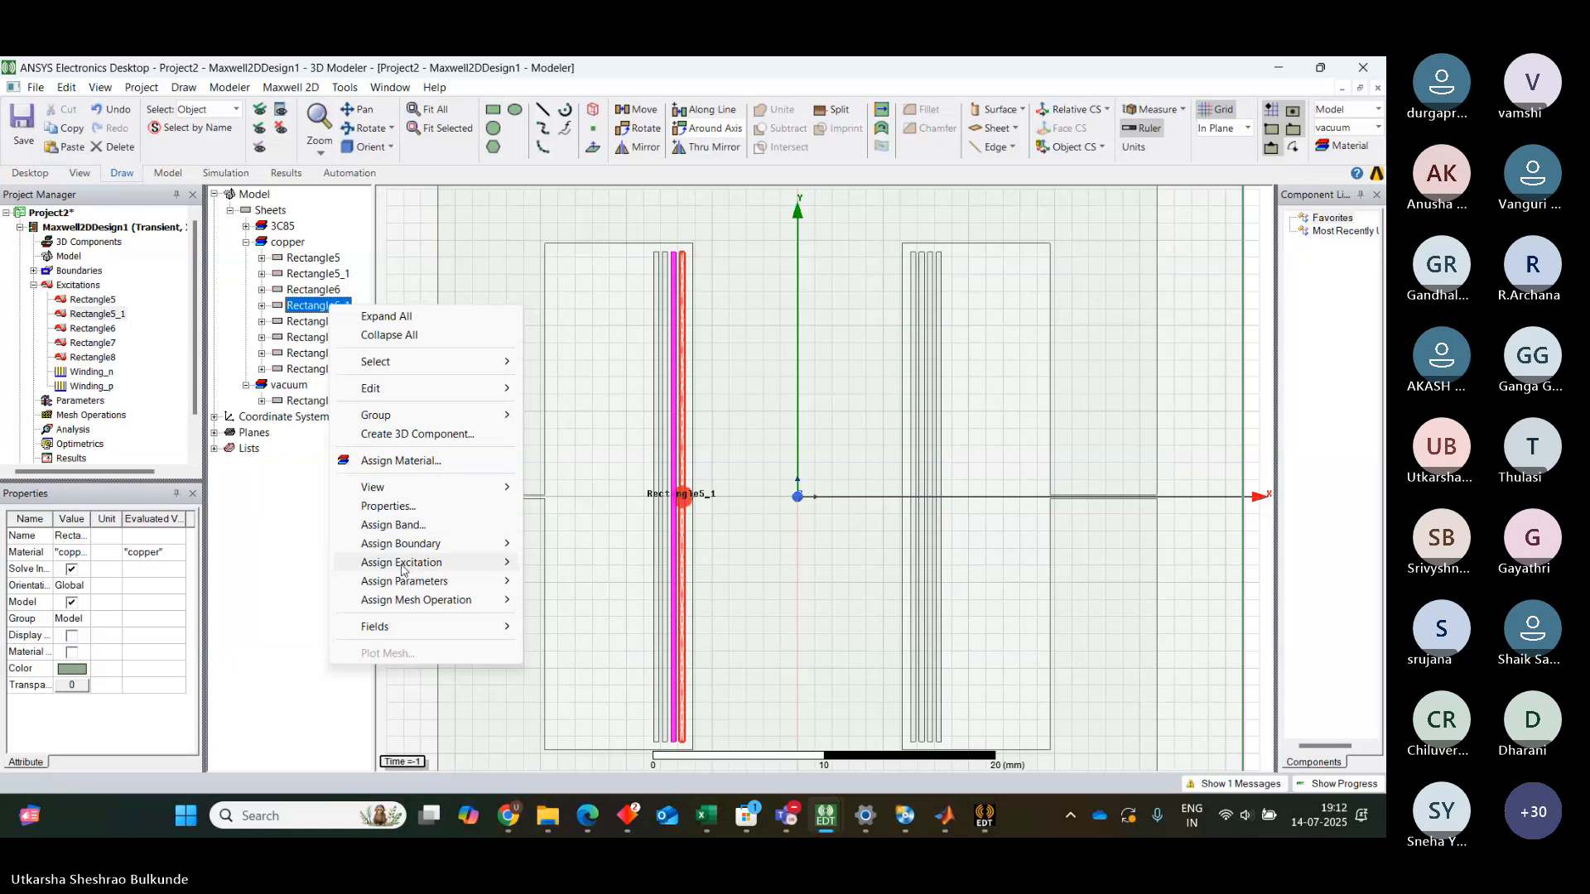
mouse_move(405, 564)
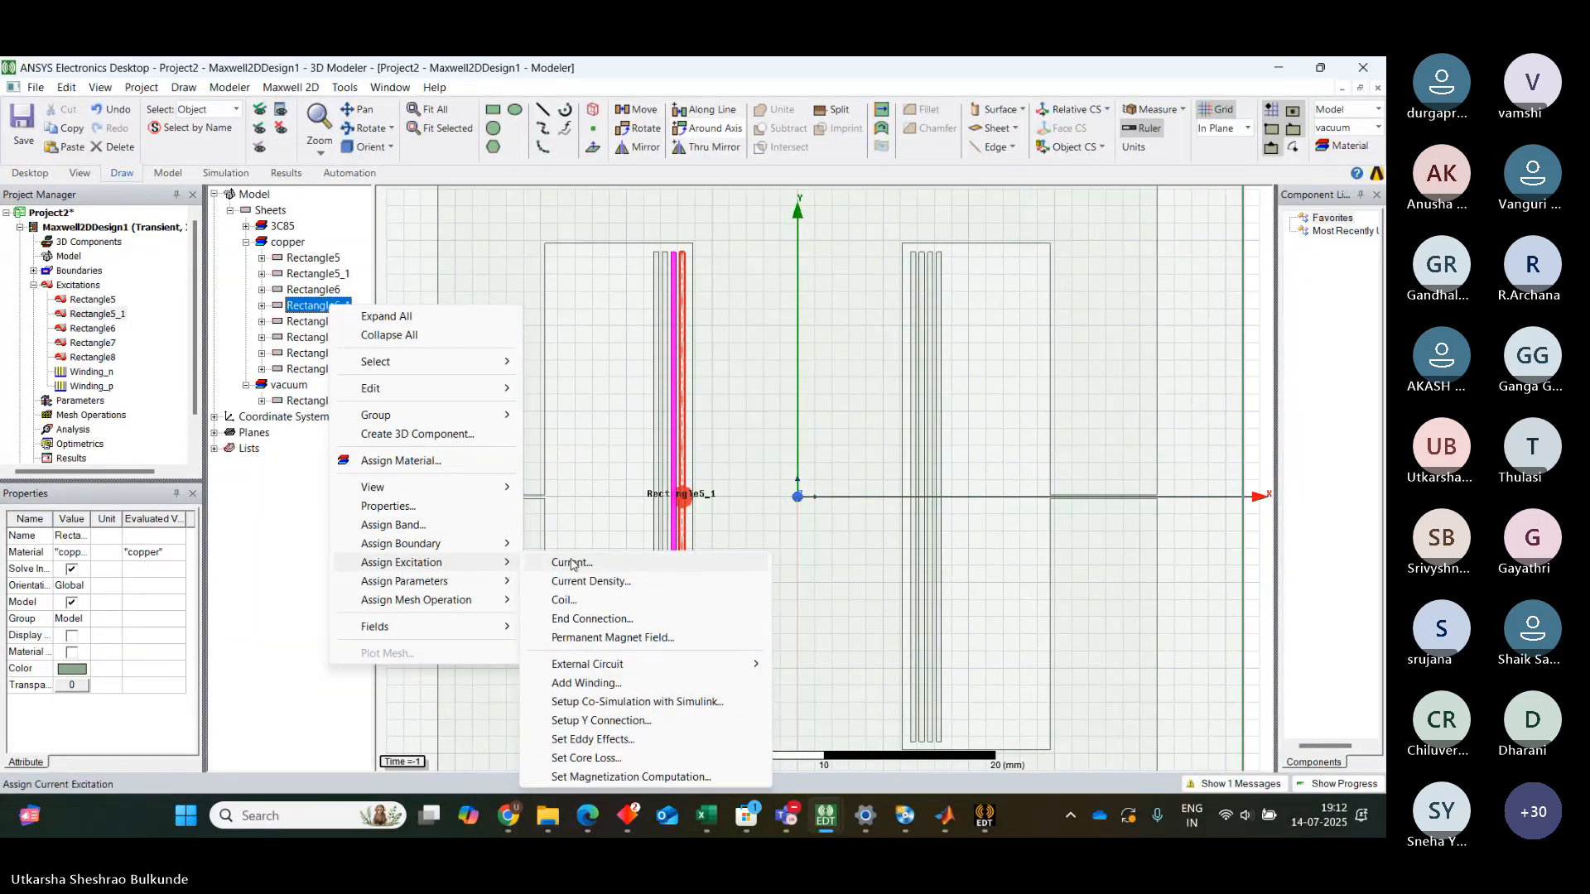
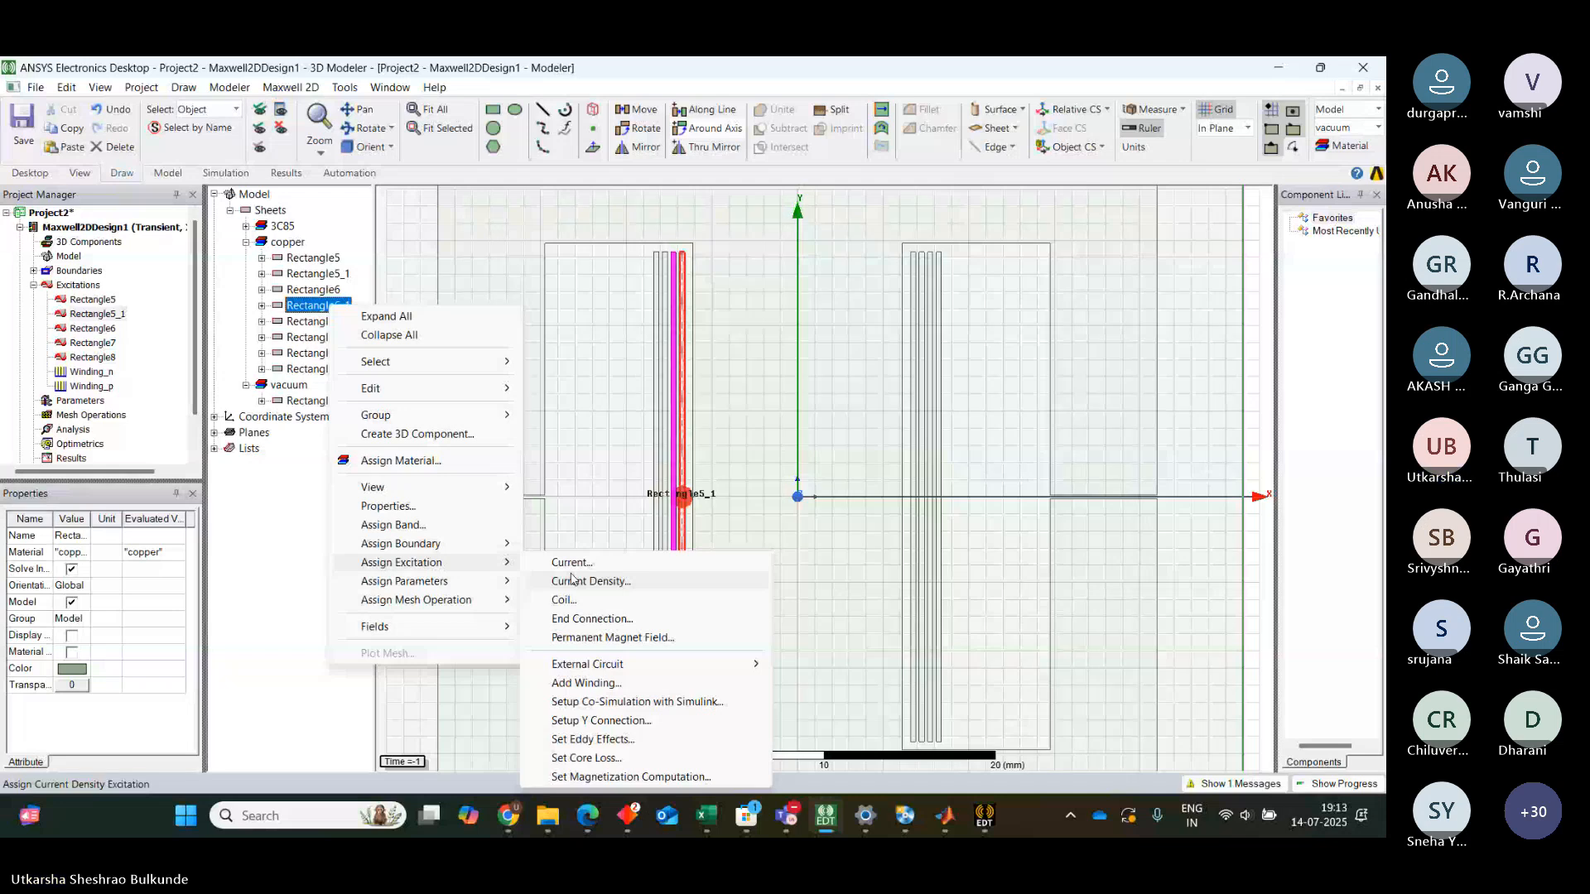
Assign a coil excitation to conductor Rectangle6_1 with 1 conductor and negative polarity
left_click(569, 598)
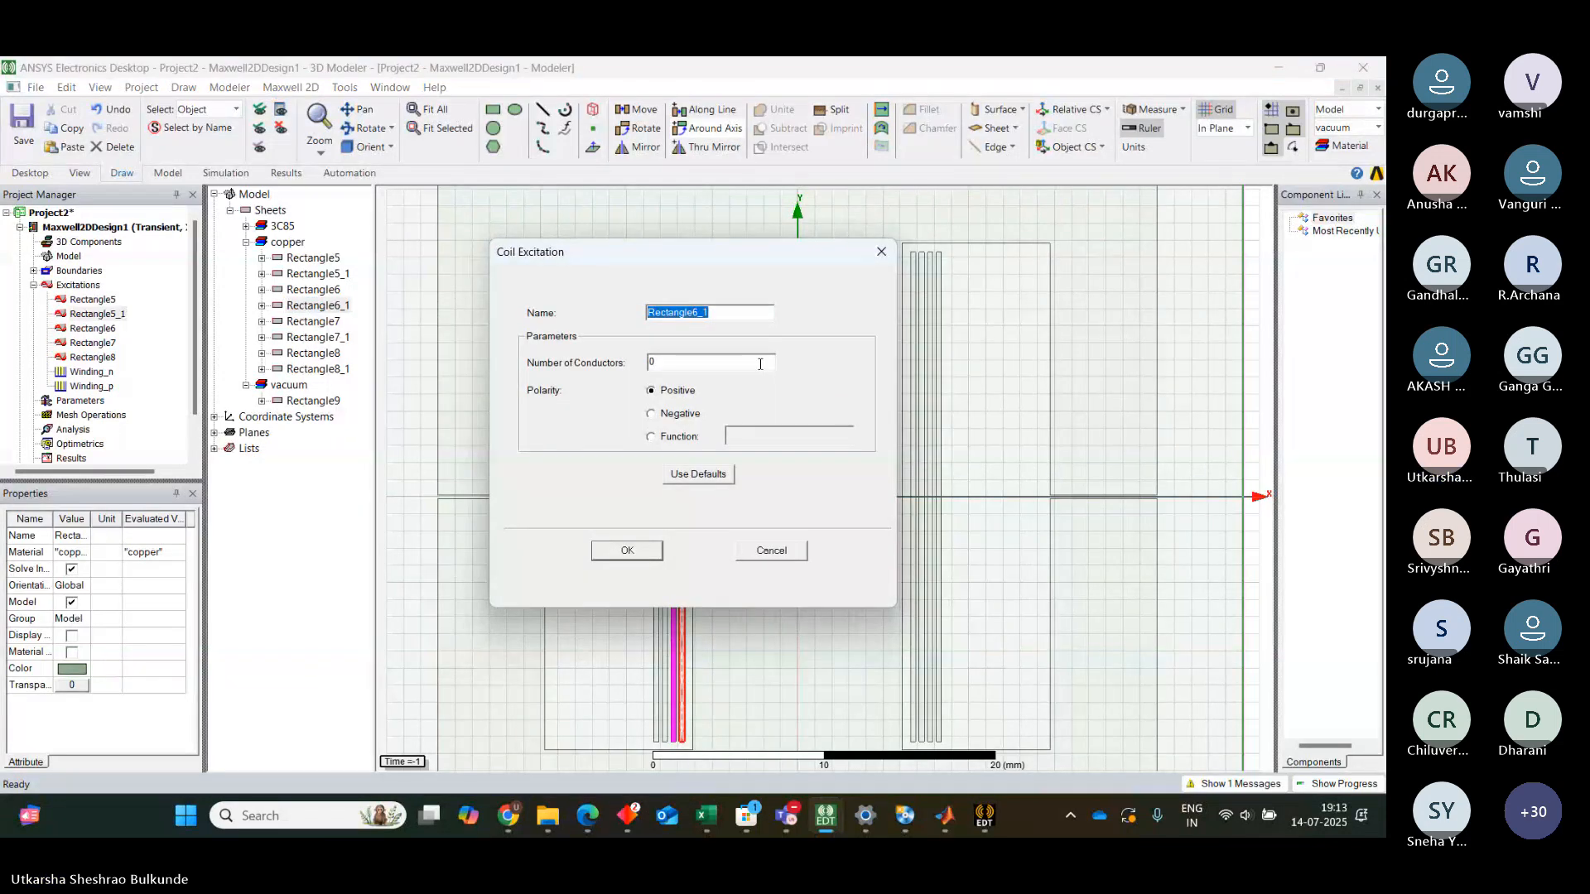
left_click(689, 362)
left_click(650, 413)
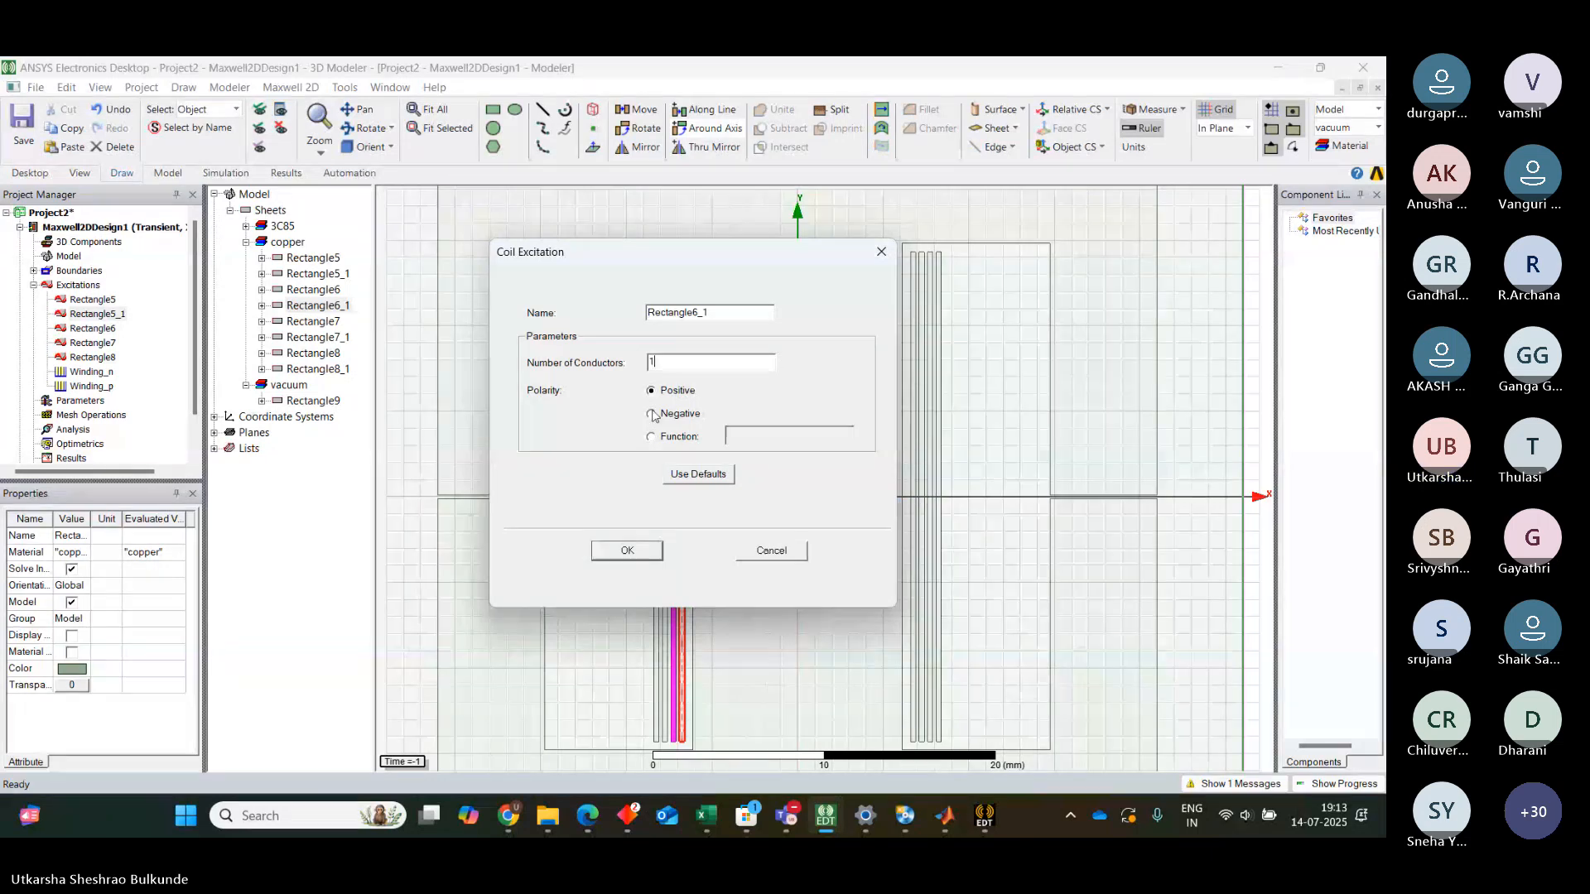
left_click(629, 551)
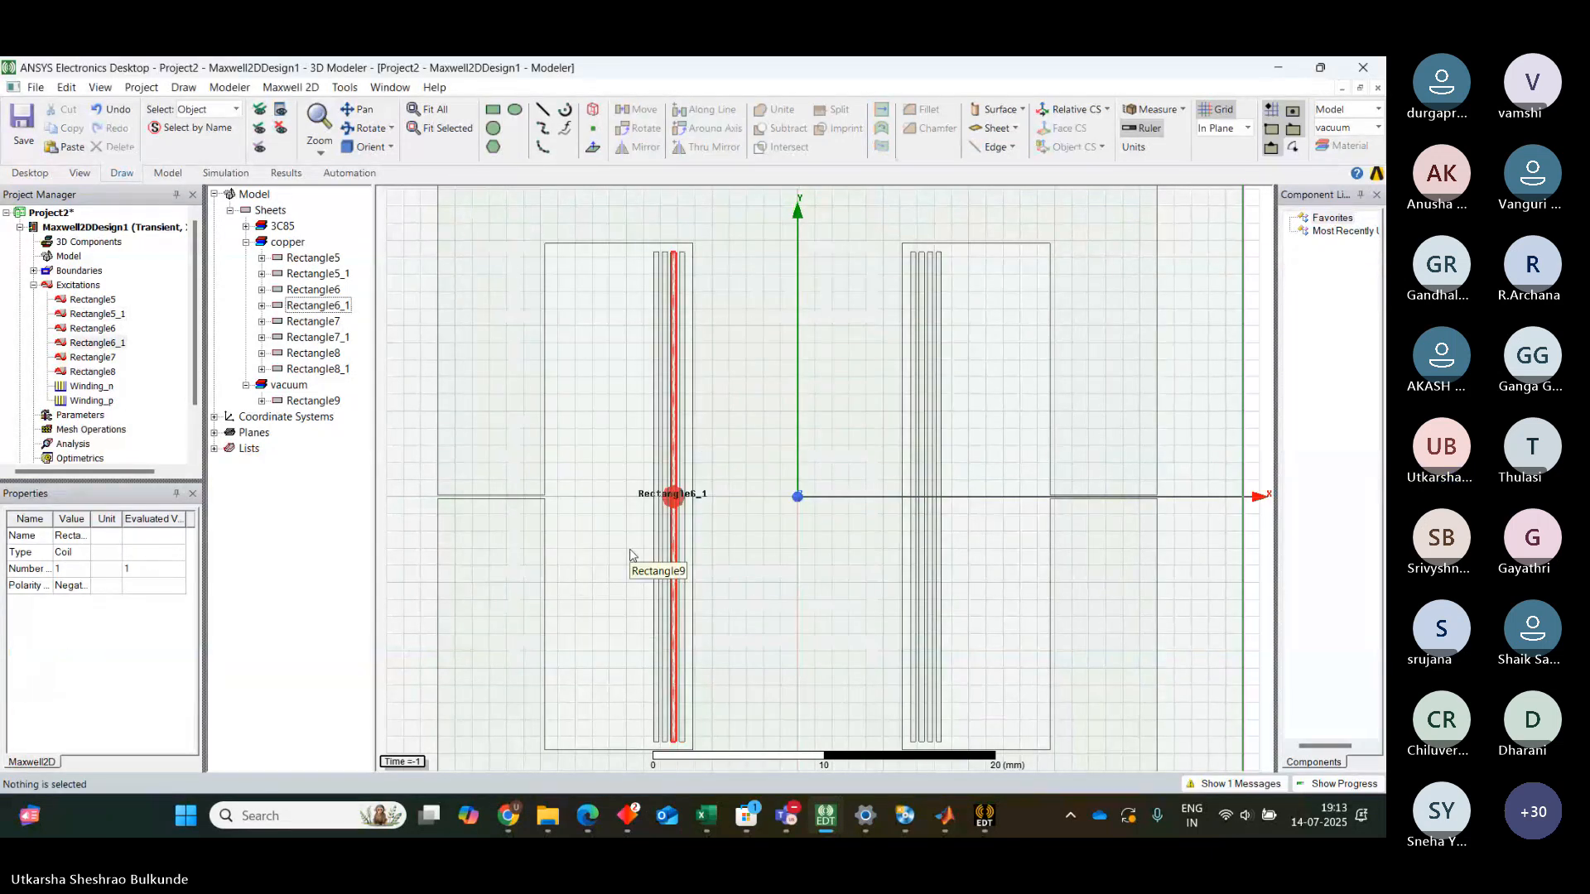
Assign a coil excitation to conductor Rectangle7_1 with 1 conductor and negative polarity
left_click(305, 328)
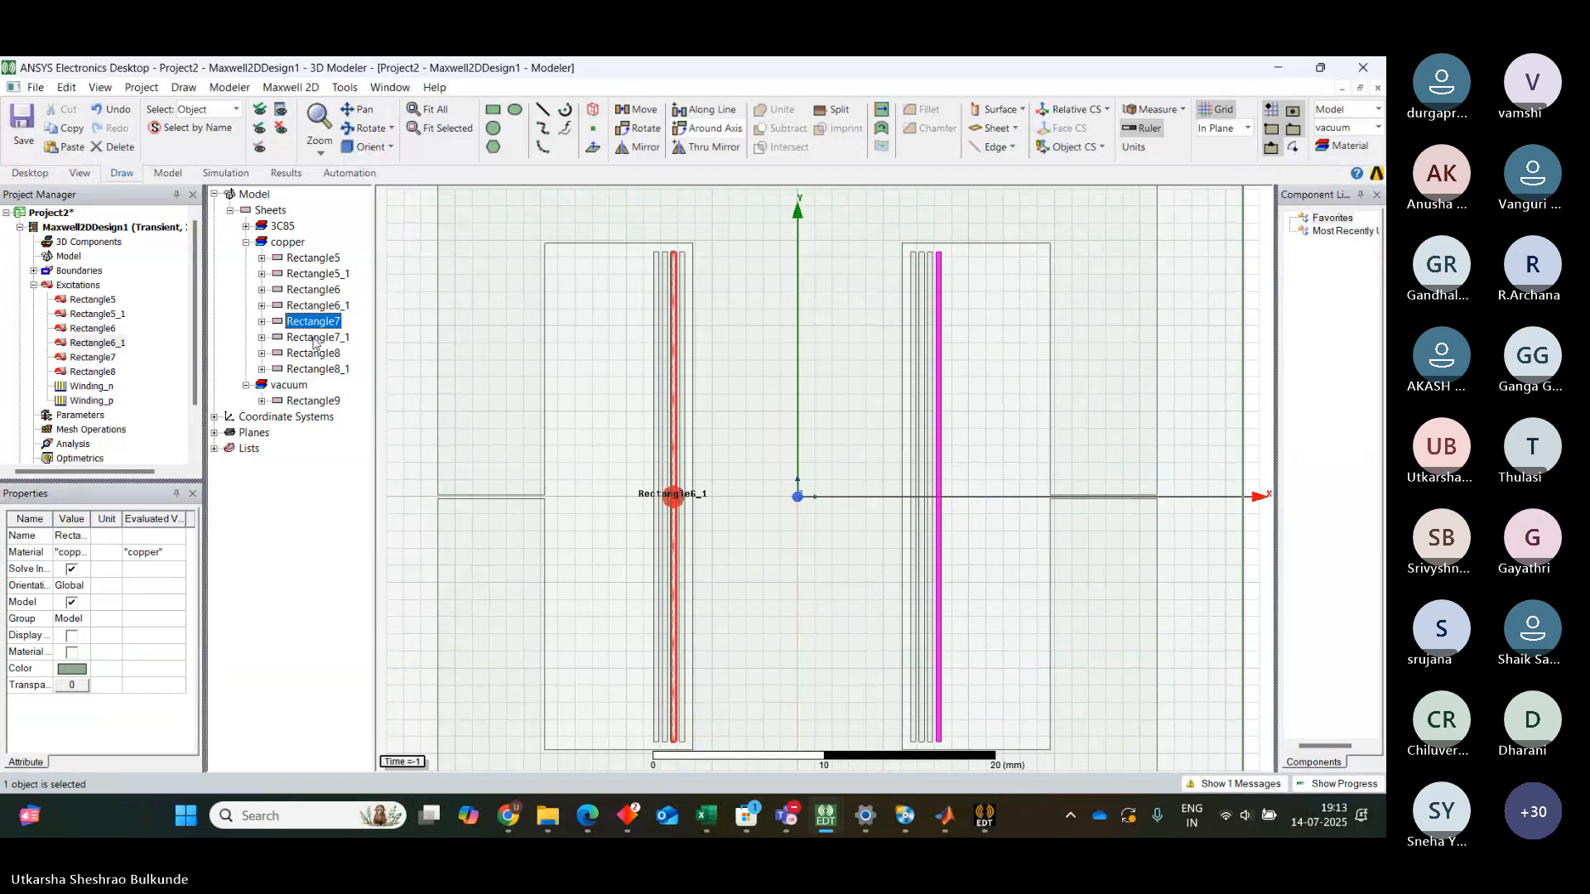
left_click(313, 339)
right_click(315, 341)
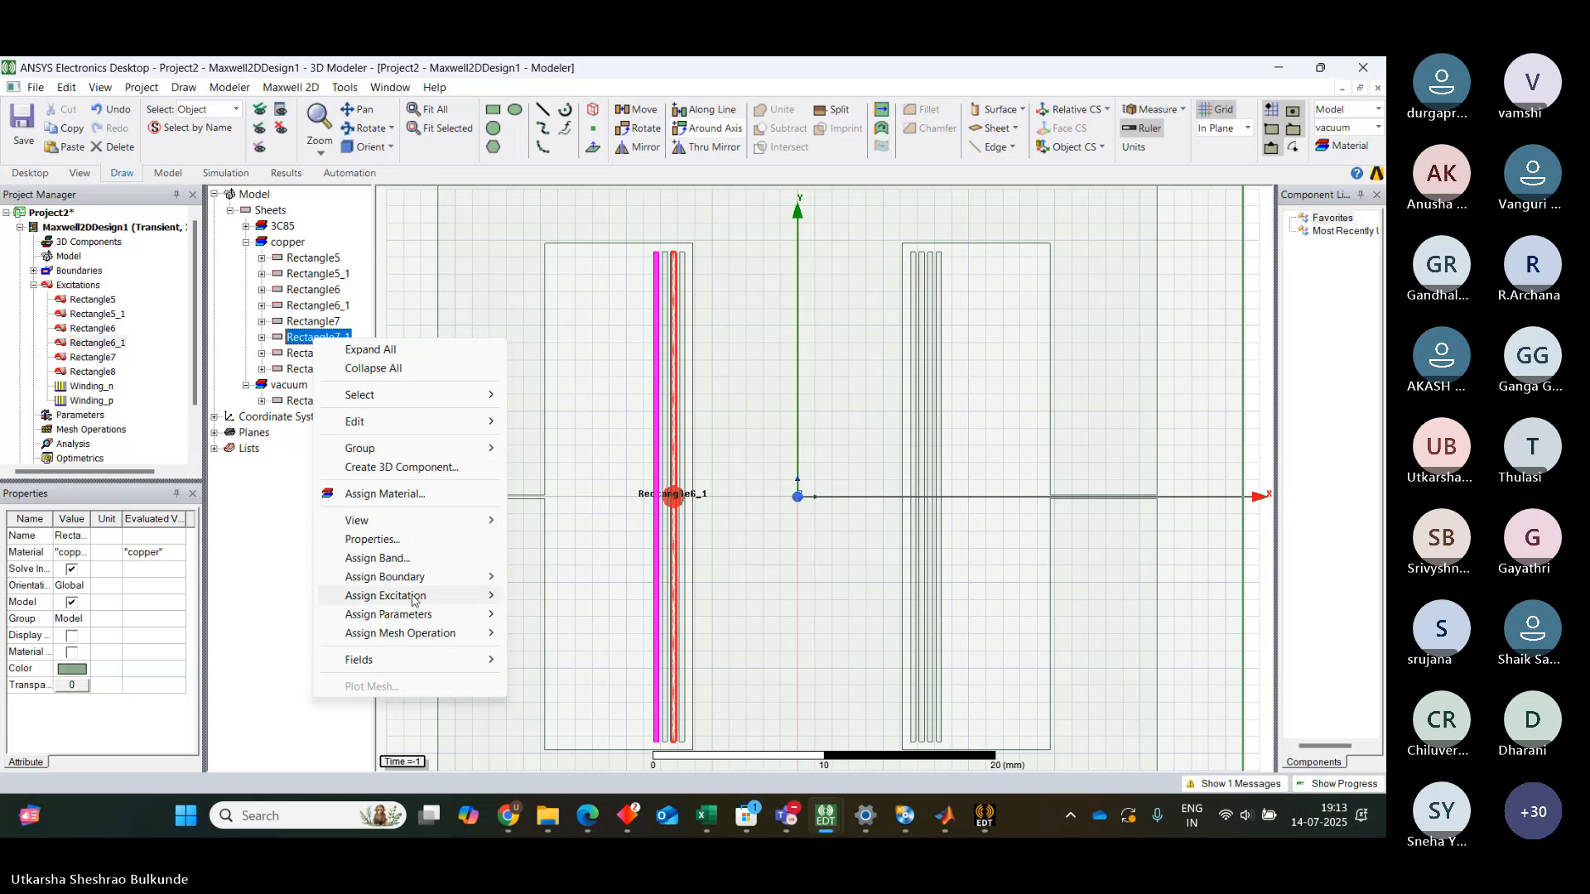
mouse_move(413, 600)
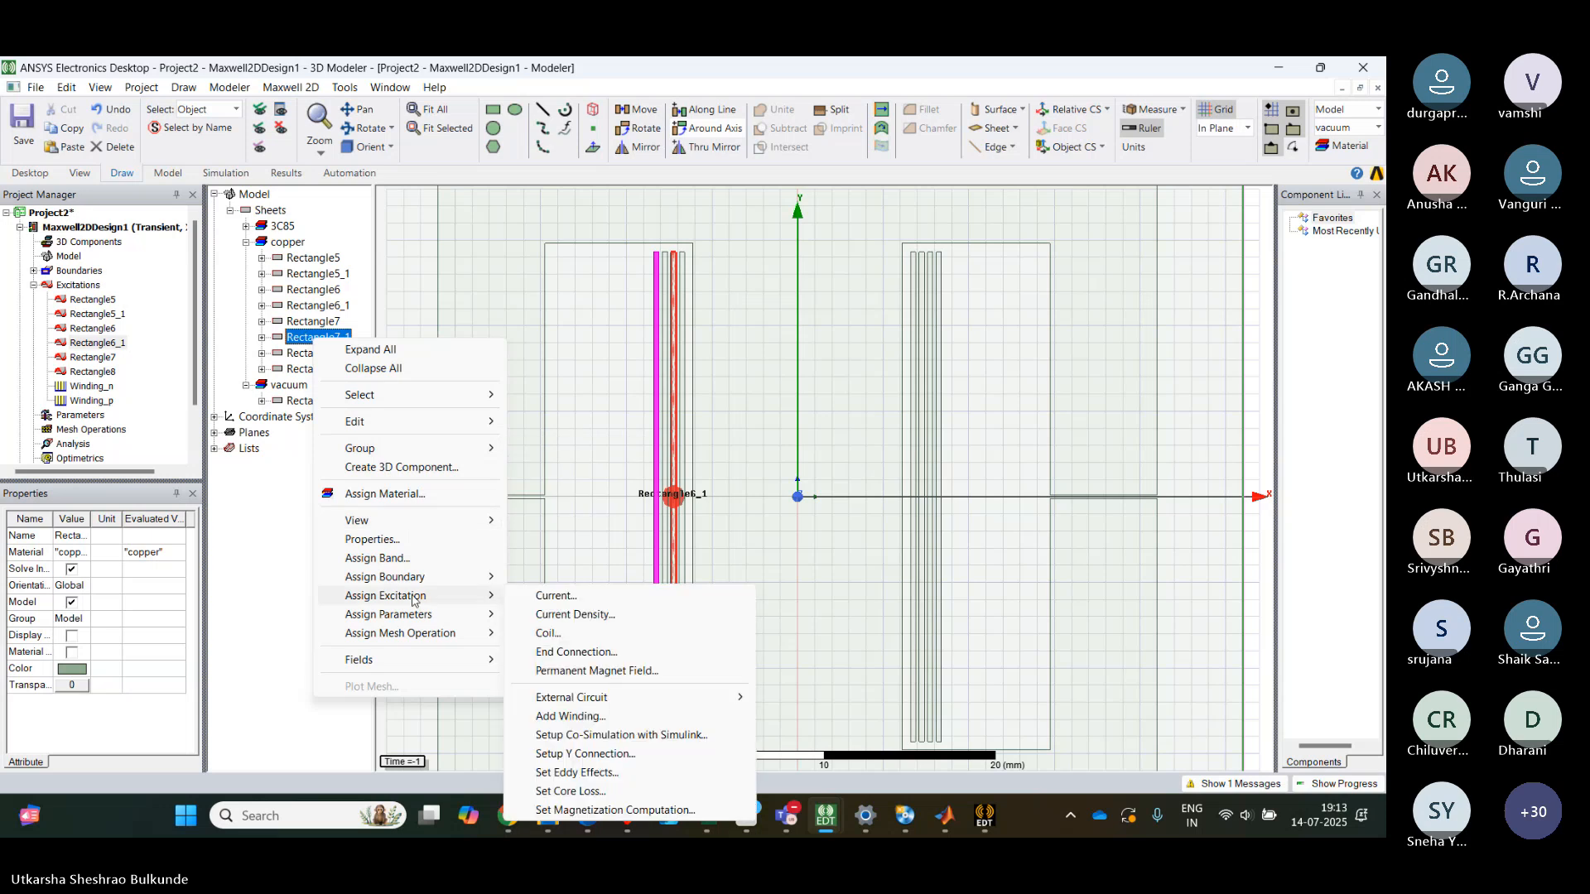
left_click(575, 641)
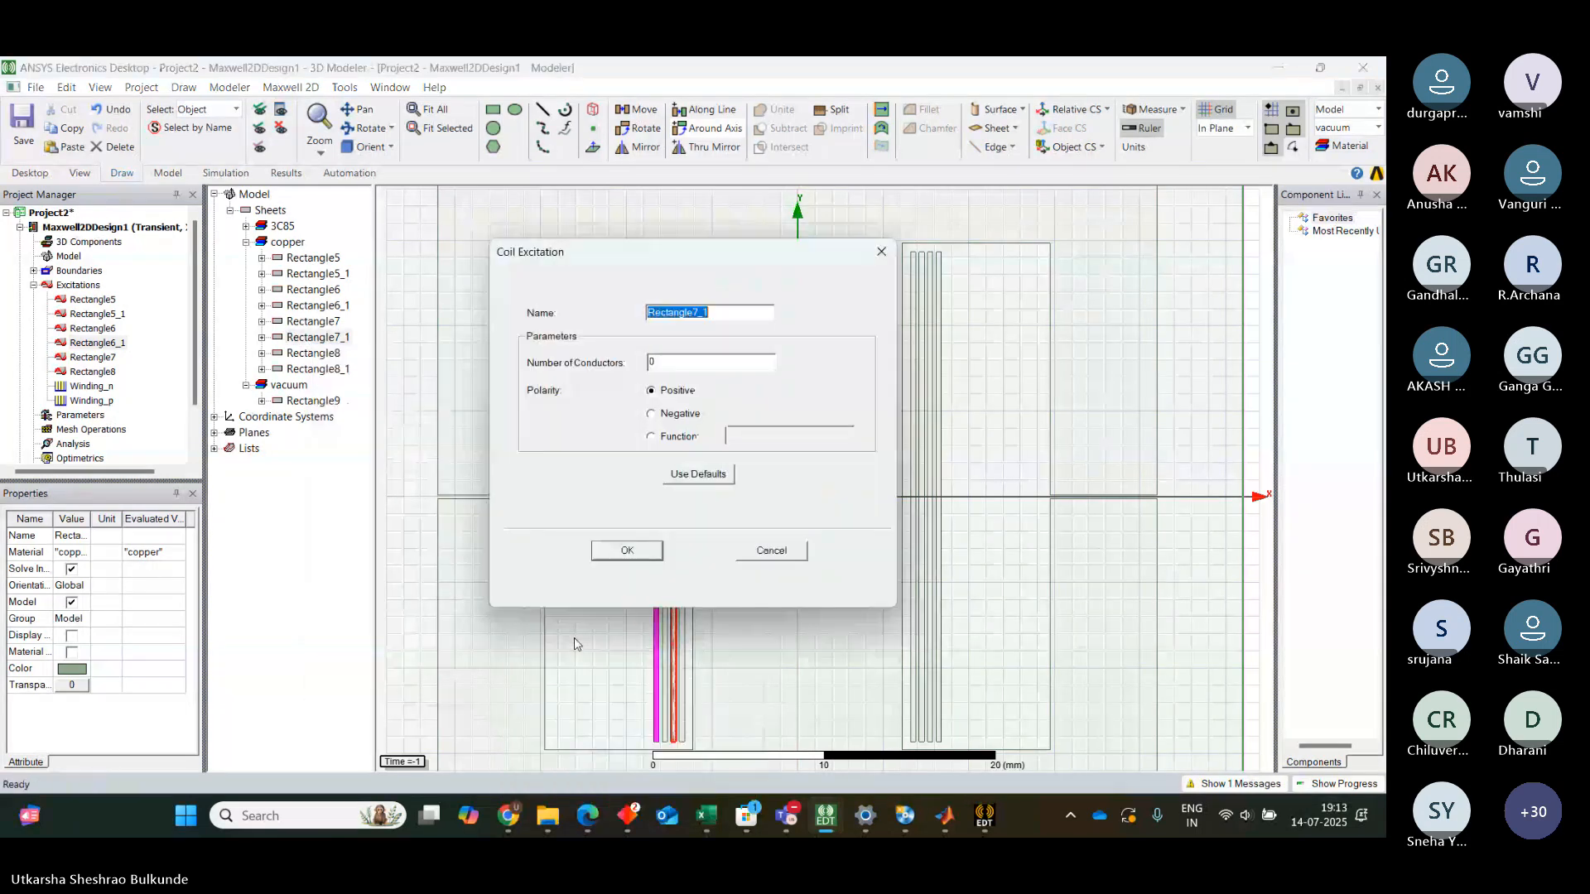
left_click(655, 414)
left_click(666, 358)
type("1")
left_click(621, 555)
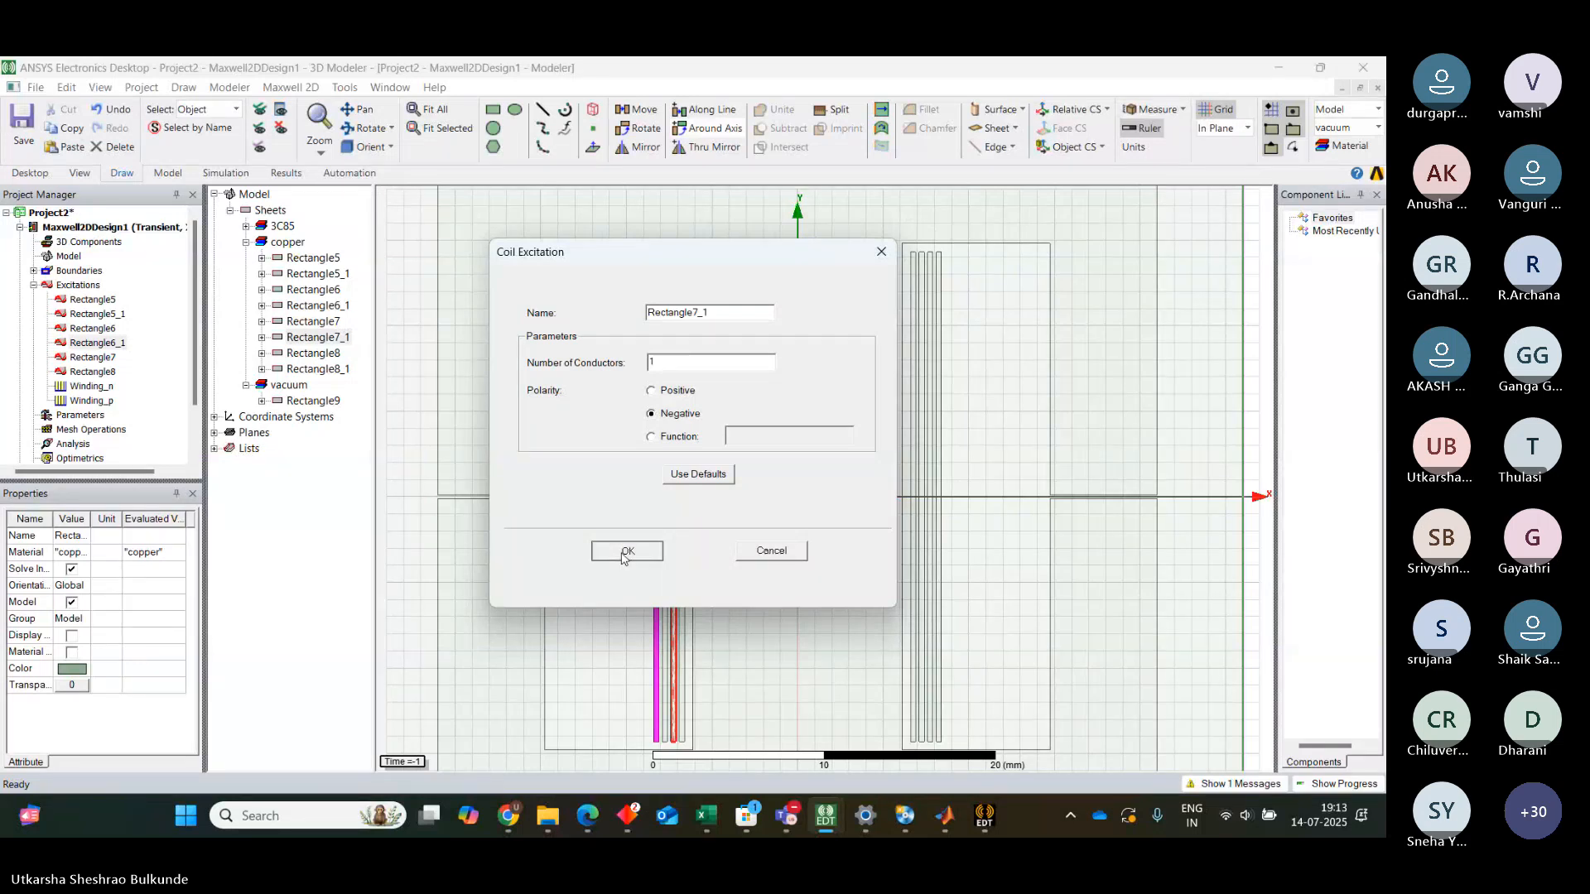
Assign a coil excitation to conductor Rectangle8_1 with 1 conductor and negative polarity
left_click(320, 369)
right_click(320, 370)
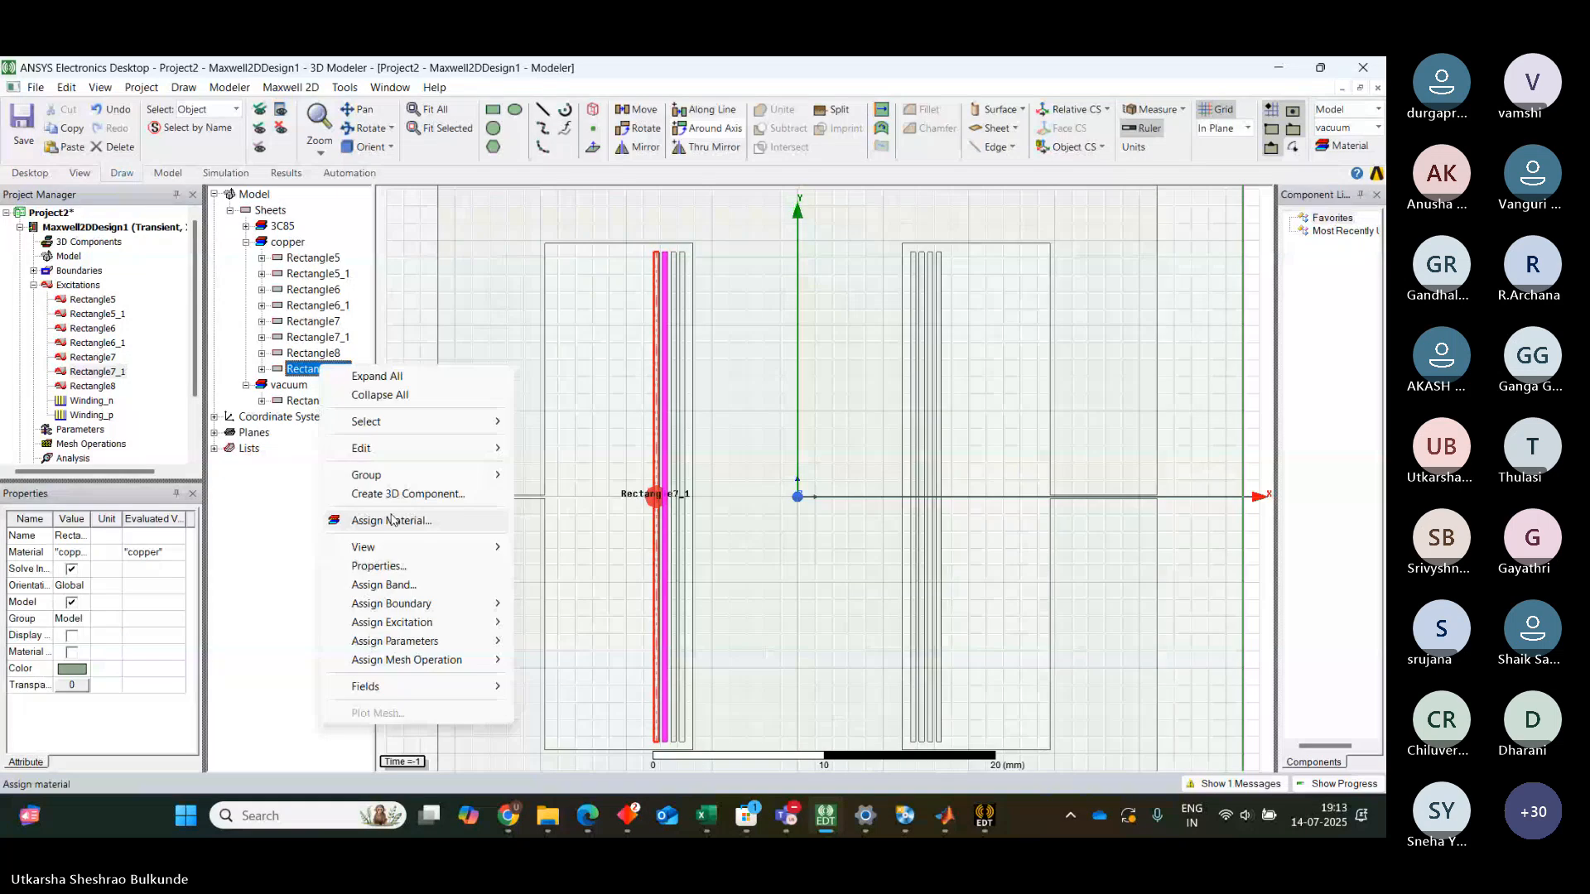
mouse_move(414, 628)
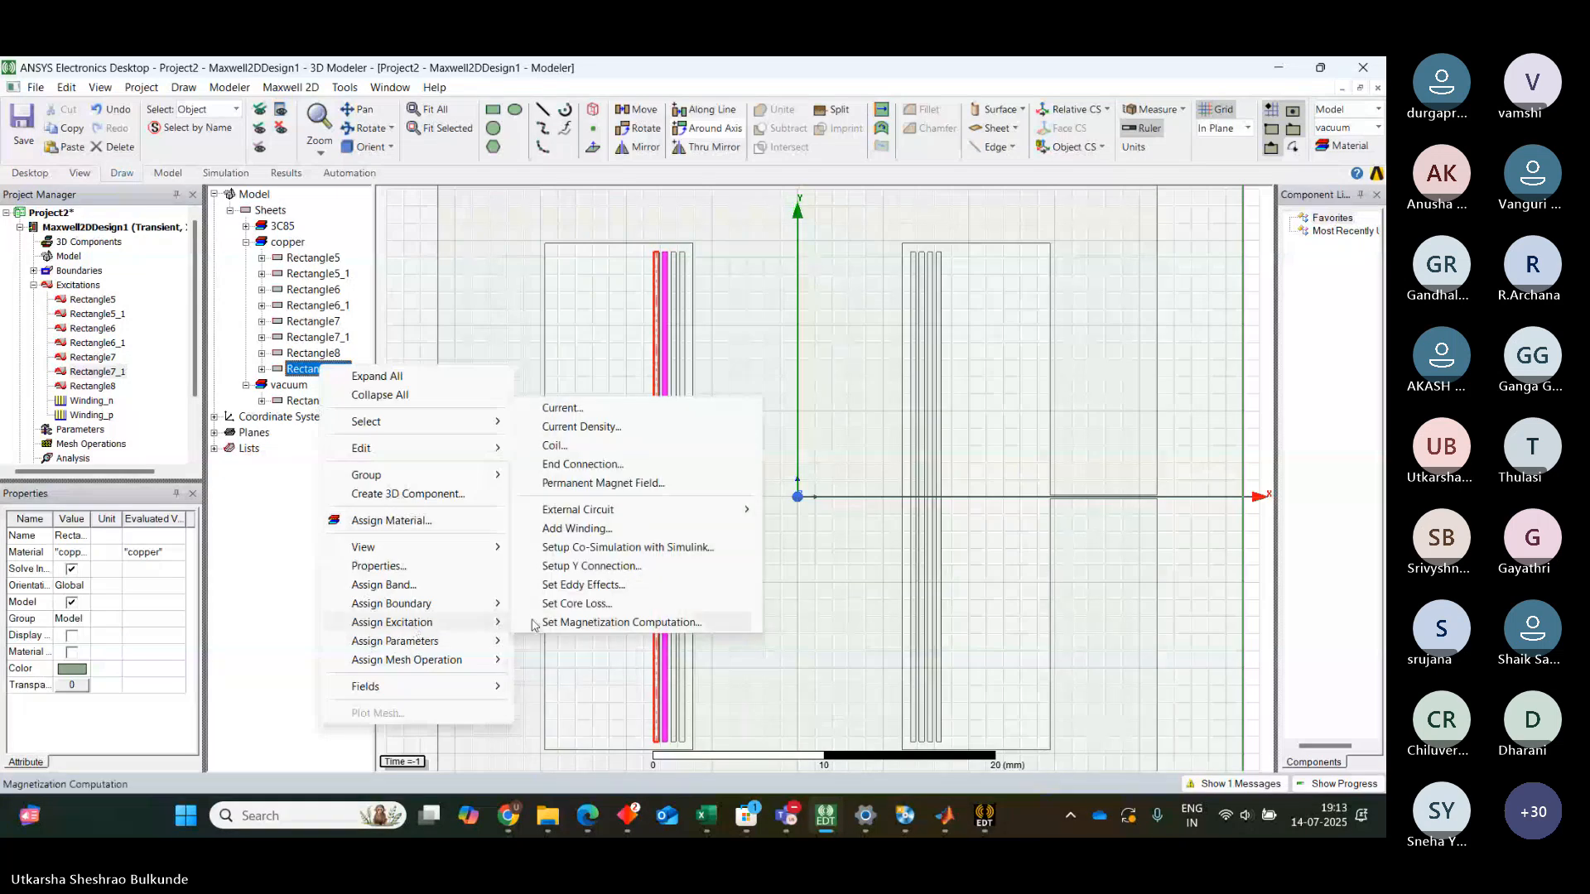
left_click(578, 448)
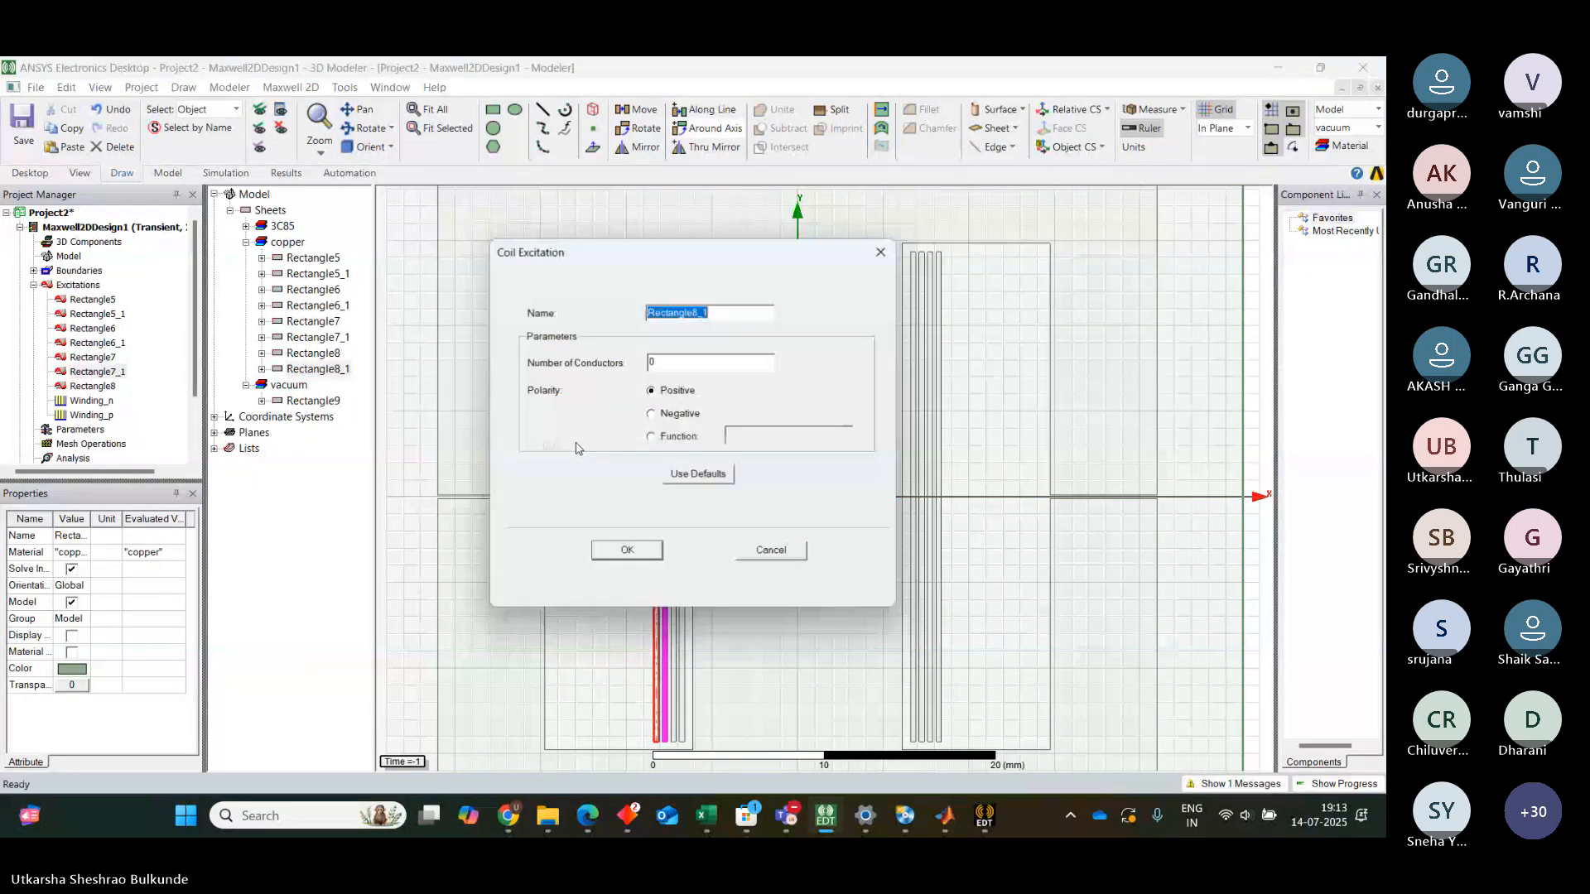
left_click(651, 414)
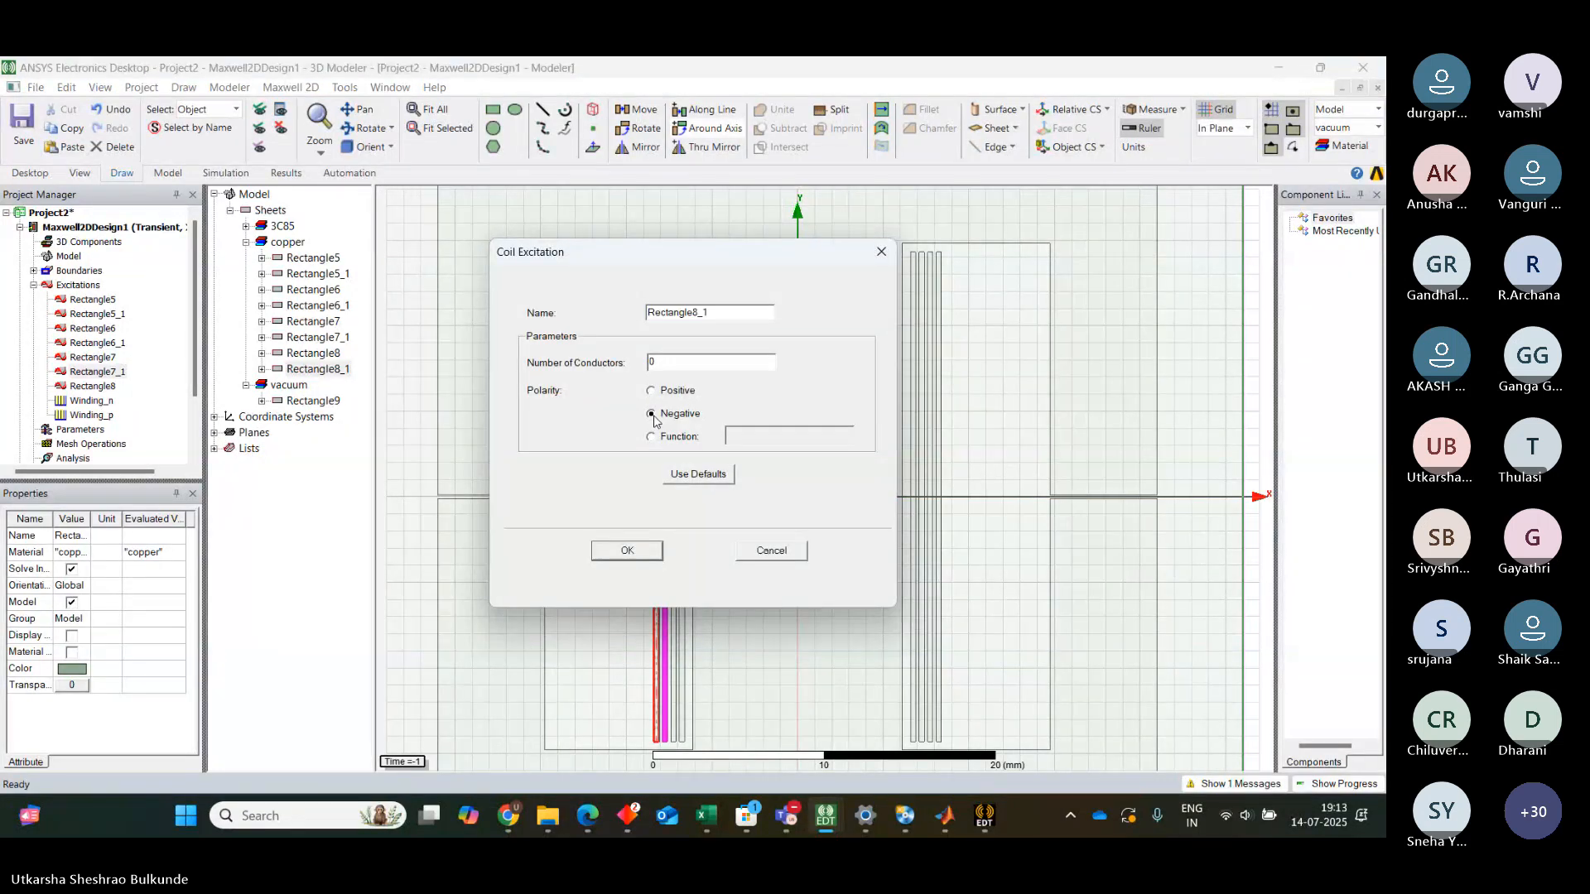
key("BackSpace")
type("1")
left_click(627, 550)
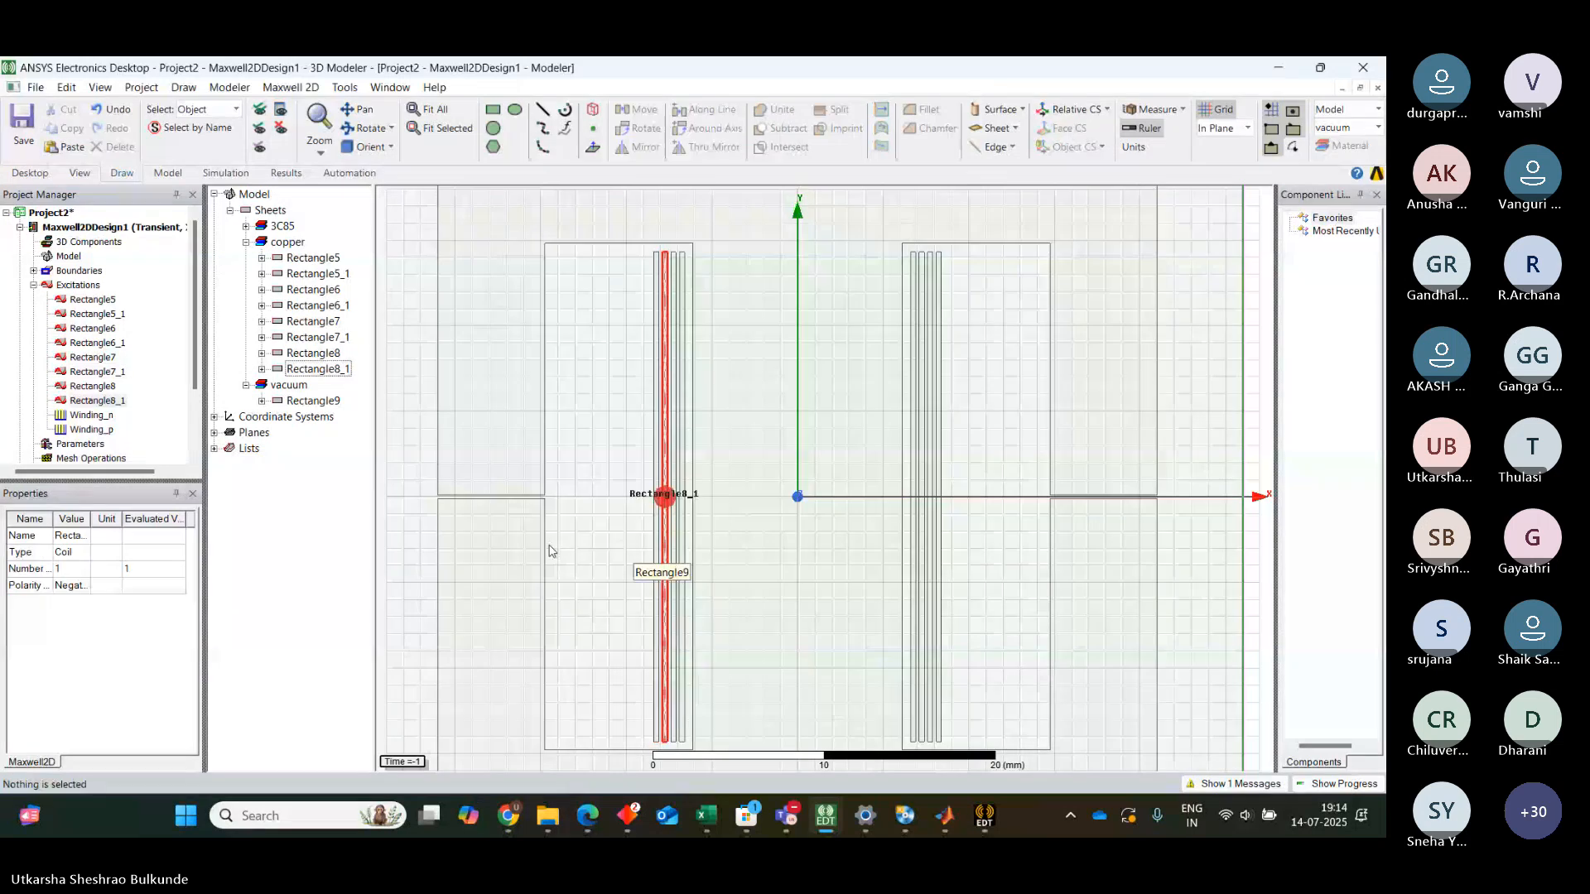
Add coils Rectangle5_1, Rectangle6_1, Rectangle7_1 and Rectangle8_1 to winding Winding_n
left_click(91, 416)
right_click(95, 420)
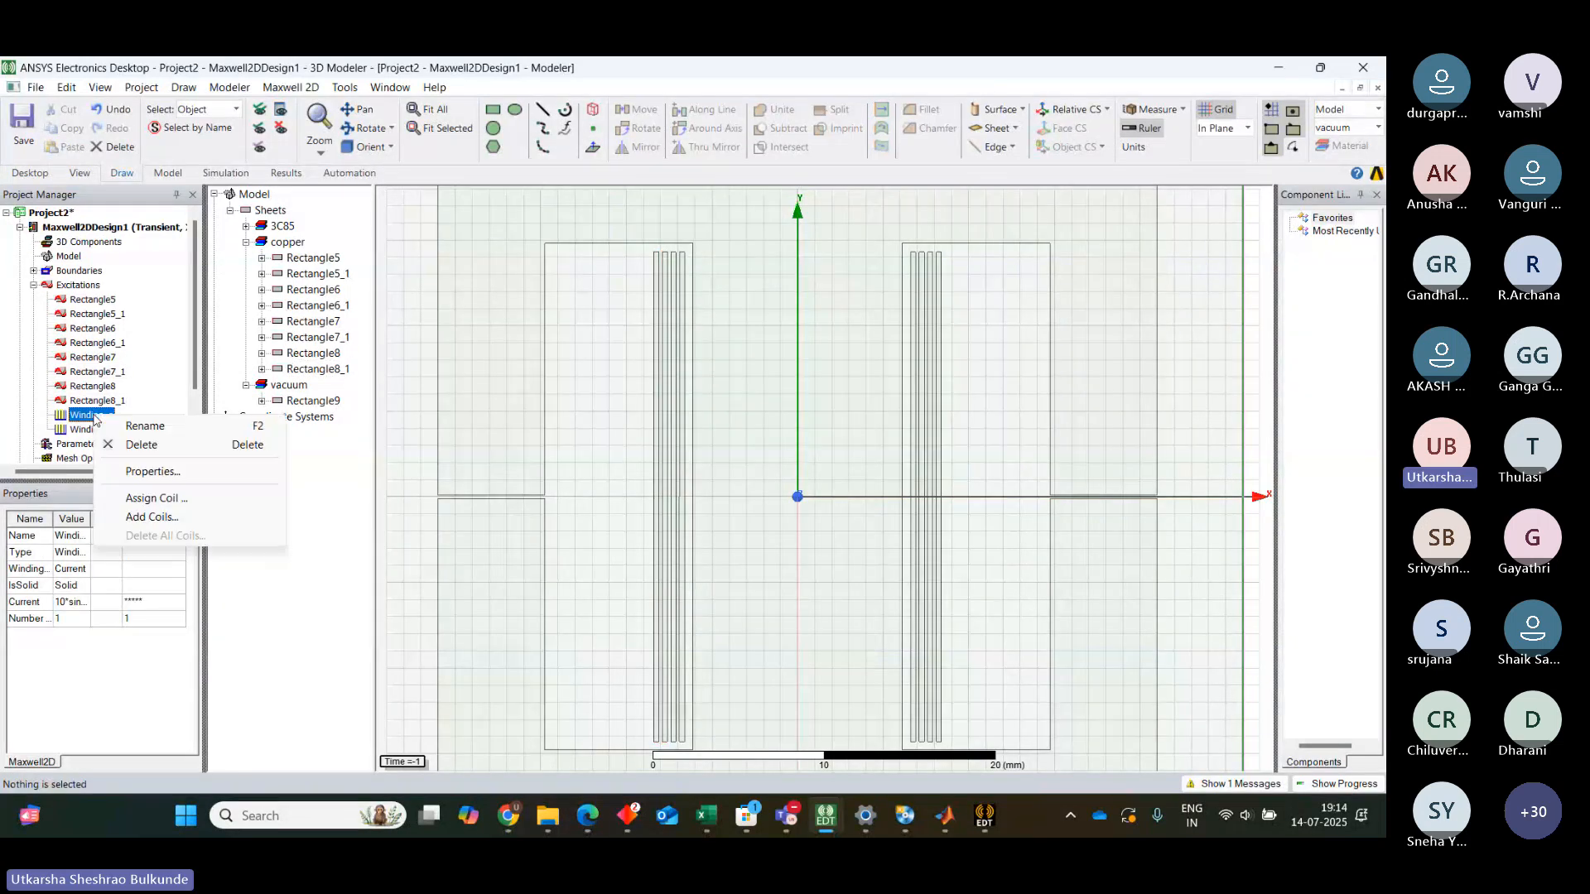
left_click(145, 519)
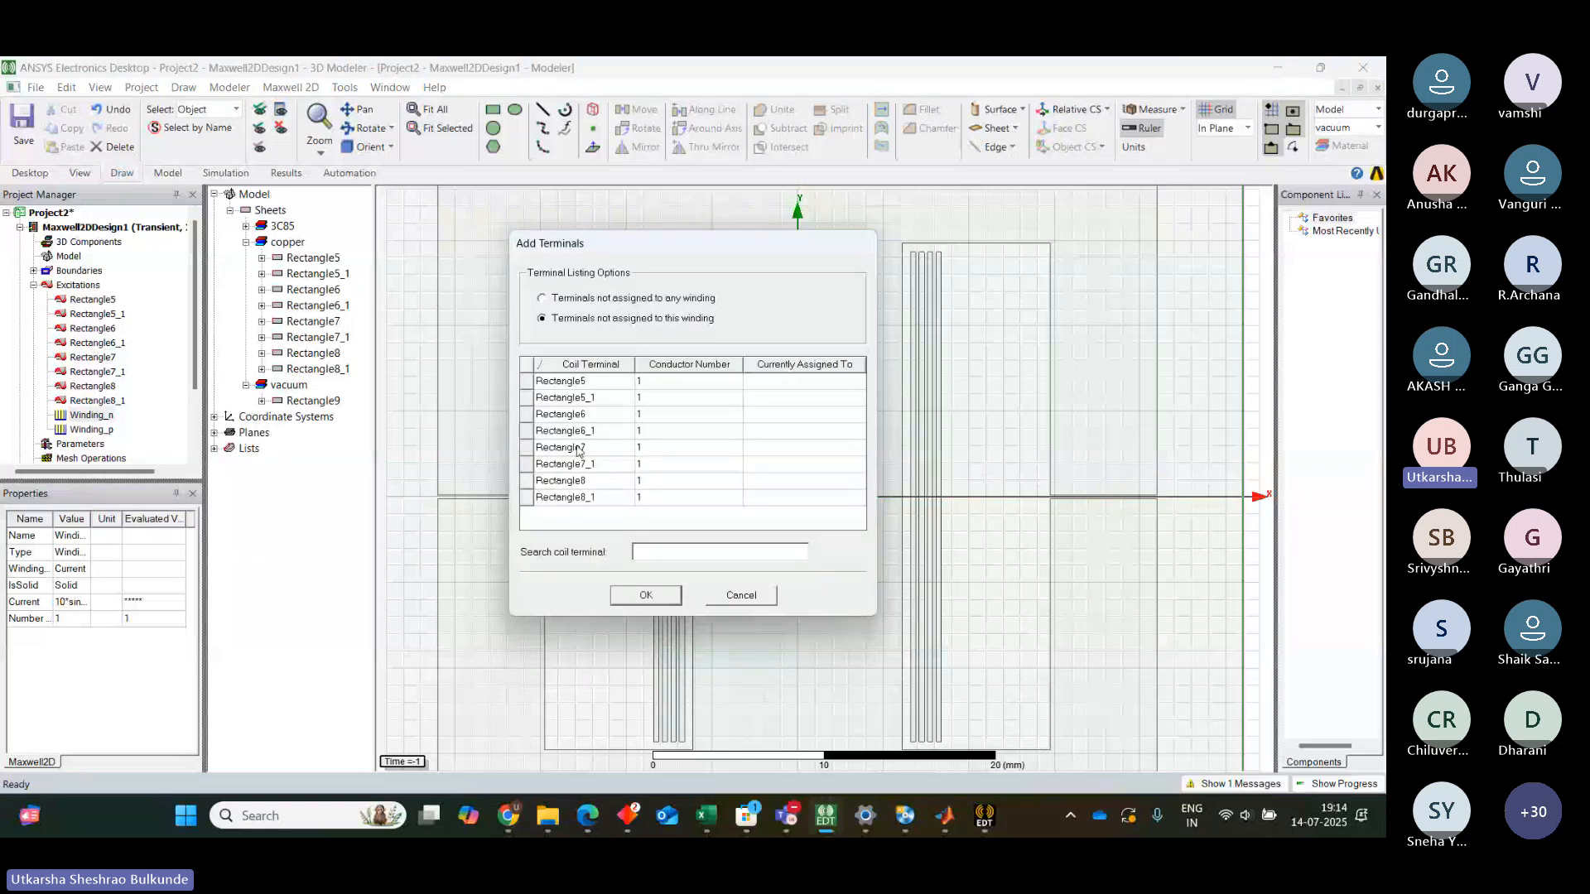
left_click(588, 398)
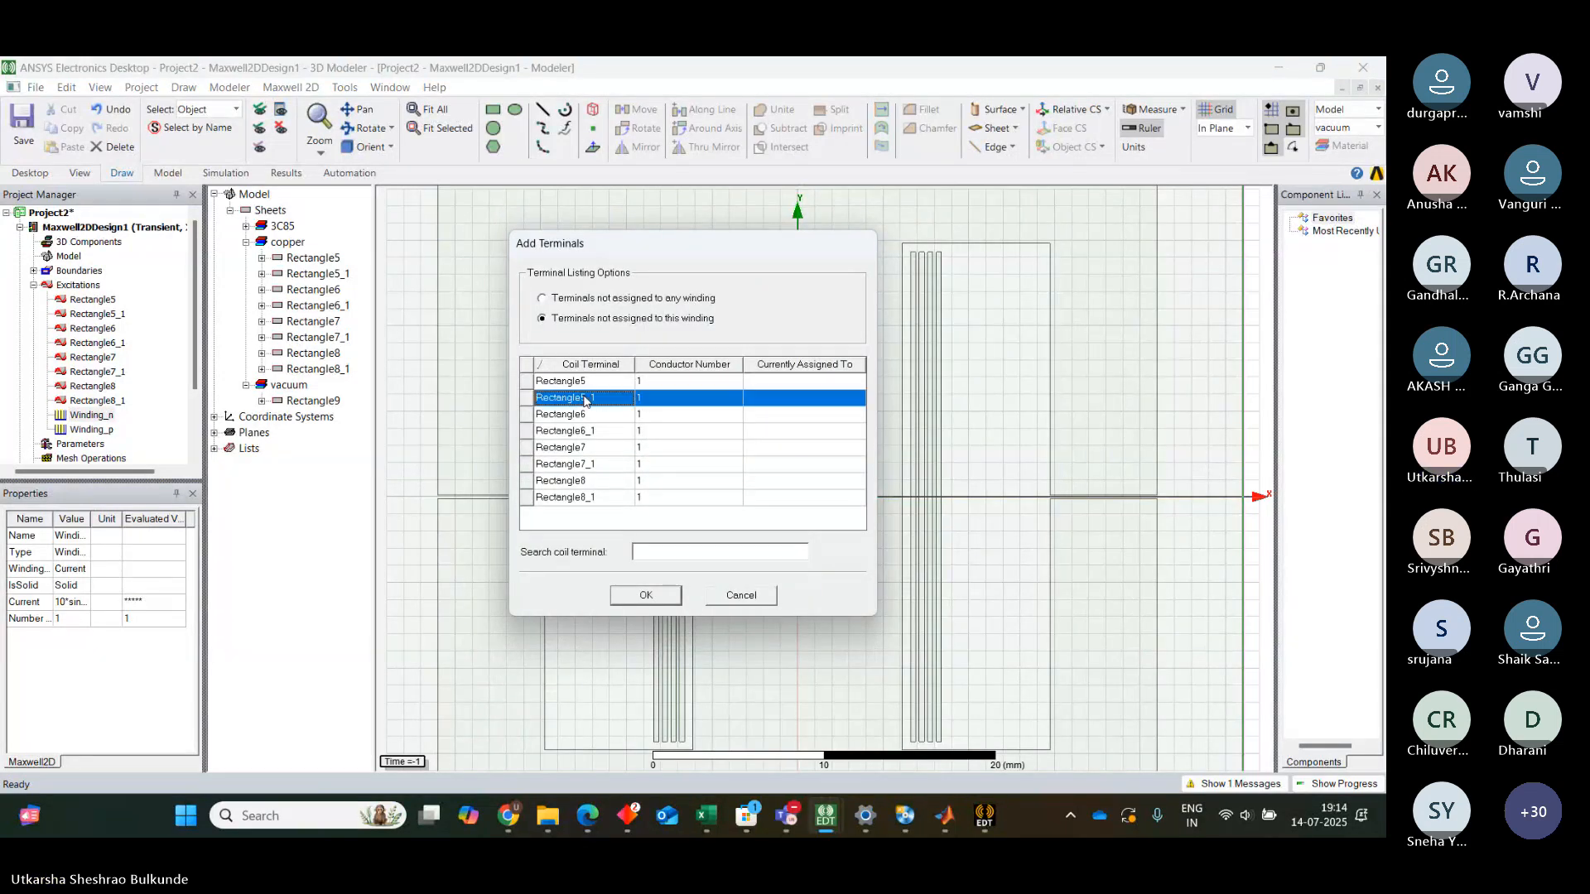
left_click(591, 433, "ctrl")
left_click(589, 463, "ctrl")
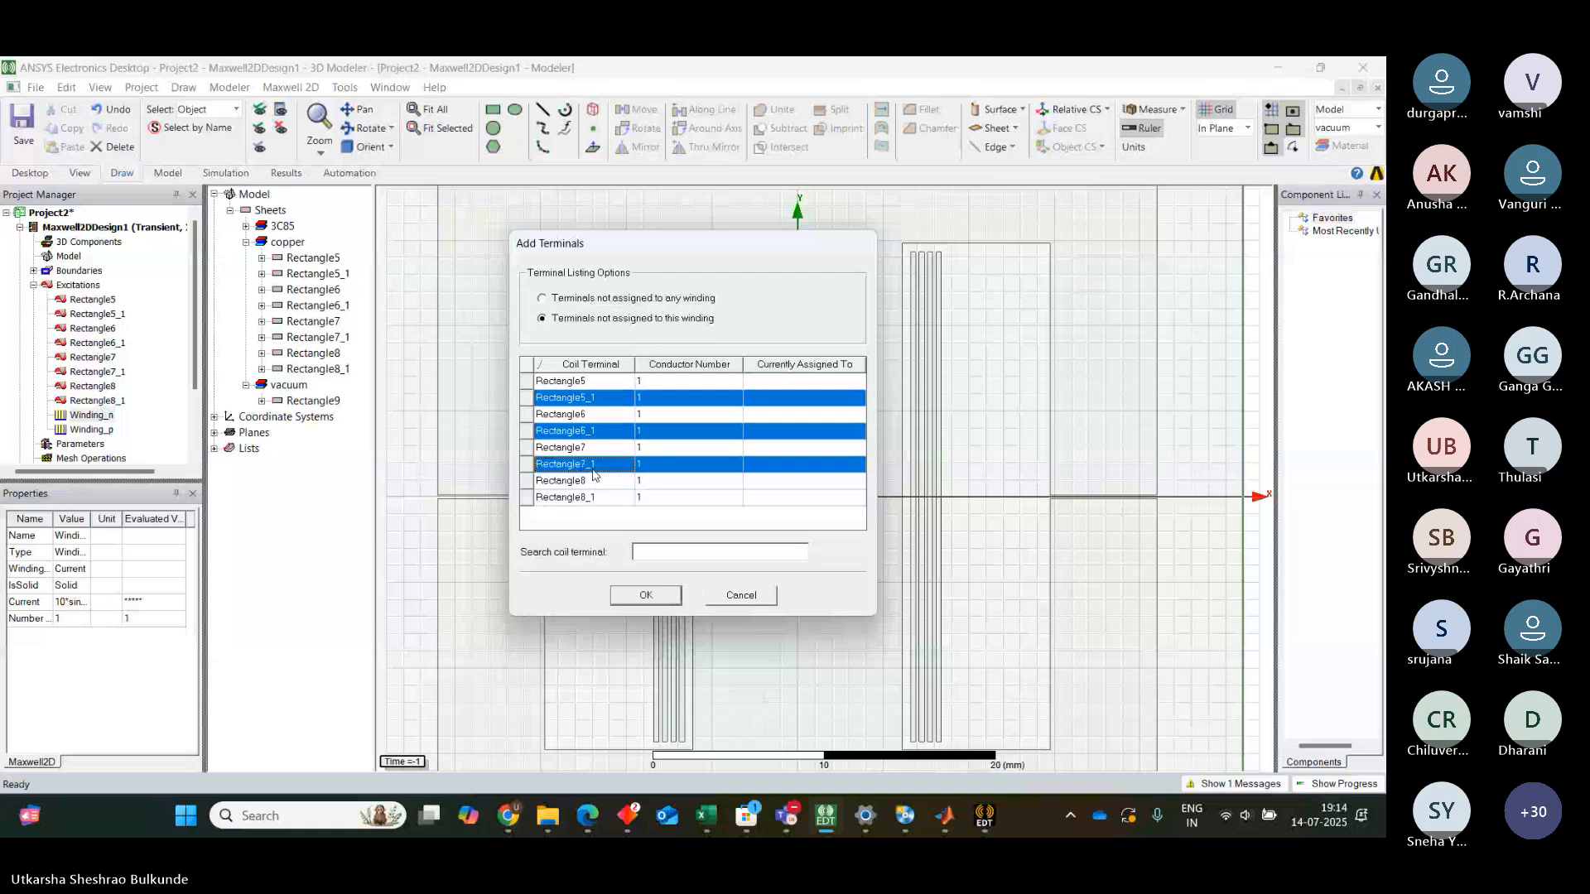
left_click(590, 497, "ctrl")
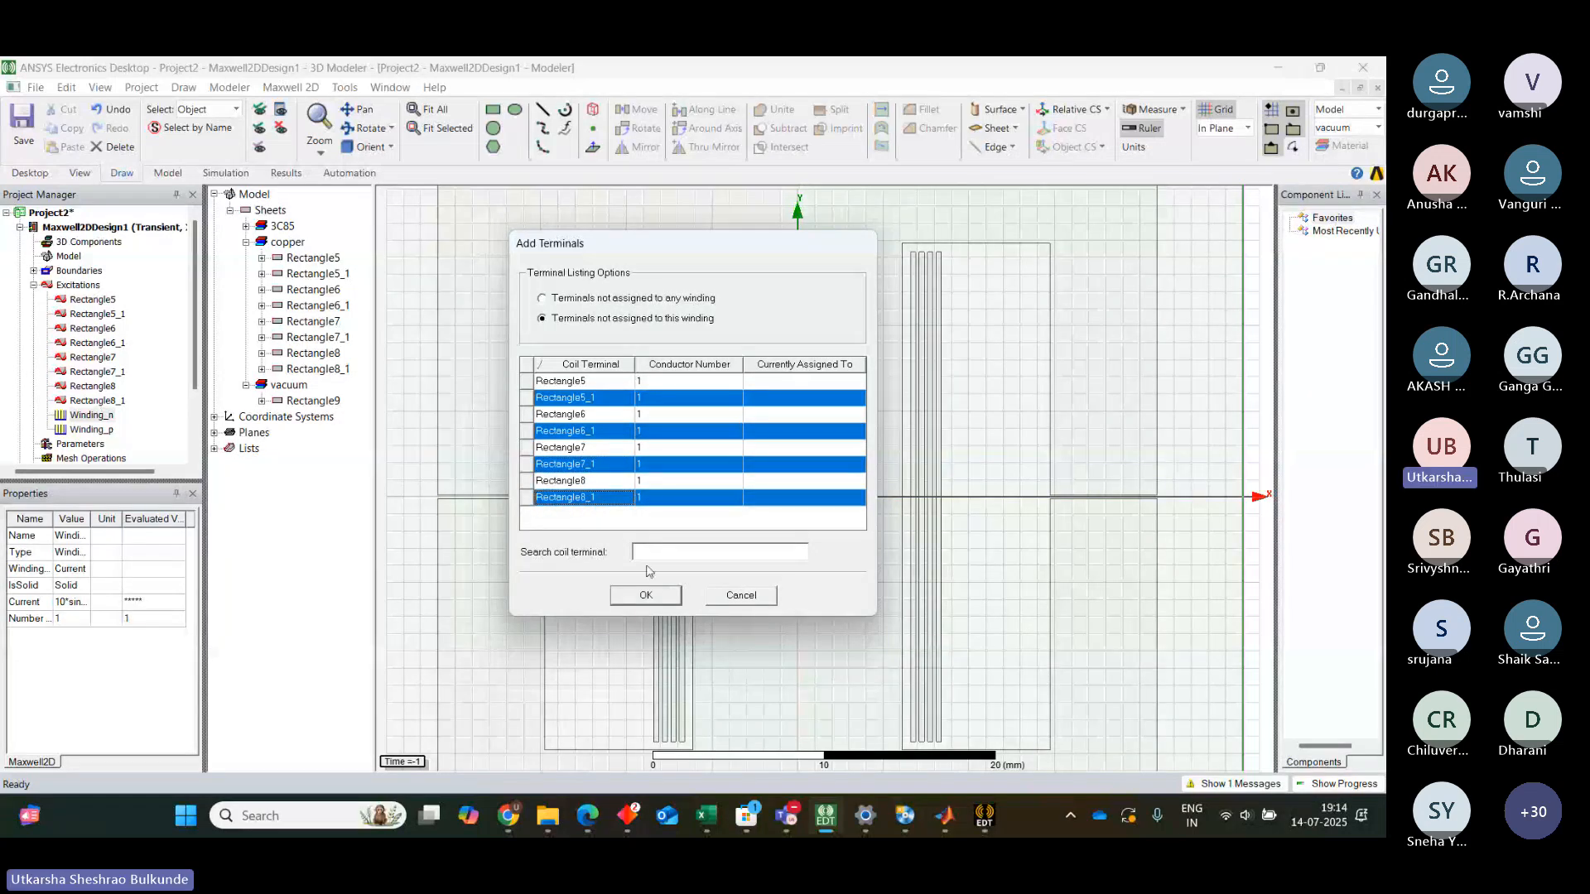
left_click(646, 596)
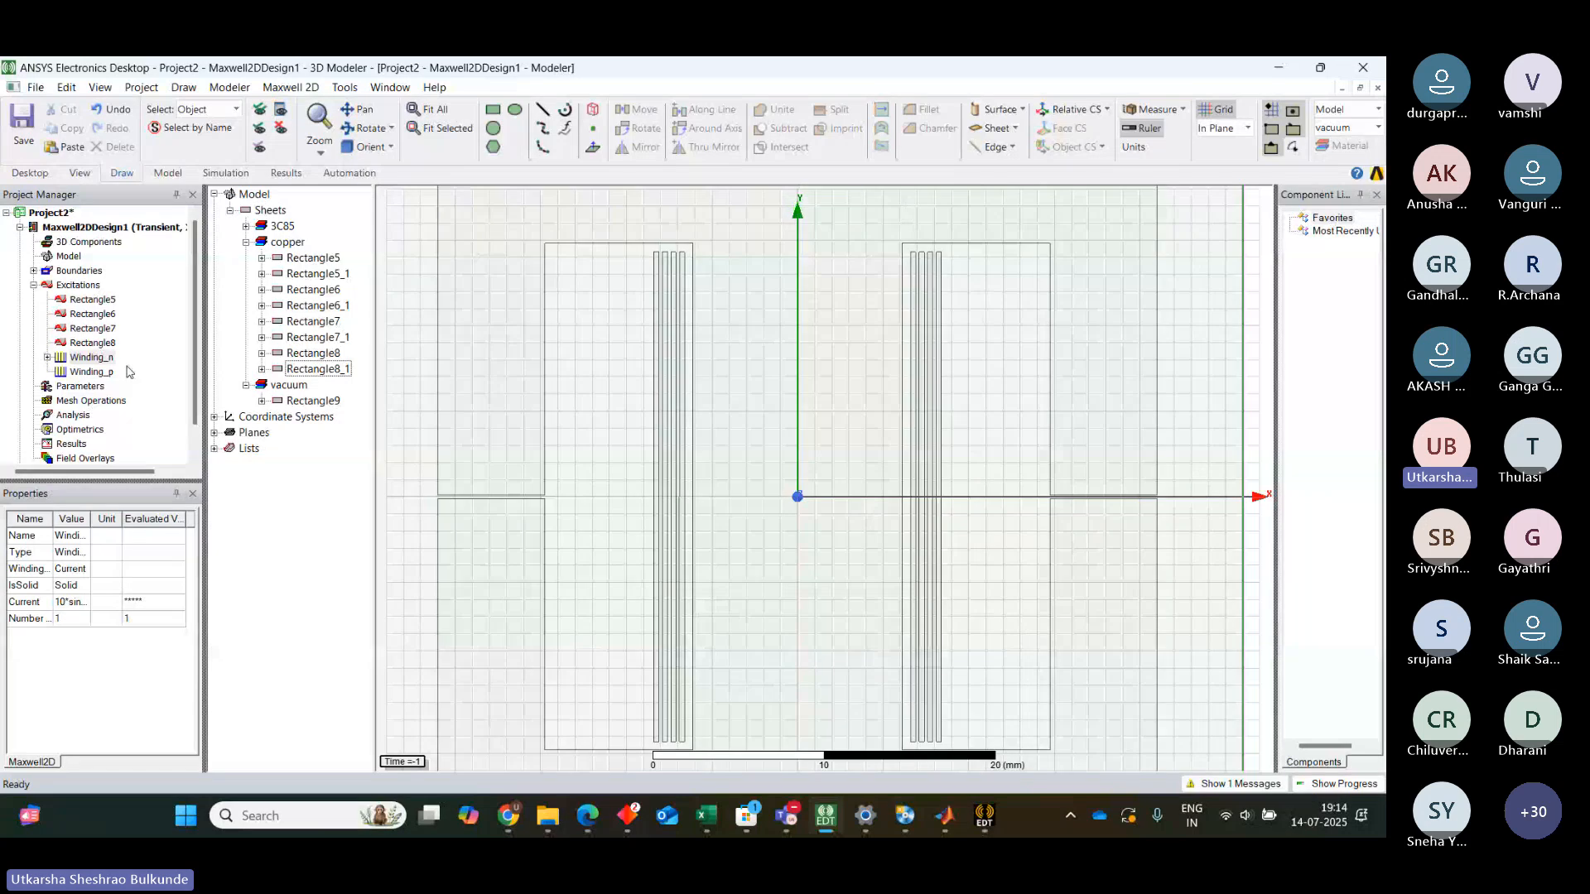
Inspect the coil excitation settings of the coils grouped under Winding_n
left_click(48, 357)
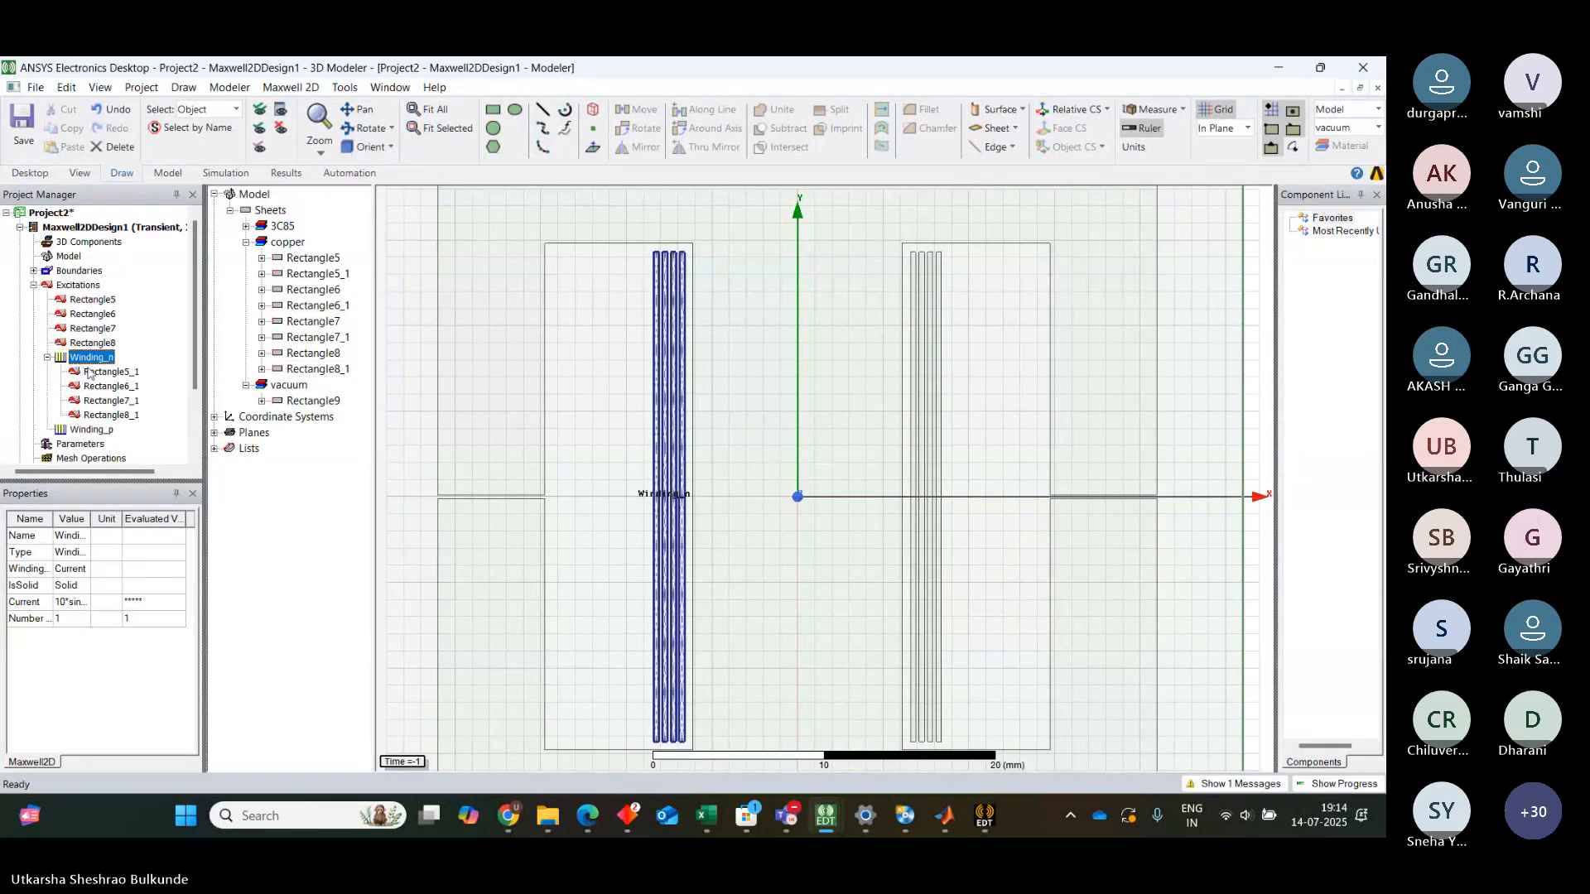
left_click(89, 372)
double_click(91, 372)
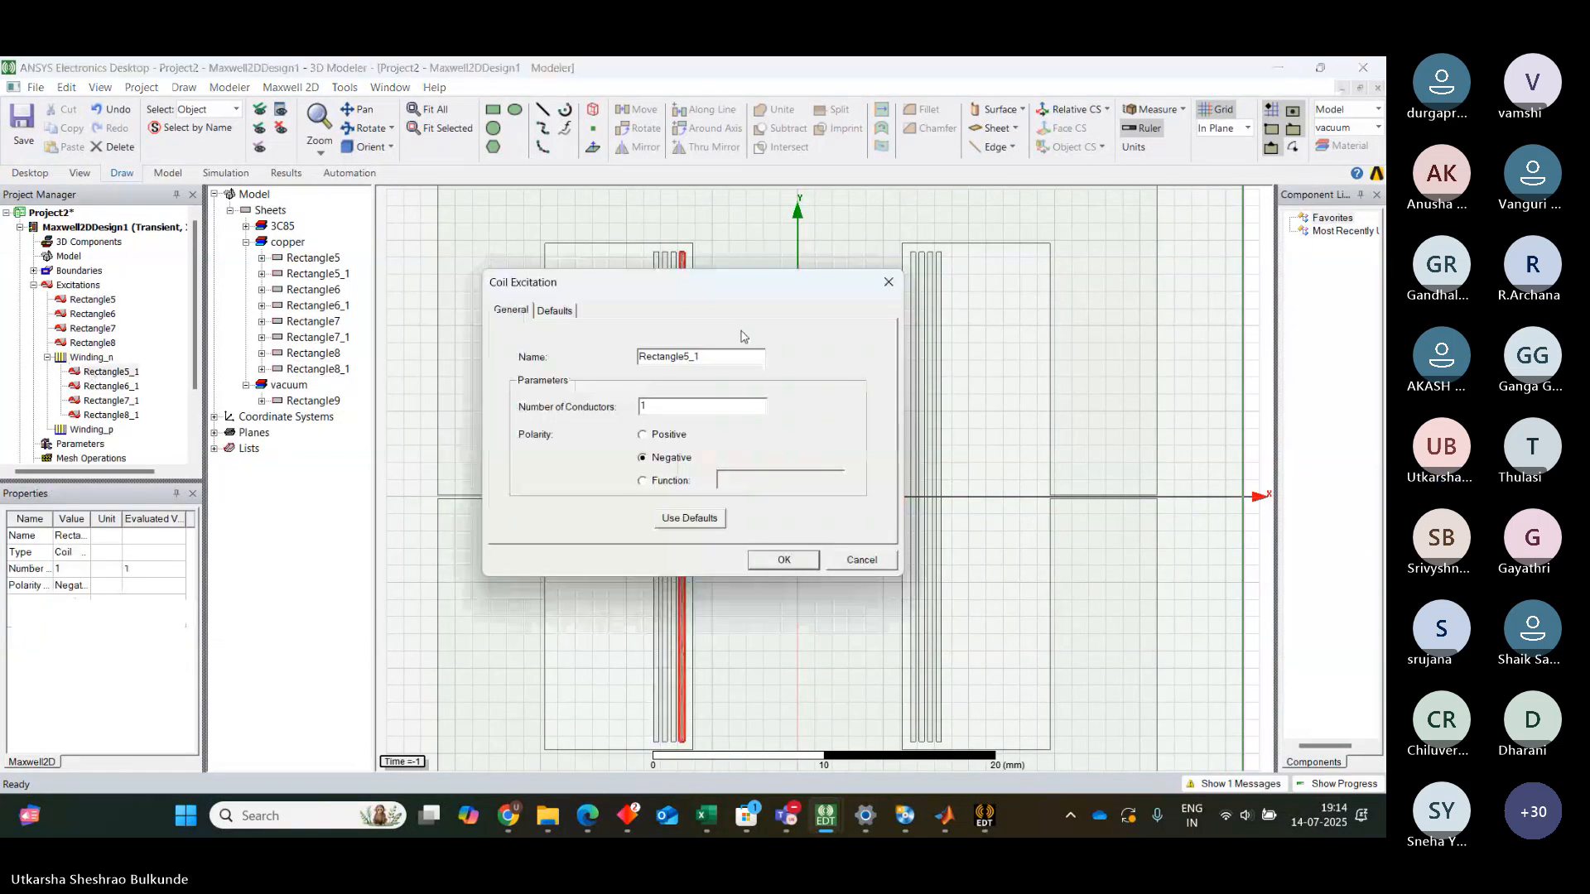
left_click(887, 285)
double_click(122, 401)
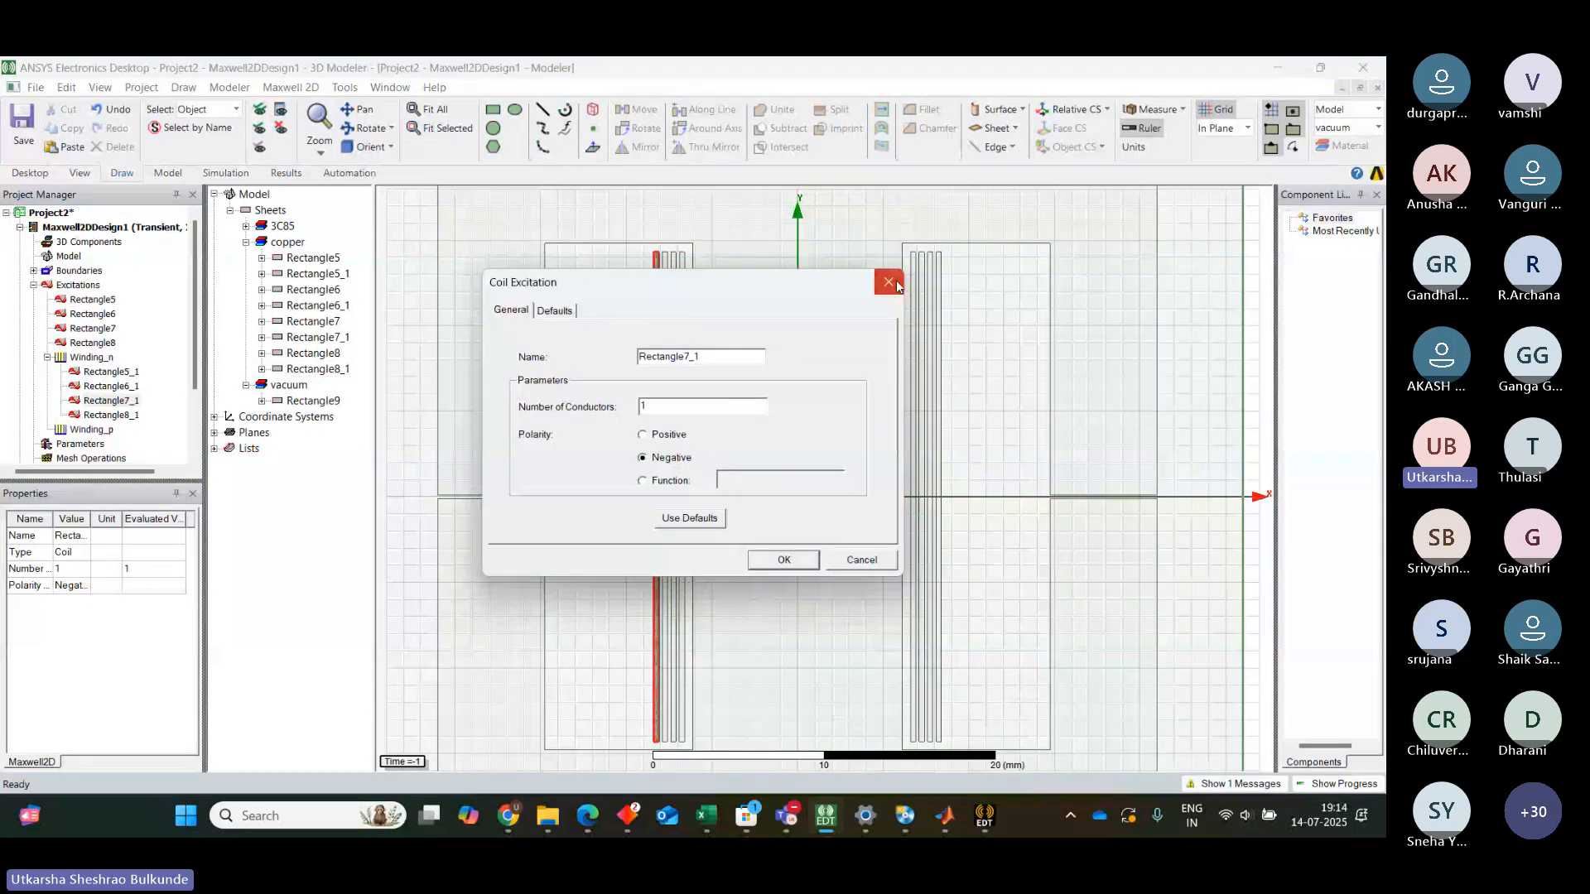
left_click(889, 283)
double_click(110, 386)
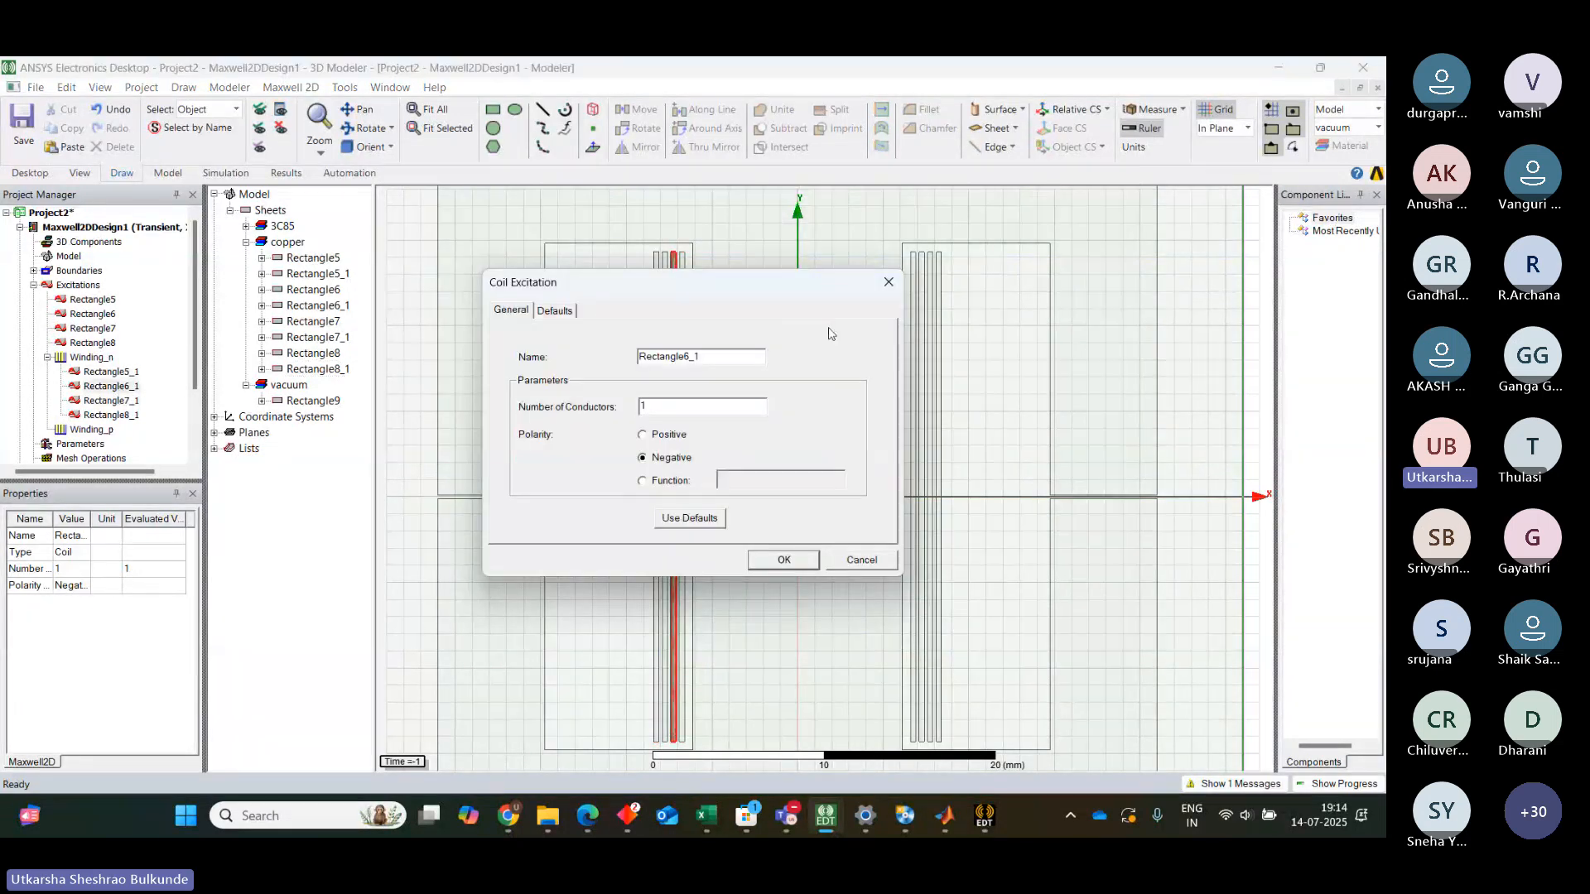
left_click(889, 283)
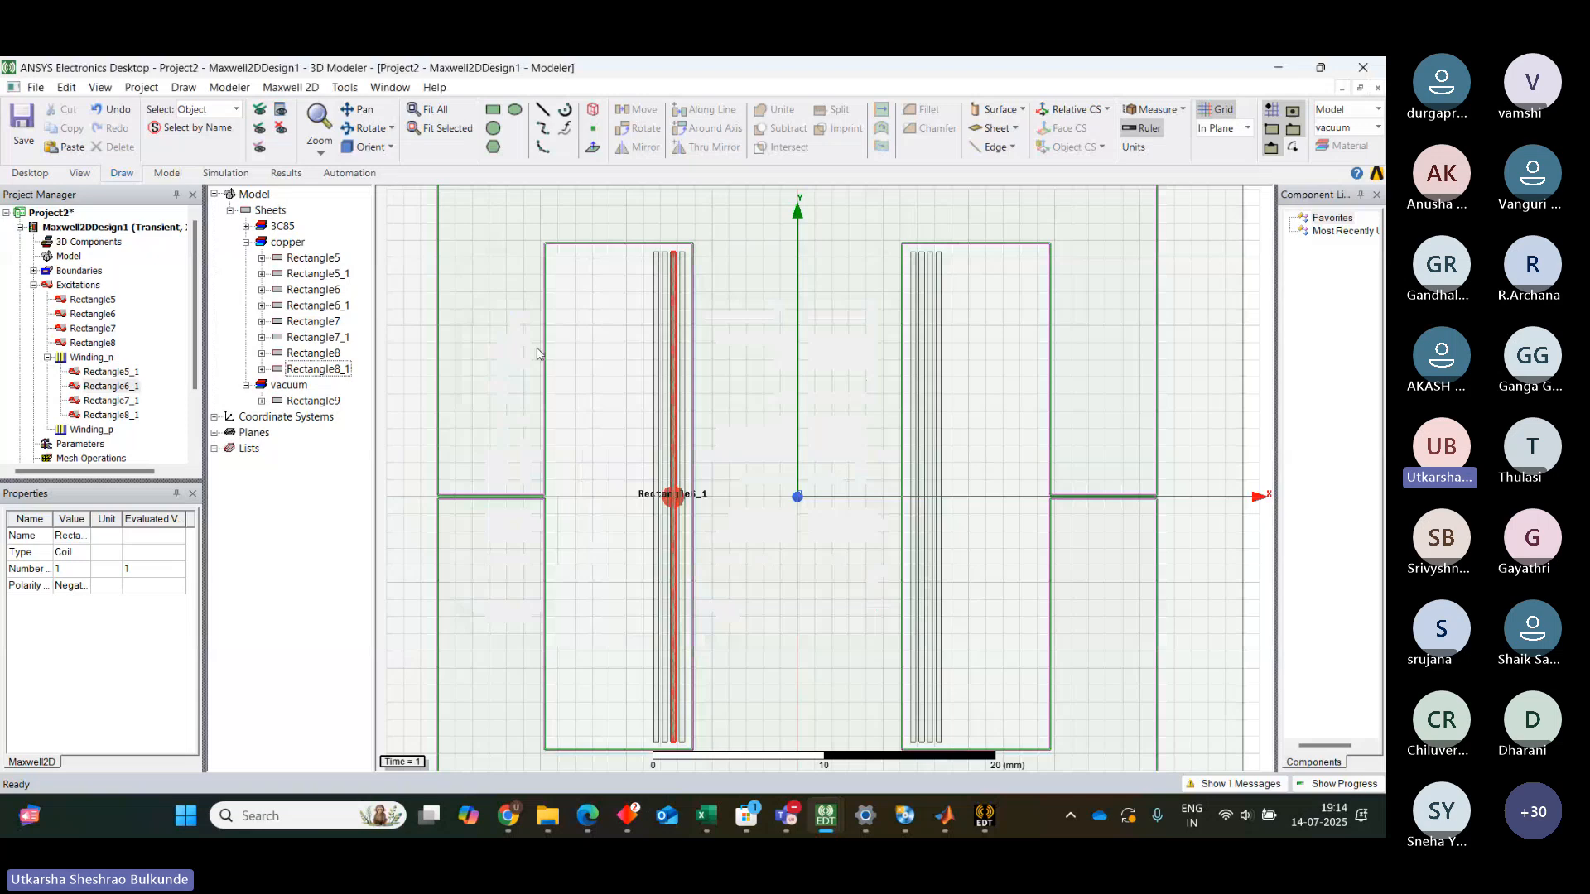
Add coils Rectangle5, Rectangle6, Rectangle7 and Rectangle8 to winding Winding_p
left_click(91, 429)
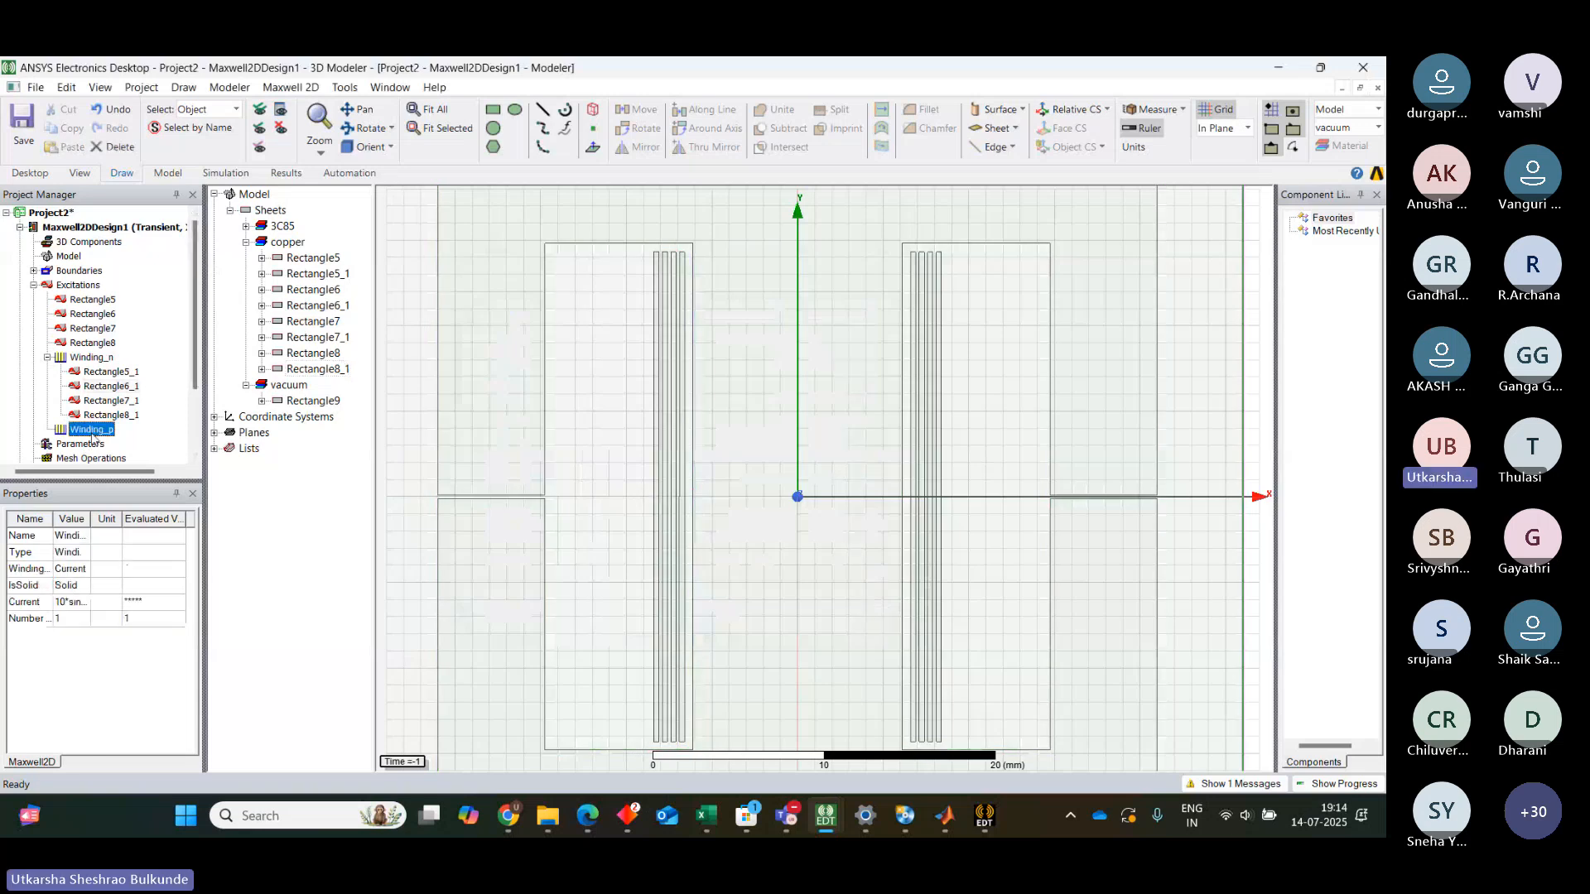
right_click(93, 436)
left_click(143, 538)
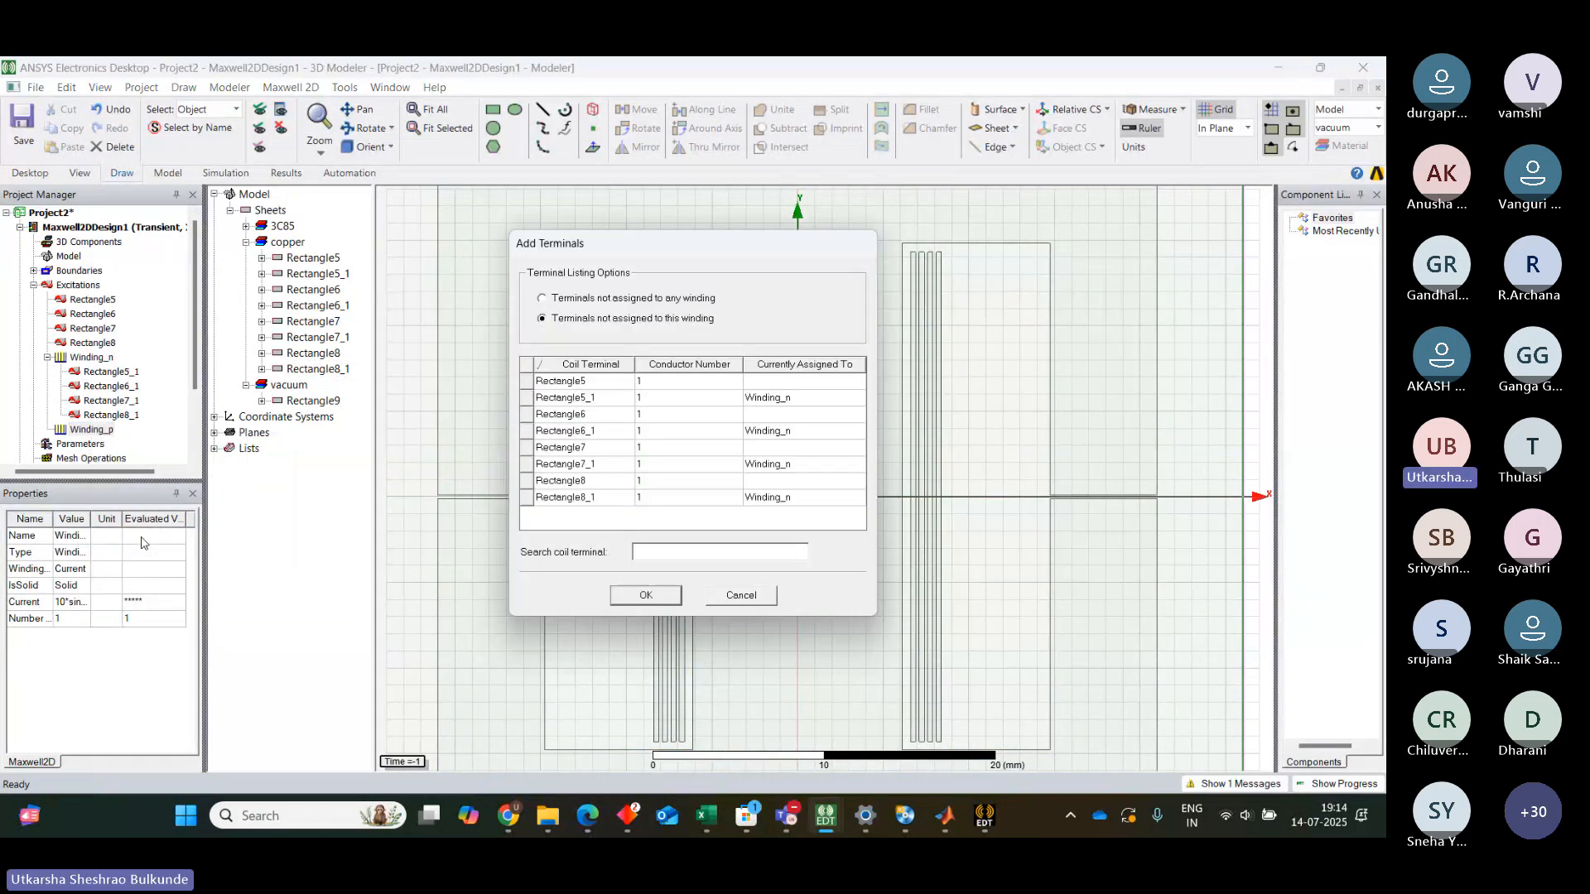
left_click(580, 383)
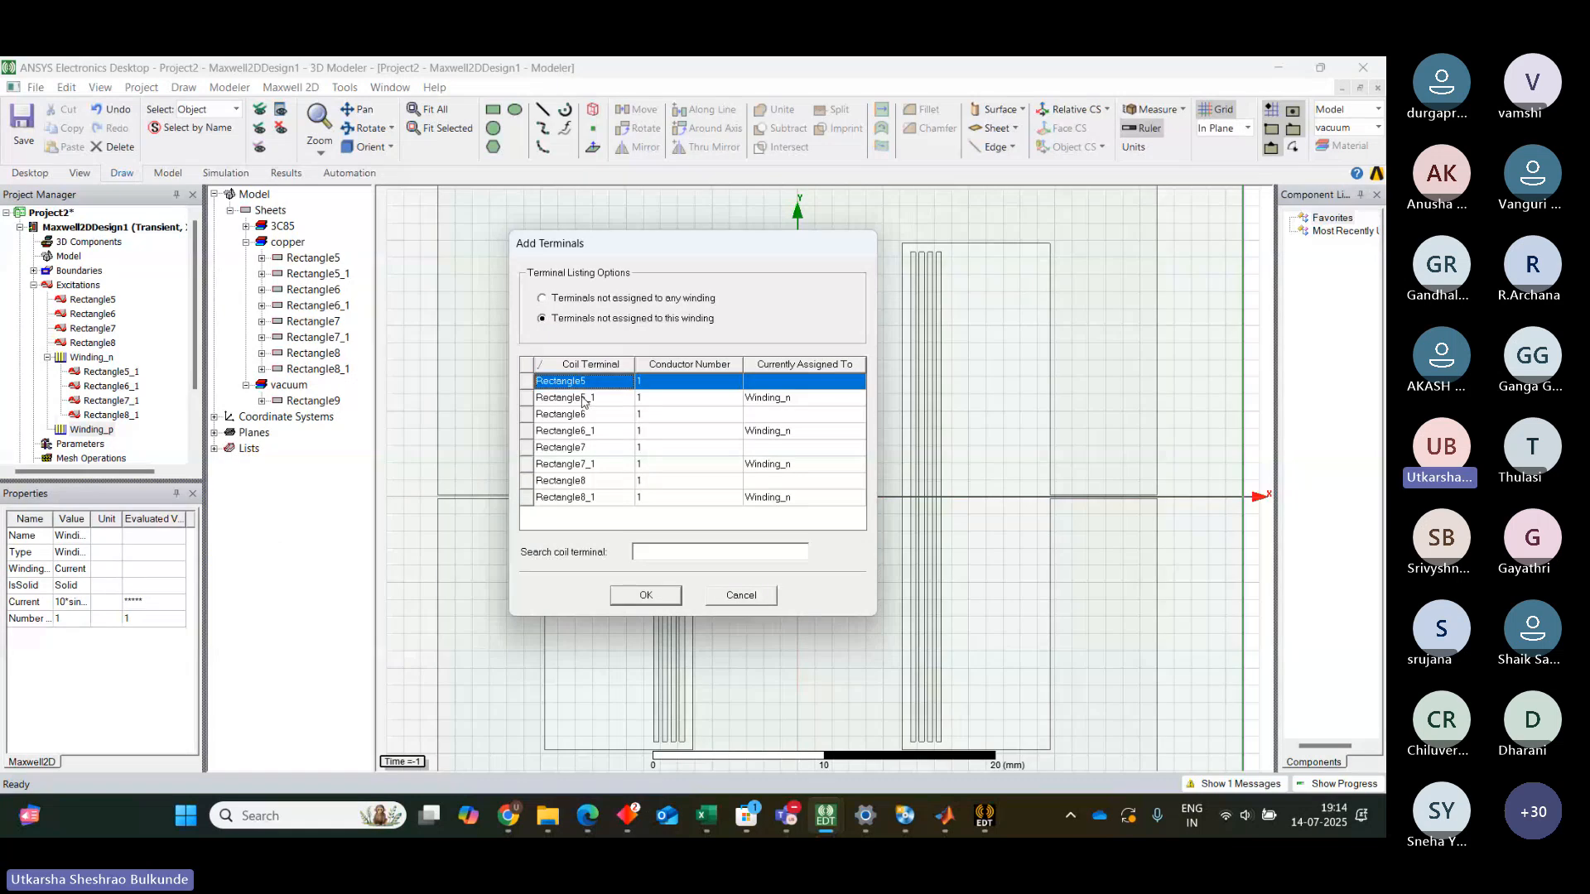
left_click(580, 415, "ctrl")
left_click(586, 448, "ctrl")
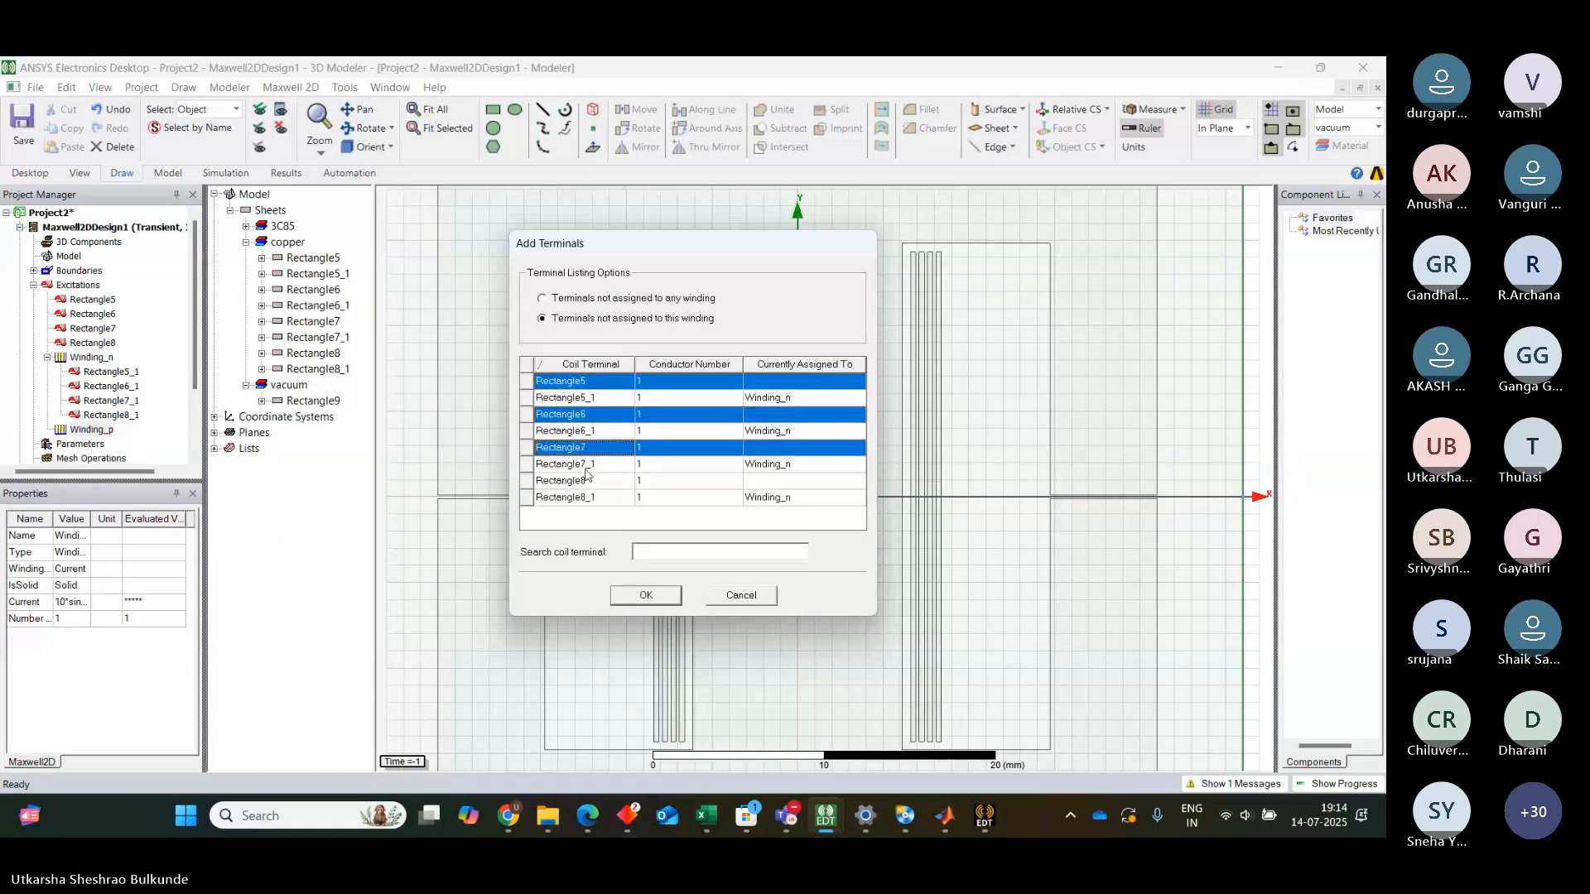
left_click(586, 472, "ctrl")
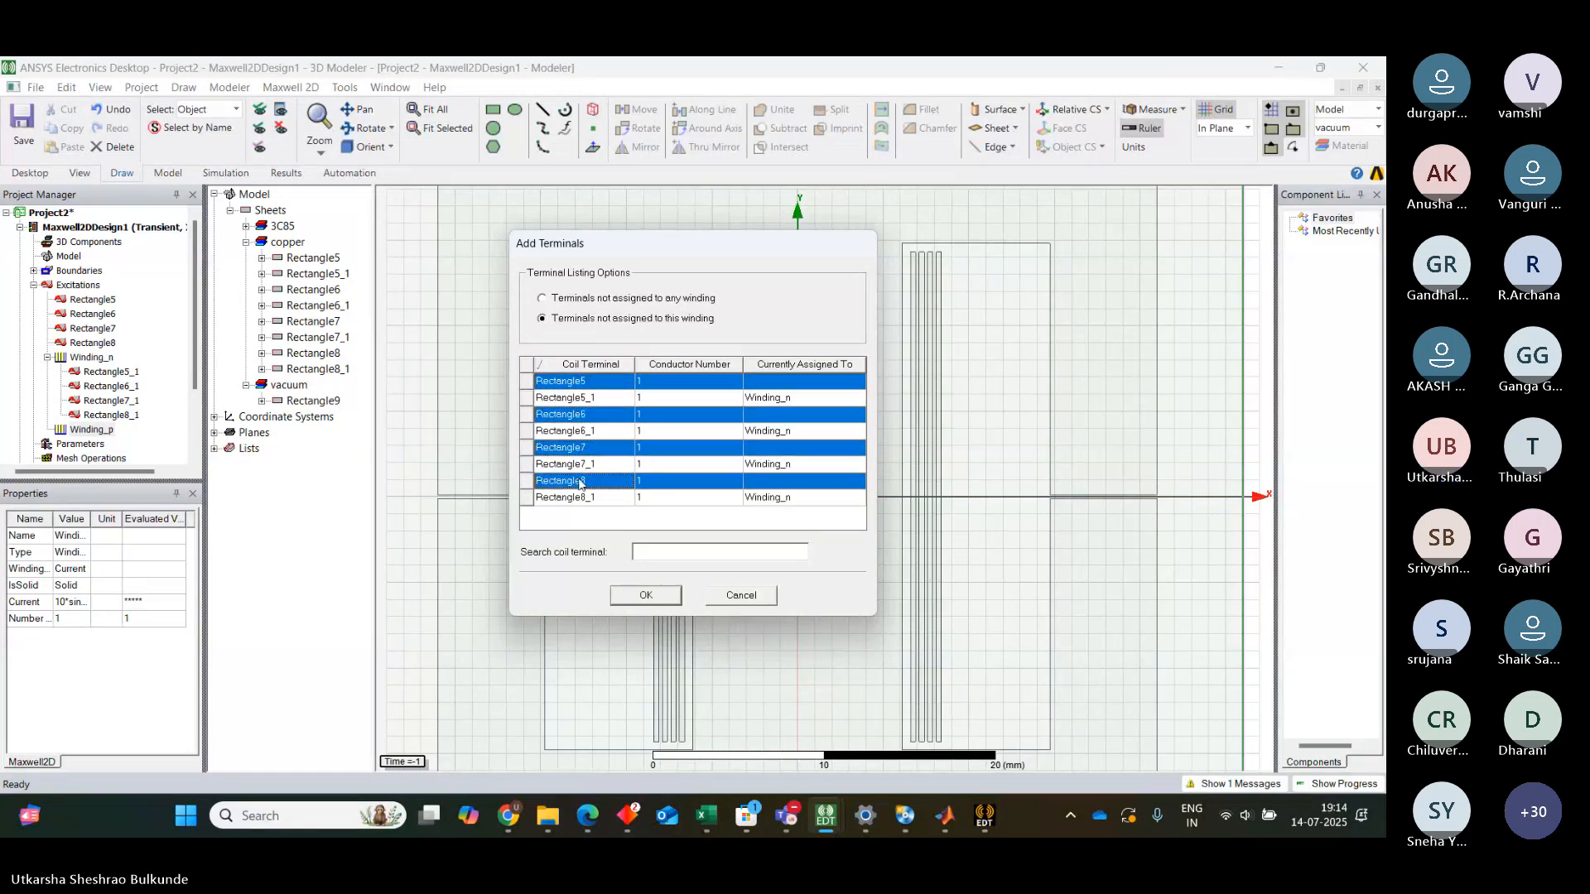
left_click(640, 595)
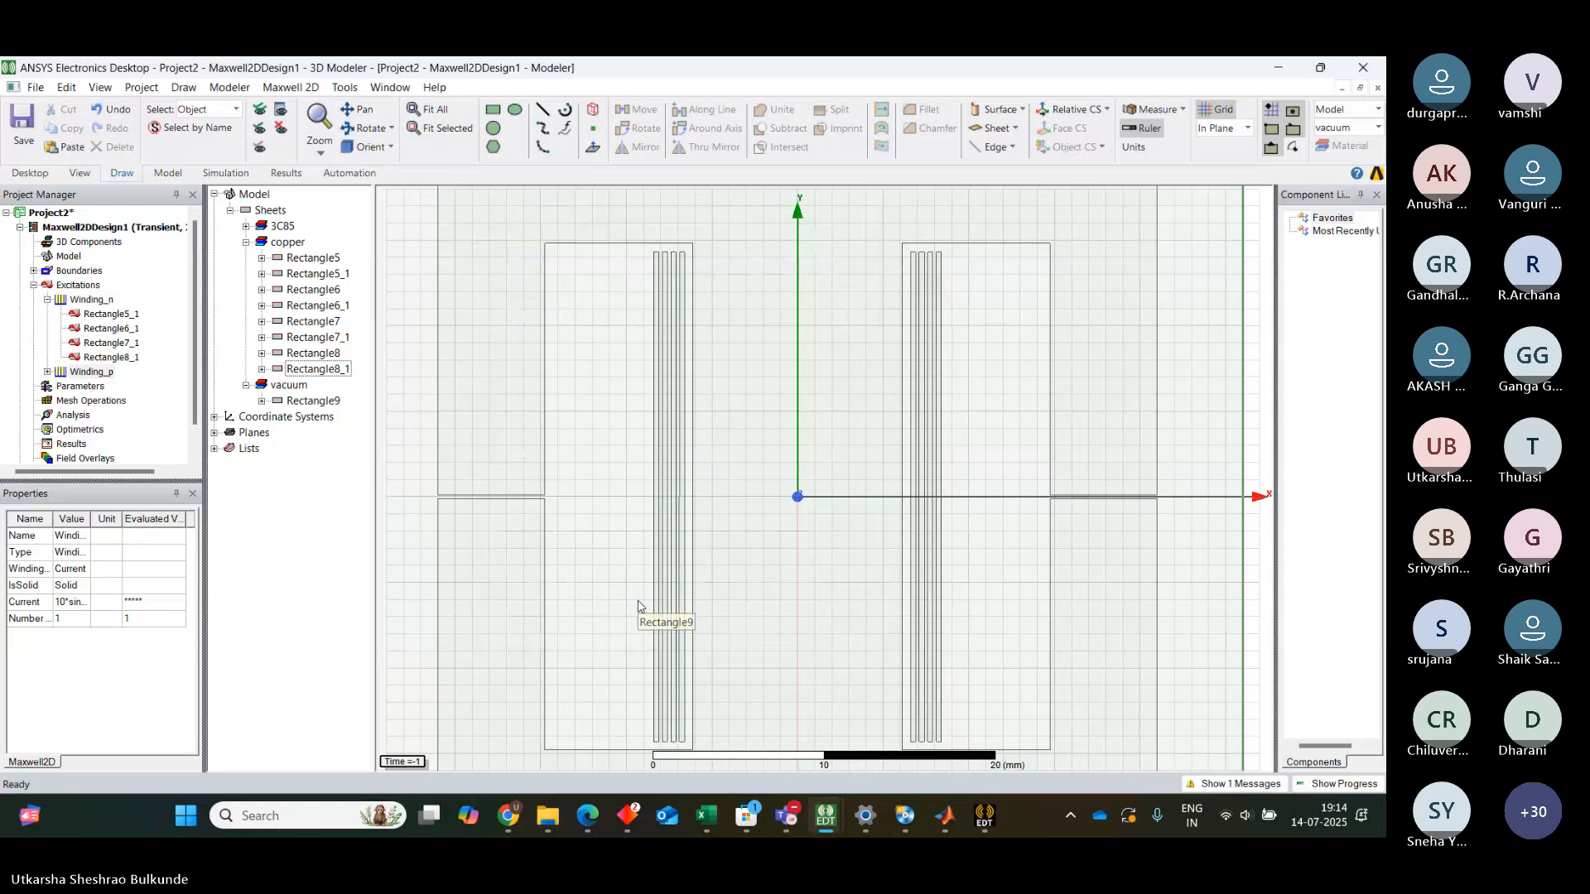
Open the Set Core Loss settings for the excitations and close them without changes
left_click(48, 373)
left_click(48, 372)
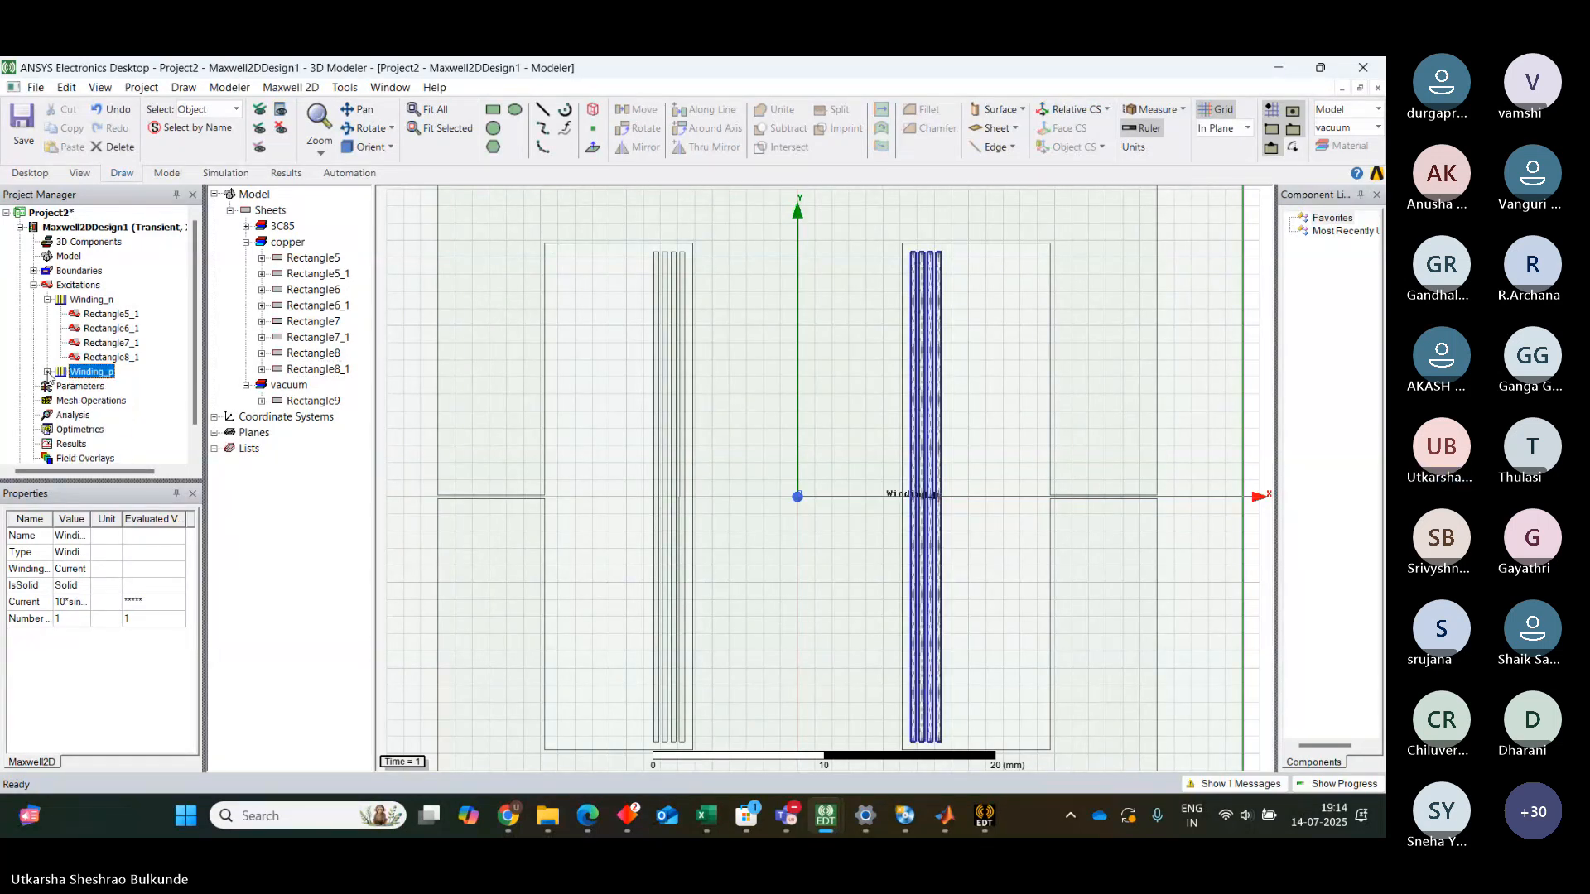
left_click(34, 285)
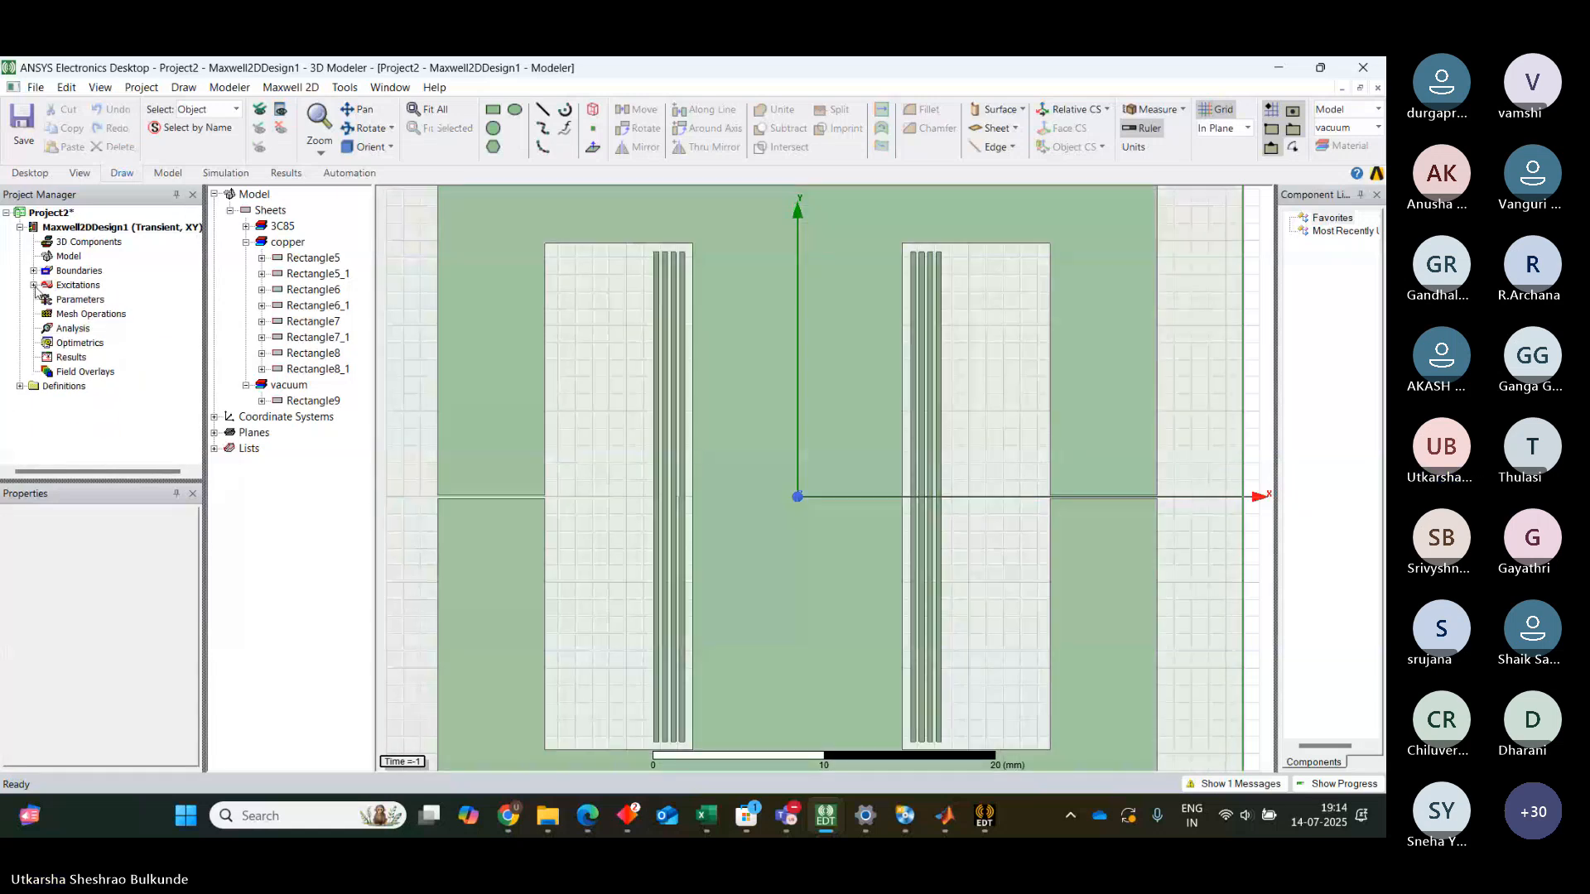
left_click(34, 285)
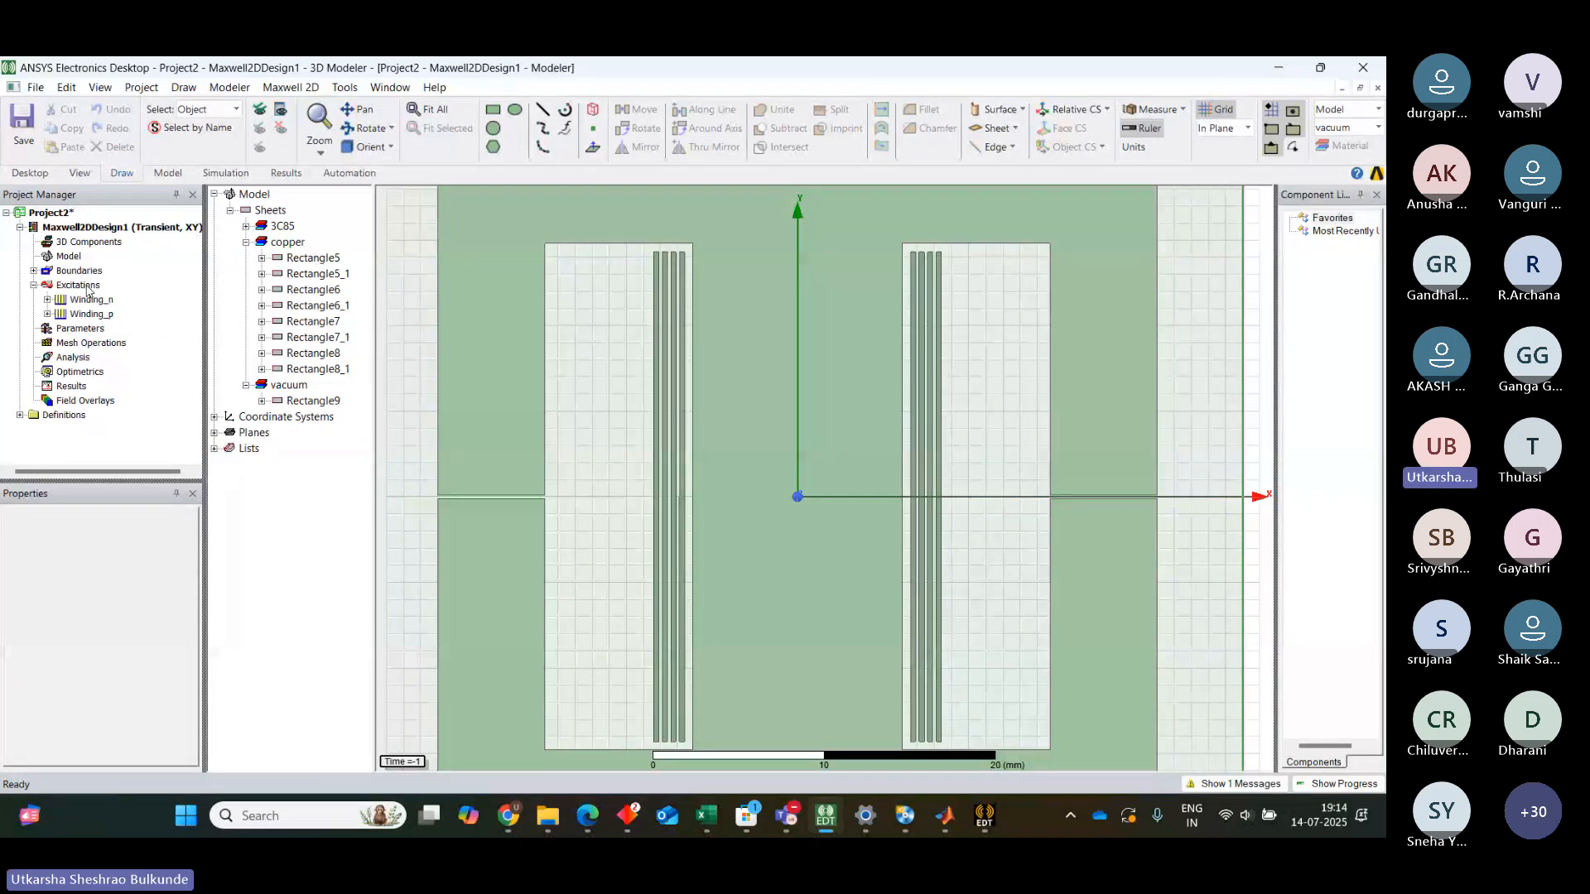
left_click(88, 287)
right_click(88, 286)
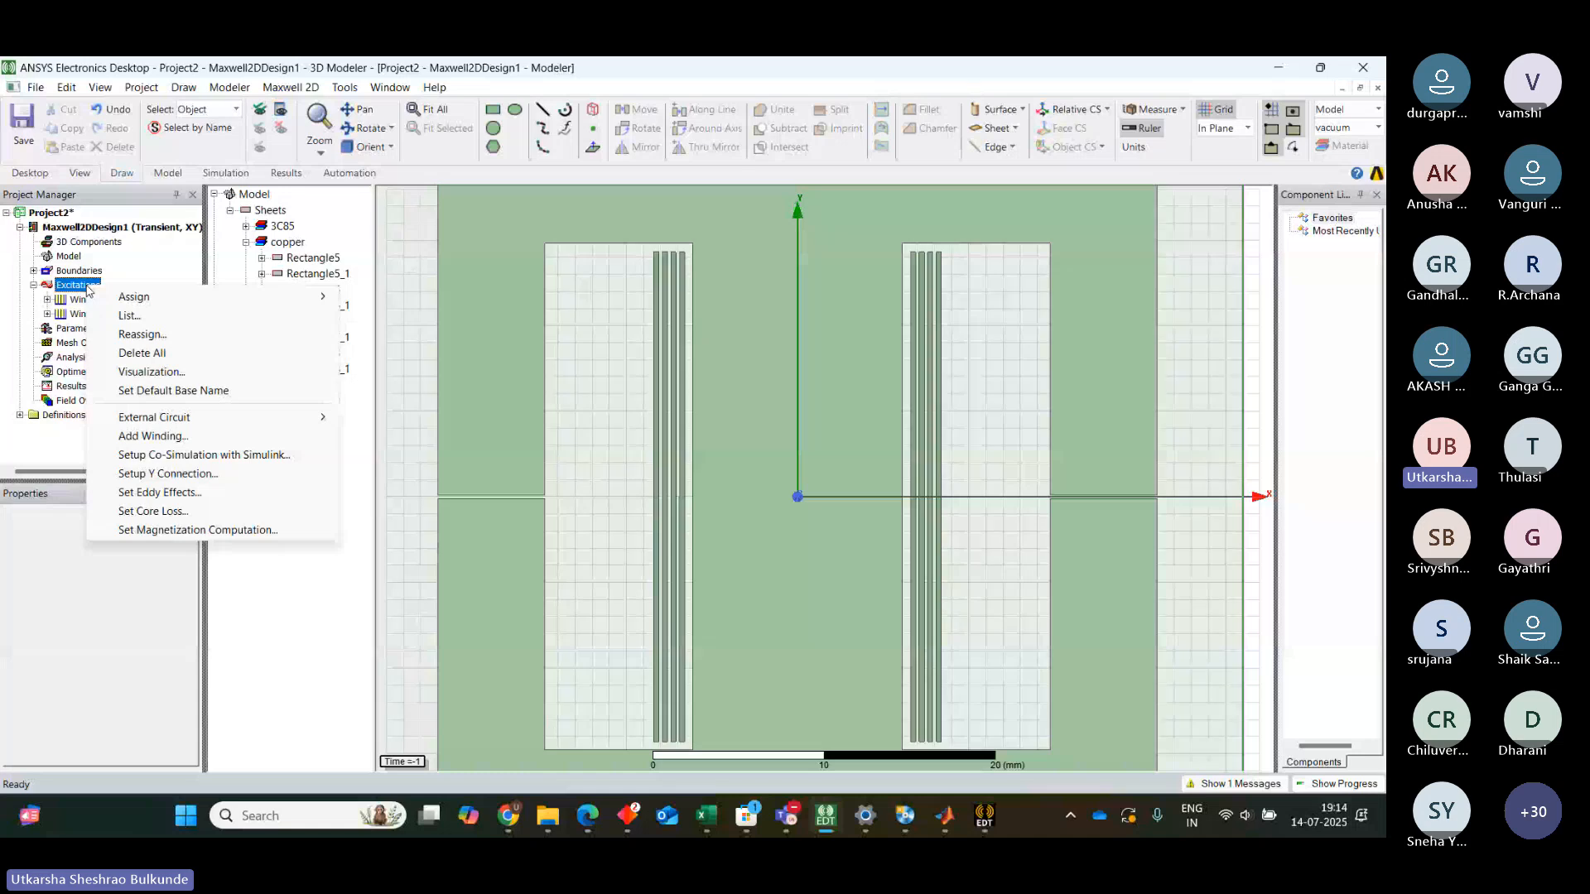
left_click(165, 513)
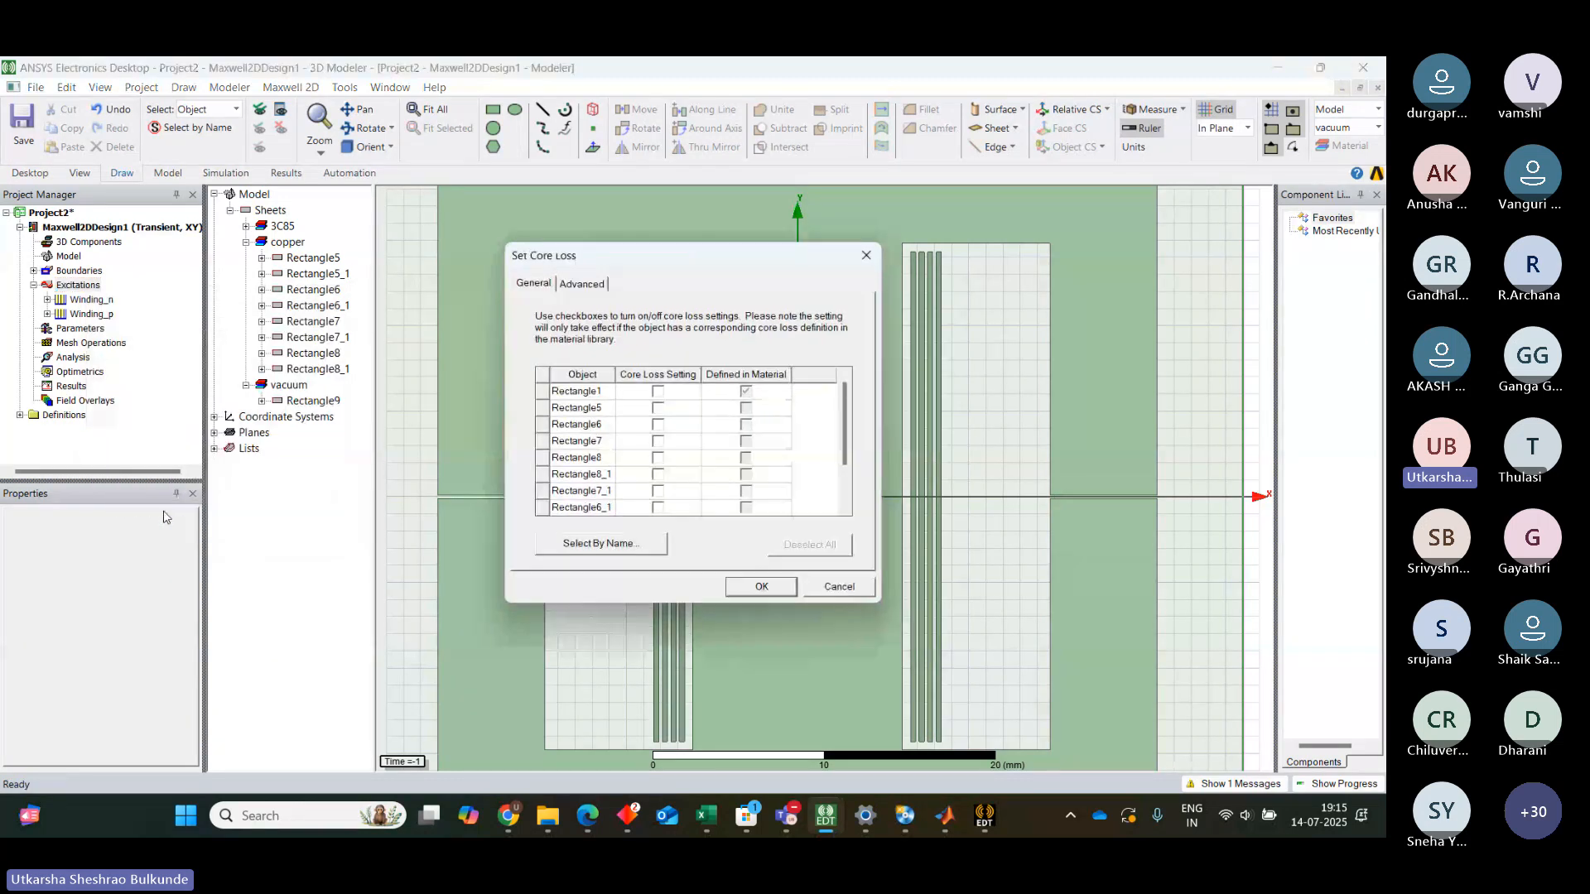
left_click(867, 258)
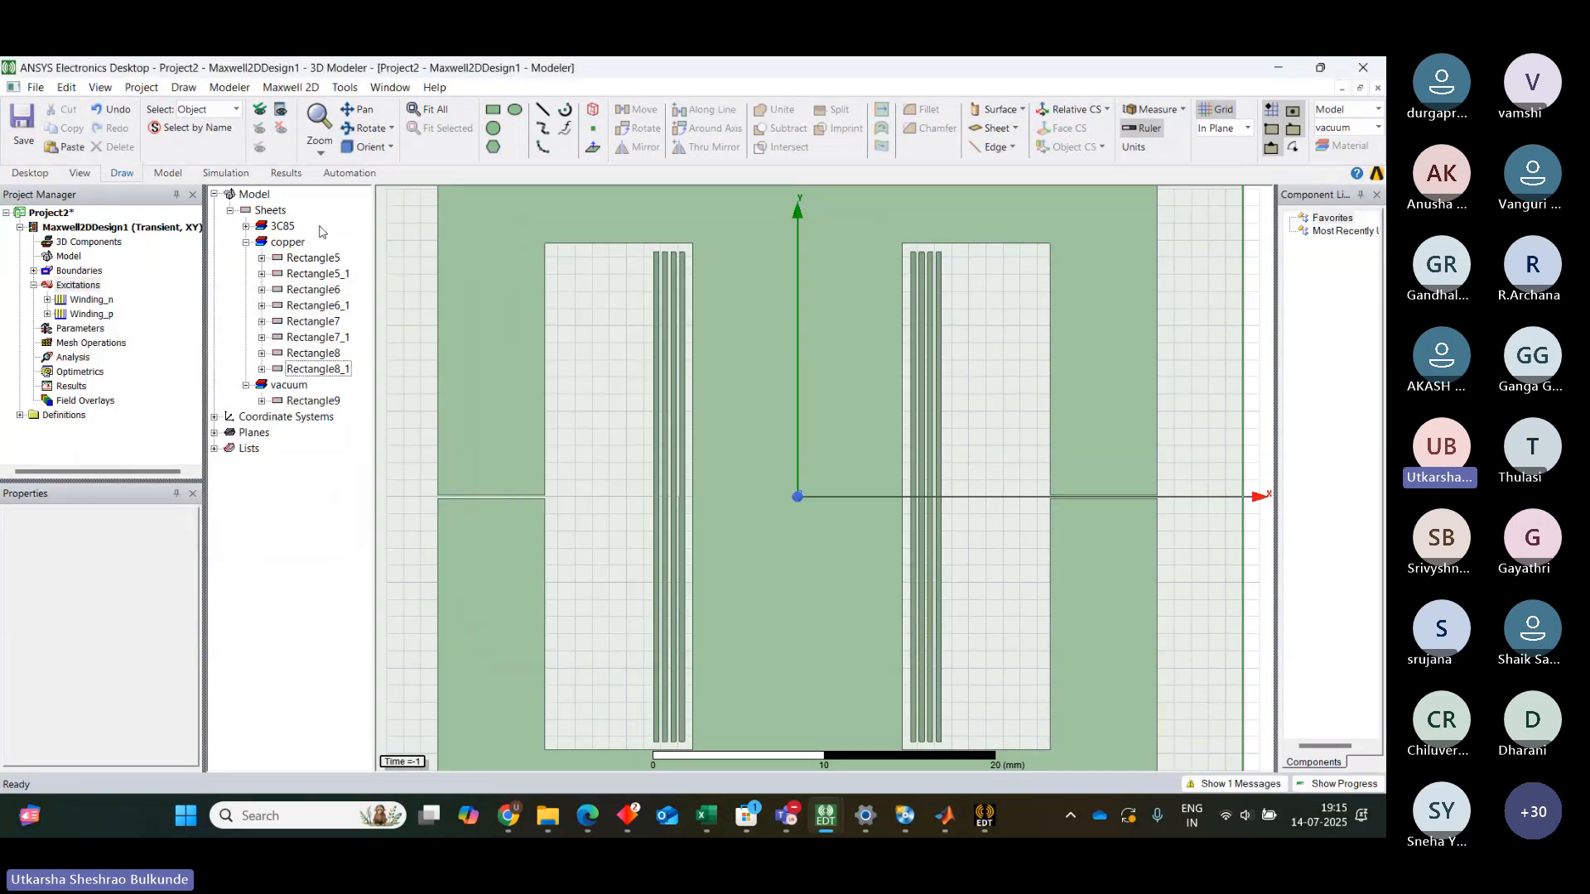
left_click(78, 286)
right_click(78, 287)
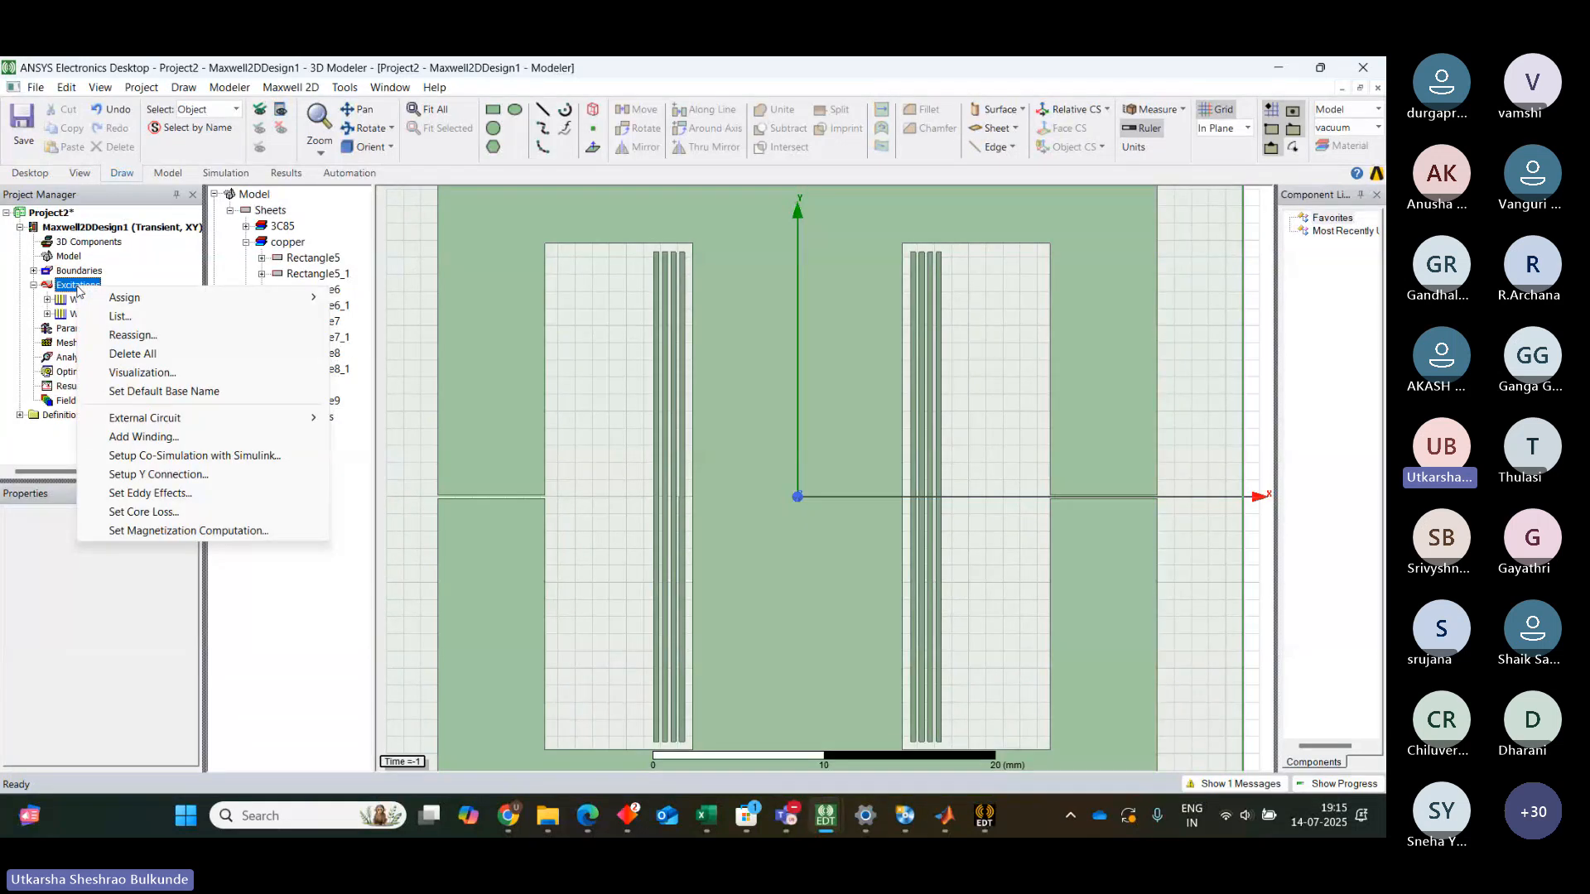
left_click(143, 513)
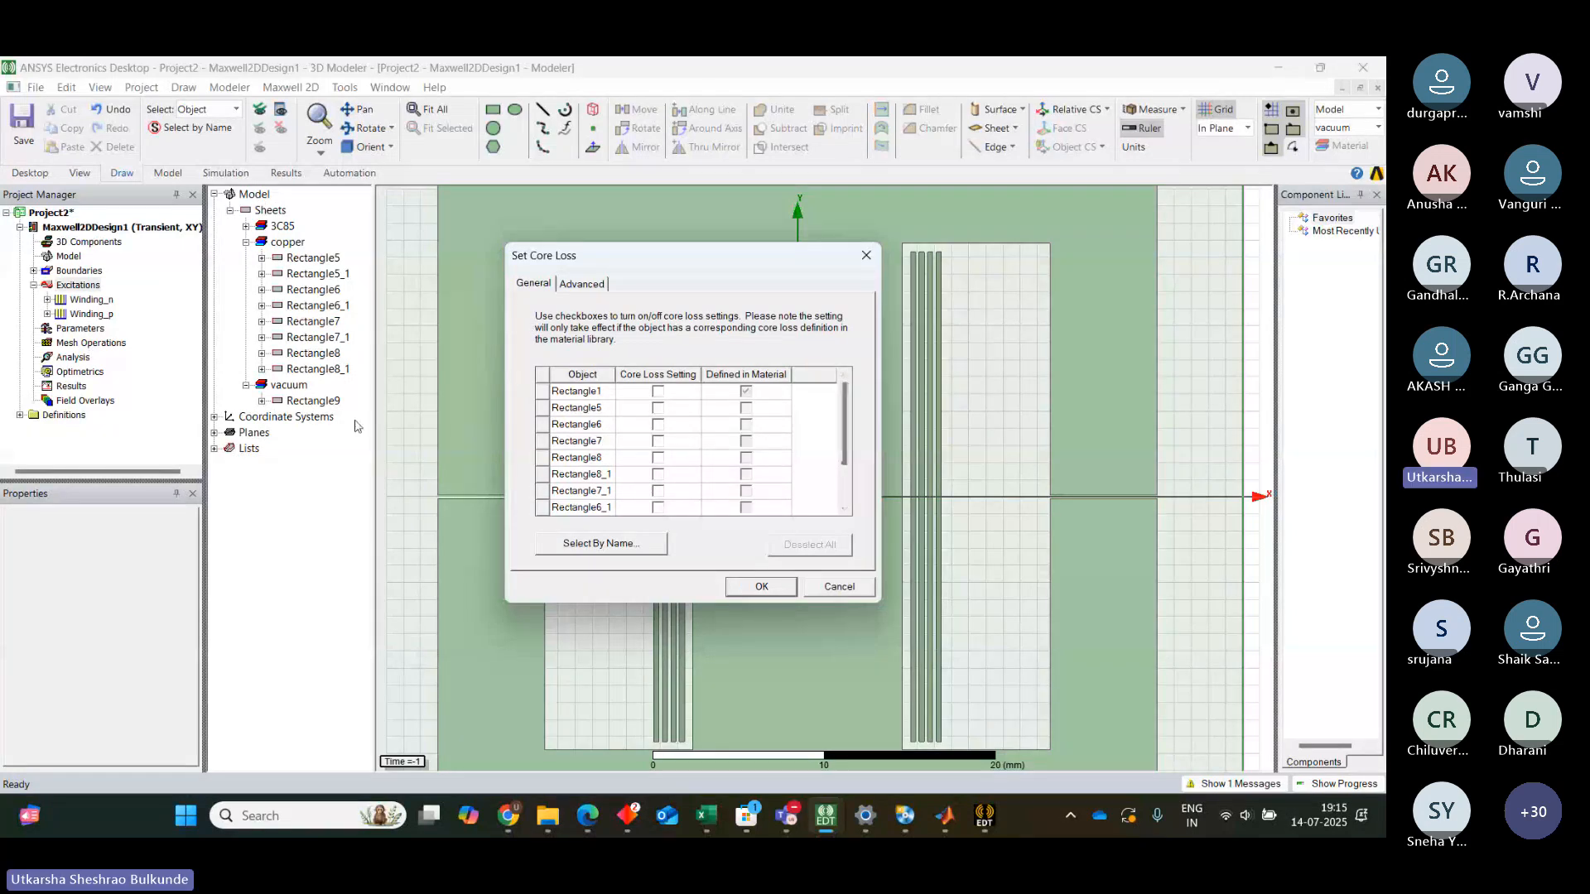
left_click(247, 226)
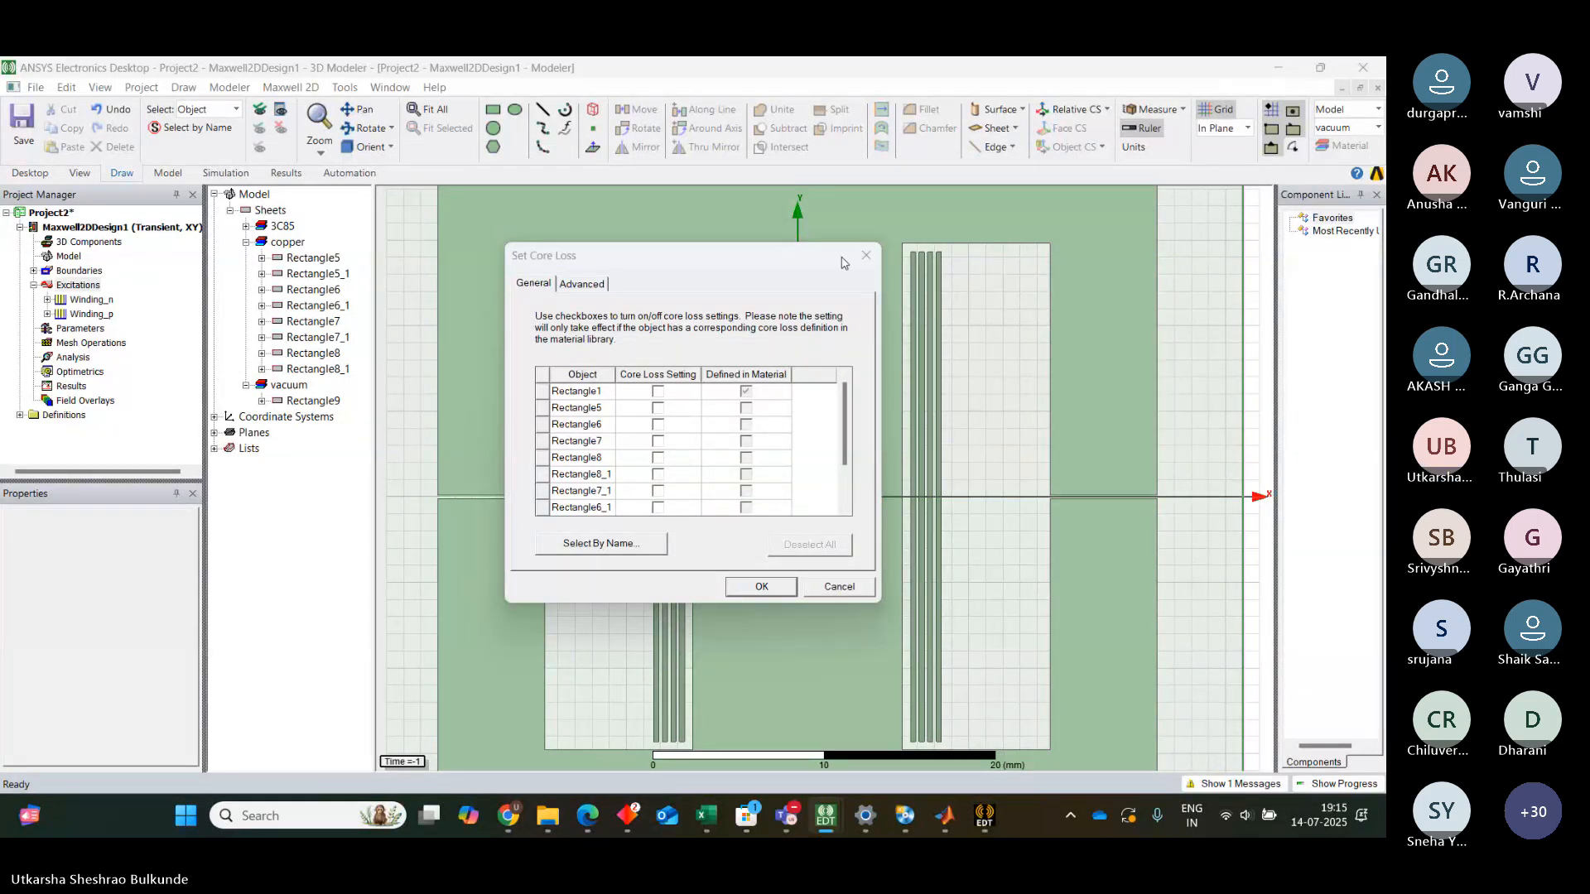
left_click(869, 256)
Rename the 3C85 ferrite core object Rectangle1 to core
left_click(246, 226)
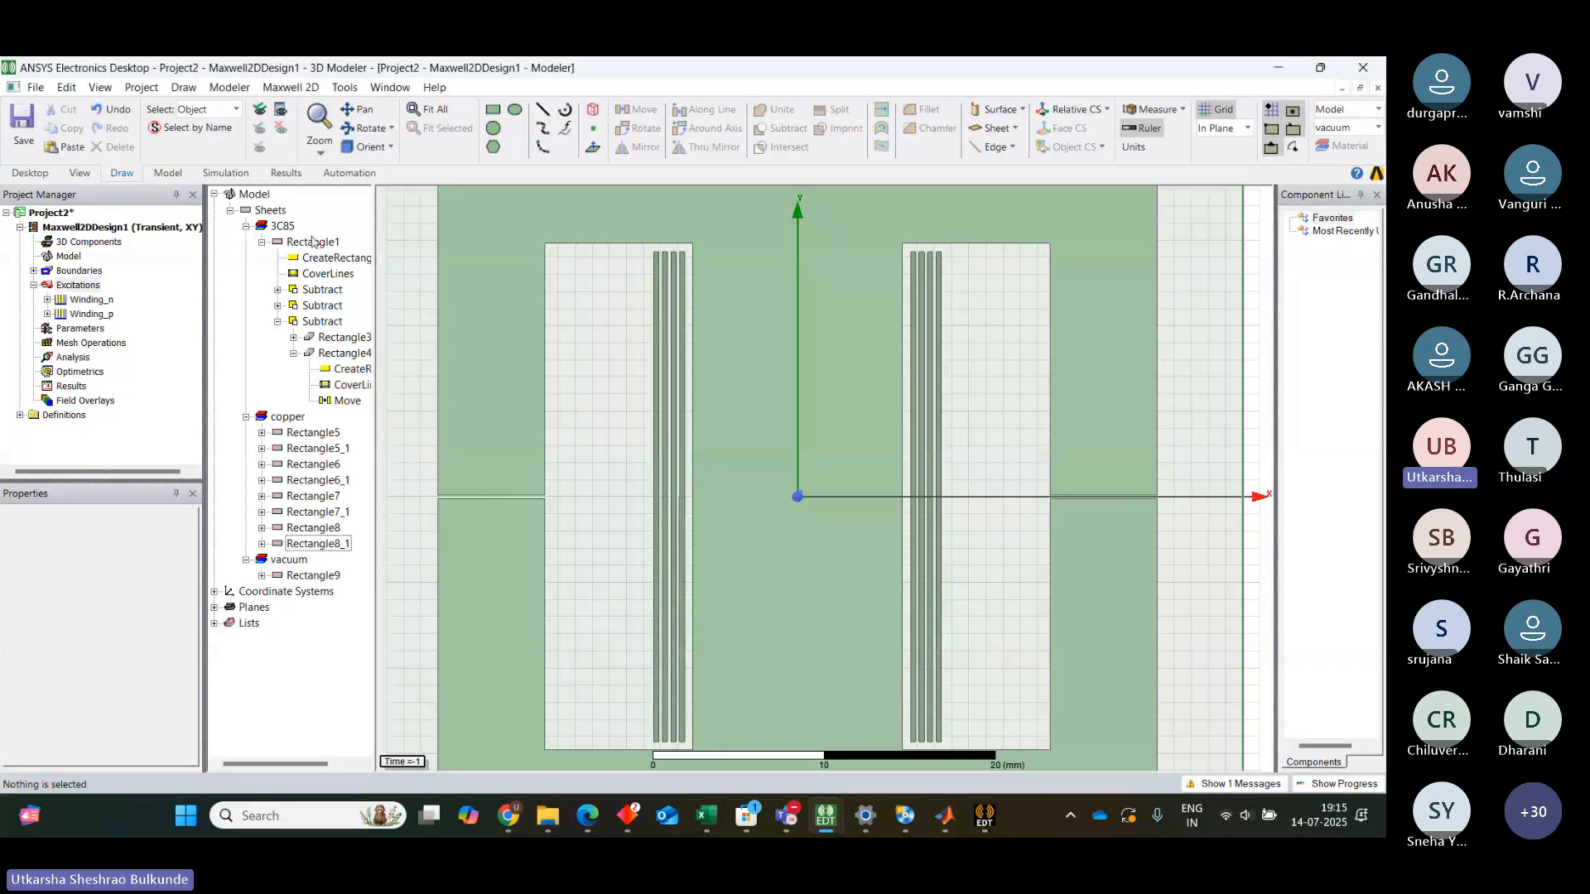
left_click(313, 242)
left_click(262, 242)
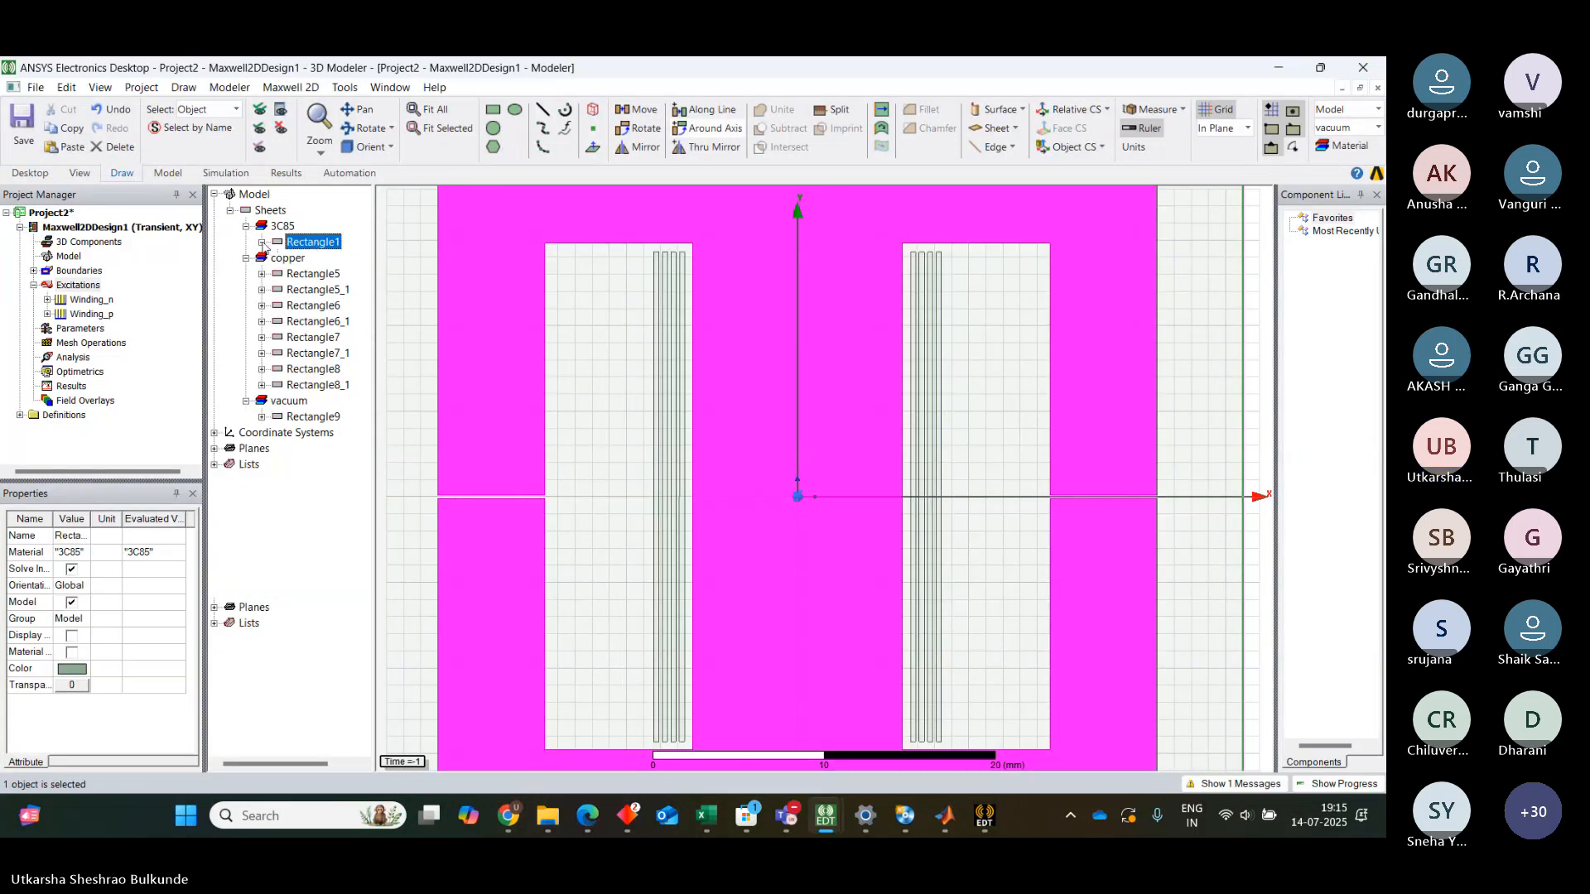
double_click(320, 243)
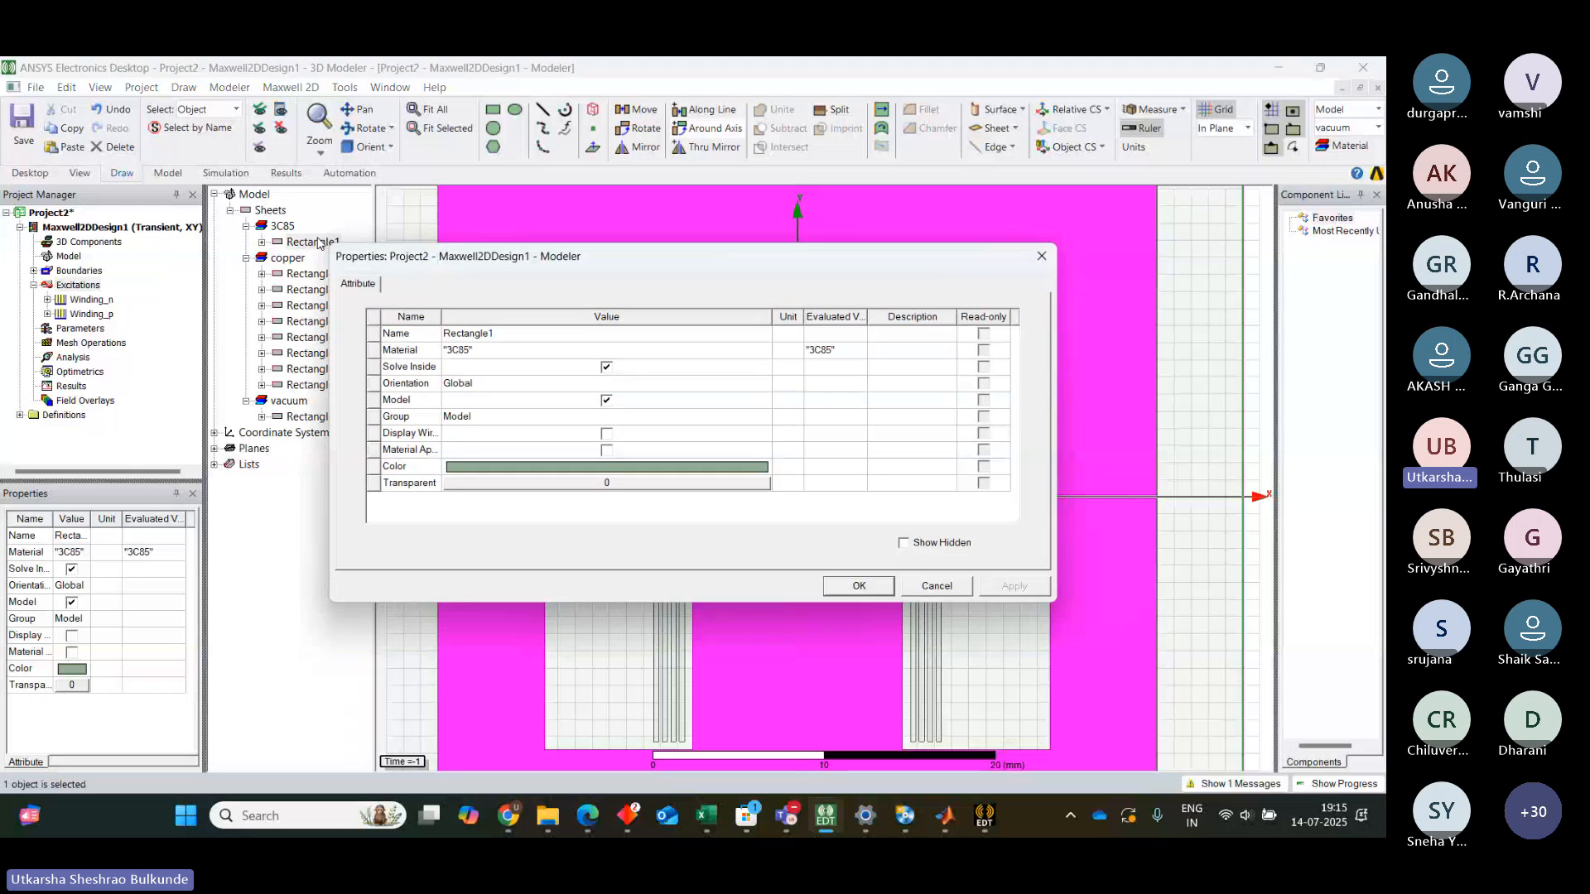
left_click(505, 332)
left_click(505, 331)
key("BackSpace")
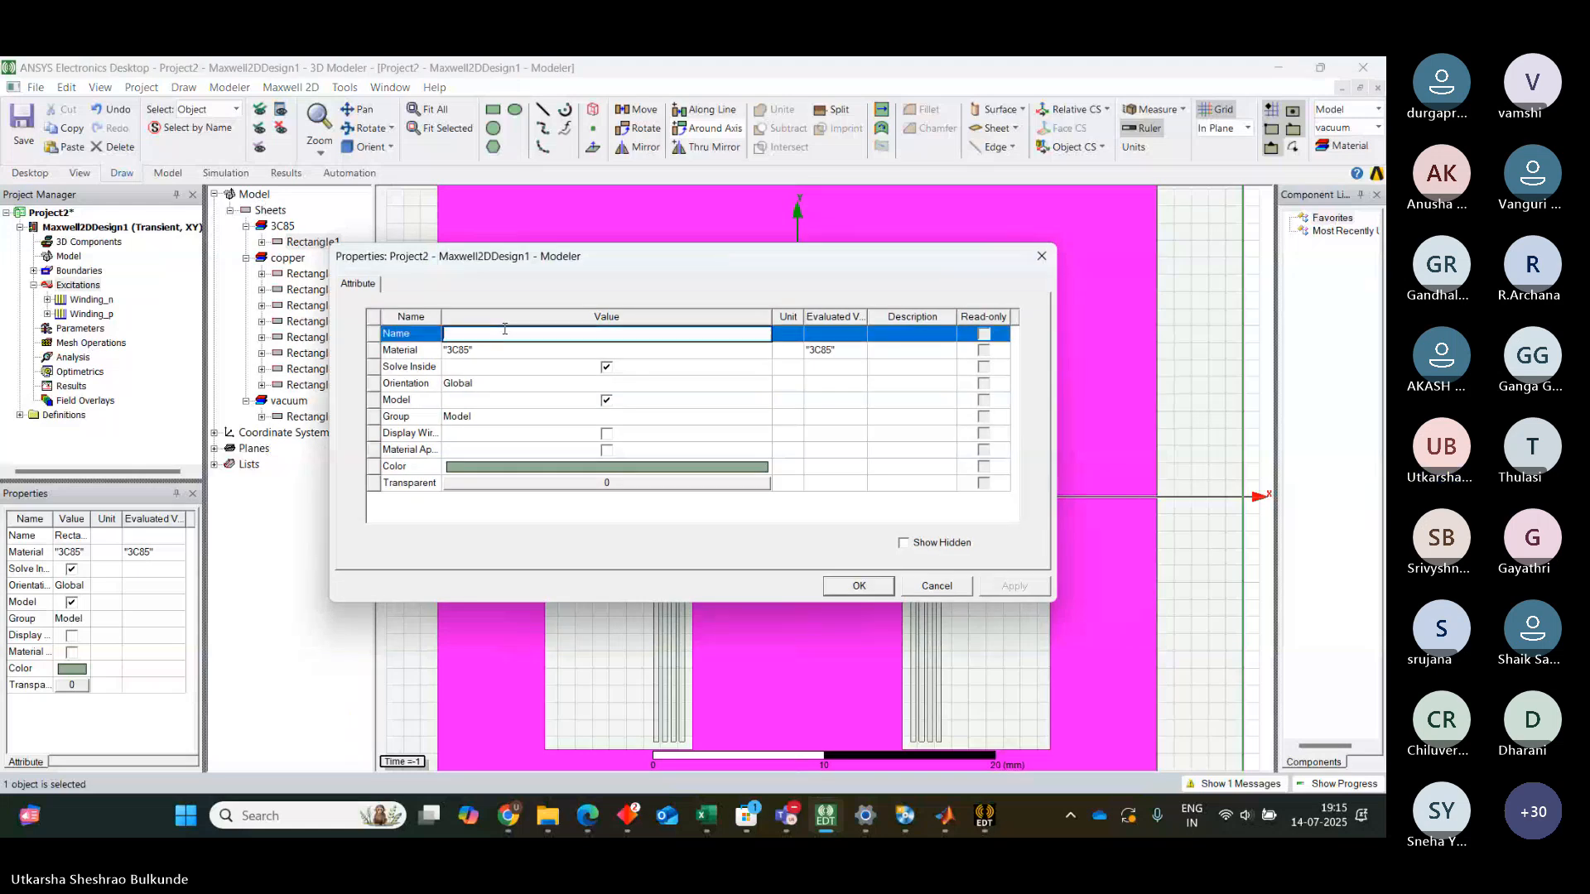
type("core")
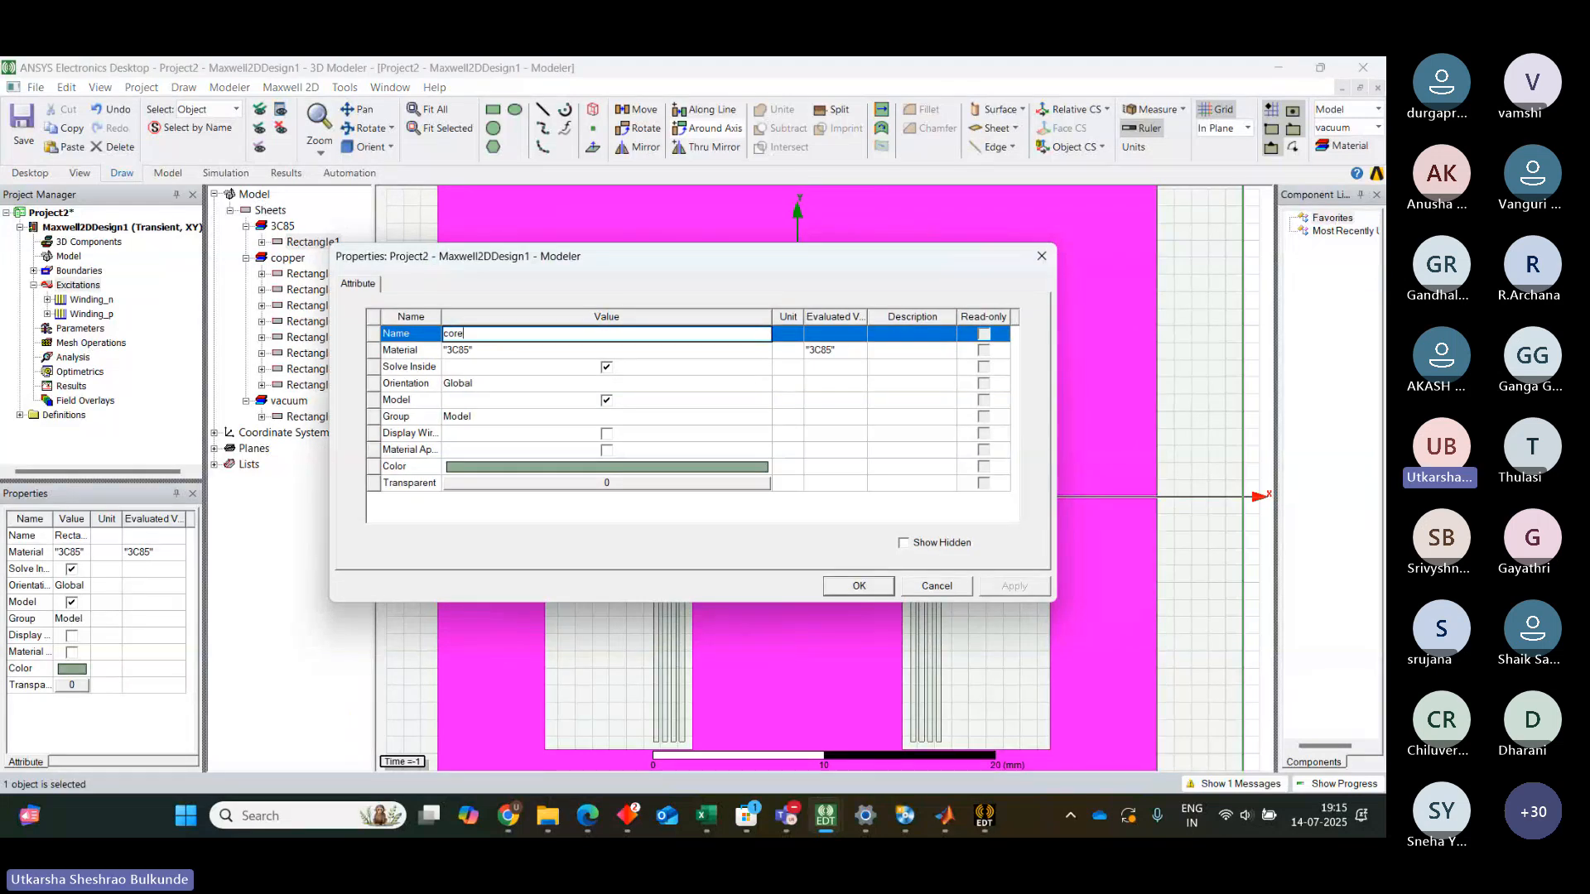
left_click(866, 593)
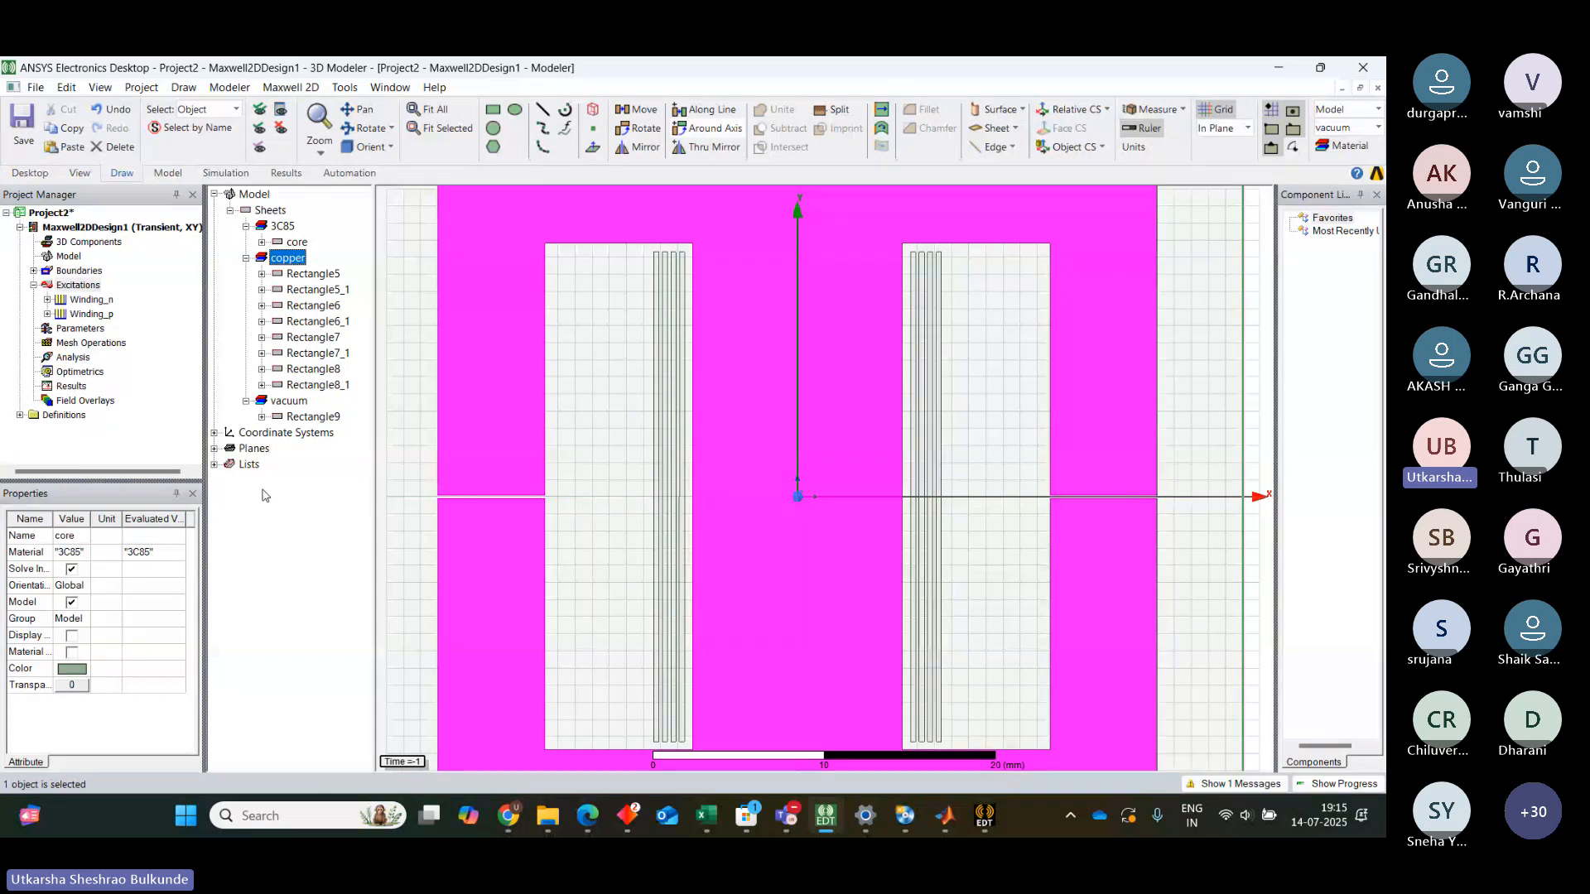
Enable the core loss setting for the core object in the excitations' core loss settings
left_click(83, 287)
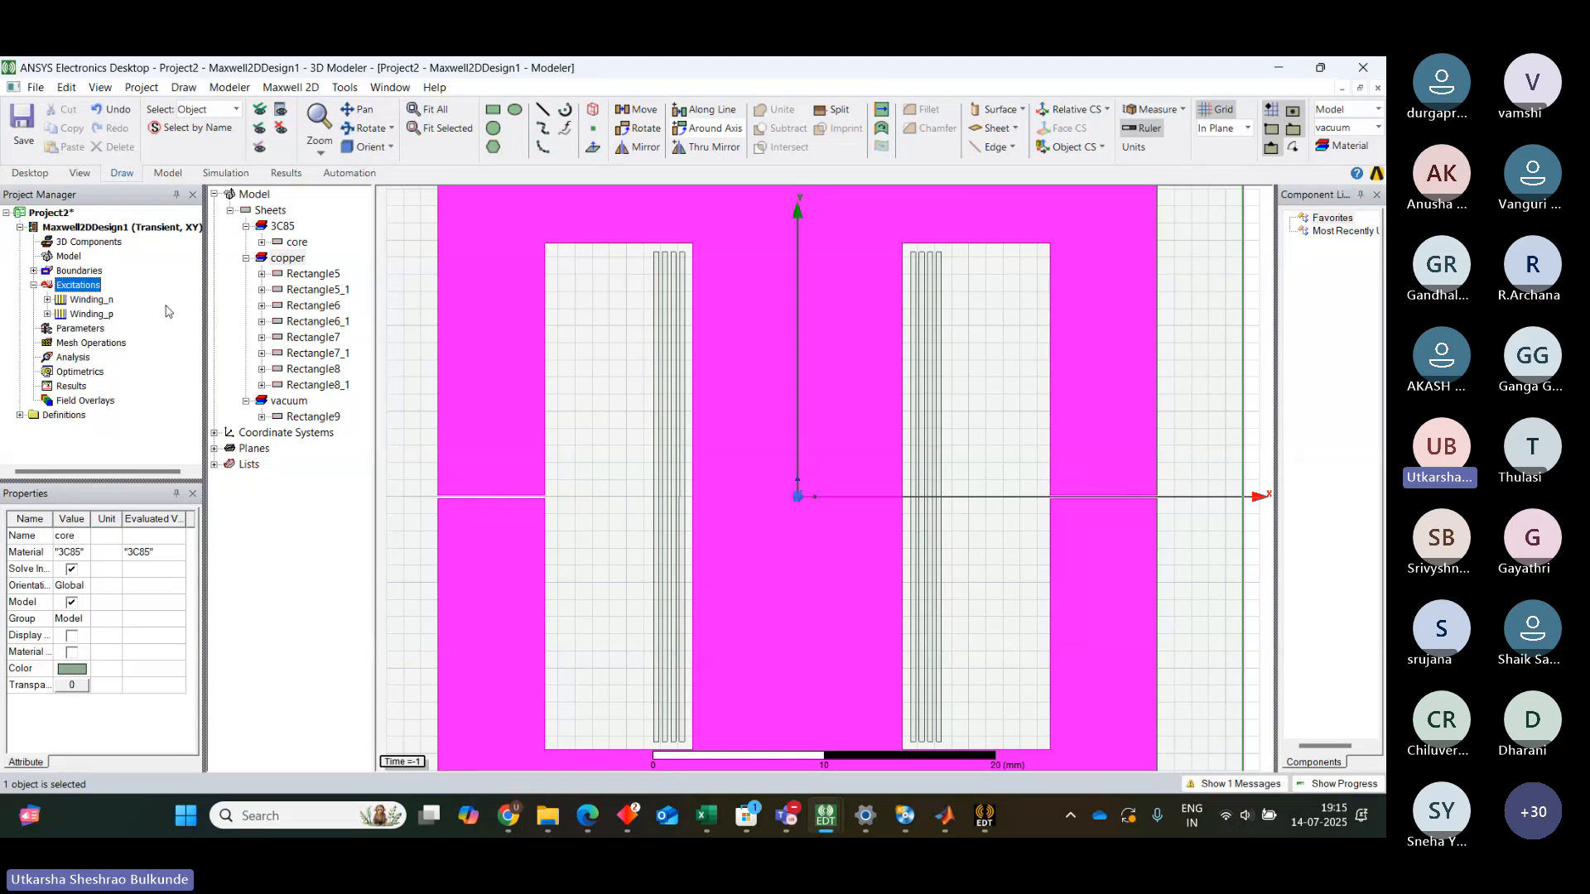
left_click(320, 278)
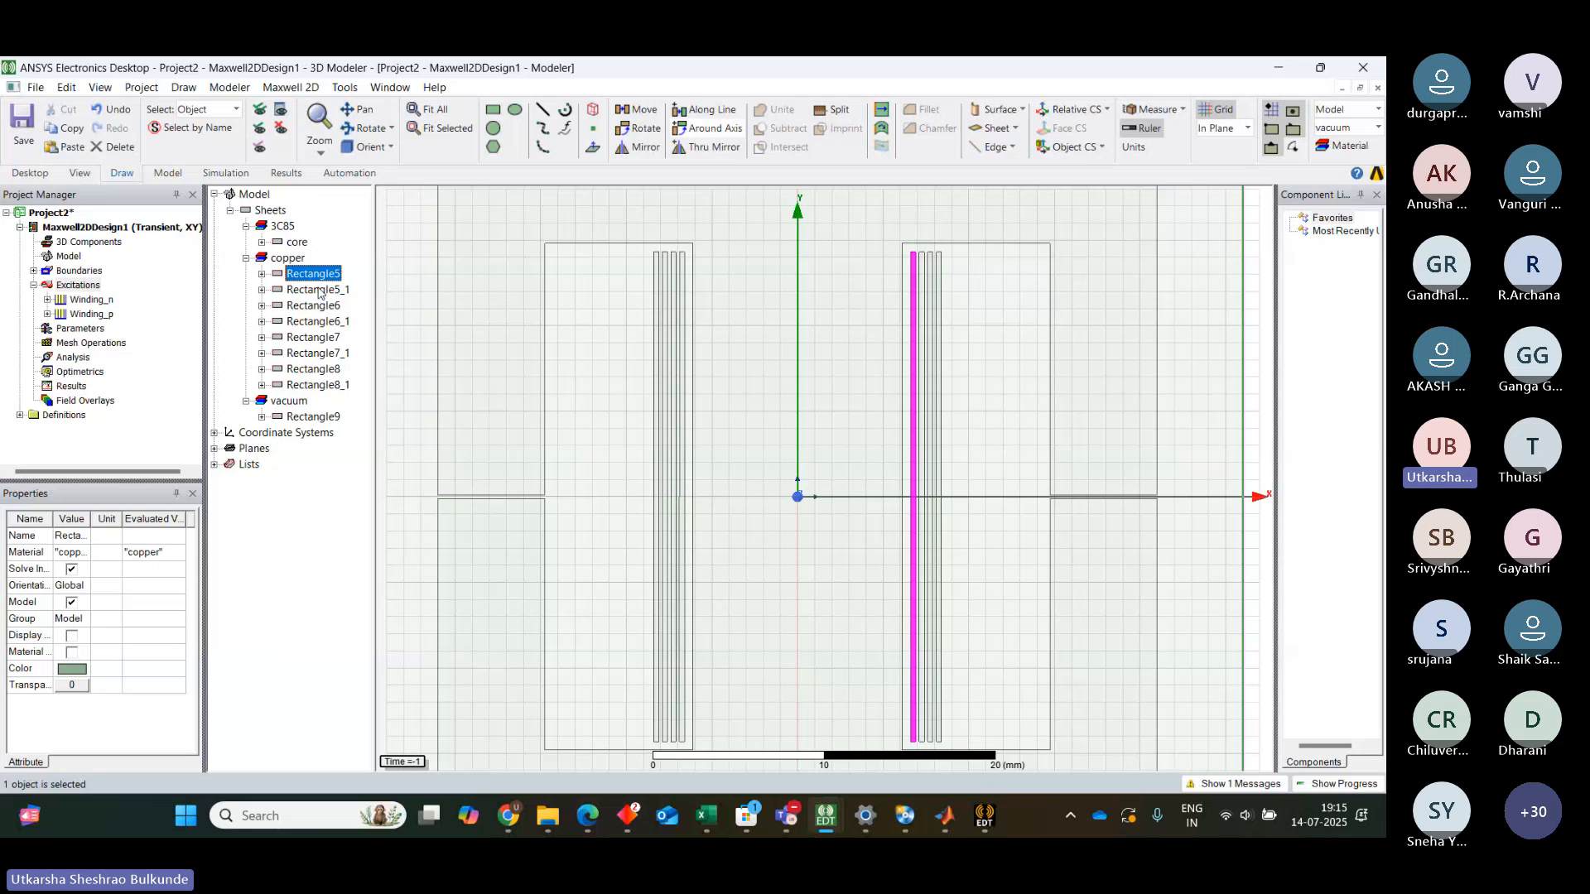
left_click(323, 485)
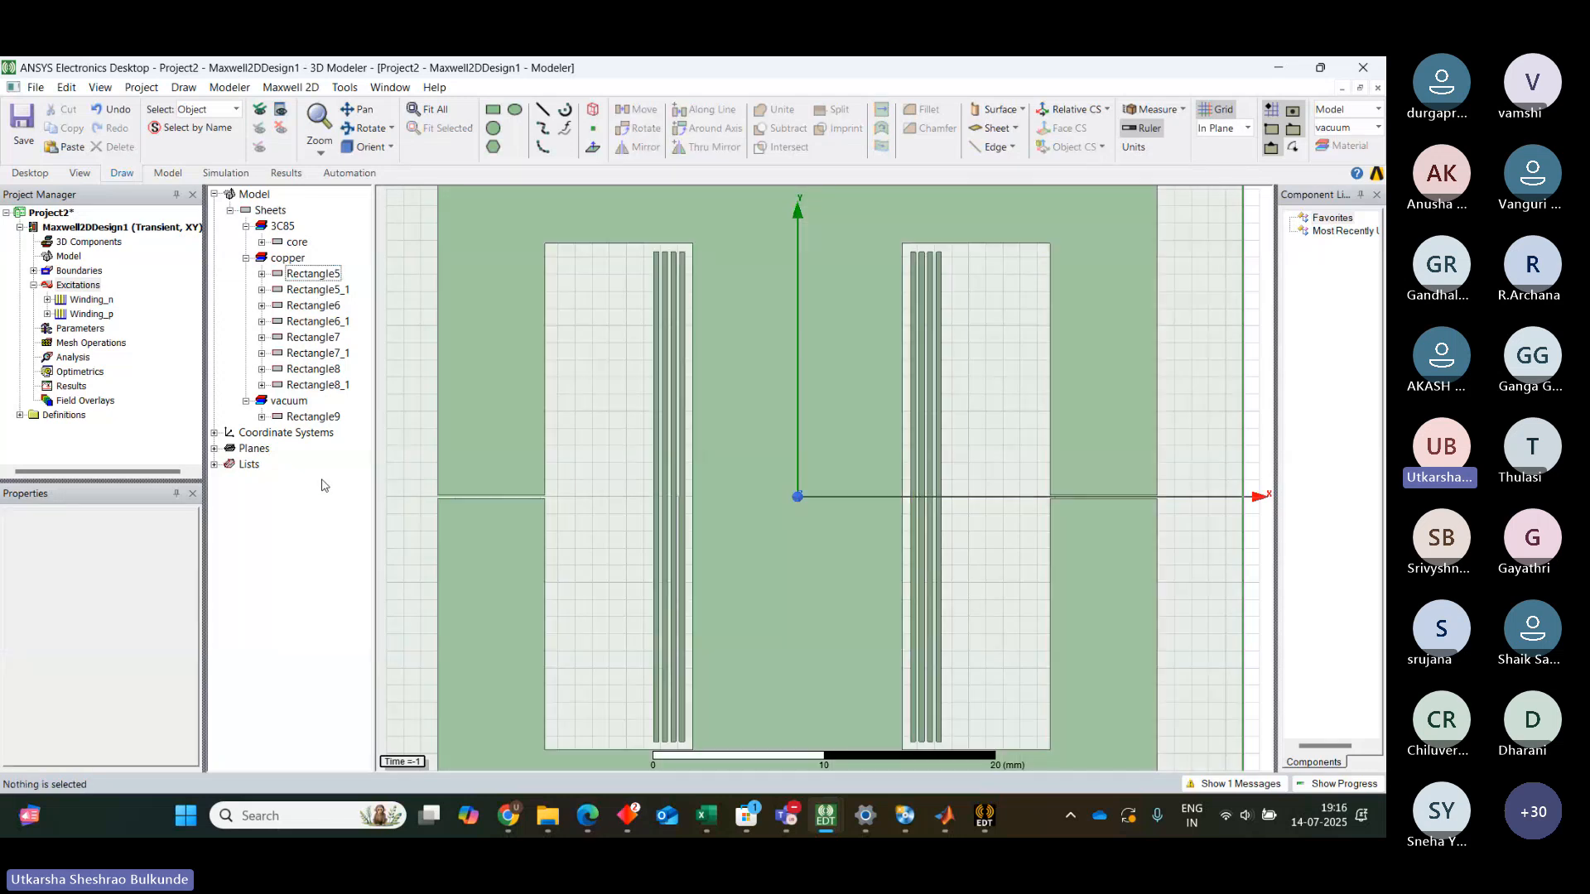
left_click(81, 286)
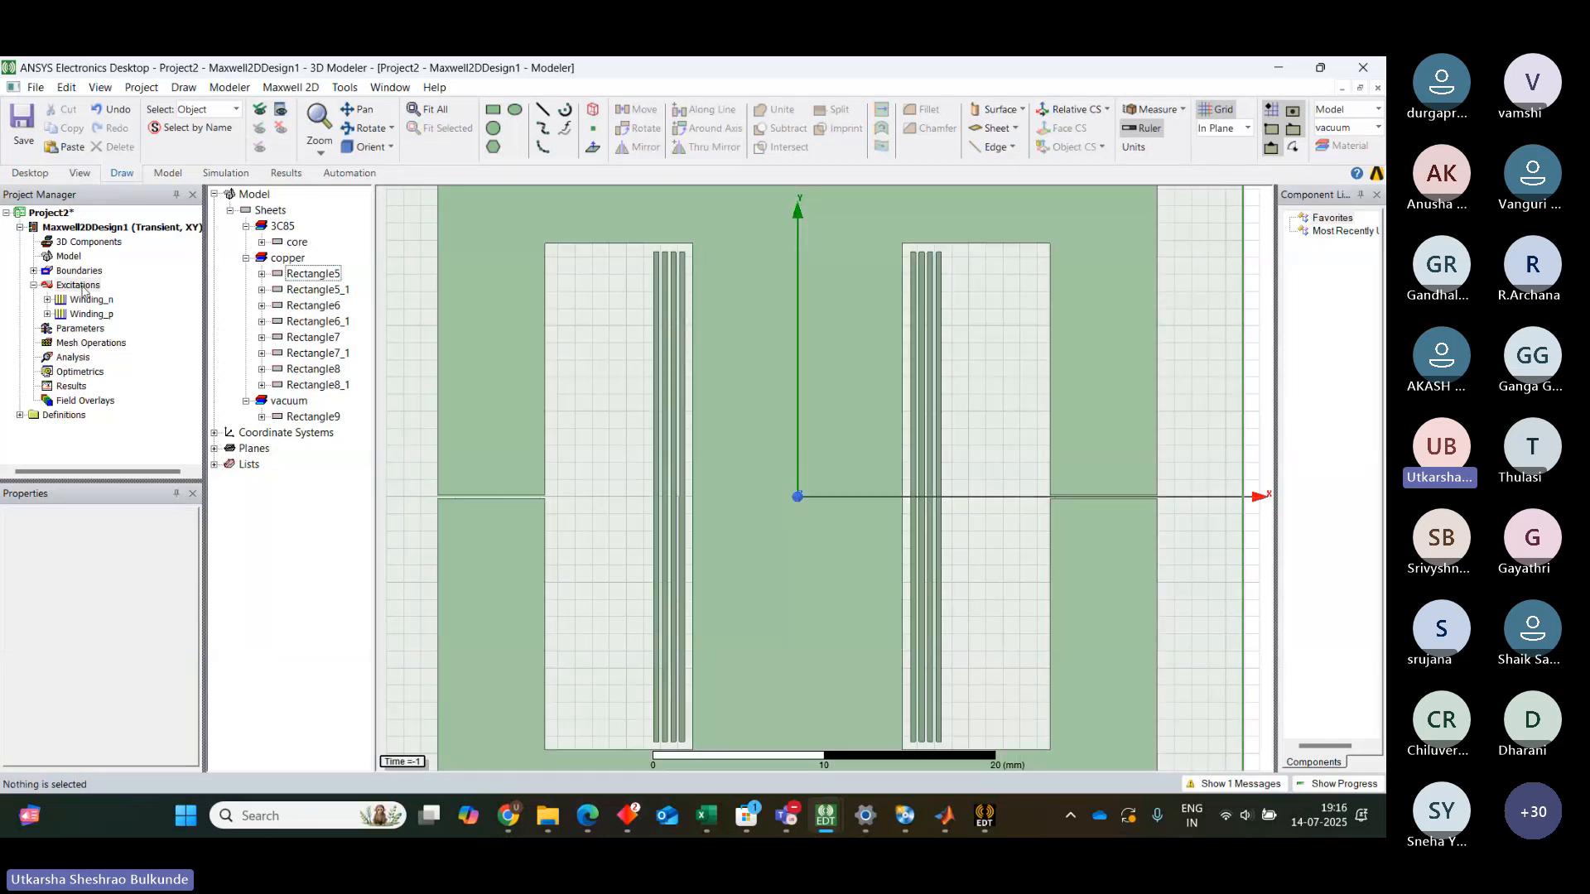
right_click(86, 290)
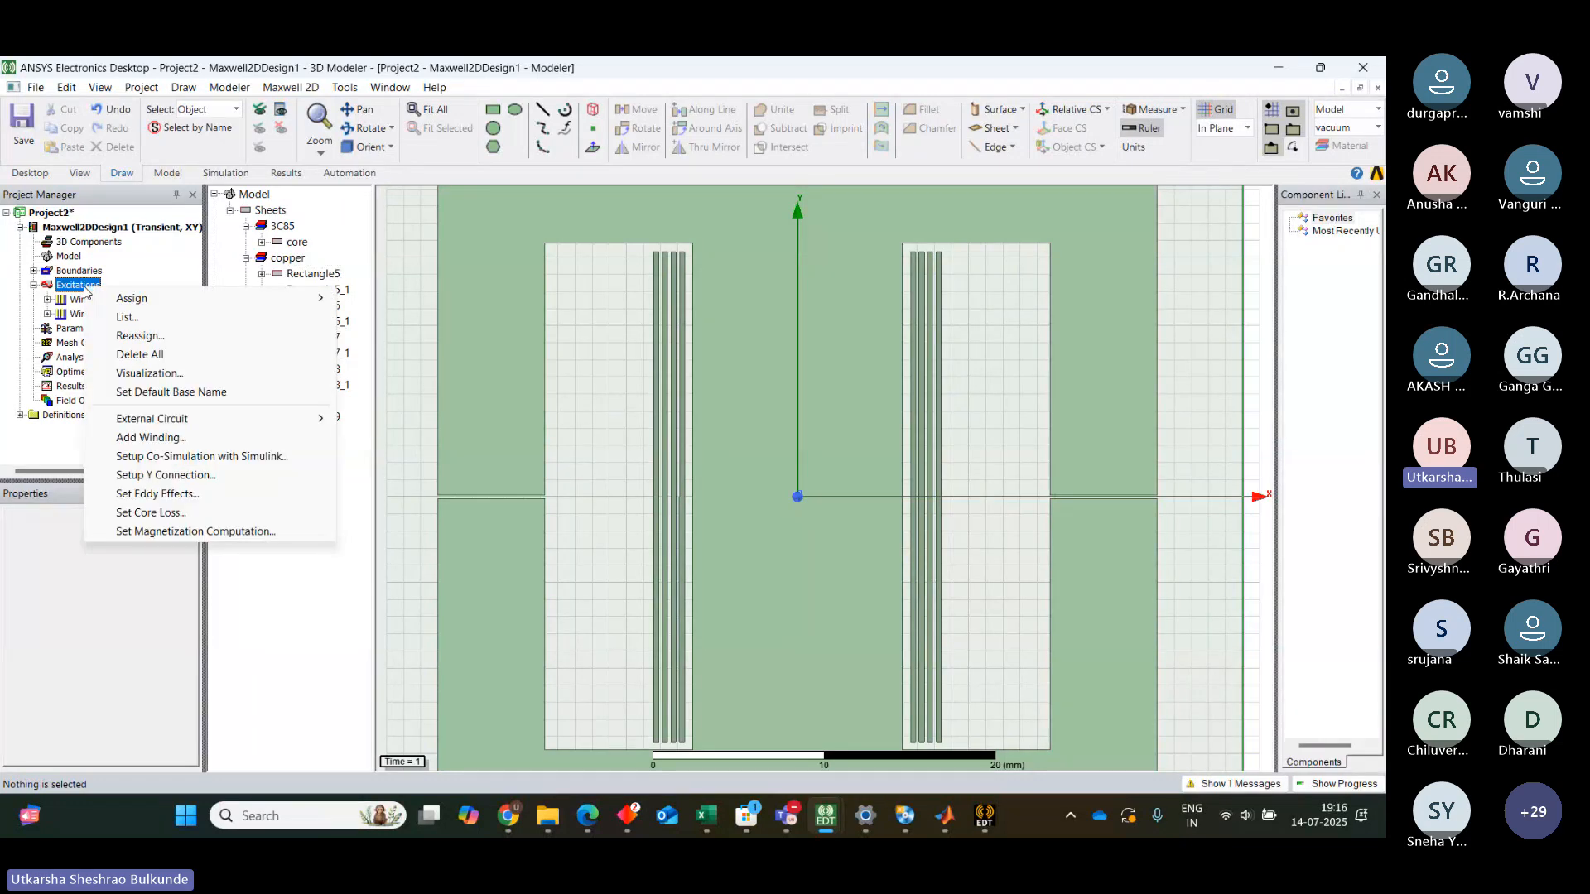
left_click(168, 516)
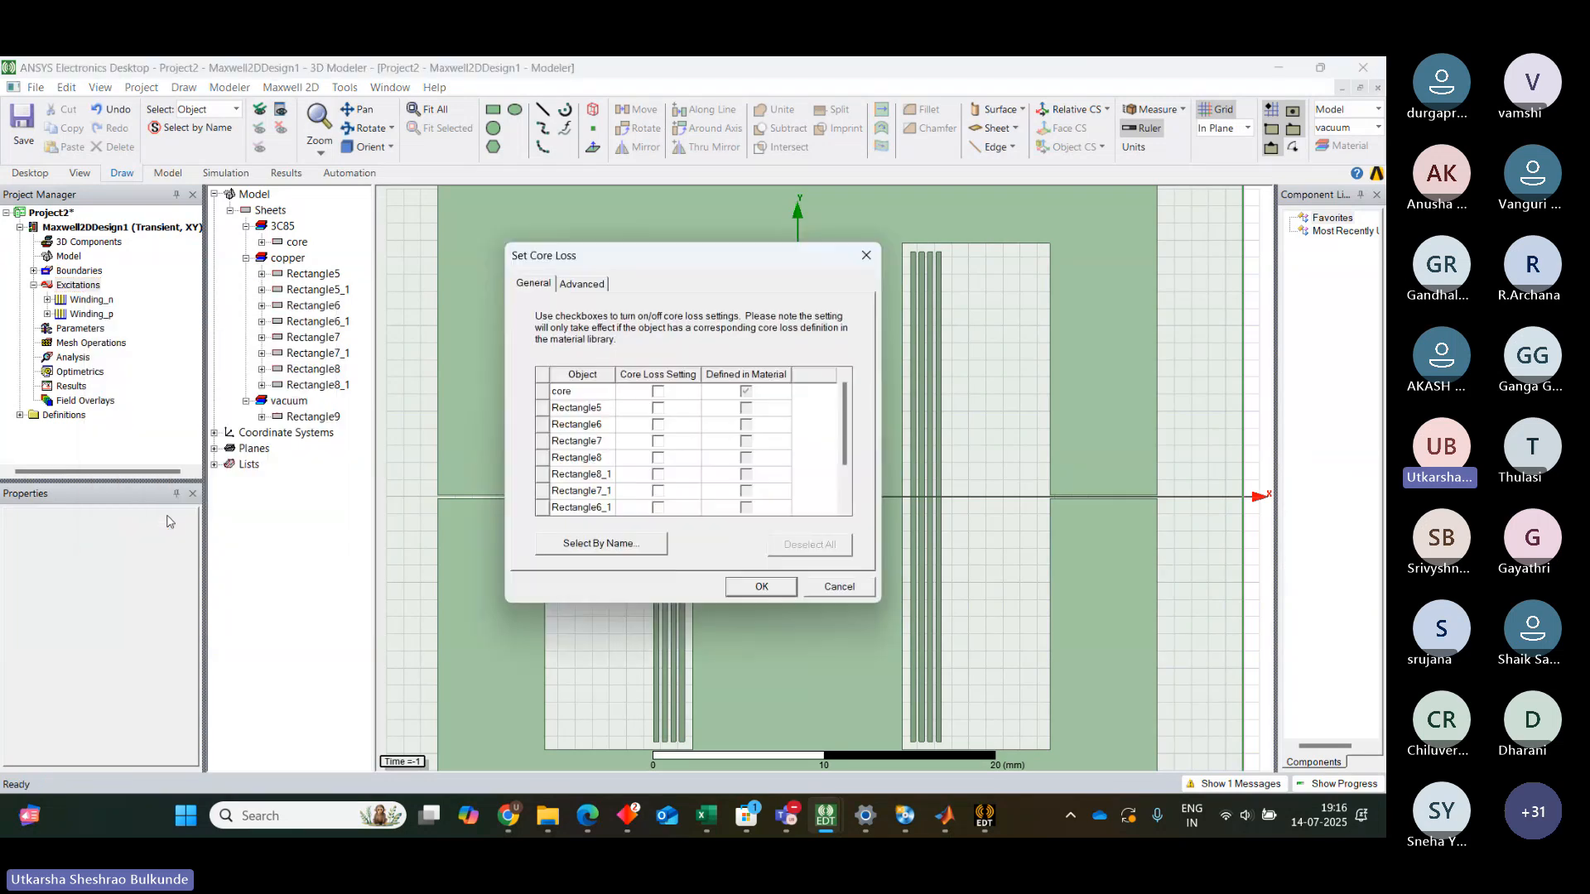
left_click(658, 392)
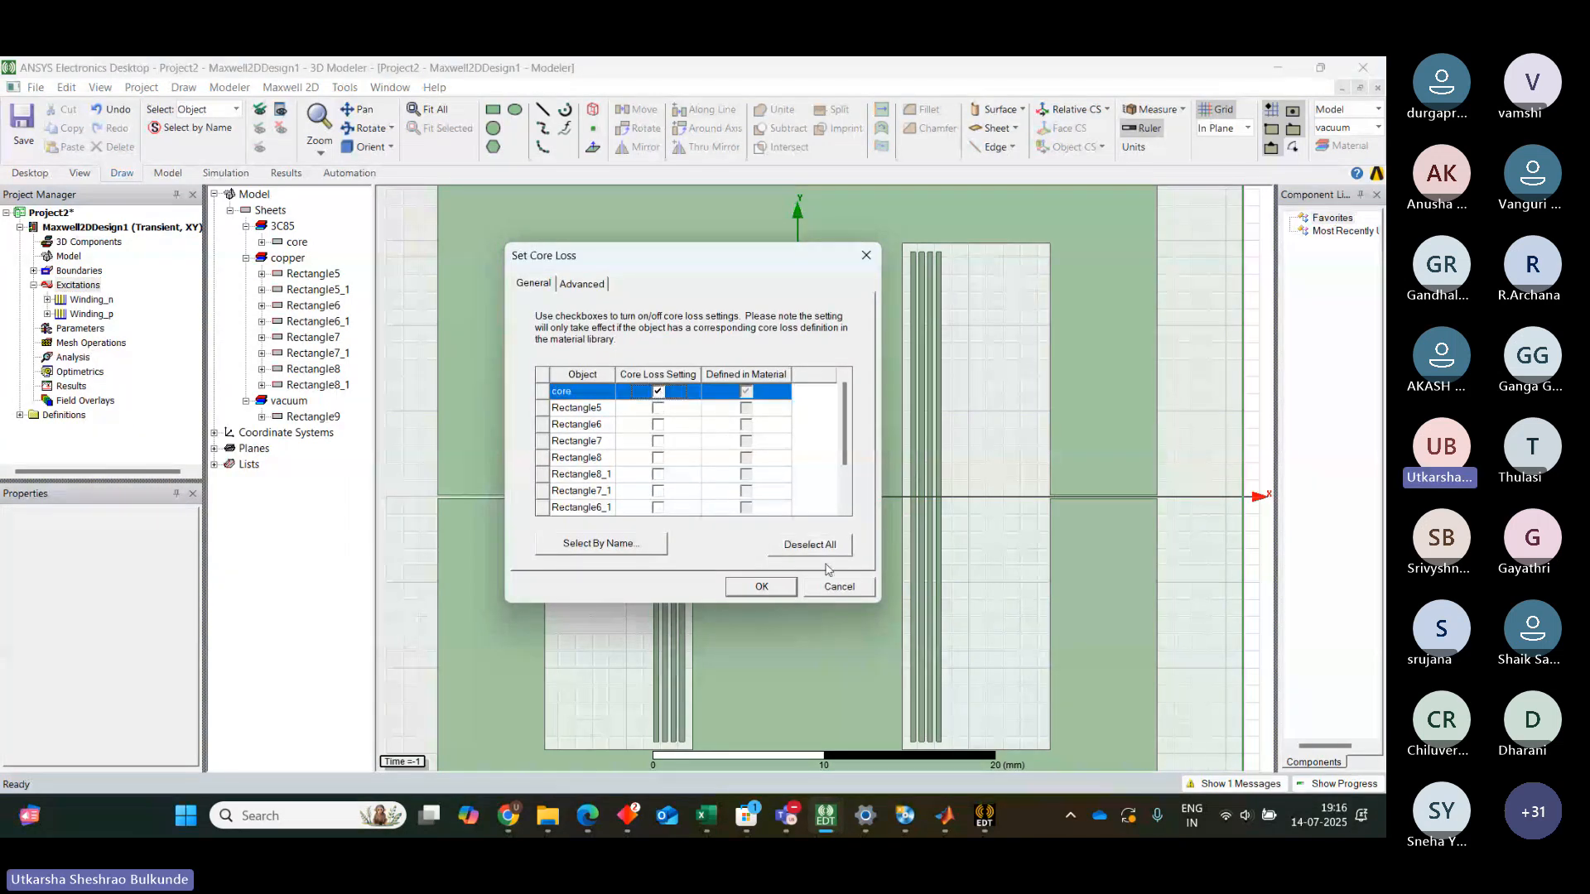
left_click(778, 588)
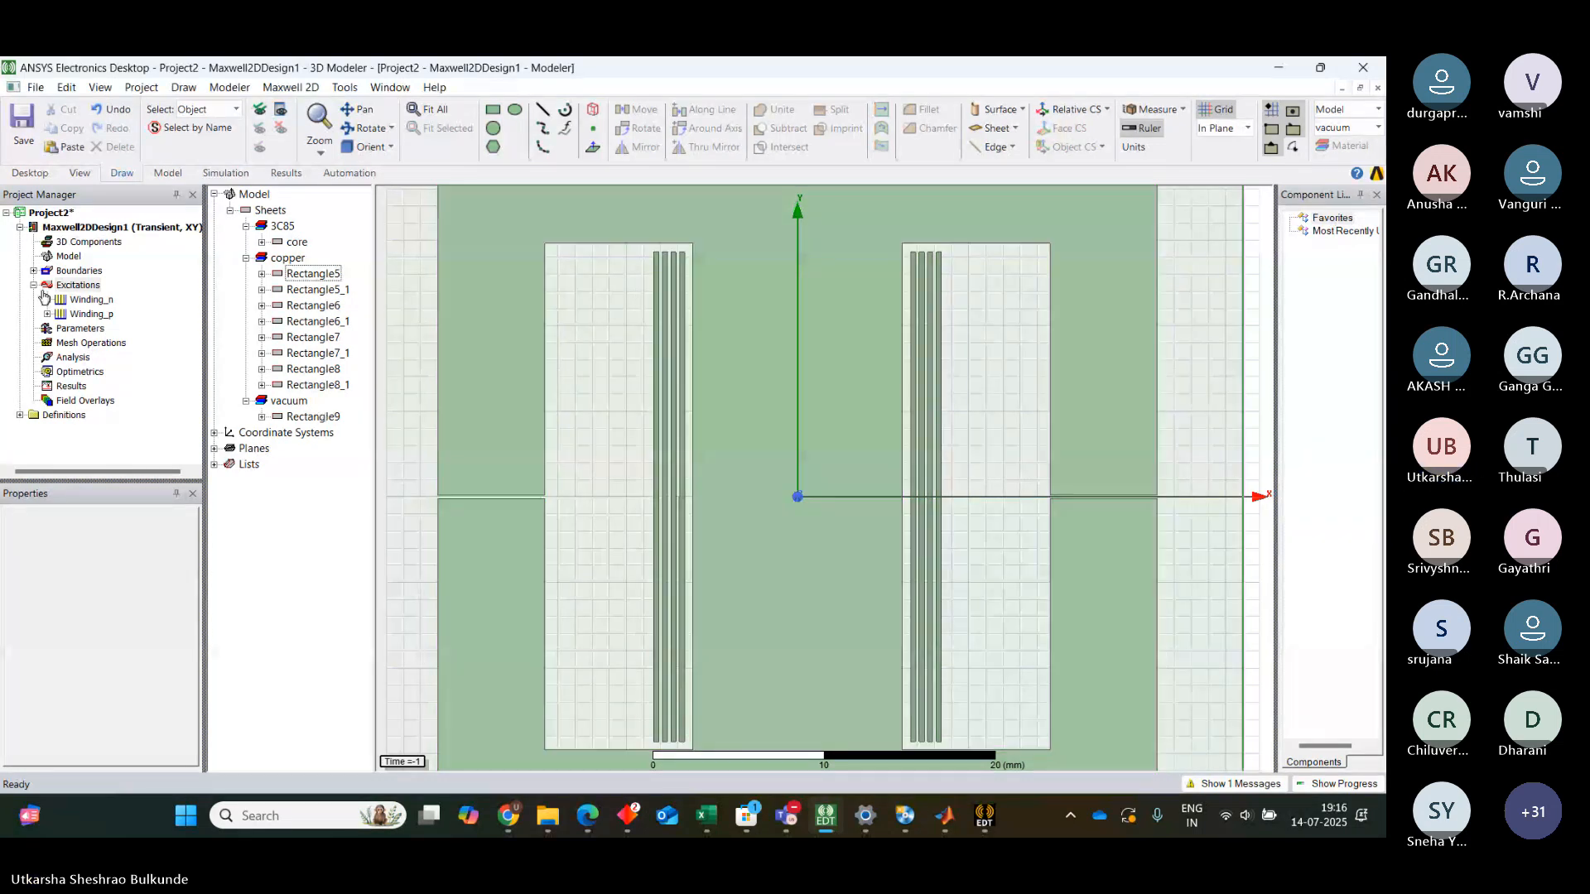
Assign a length-based inside-selection mesh refinement to the core with a maximum element length of 2 mm
left_click(33, 285)
left_click(76, 285)
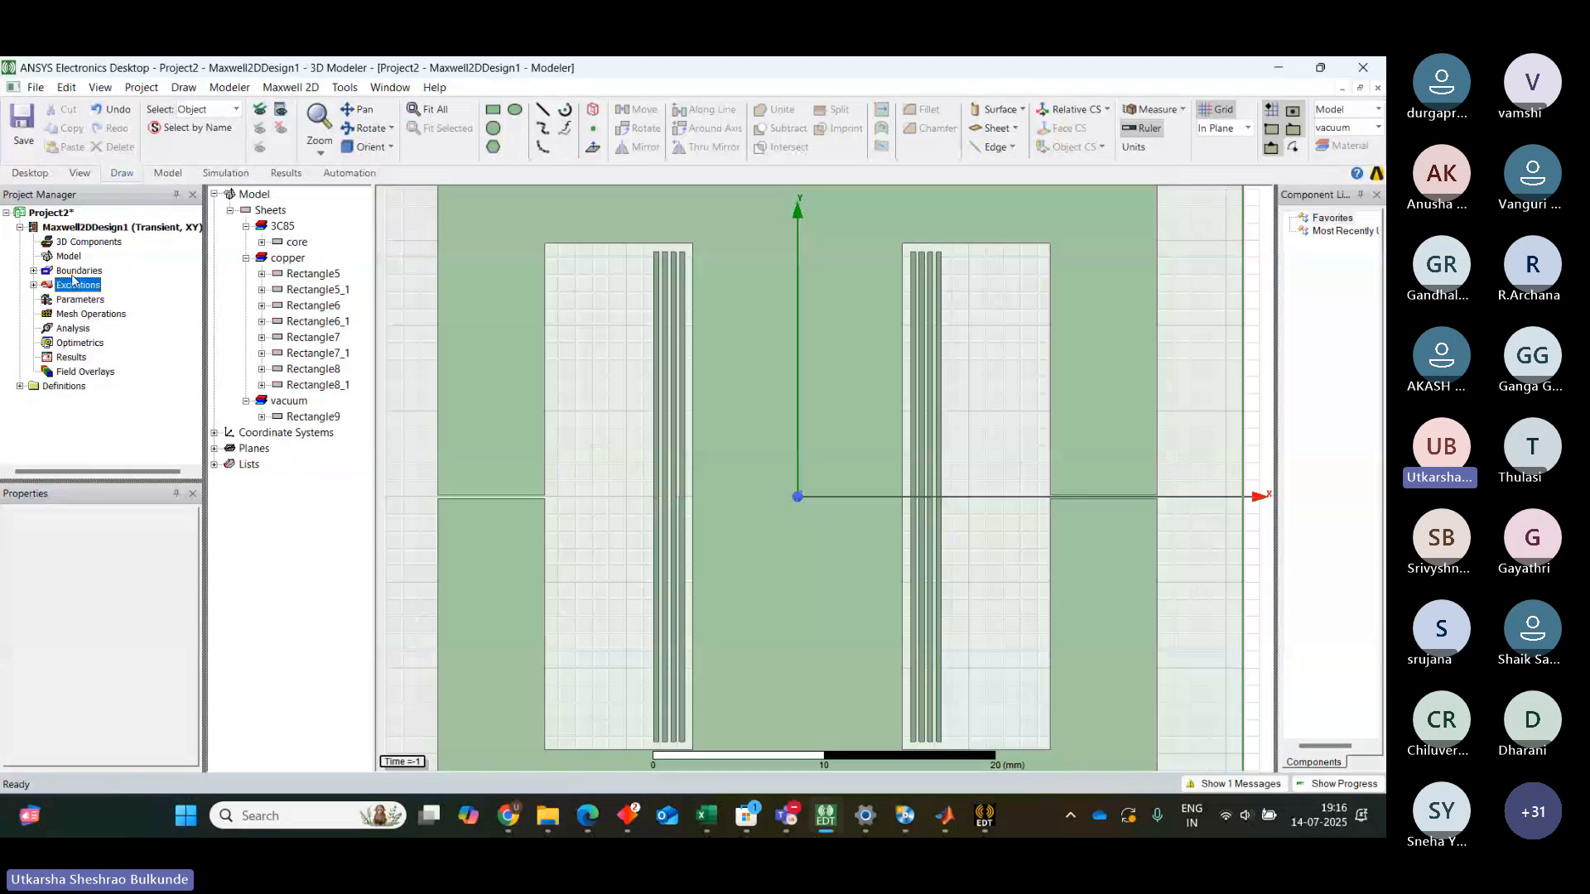
left_click(100, 315)
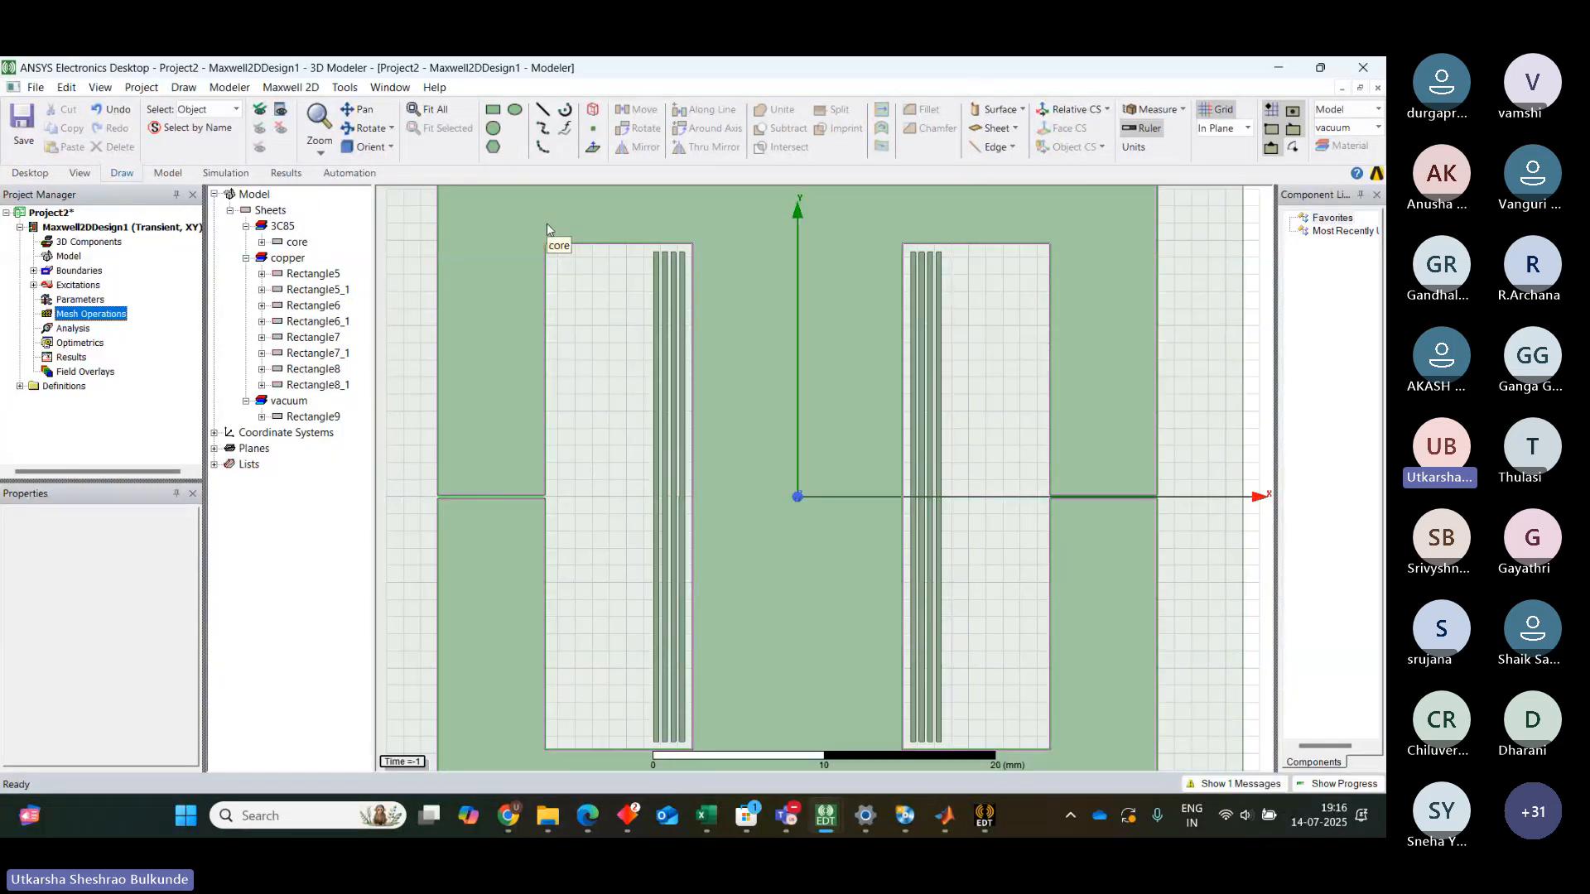
right_click(515, 275)
mouse_move(719, 595)
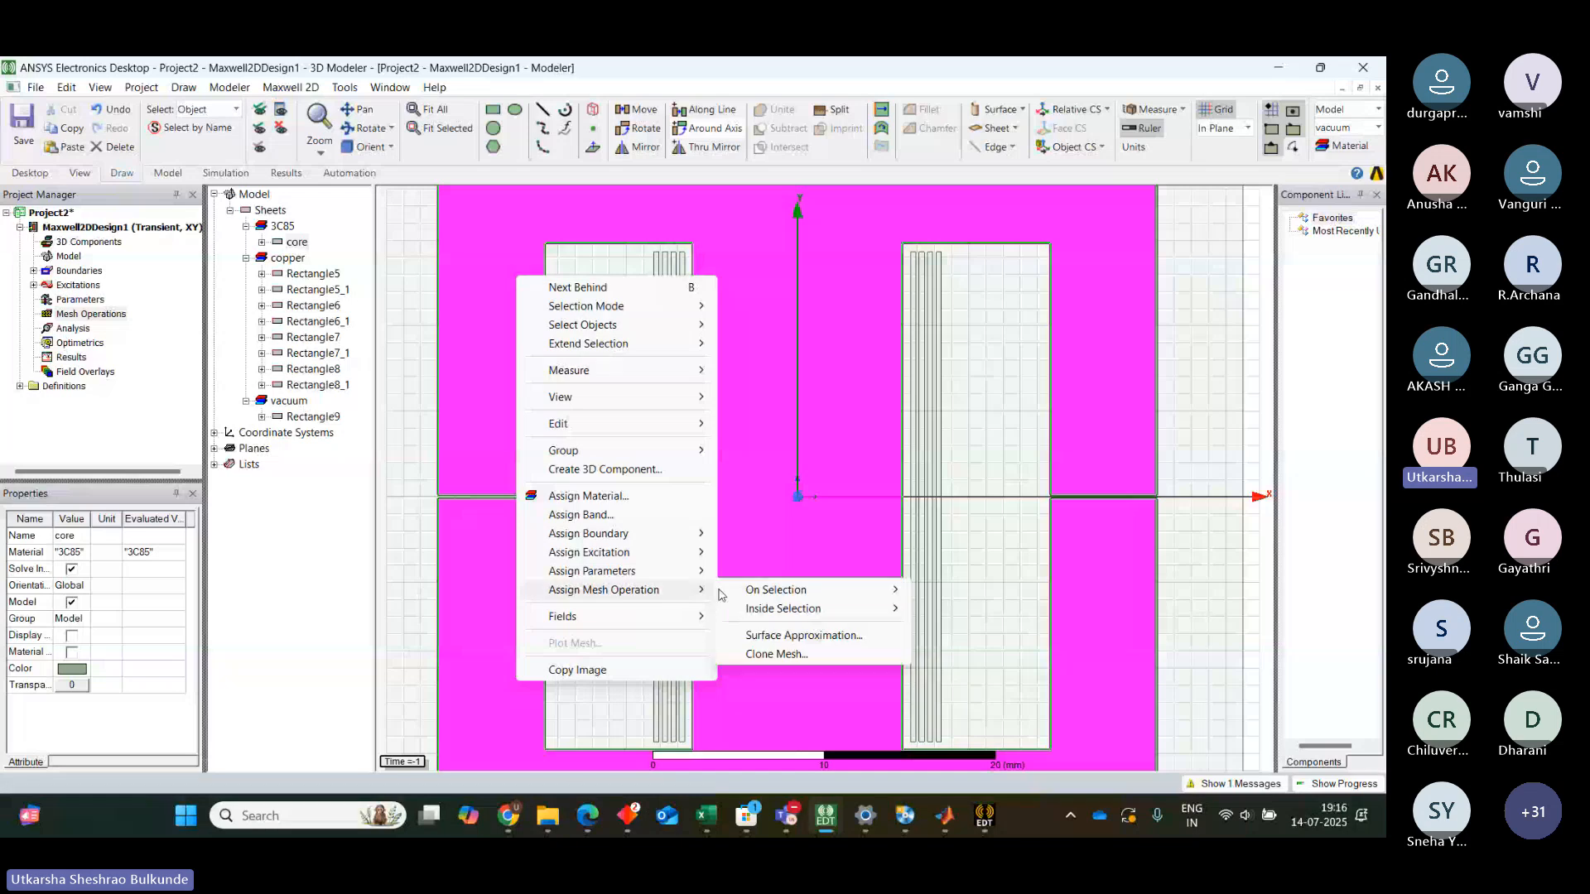
mouse_move(795, 610)
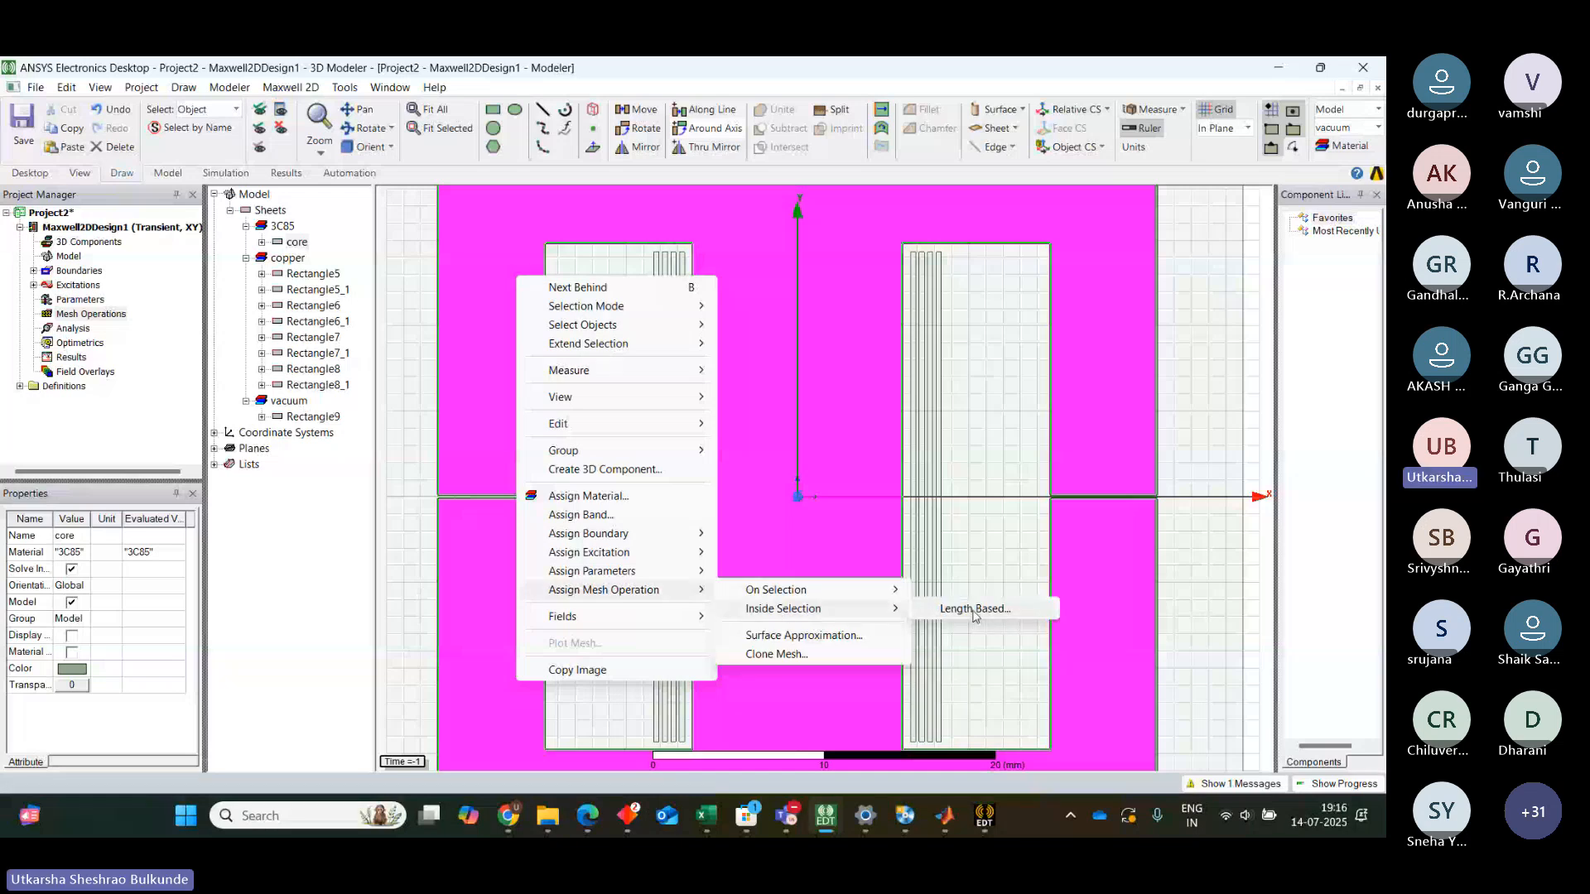
left_click(974, 614)
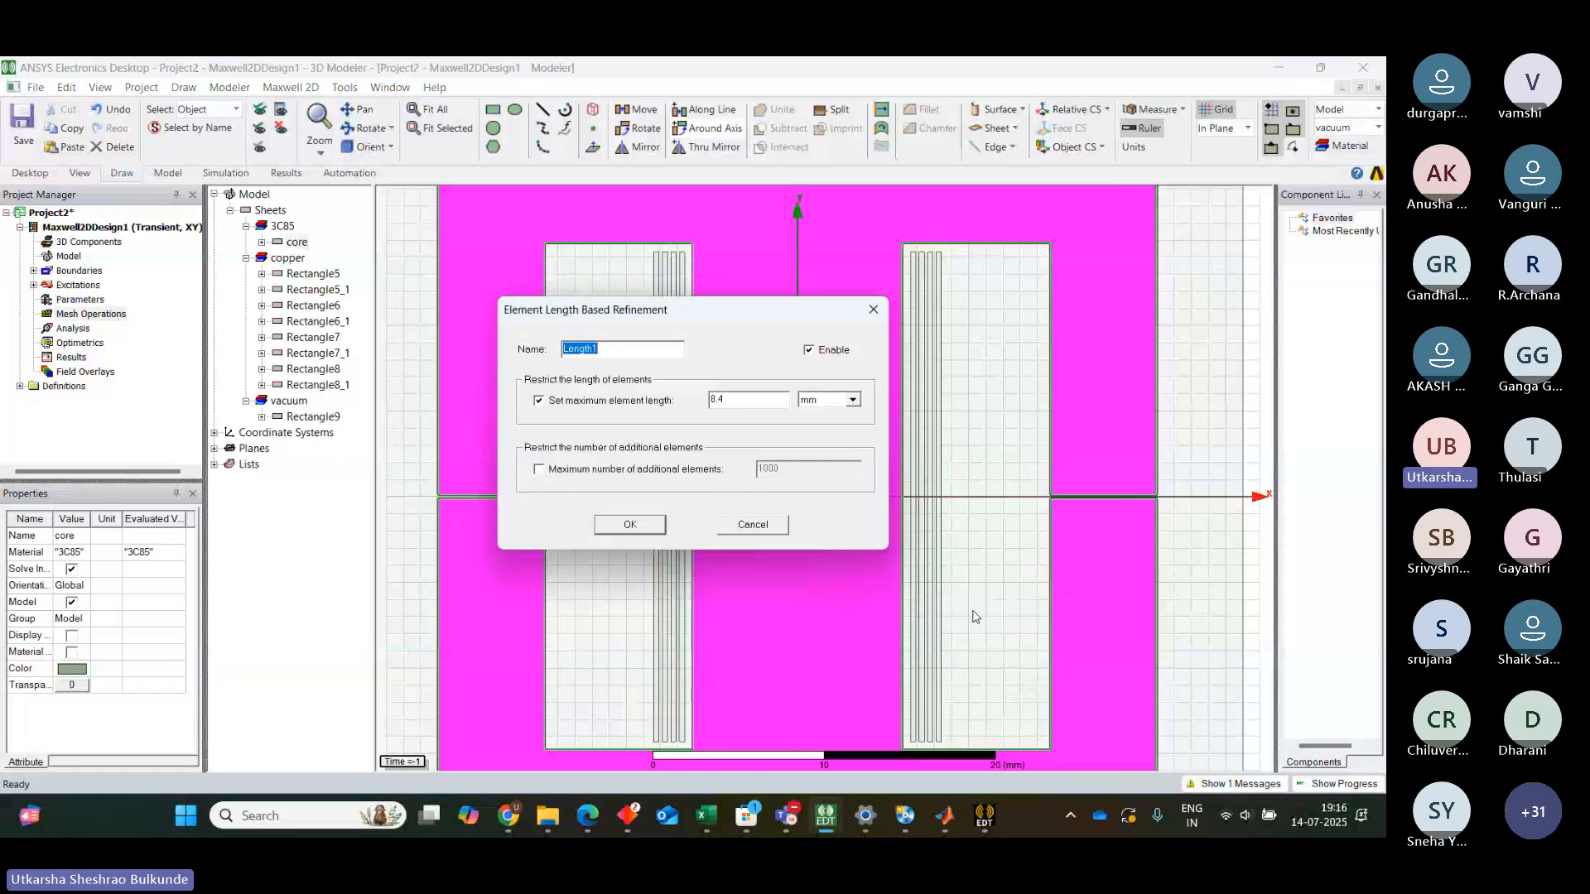
left_click(746, 401)
key("BackSpace")
key("BackSpace")
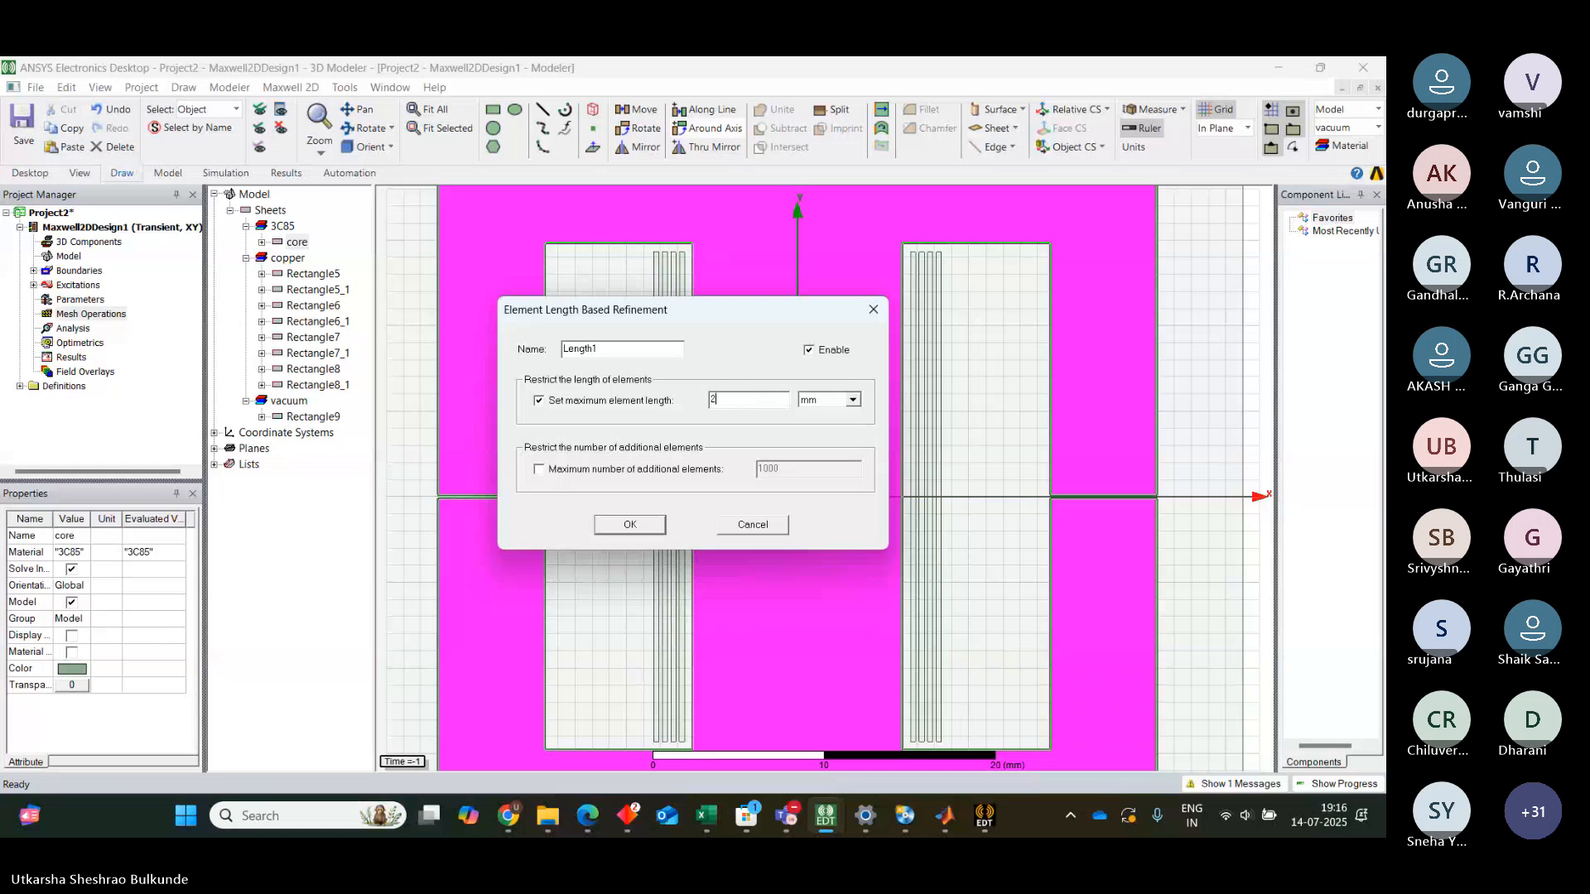
left_click(634, 526)
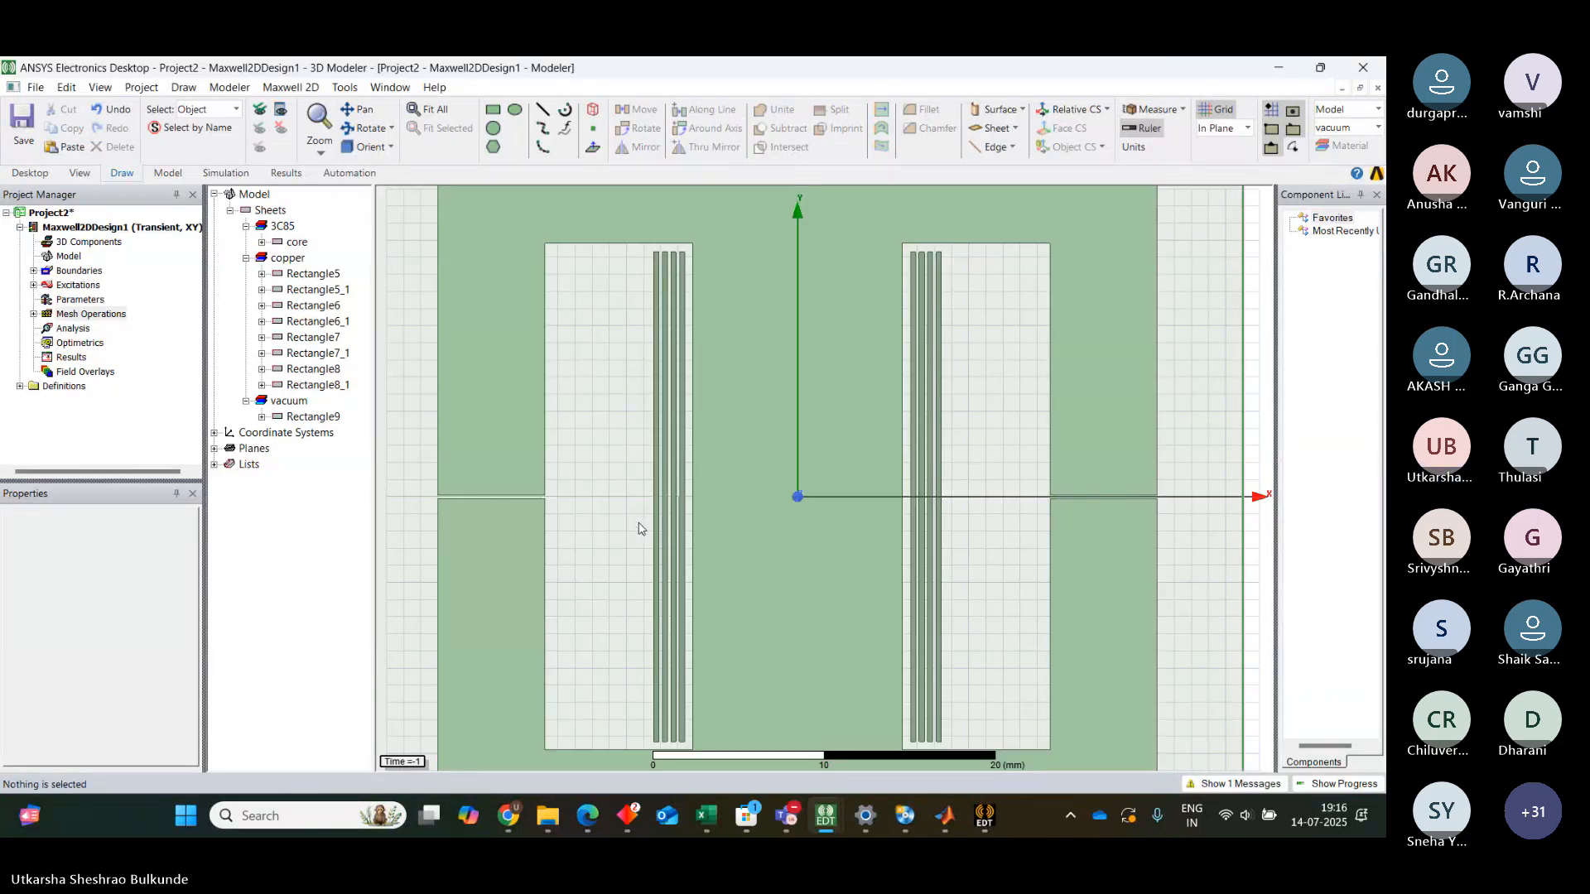
Select all eight copper winding rectangles and assign them a length-based inside-selection mesh refinement with a maximum element length of 0.2 mm
left_click(656, 377)
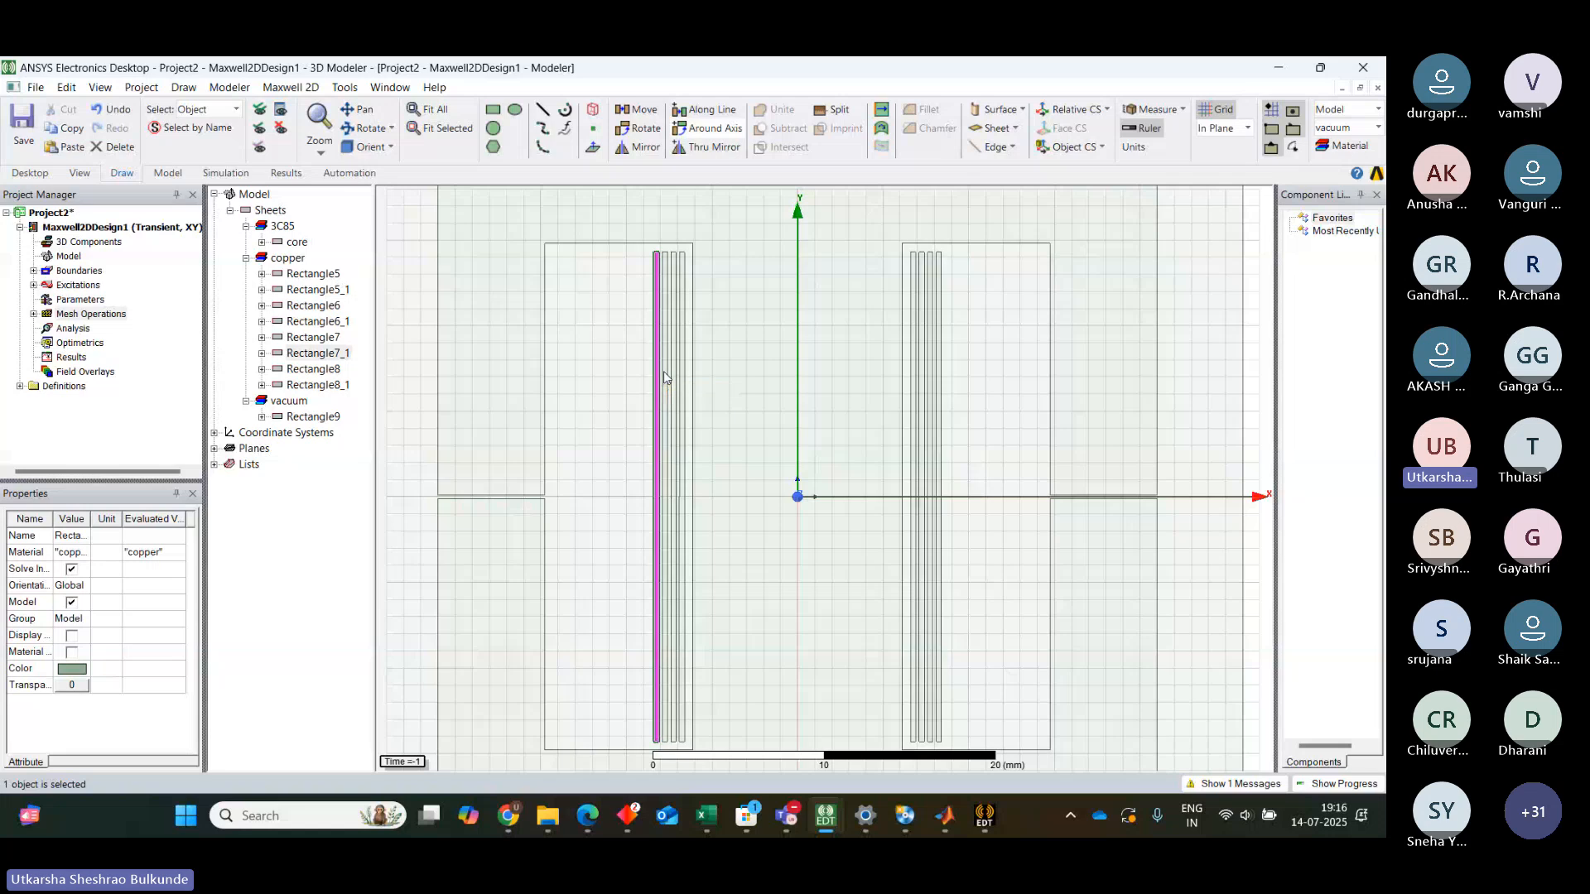
left_click(663, 373)
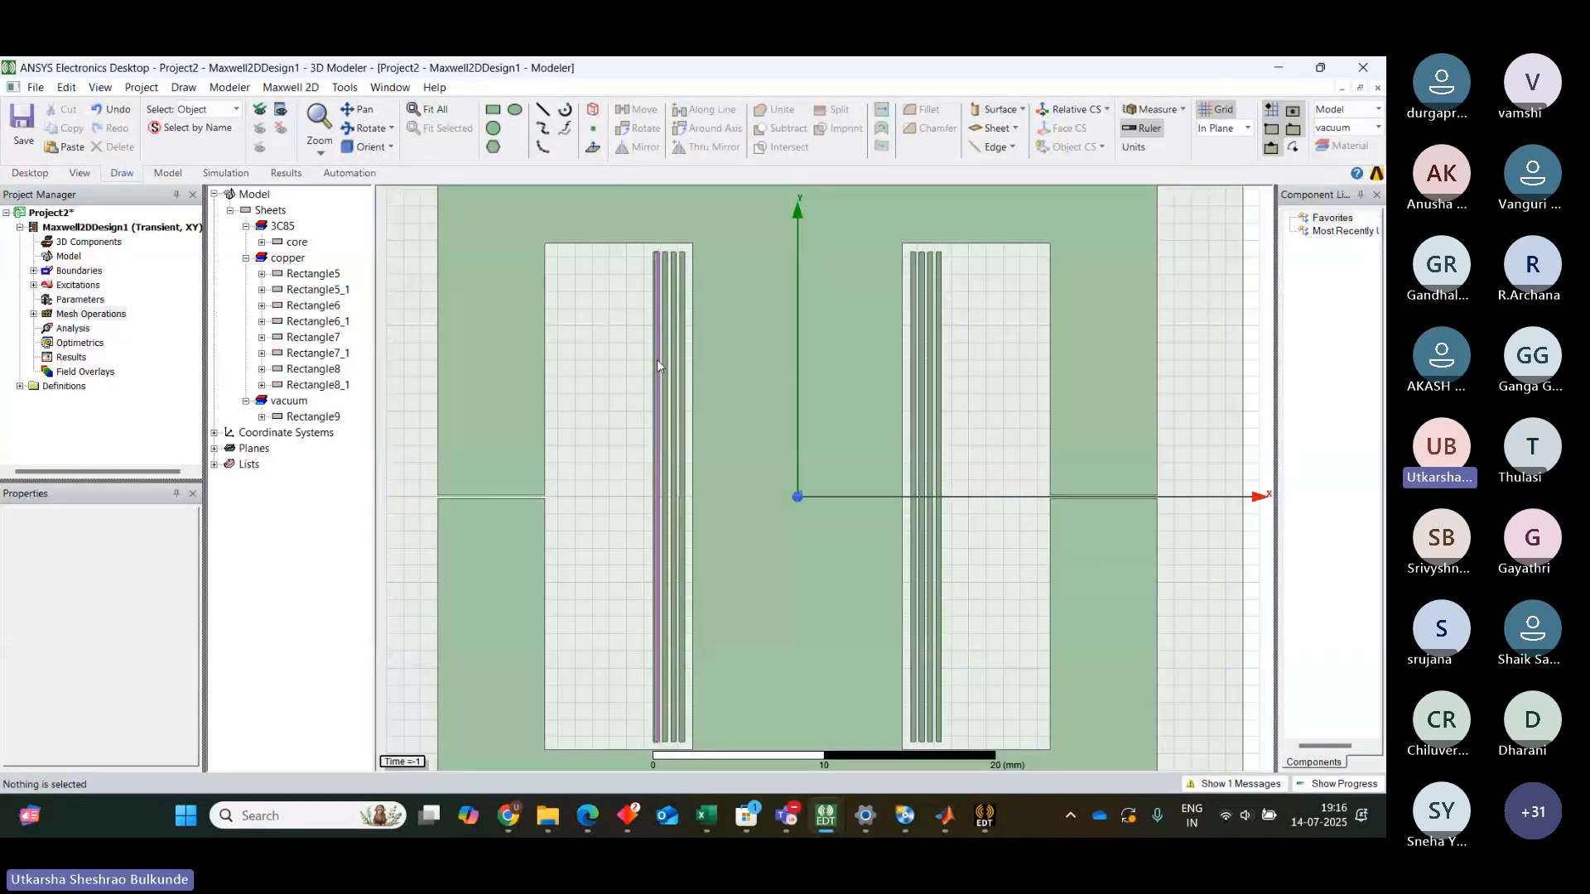
left_click(660, 365)
left_click(666, 364)
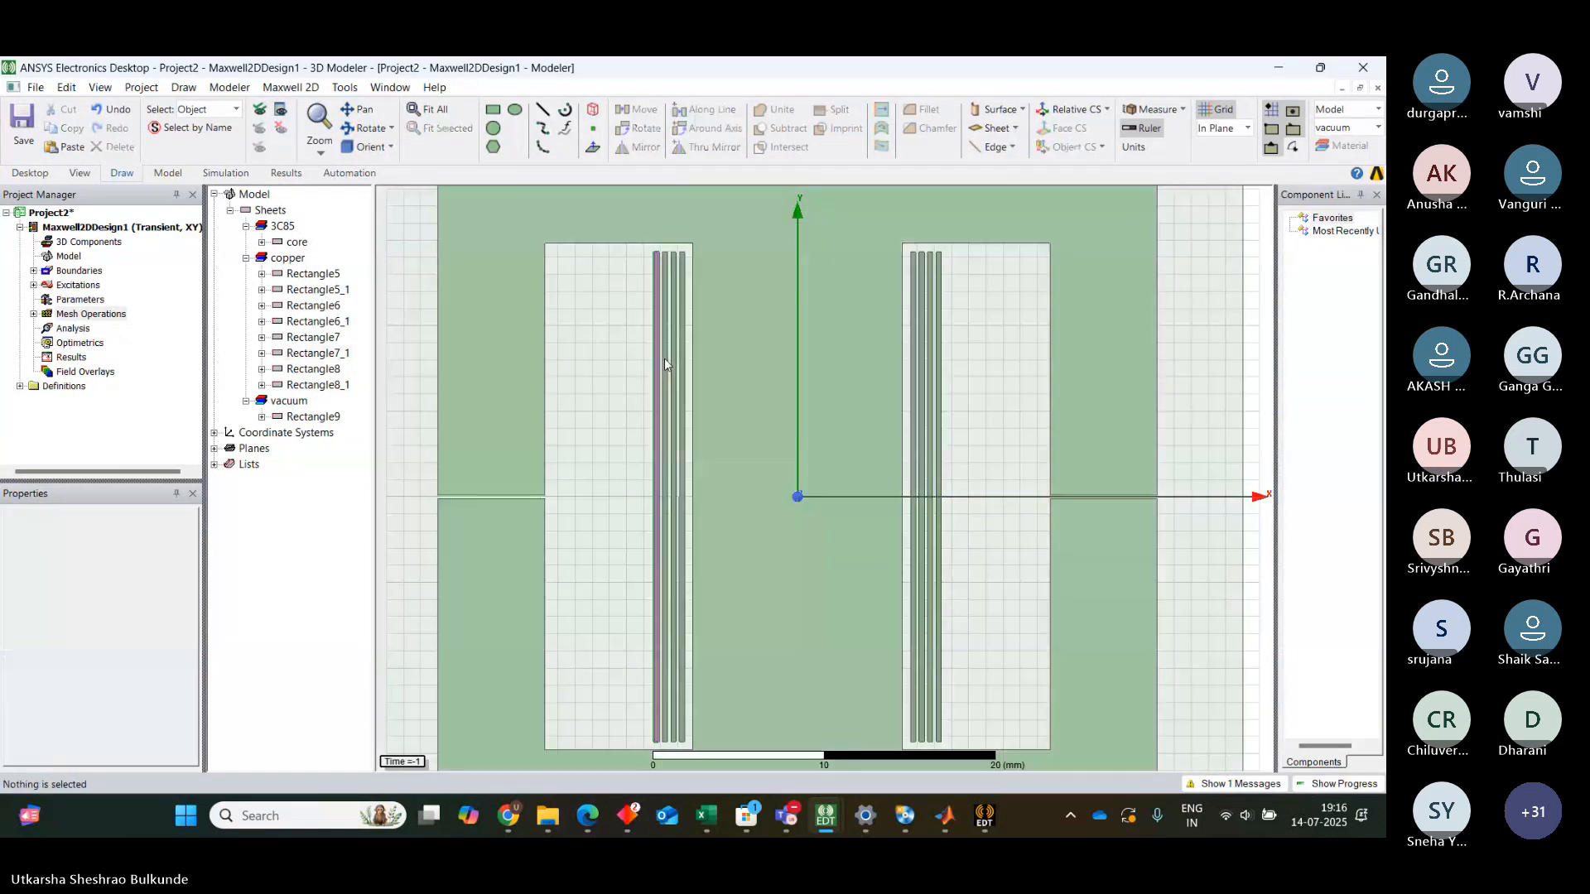
left_click(665, 364)
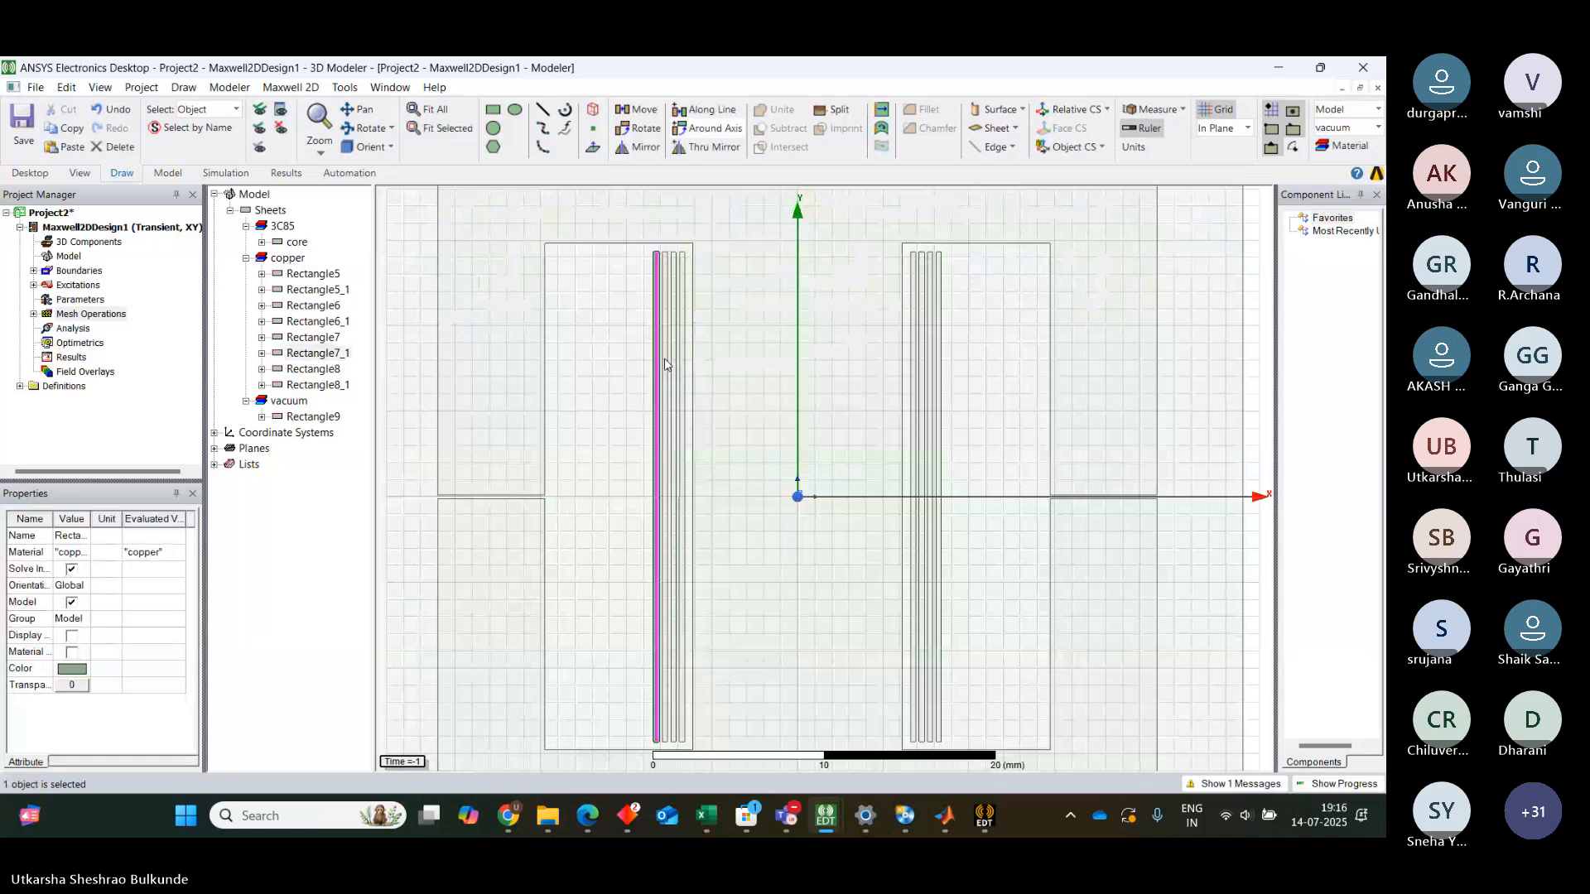
left_click(686, 356, "ctrl")
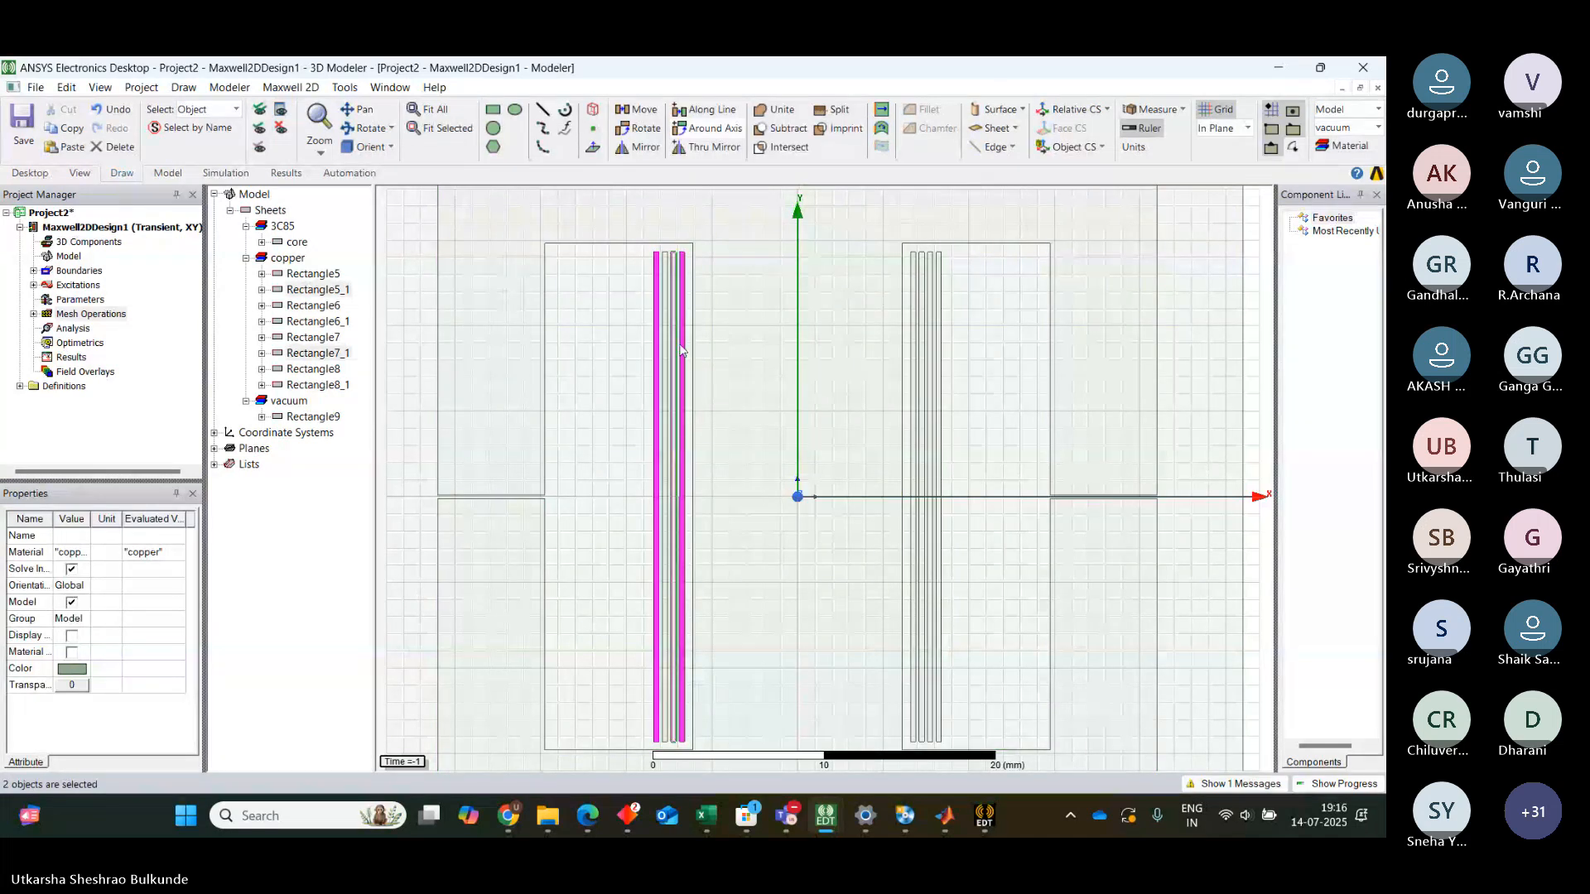
left_click(670, 356, "ctrl")
left_click(666, 356, "ctrl")
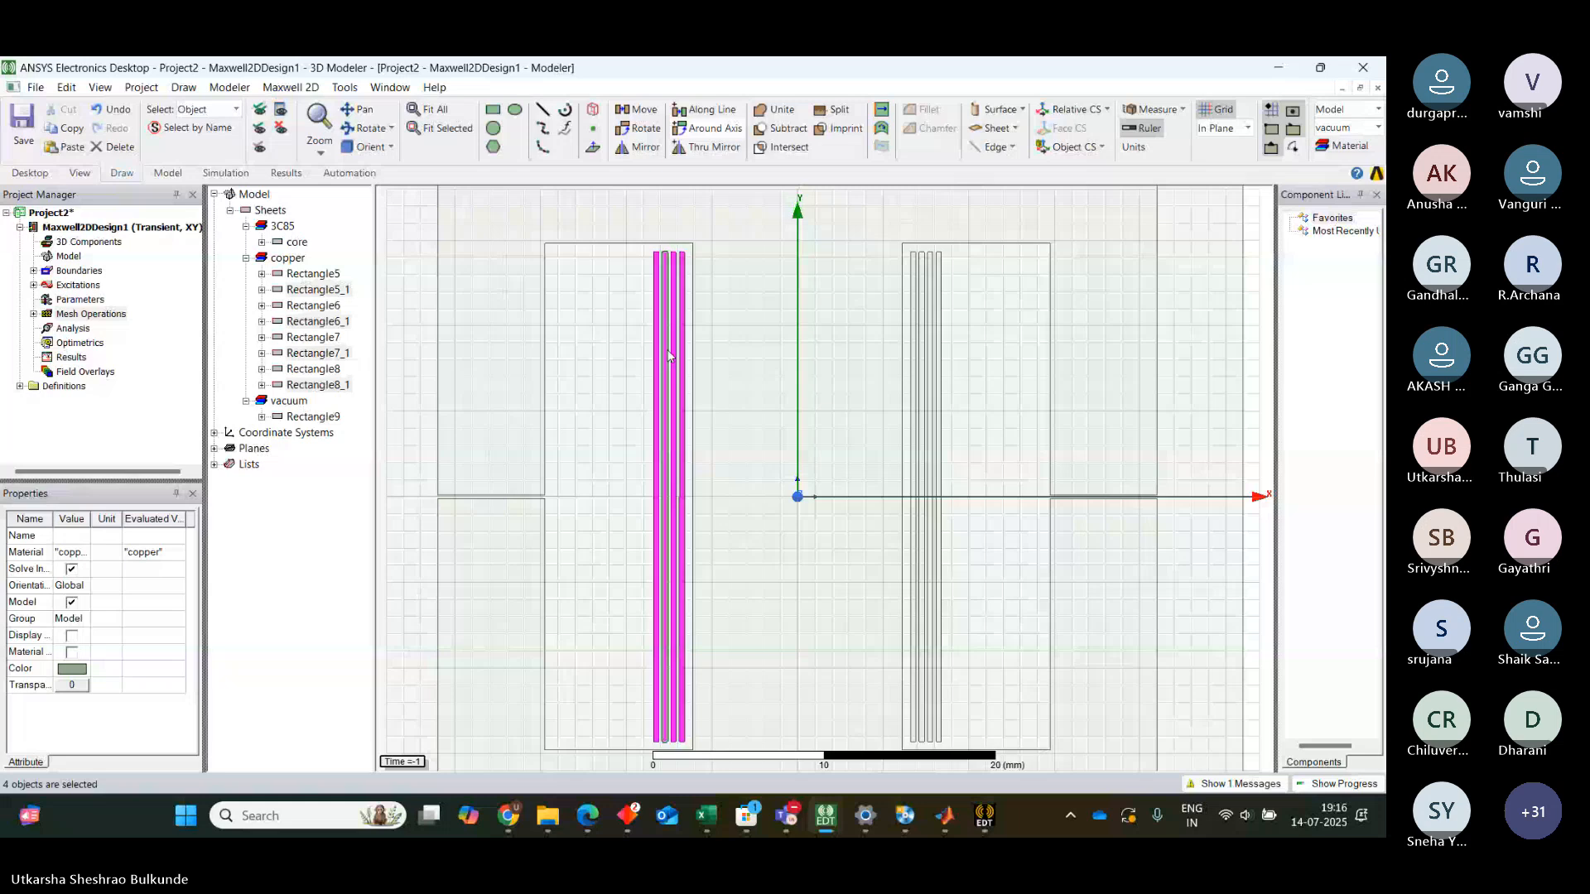
left_click(922, 360, "ctrl")
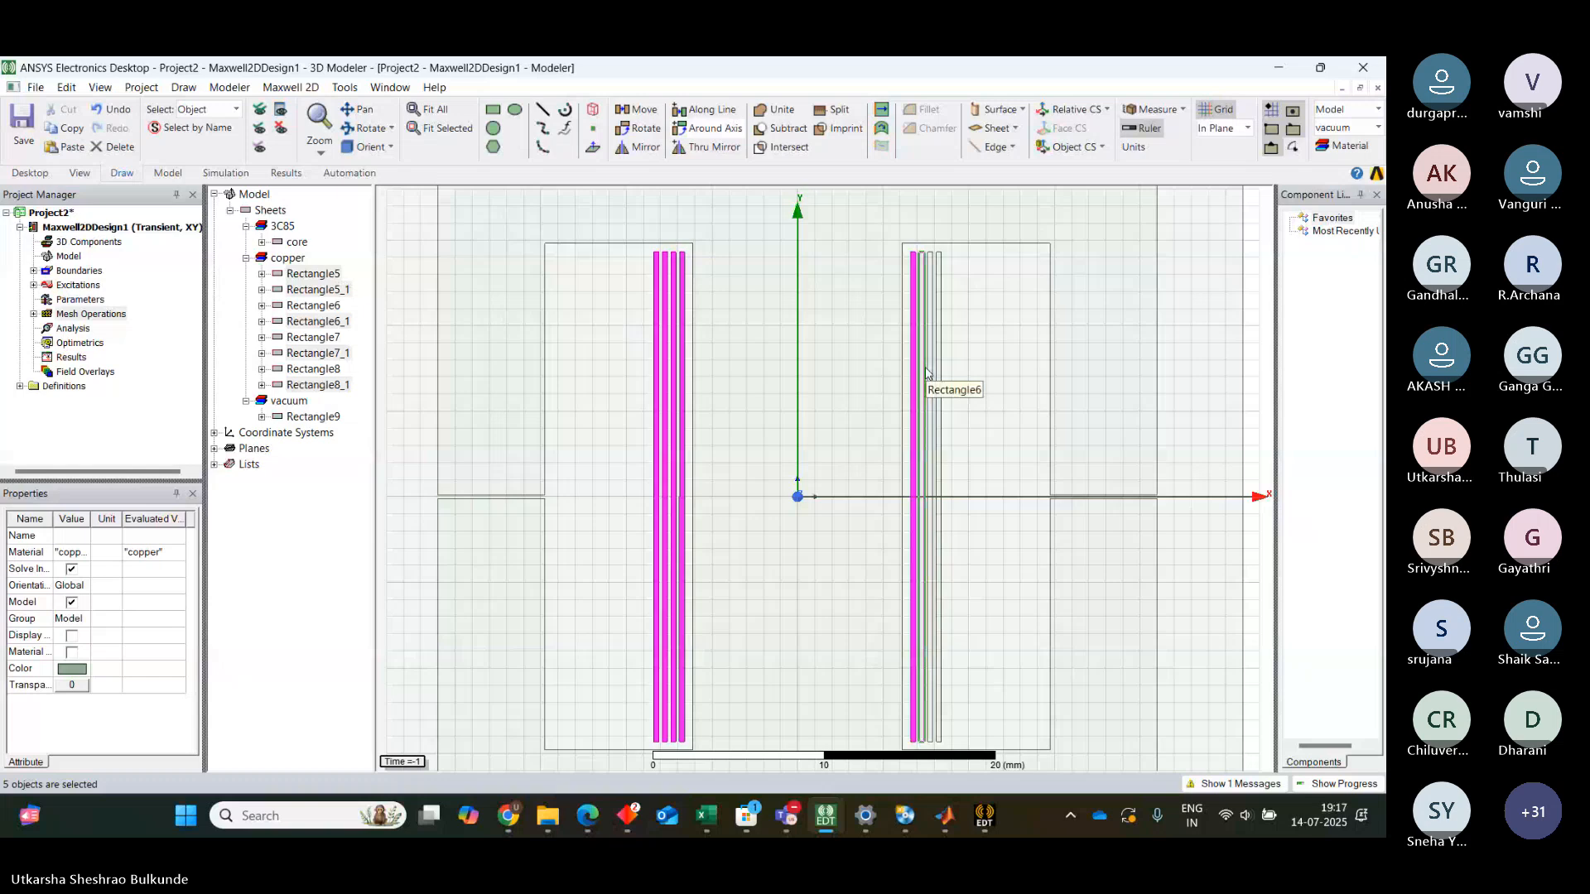
left_click(923, 374, "ctrl")
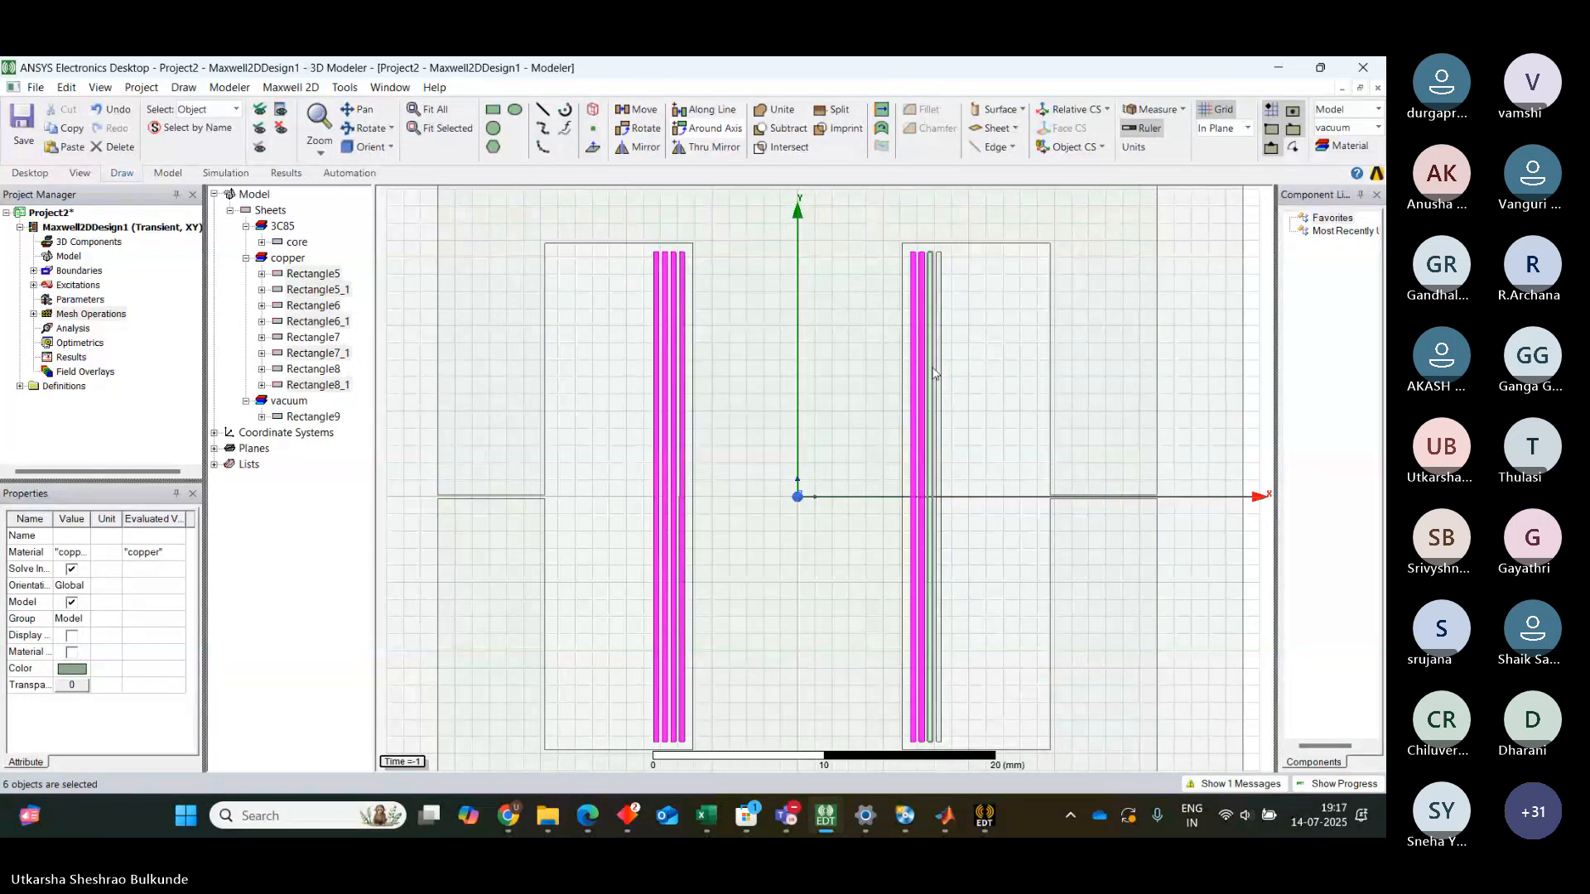
left_click(941, 376, "ctrl")
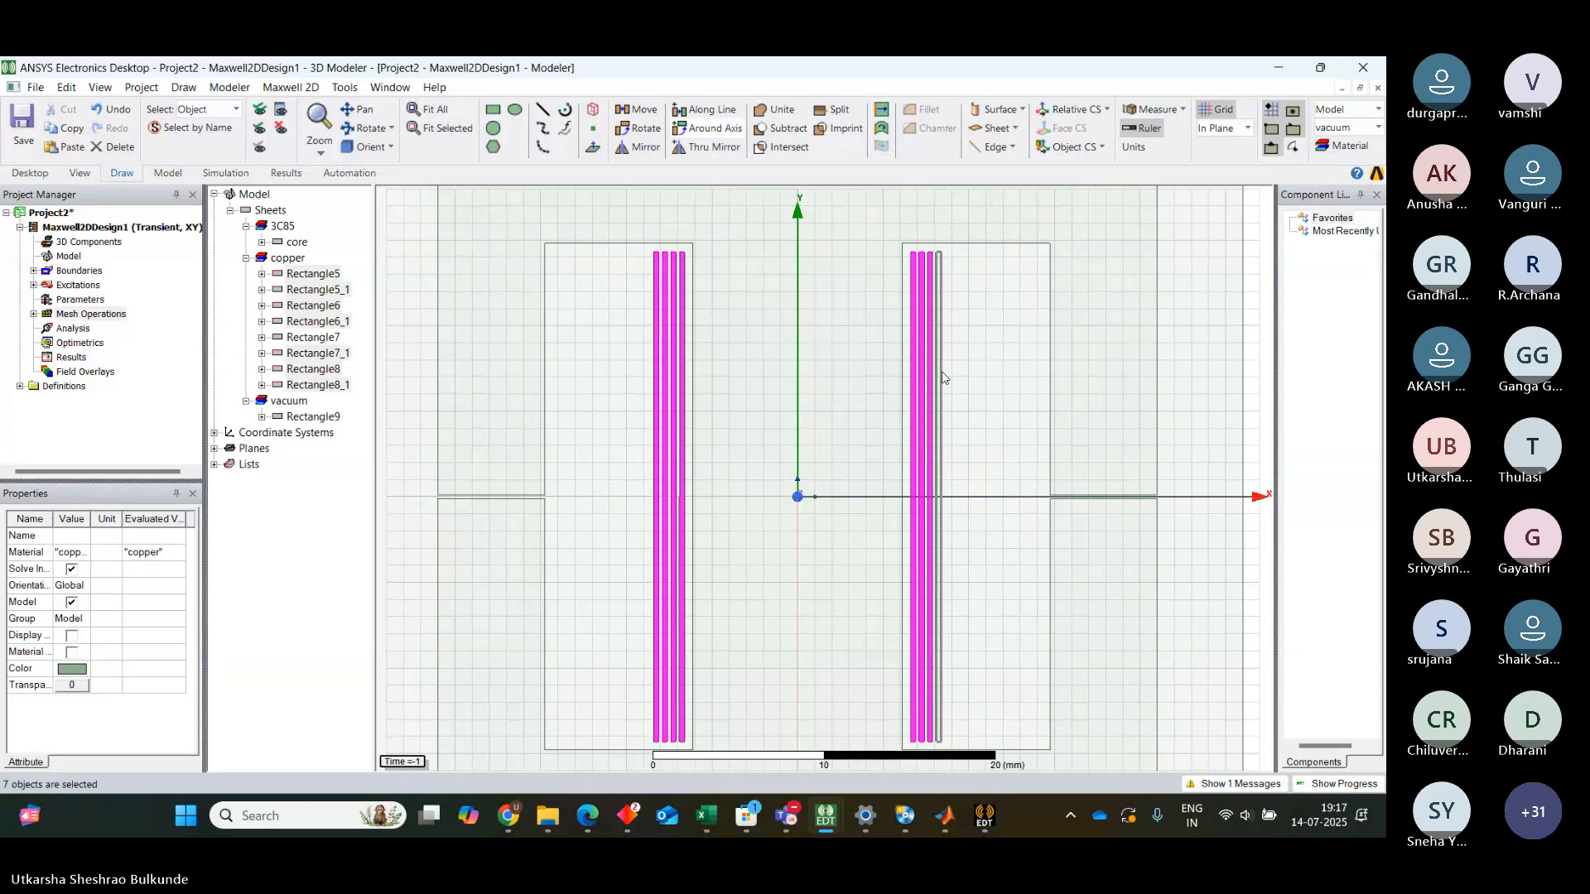
left_click(940, 373, "ctrl")
right_click(943, 378)
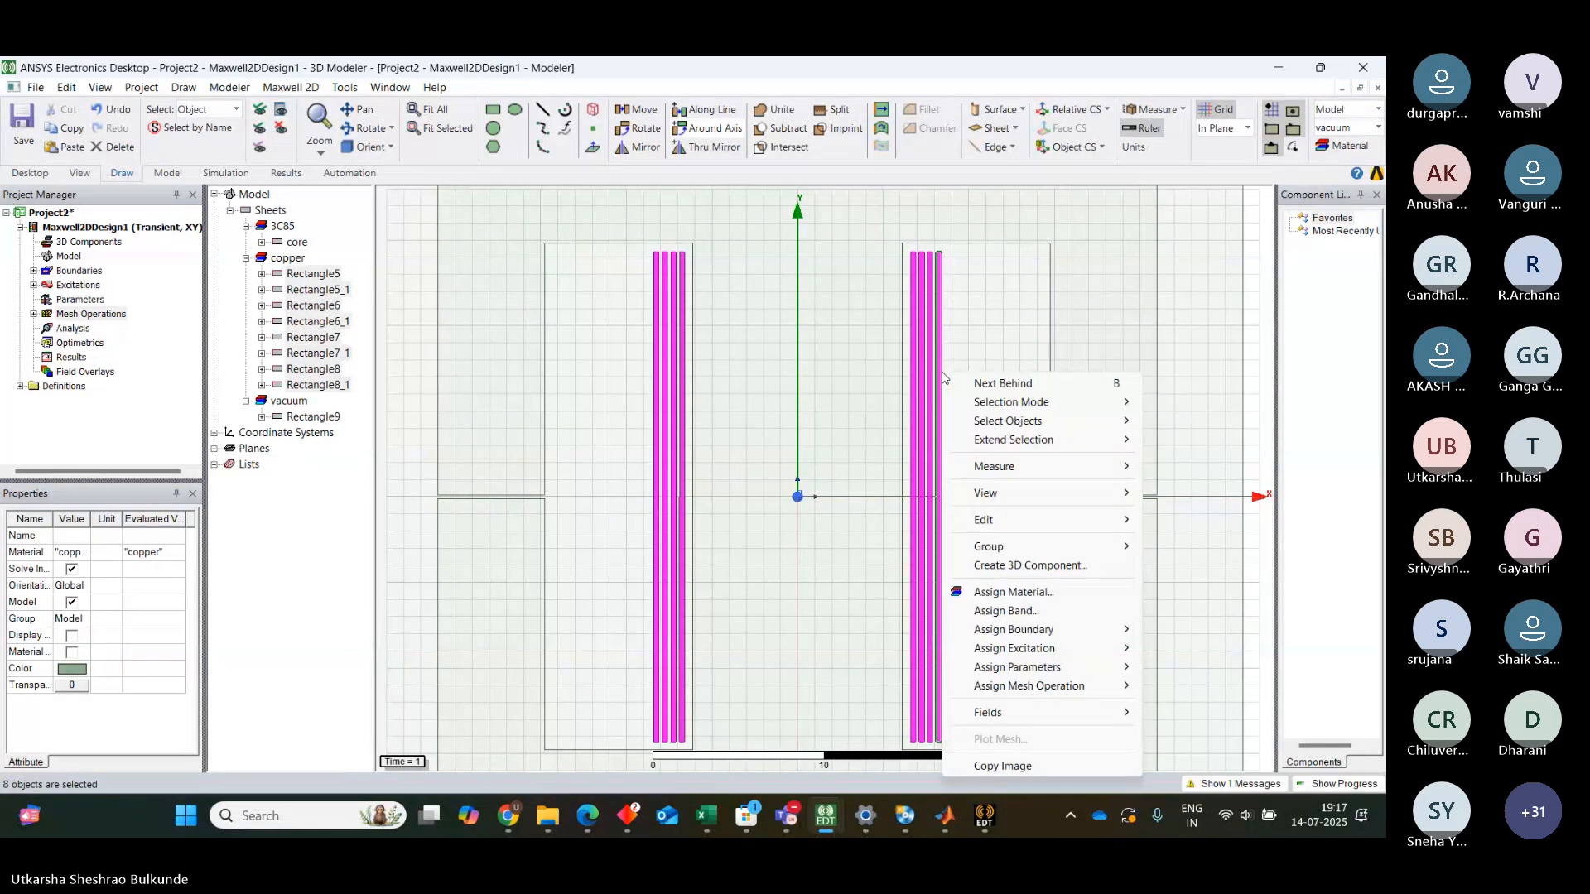
mouse_move(1029, 687)
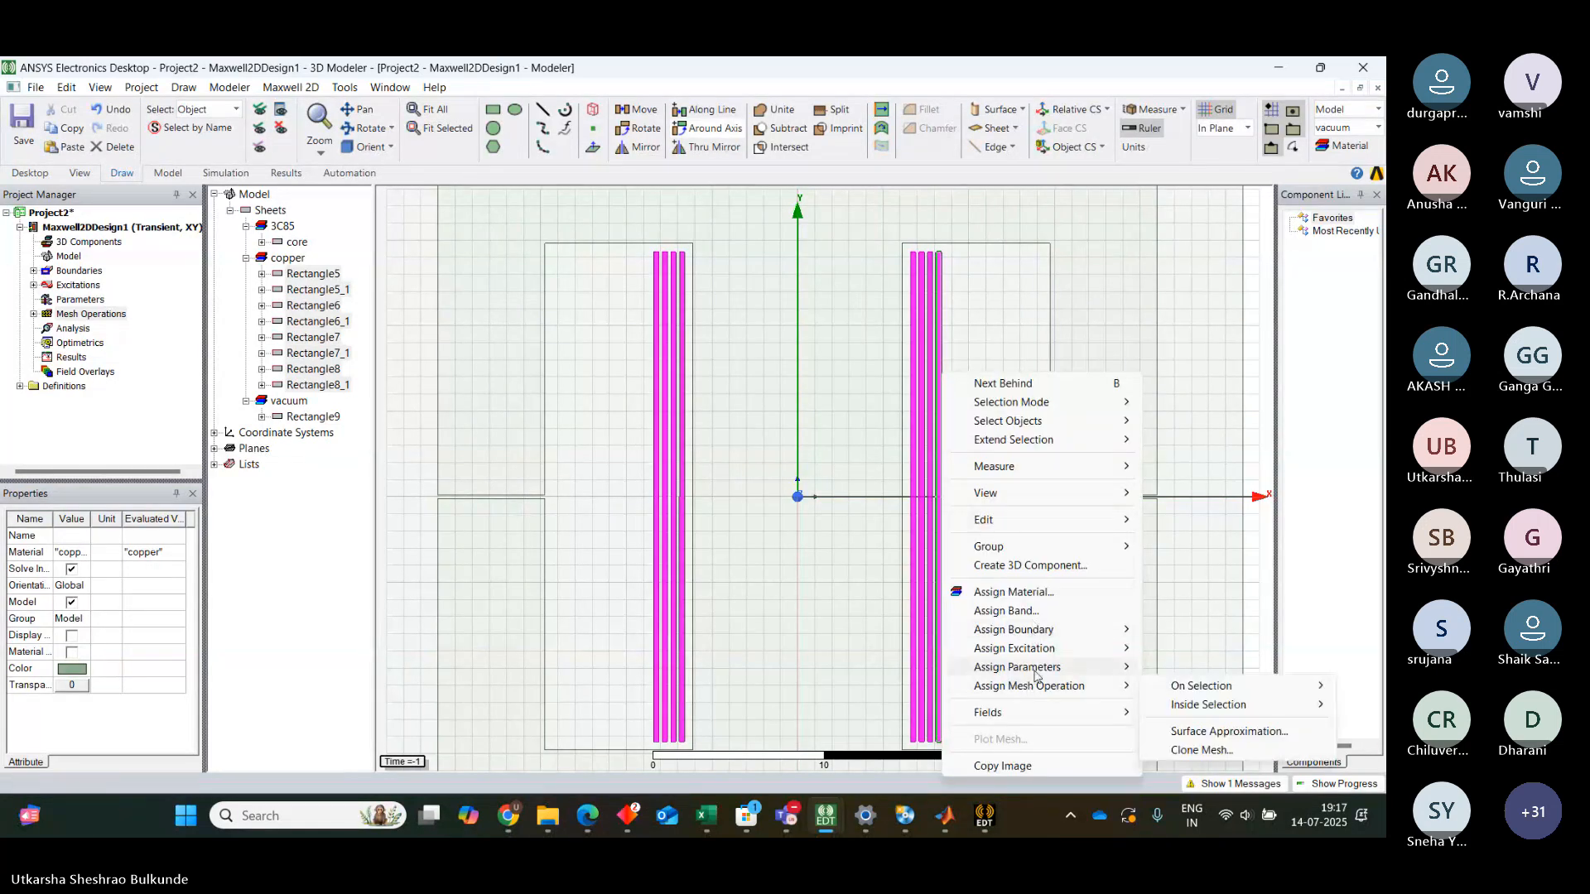
mouse_move(1201, 686)
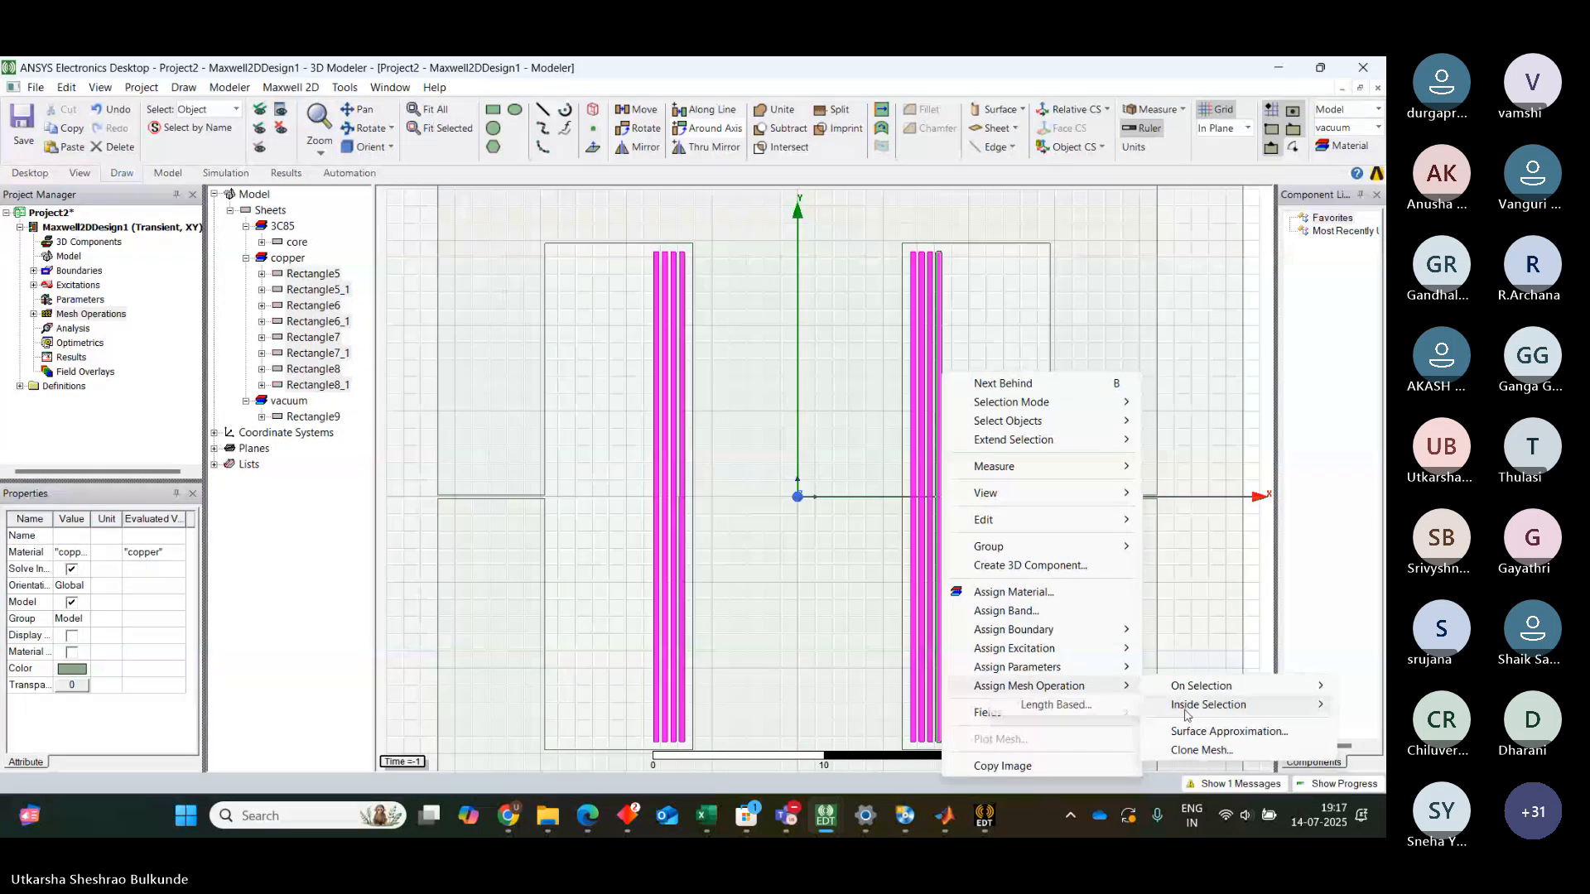
left_click(1088, 711)
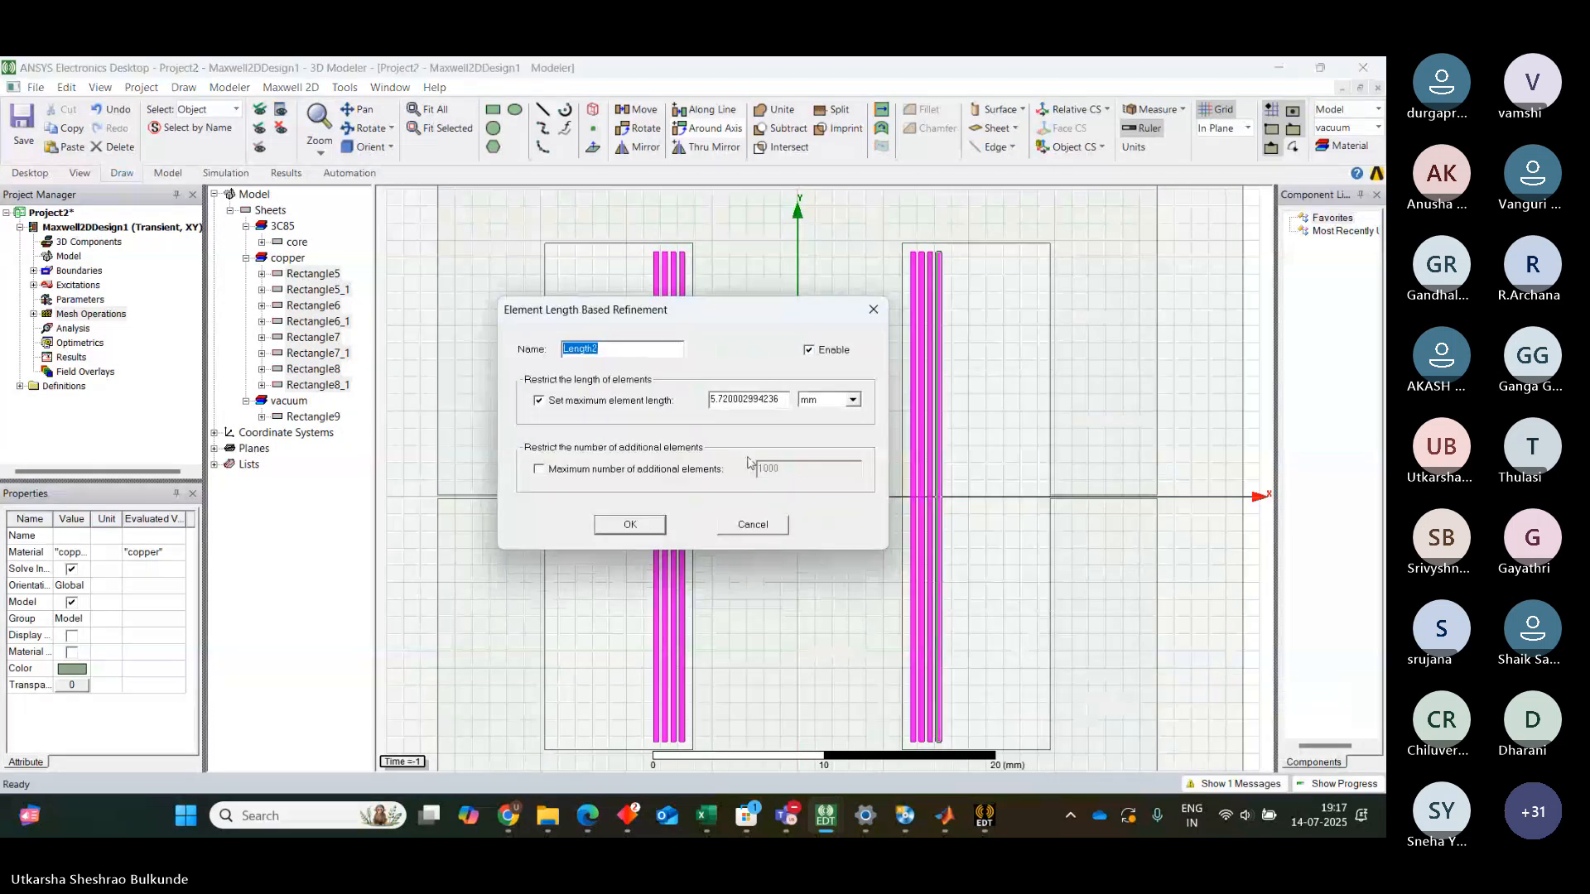
left_click(780, 406)
key("BackSpace")
key("BackSpace")
key("BackSpace")
key("BackSpace")
key("BackSpace")
key("BackSpace")
key("BackSpace")
key("BackSpace")
key("BackSpace")
key("BackSpace")
key("BackSpace")
key("BackSpace")
key("BackSpace")
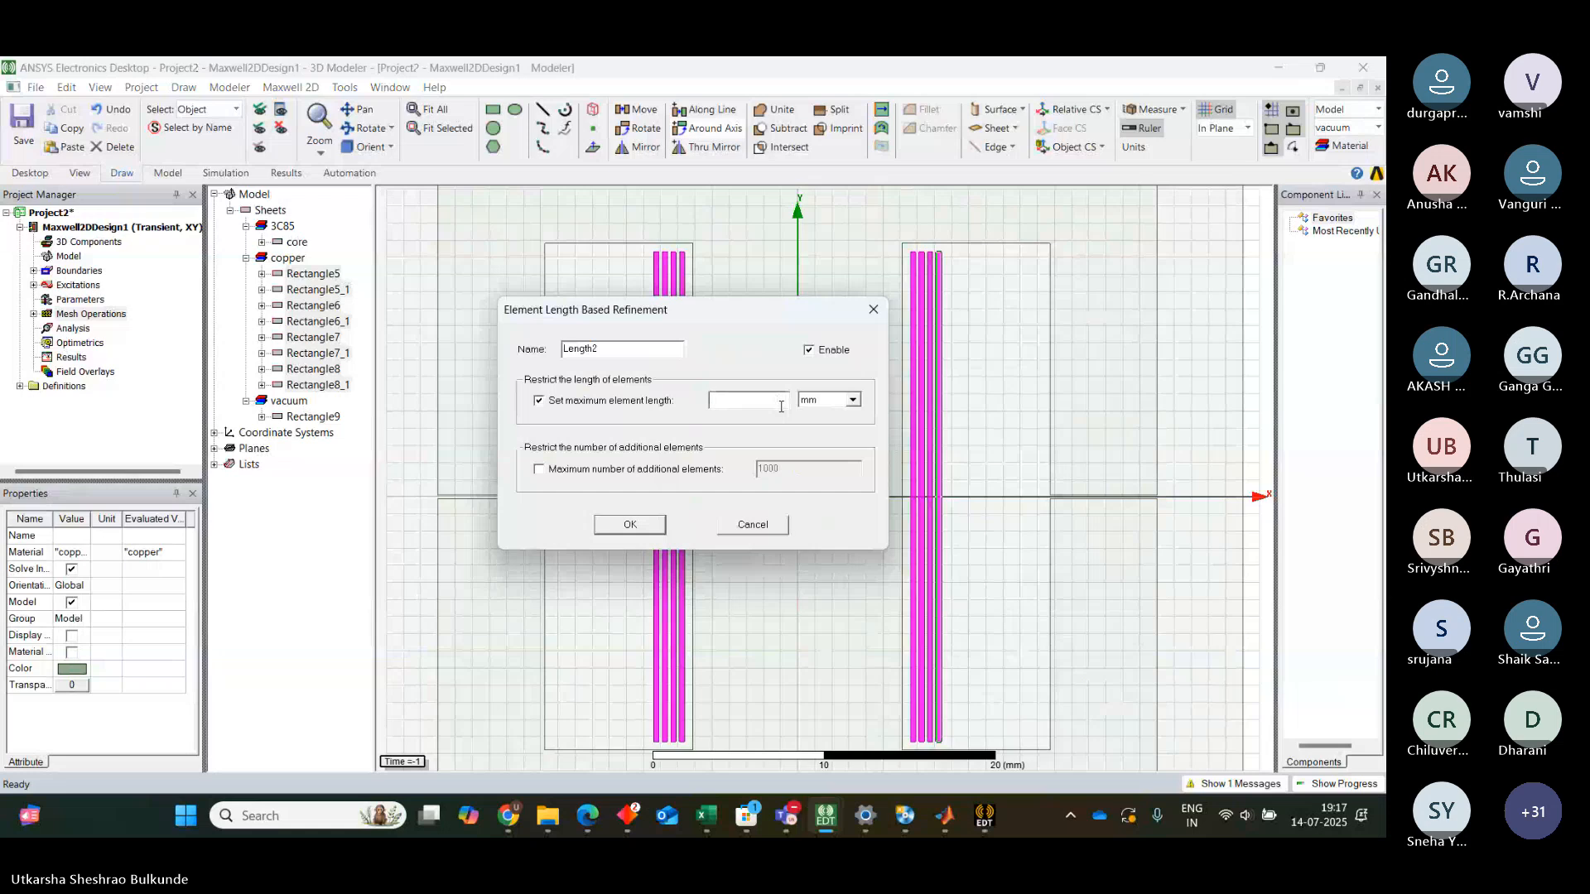
type("0.2")
left_click(649, 523)
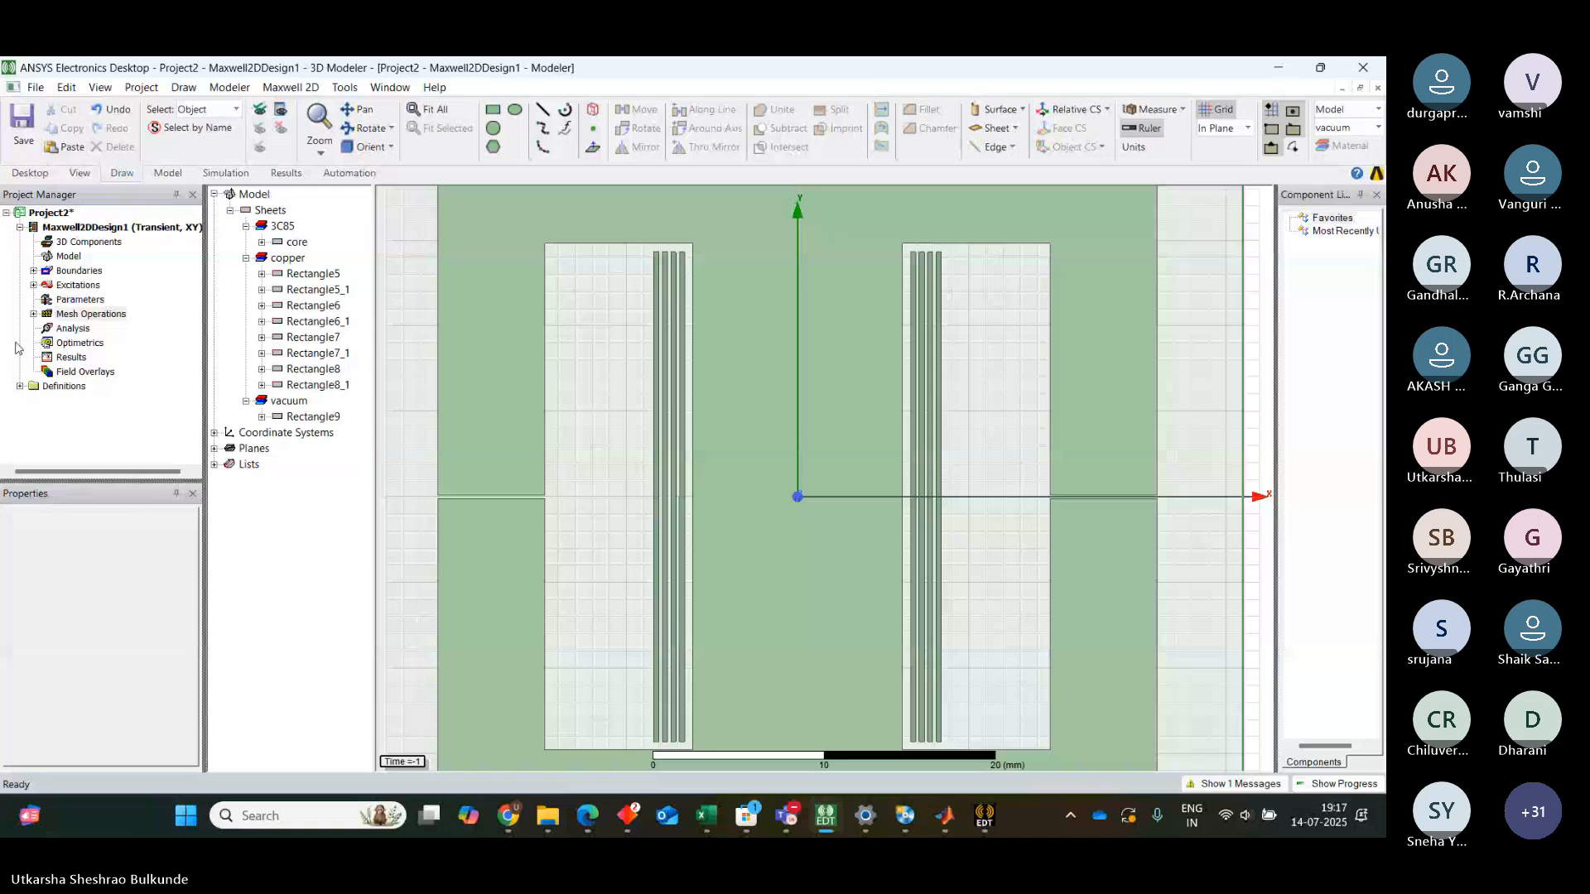
Rename the core's mesh operation Length1 to core
left_click(34, 316)
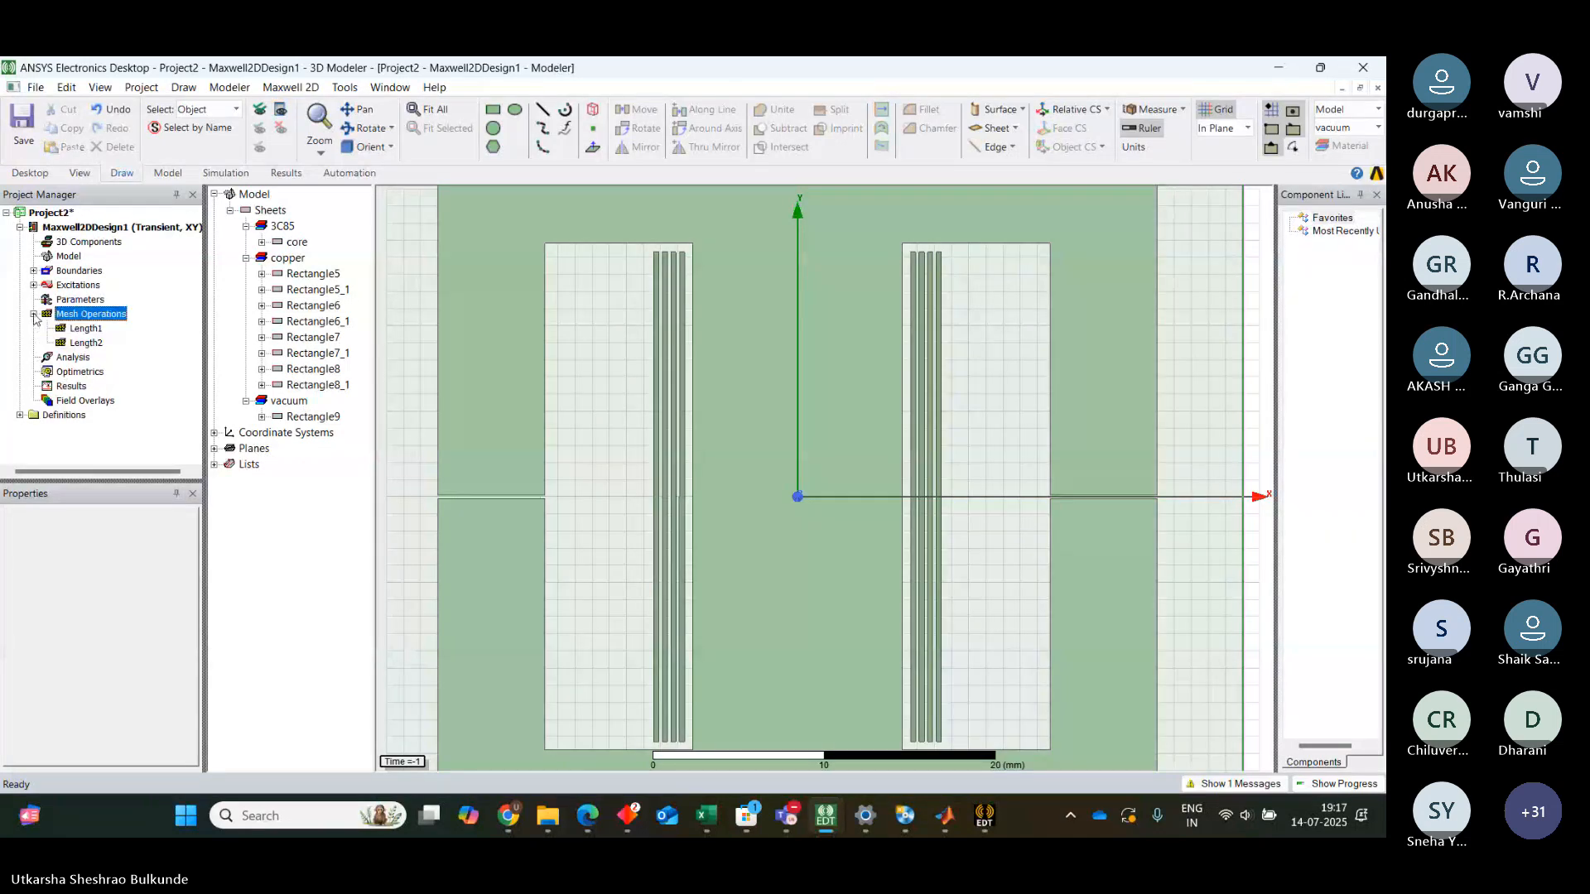
left_click(86, 330)
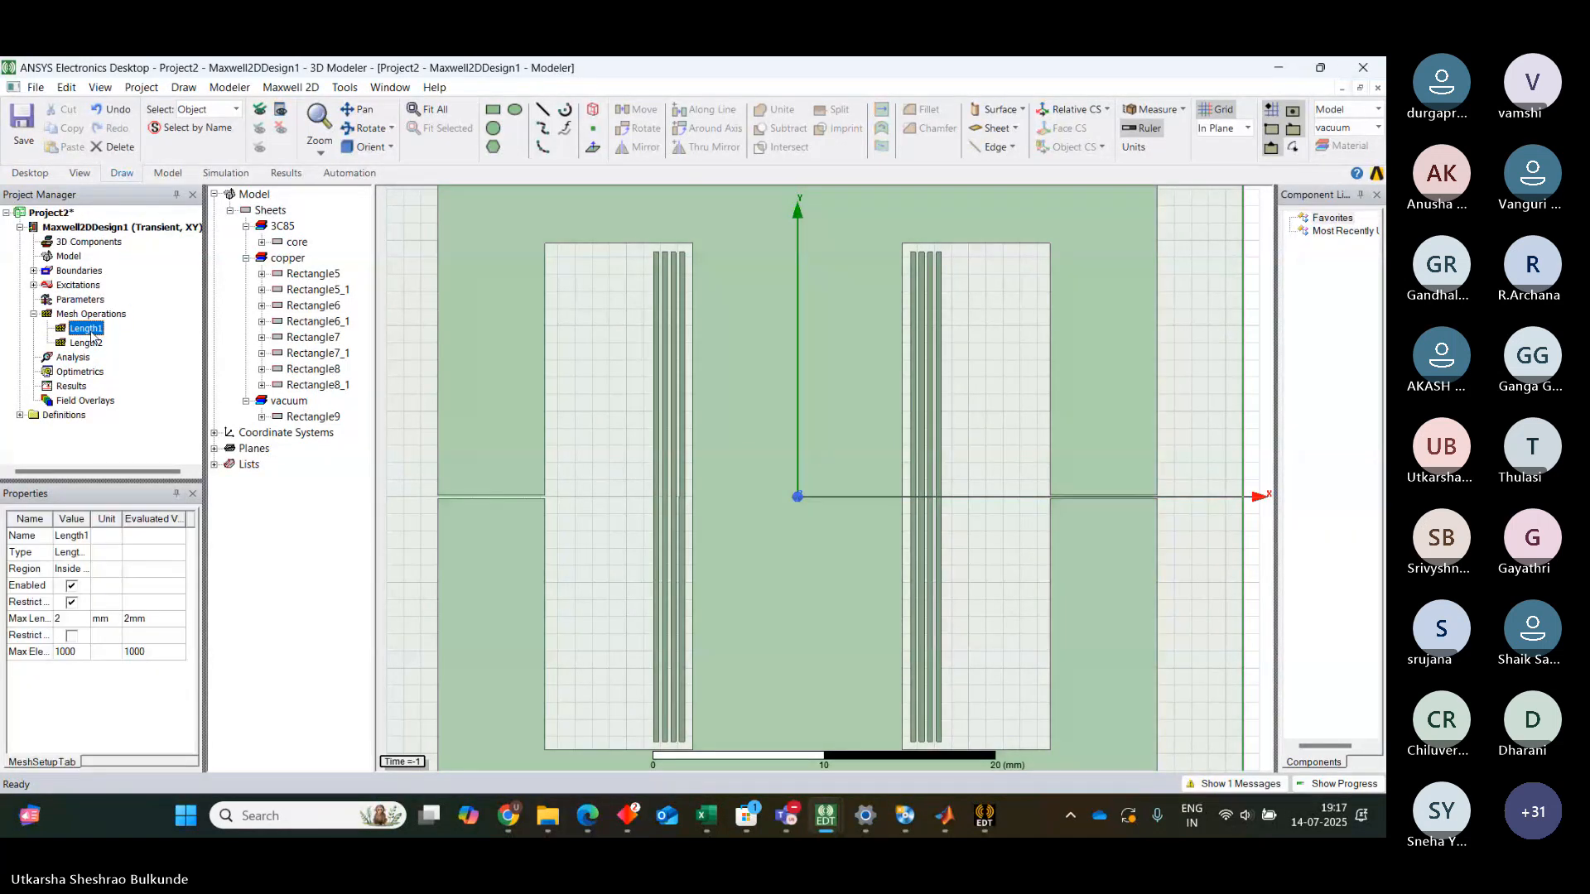
double_click(87, 330)
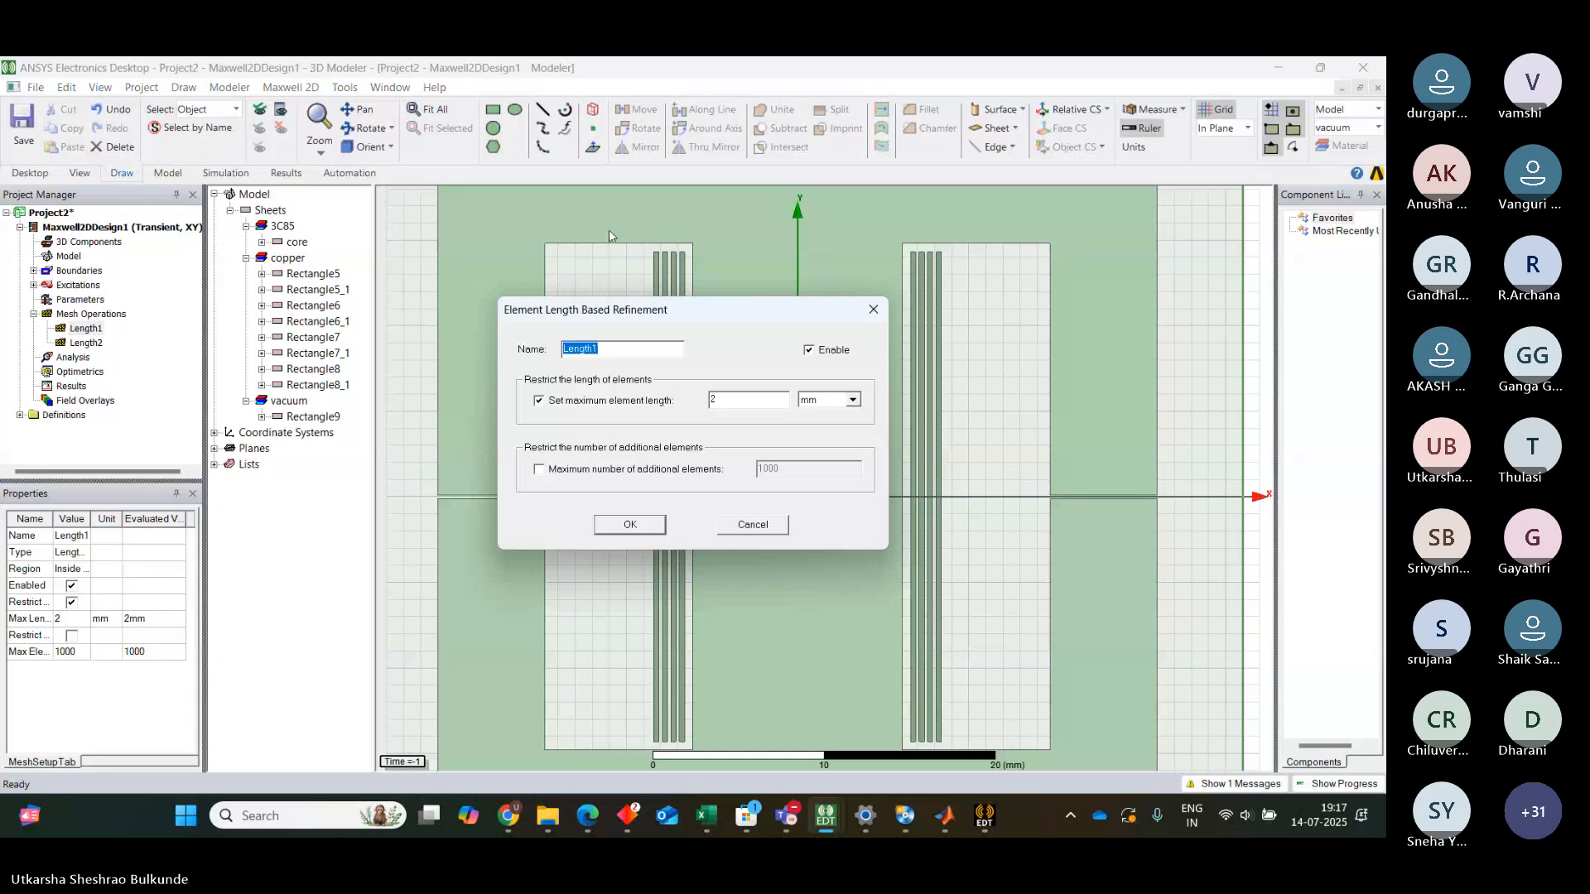
type("core")
left_click(636, 526)
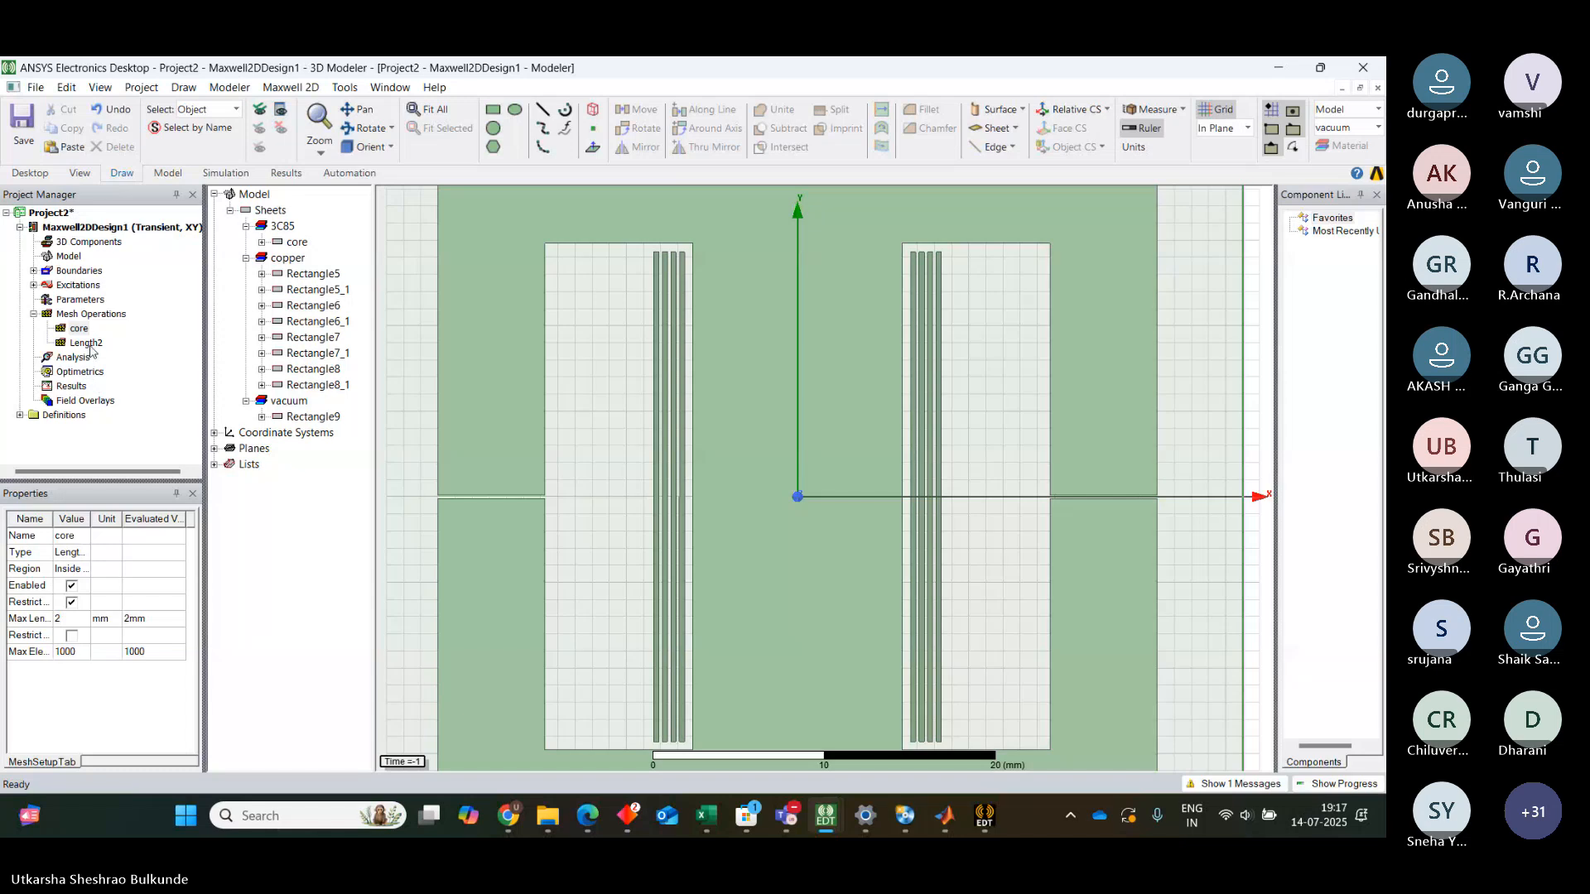
Rename the Length2 mesh operation to windings
double_click(87, 345)
type("windin")
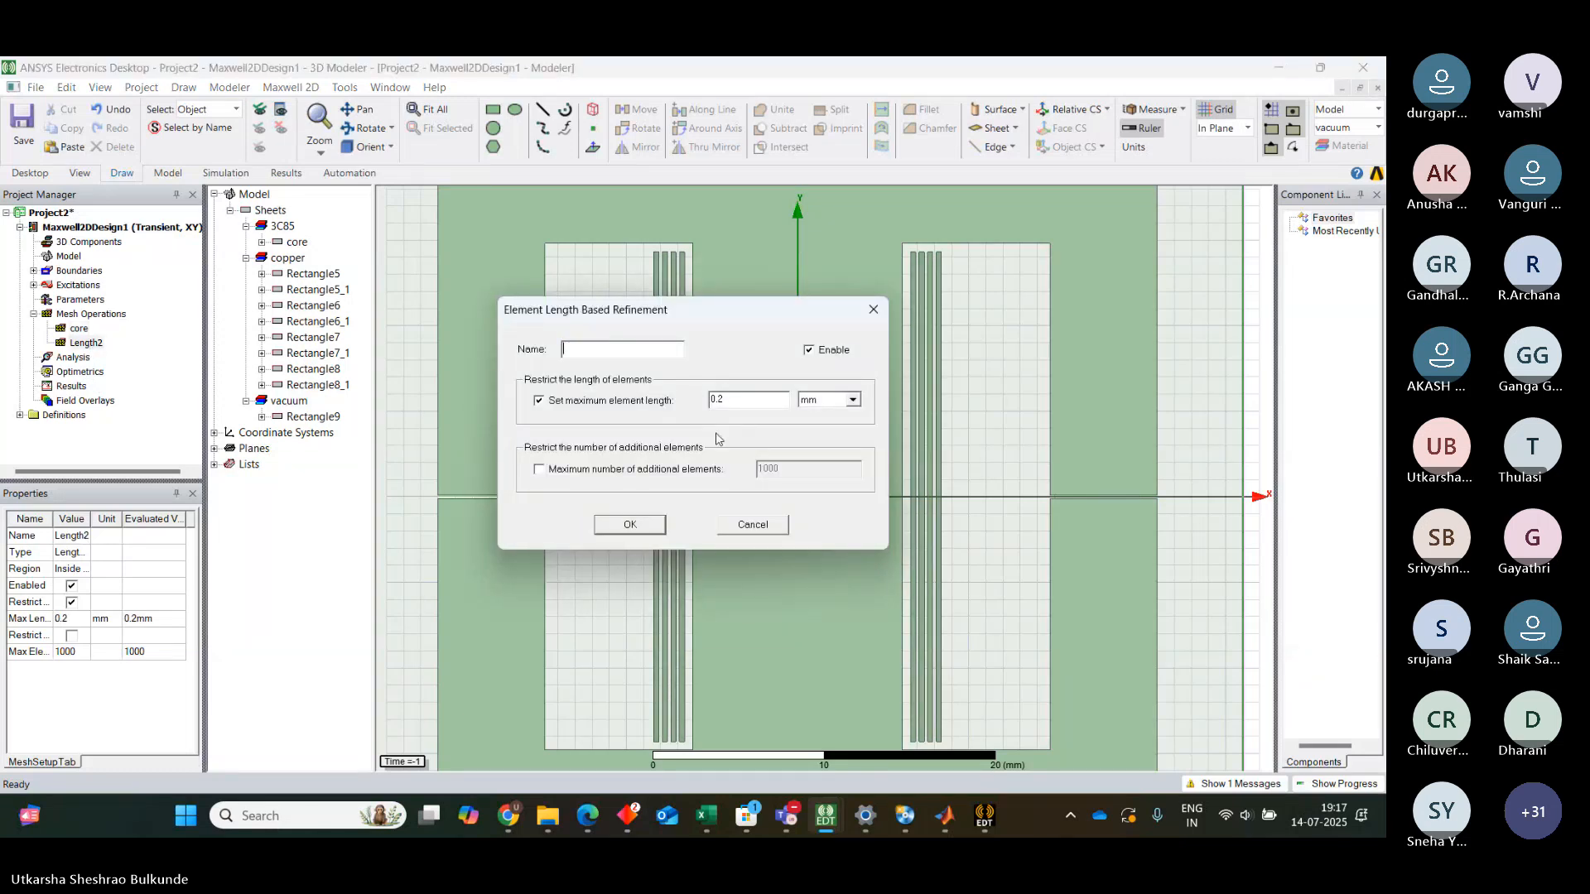
type("gd")
left_click(647, 526)
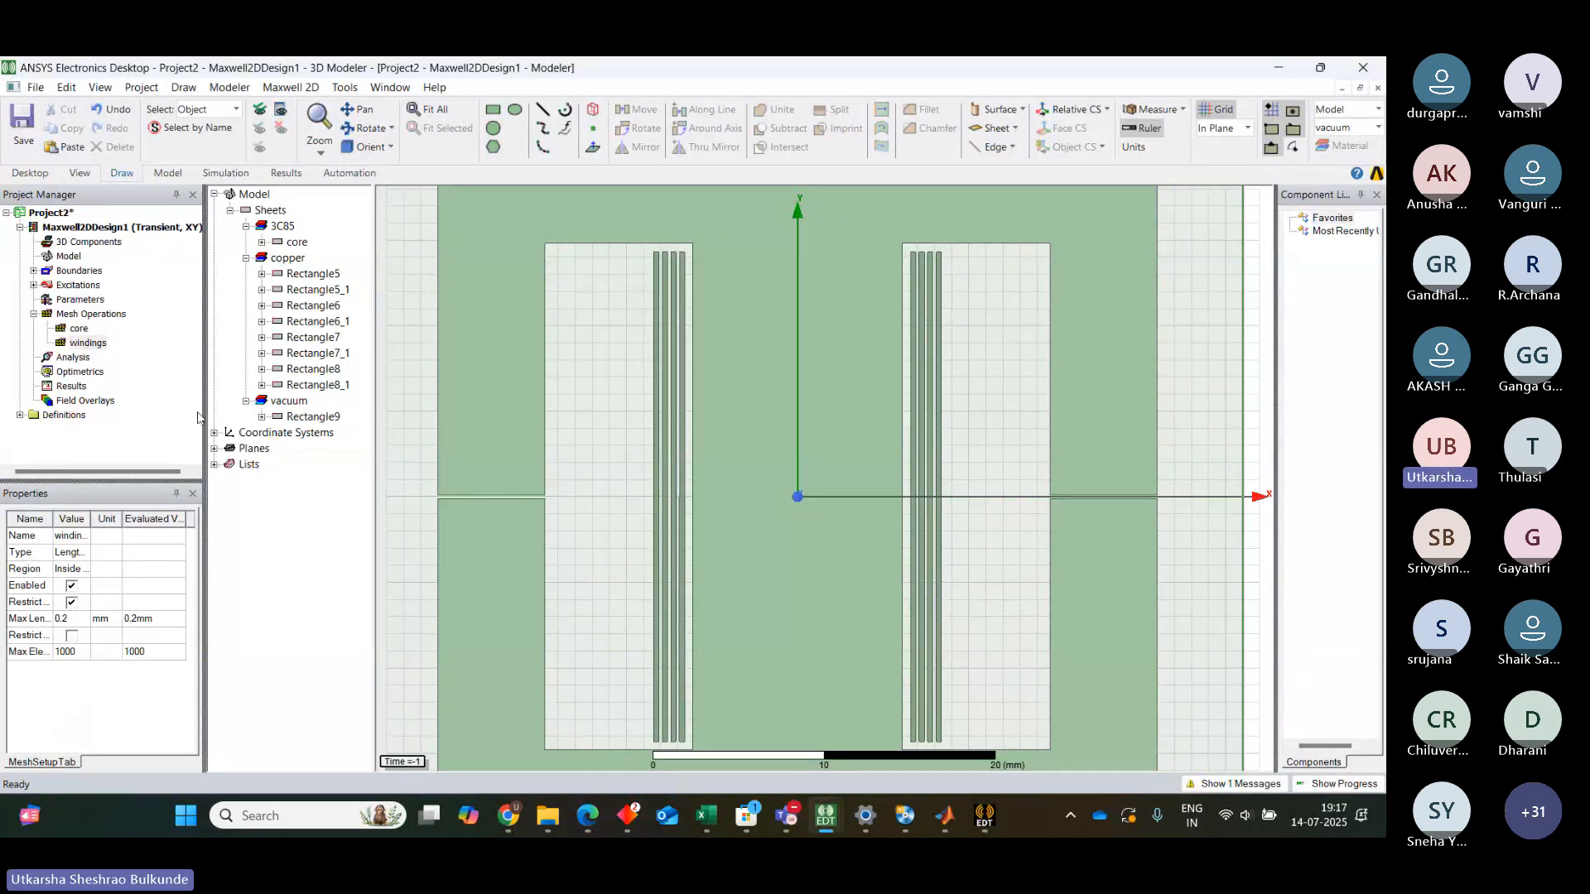
Add a solution setup to the analysis and set its stop time to 300 us
left_click(73, 362)
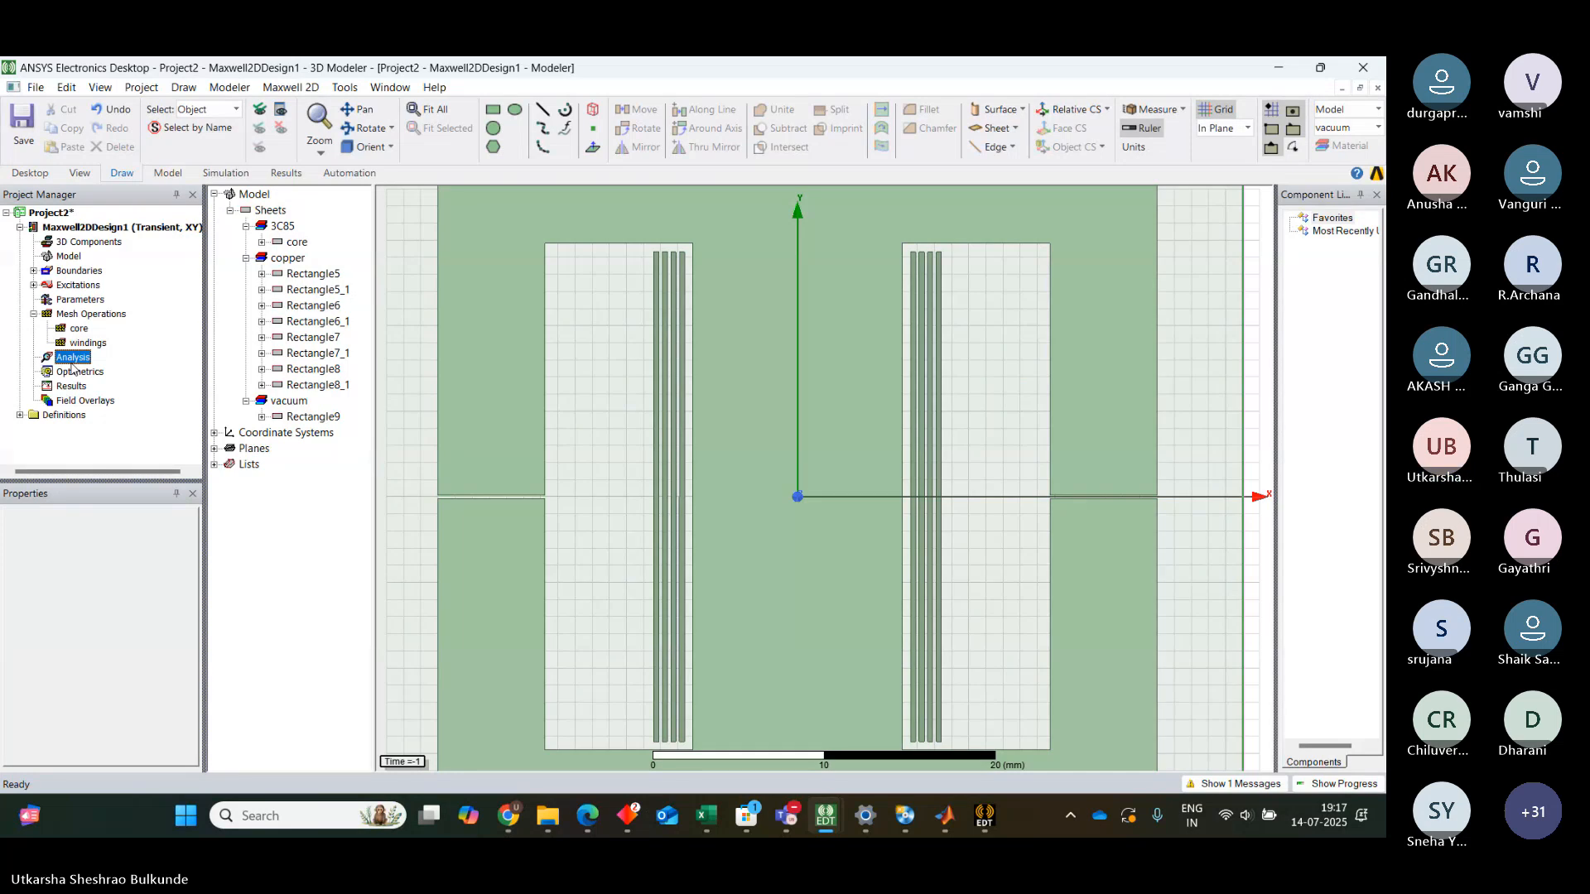
right_click(72, 364)
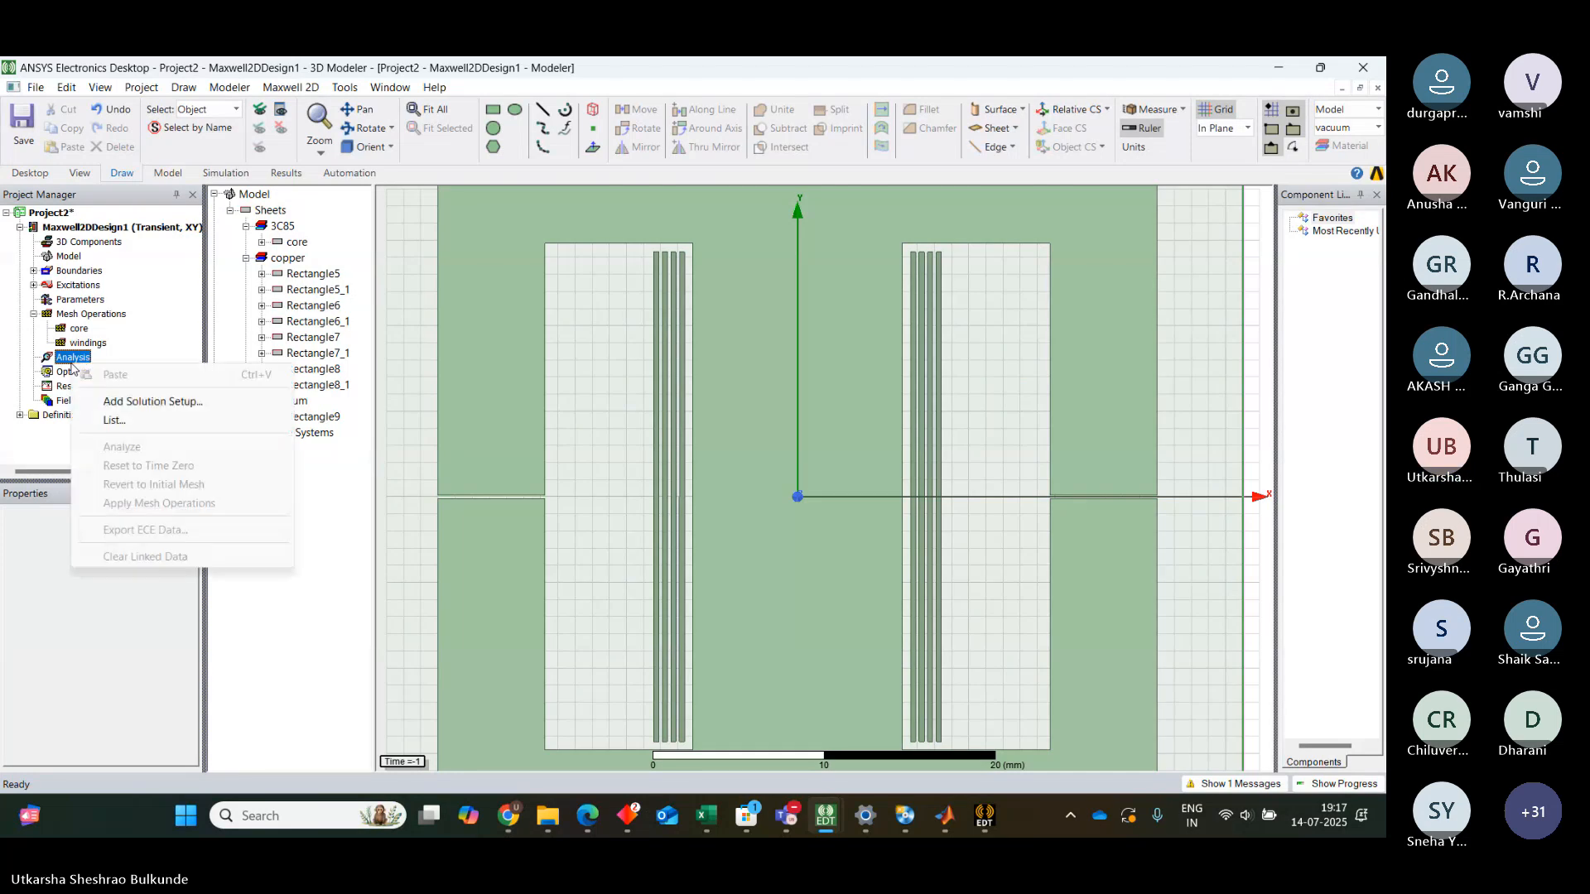
left_click(130, 403)
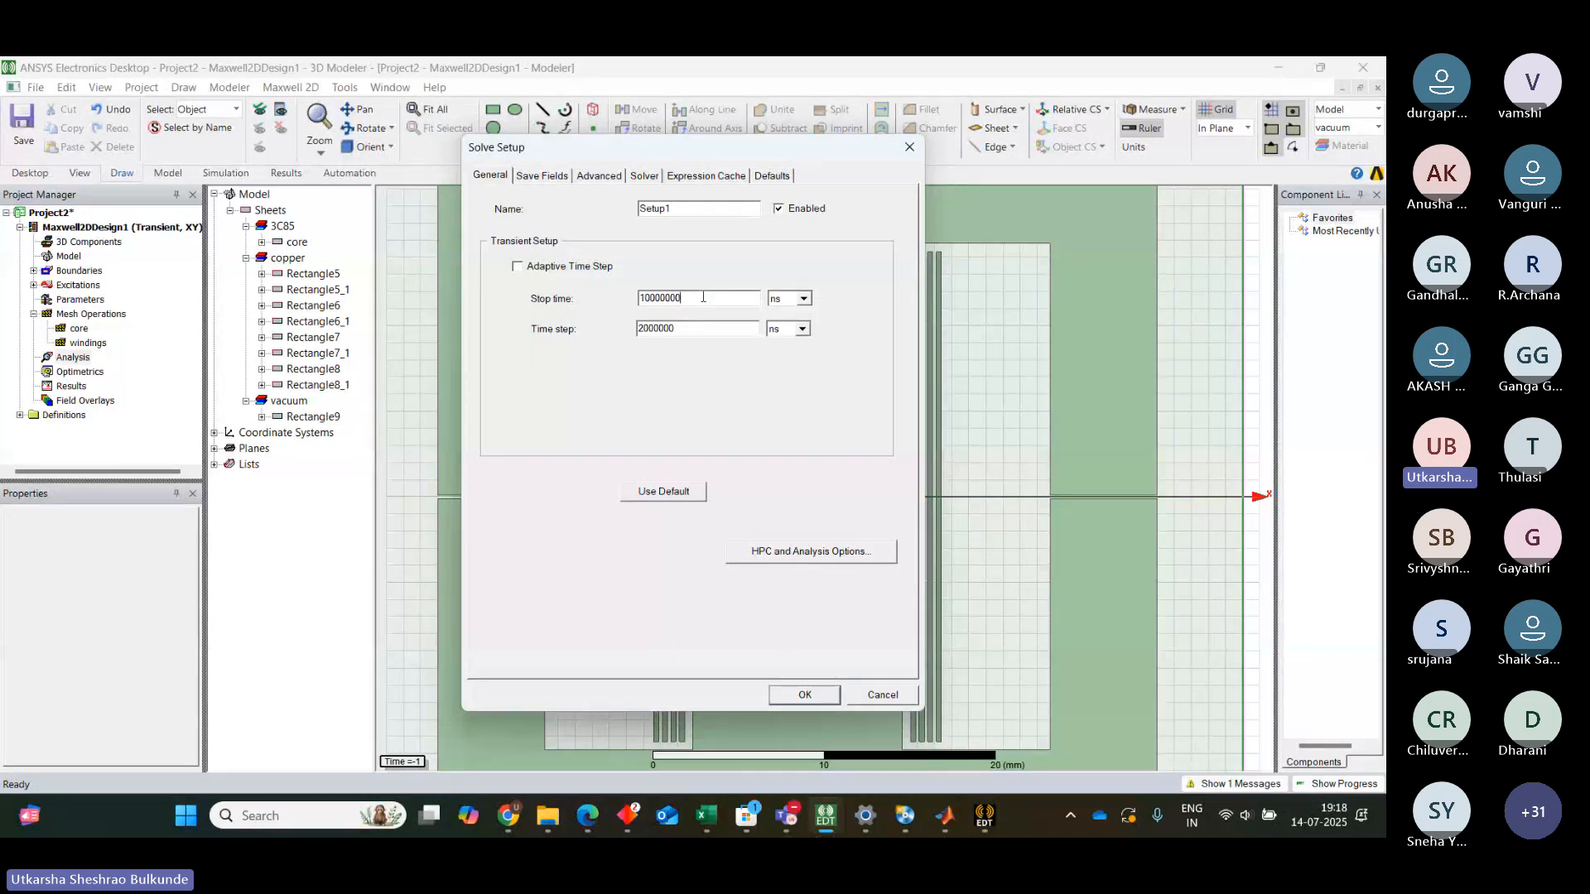
key("BackSpace")
key("BackSpace")
key("BackSpace")
key("BackSpace")
key("BackSpace")
key("BackSpace")
key("BackSpace")
key("BackSpace")
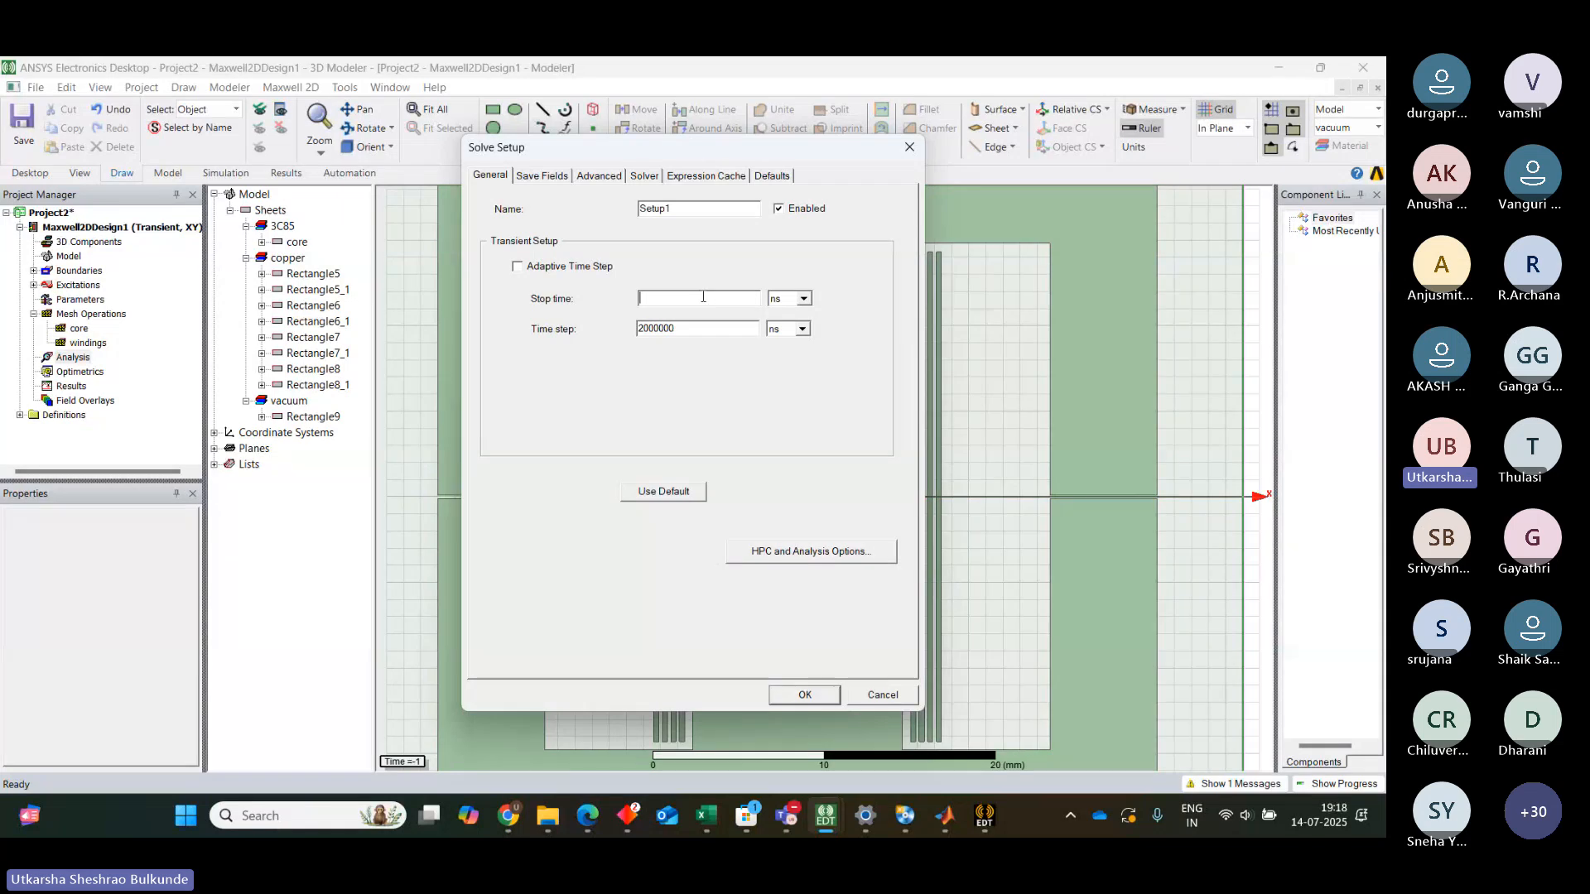
type("300")
left_click(803, 299)
left_click(794, 325)
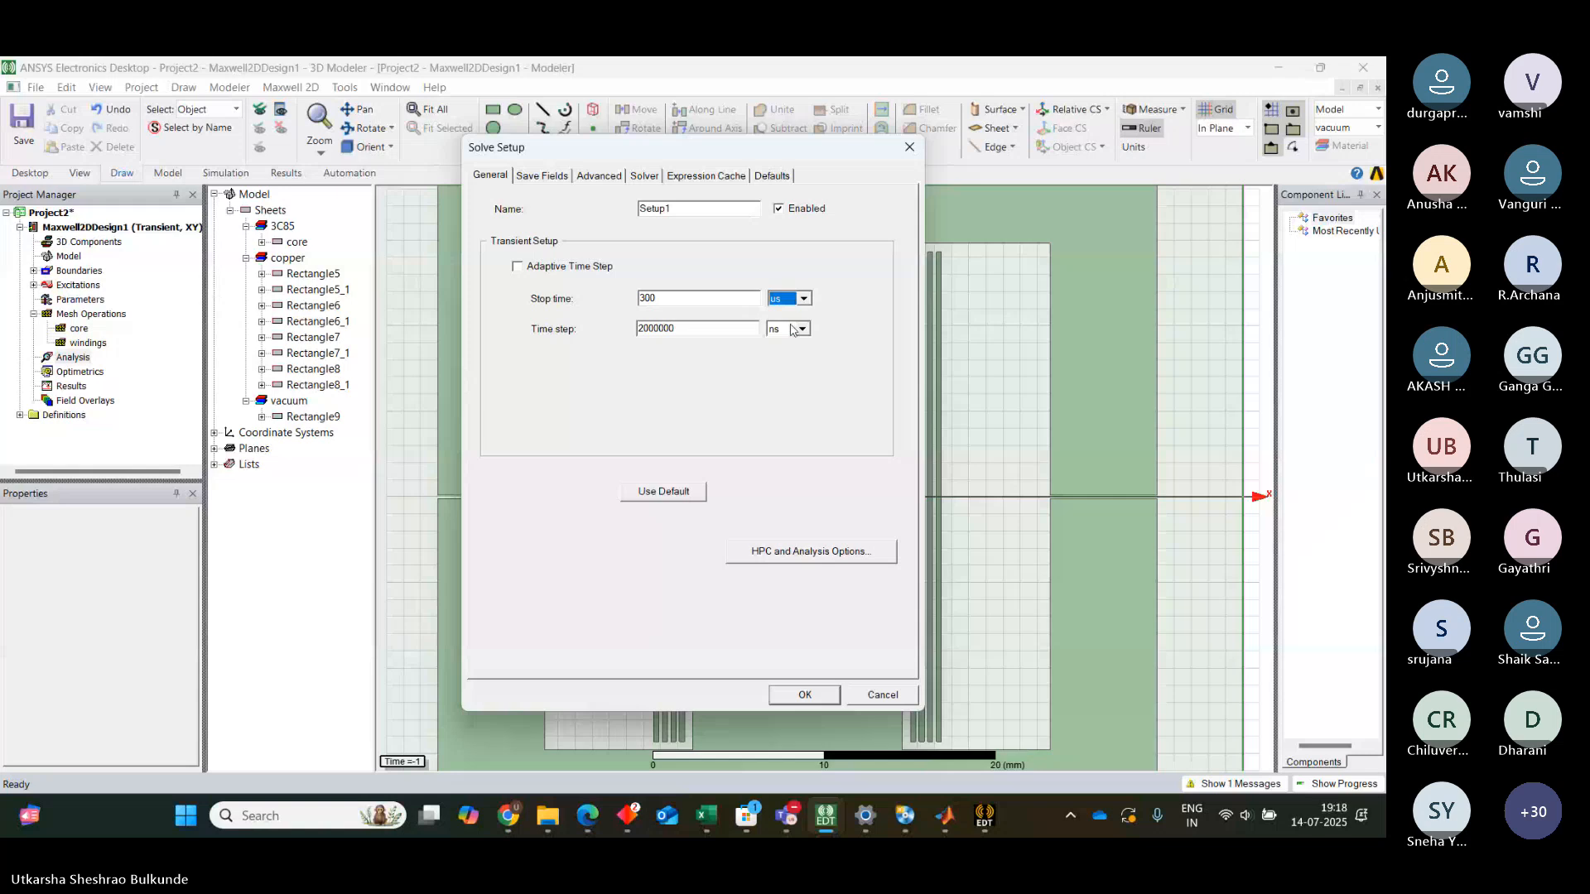
Set the solution setup's time step to 2 us
left_click(700, 333)
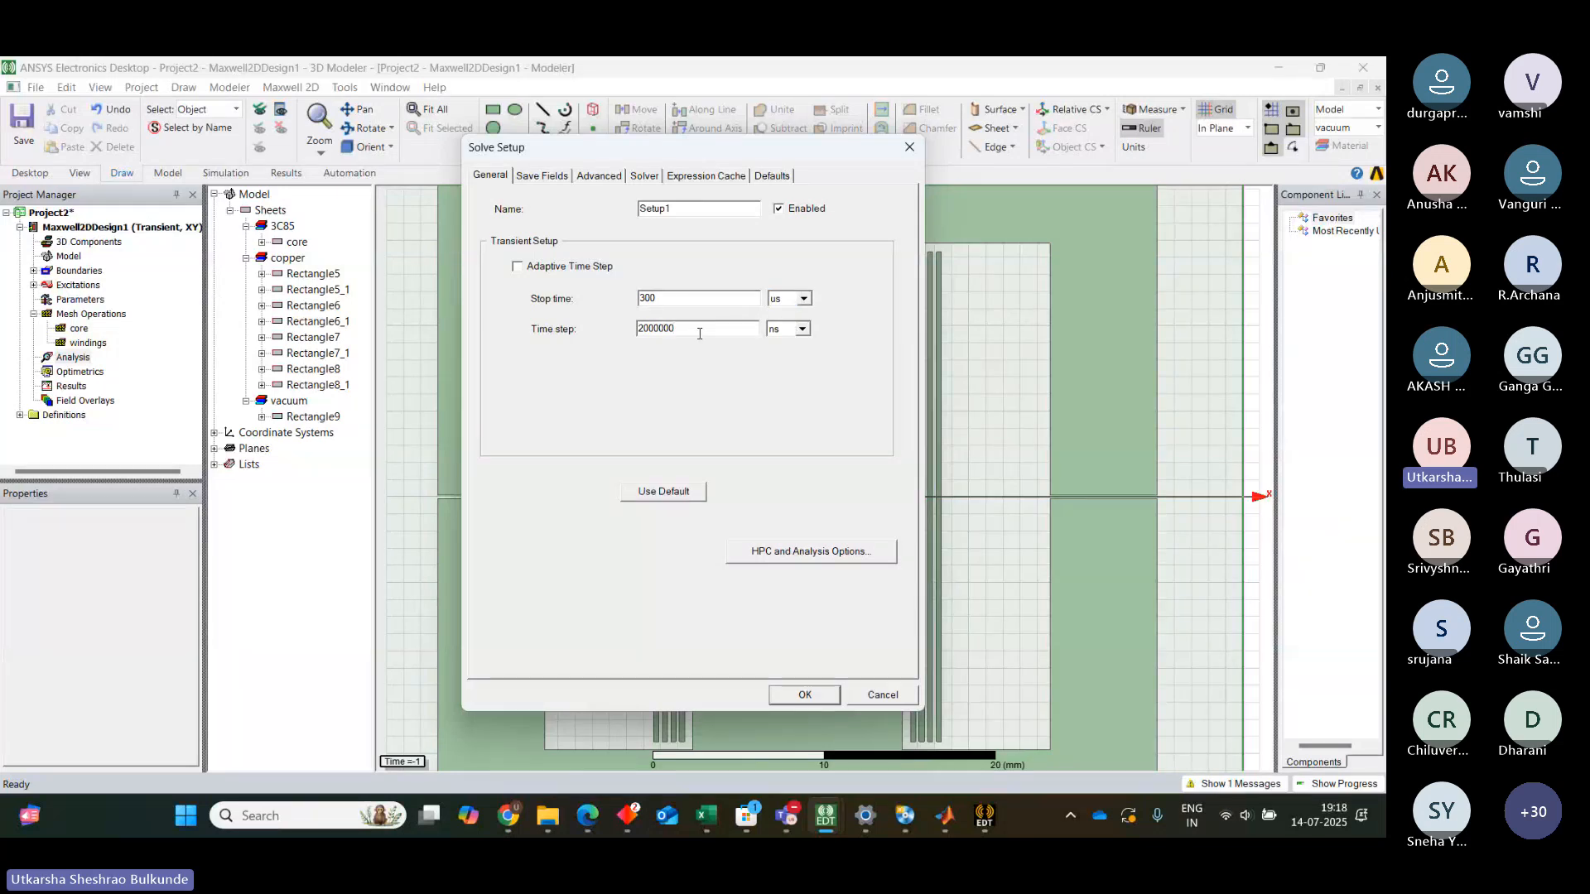
key("BackSpace")
key("BackSpace")
key("BackSpace")
key("BackSpace")
key("BackSpace")
key("BackSpace")
left_click(802, 330)
left_click(788, 361)
Set the field-saving linear sweep to start at 0 us and stop at 300 us
left_click(542, 175)
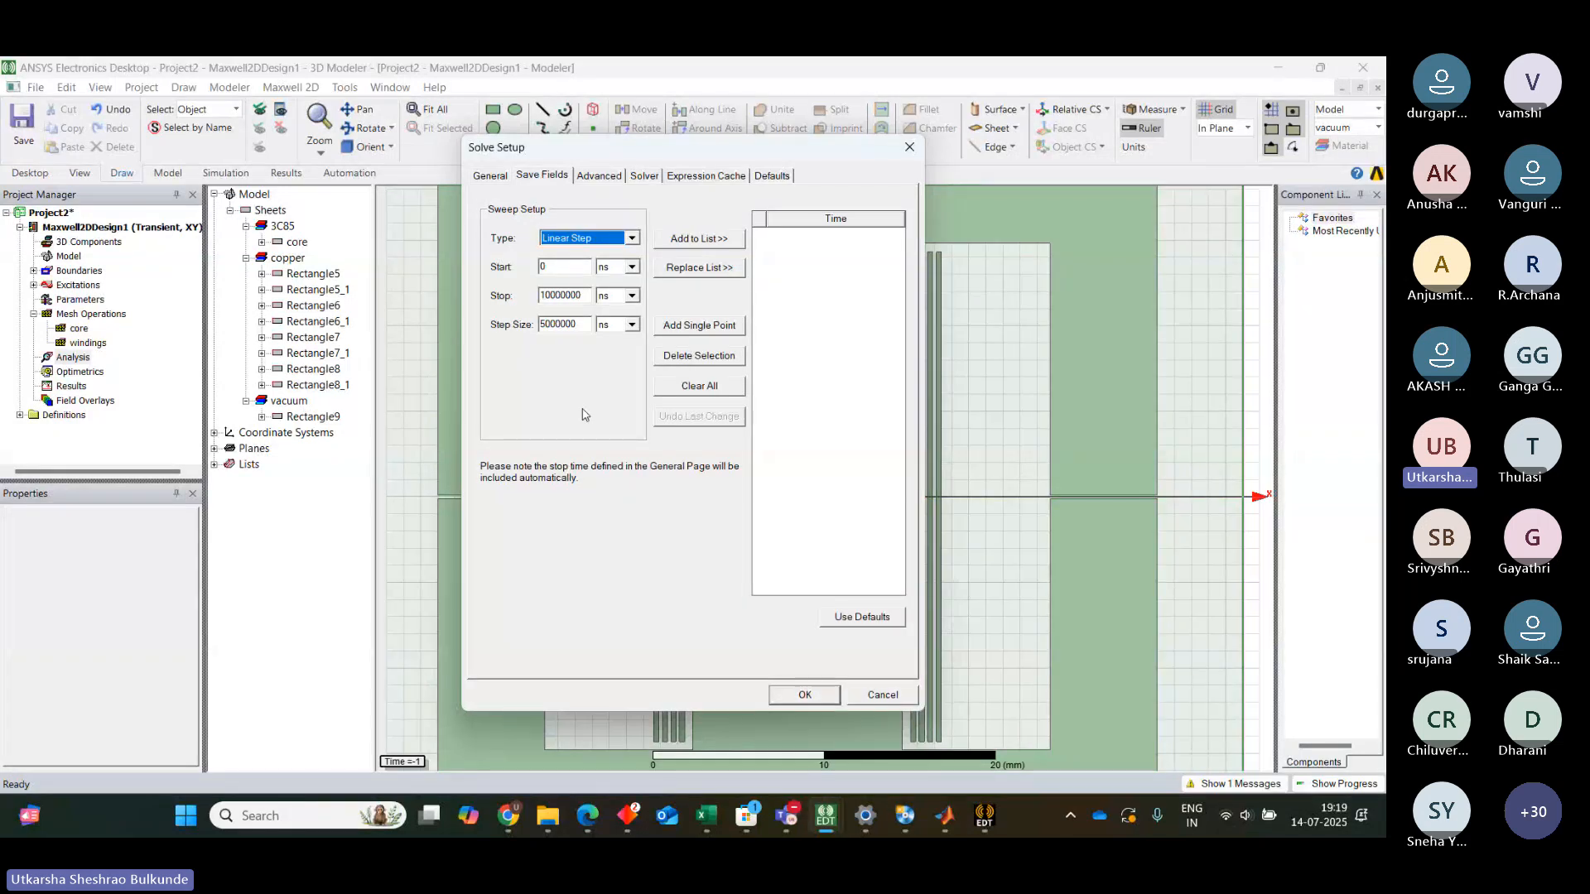
left_click(582, 295)
key("BackSpace")
key("BackSpace")
key("BackSpace")
key("BackSpace")
key("BackSpace")
key("BackSpace")
key("BackSpace")
key("BackSpace")
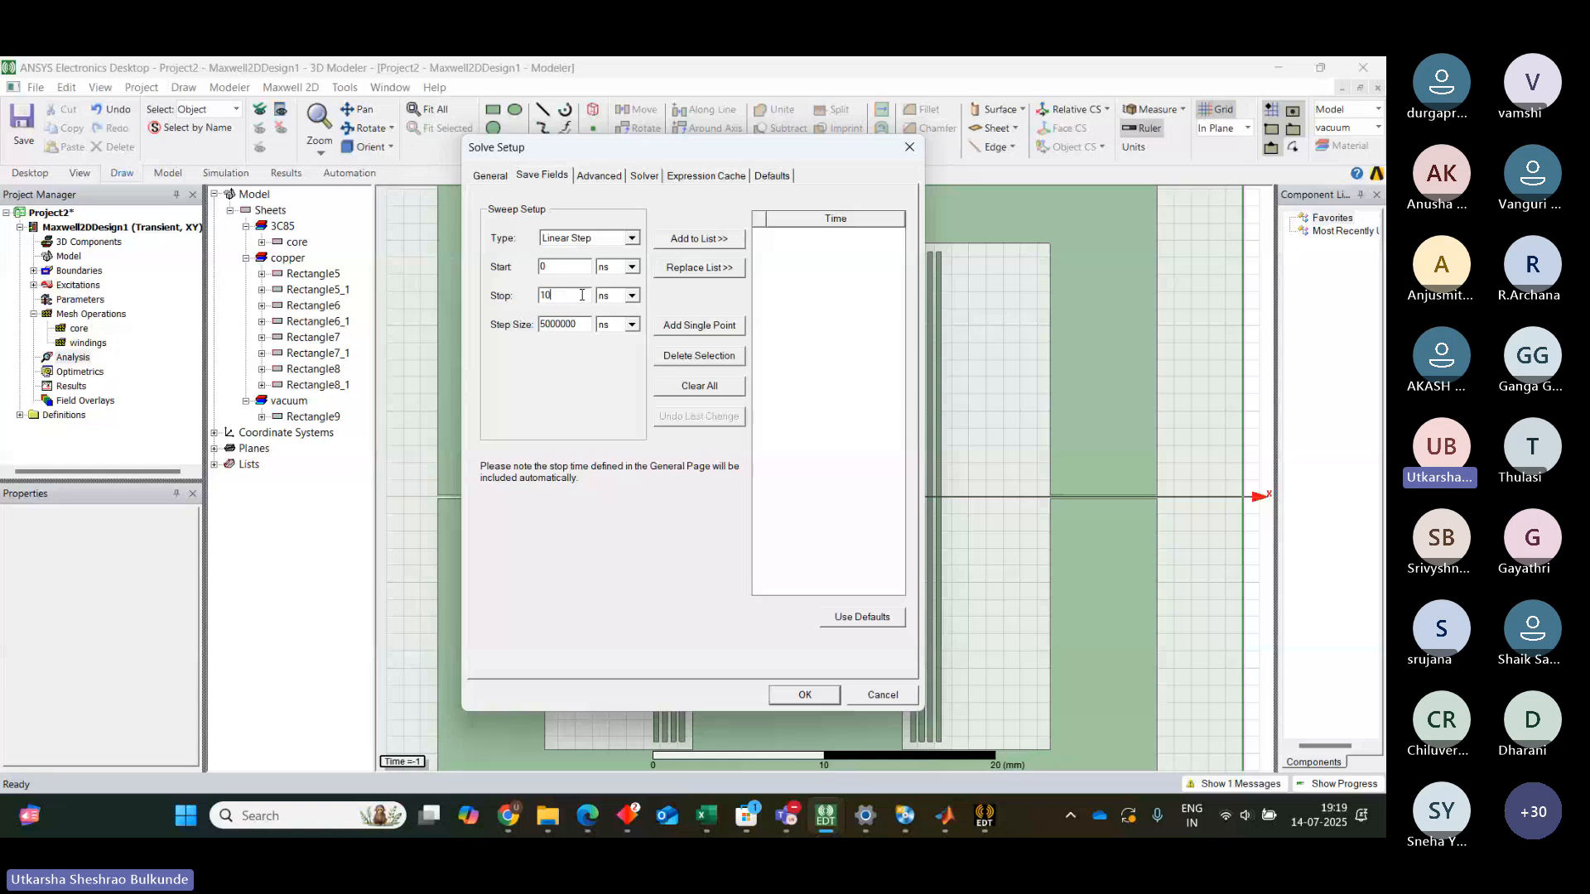
type("300")
left_click(632, 267)
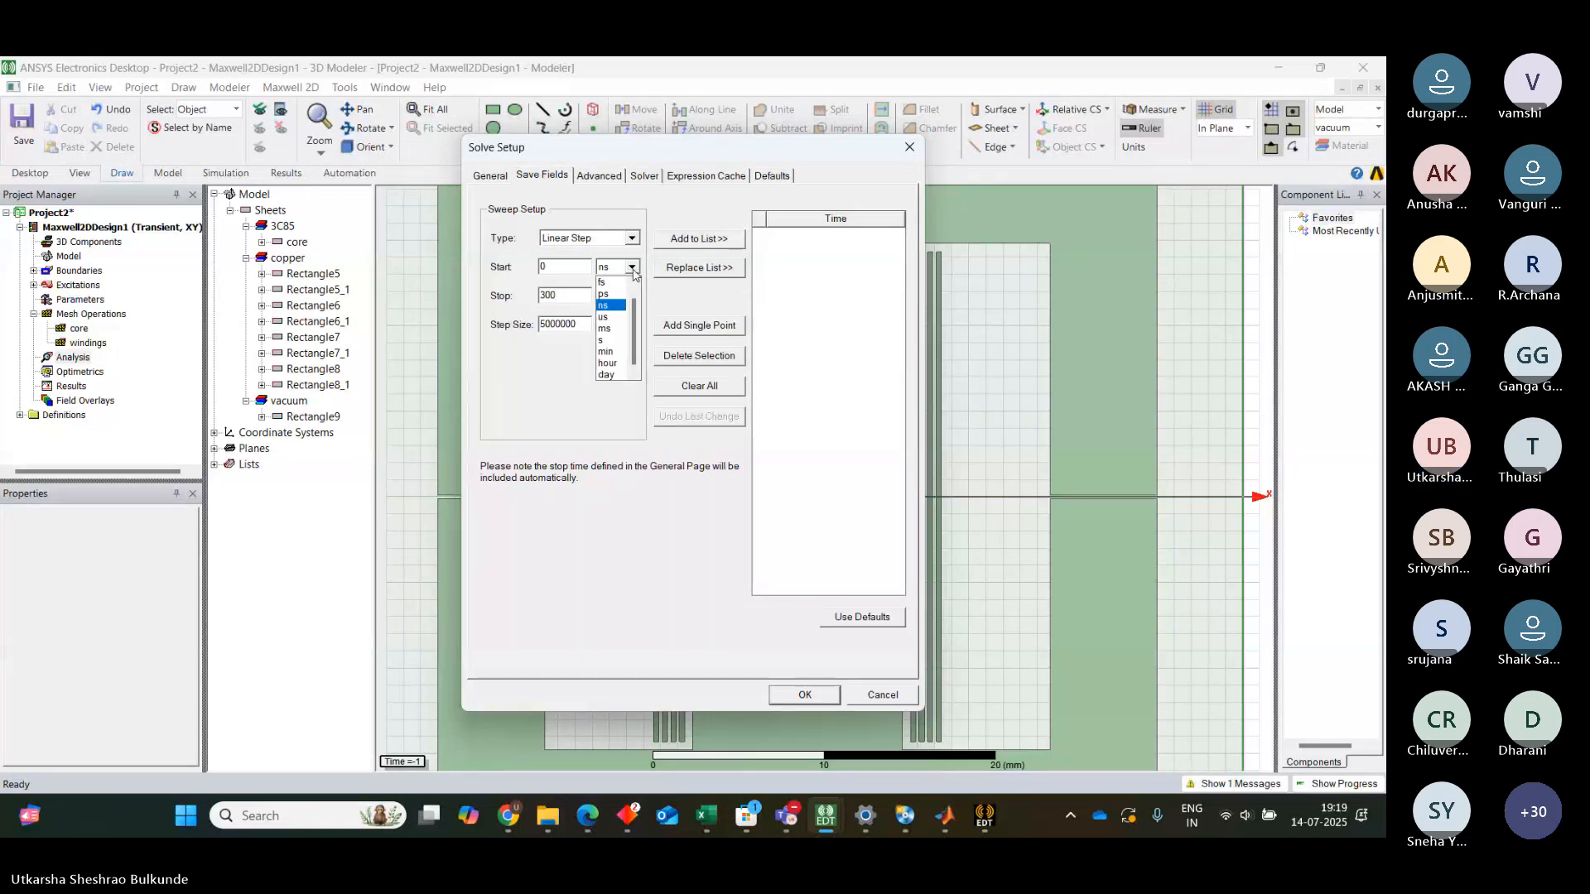
left_click(604, 316)
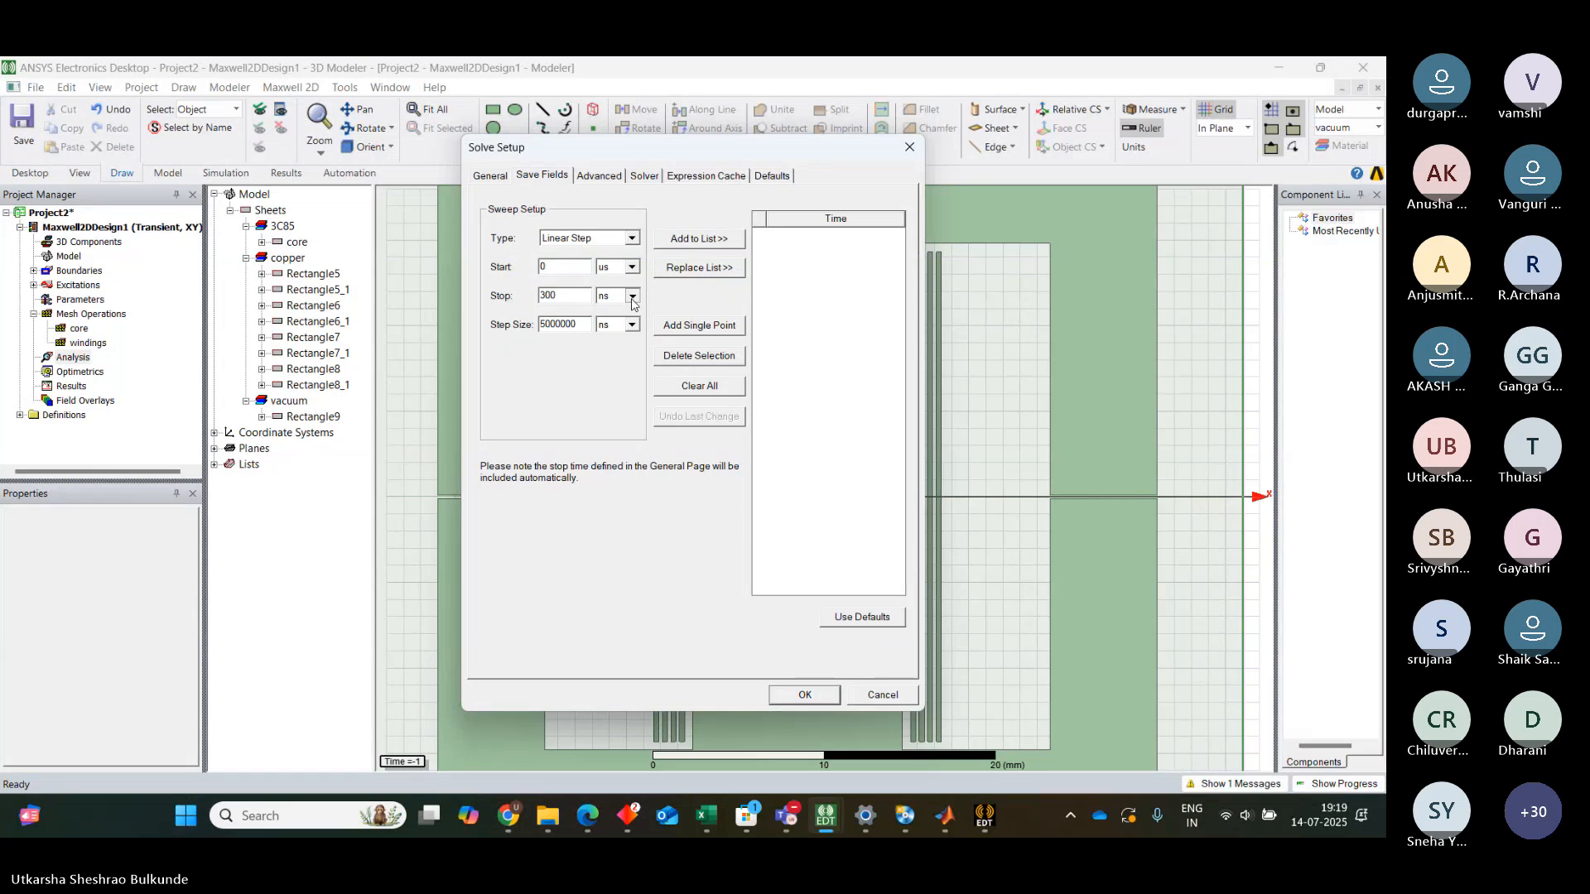
left_click(633, 296)
left_click(621, 346)
Set the field-saving step size to 1 us, add the sweep times to the list, and confirm the solution setup
key("BackSpace")
key("BackSpace")
key("BackSpace")
key("BackSpace")
key("BackSpace")
key("BackSpace")
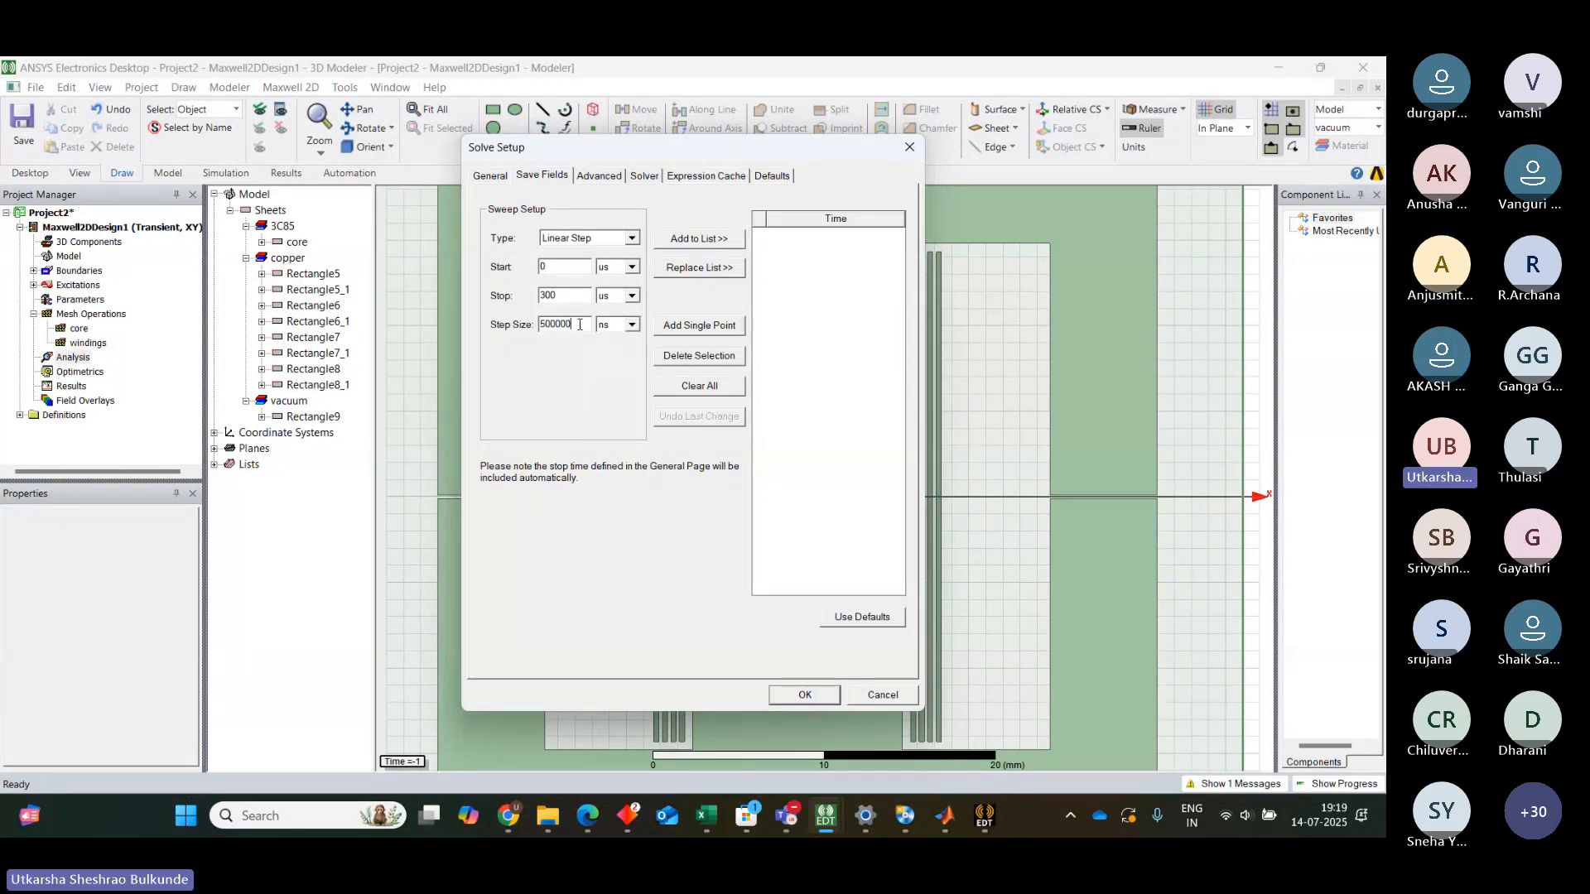
key("BackSpace")
type("1")
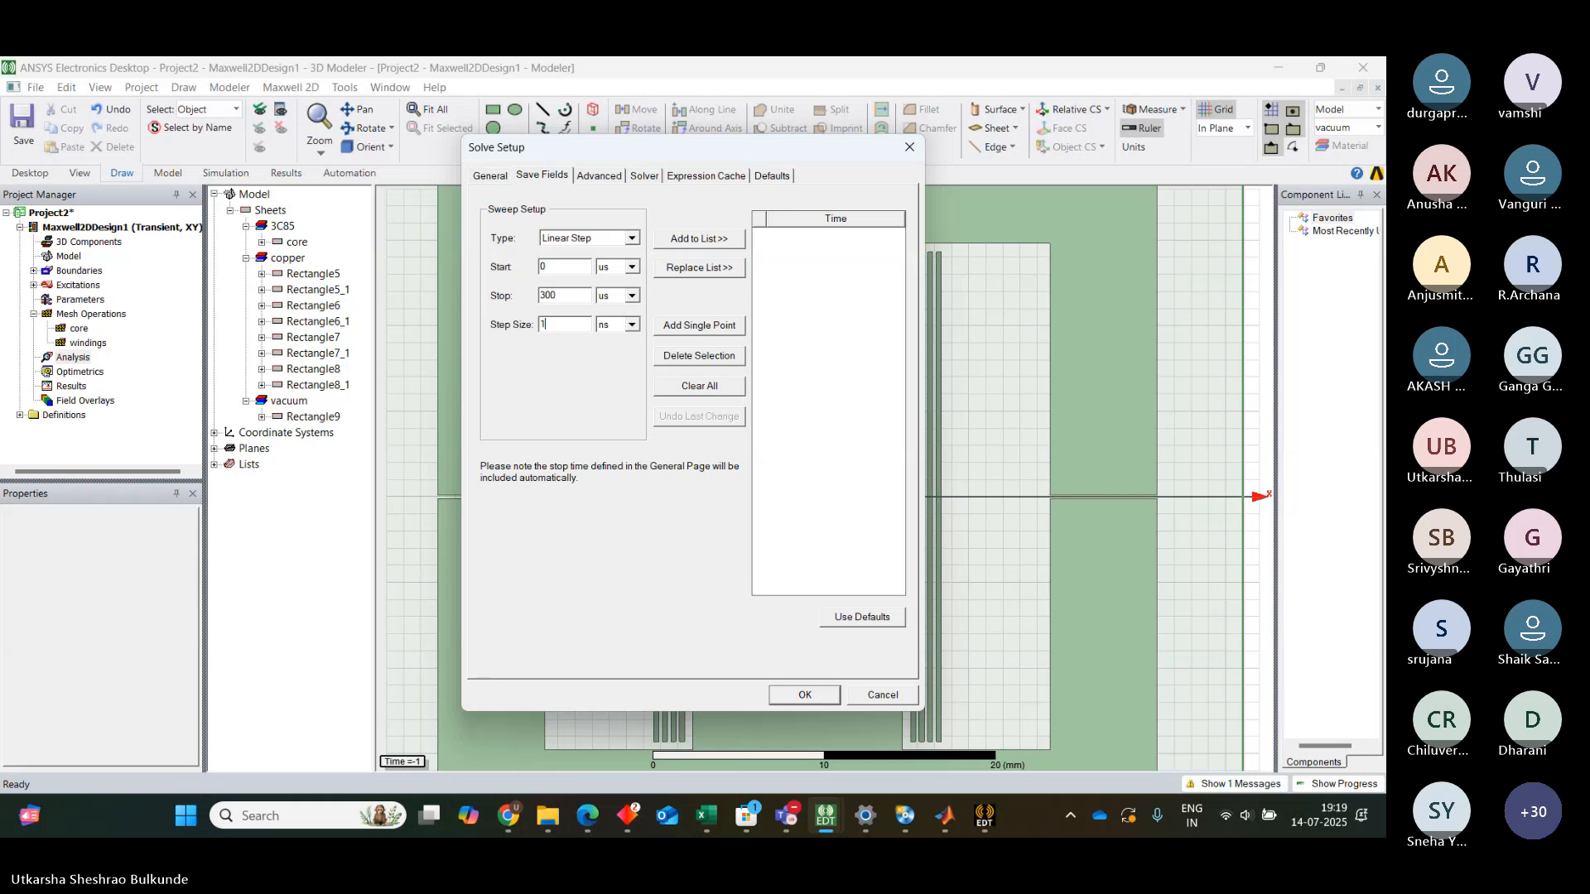
left_click(631, 325)
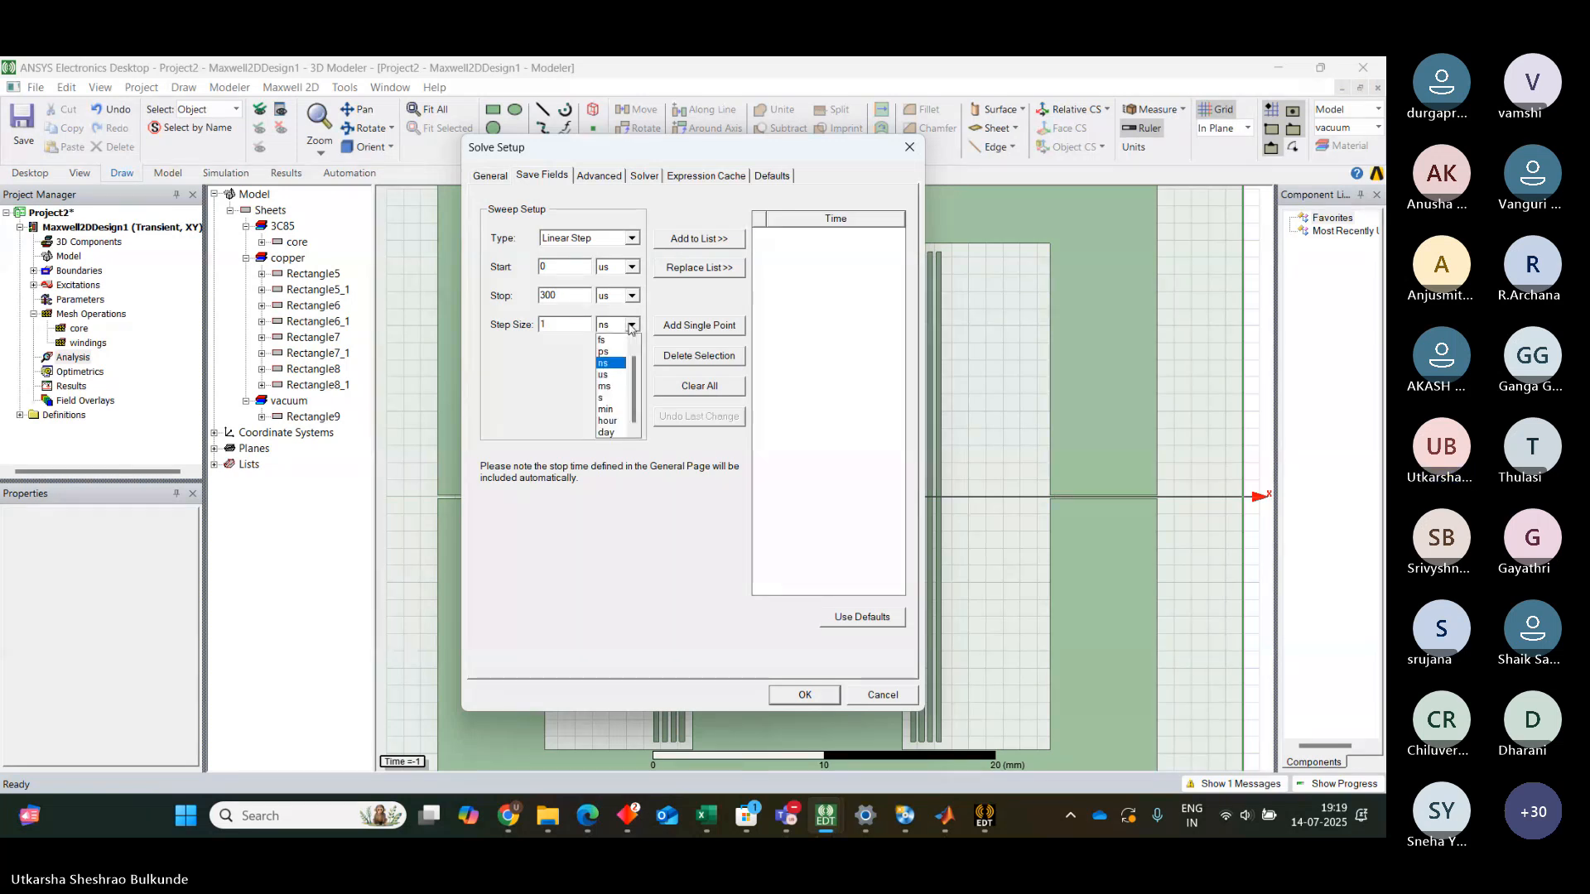
left_click(609, 374)
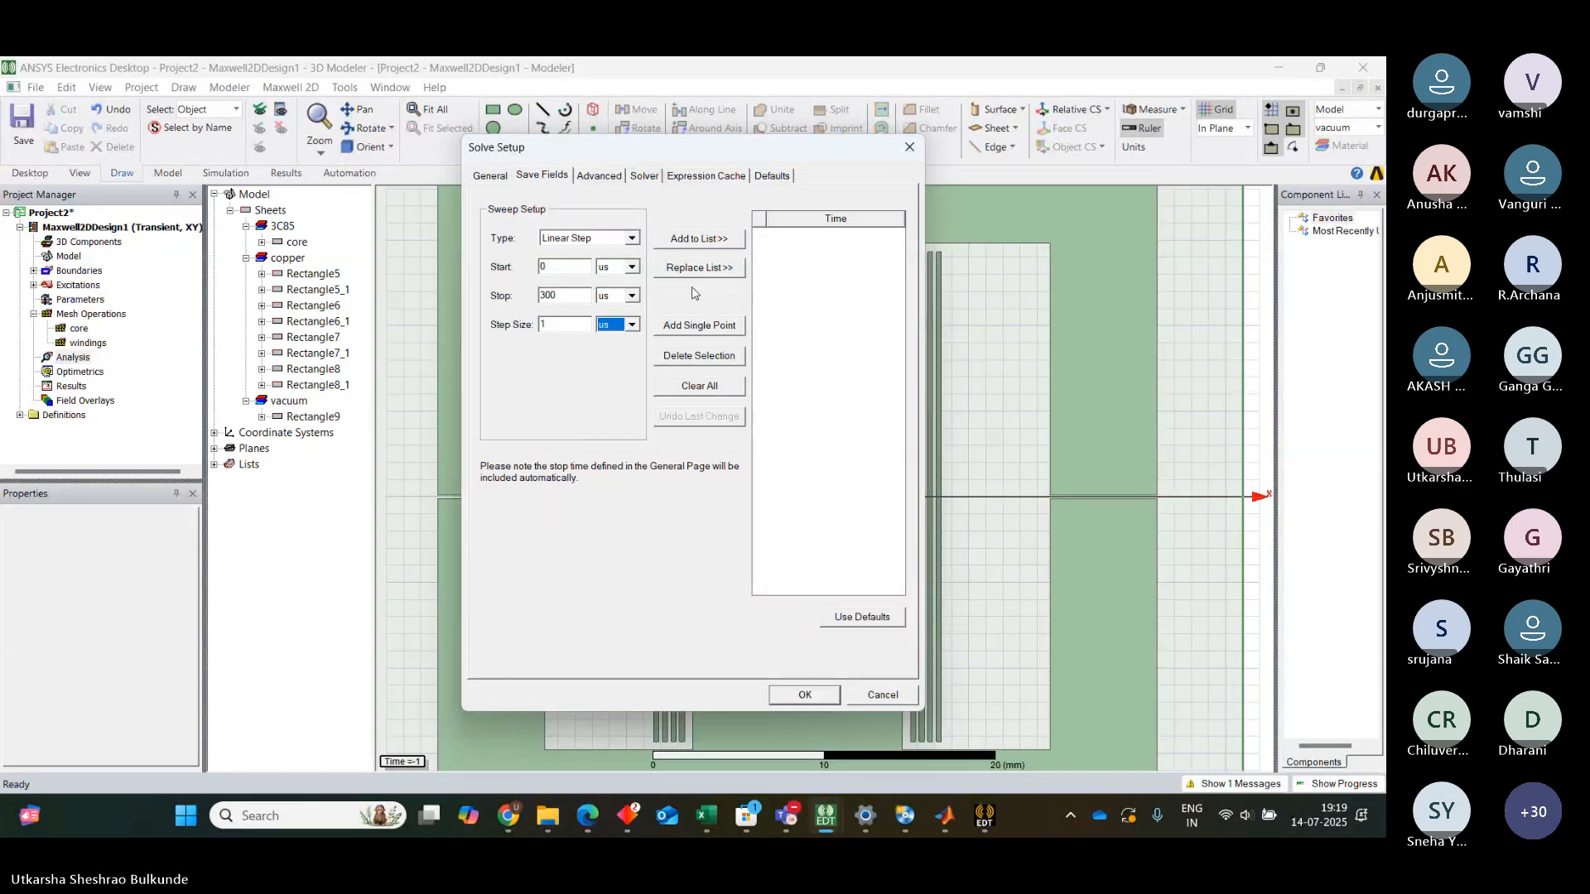
left_click(712, 240)
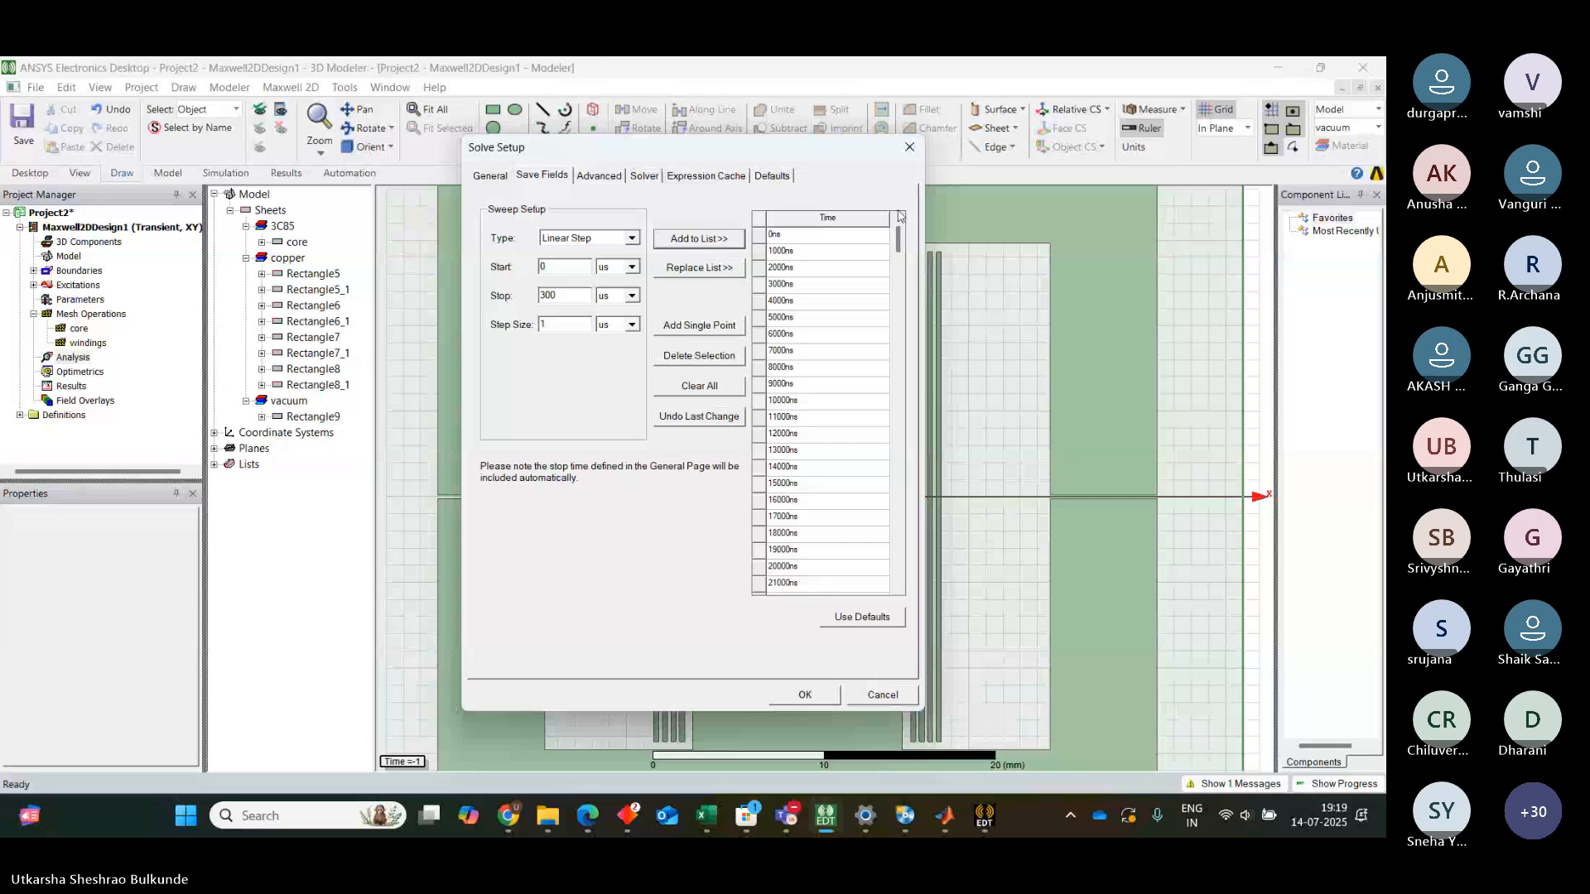
mouse_move(899, 233)
left_mouse_down()
mouse_move(901, 578)
mouse_move(900, 240)
left_mouse_up()
left_click(807, 694)
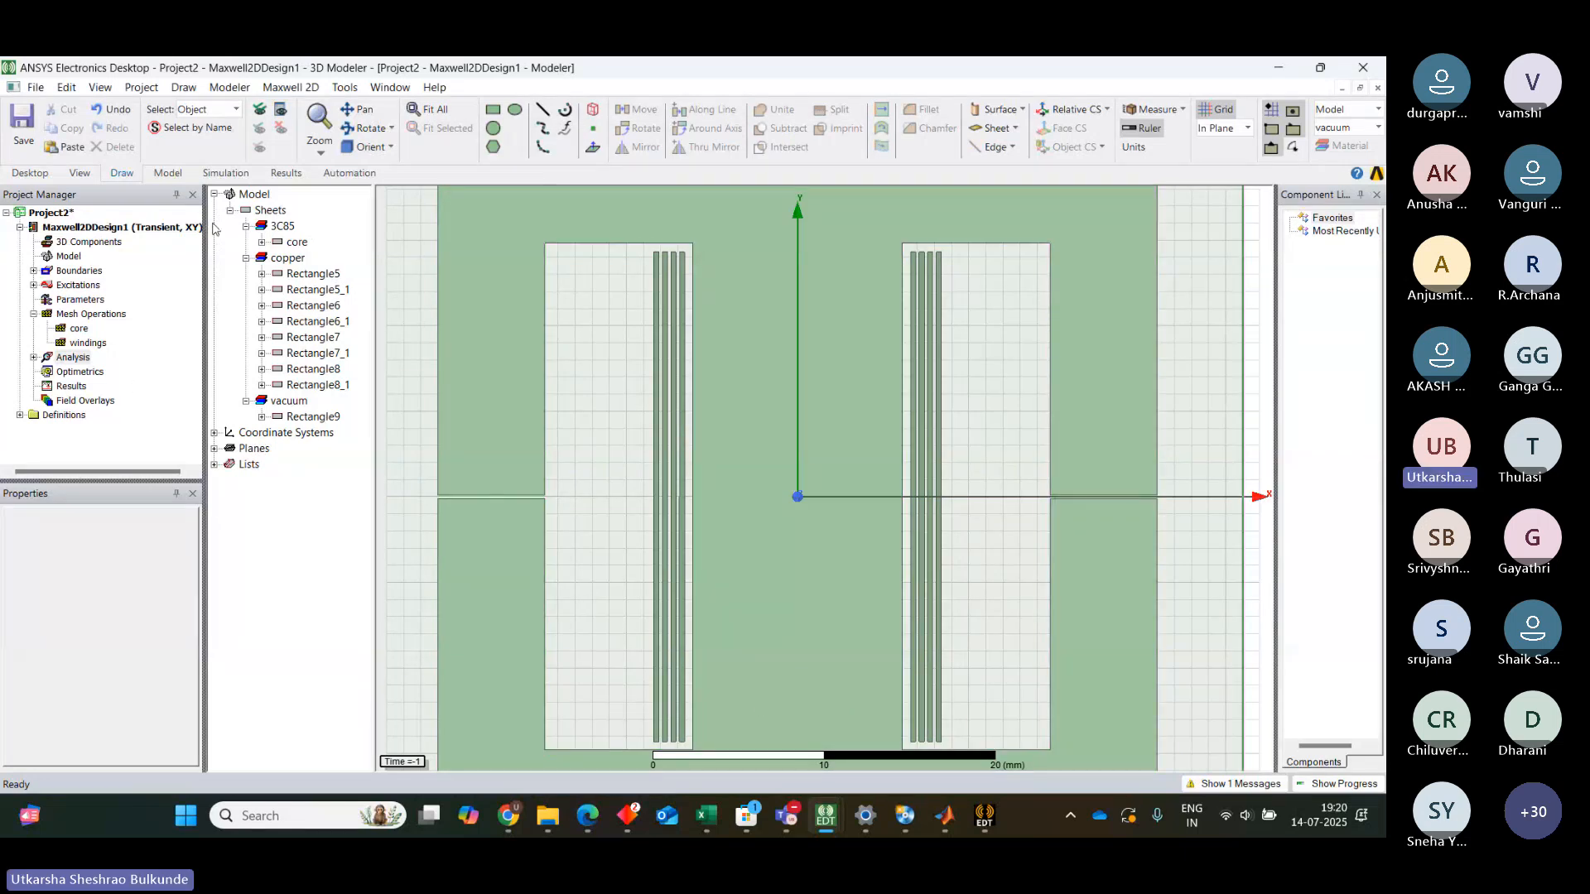
Run a validation check on the design and close the report
left_click(225, 172)
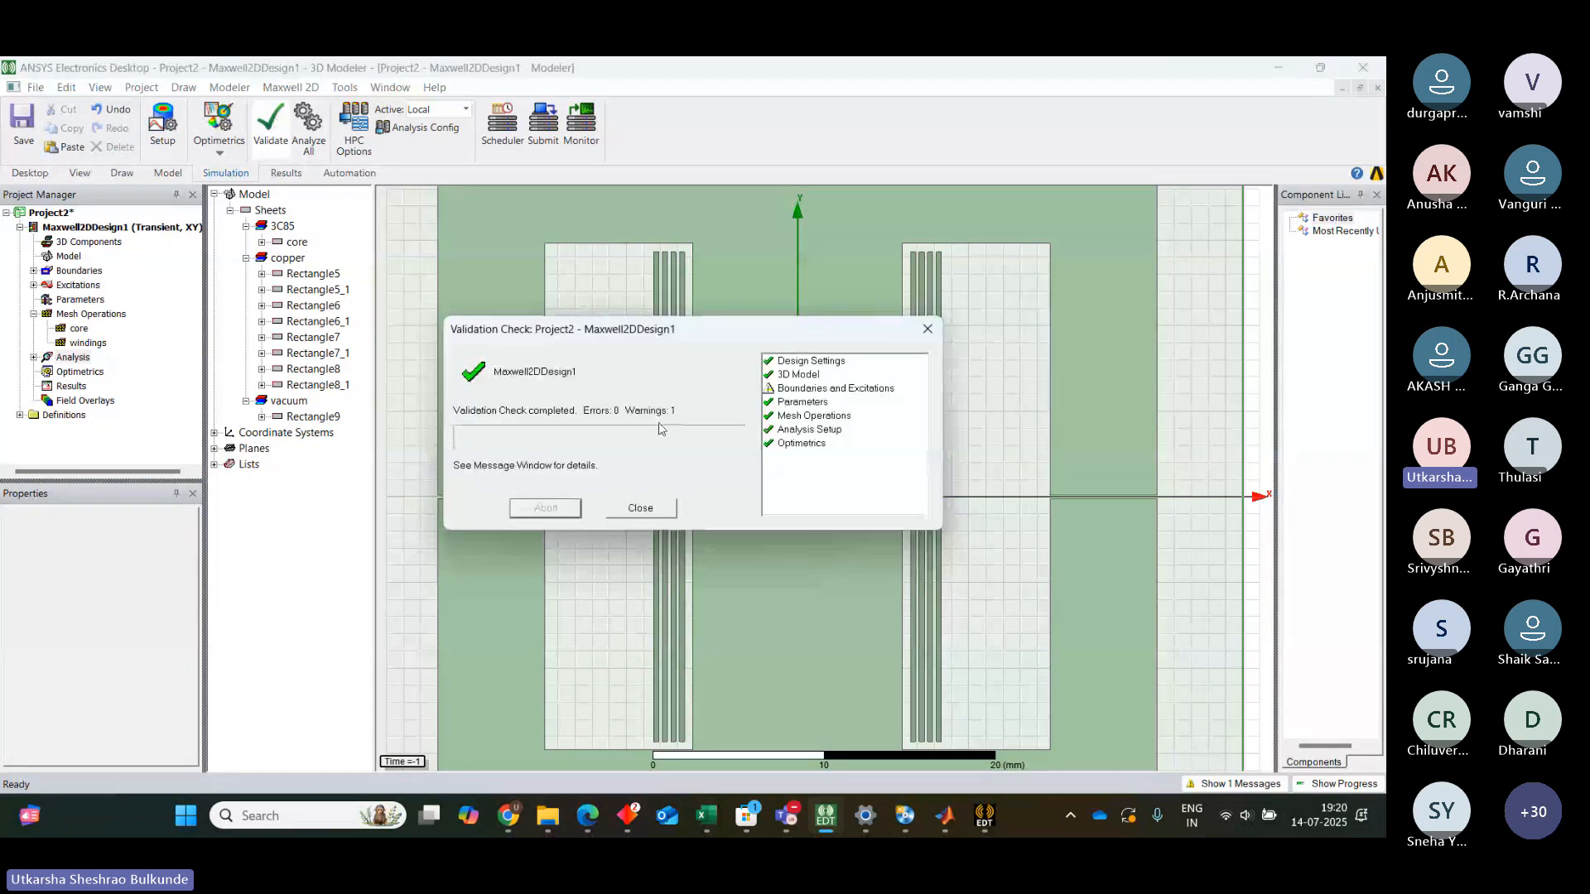
left_click(640, 508)
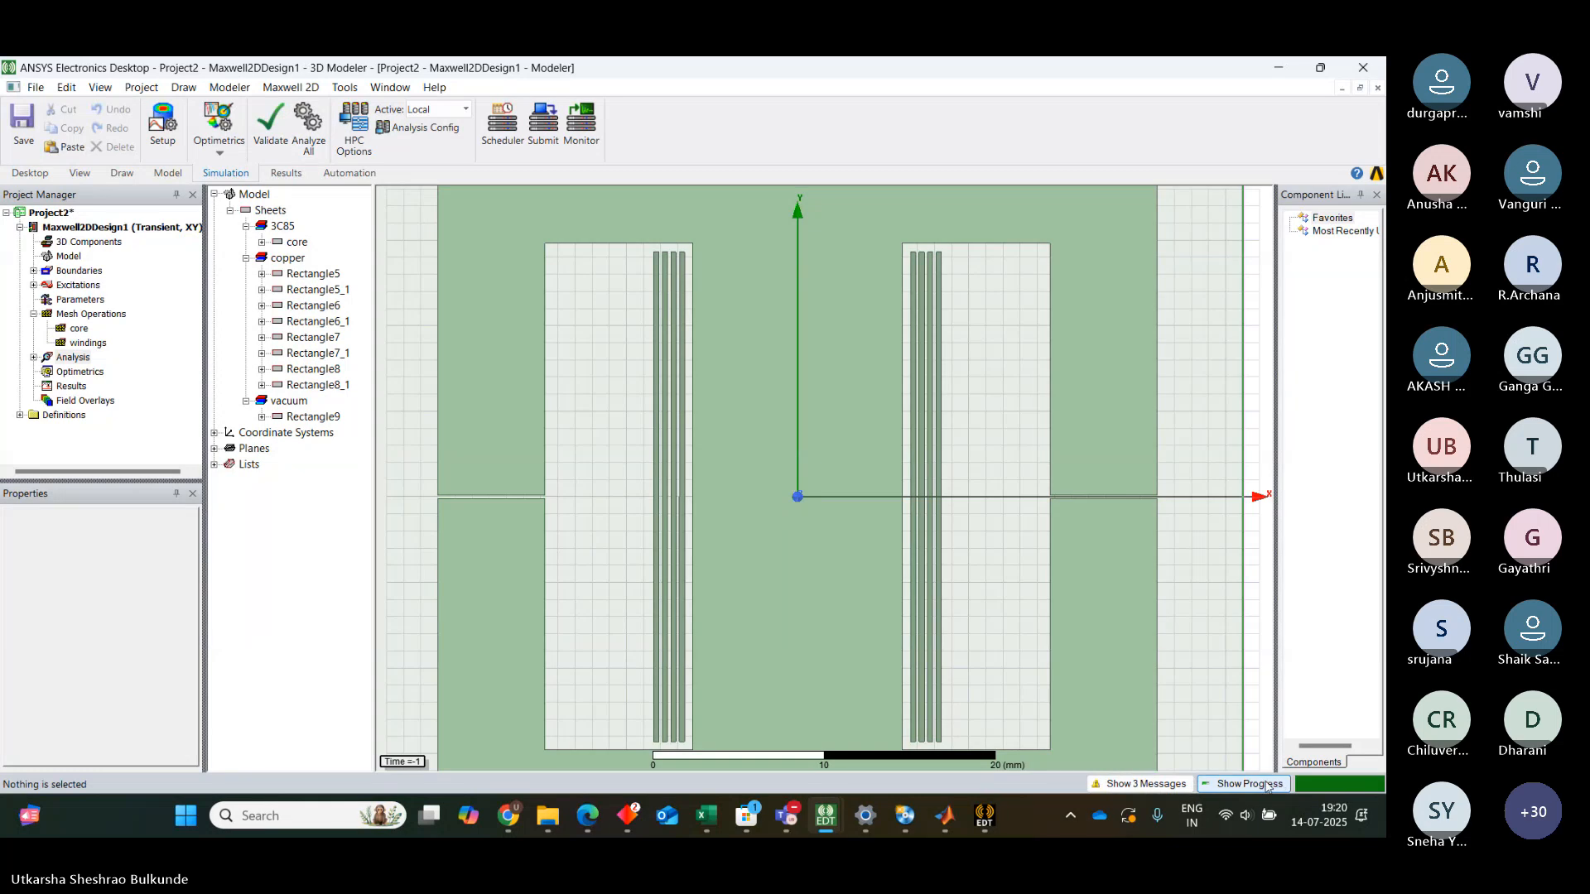
Open the solver progress and message panels and enlarge them to follow the running analysis
left_click(1249, 784)
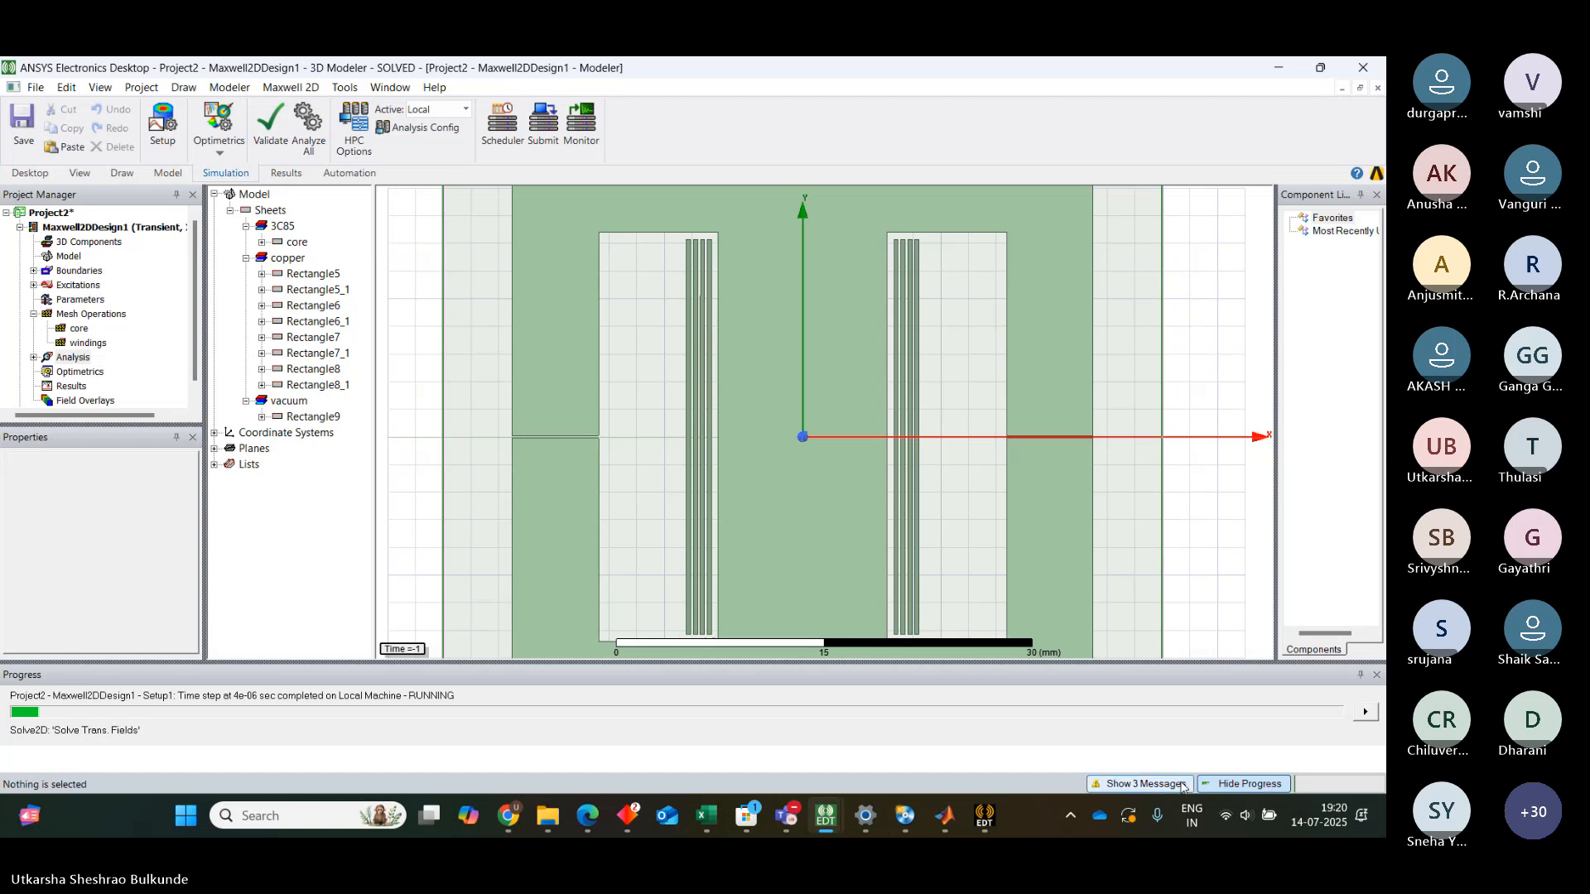
left_click(1144, 785)
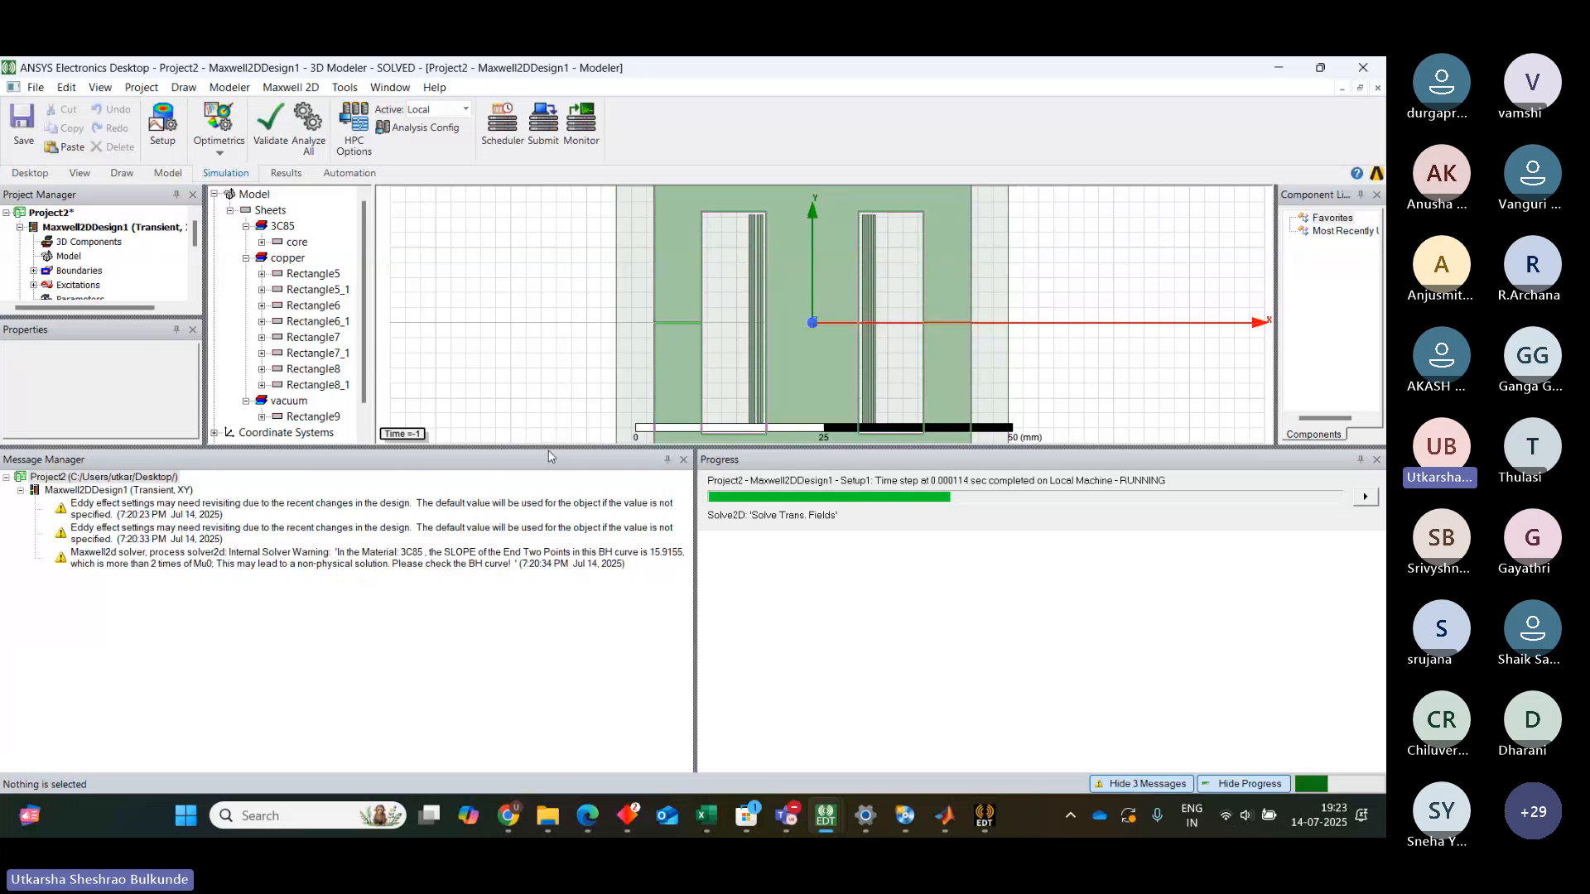
left_click_drag(546, 446, 547, 636)
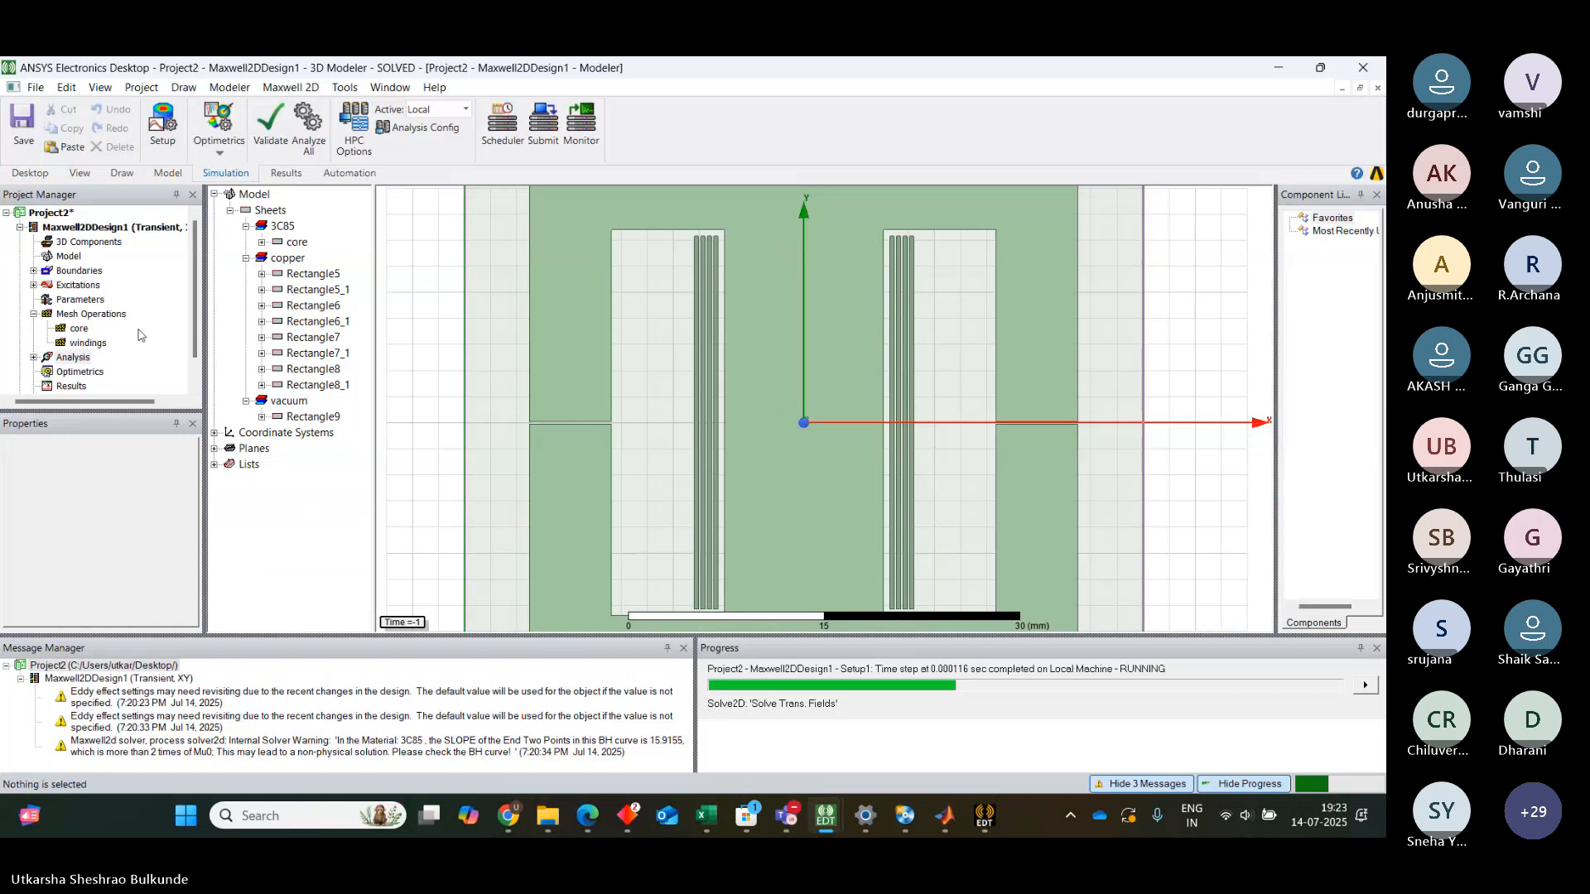
Open the Winding_n excitation's properties to review its current settings
left_click(33, 285)
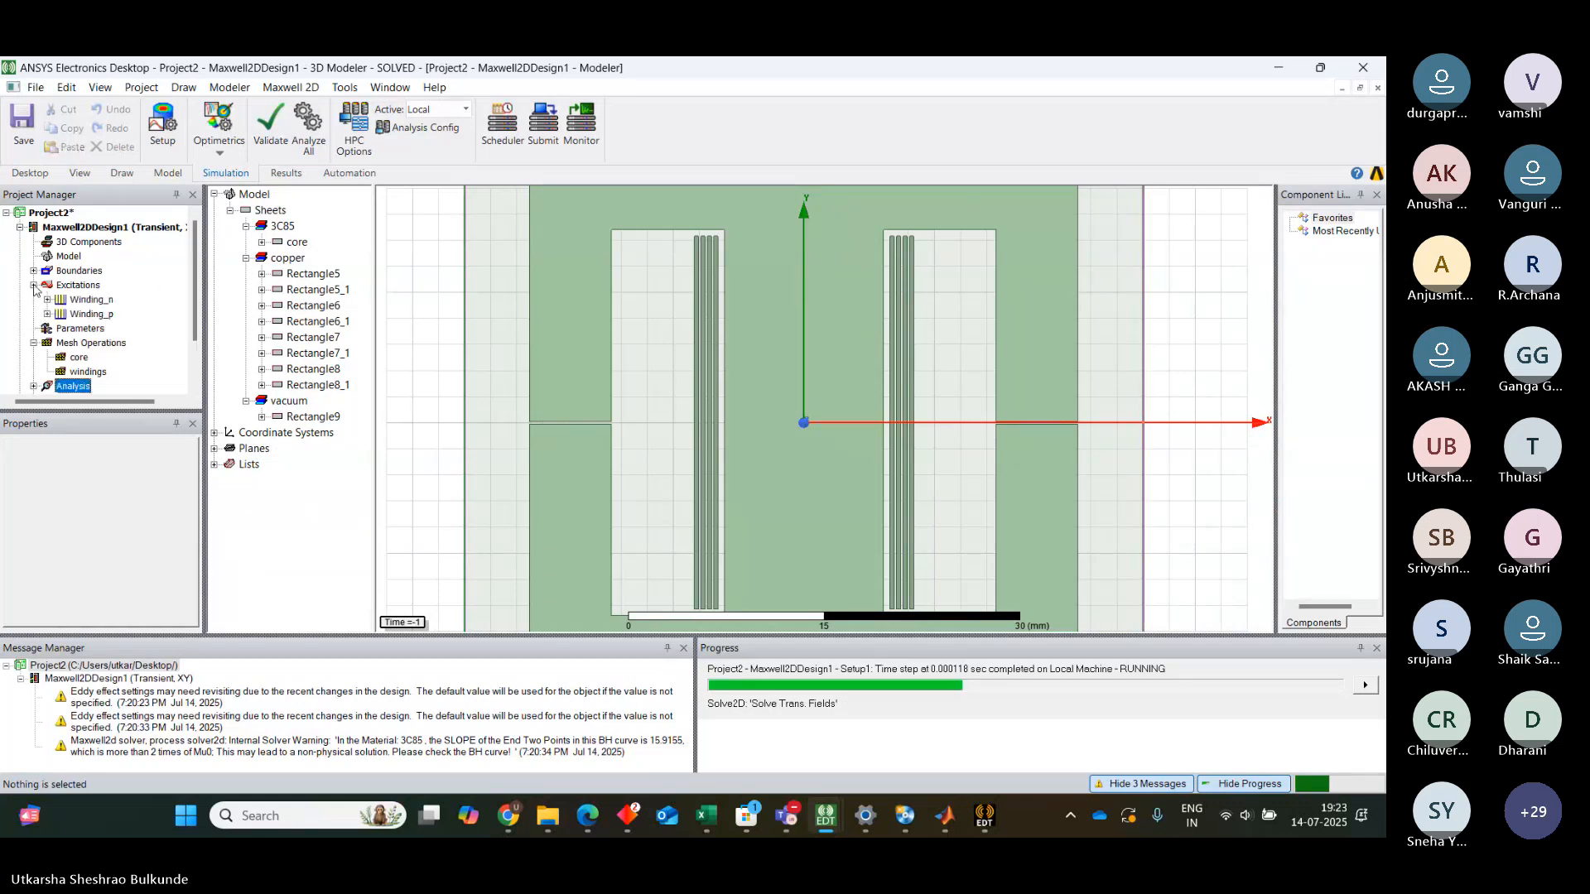
double_click(86, 300)
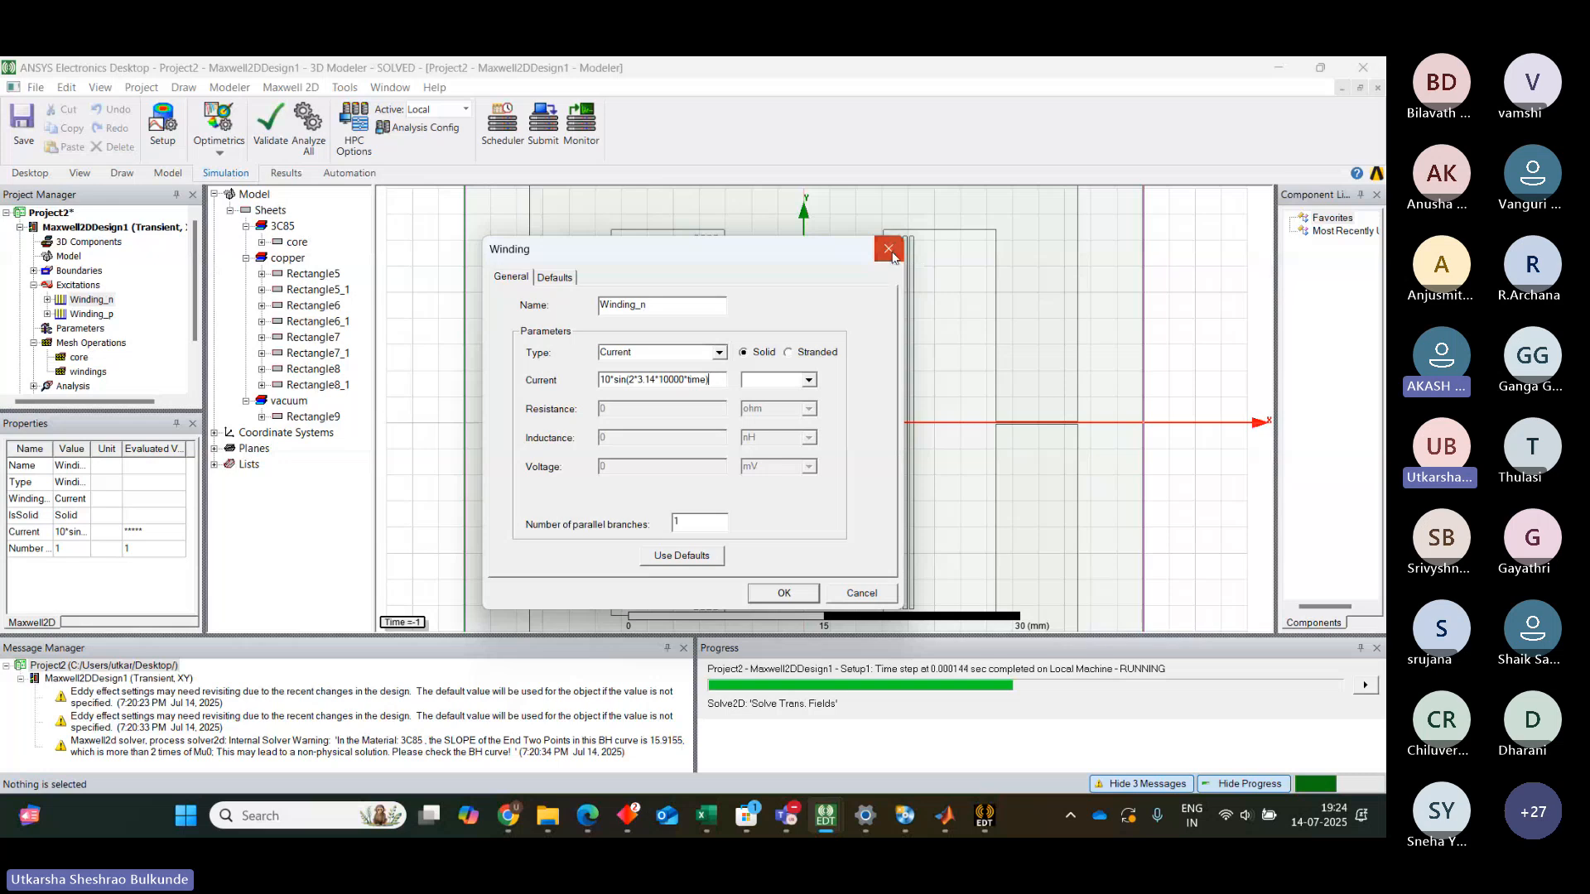
left_click(889, 249)
Inspect each conductor rectangle assigned to the Winding_n excitation in turn
left_click(47, 301)
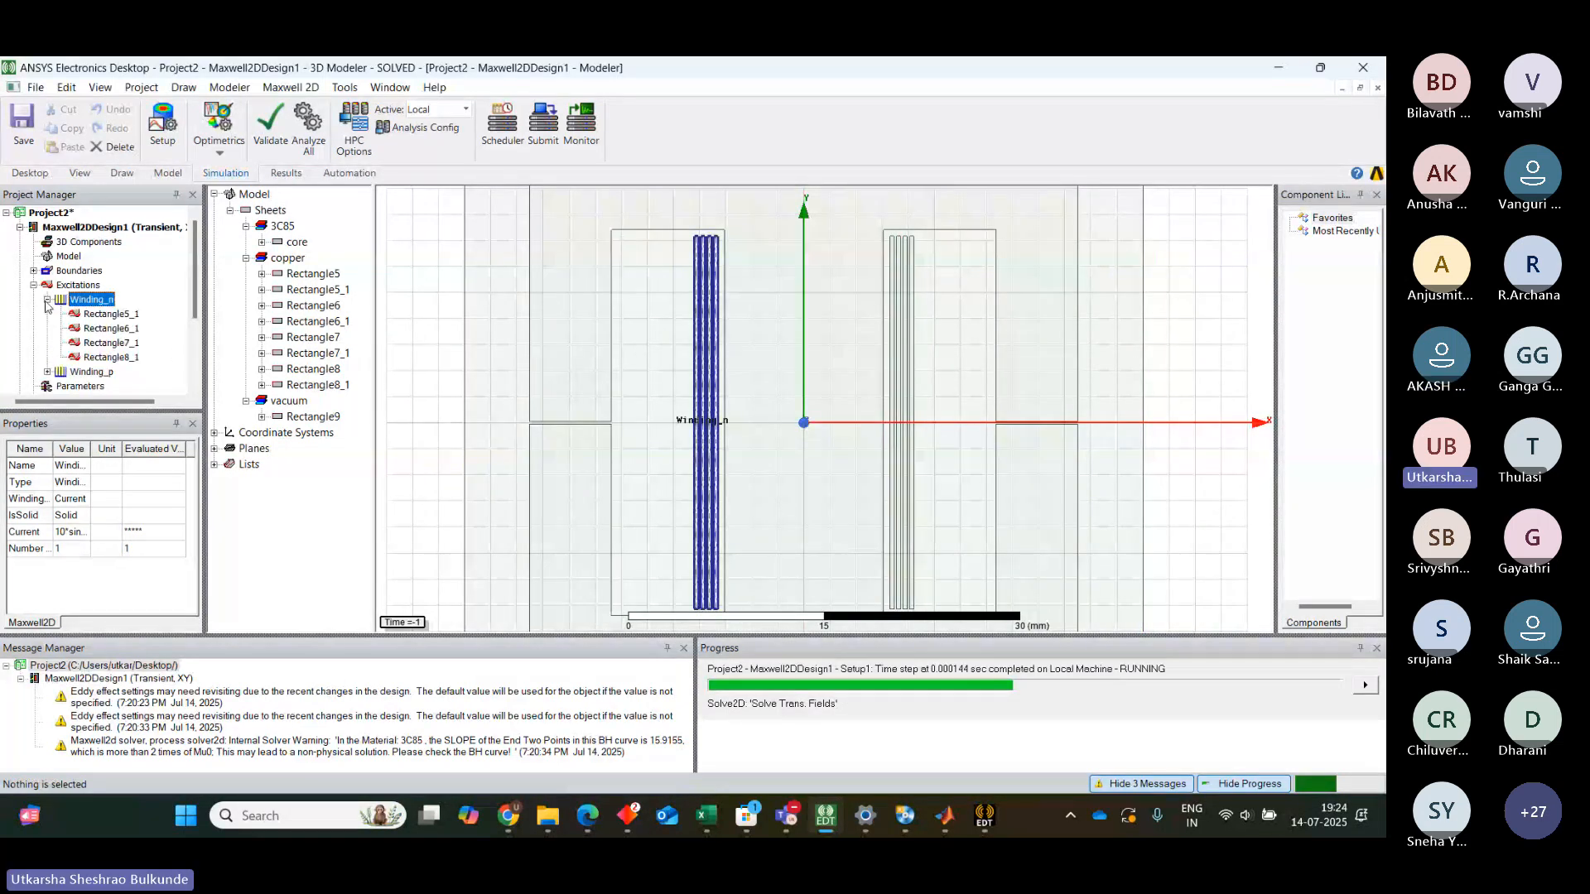
left_click(102, 314)
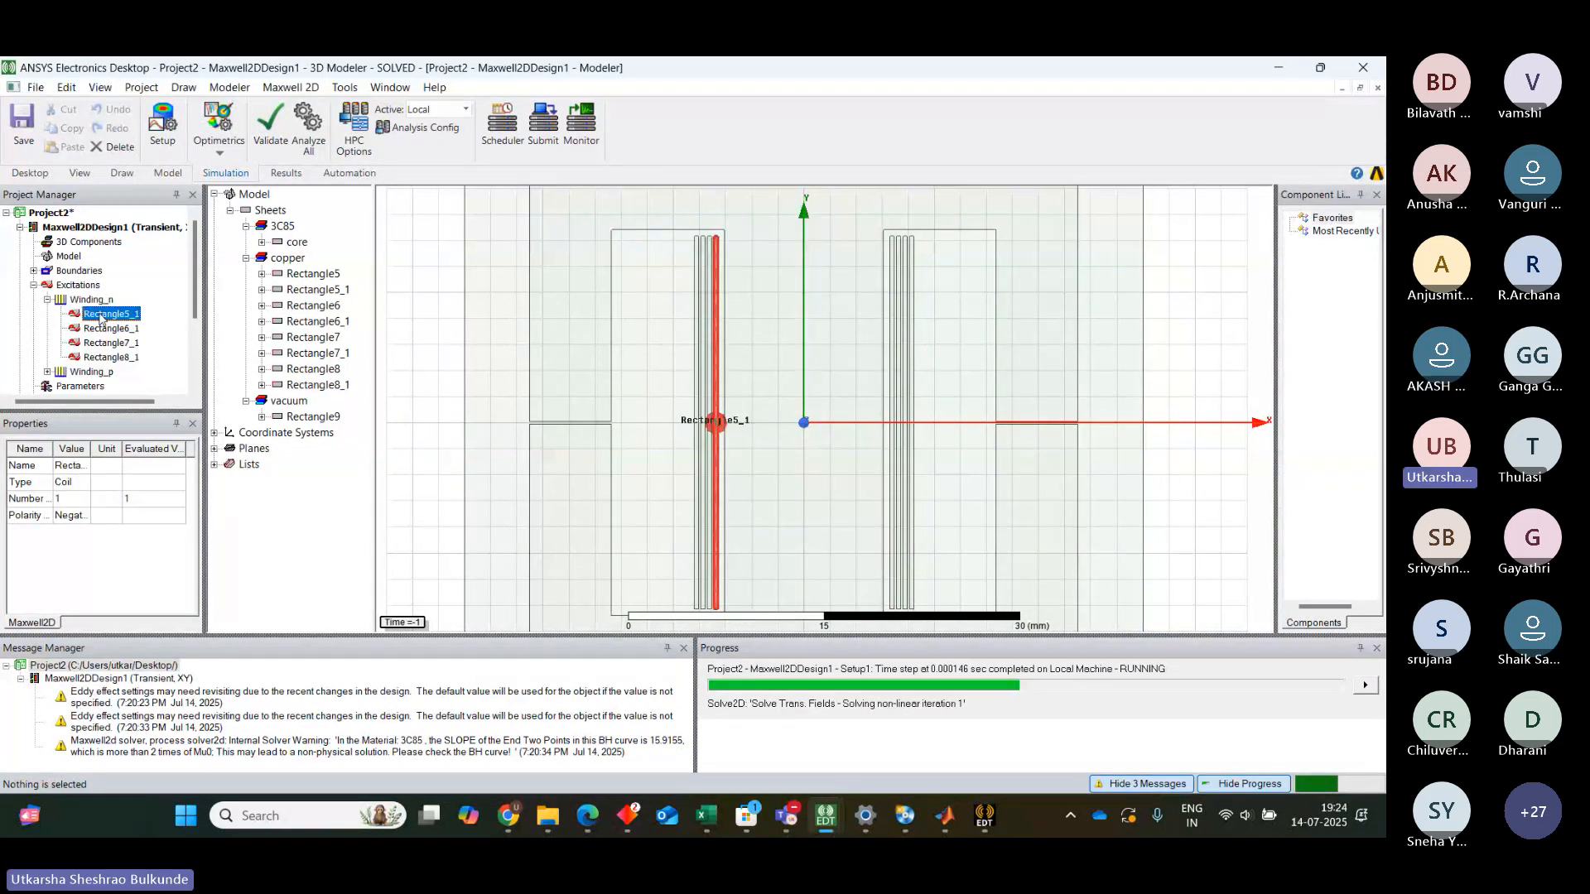
left_click(105, 328)
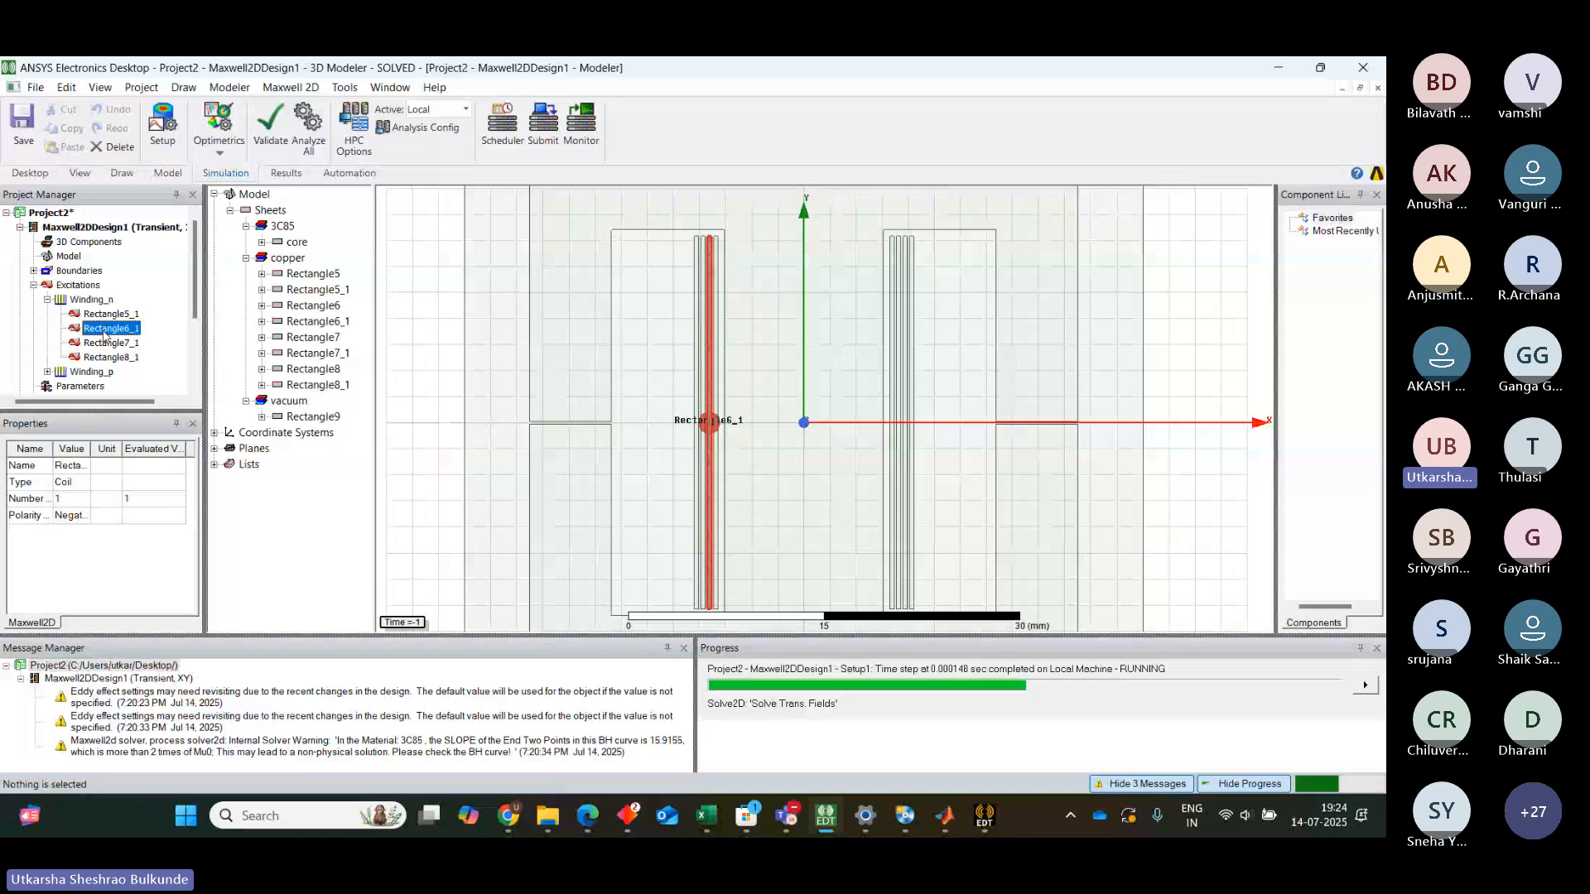
left_click(109, 344)
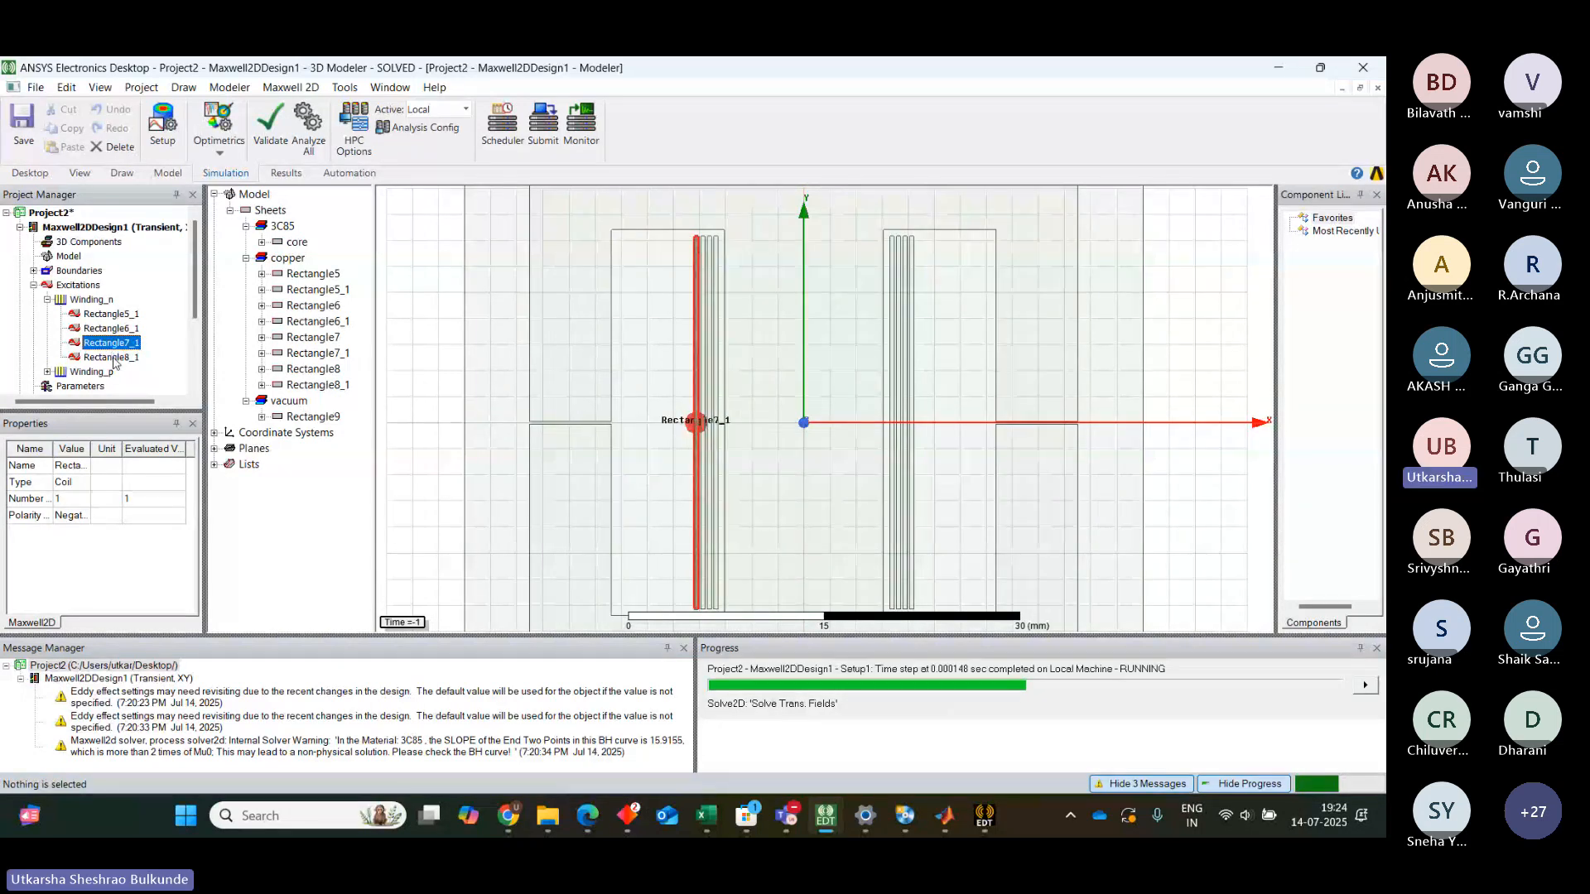
left_click(112, 358)
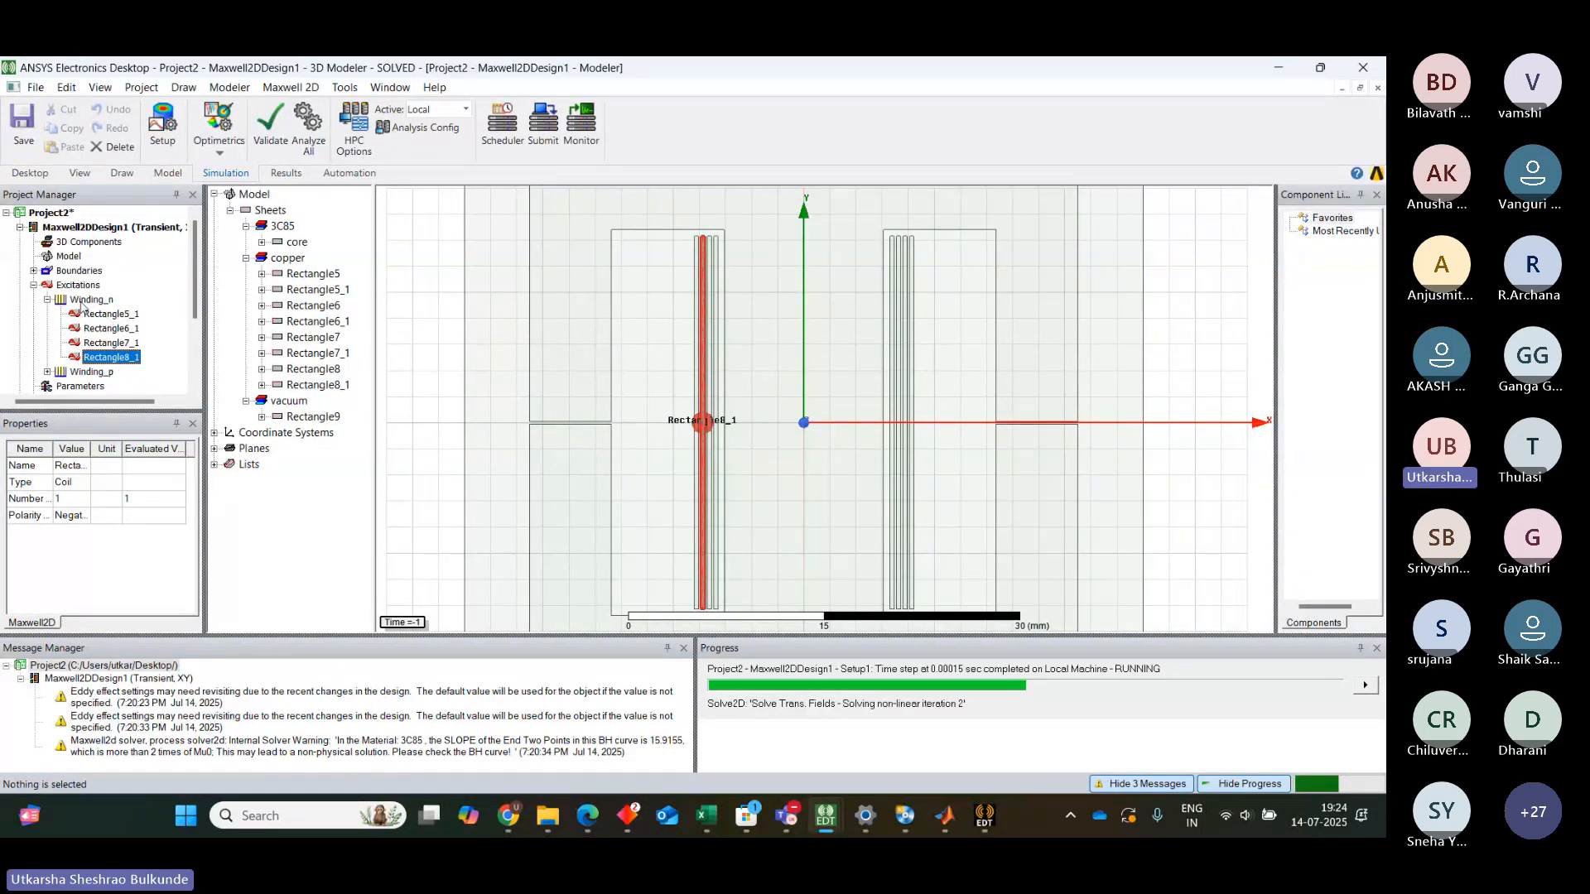
left_click(82, 304)
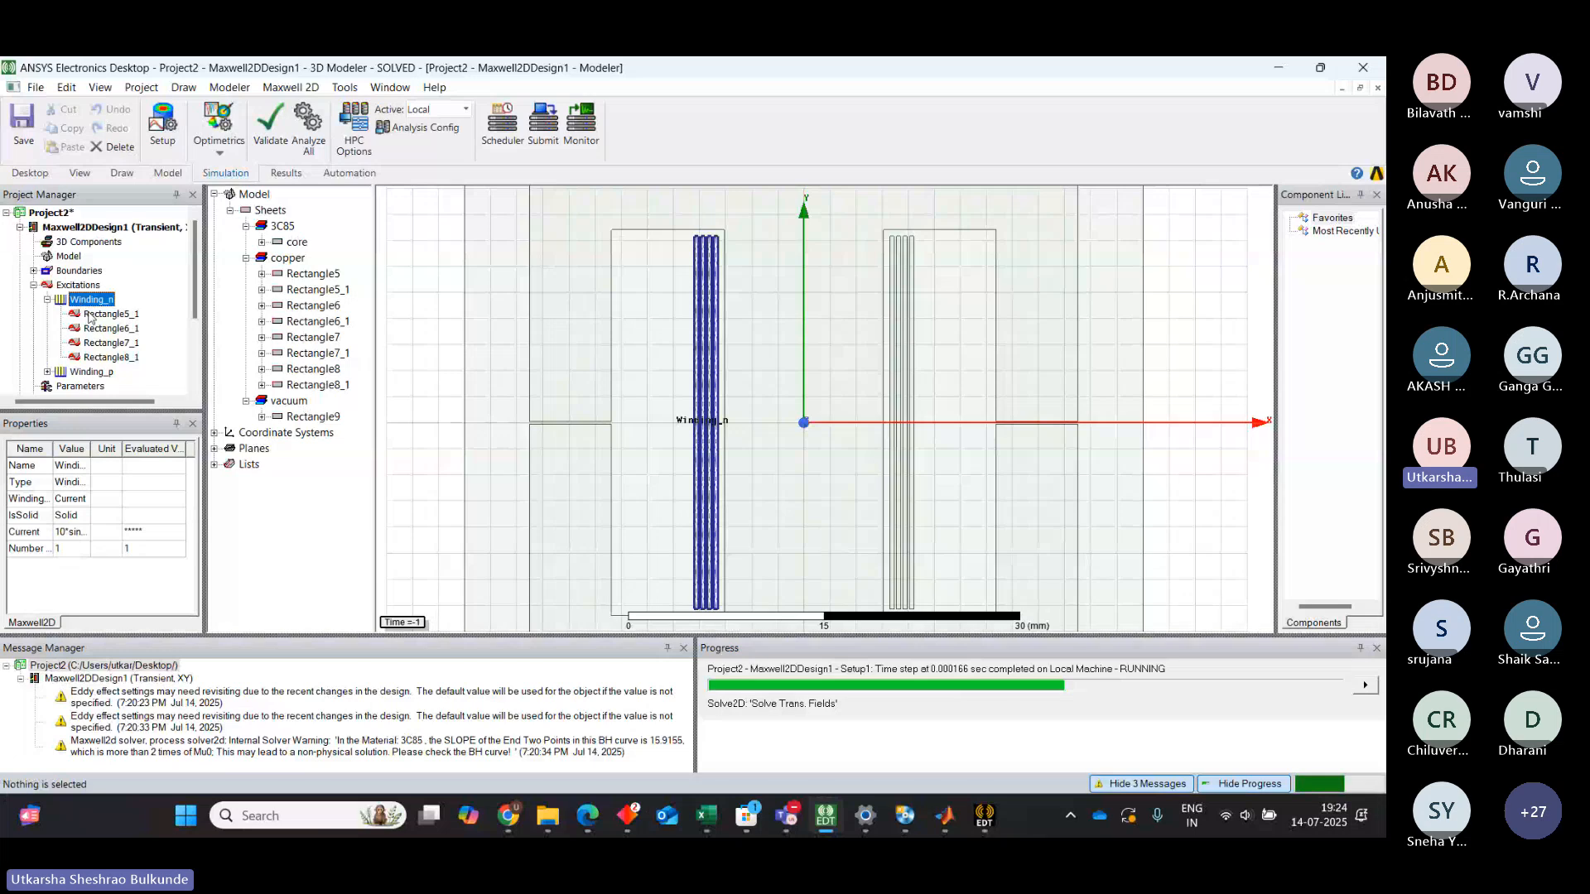
left_click(91, 315)
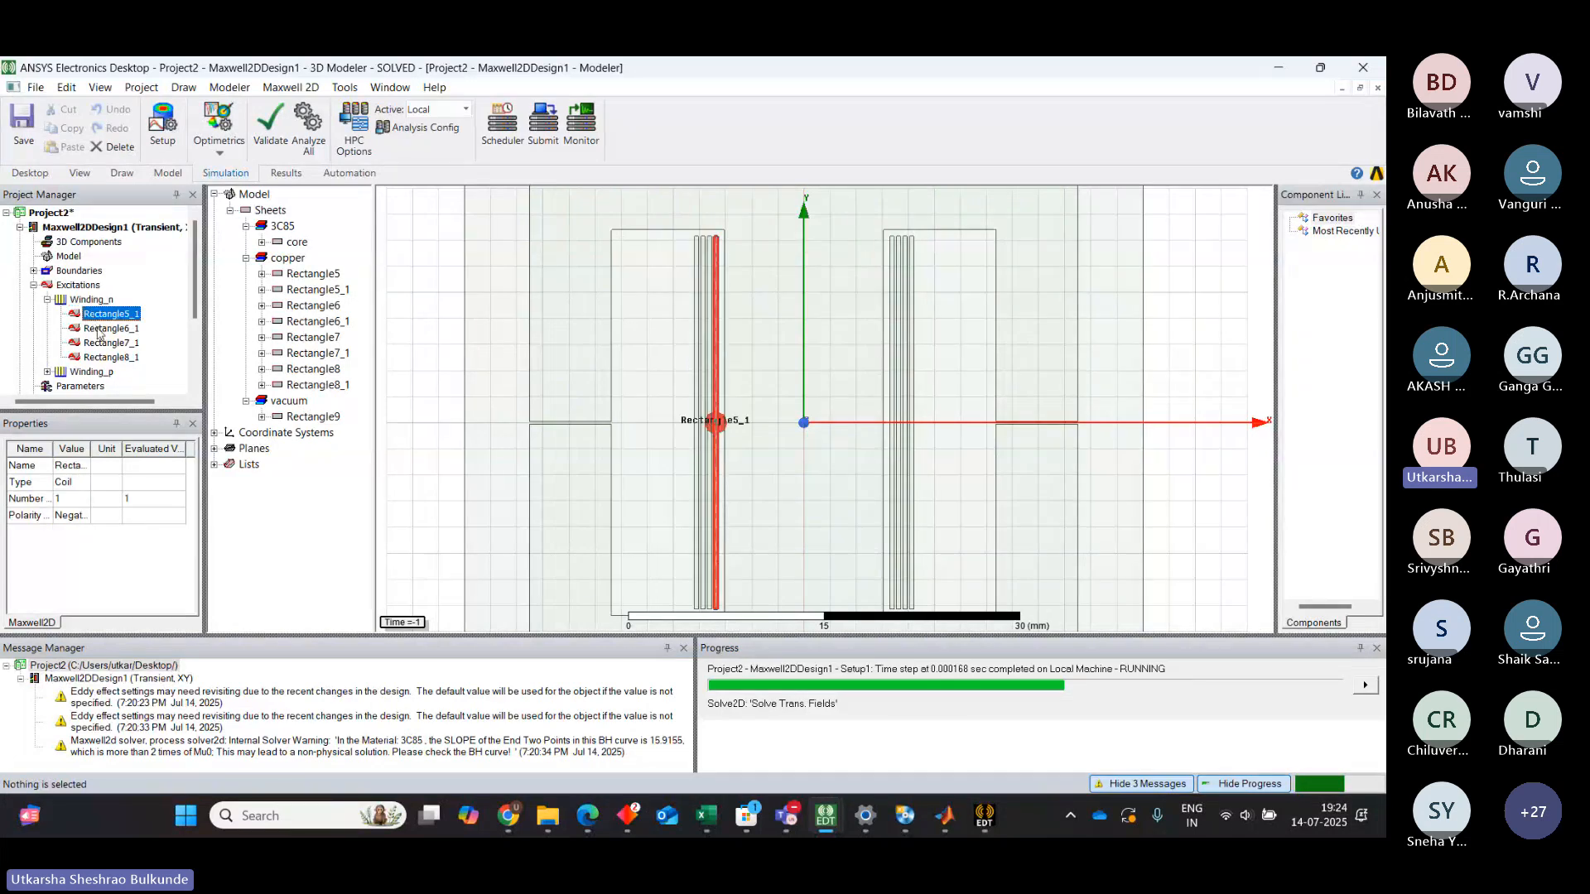
left_click(99, 329)
left_click(102, 343)
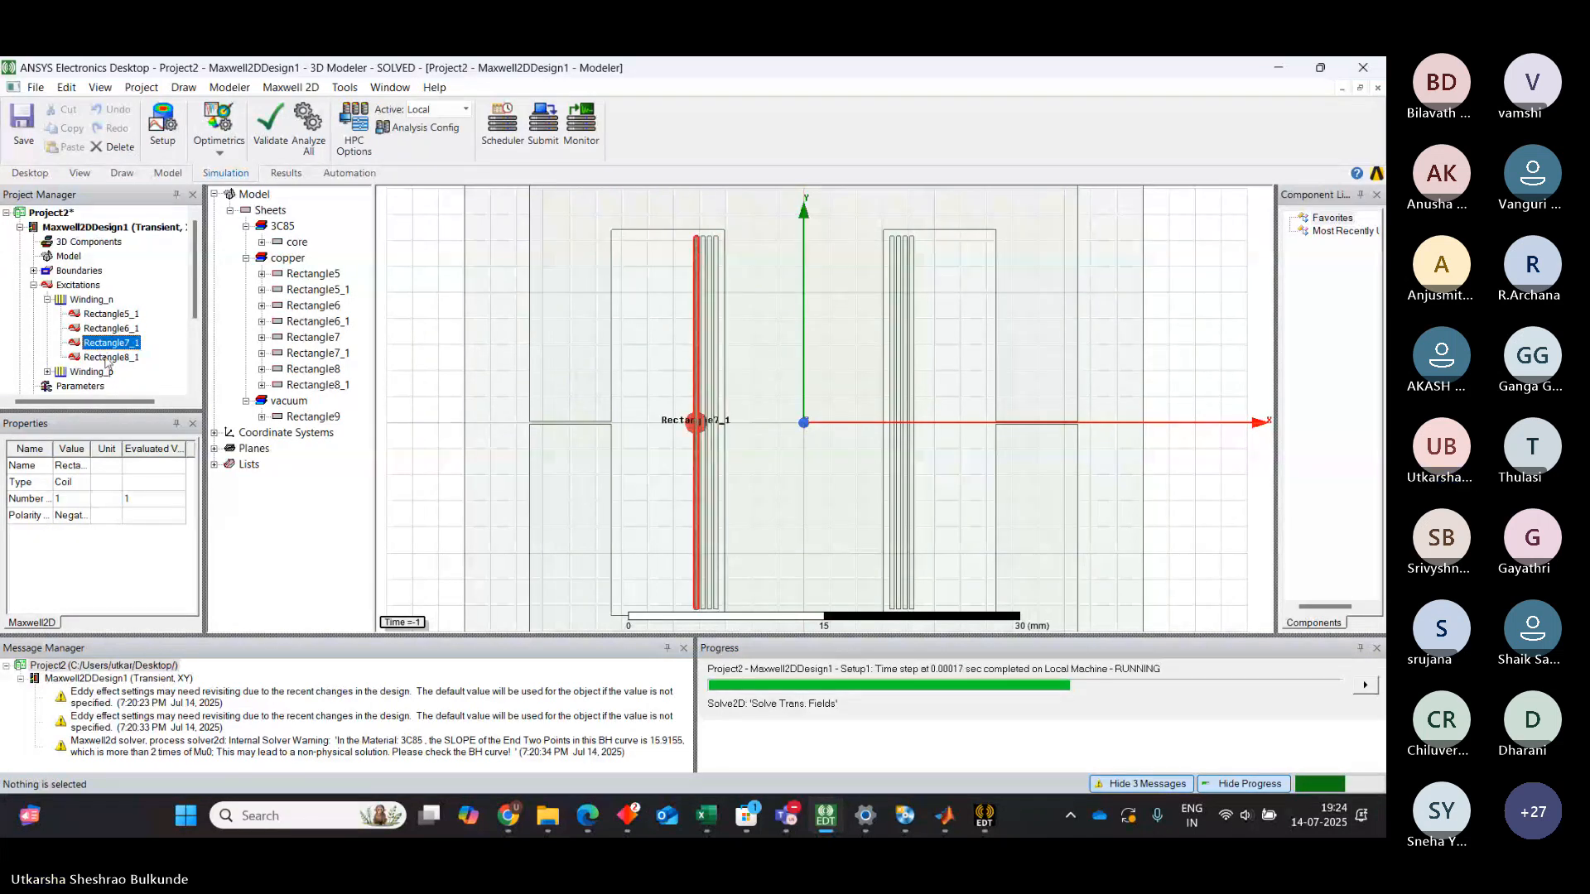
left_click(106, 358)
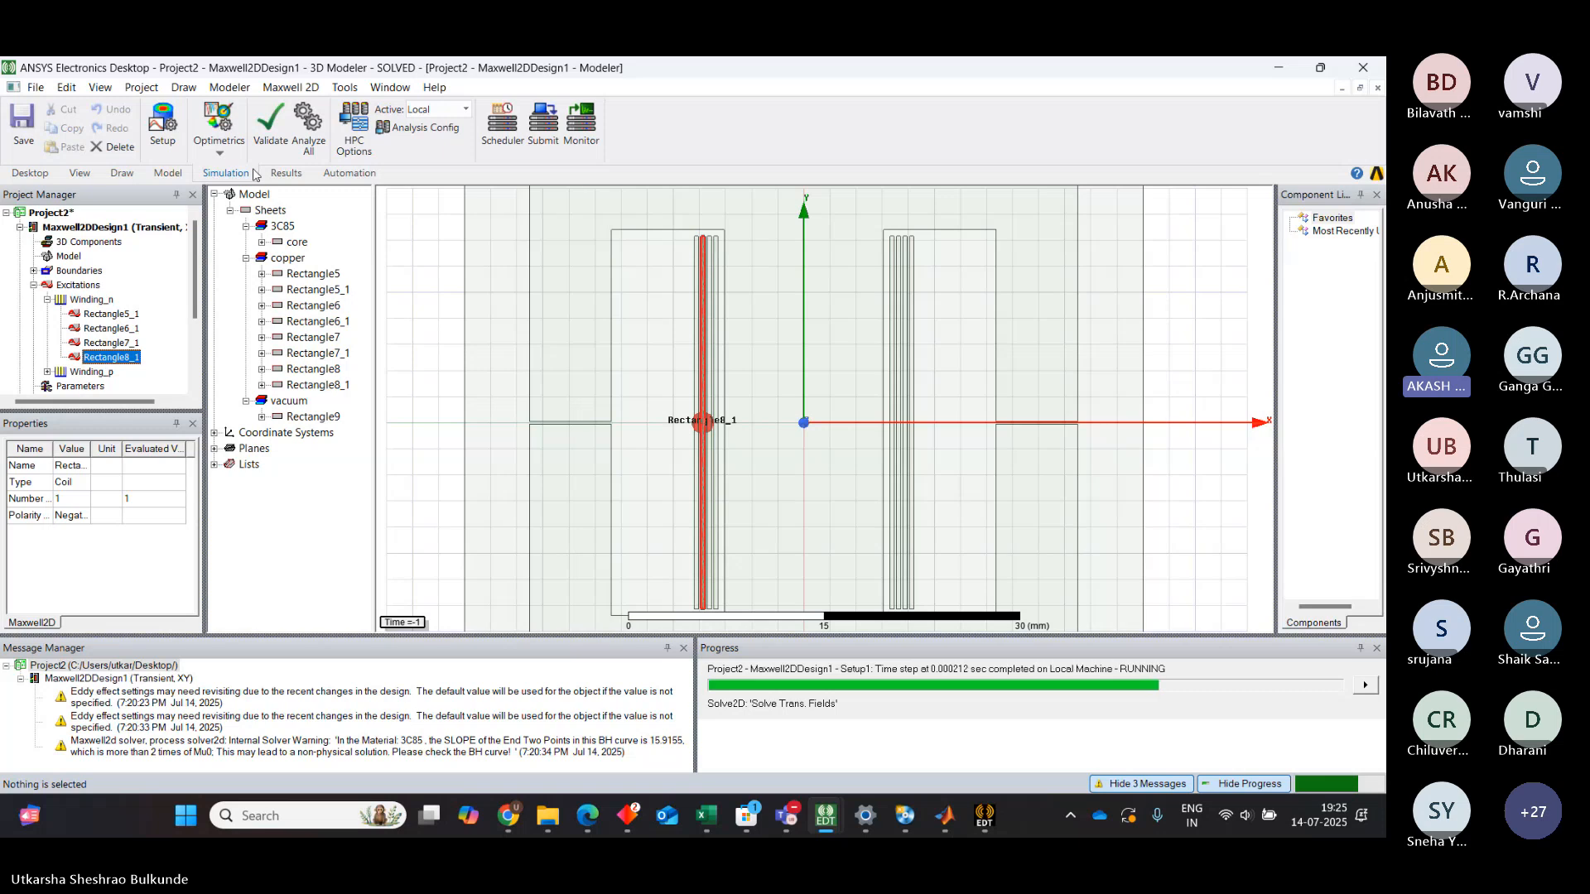
left_click(907, 340)
right_click(915, 340)
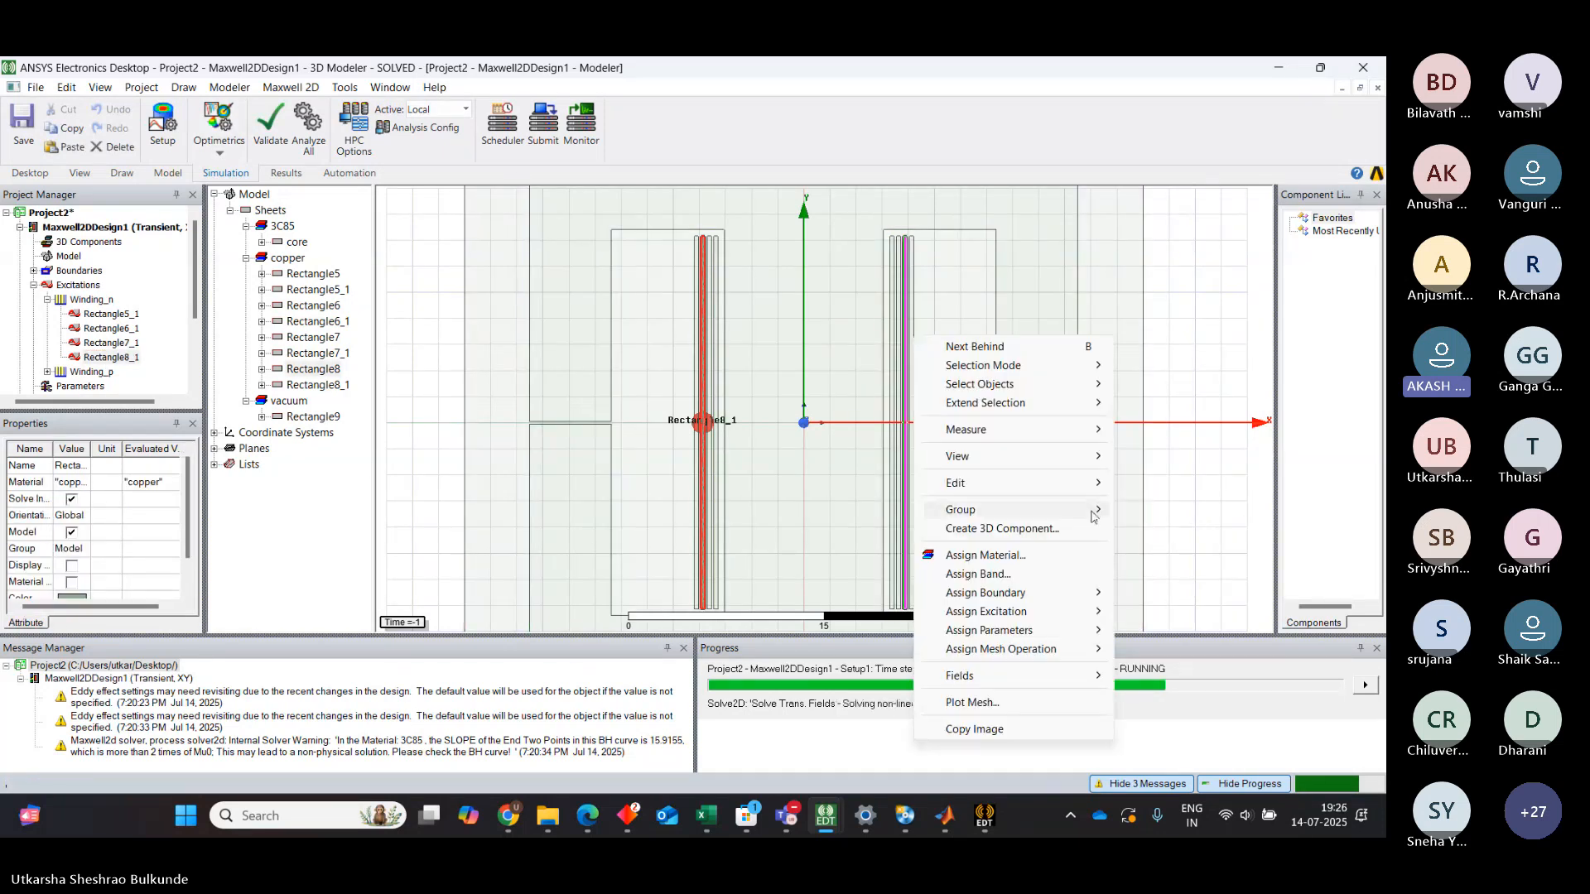
mouse_move(1085, 611)
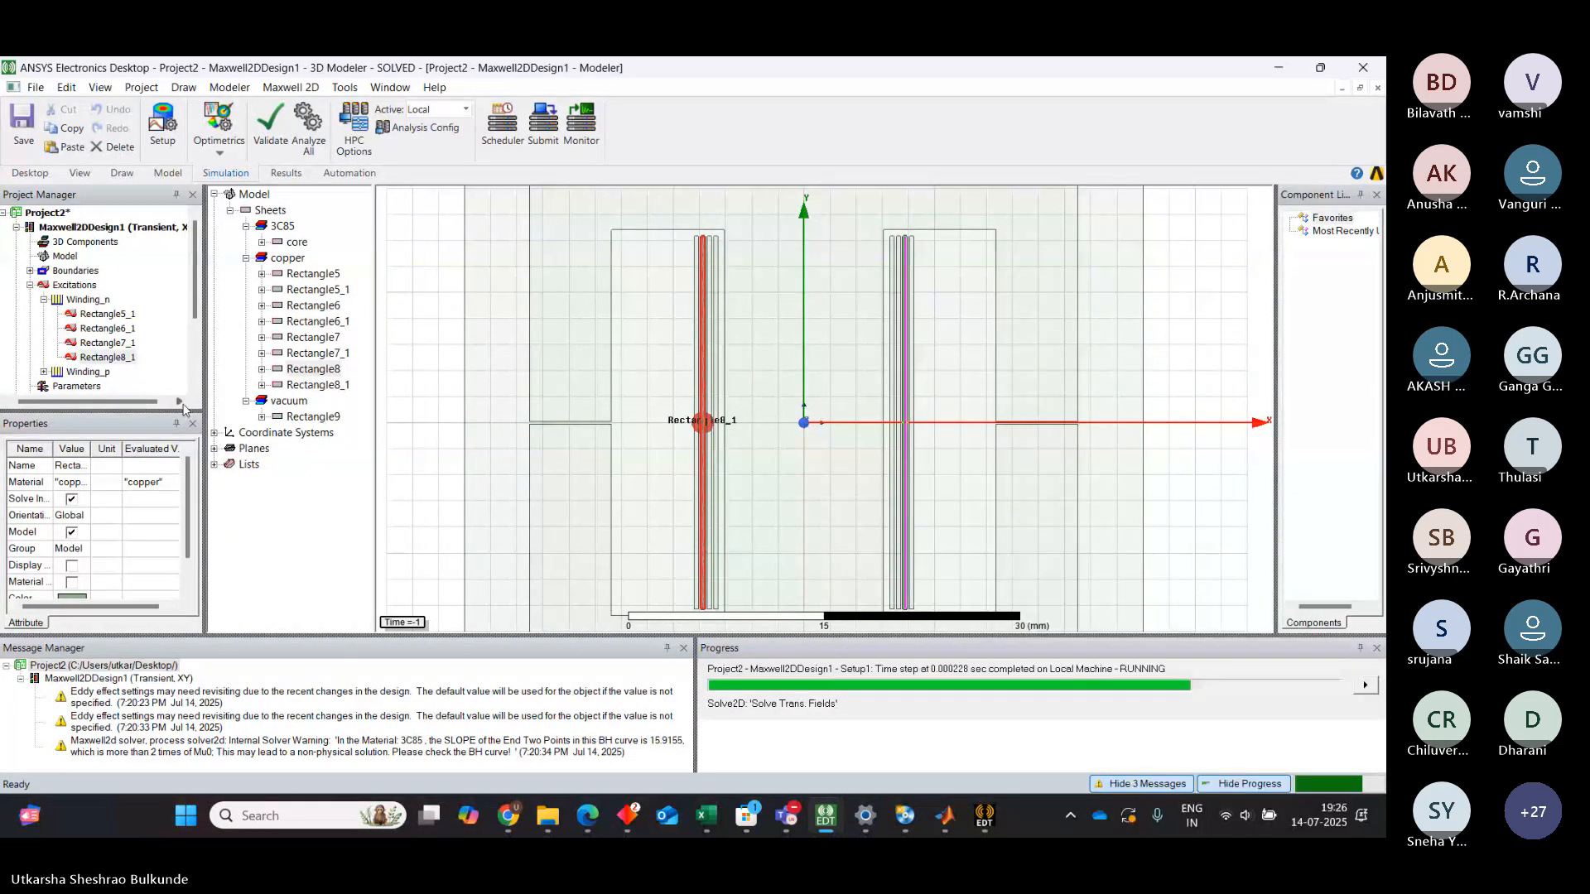
left_click(180, 402)
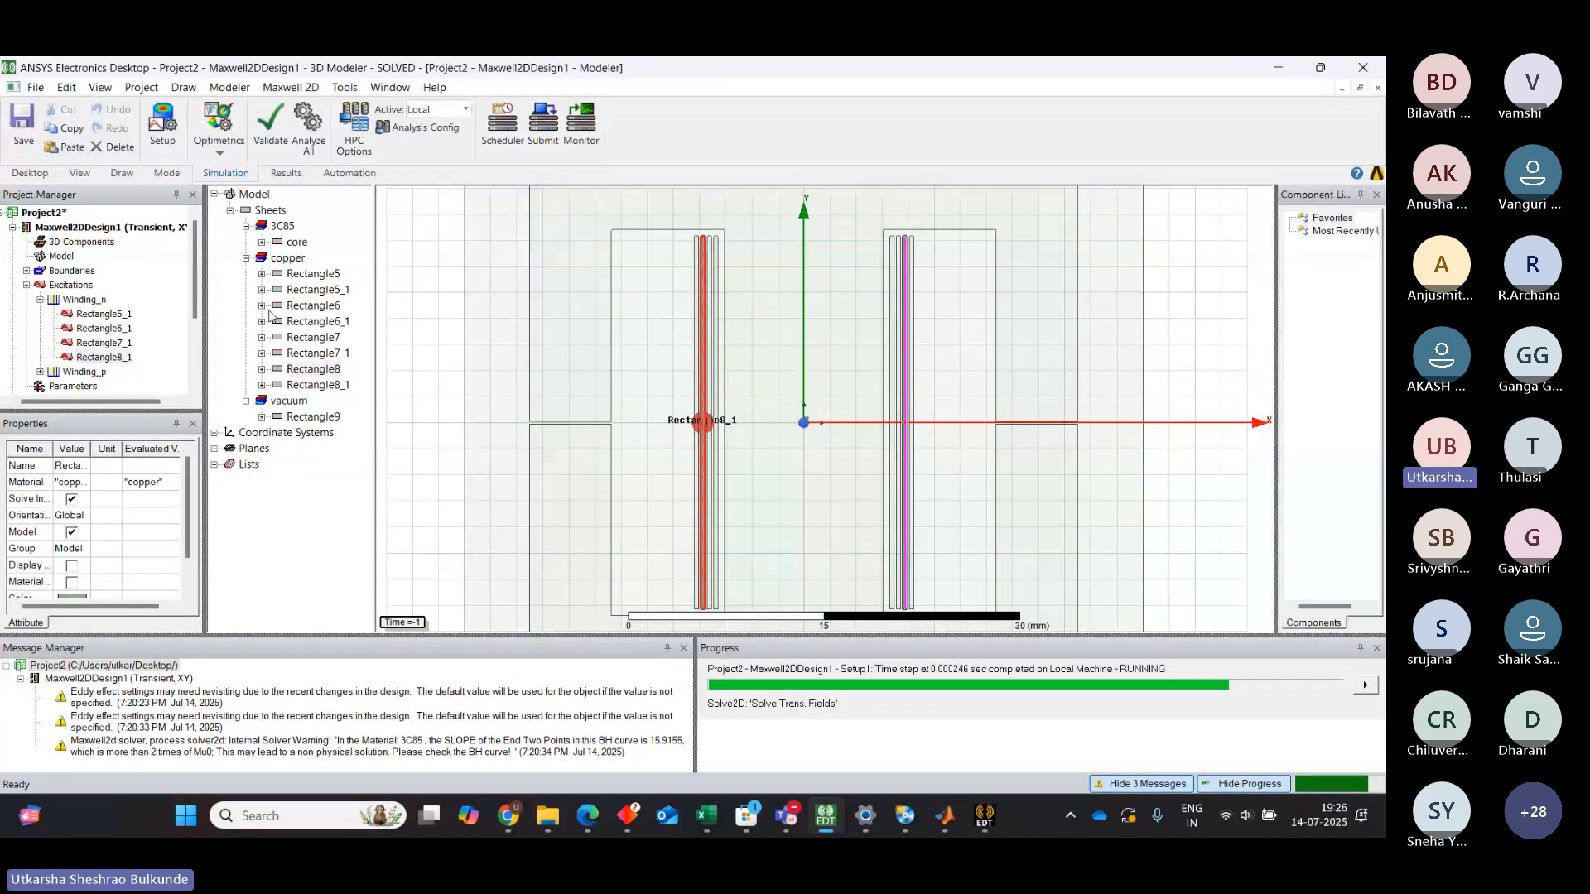
Review the 3C85 material definition assigned to the core object
double_click(297, 243)
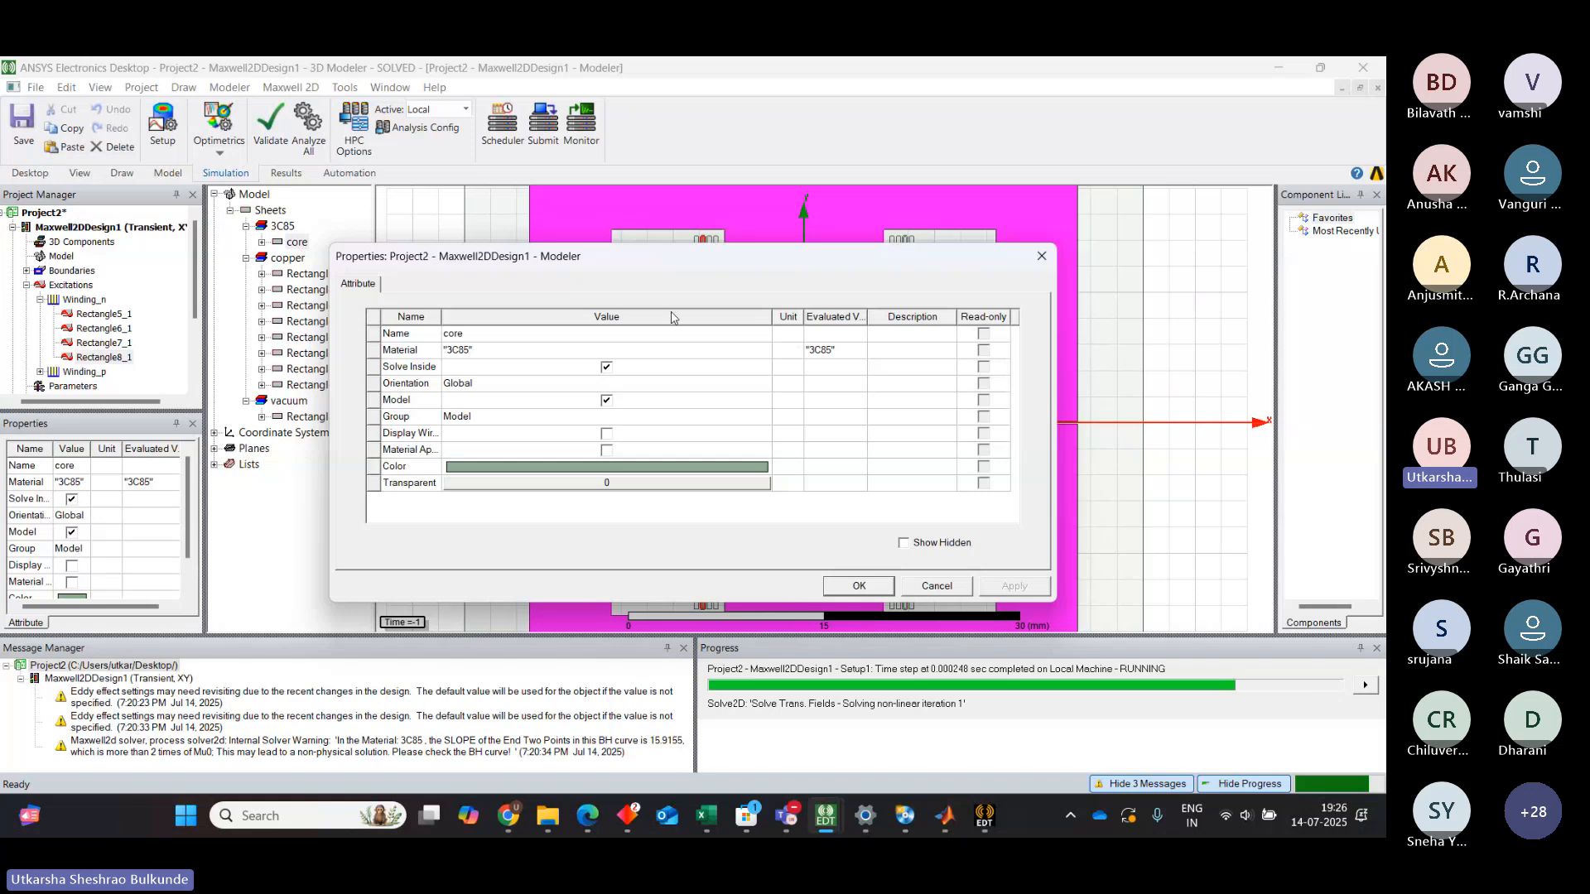
left_click(658, 349)
left_click(658, 348)
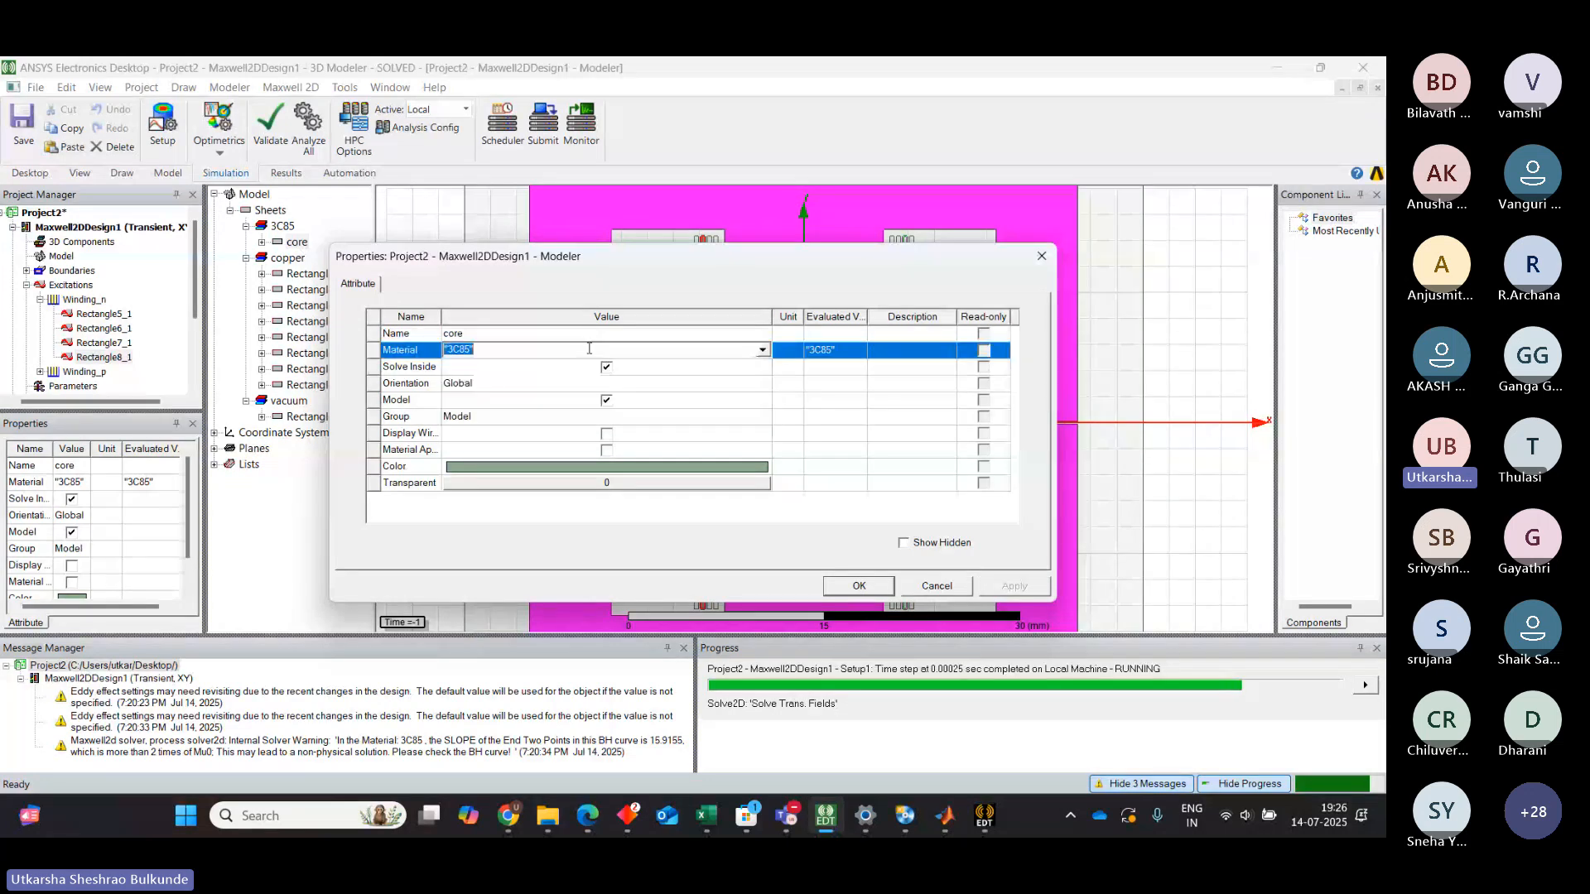
left_click(658, 349)
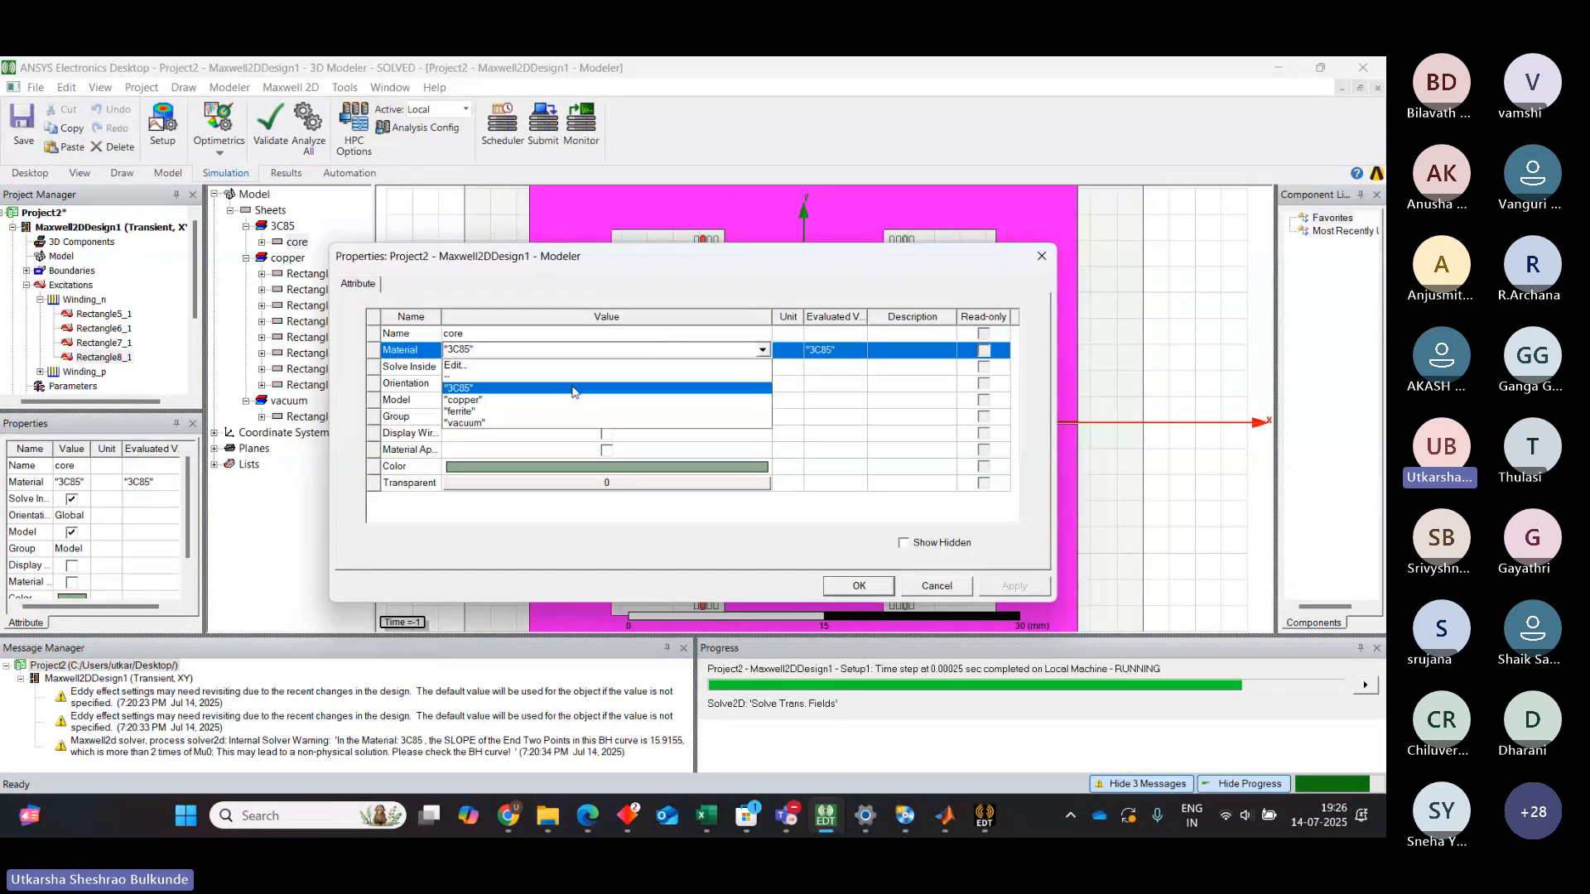
left_click(547, 365)
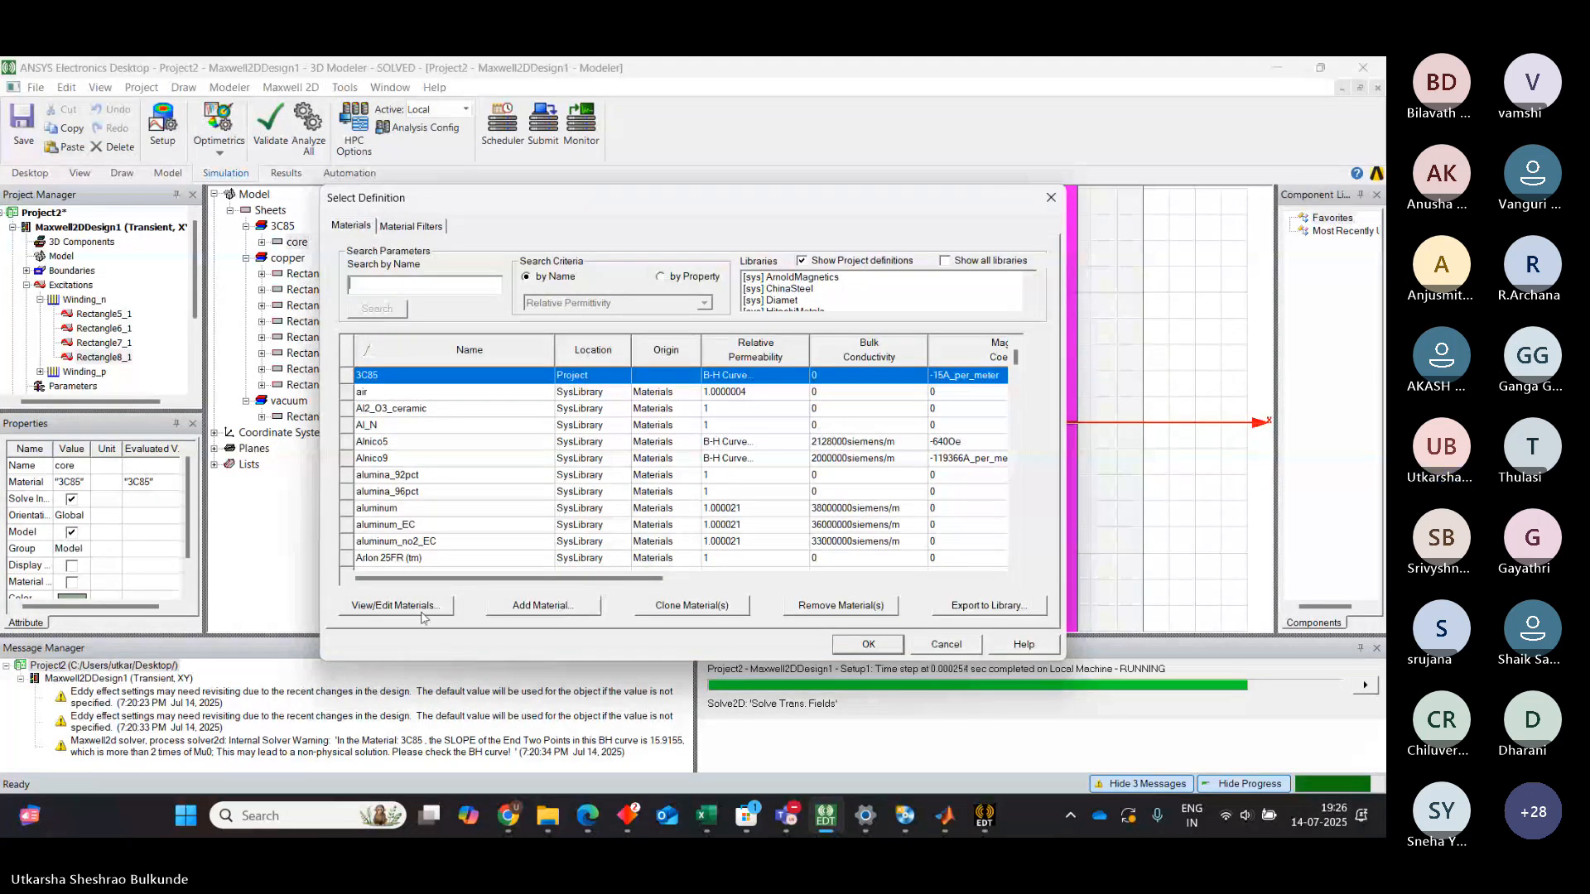
left_click(432, 612)
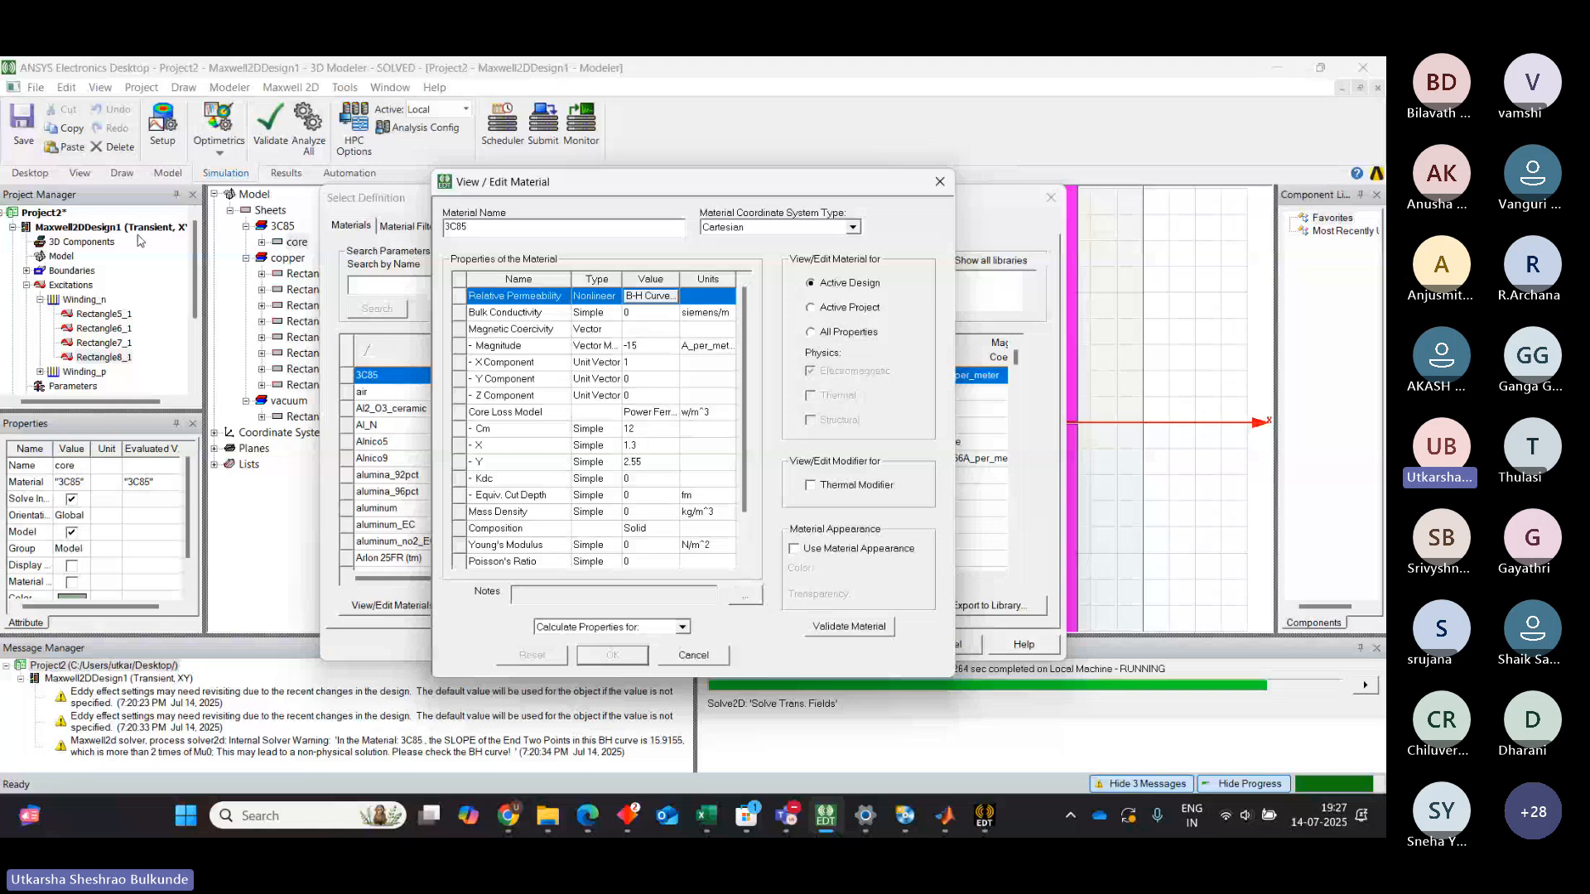
left_click(940, 183)
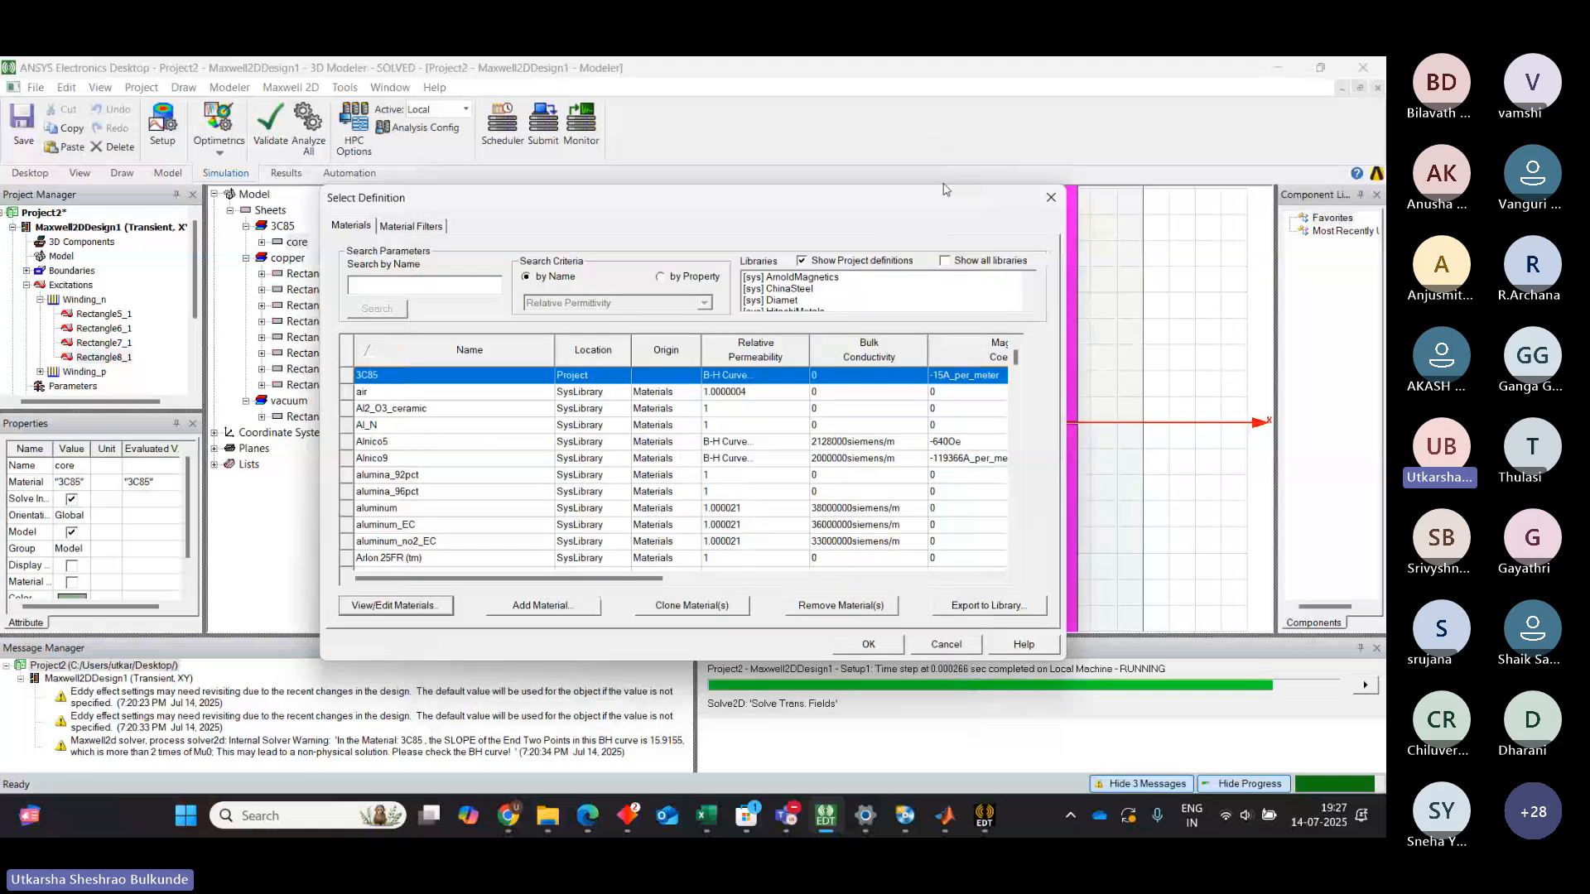
left_click(1048, 197)
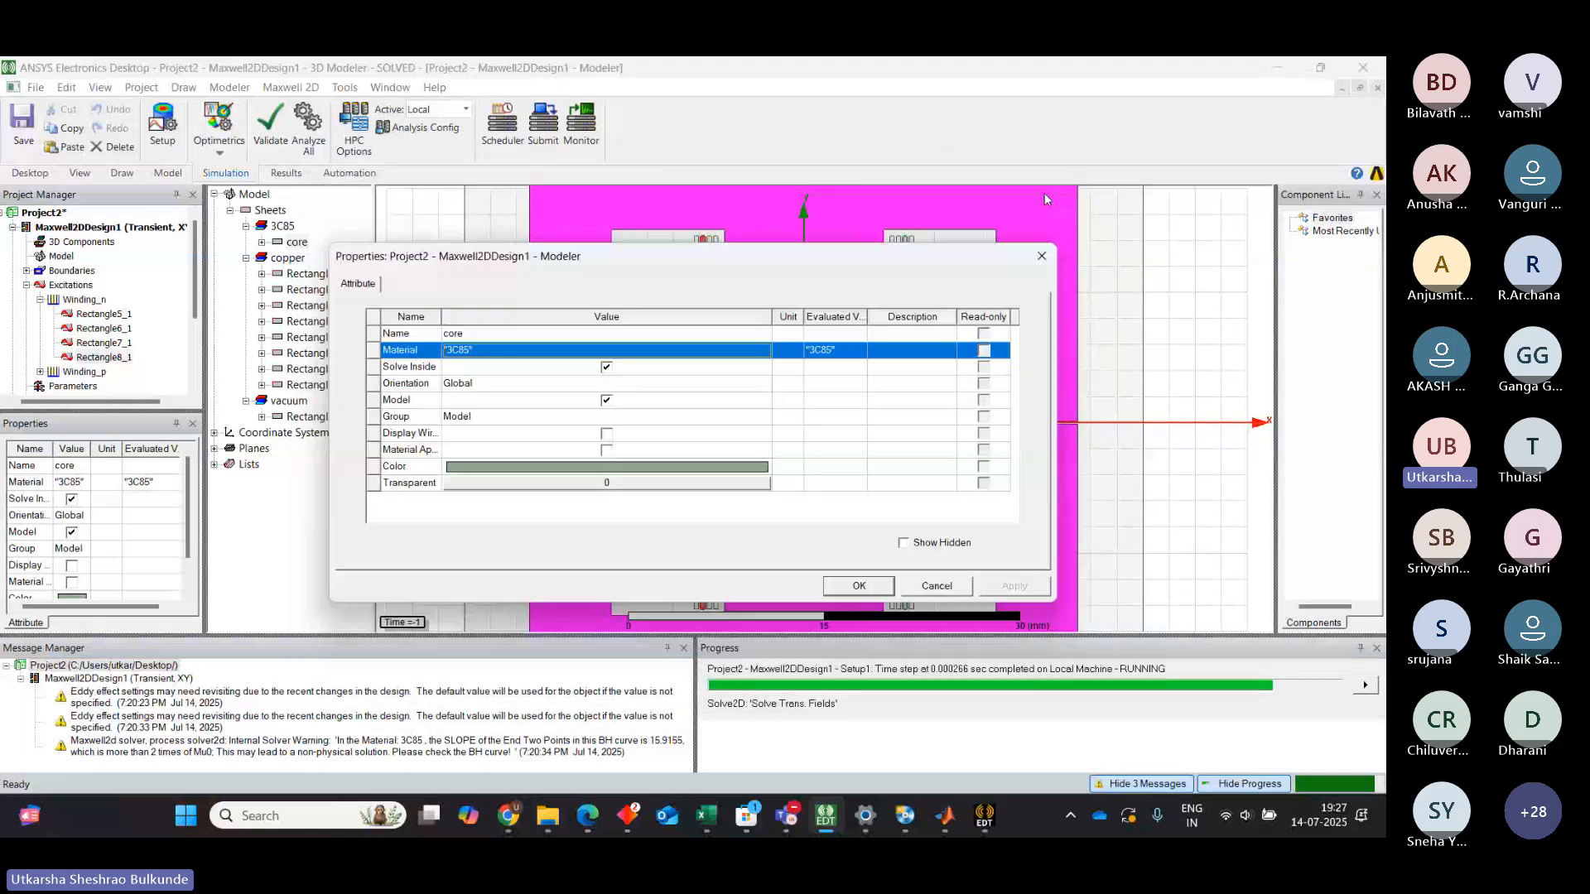
left_click(1041, 256)
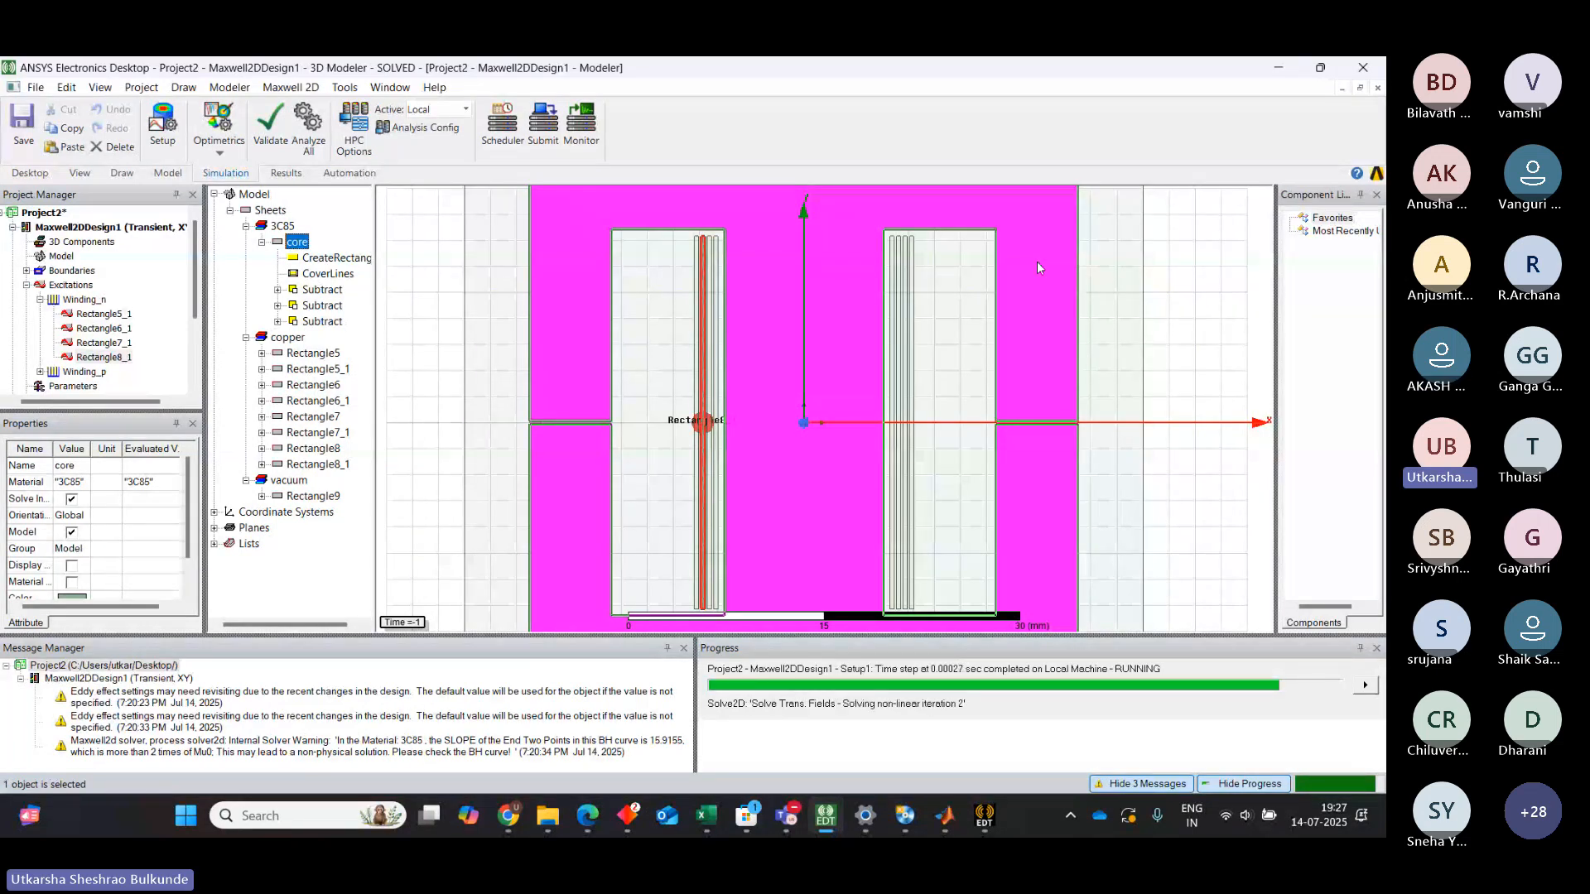
Open the design's solution type settings to check them, then cancel without changes
left_click(124, 228)
right_click(126, 232)
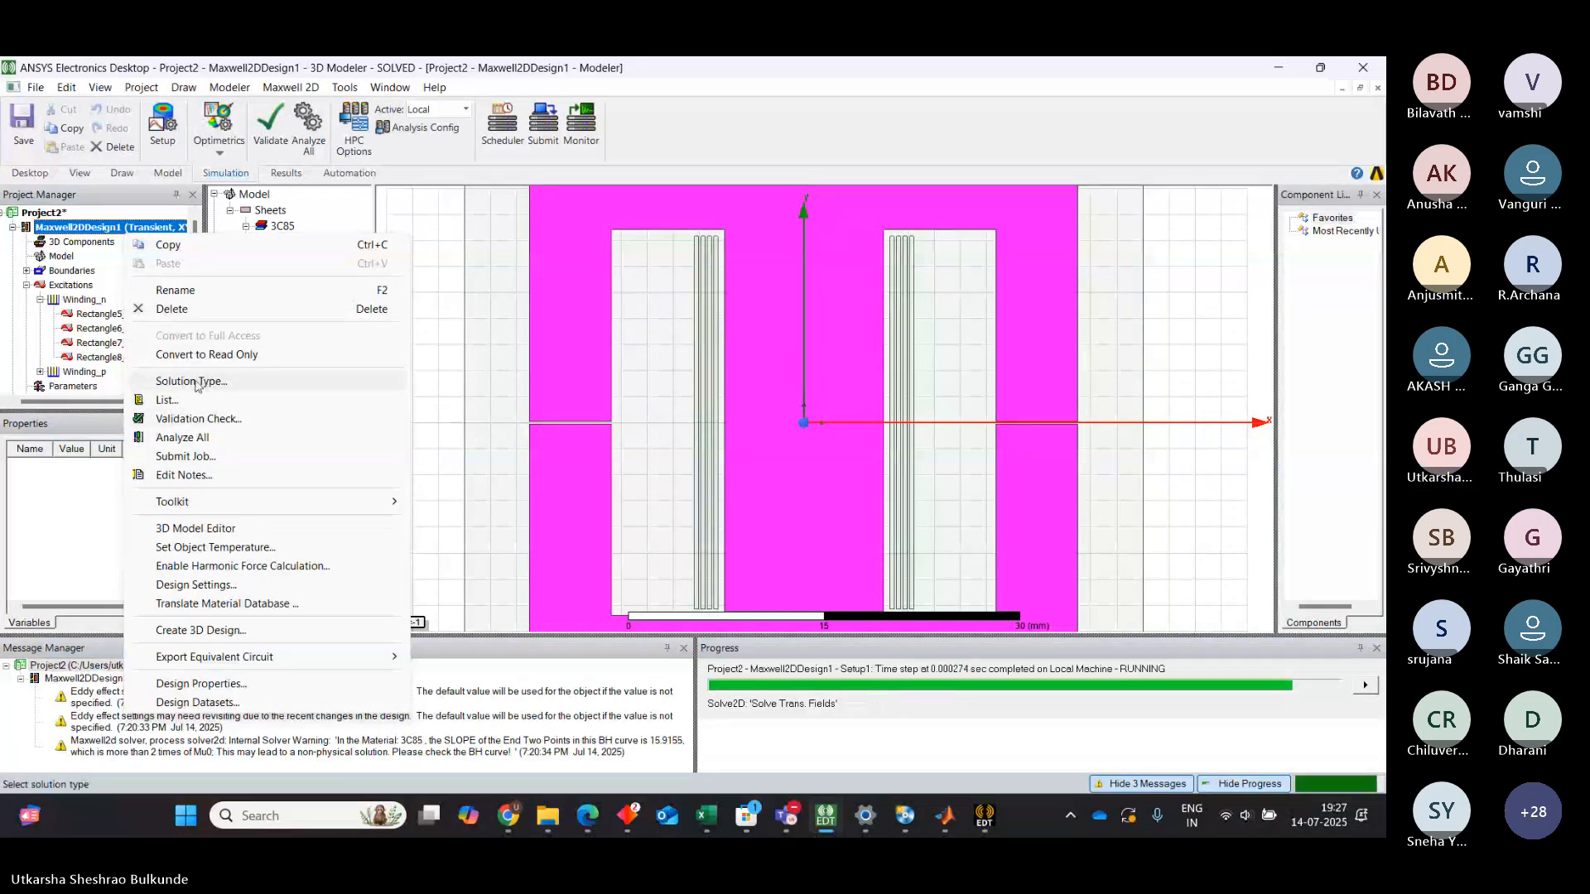
left_click(192, 382)
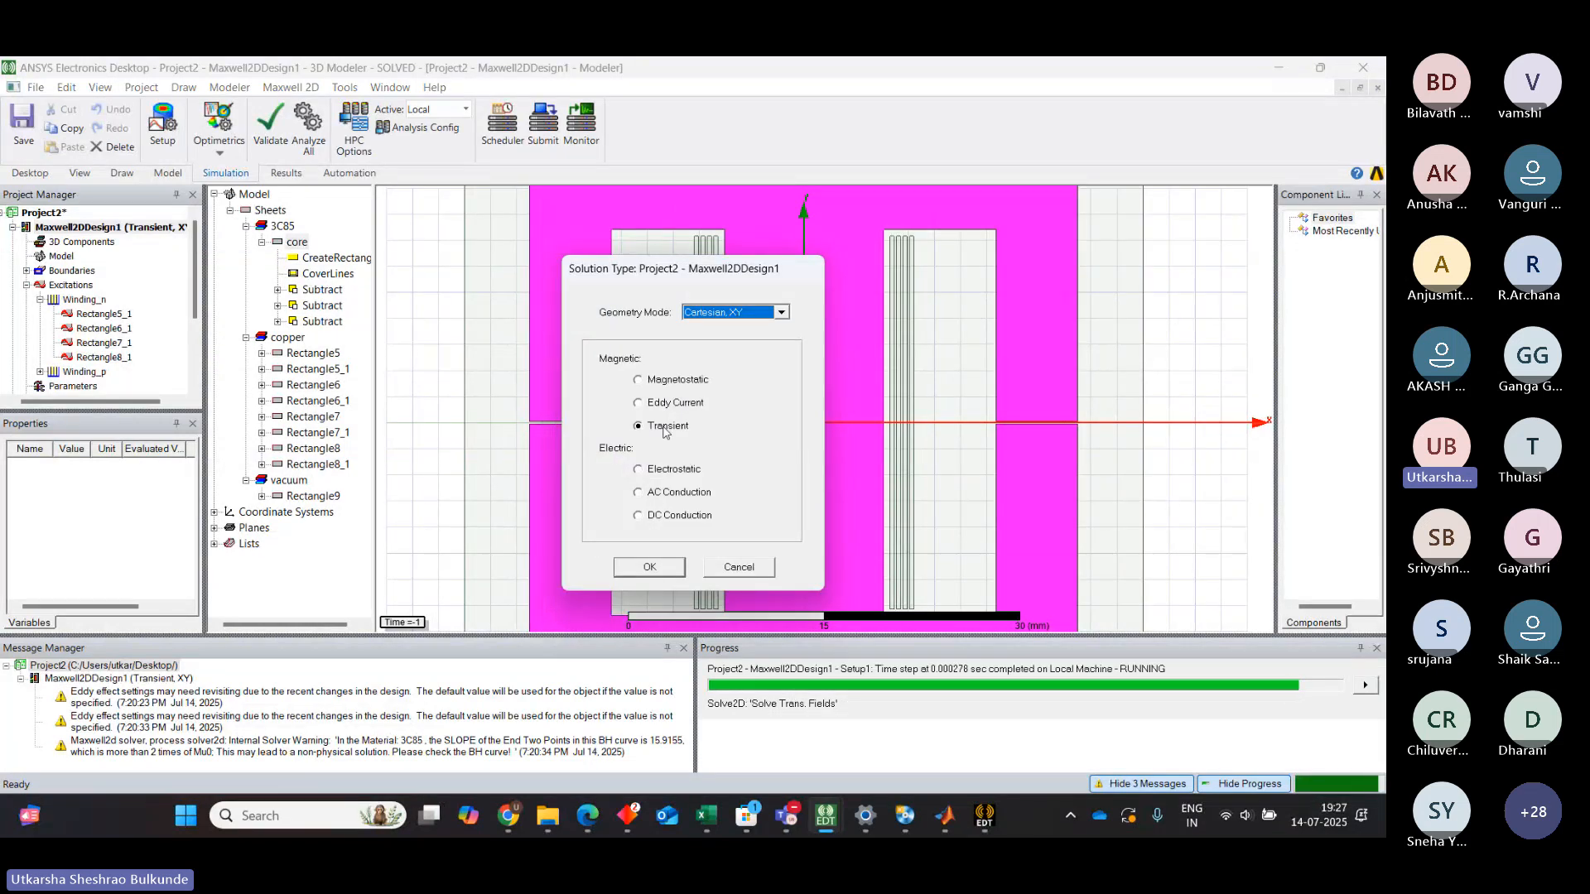
left_click(739, 568)
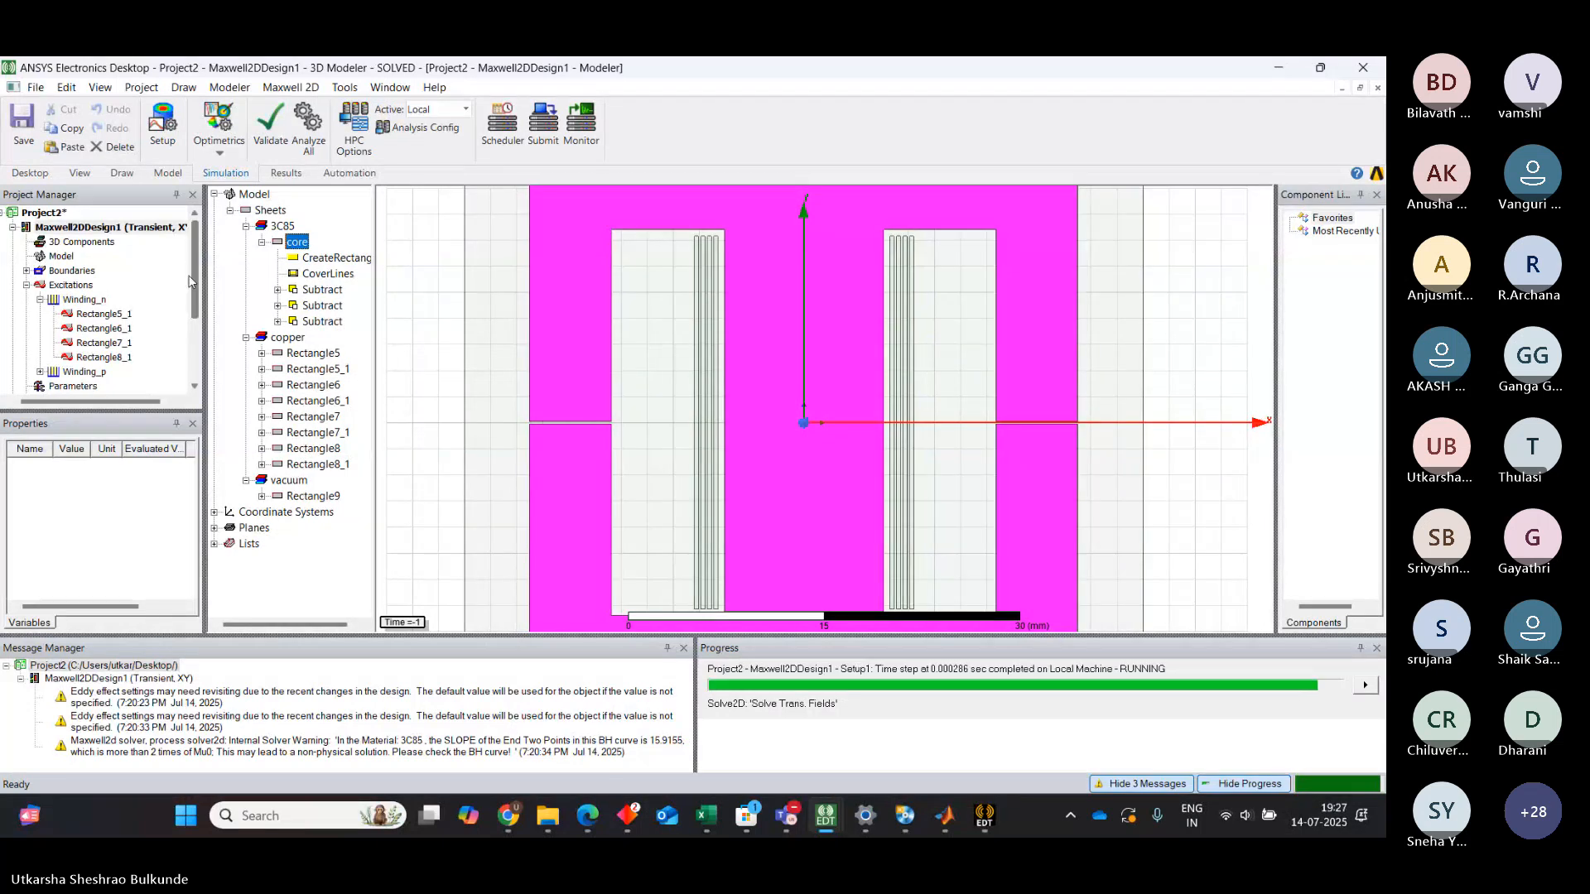
Compare with the Inductor project's core loss plot and model, then return to the Project2 design
left_click_drag(192, 282, 189, 401)
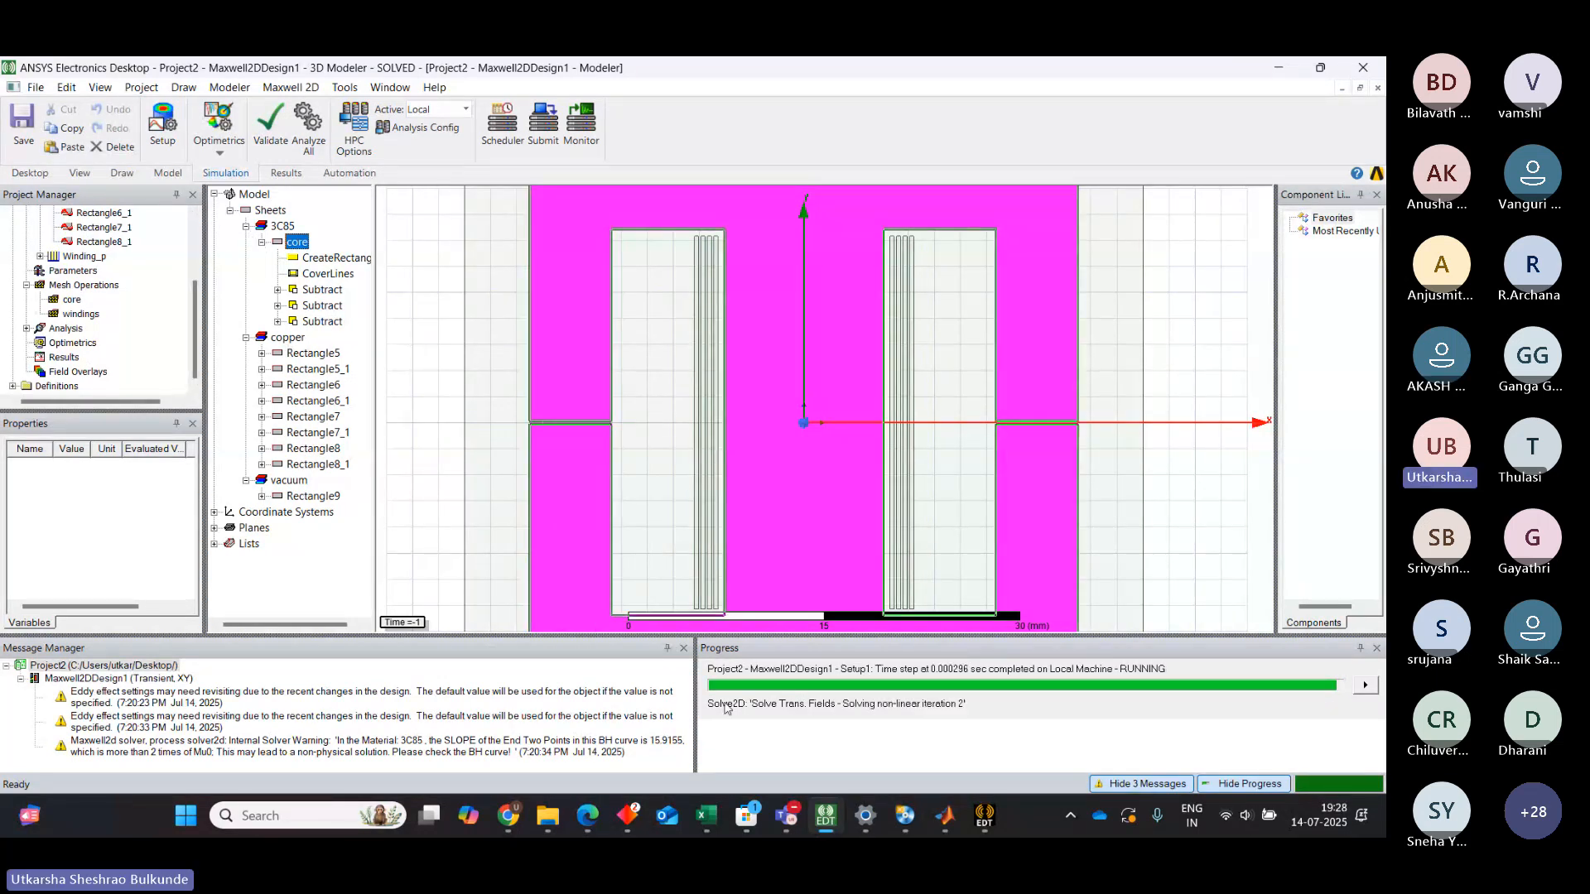
mouse_move(834, 808)
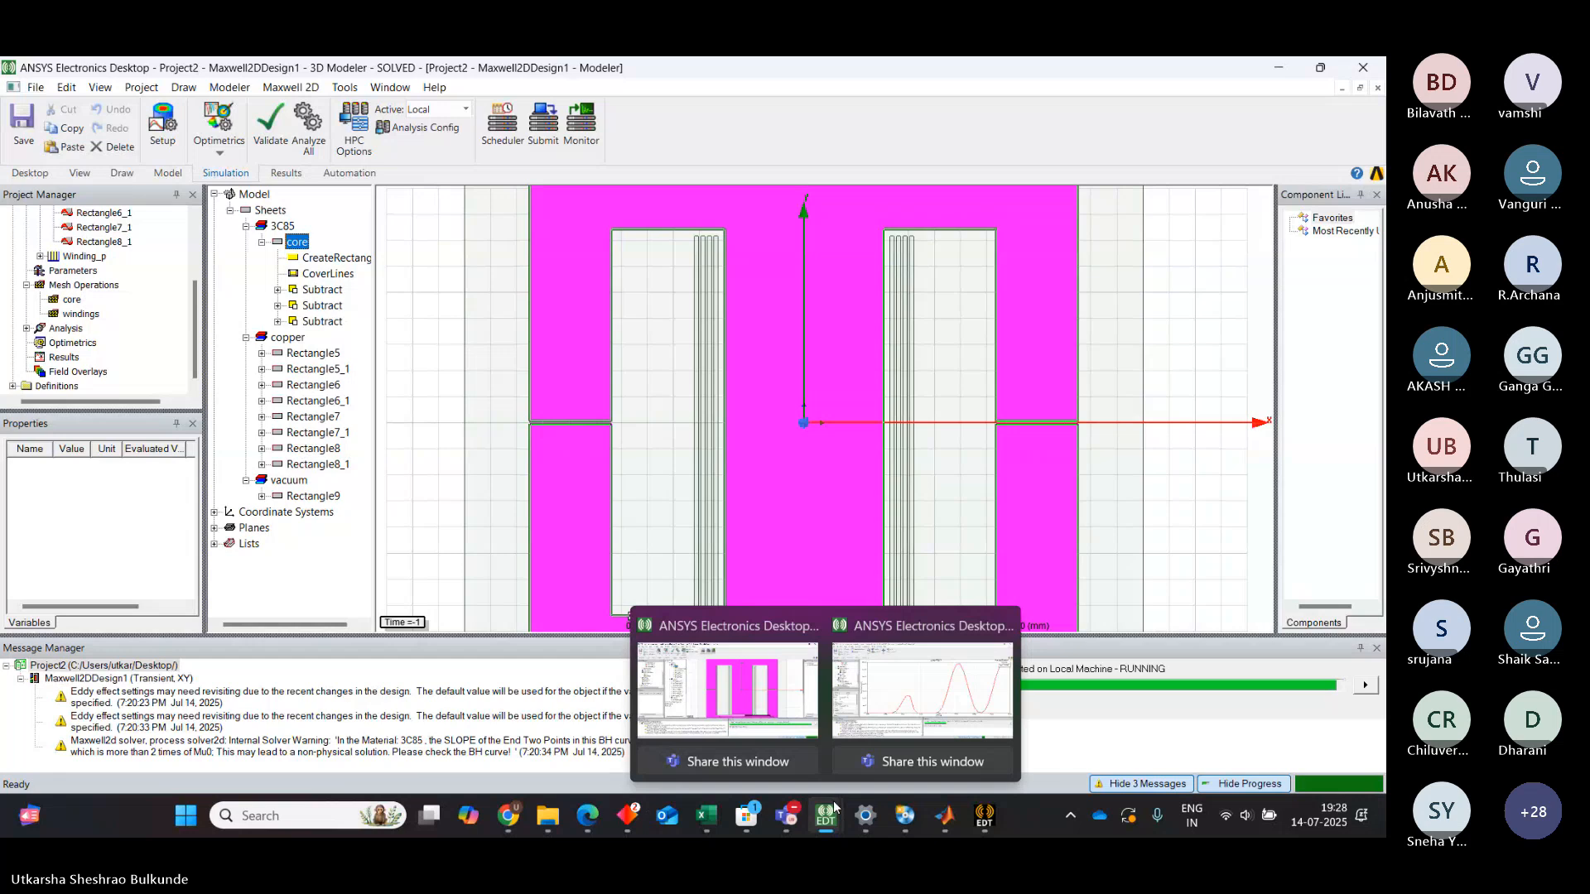
mouse_move(882, 710)
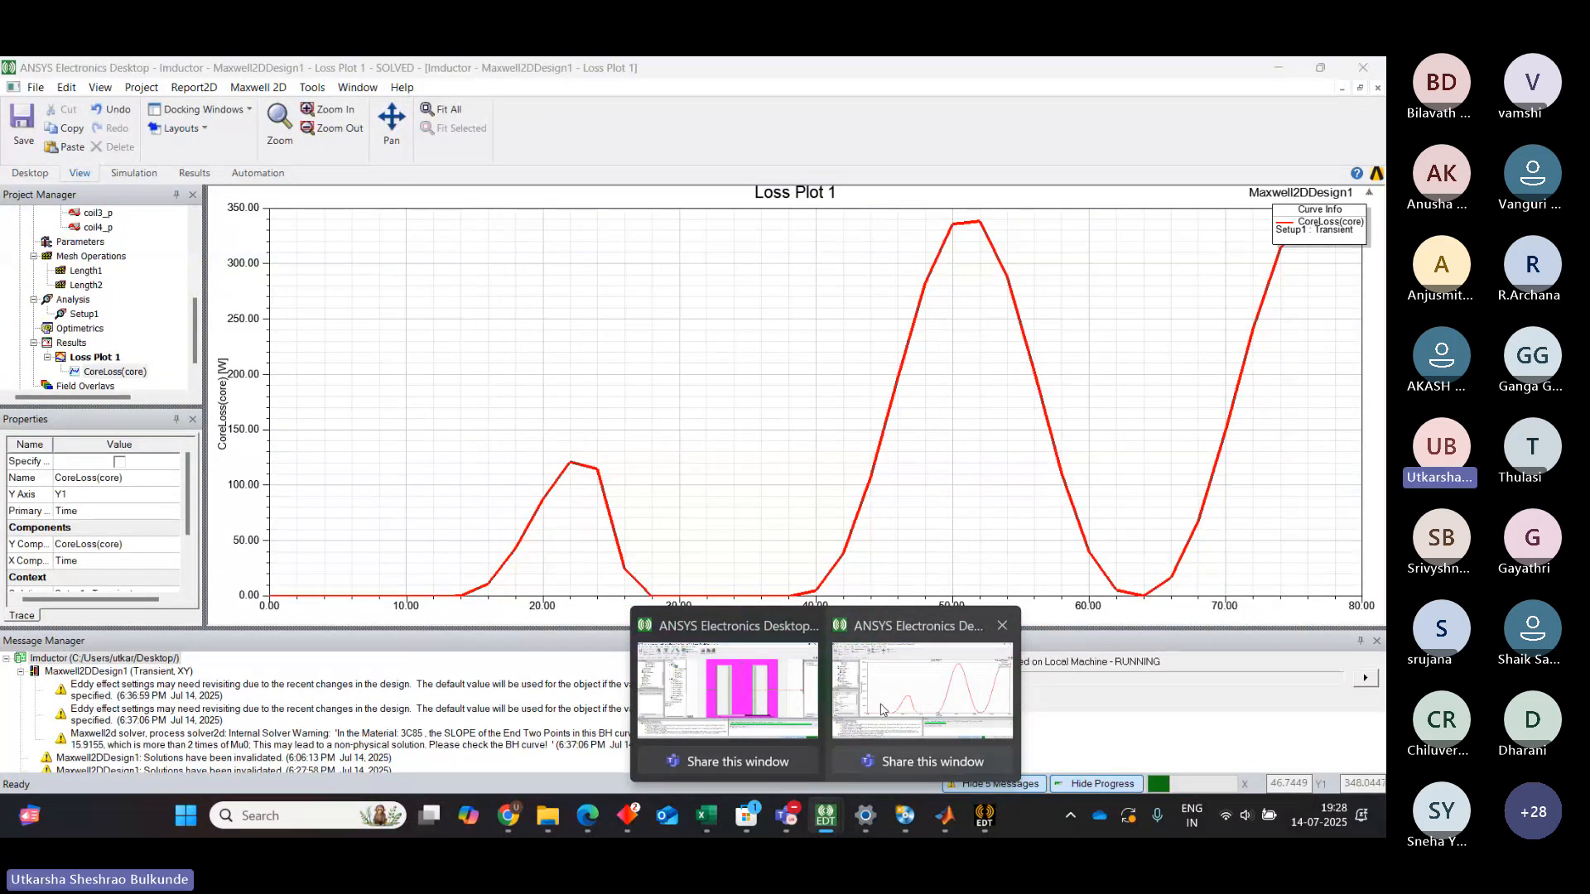
left_click(882, 709)
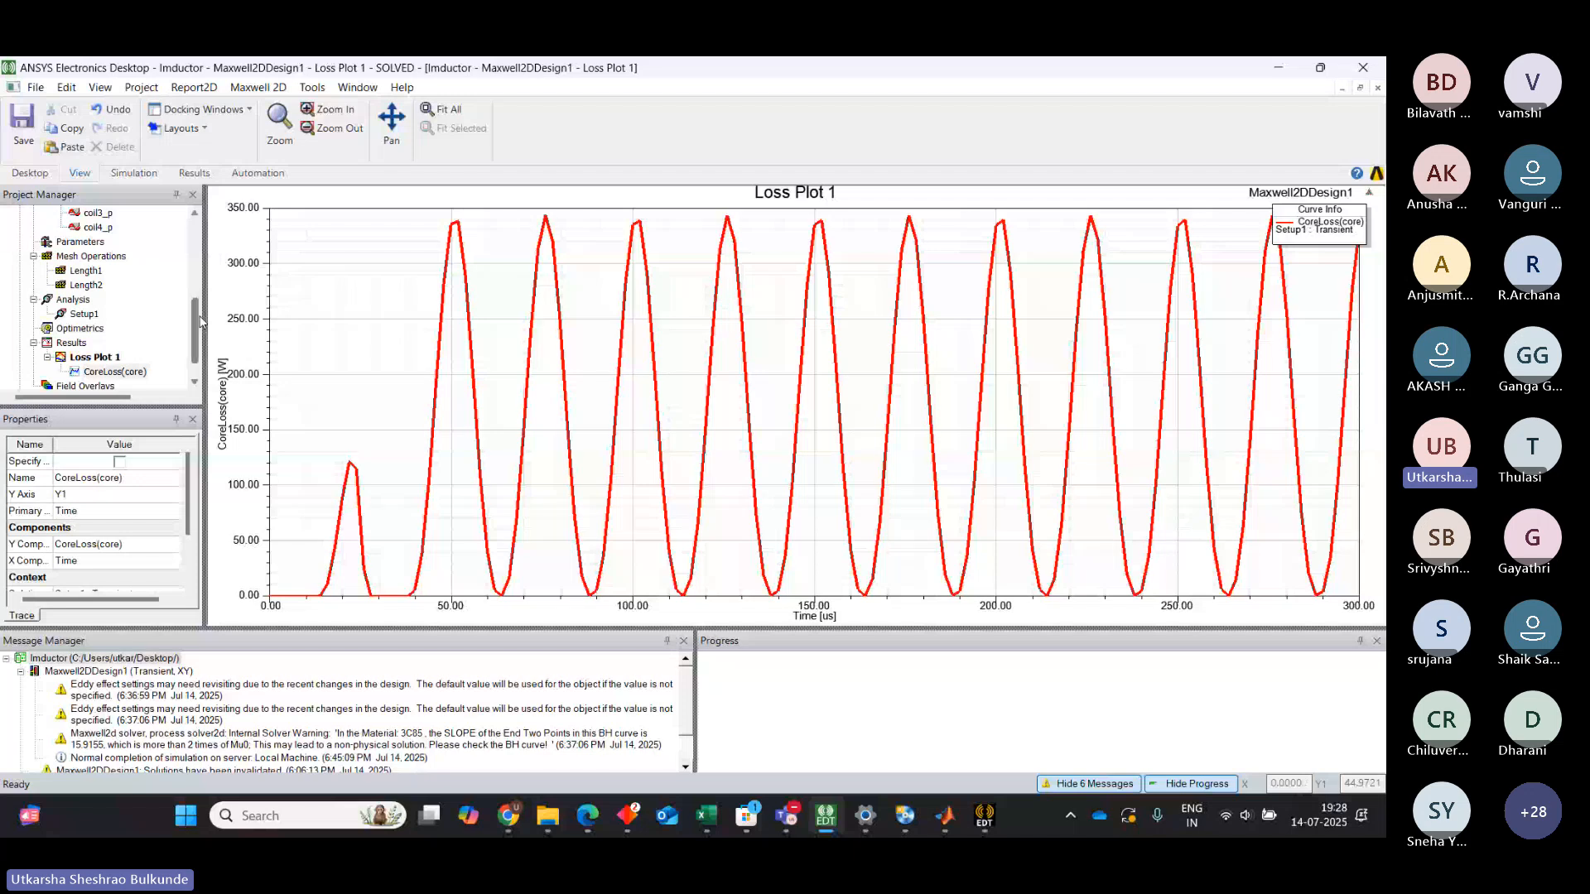
left_click_drag(195, 322, 197, 232)
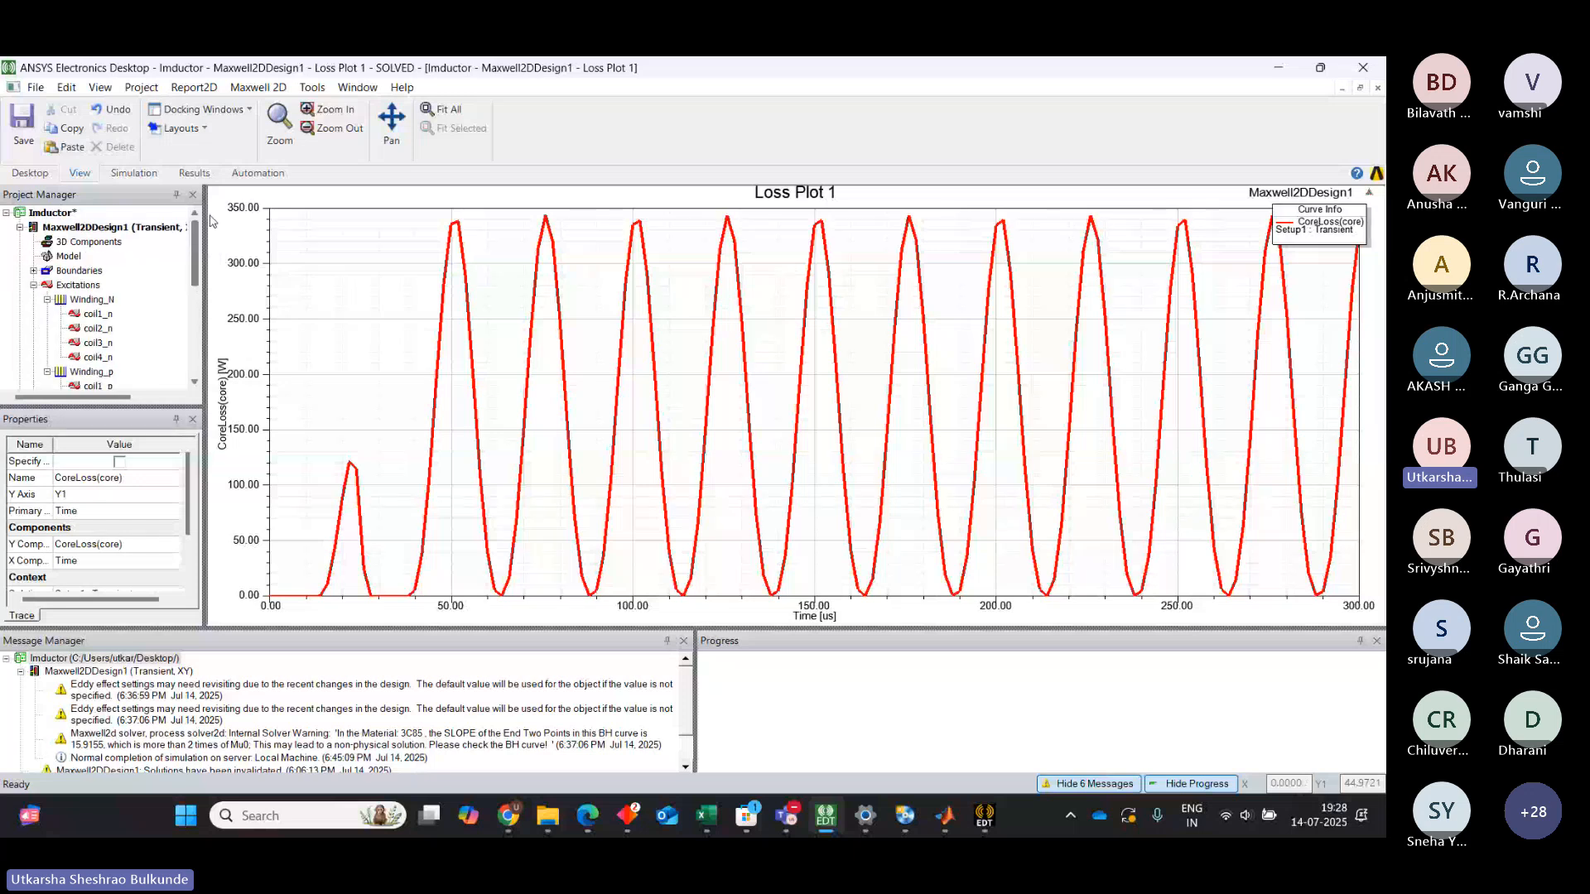
left_click(21, 228)
left_click(20, 227)
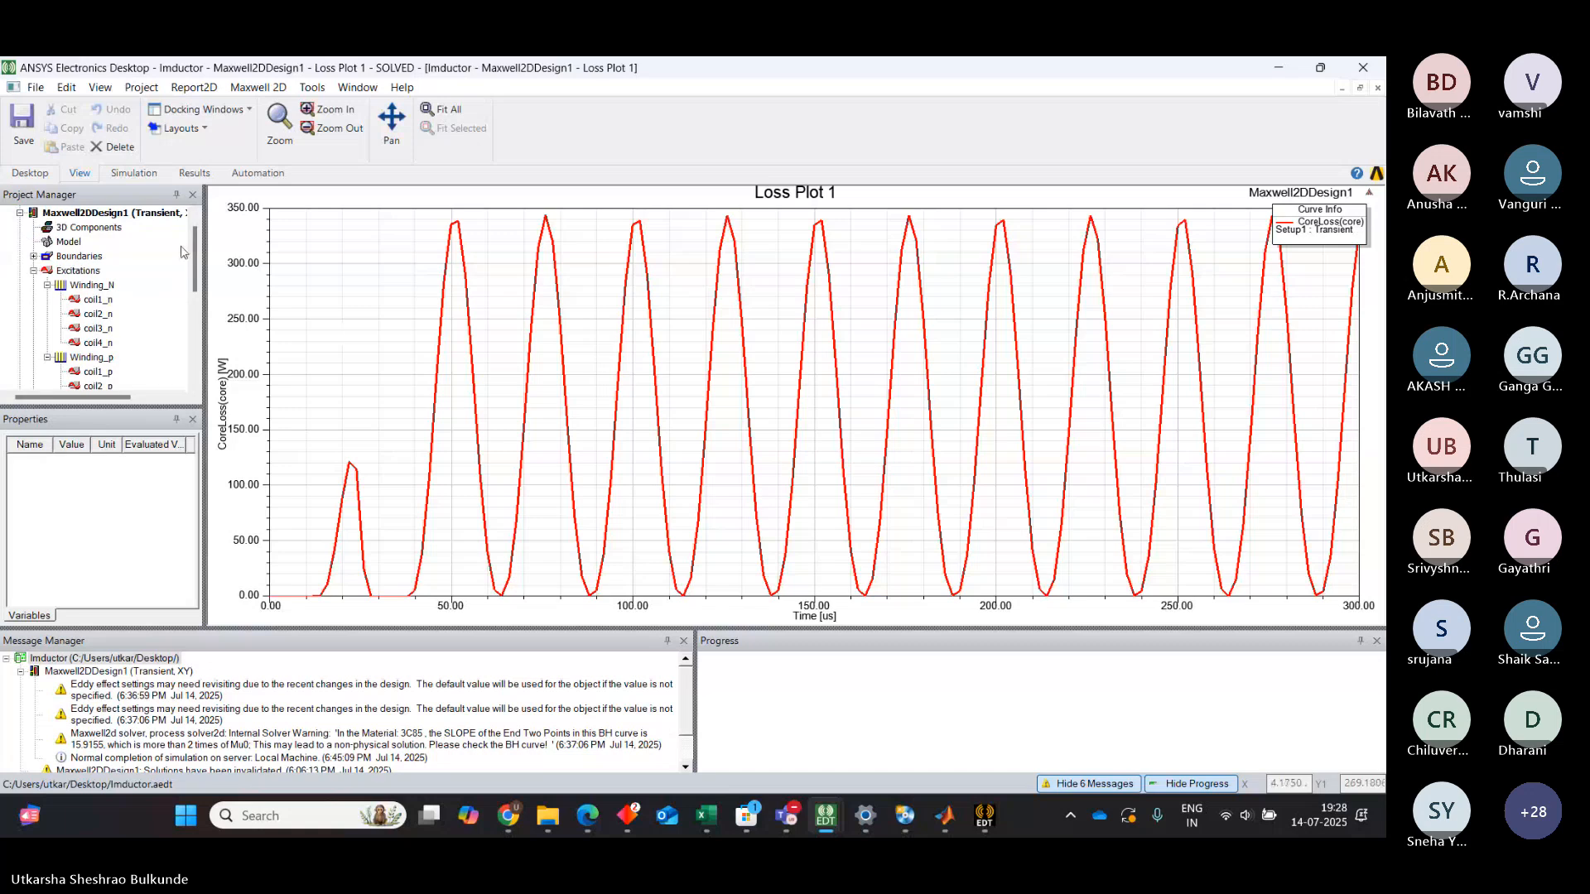
double_click(162, 217)
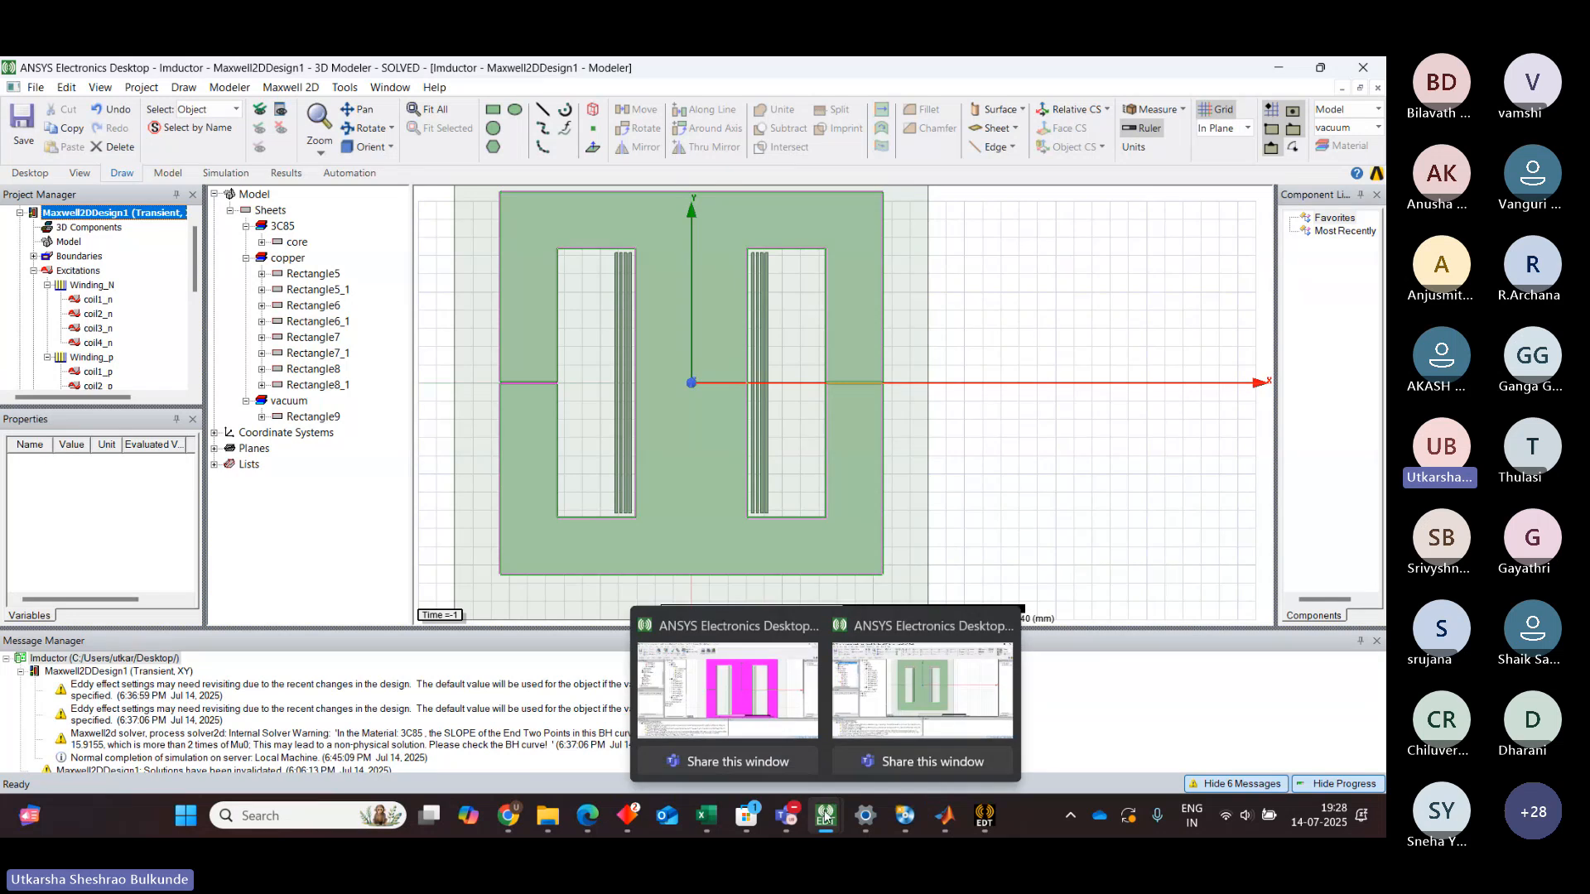
mouse_move(825, 815)
left_click(718, 662)
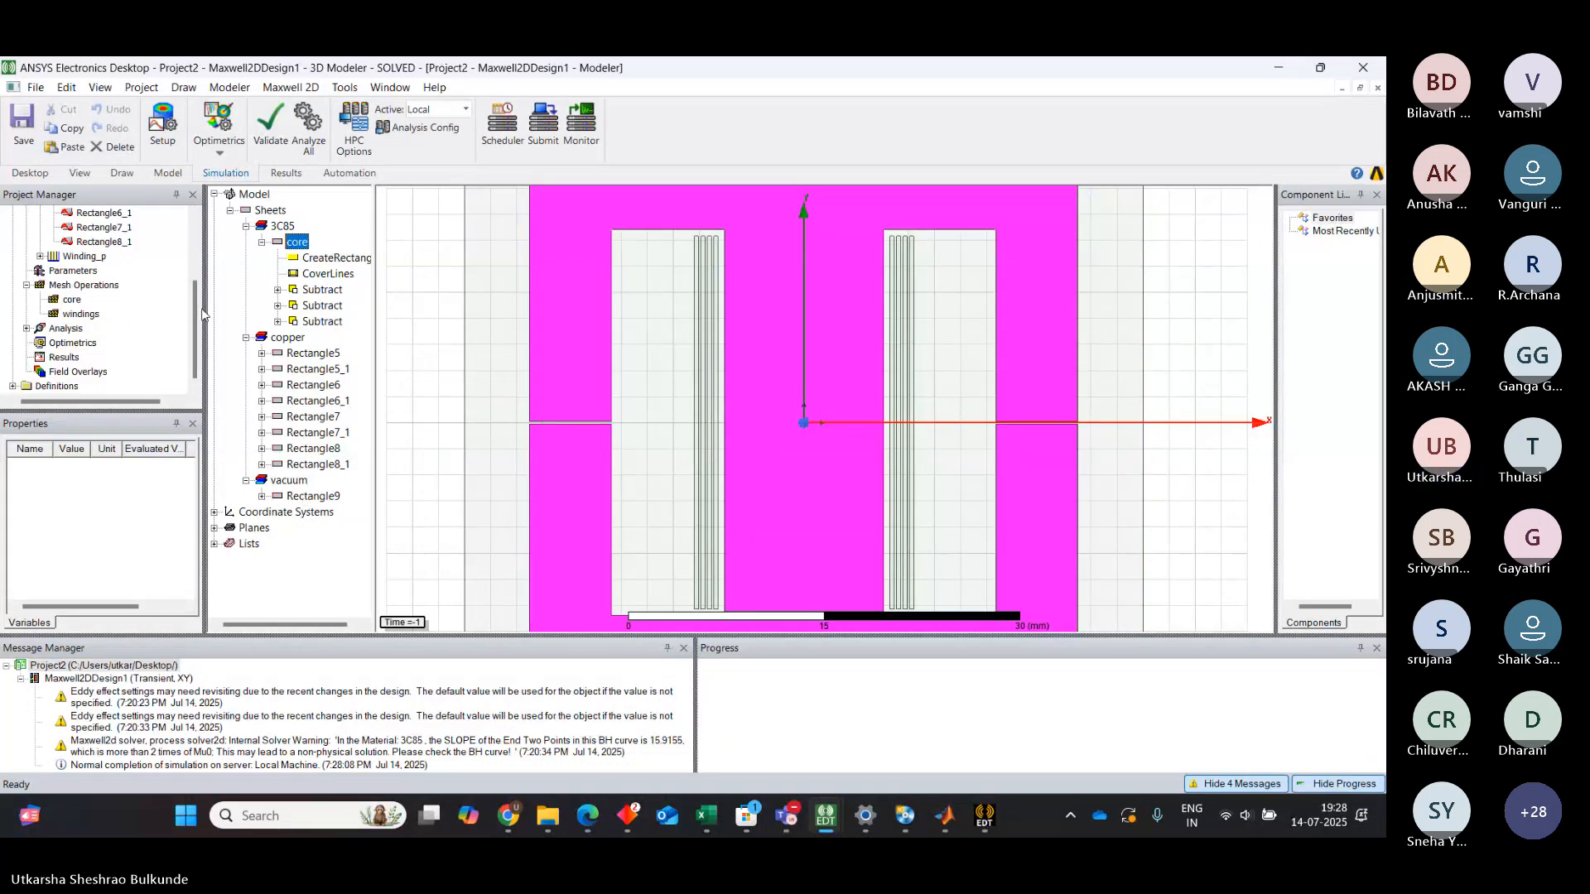
Enlarge the message panel and collapse the Excitations and Mesh Operations branches of the project tree
left_click_drag(197, 305, 205, 217)
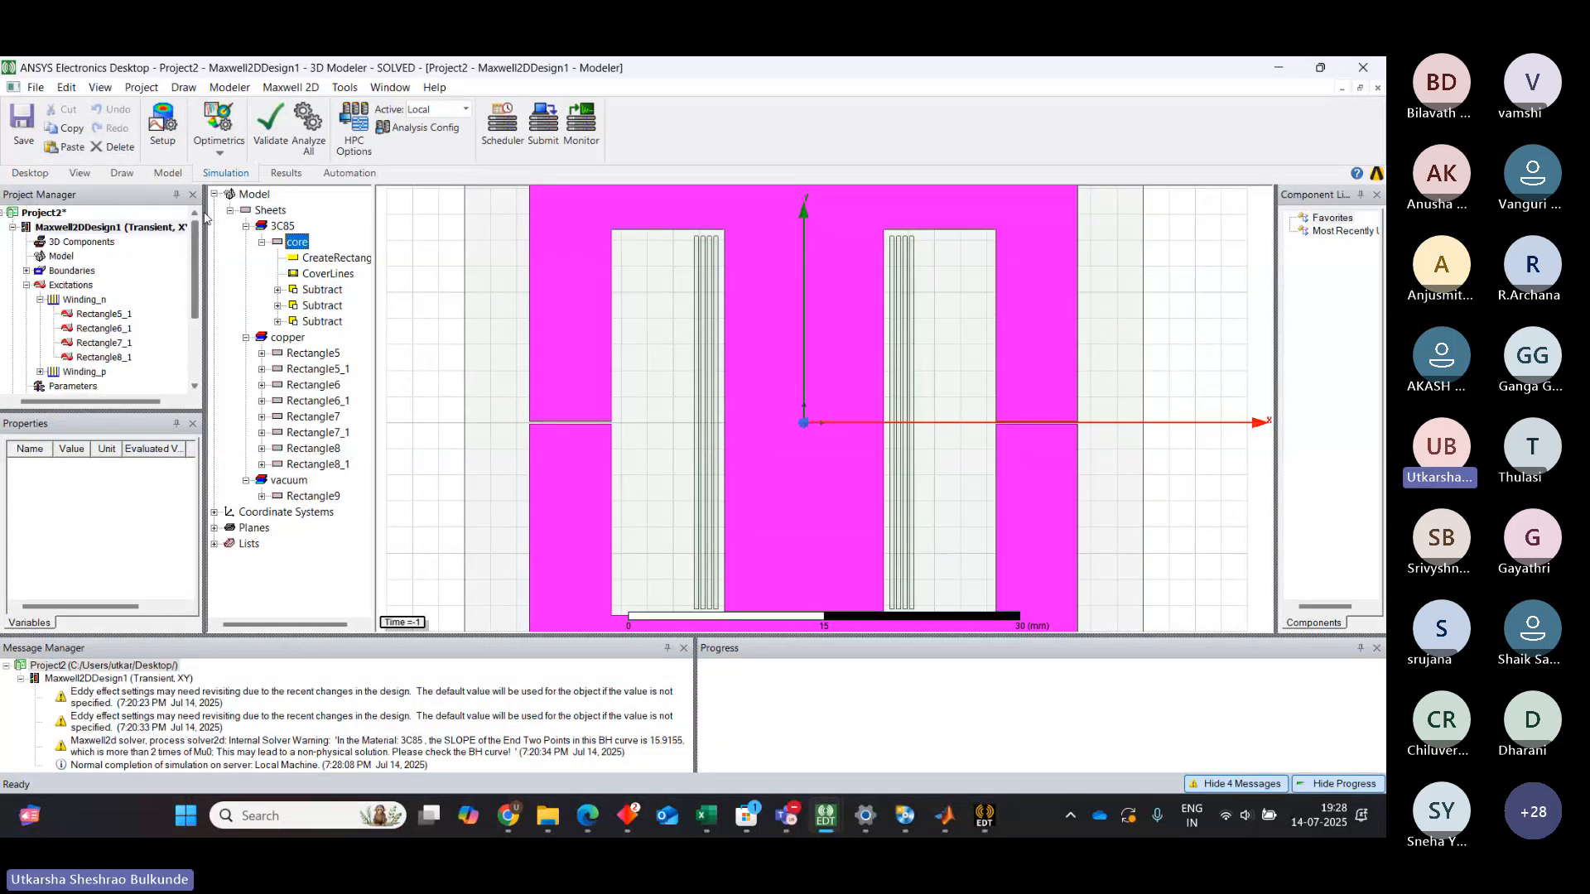
left_click(689, 769)
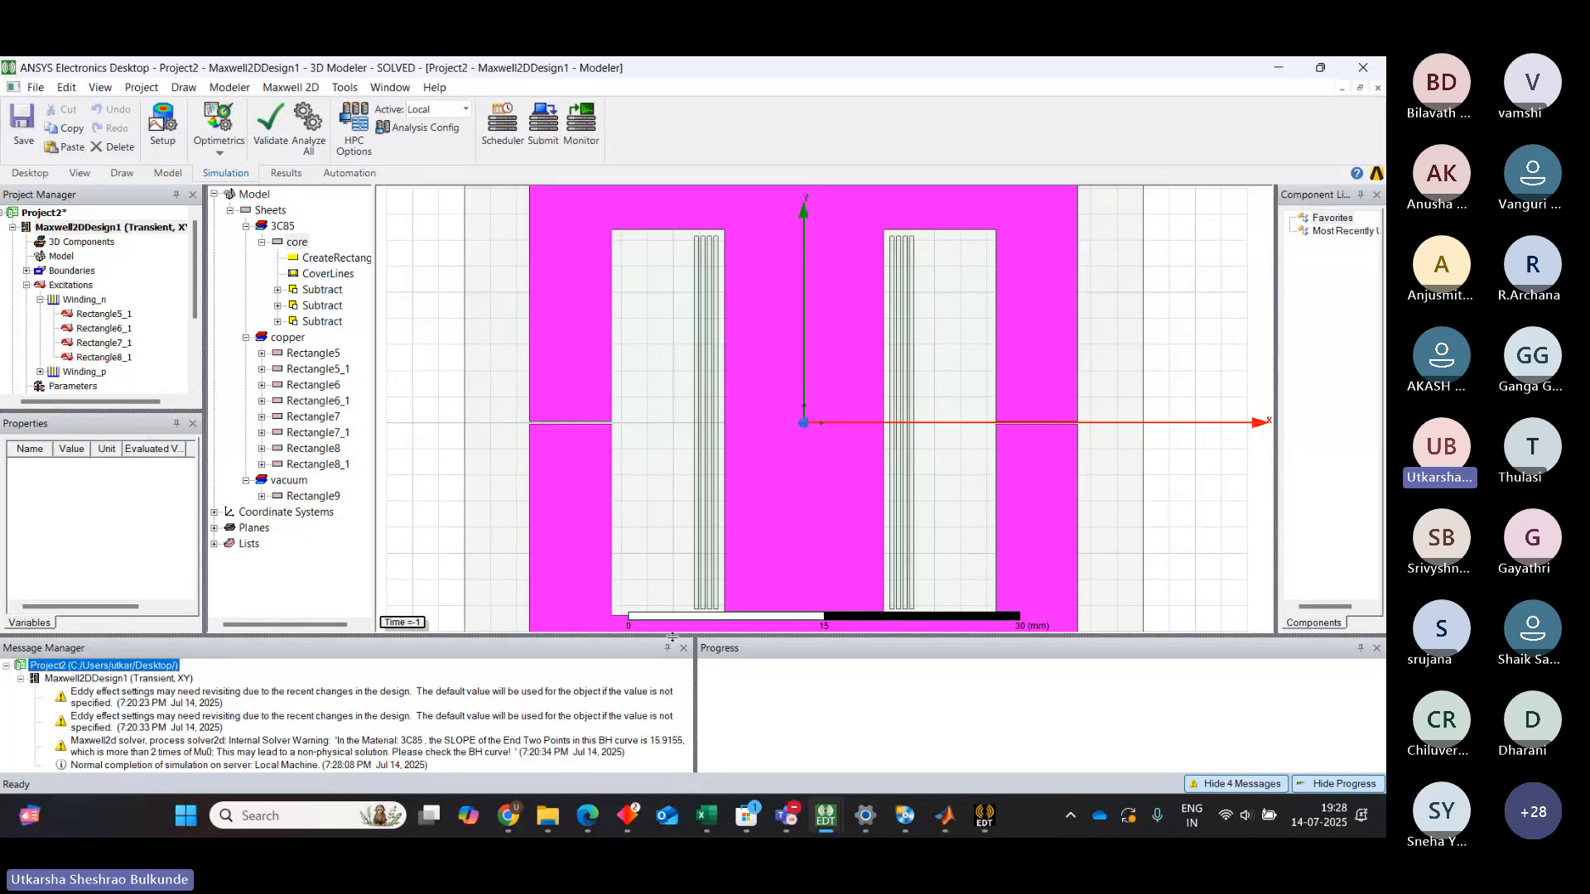
left_click_drag(672, 637, 672, 710)
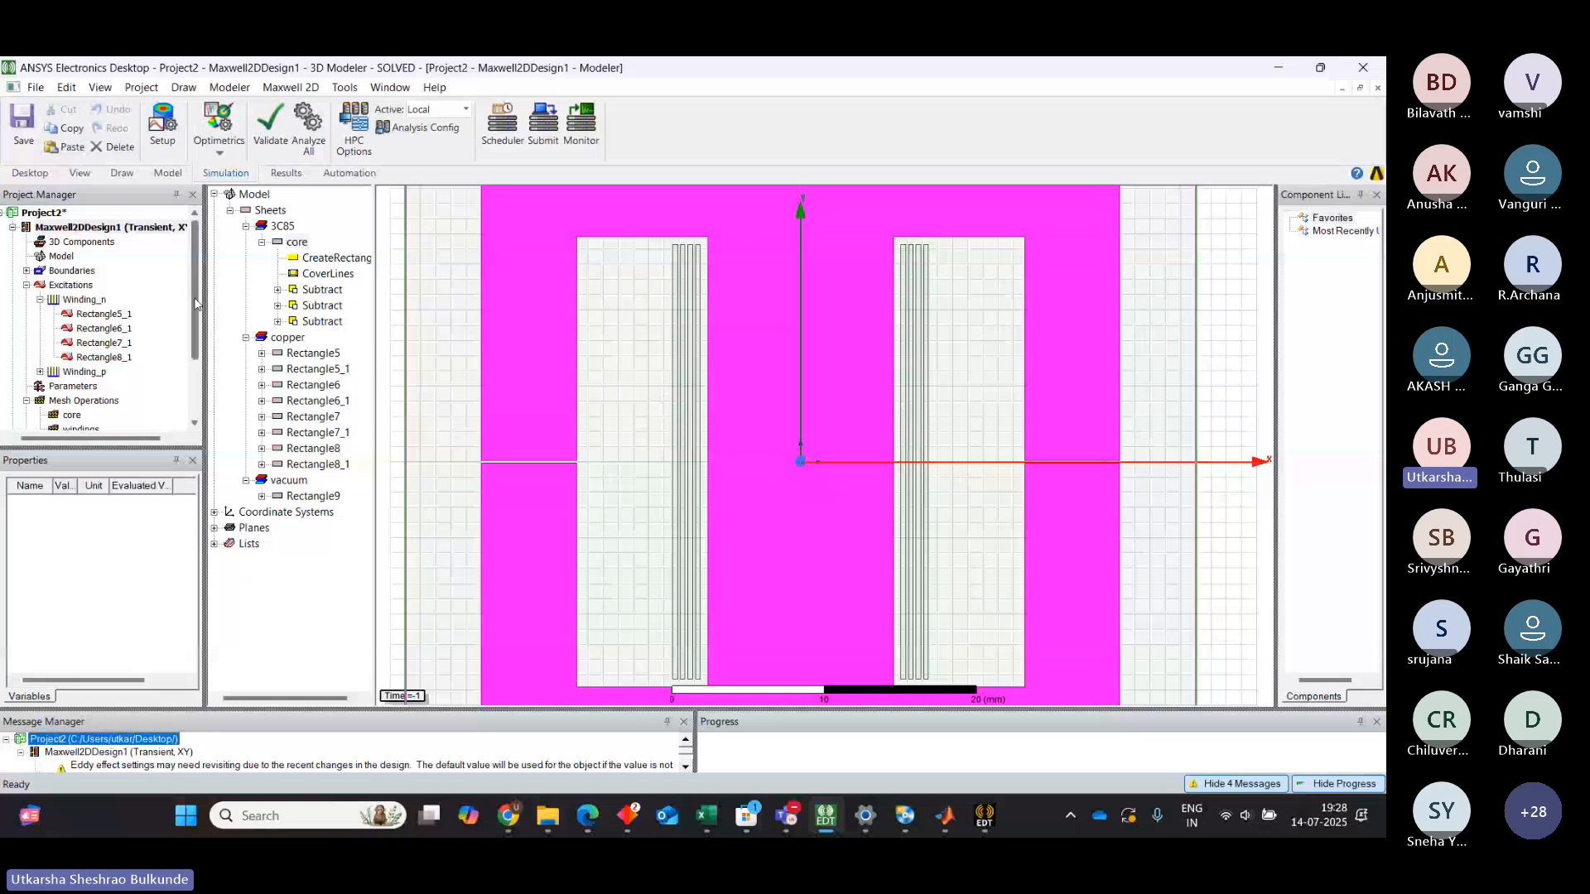
left_click(26, 285)
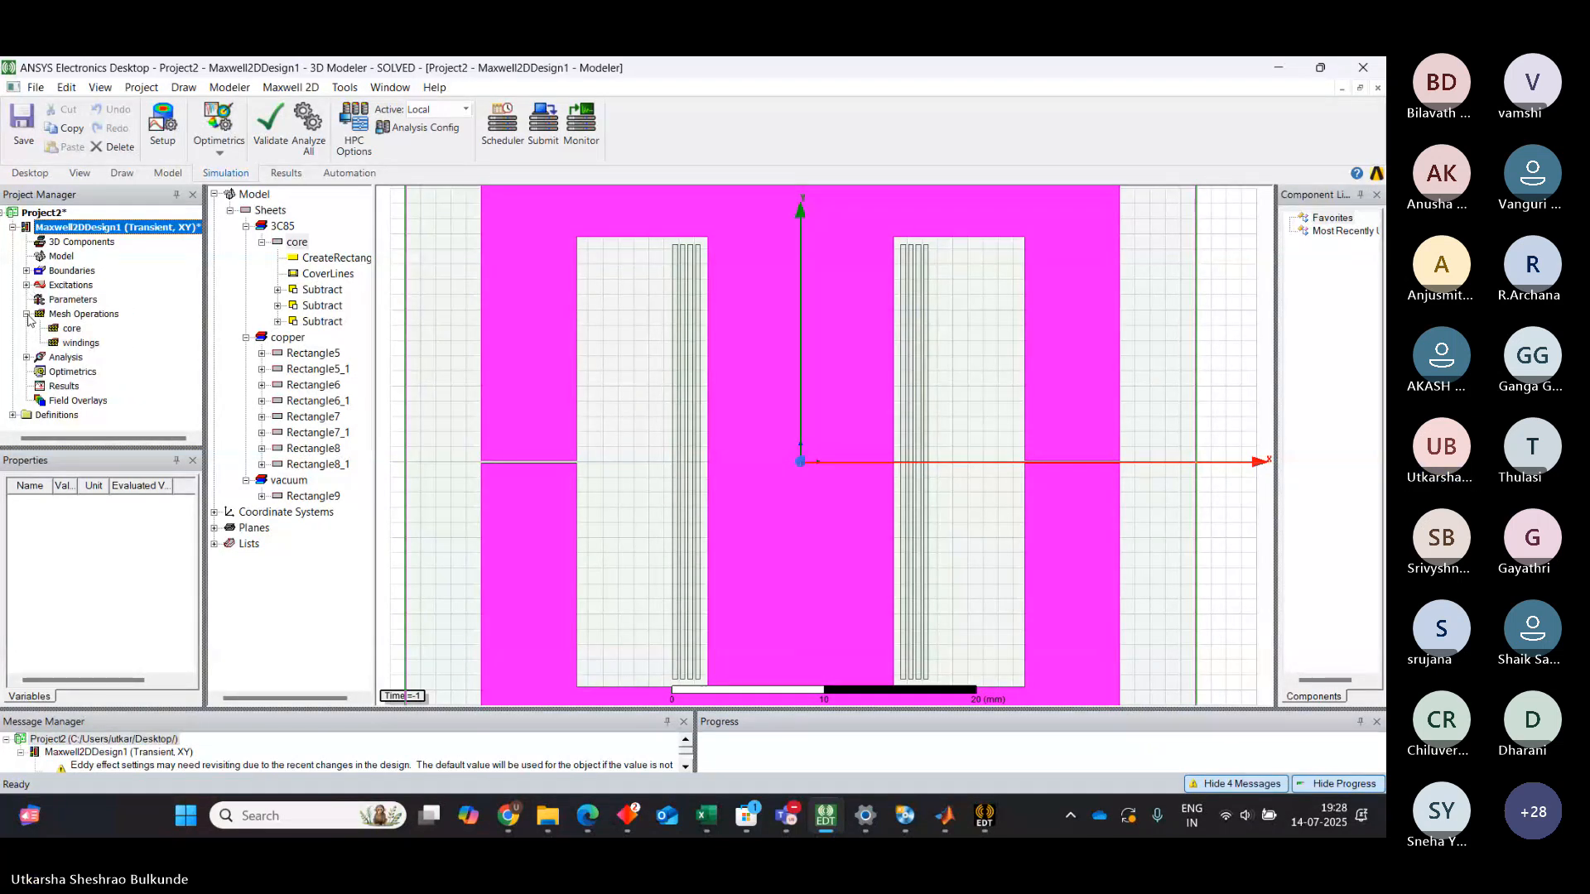
left_click(27, 315)
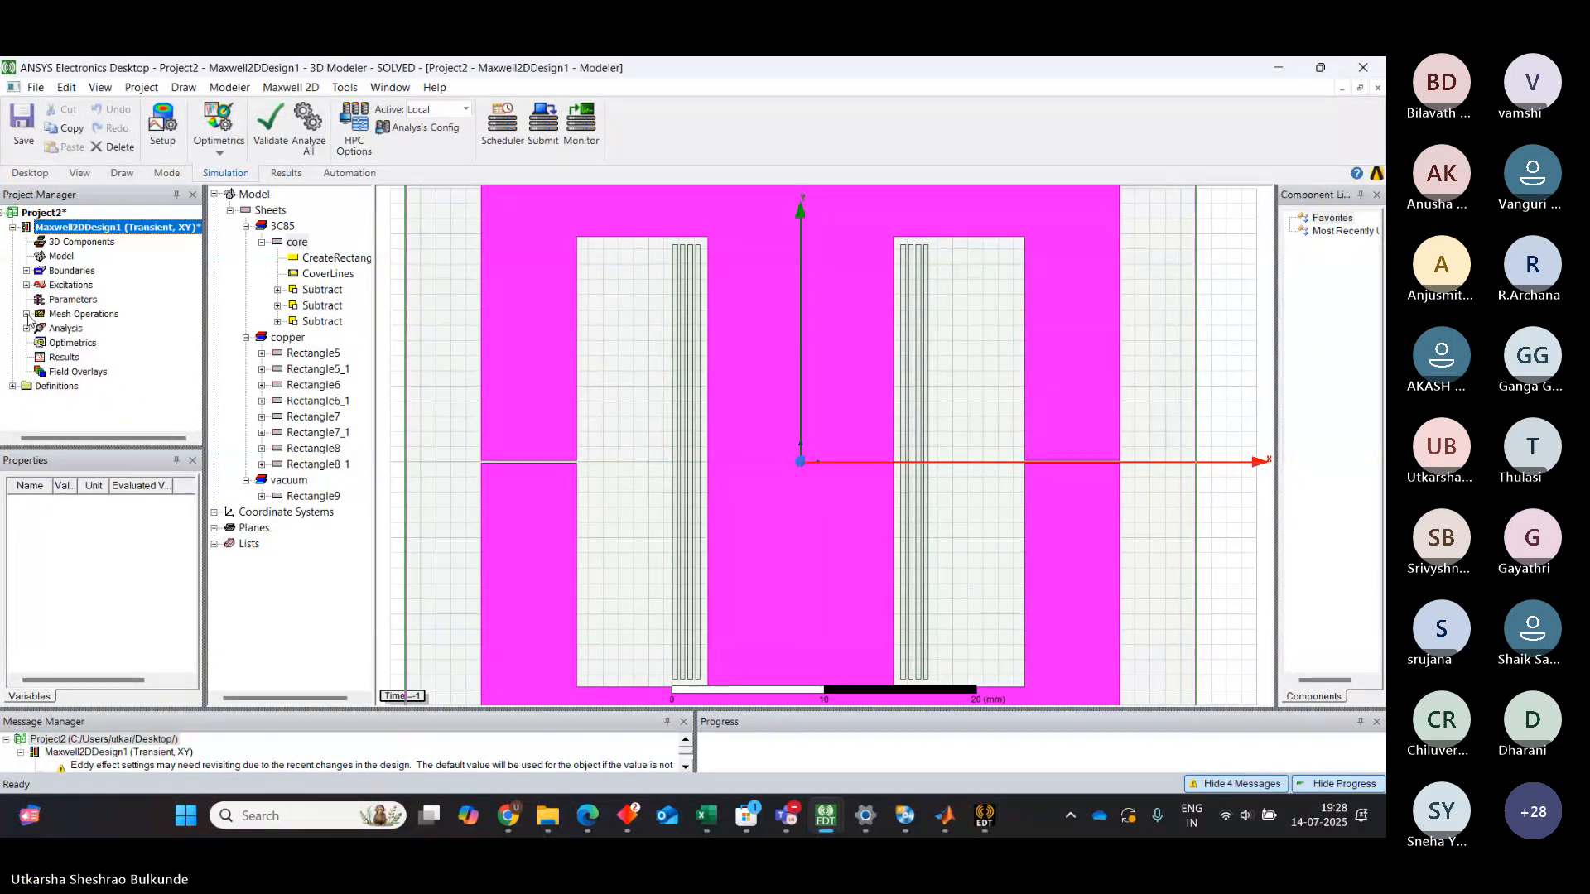
Create a transient rectangular plot of CoreLoss over time from the Loss category and close the report dialog
left_click(66, 358)
right_click(70, 362)
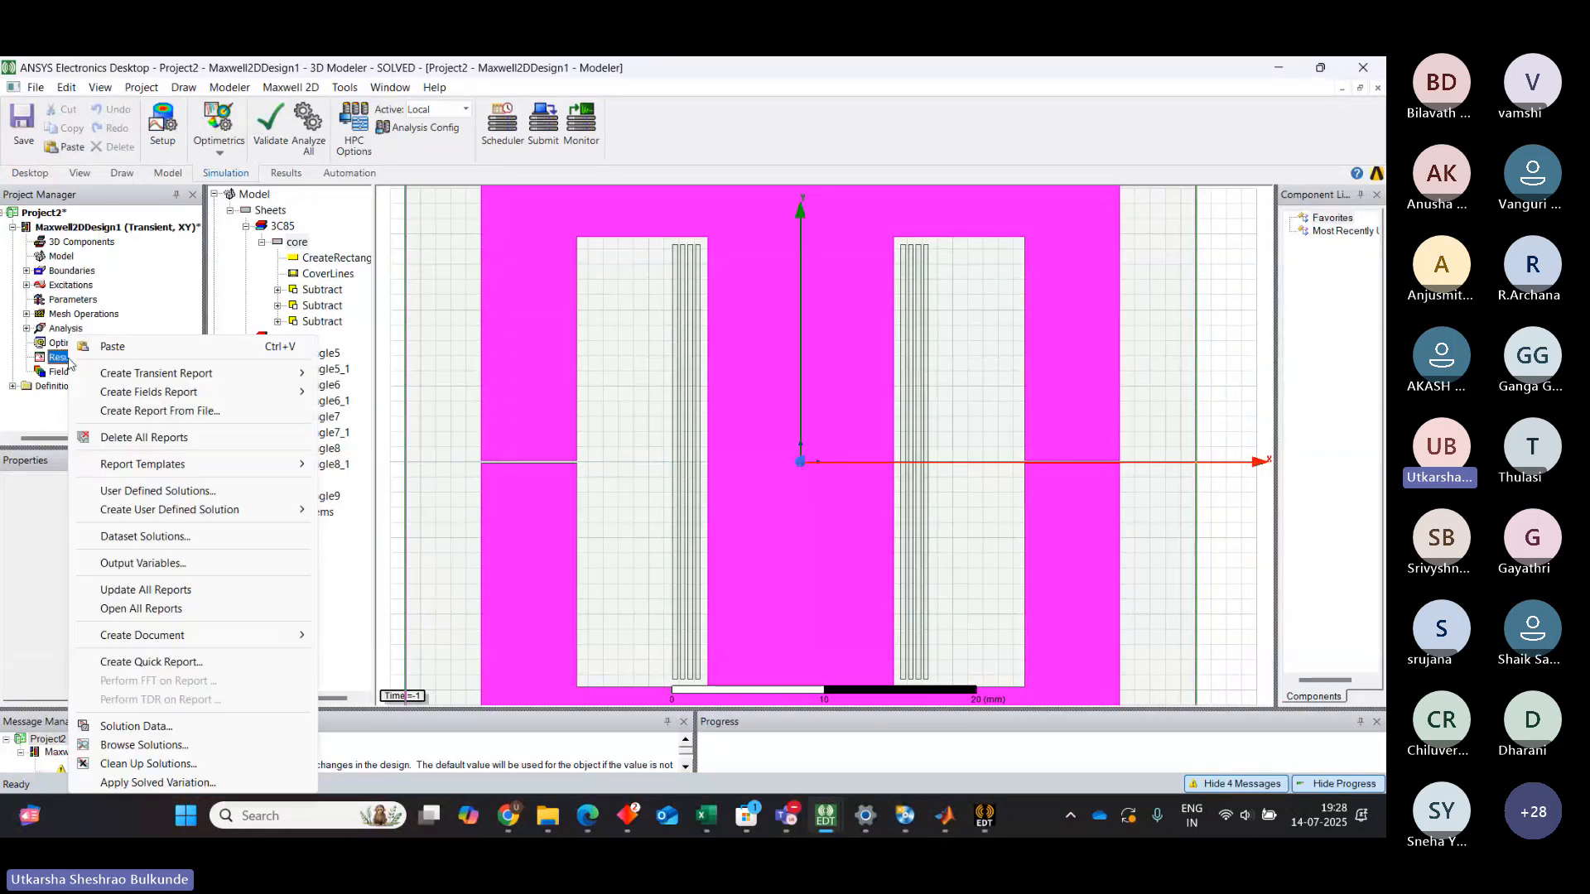
mouse_move(151, 378)
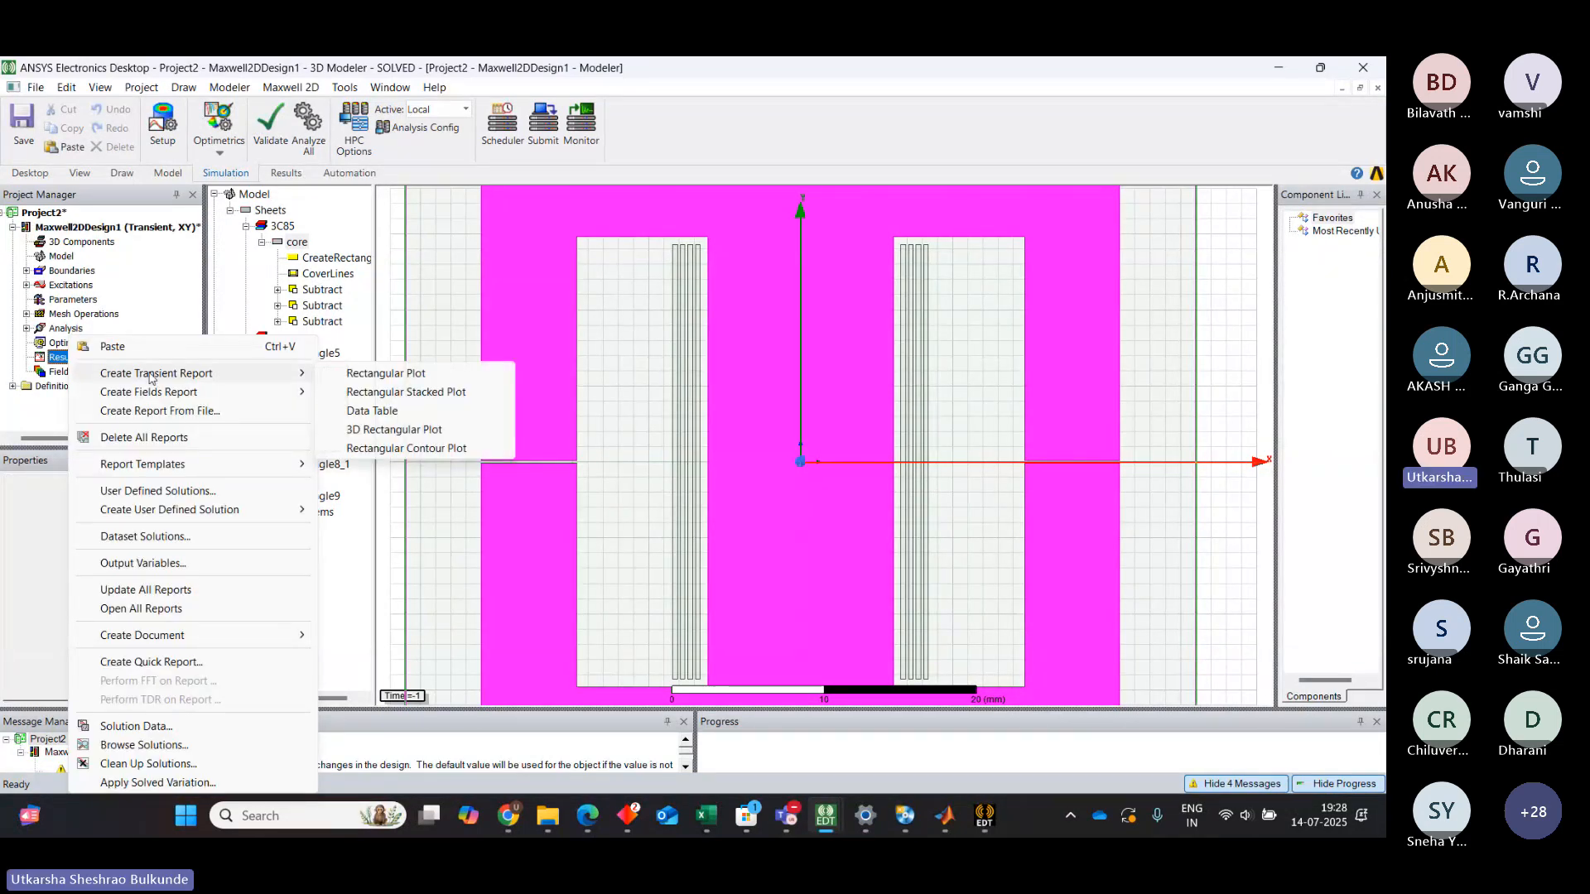
left_click(364, 377)
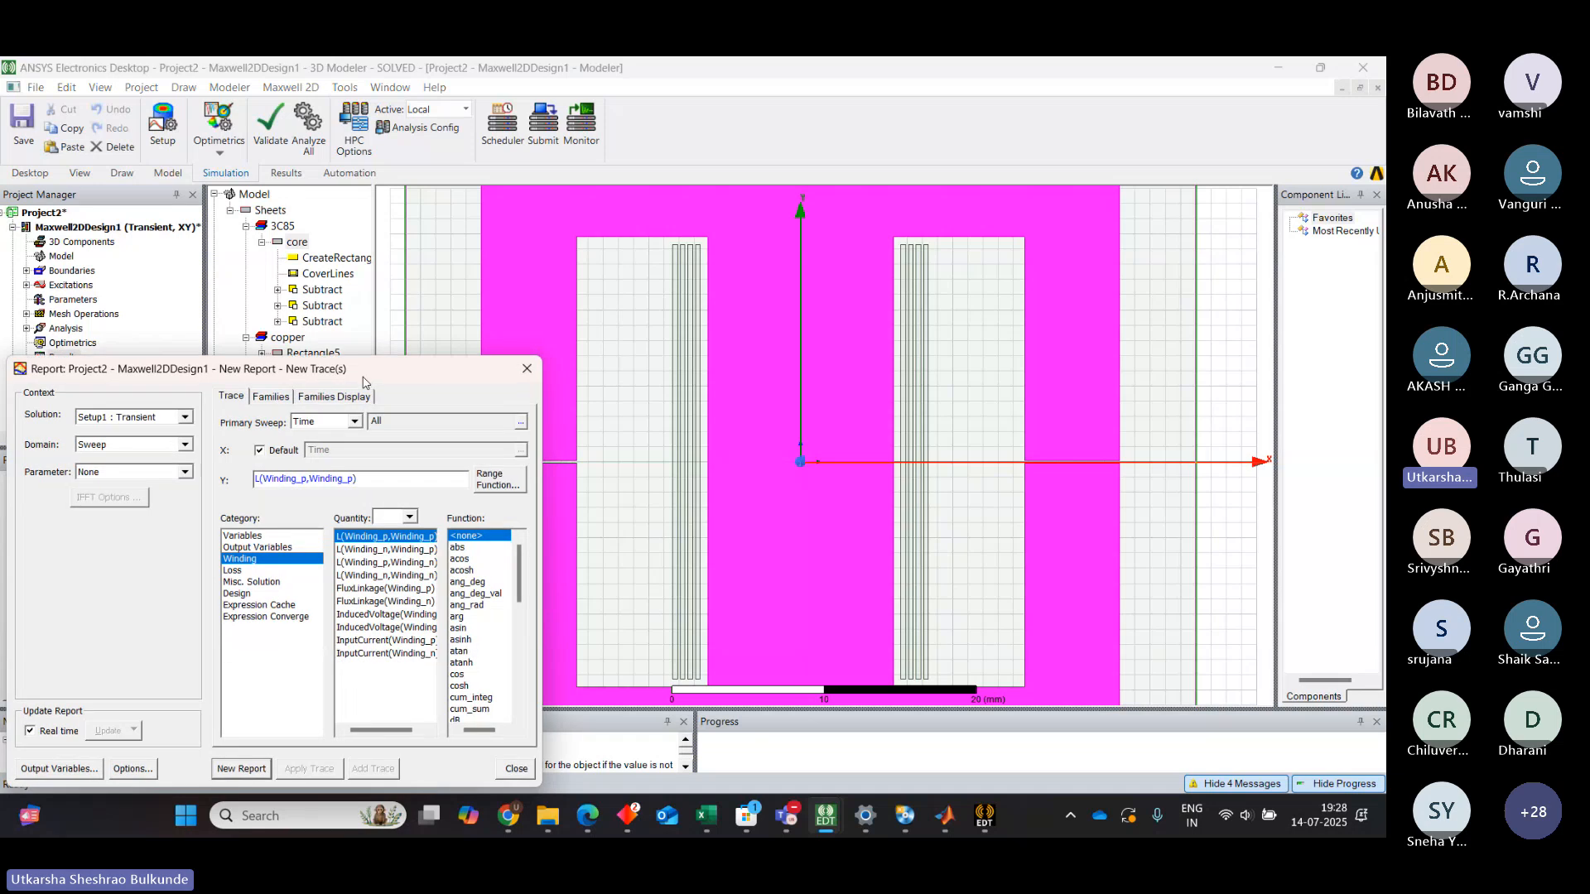
left_click(248, 571)
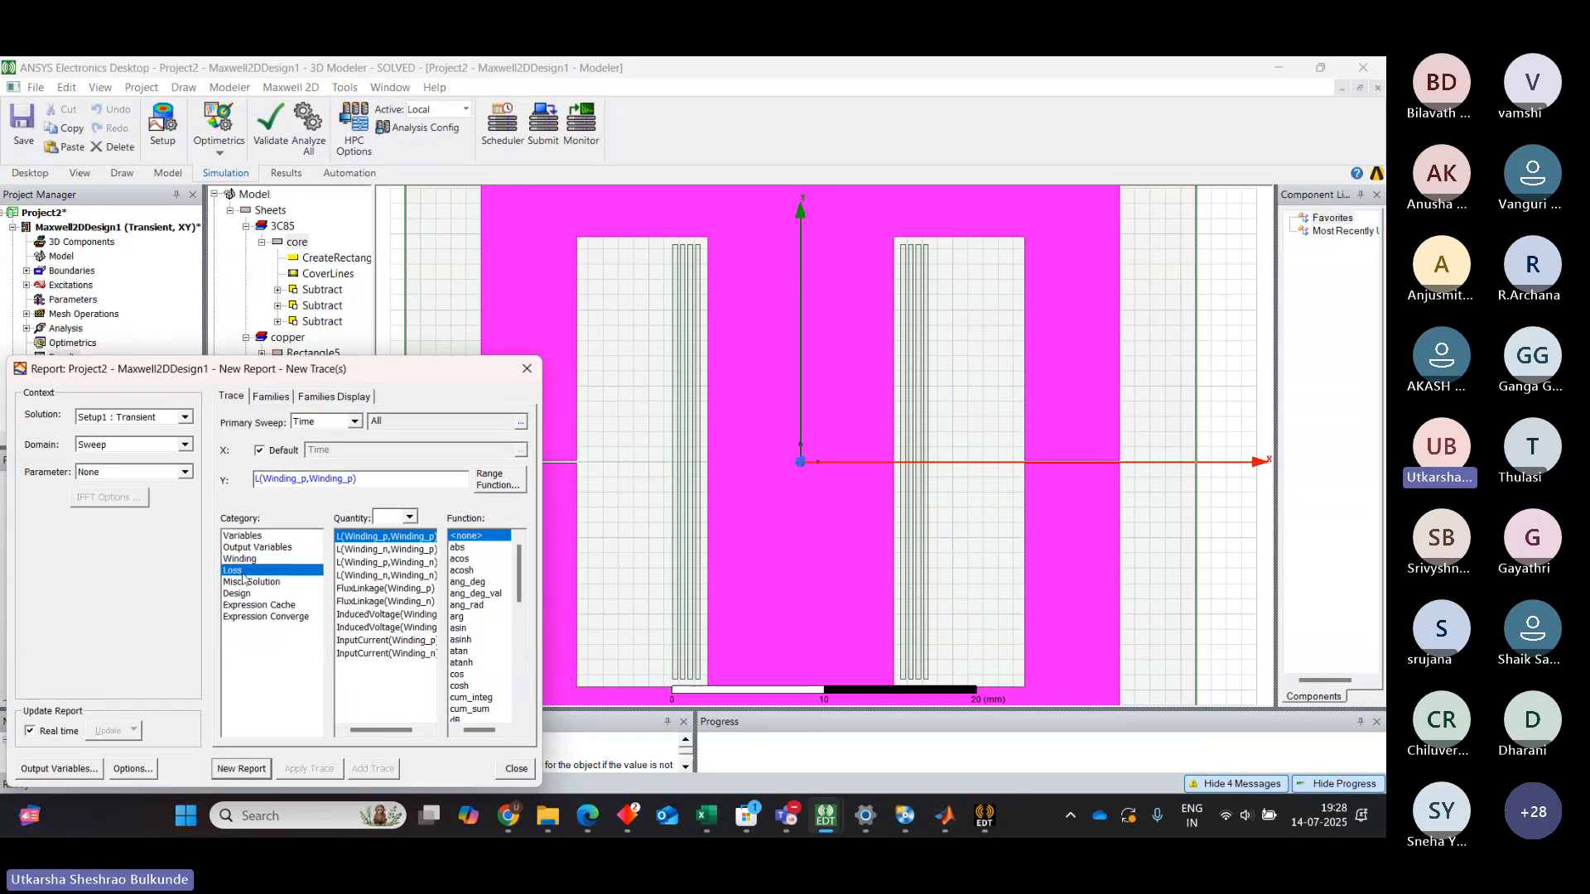
left_click(235, 770)
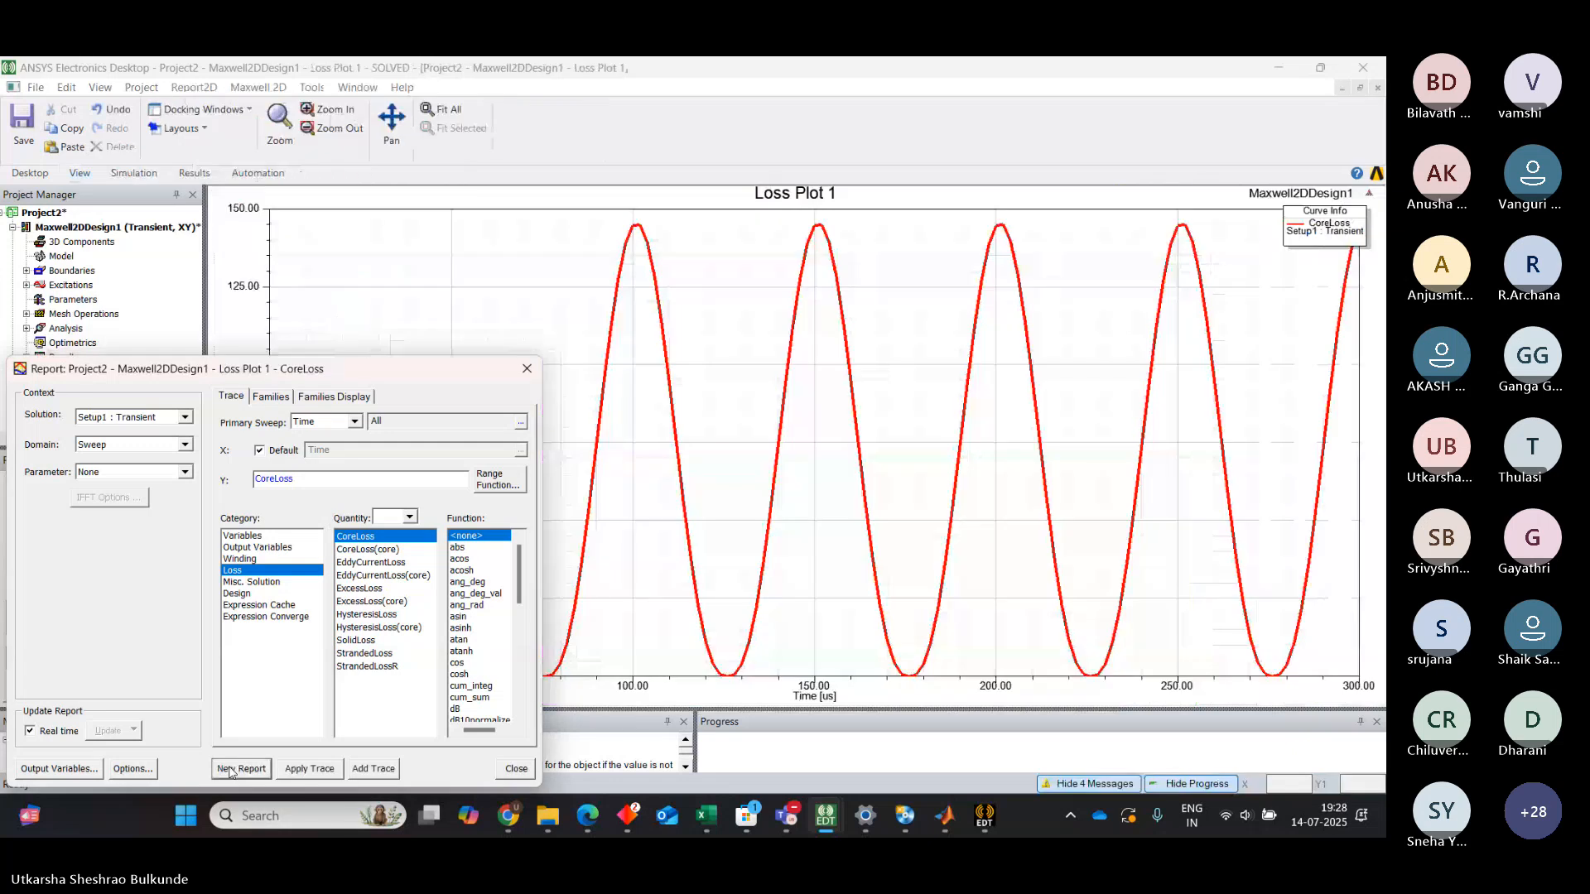
left_click(526, 369)
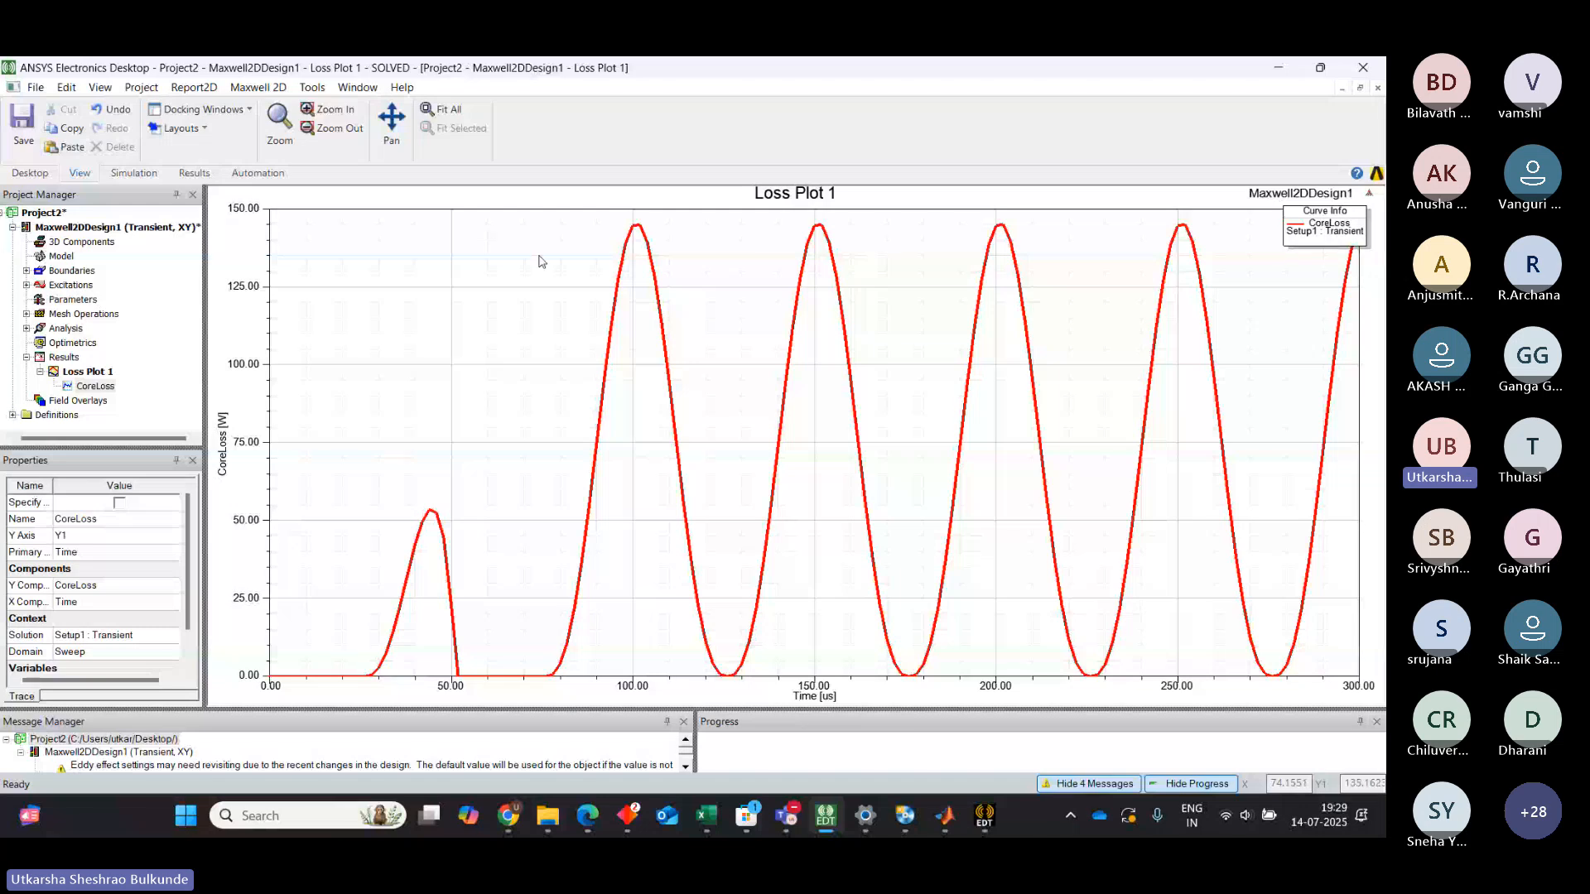
Open the CoreLoss trace properties and review the axis and scaling settings before closing the dialog
double_click(1316, 224)
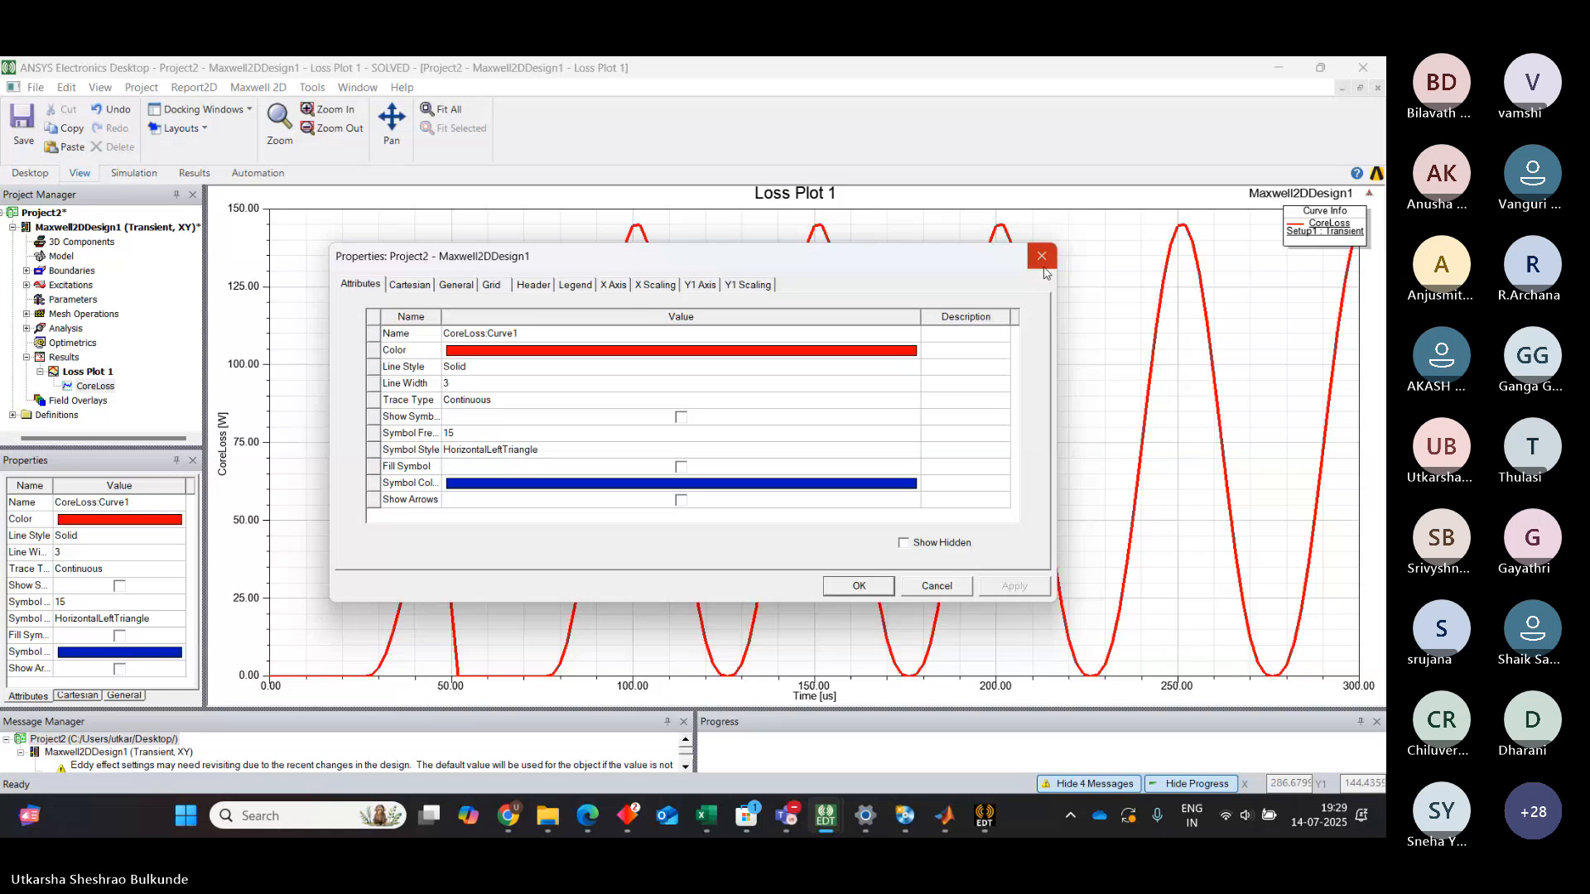
left_click(1344, 235)
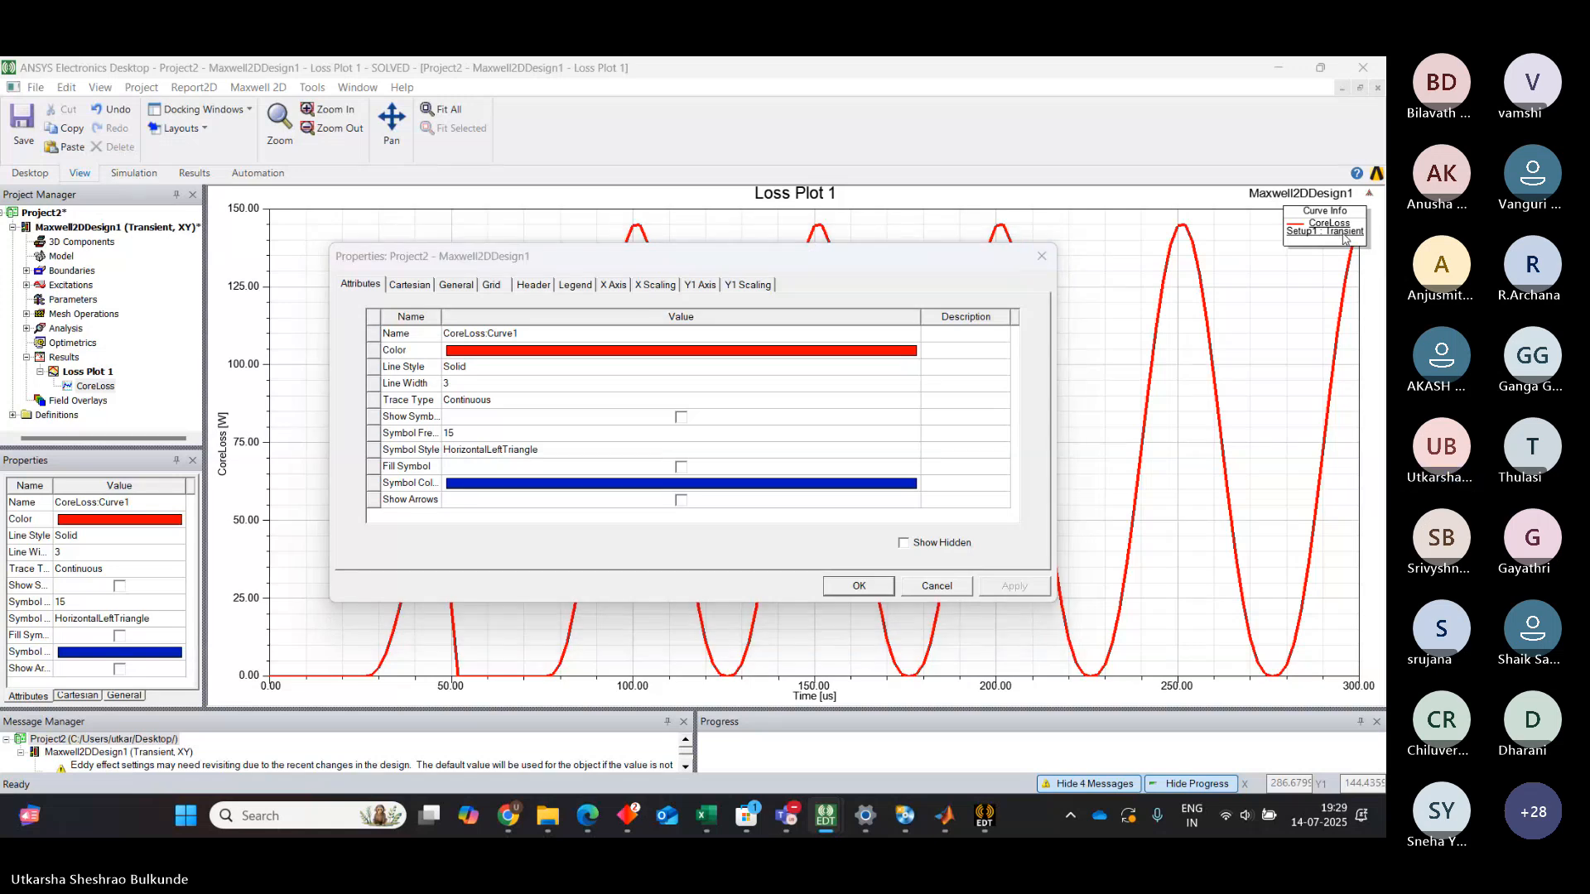
left_click(646, 287)
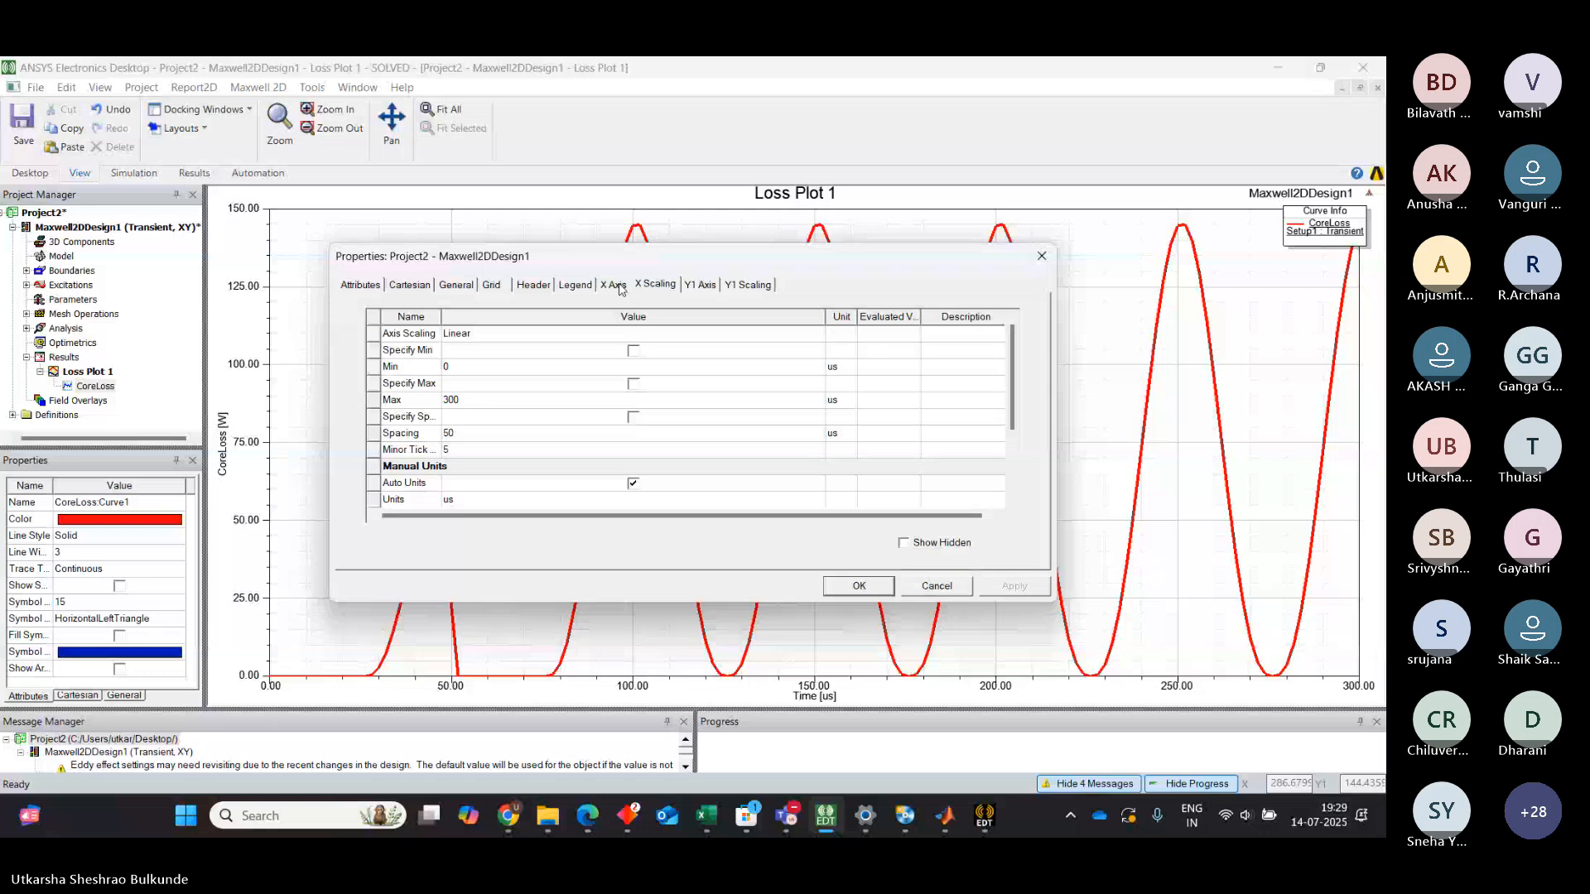
left_click(617, 286)
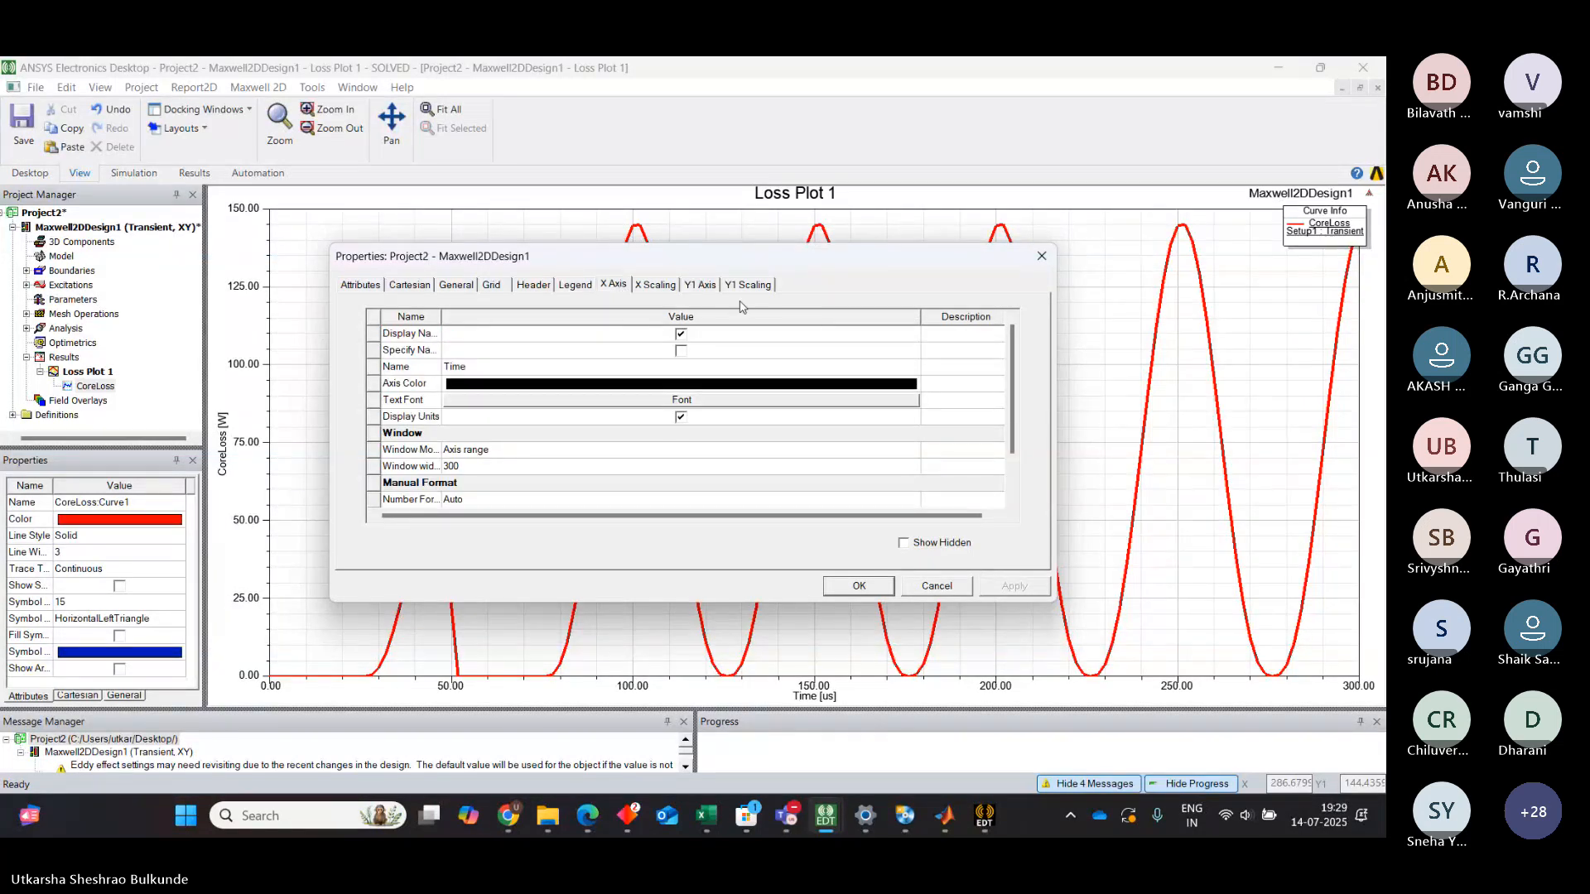
left_click(694, 289)
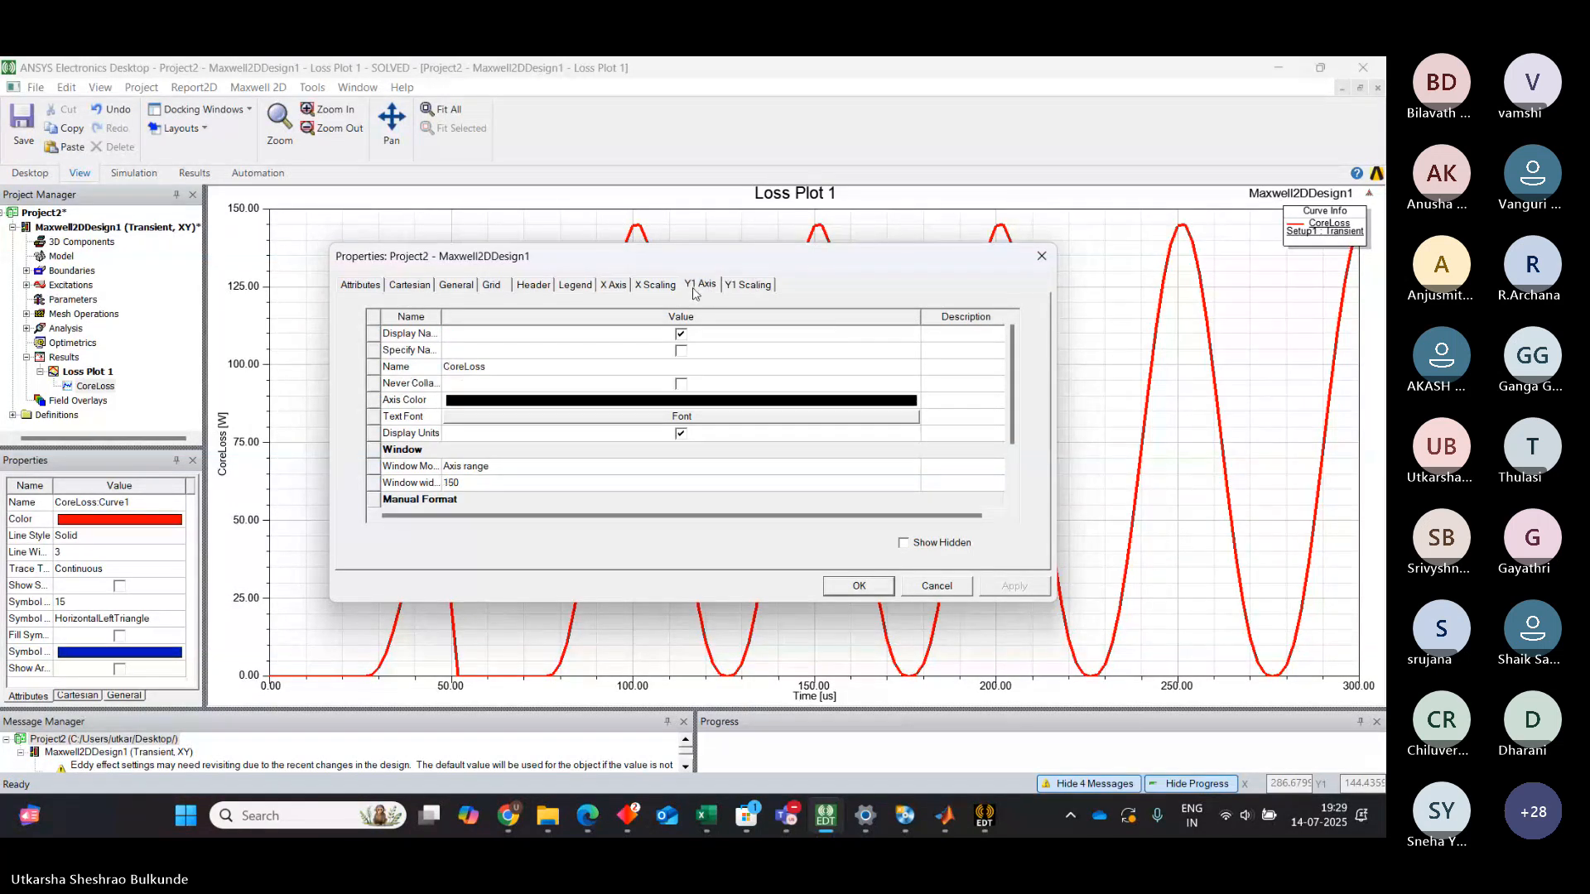
left_click(362, 285)
left_click(409, 285)
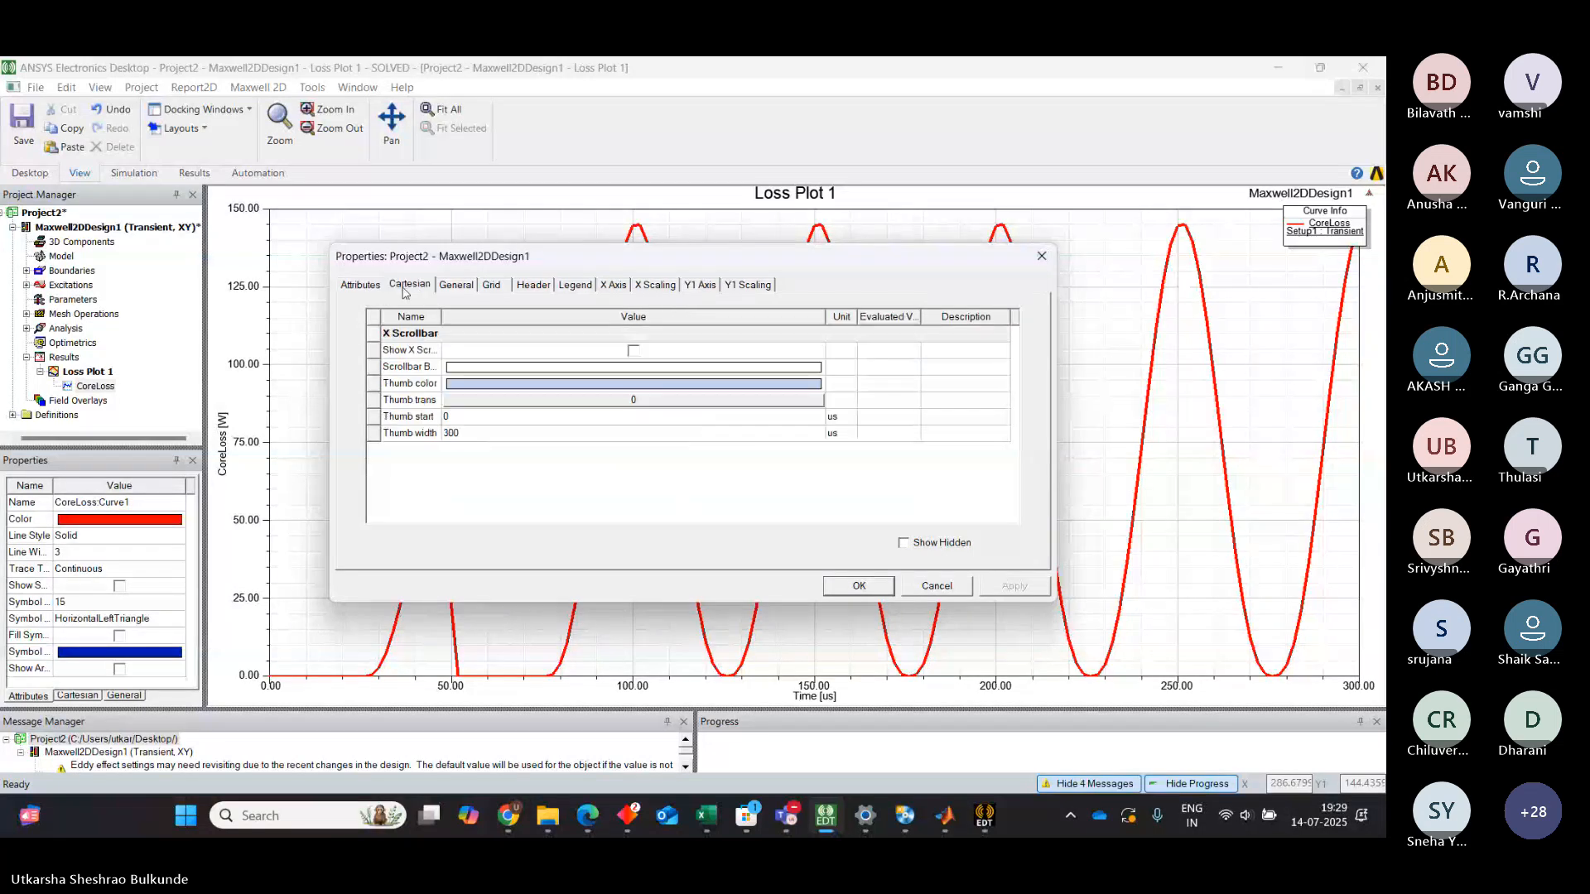
left_click(1042, 256)
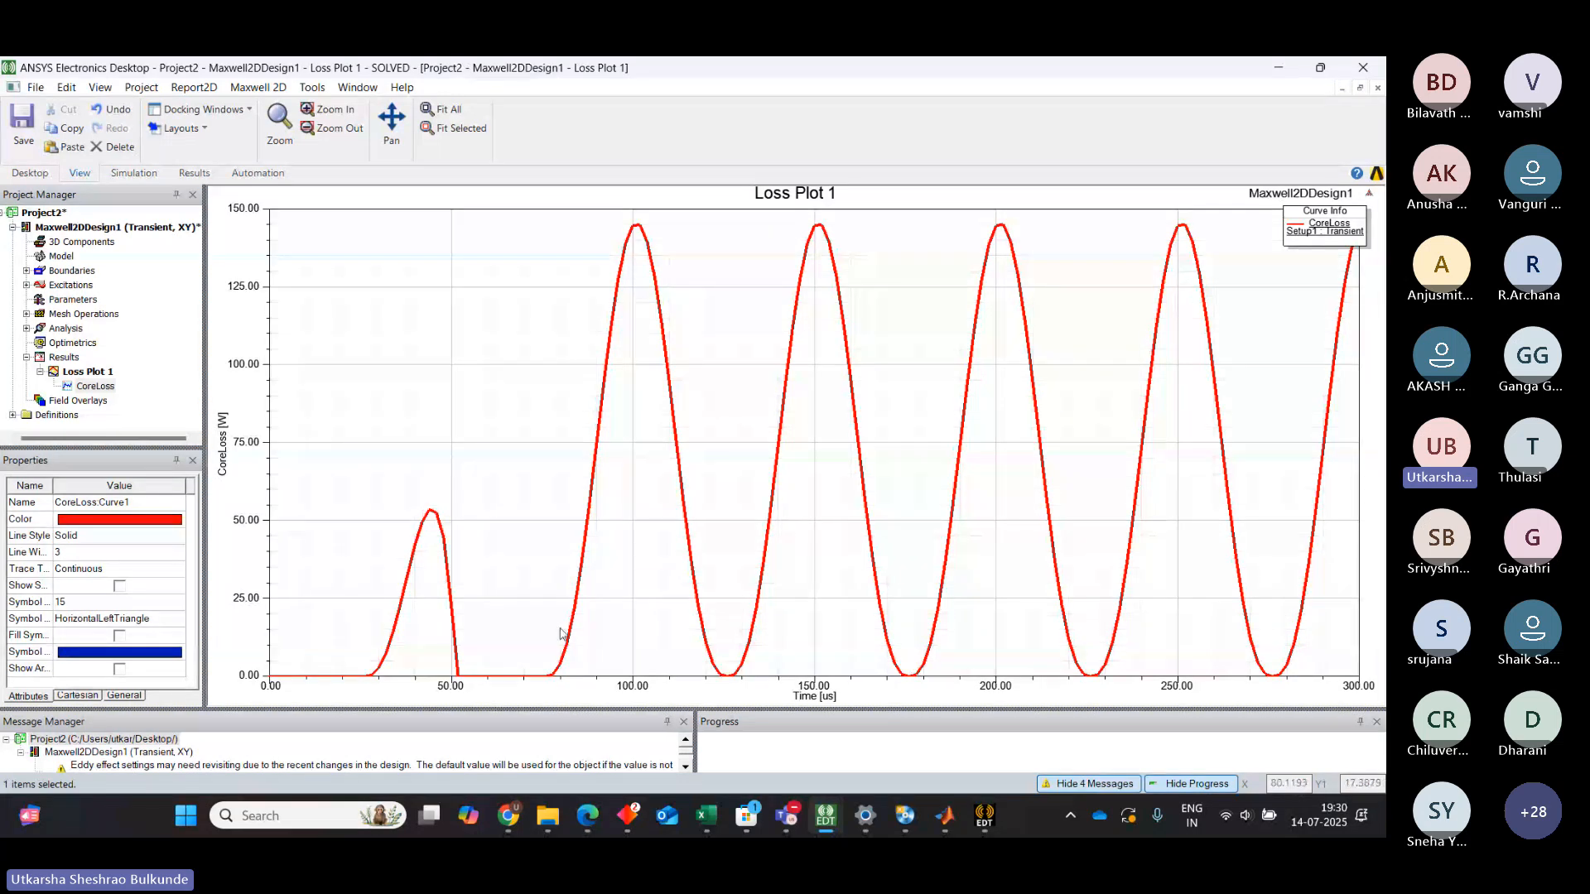
Export Loss Plot 1 to the Desktop as a comma-delimited CSV file named Loss Plot 1
left_click(548, 677)
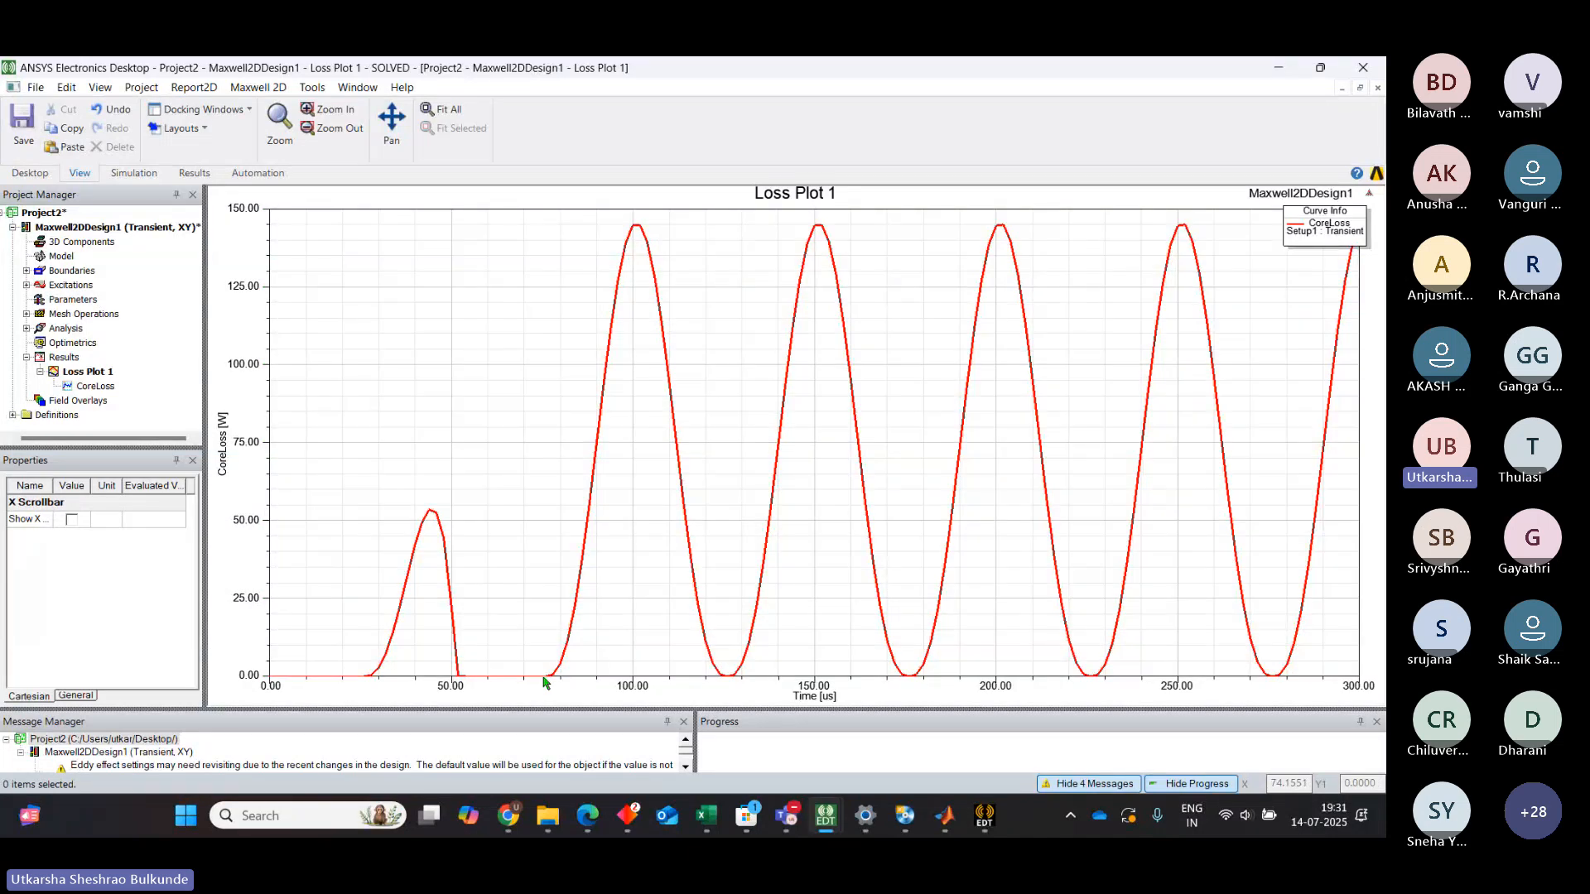
right_click(64, 358)
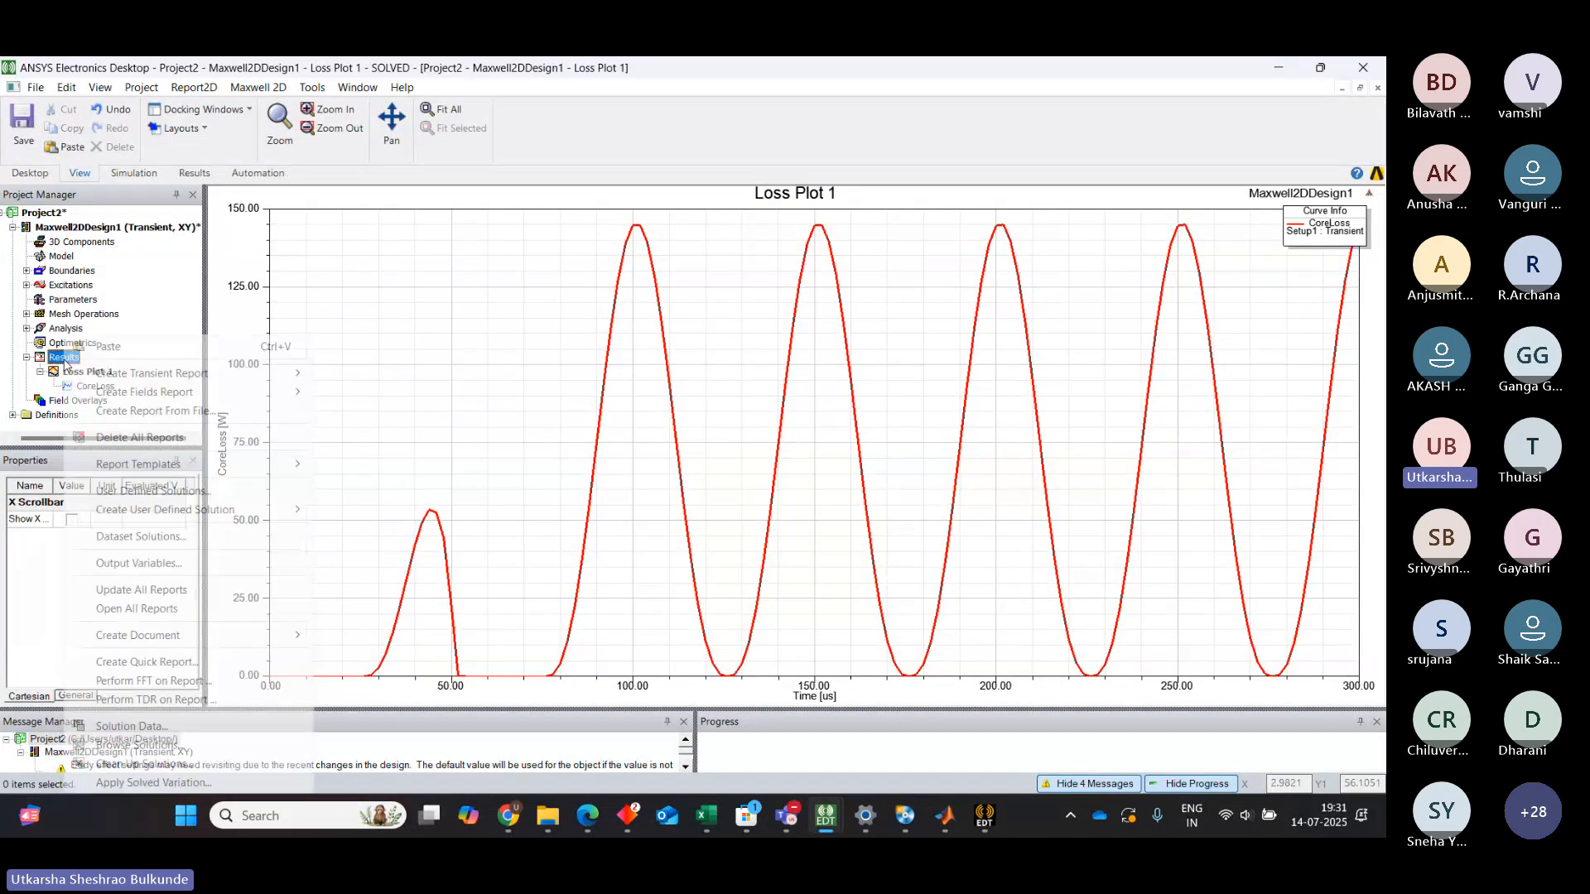
right_click(636, 317)
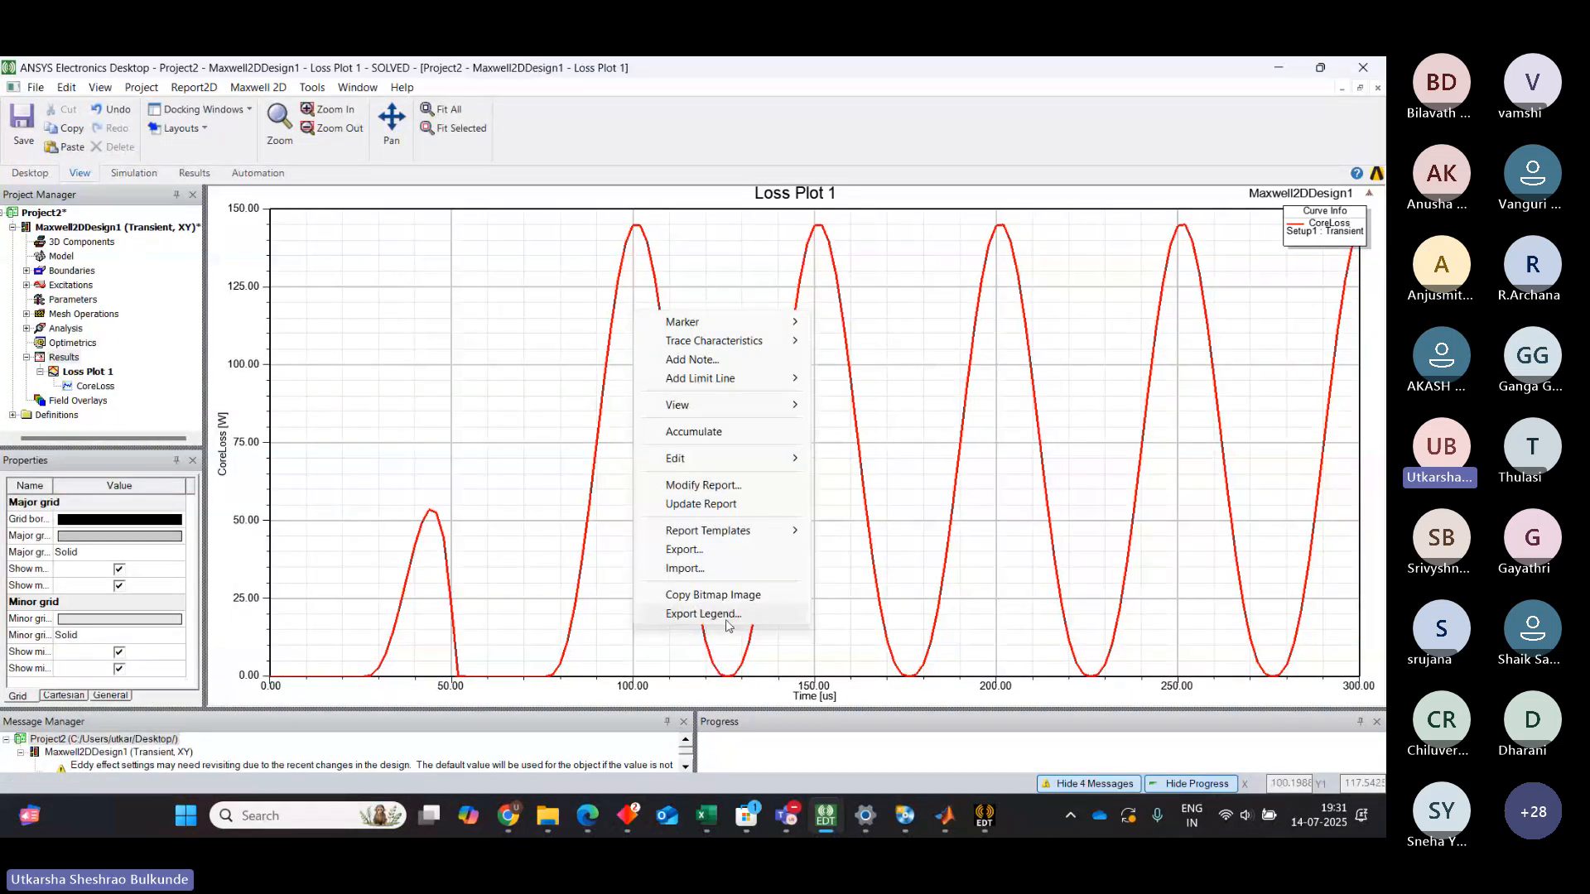
left_click(700, 550)
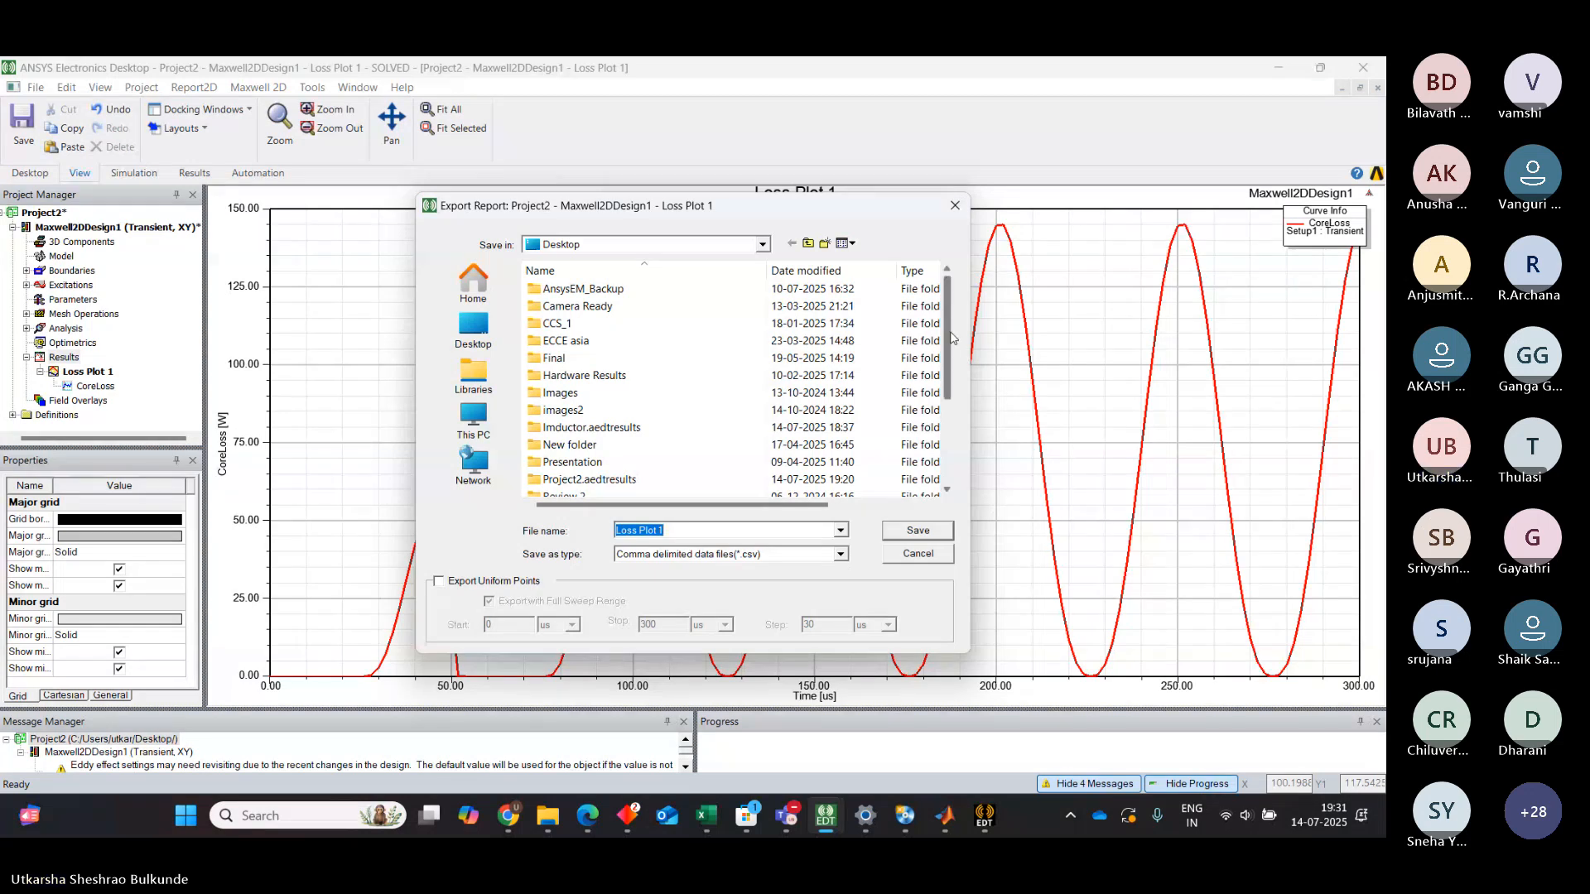
left_click_drag(951, 336, 953, 478)
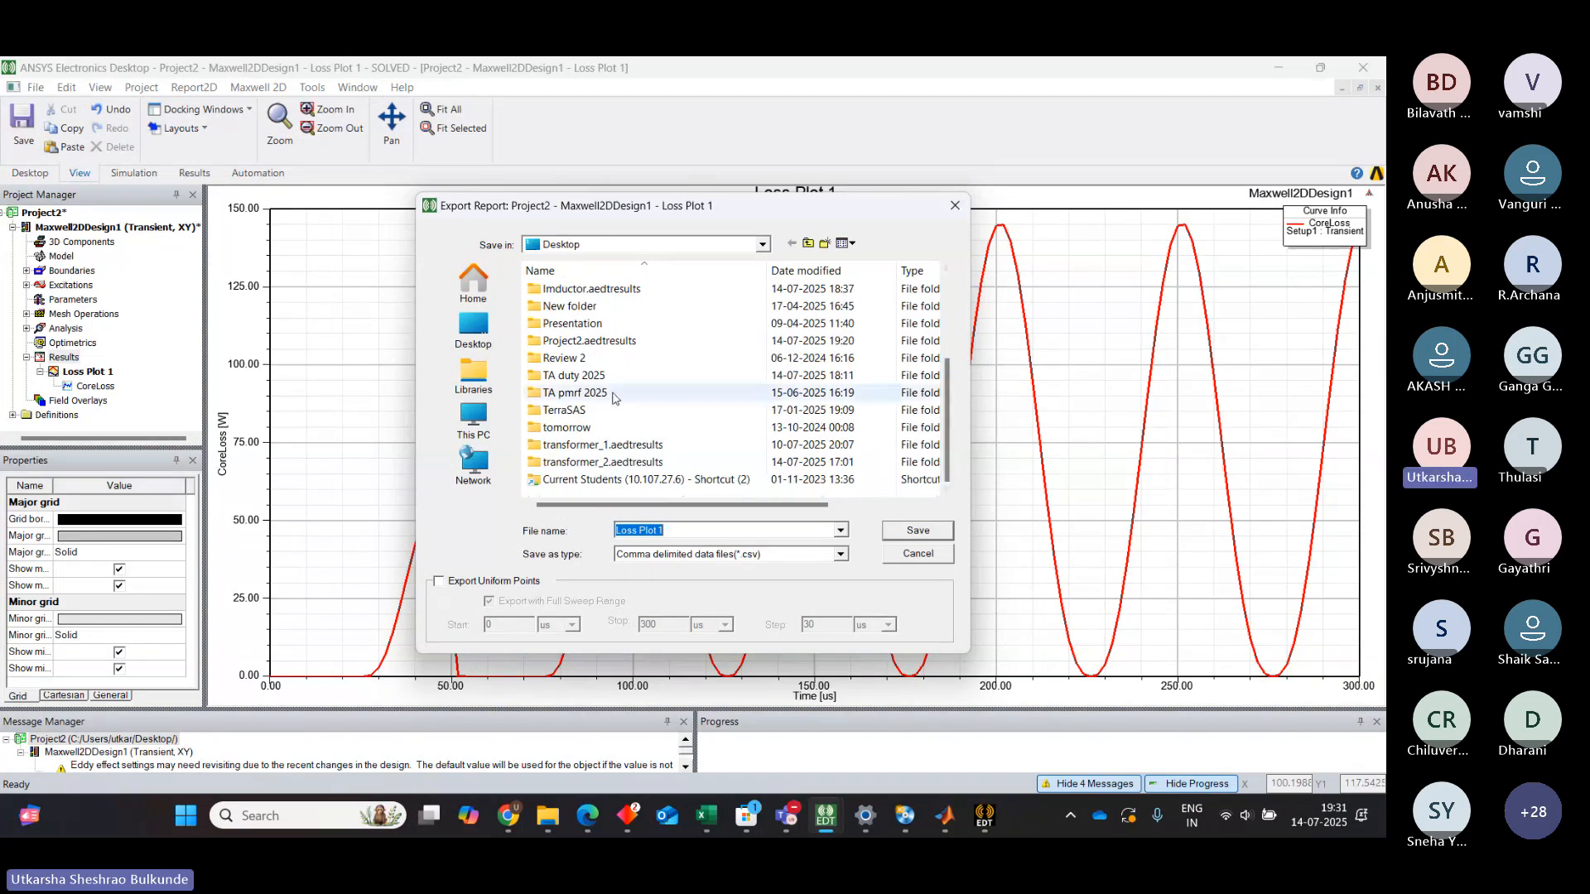
left_click(473, 328)
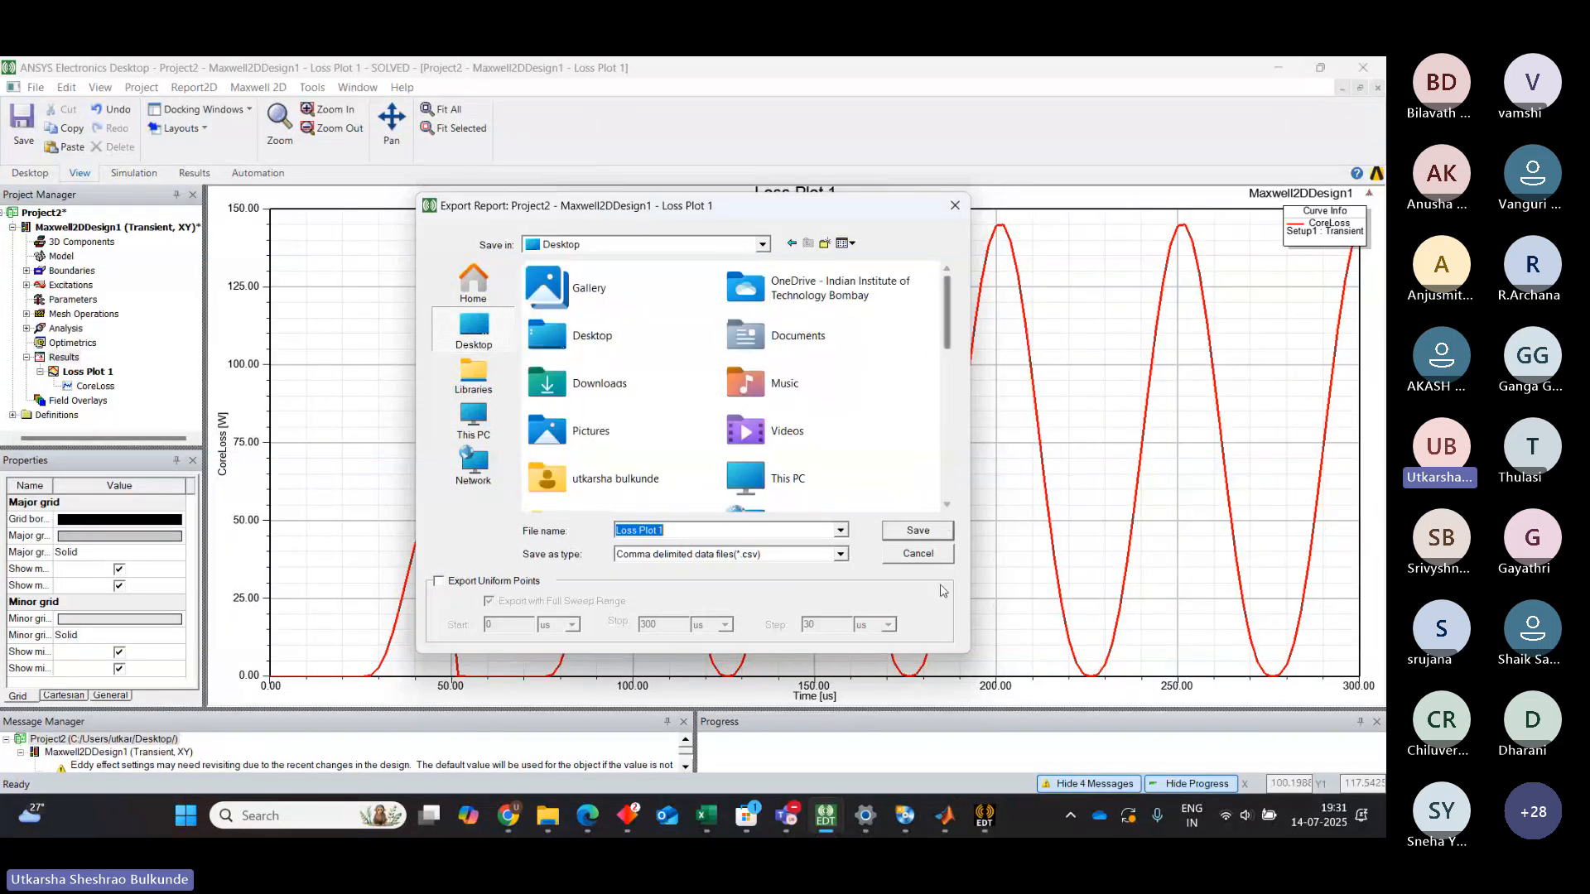
left_click_drag(950, 329, 949, 478)
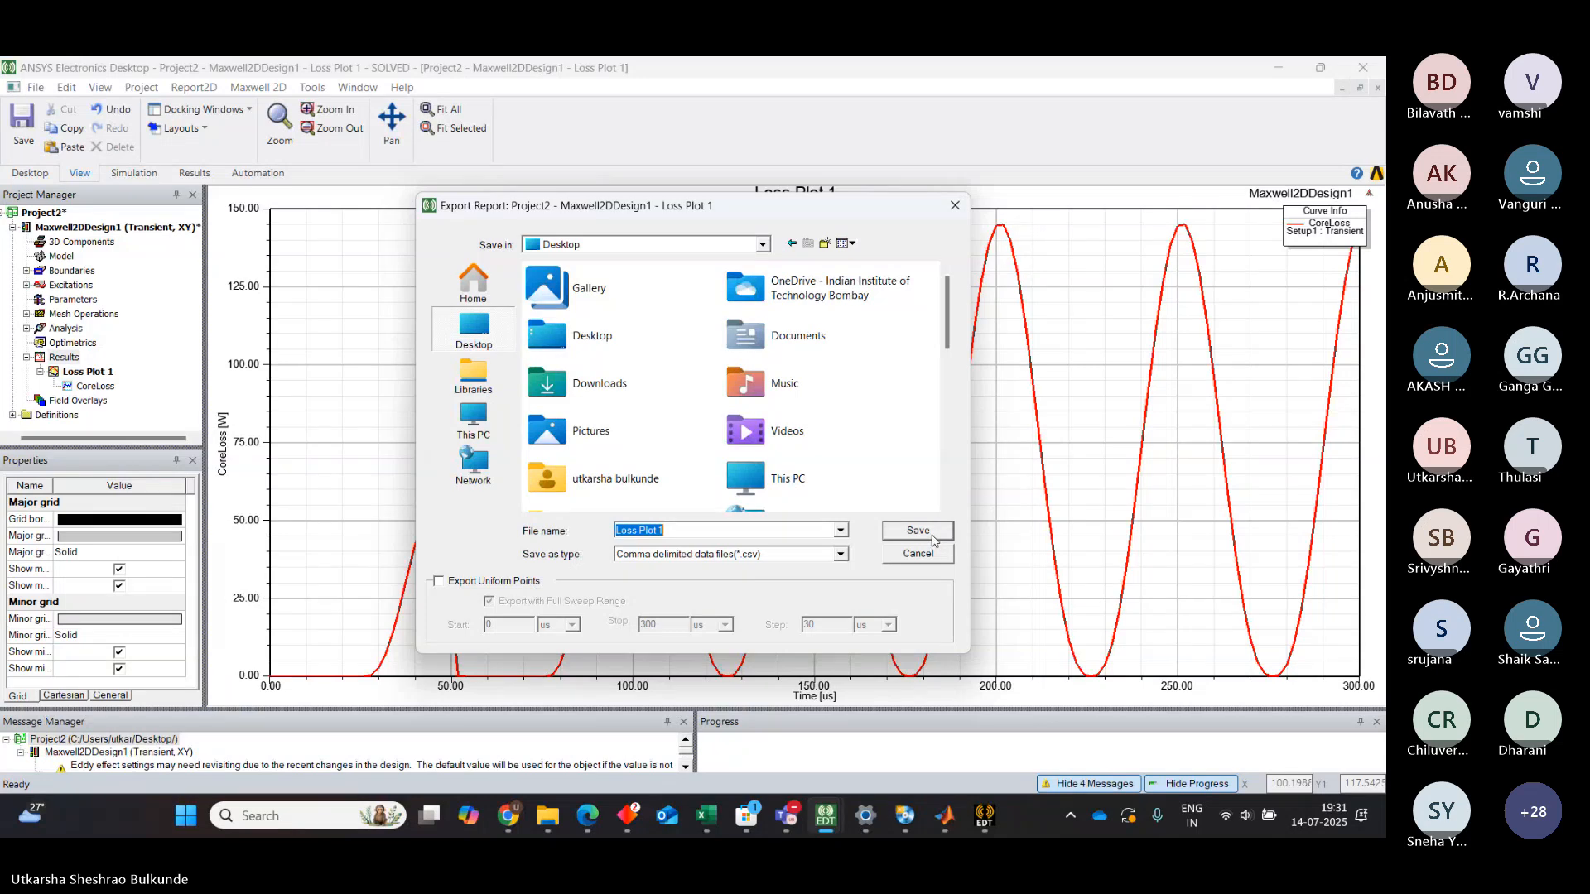
left_click(933, 538)
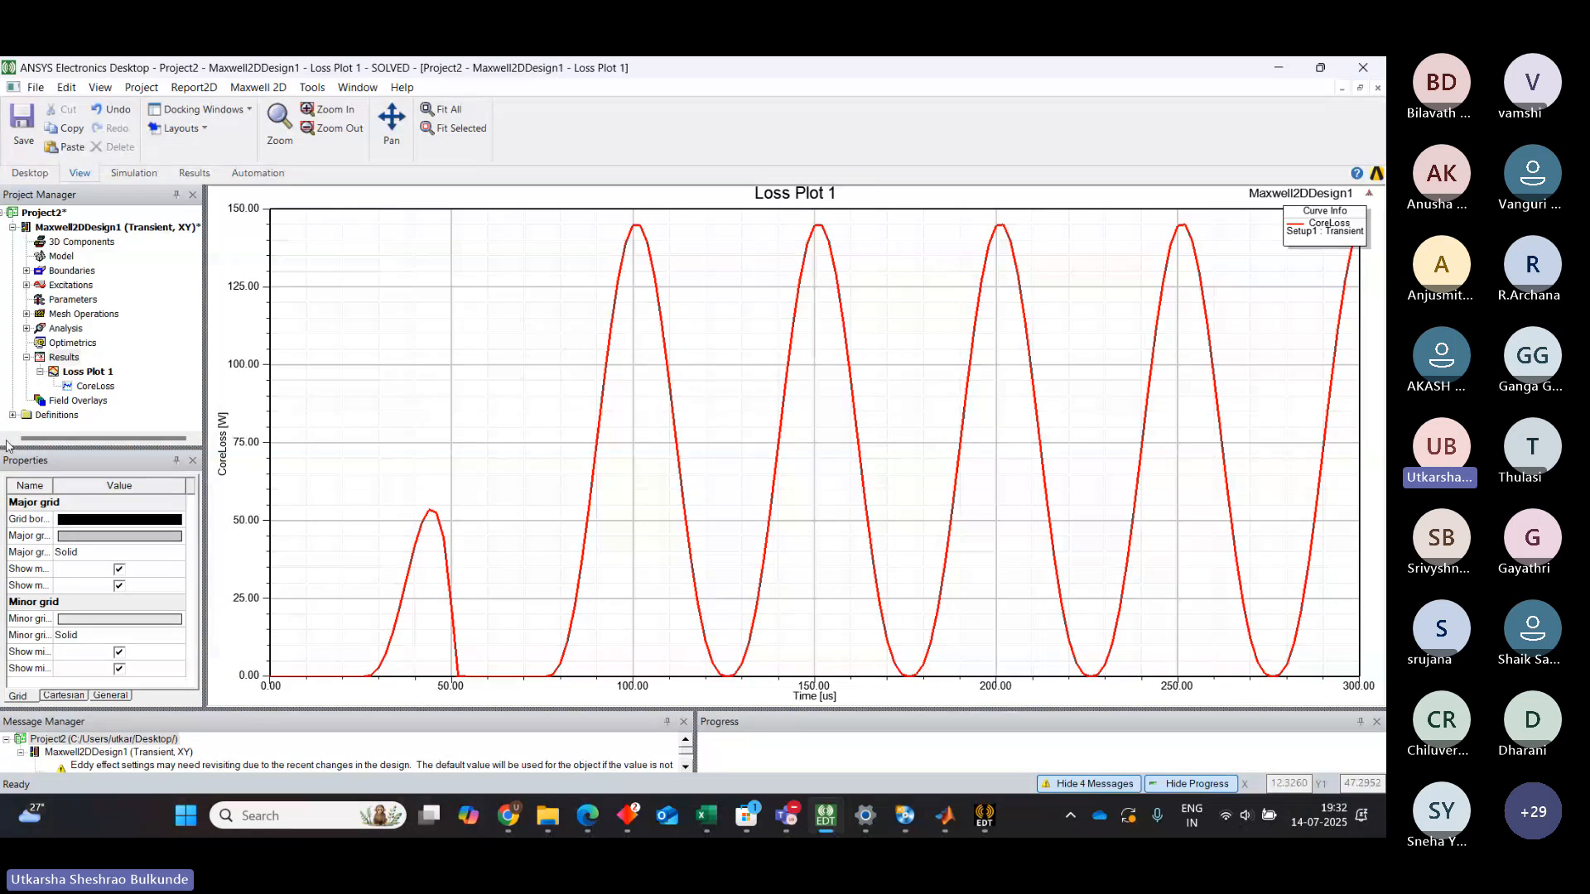
left_click(68, 361)
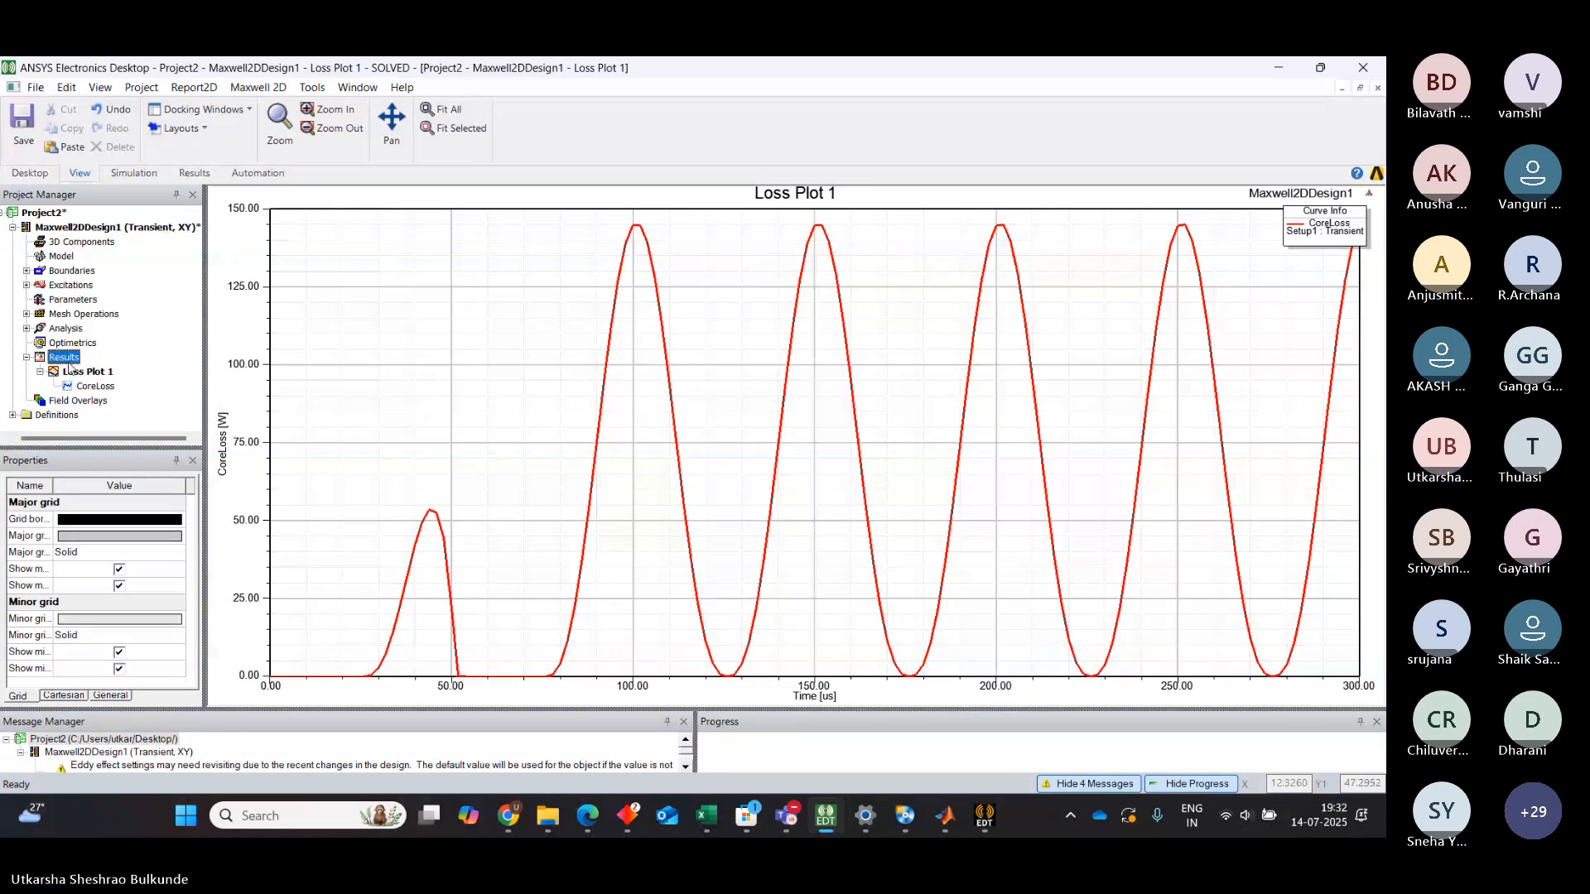
right_click(71, 366)
mouse_move(248, 374)
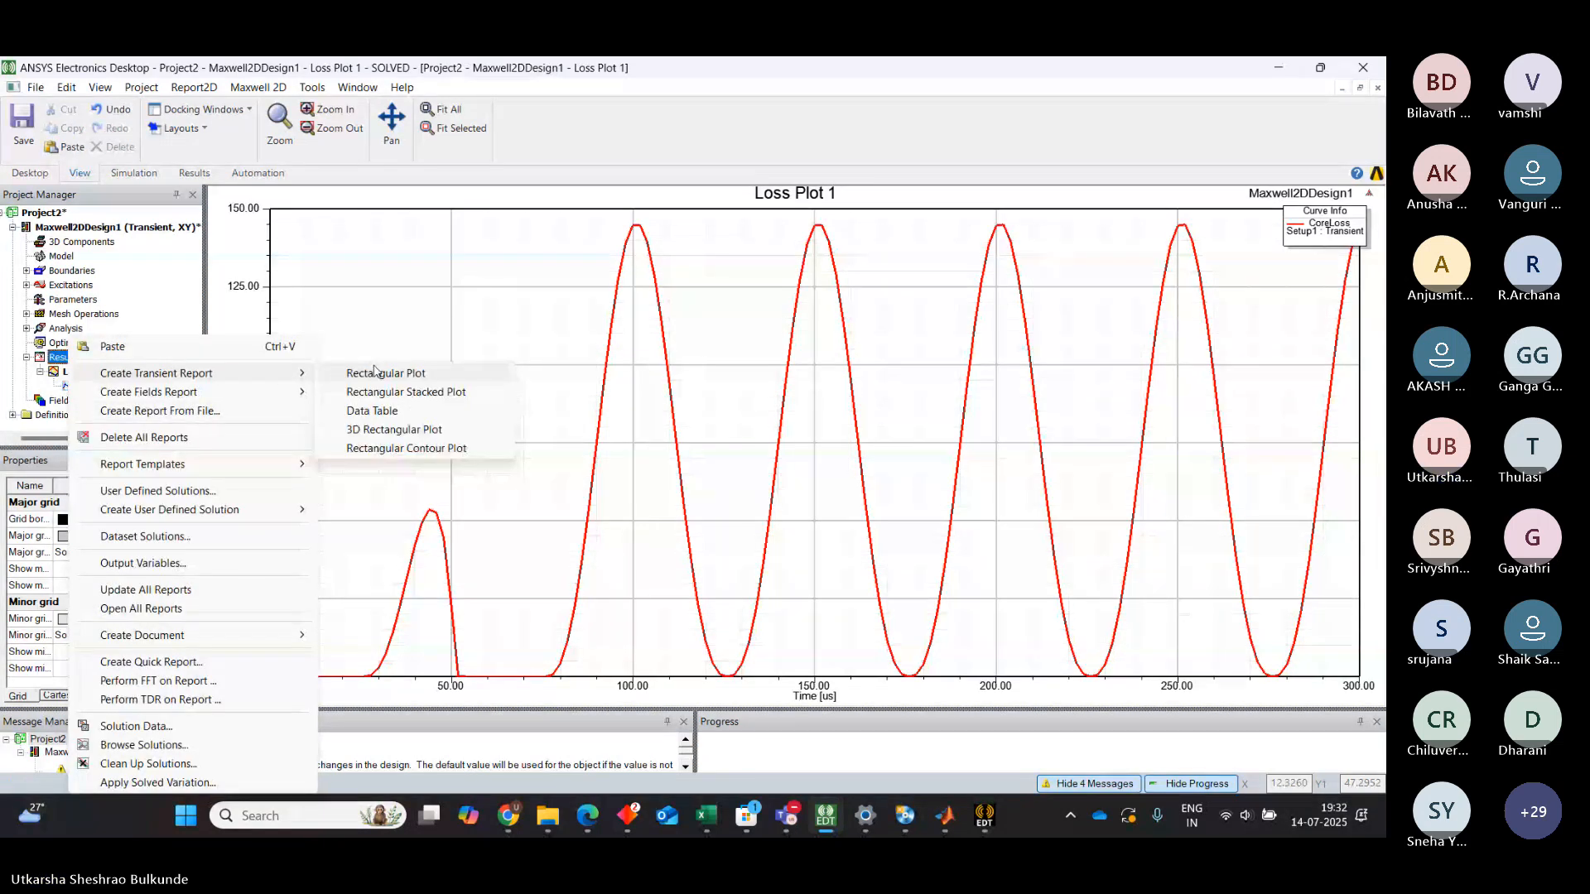
left_click(275, 286)
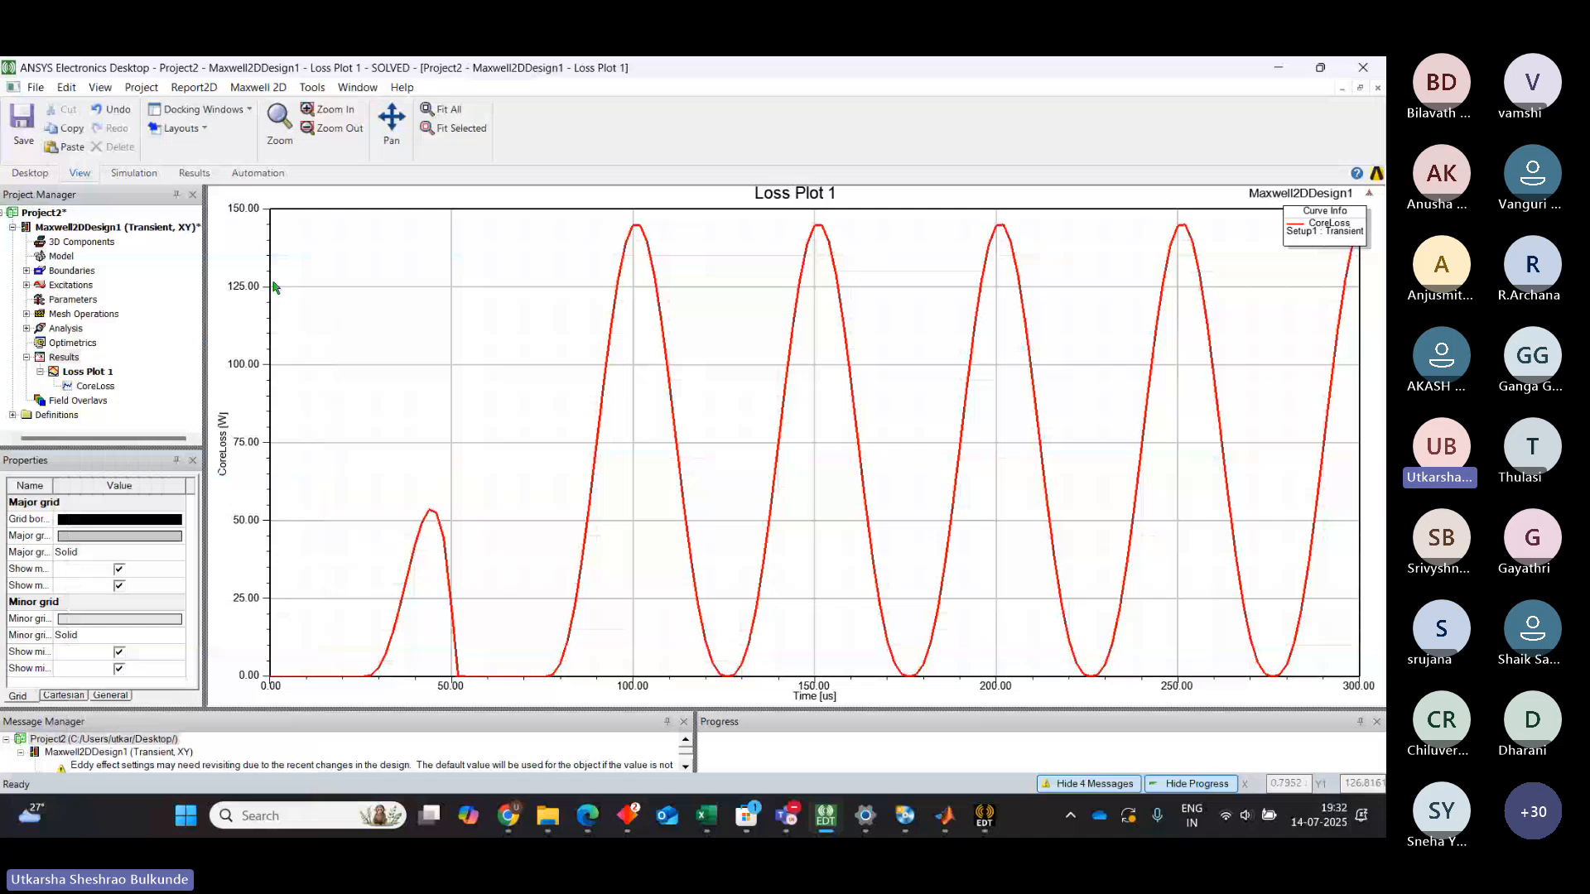
Expand the Excitations branch and review the Set Core Loss settings for the core object before confirming the dialog
left_click(71, 285)
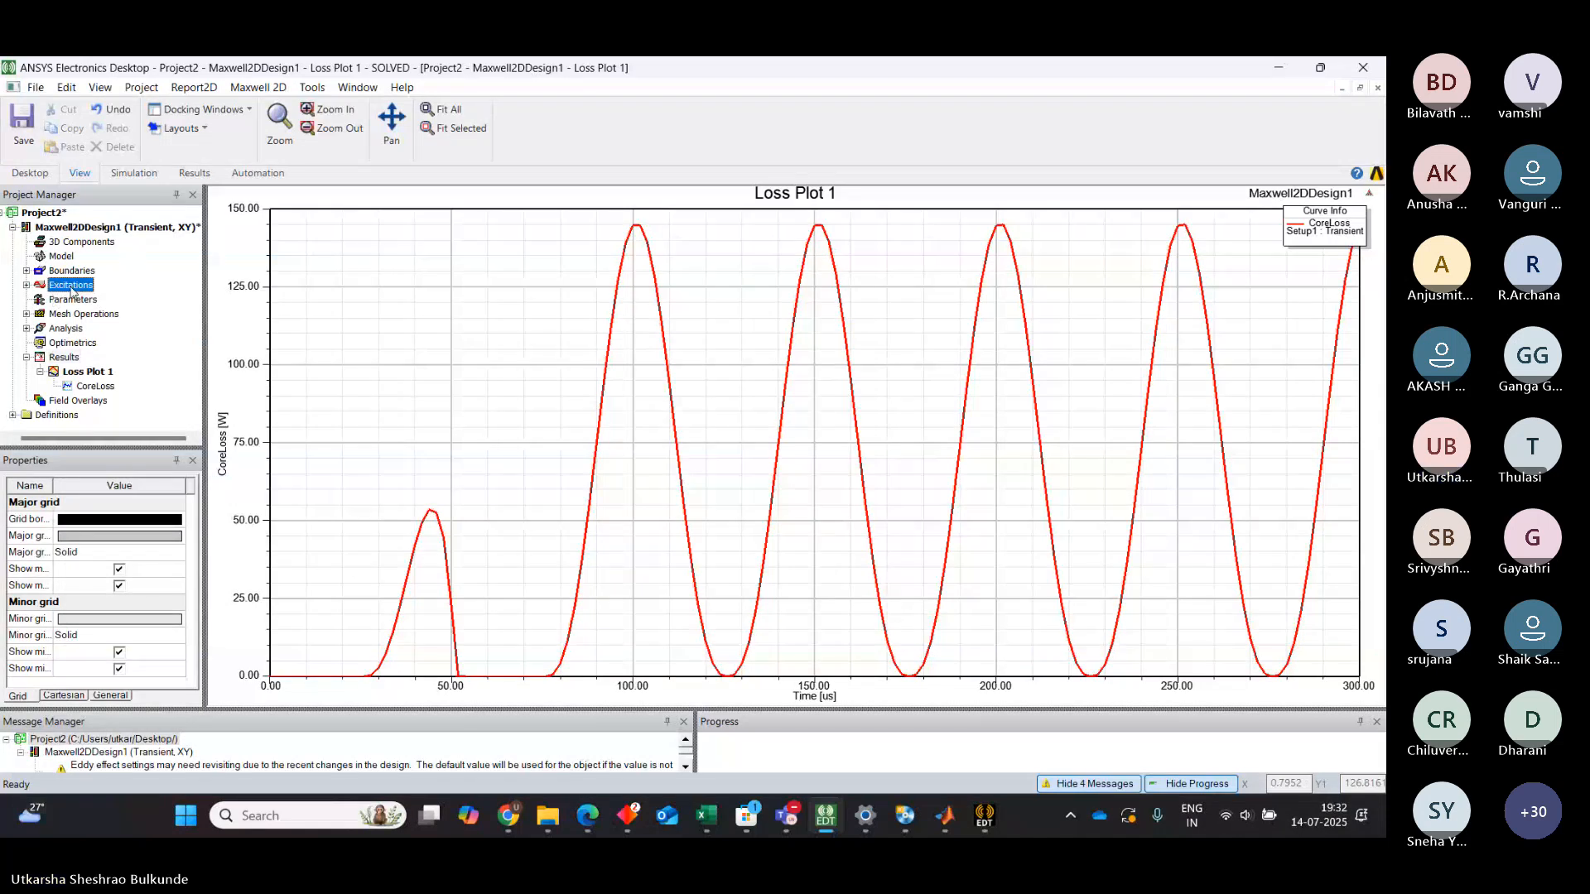
left_click(26, 286)
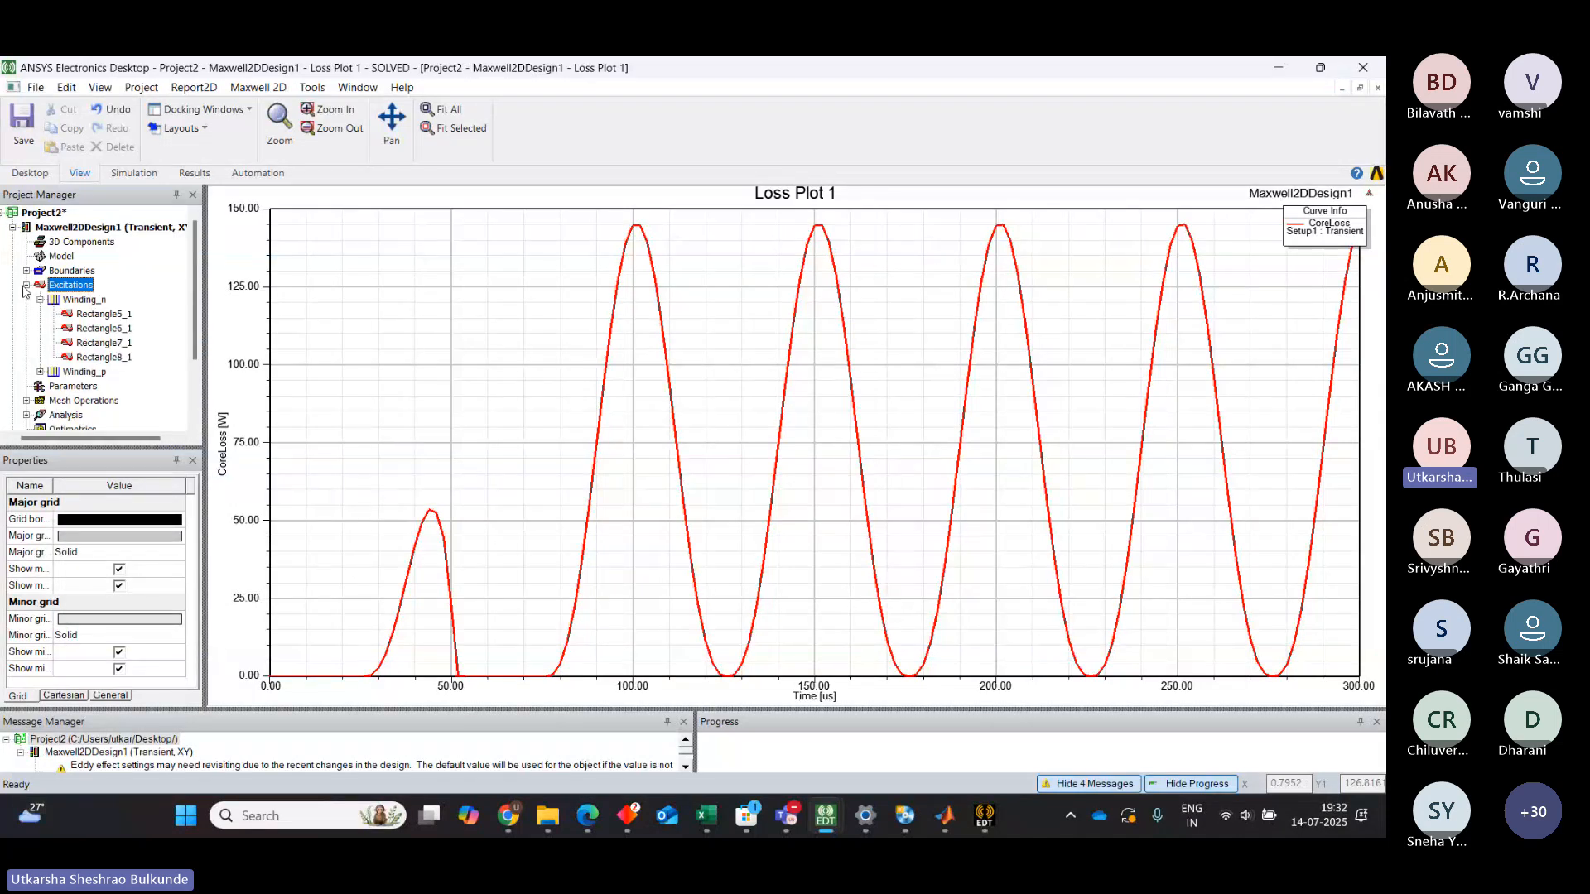
left_click(39, 300)
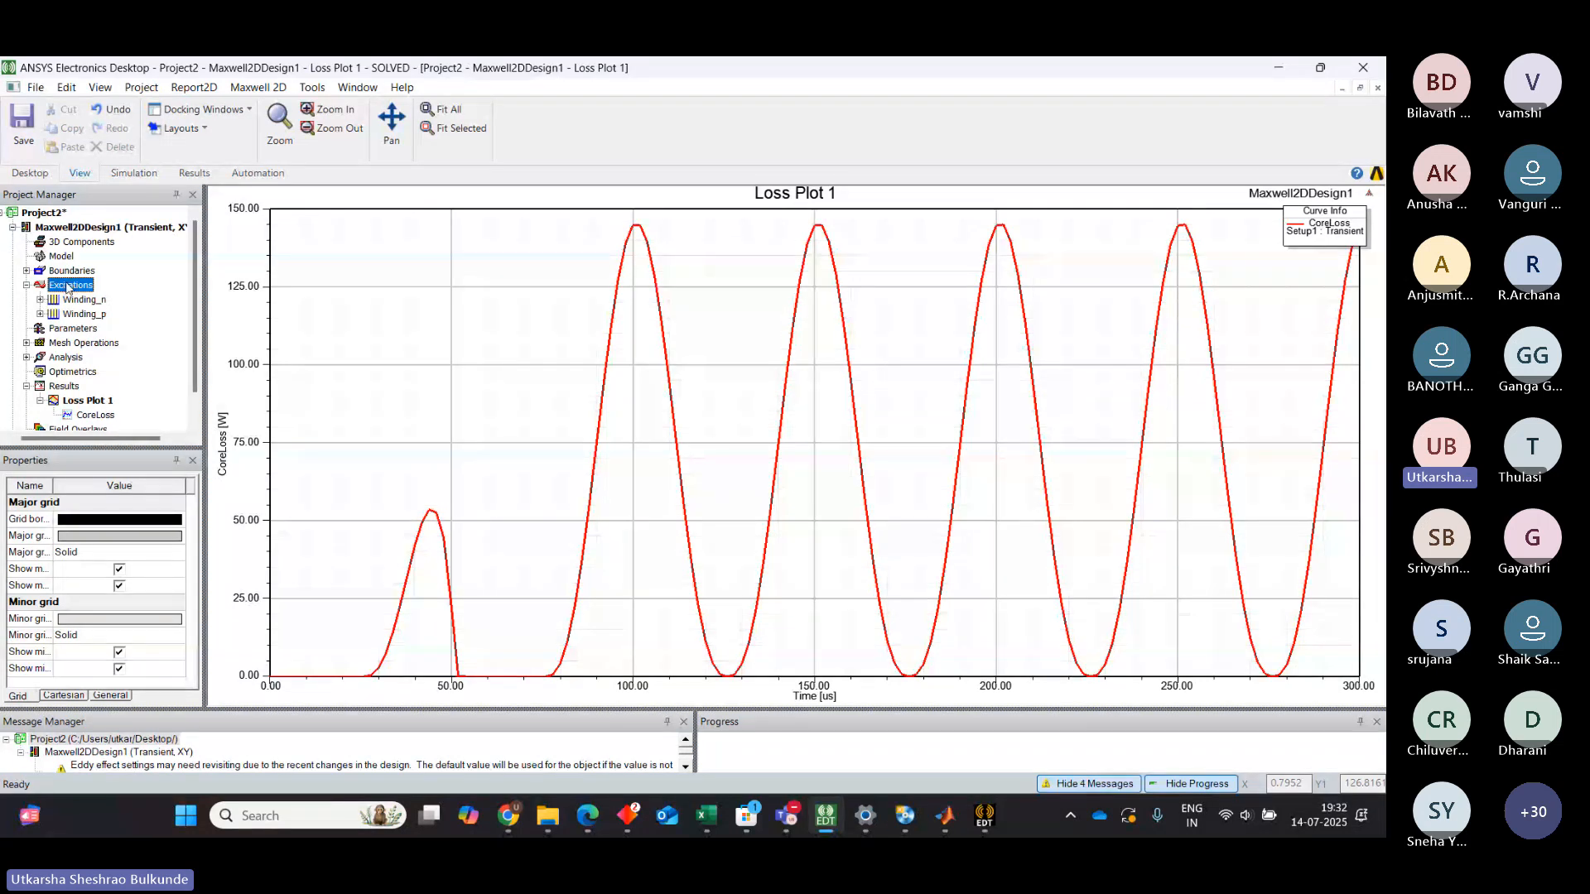
right_click(67, 287)
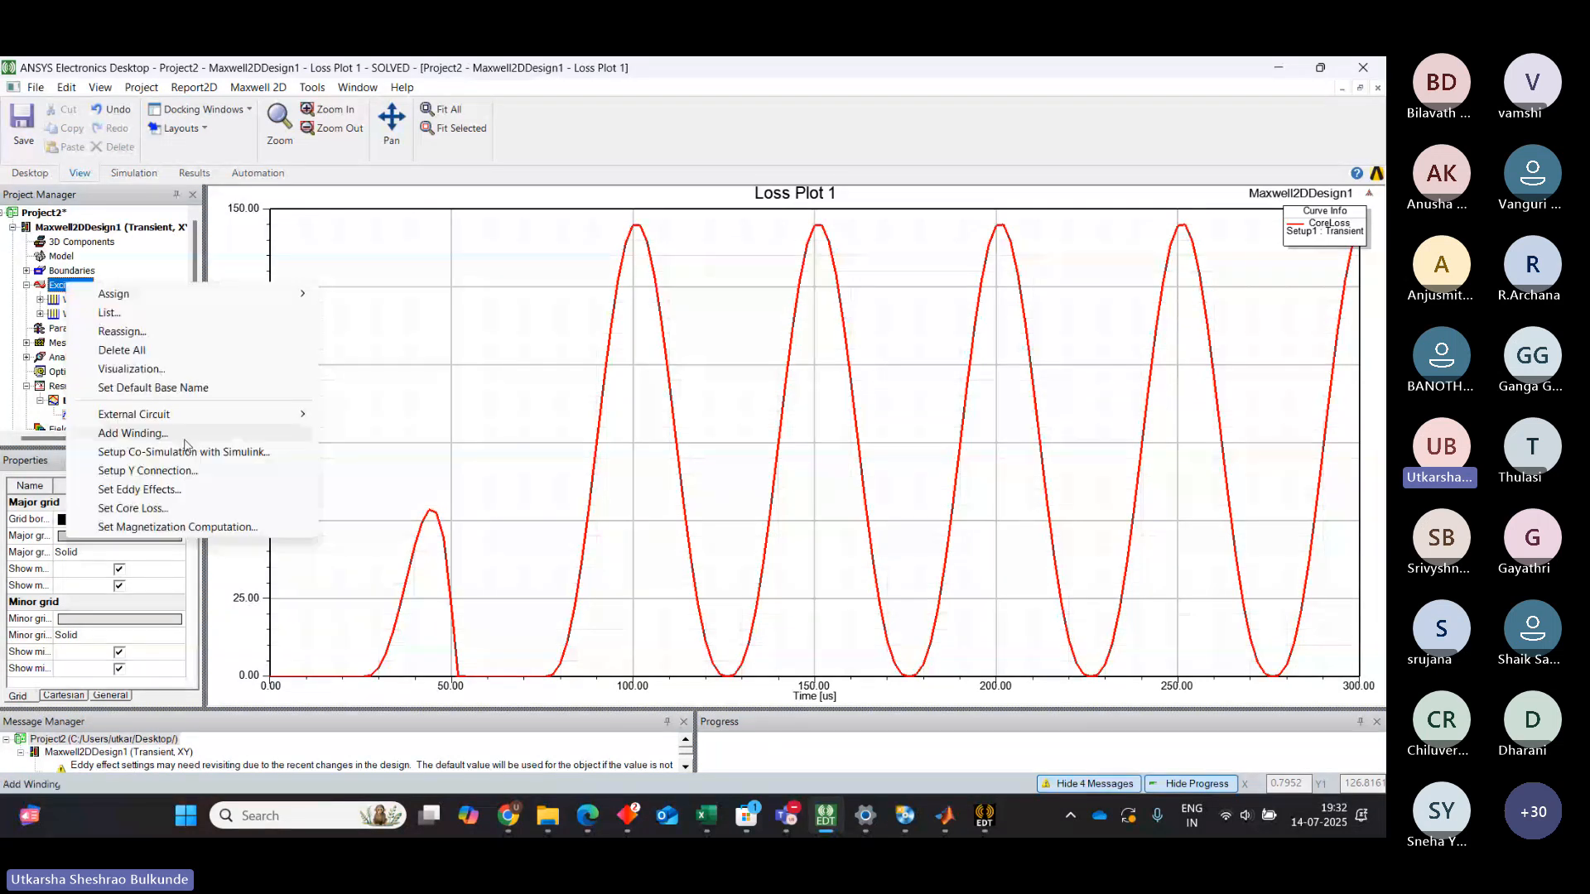
left_click(170, 508)
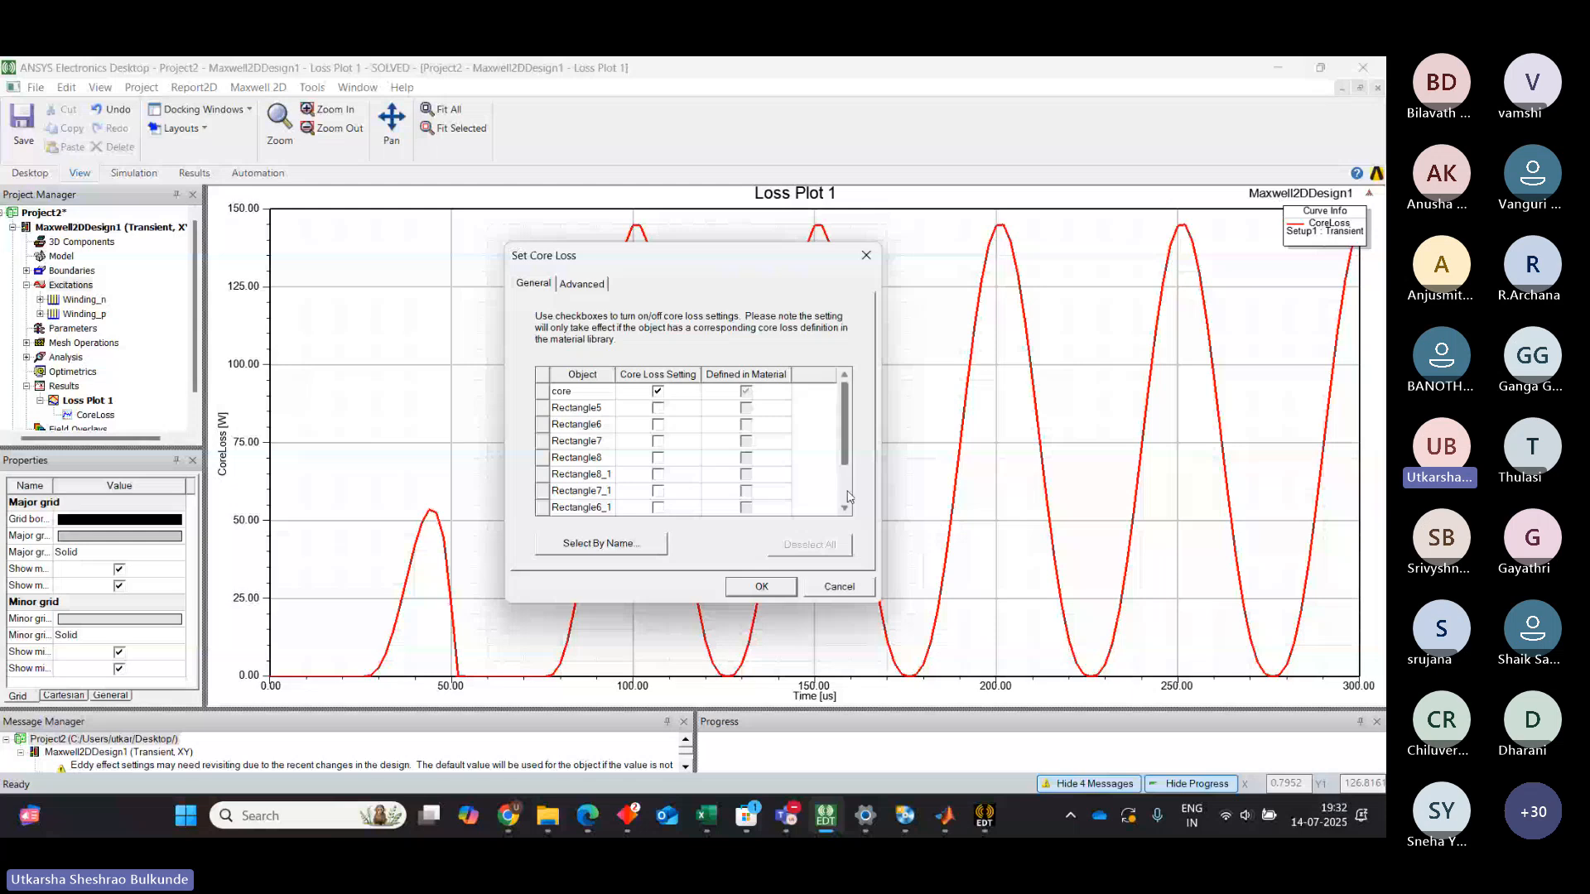
scroll(840, 431, "down", 1)
scroll(843, 399, "up", 1)
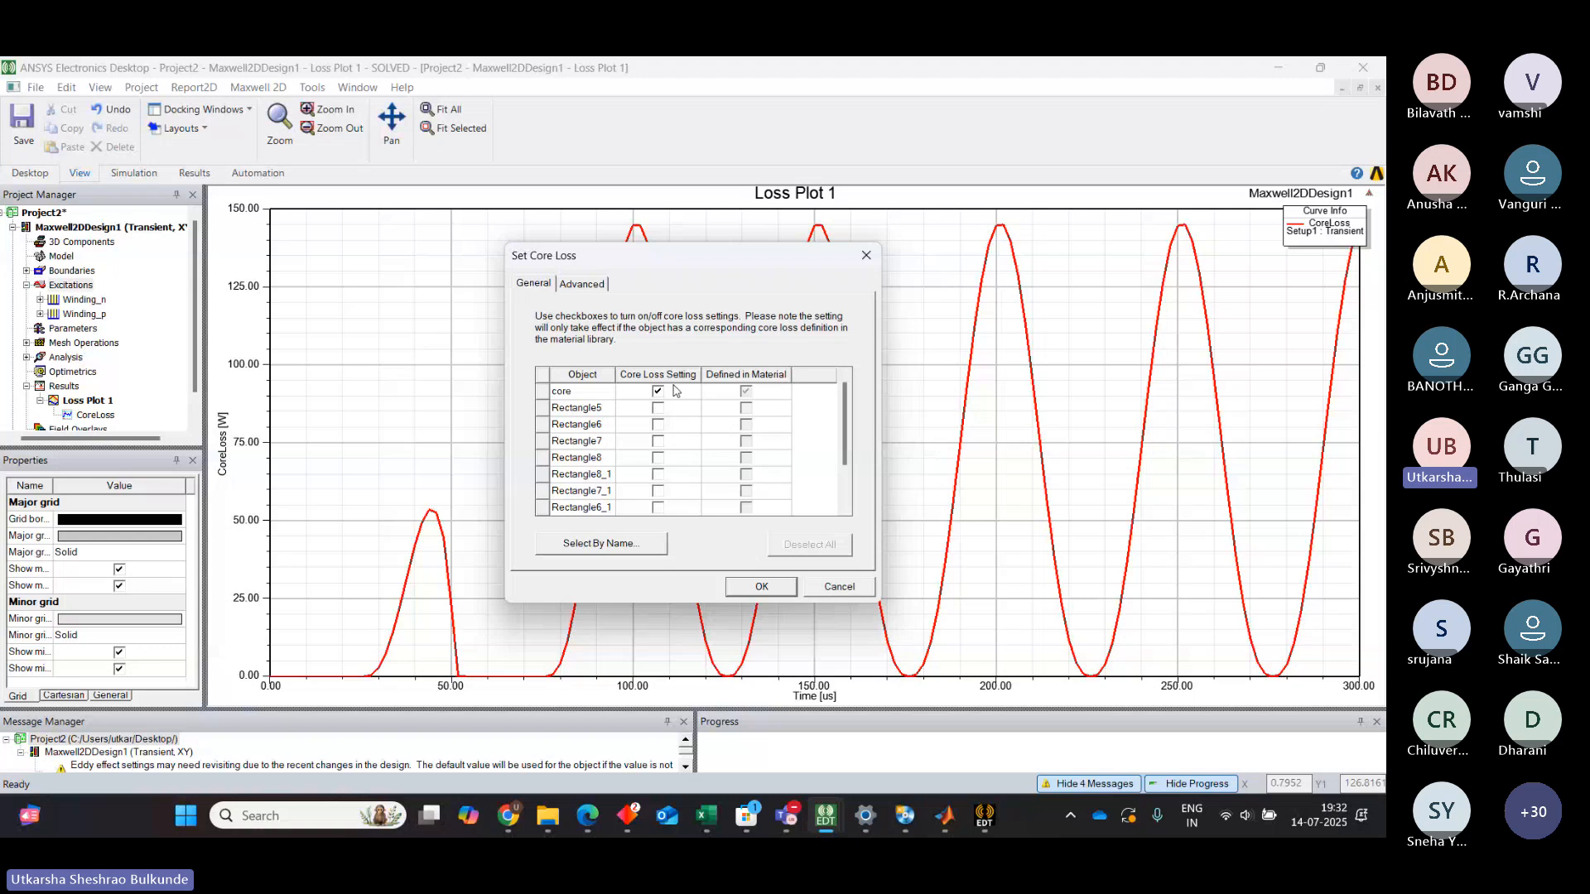
left_click(762, 588)
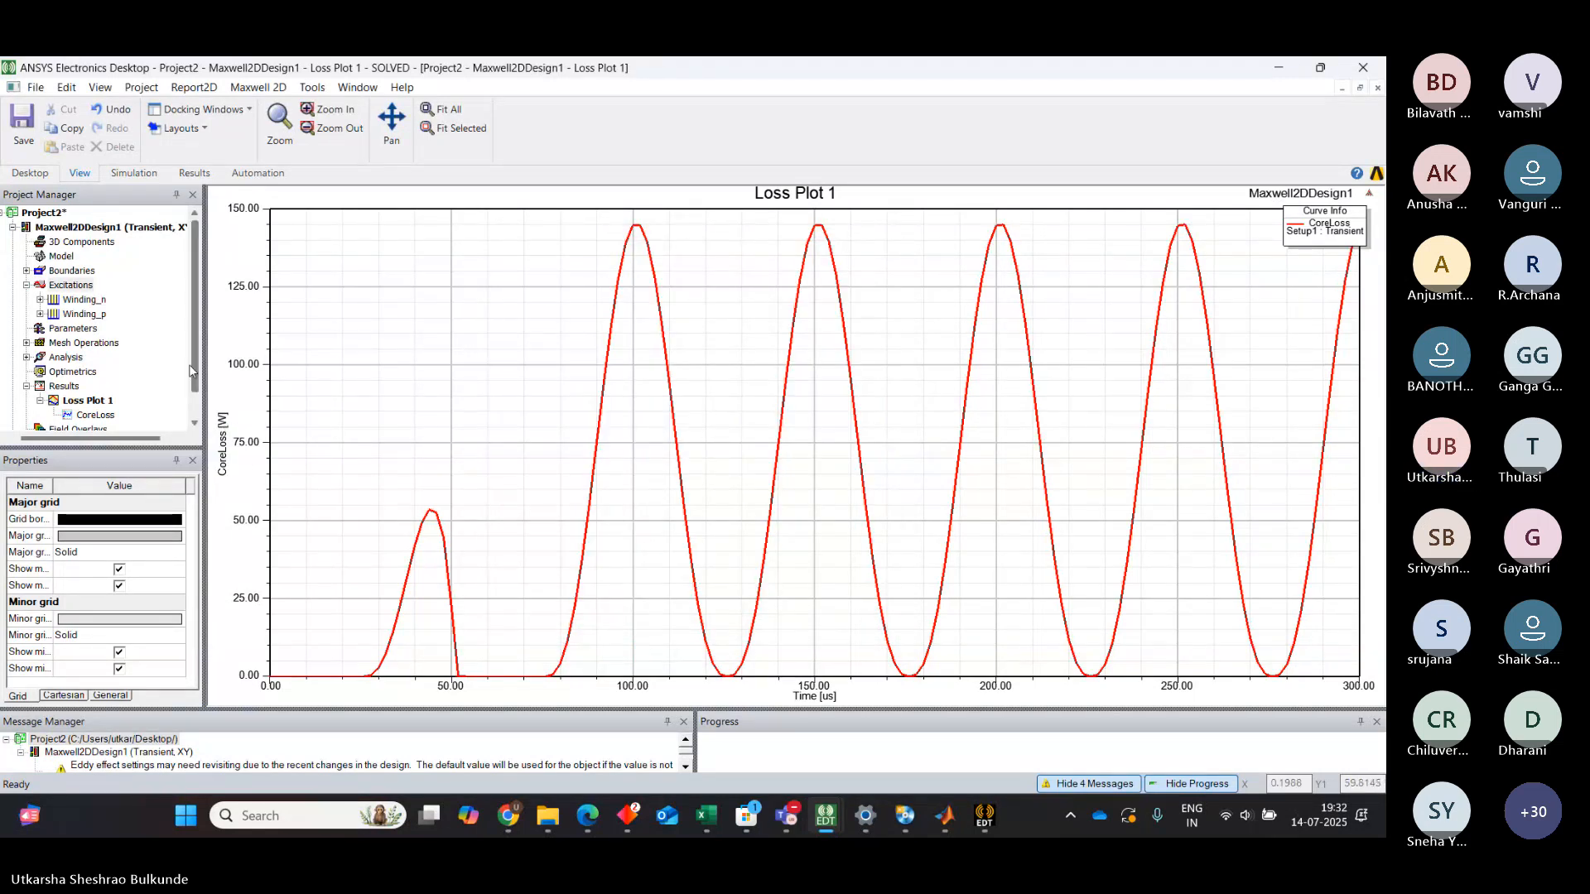
Create a transient rectangular plot of InputCurrent(Winding_p) from the Winding category and close the report dialog
scroll(191, 371, "down", 1)
left_click(60, 358)
right_click(60, 357)
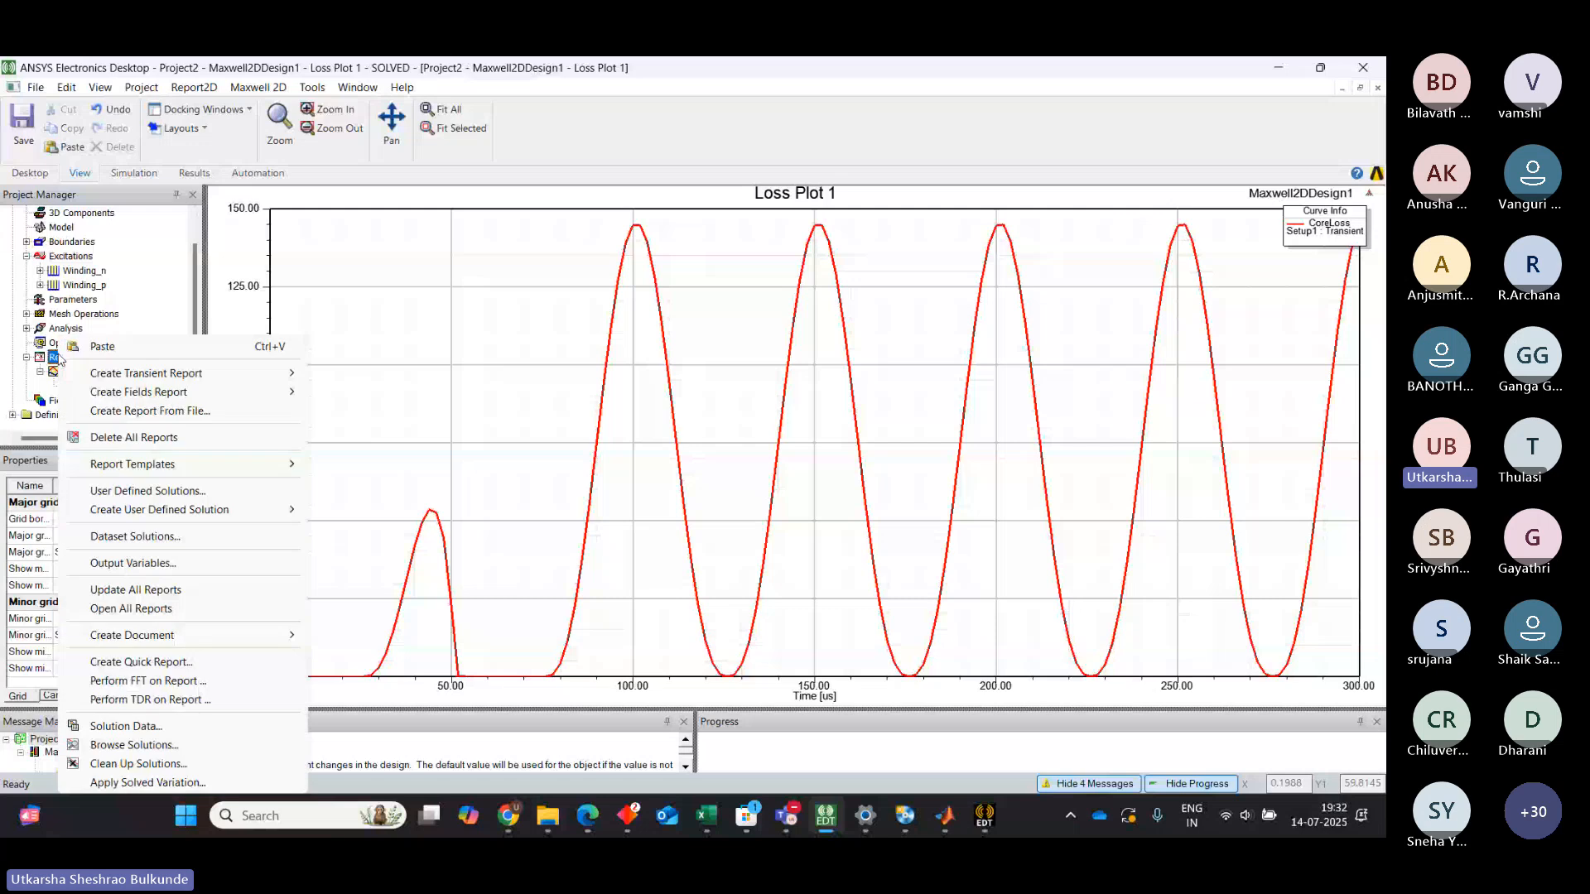
mouse_move(249, 374)
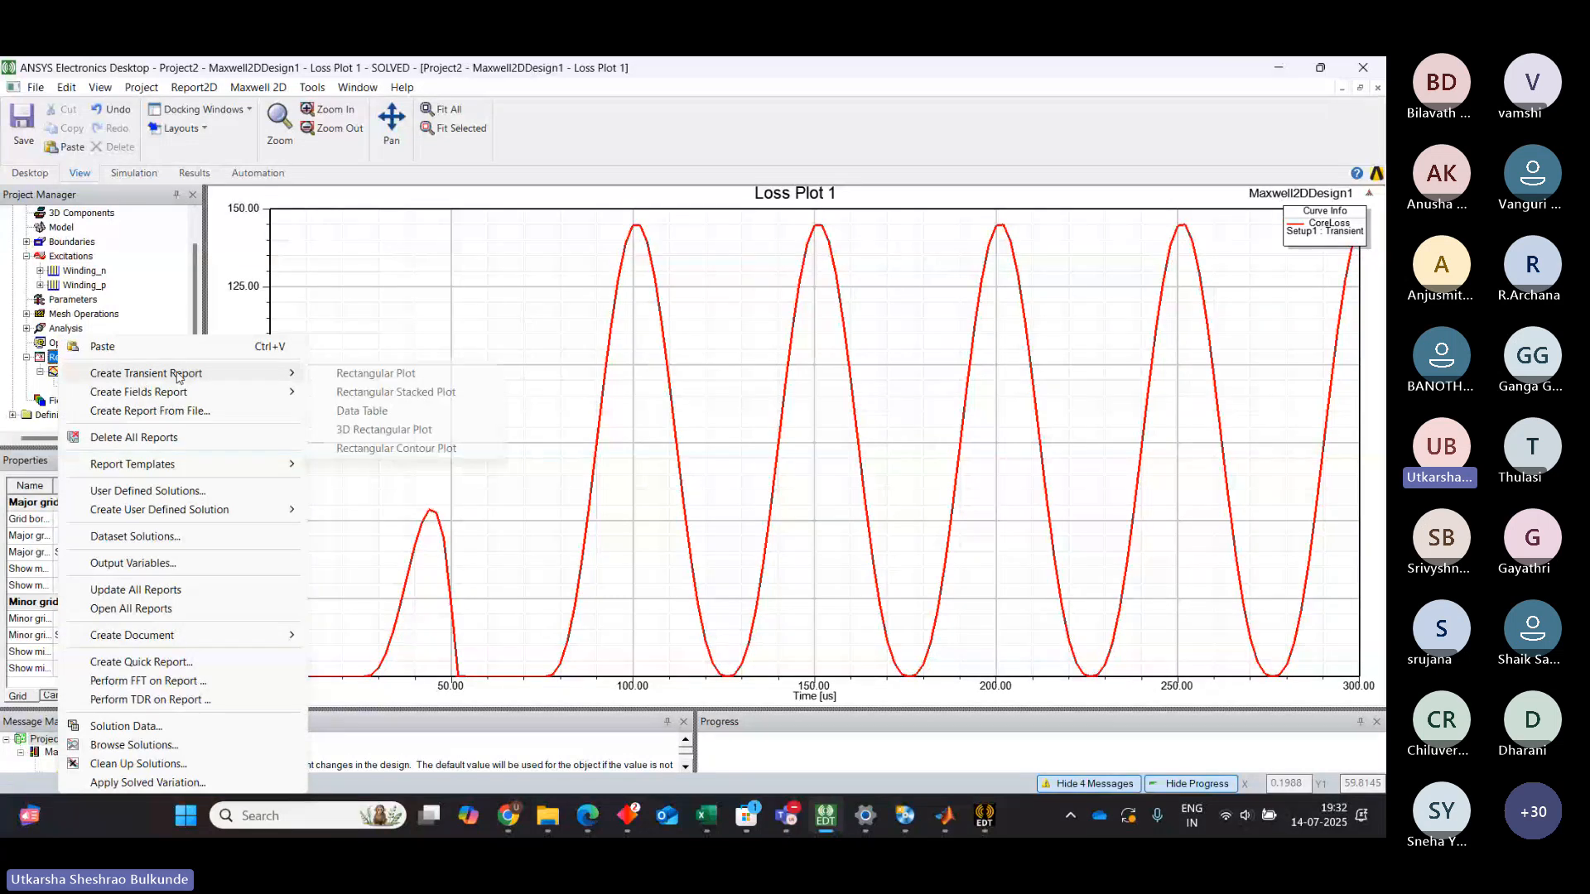
left_click(395, 380)
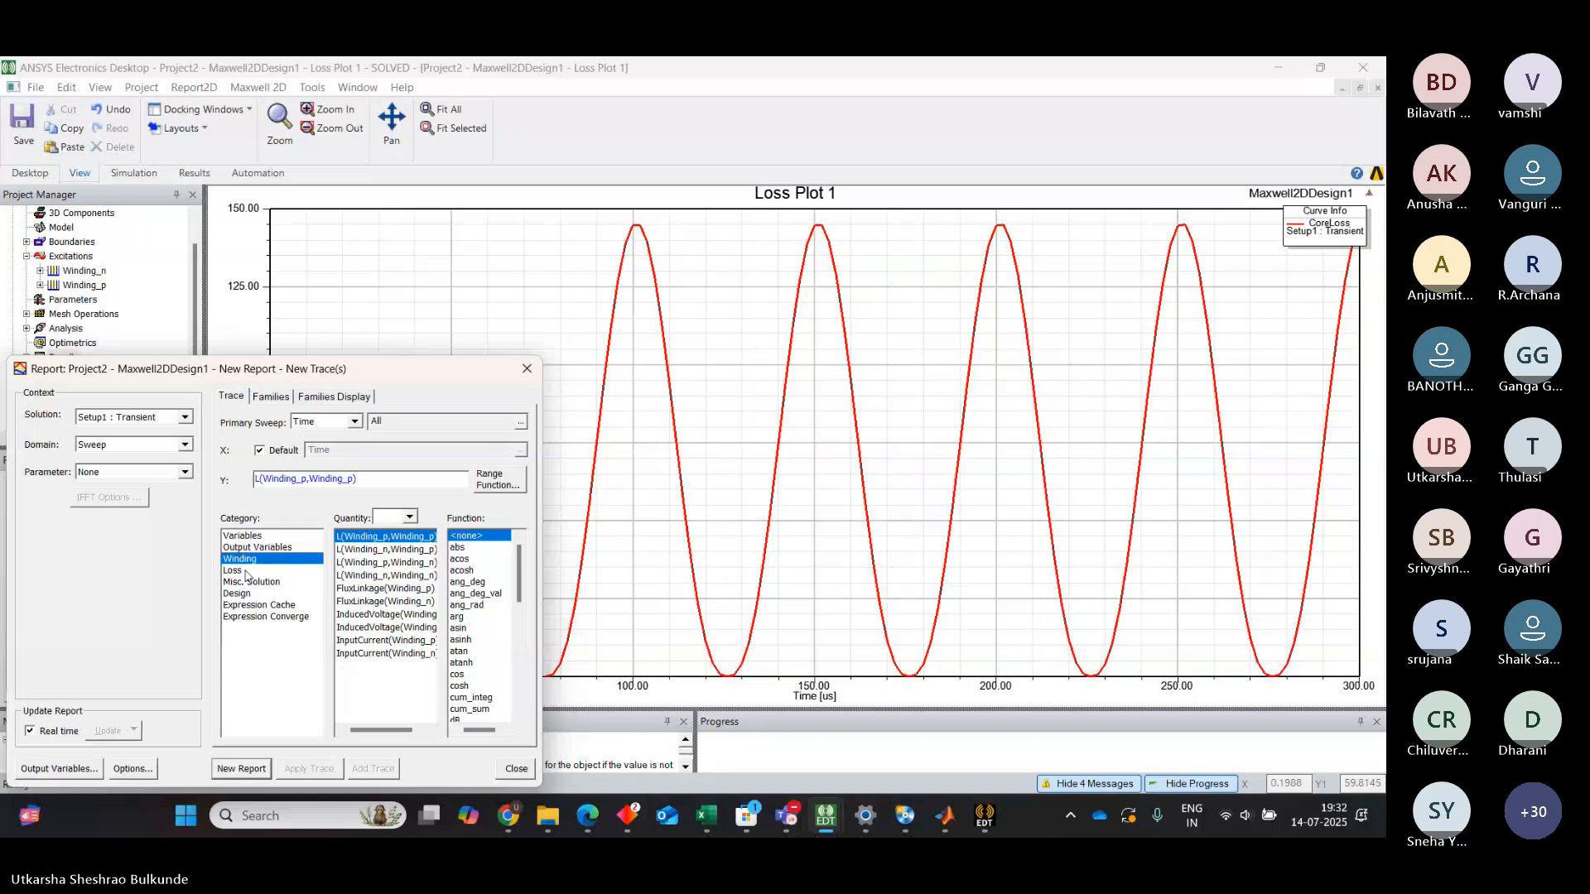
left_click(356, 641)
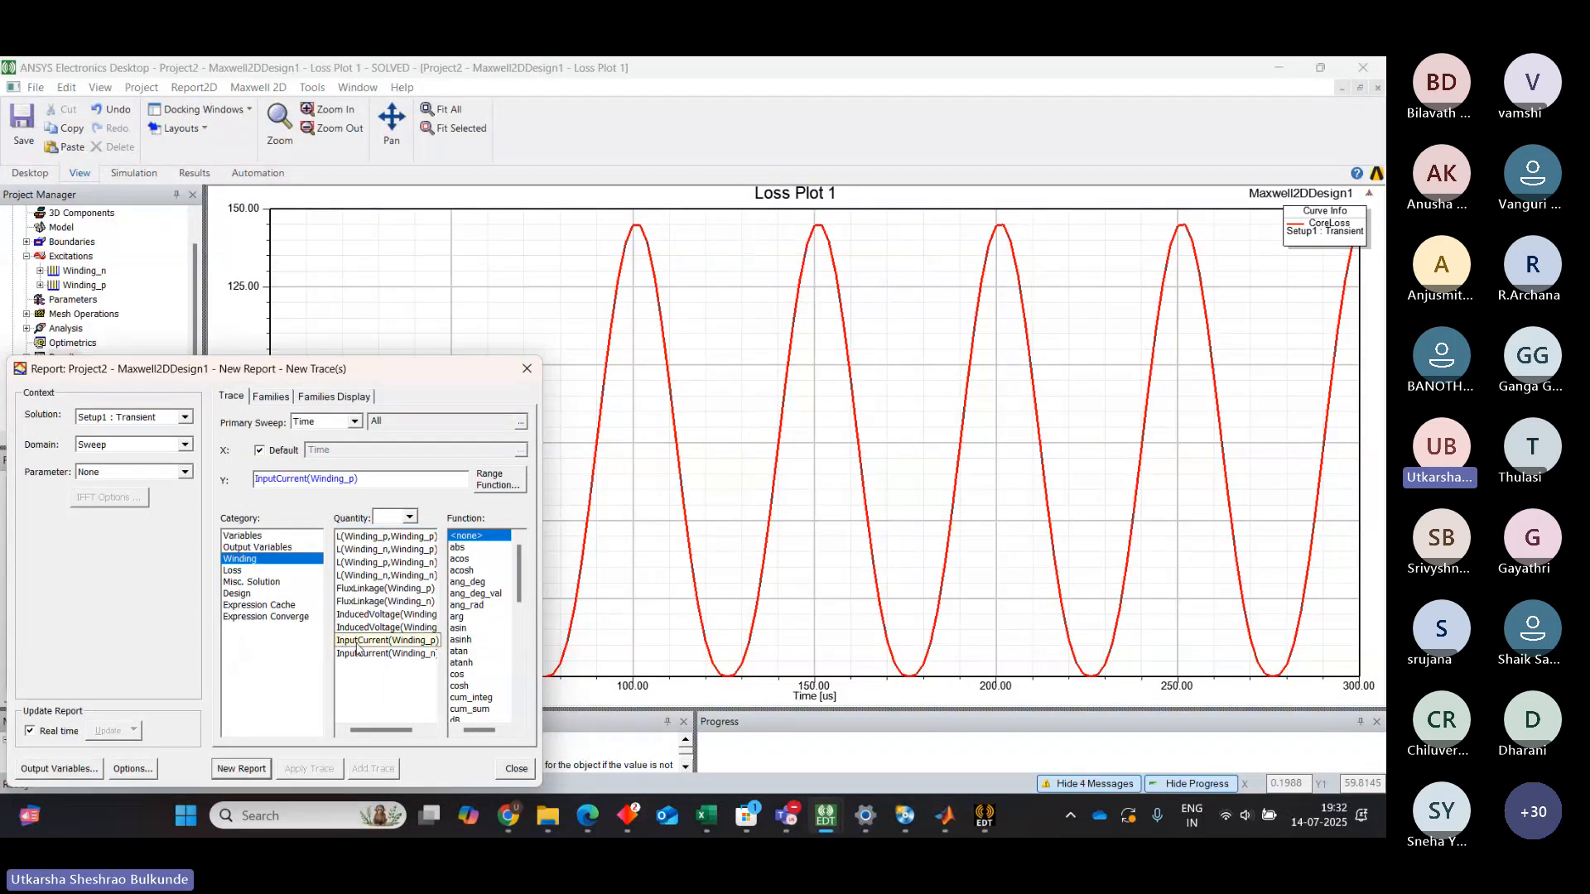
left_click(255, 768)
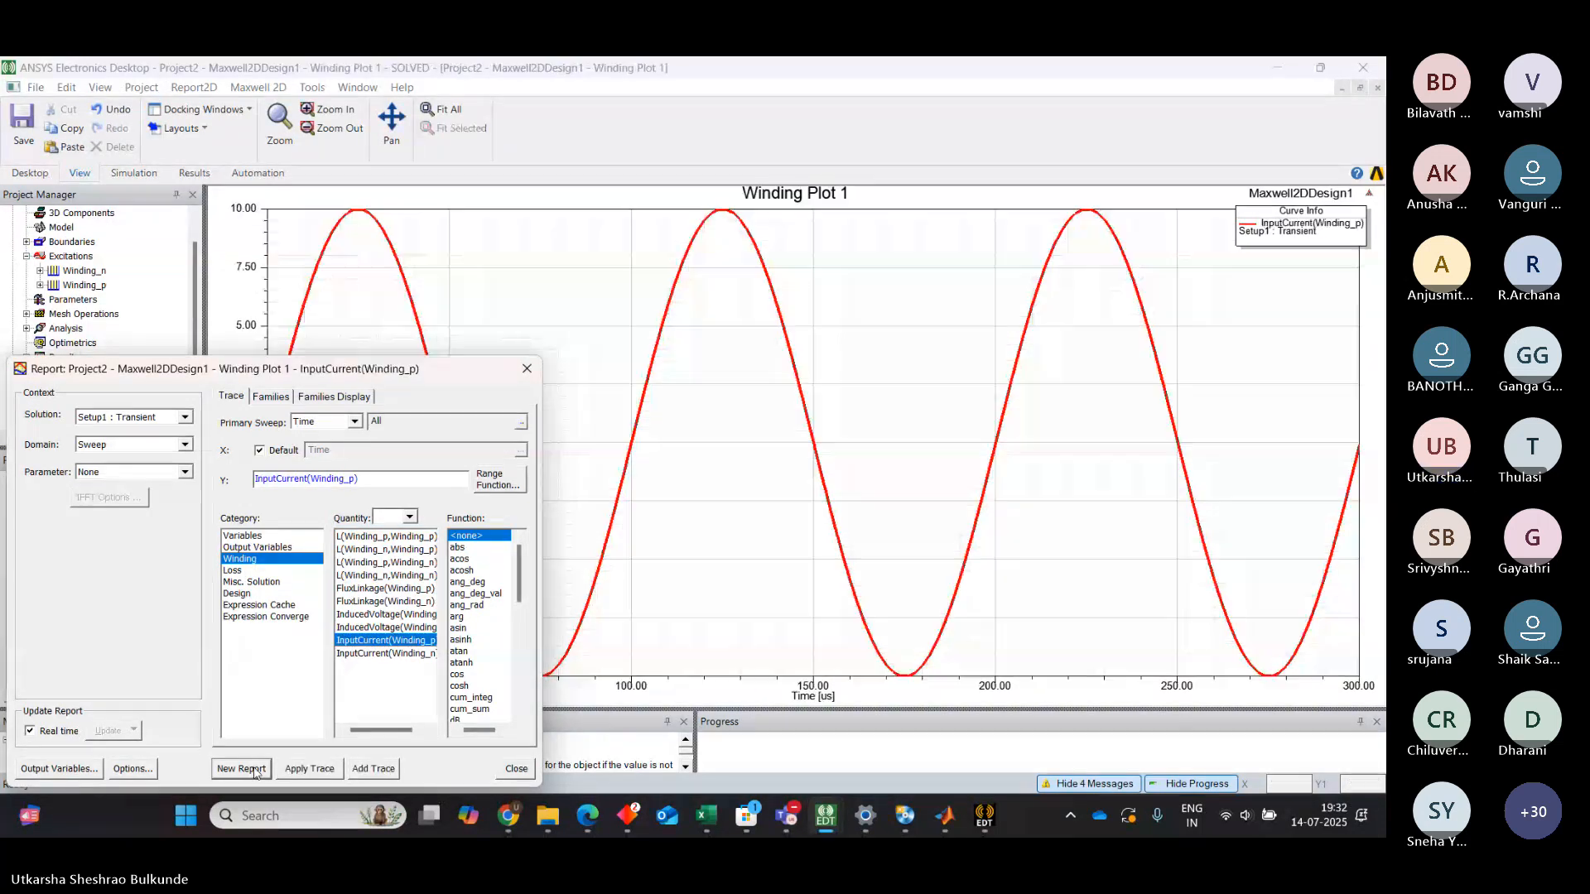
left_click(527, 369)
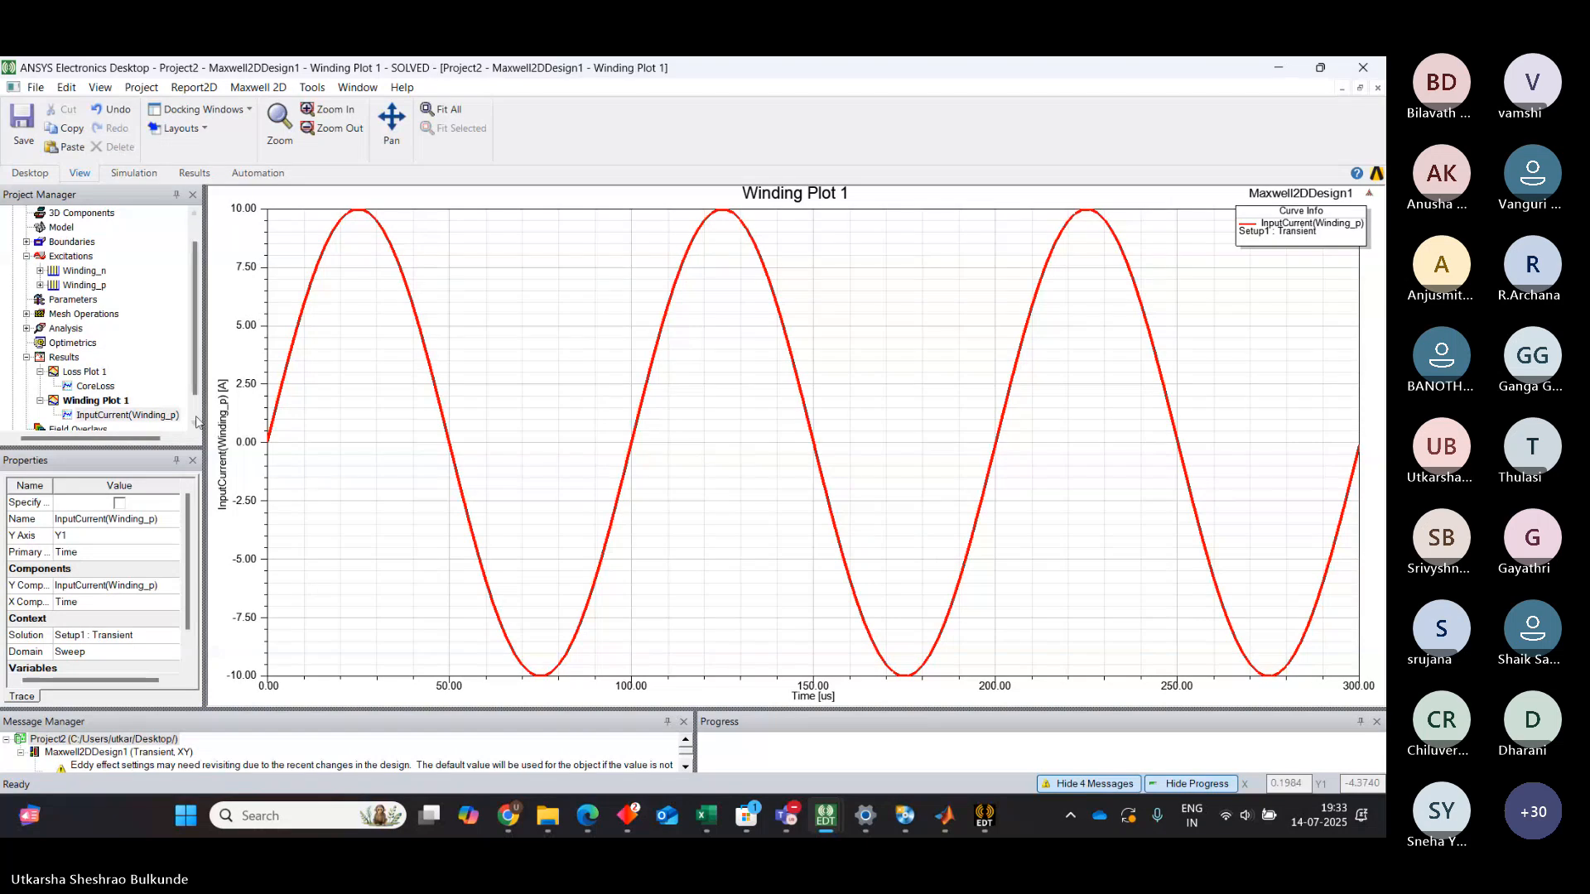
Collapse the Loss Plot 1 and Winding Plot 1 entries and open the design's modeler view
scroll(198, 423, "down", 1)
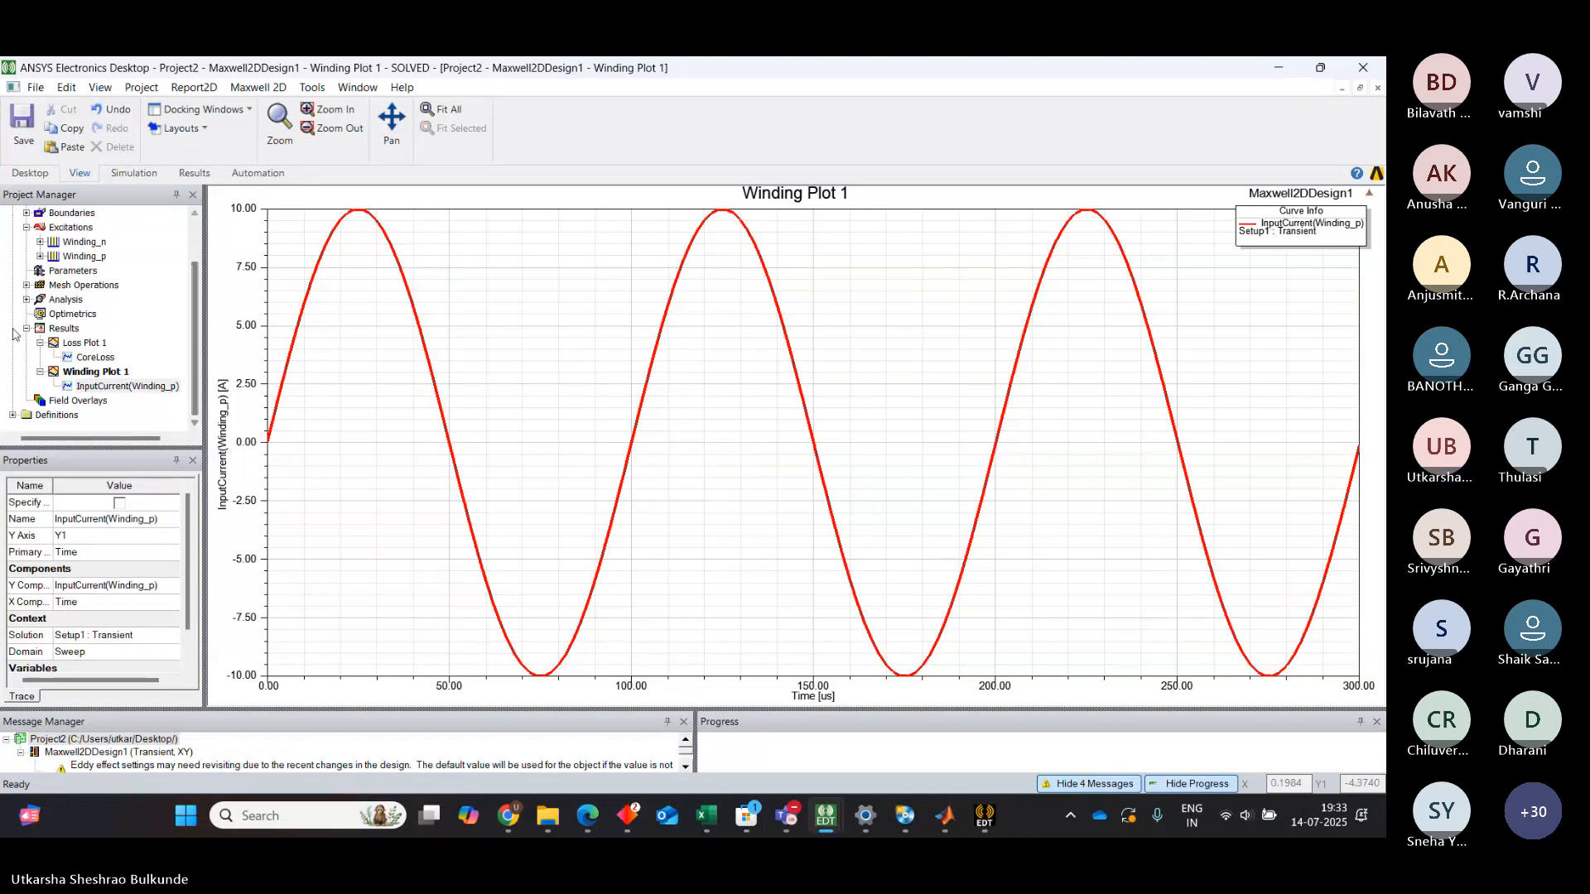
left_click(39, 342)
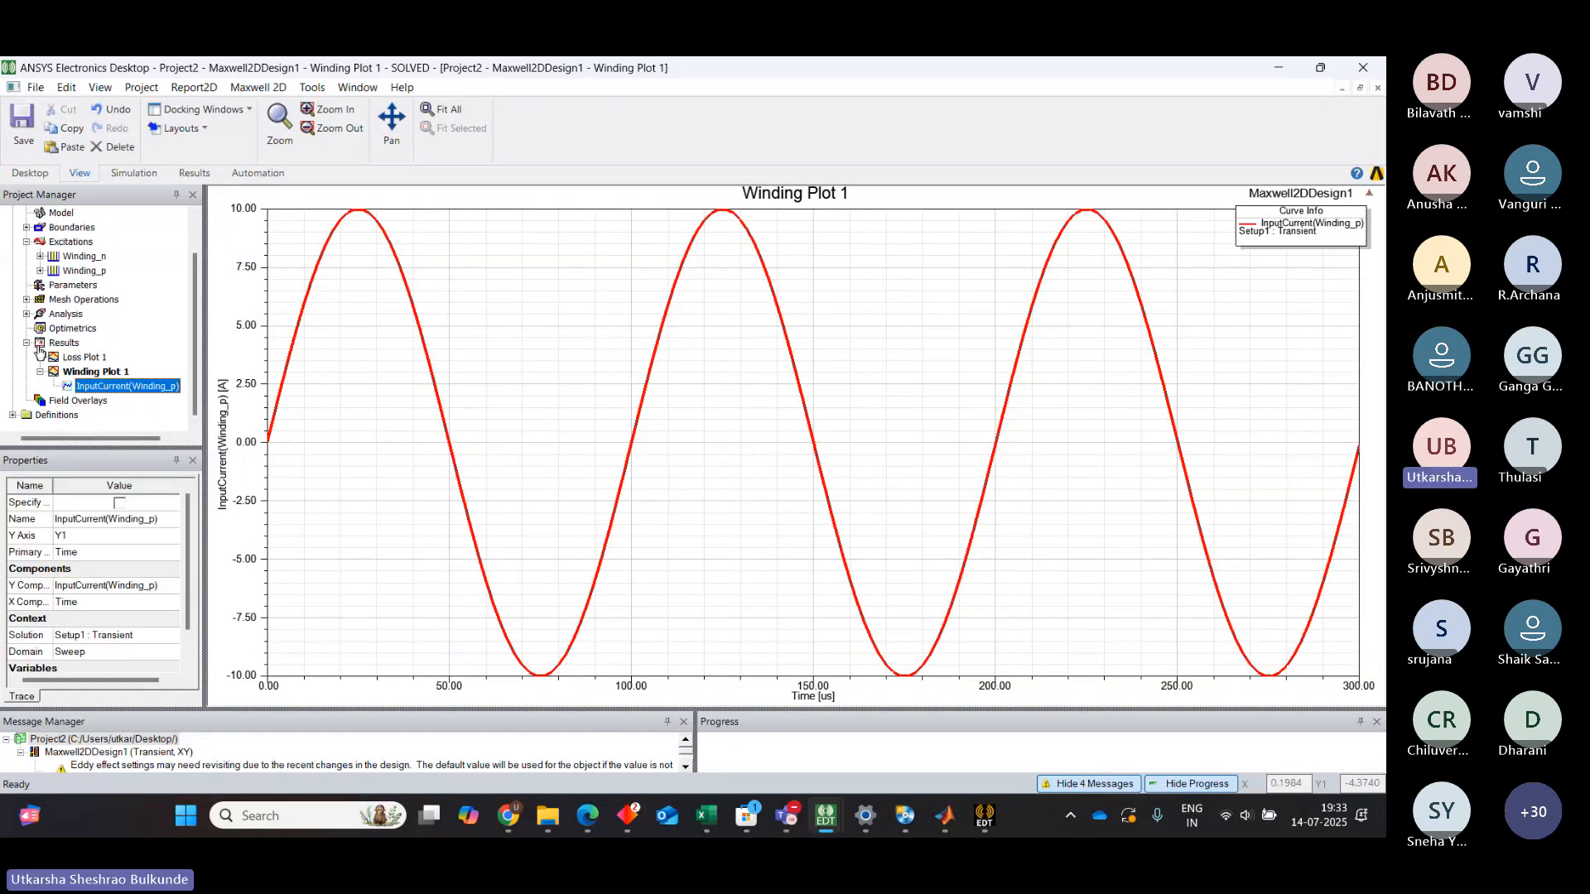
left_click(39, 372)
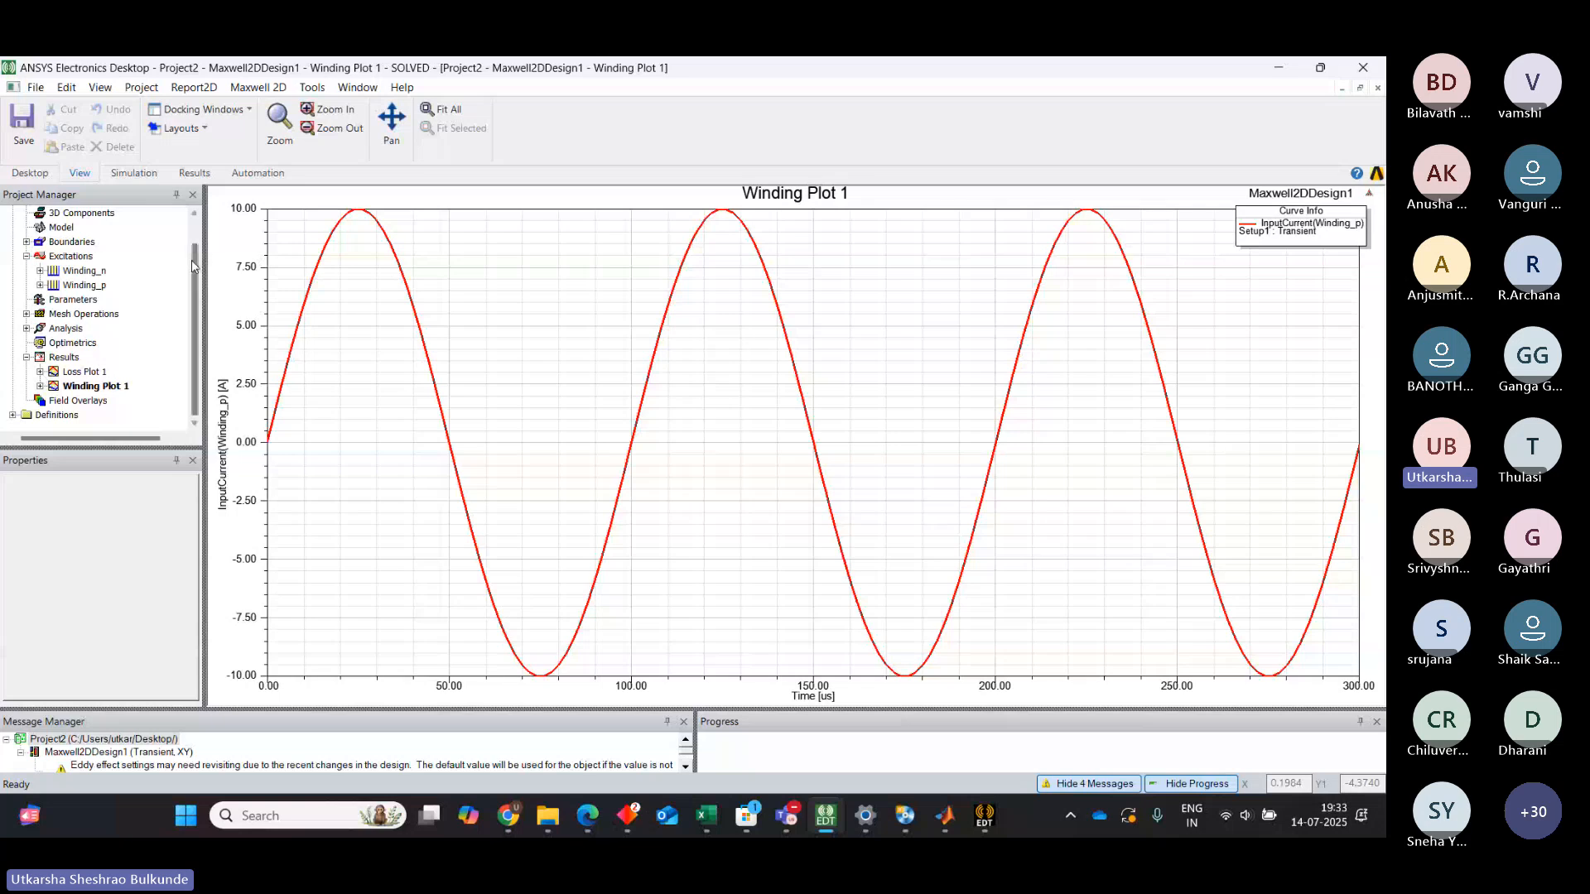
scroll(197, 263, "up", 1)
double_click(150, 227)
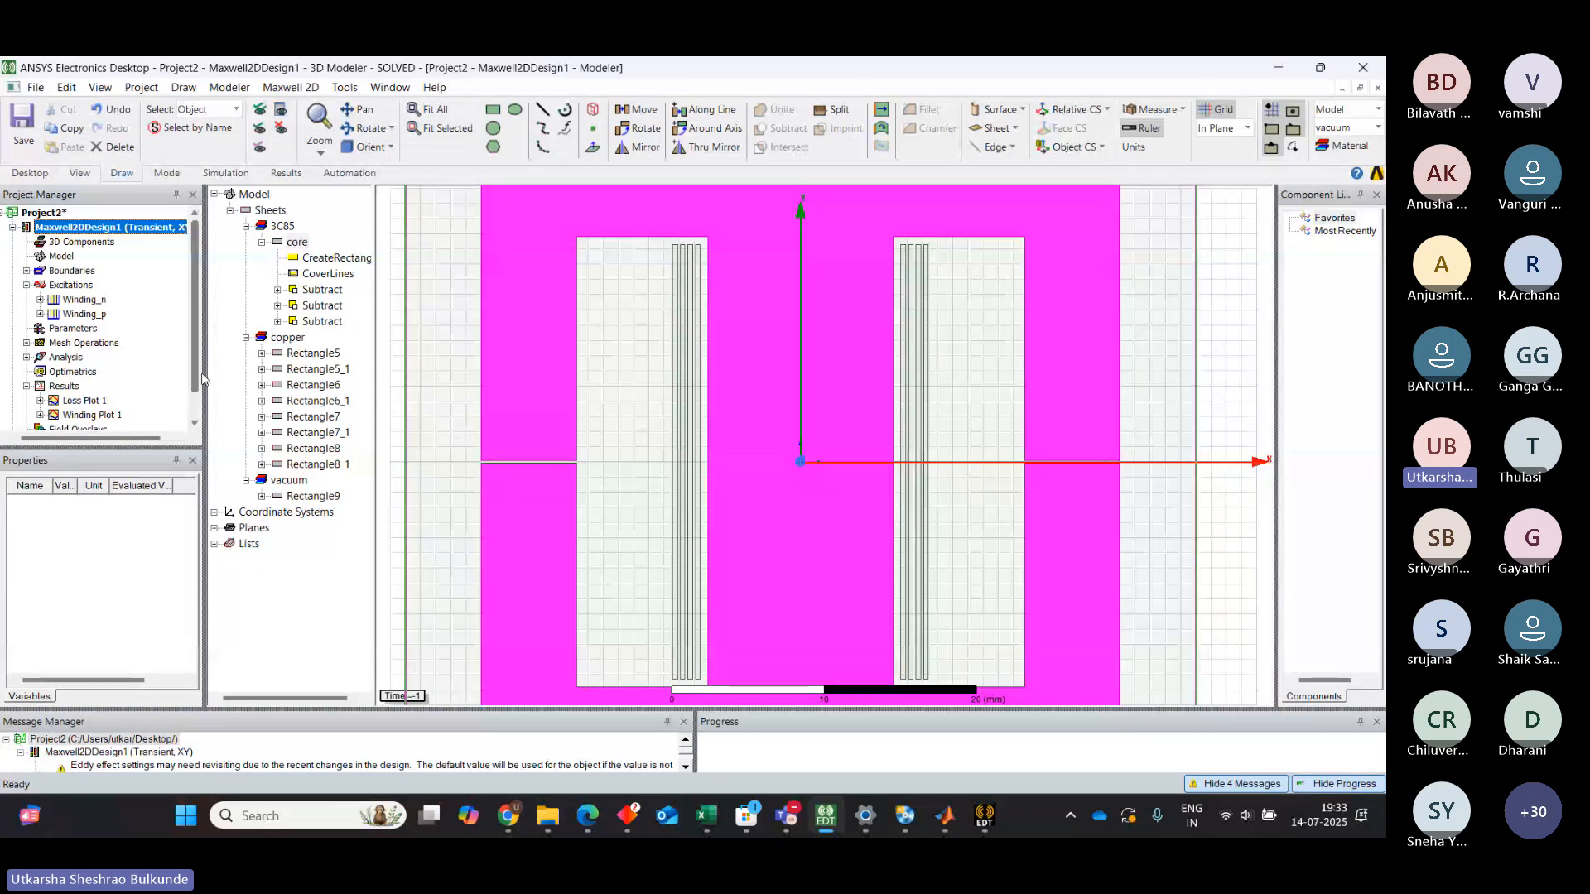
Create a Mag_B field plot on the core object of the 3C85 transformer
scroll(196, 379, "down", 1)
scroll(196, 379, "down", 1)
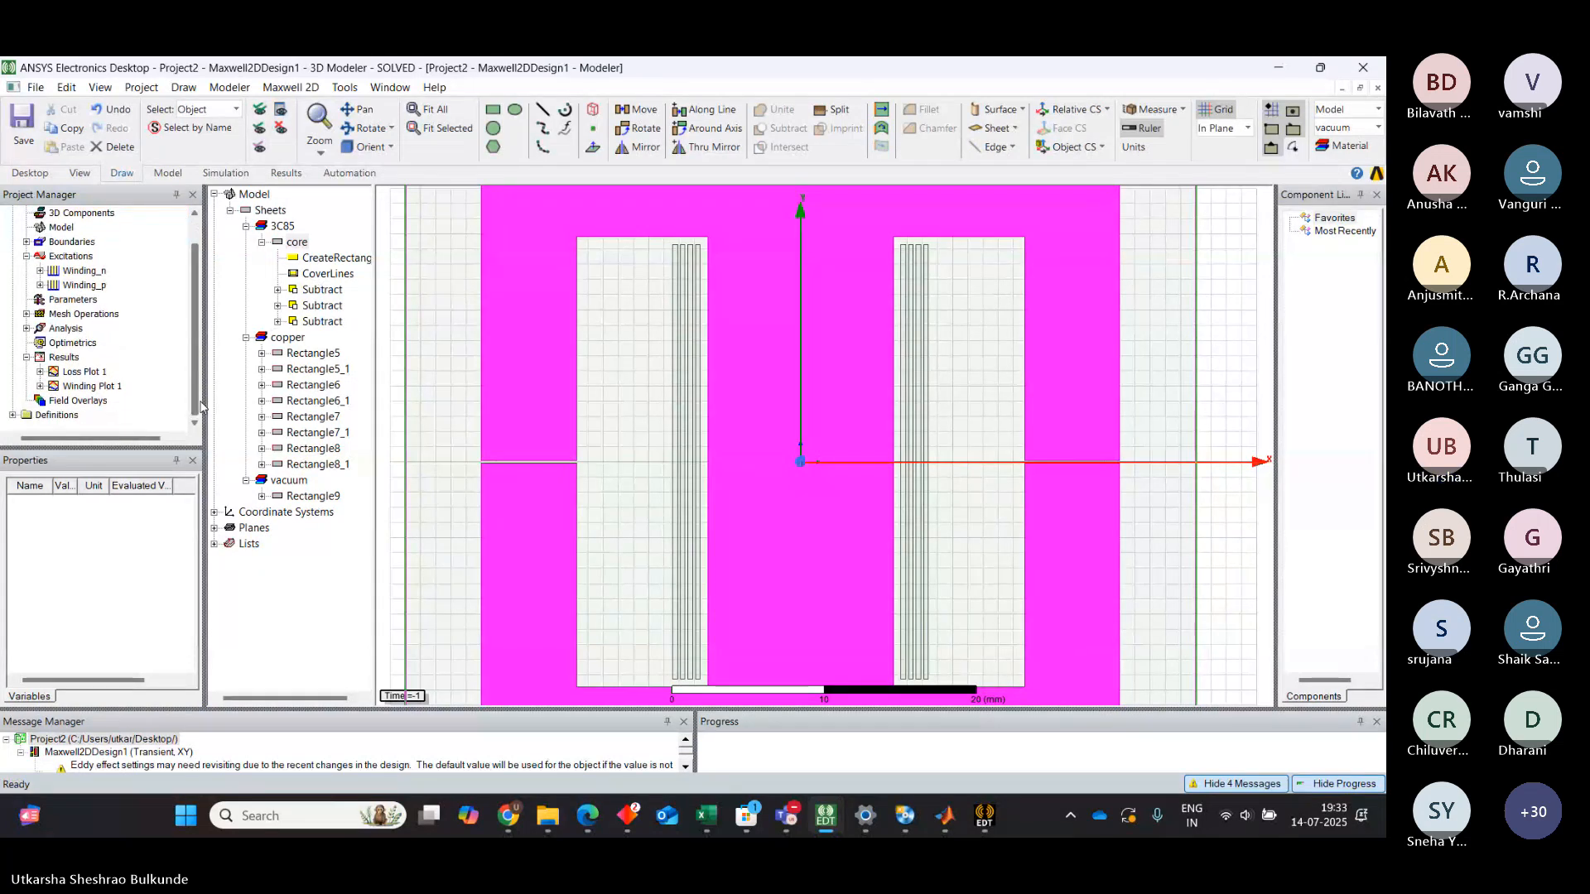
scroll(516, 364, "down", 1)
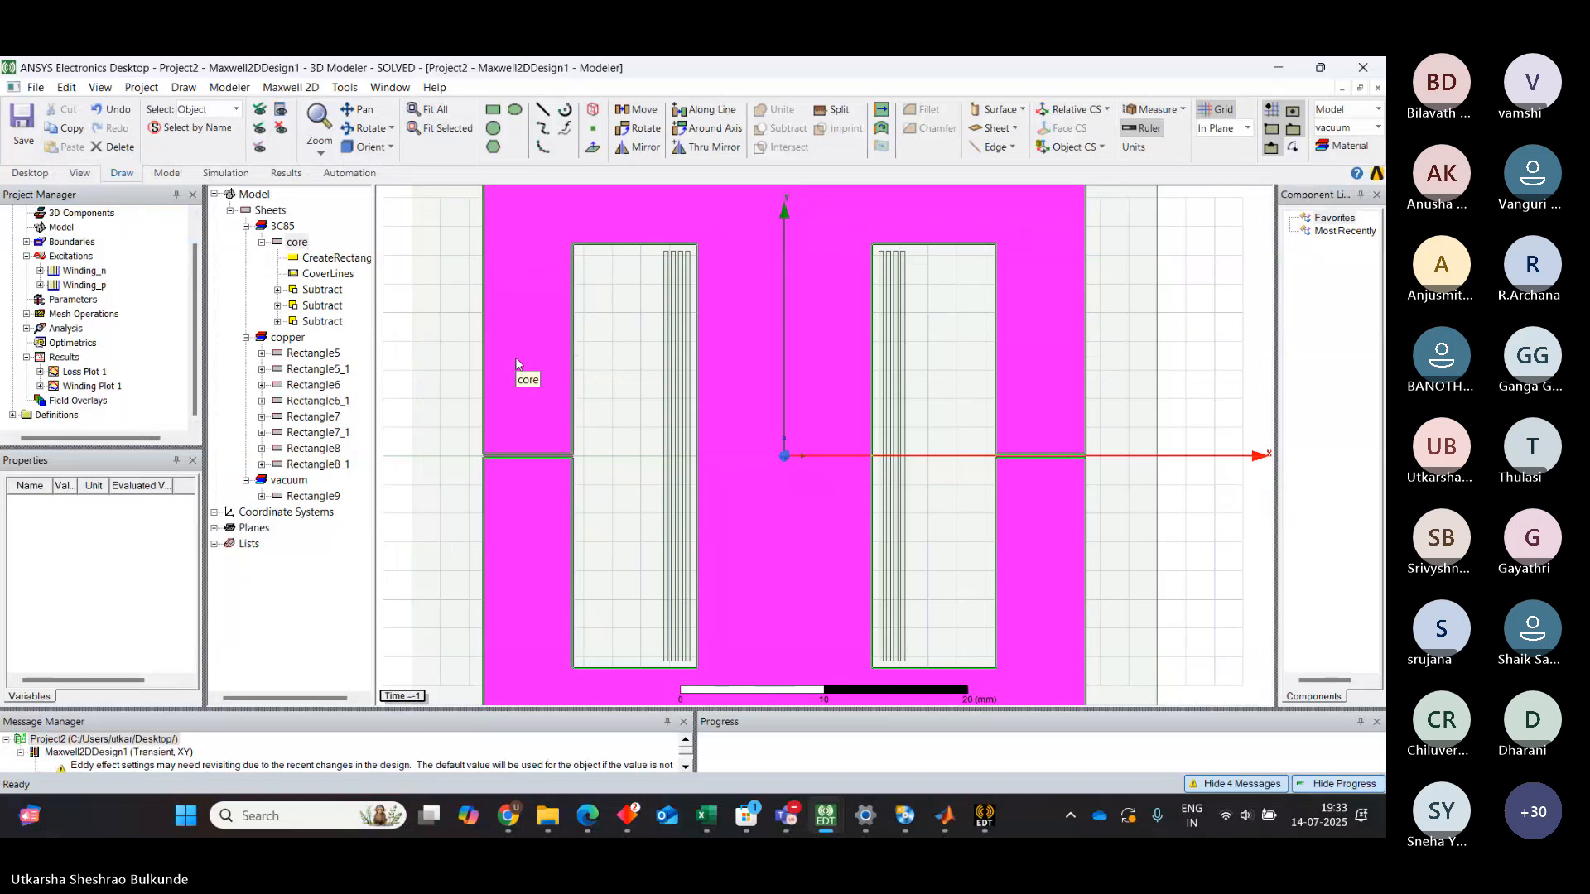
scroll(557, 326, "down", 1)
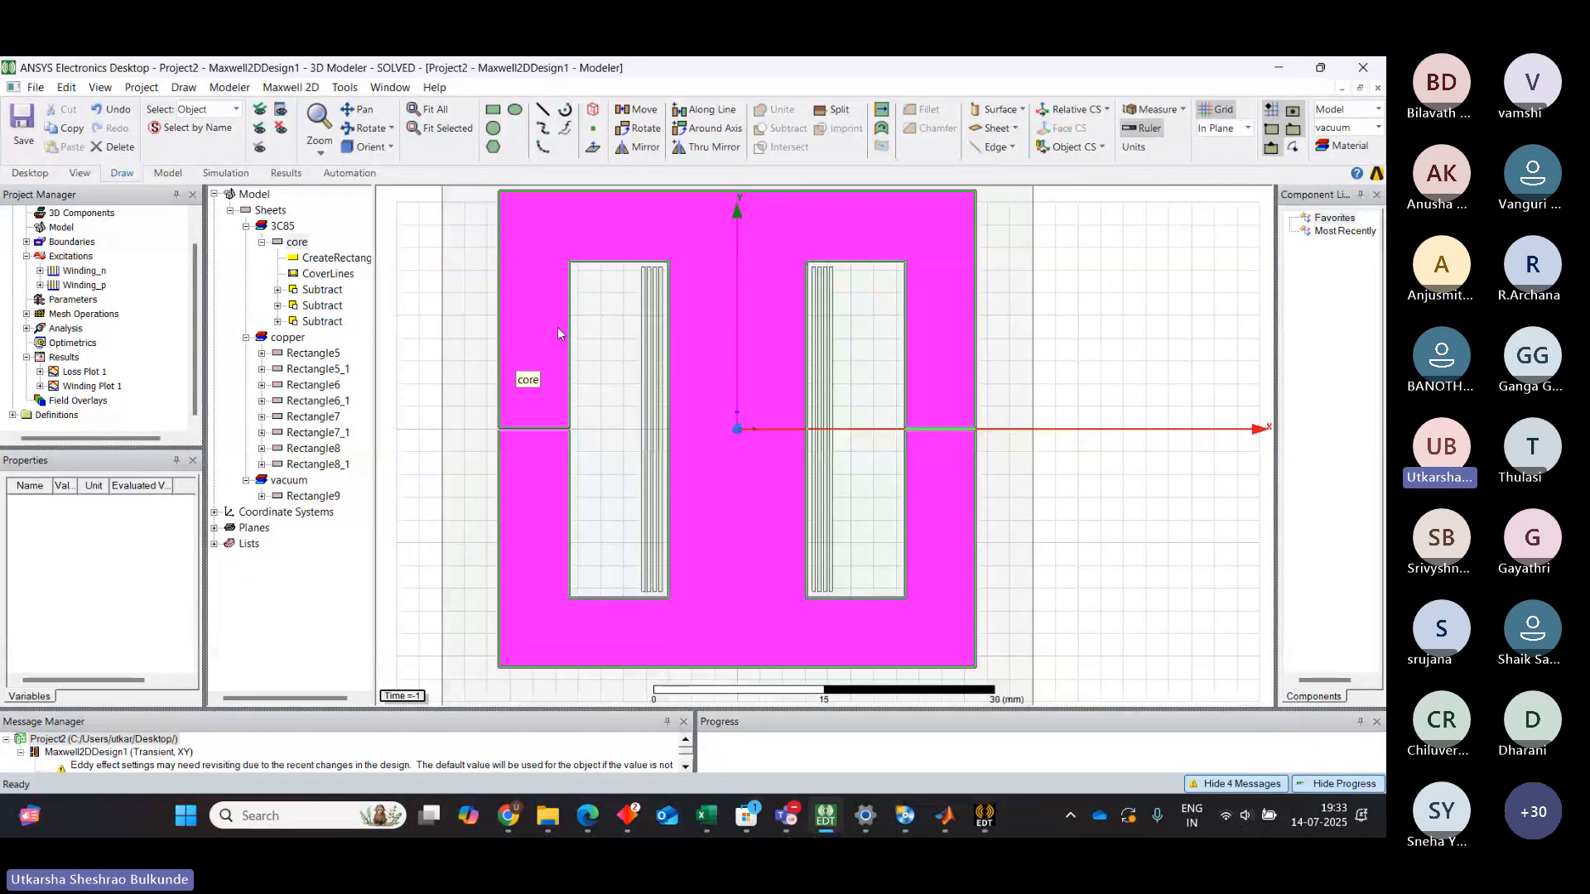
left_click(1164, 298)
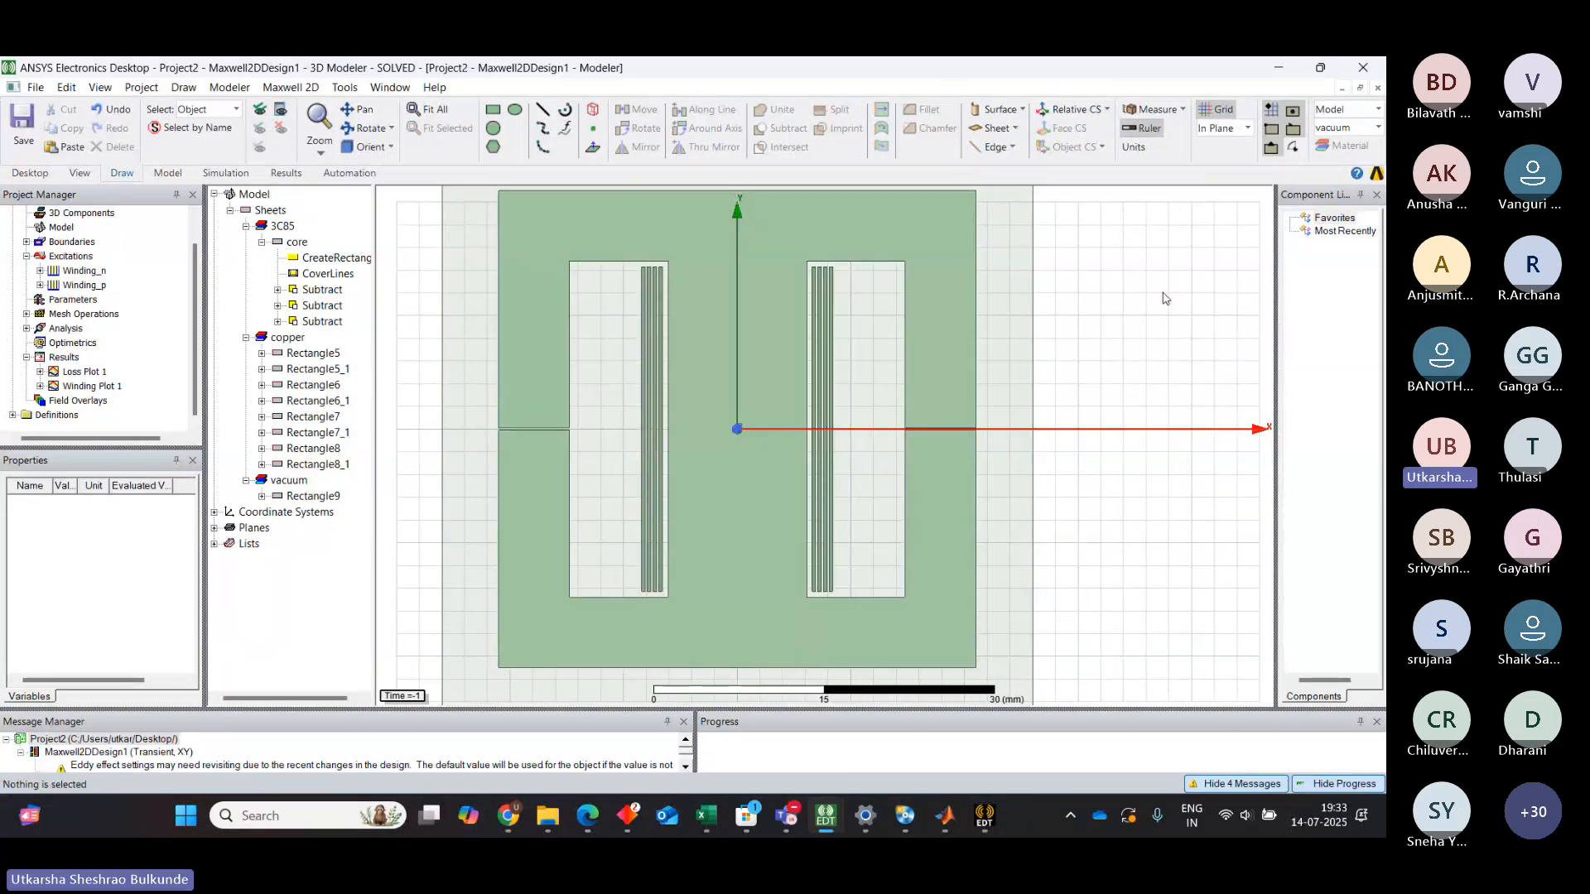
left_click(916, 238)
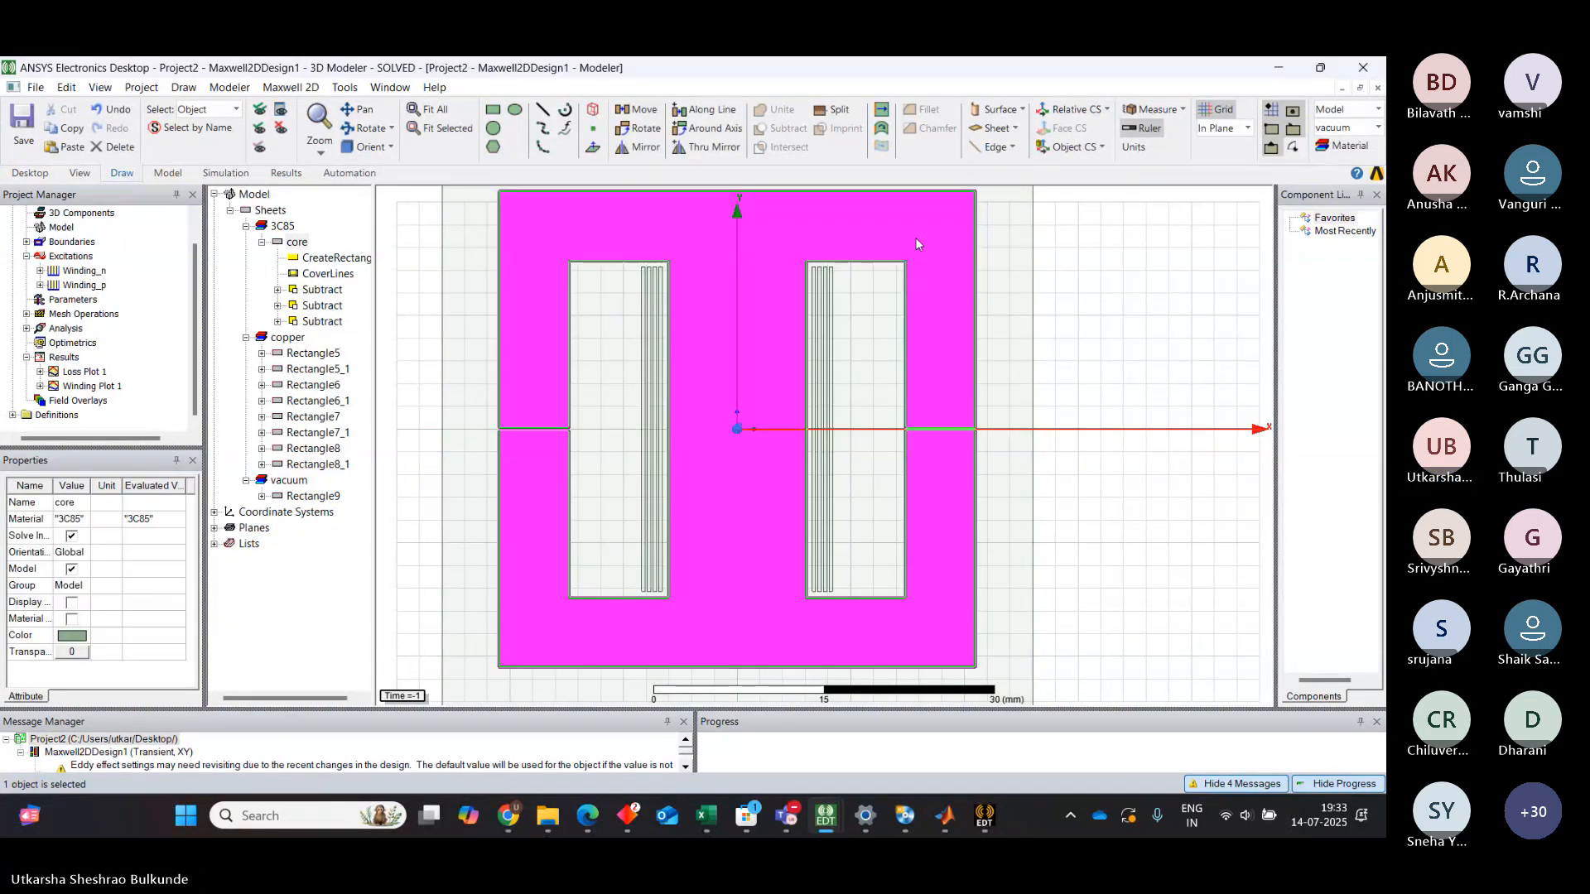
right_click(772, 250)
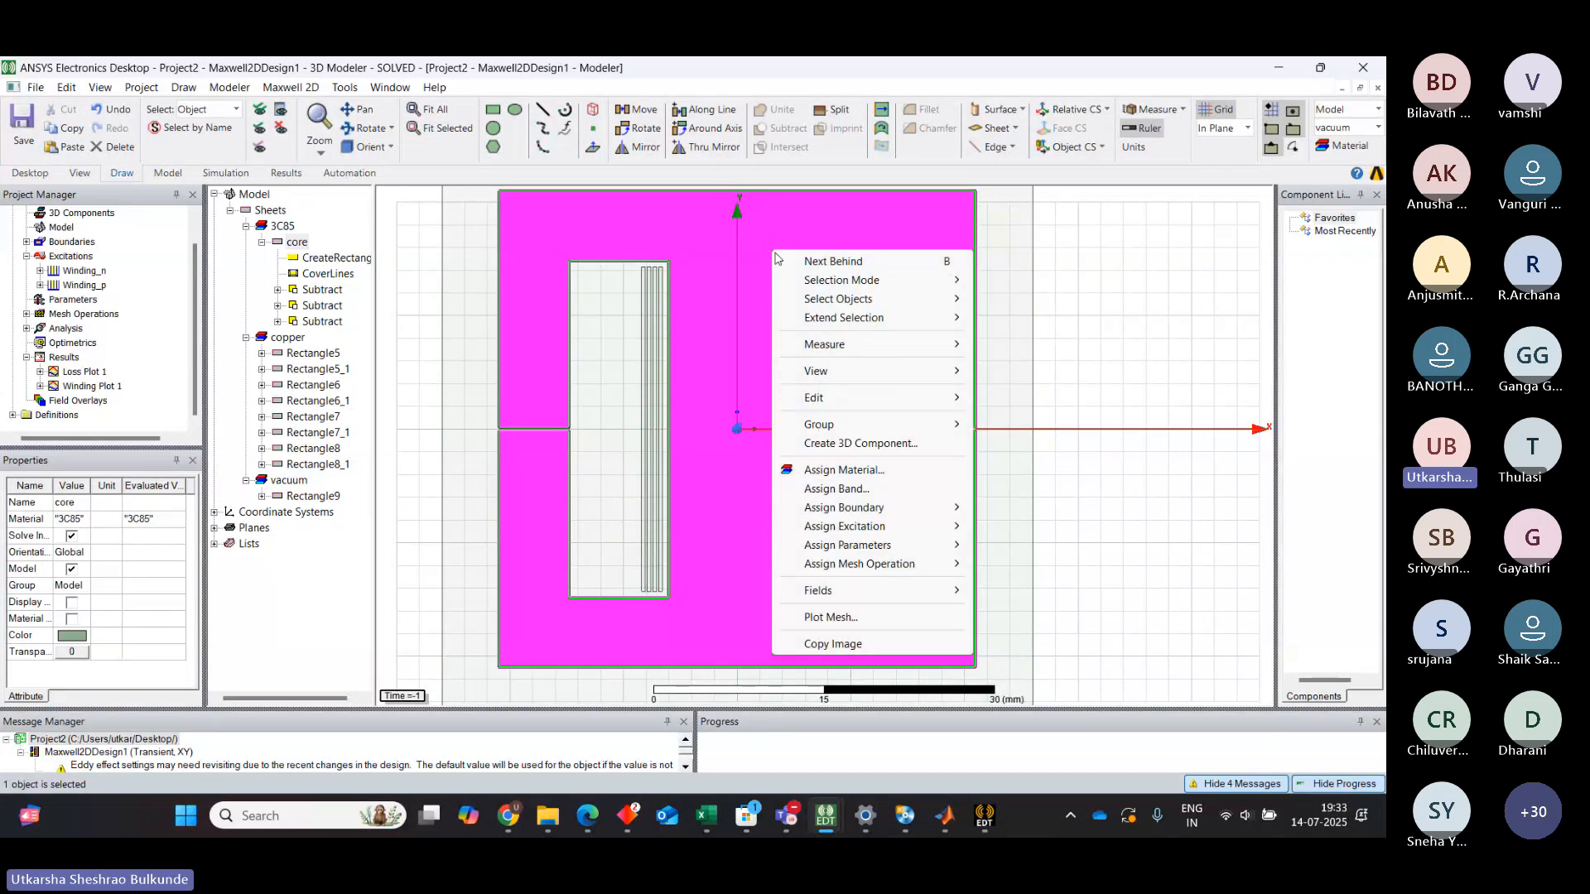
mouse_move(874, 540)
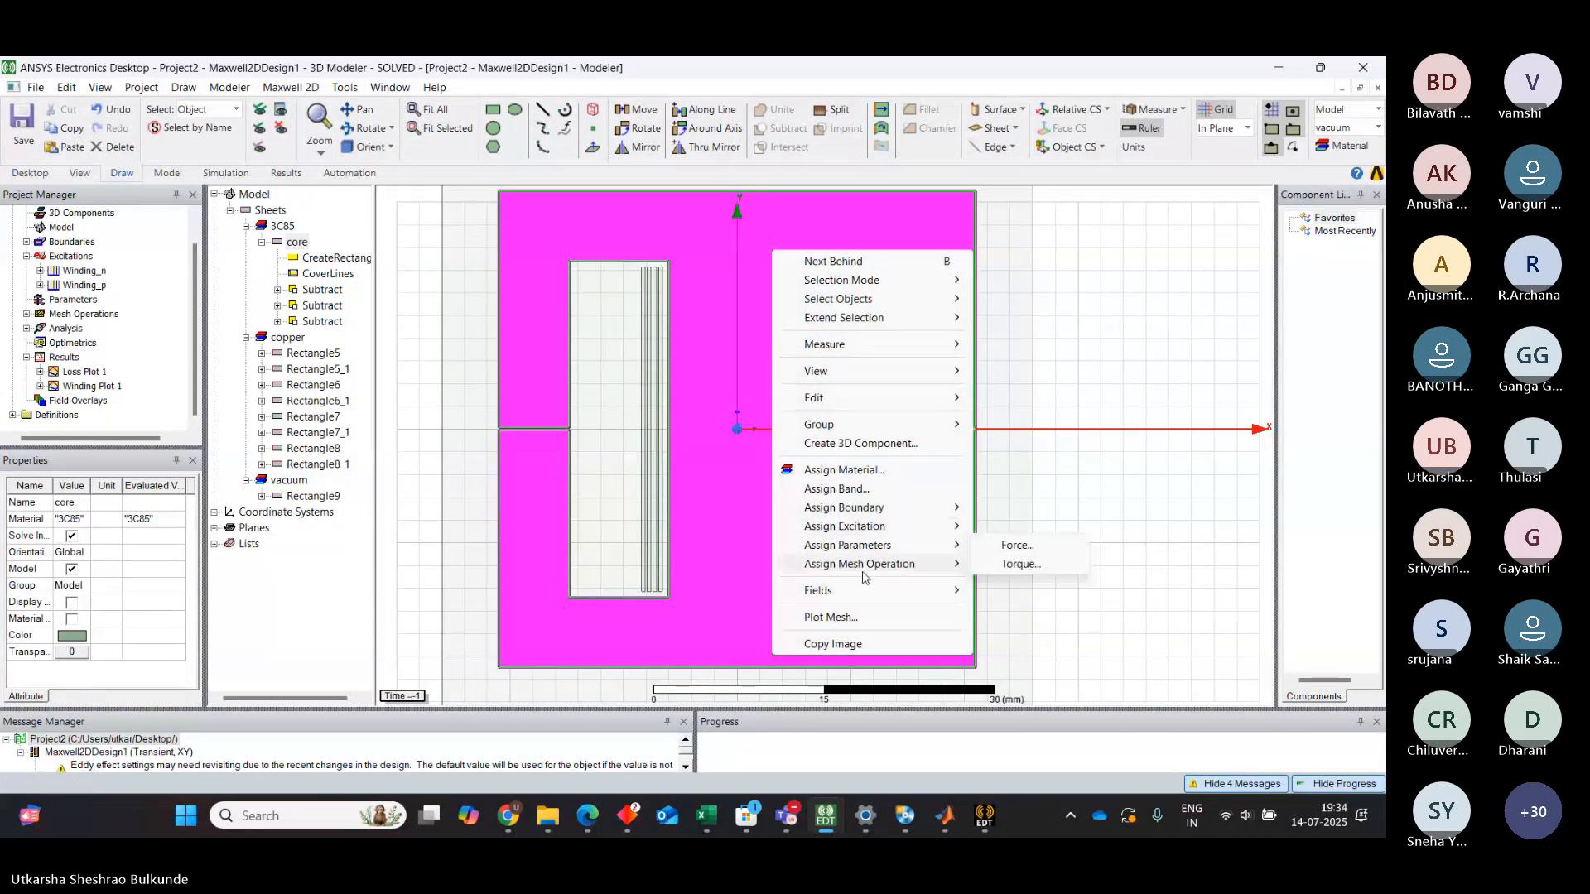
mouse_move(856, 589)
mouse_move(1018, 631)
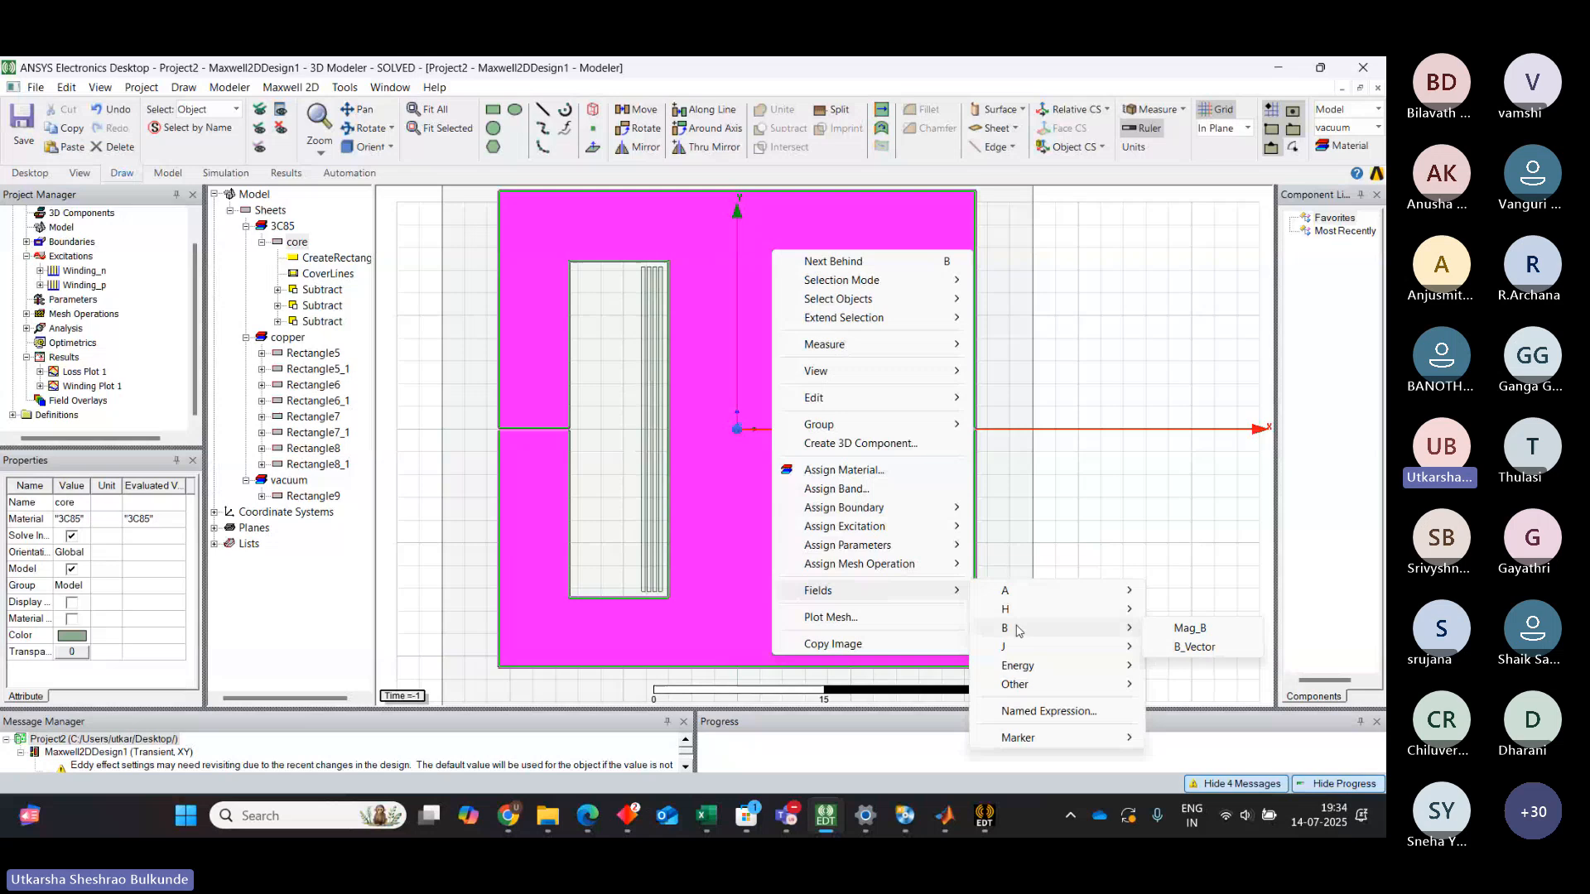
left_click(1170, 633)
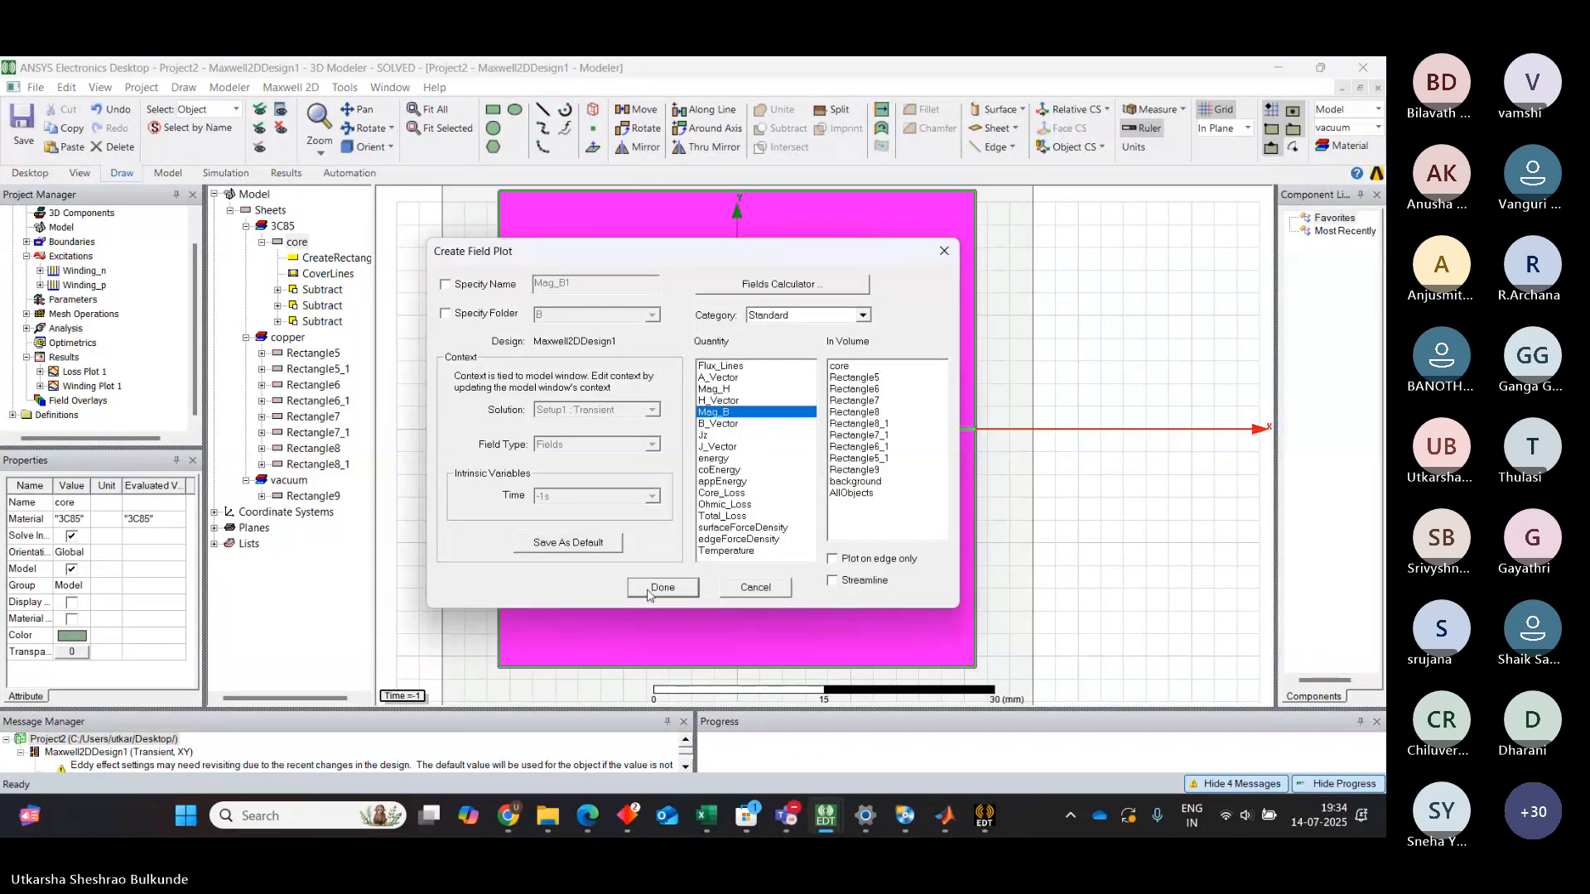
left_click(861, 370)
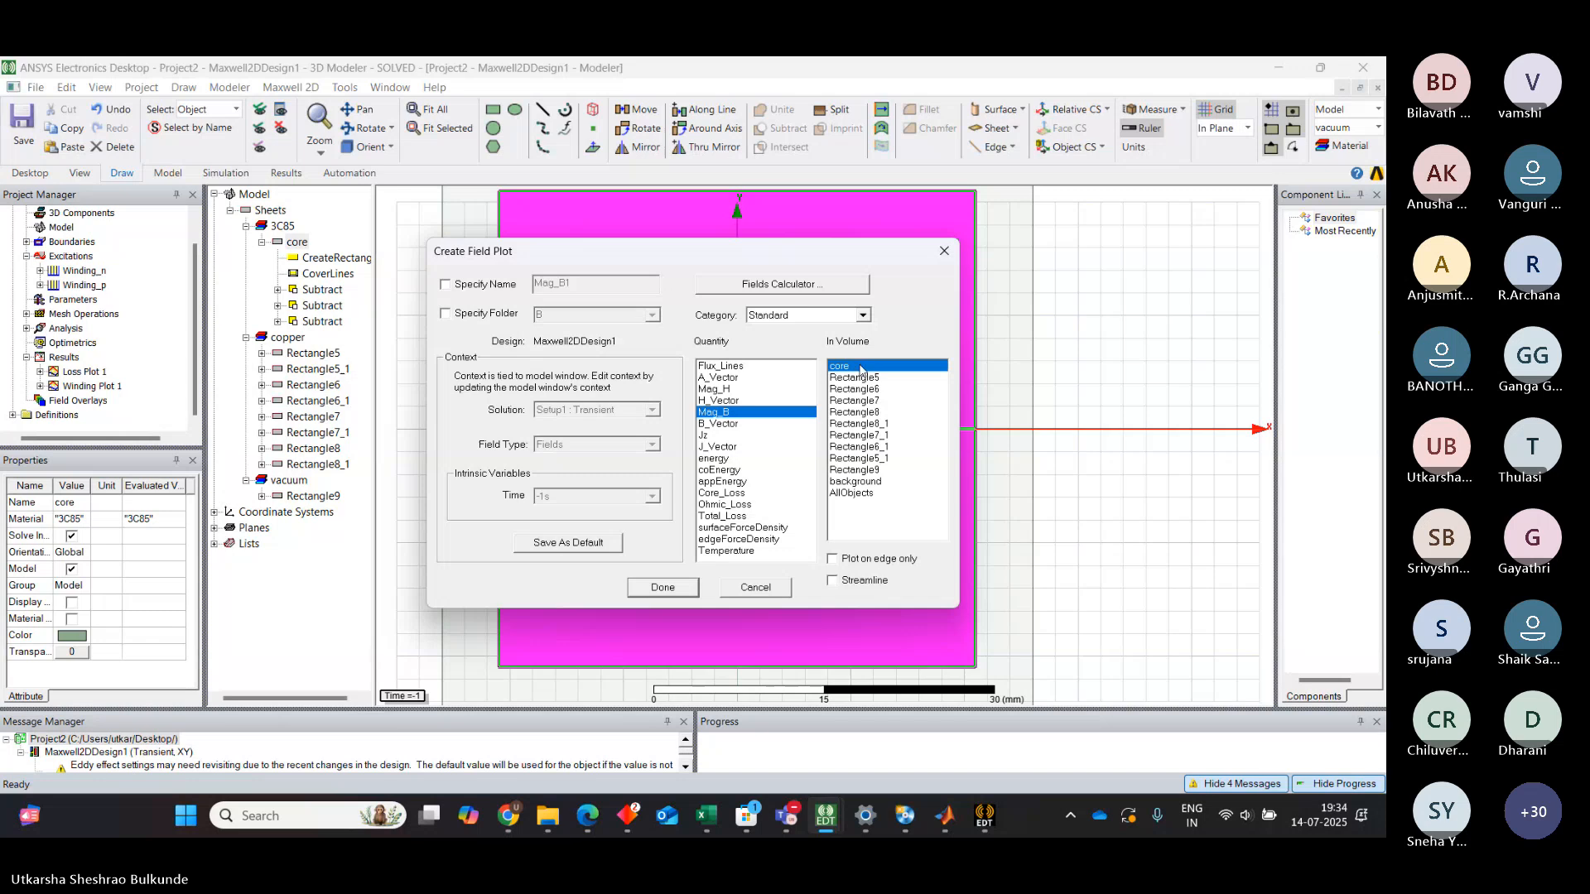
left_click(668, 590)
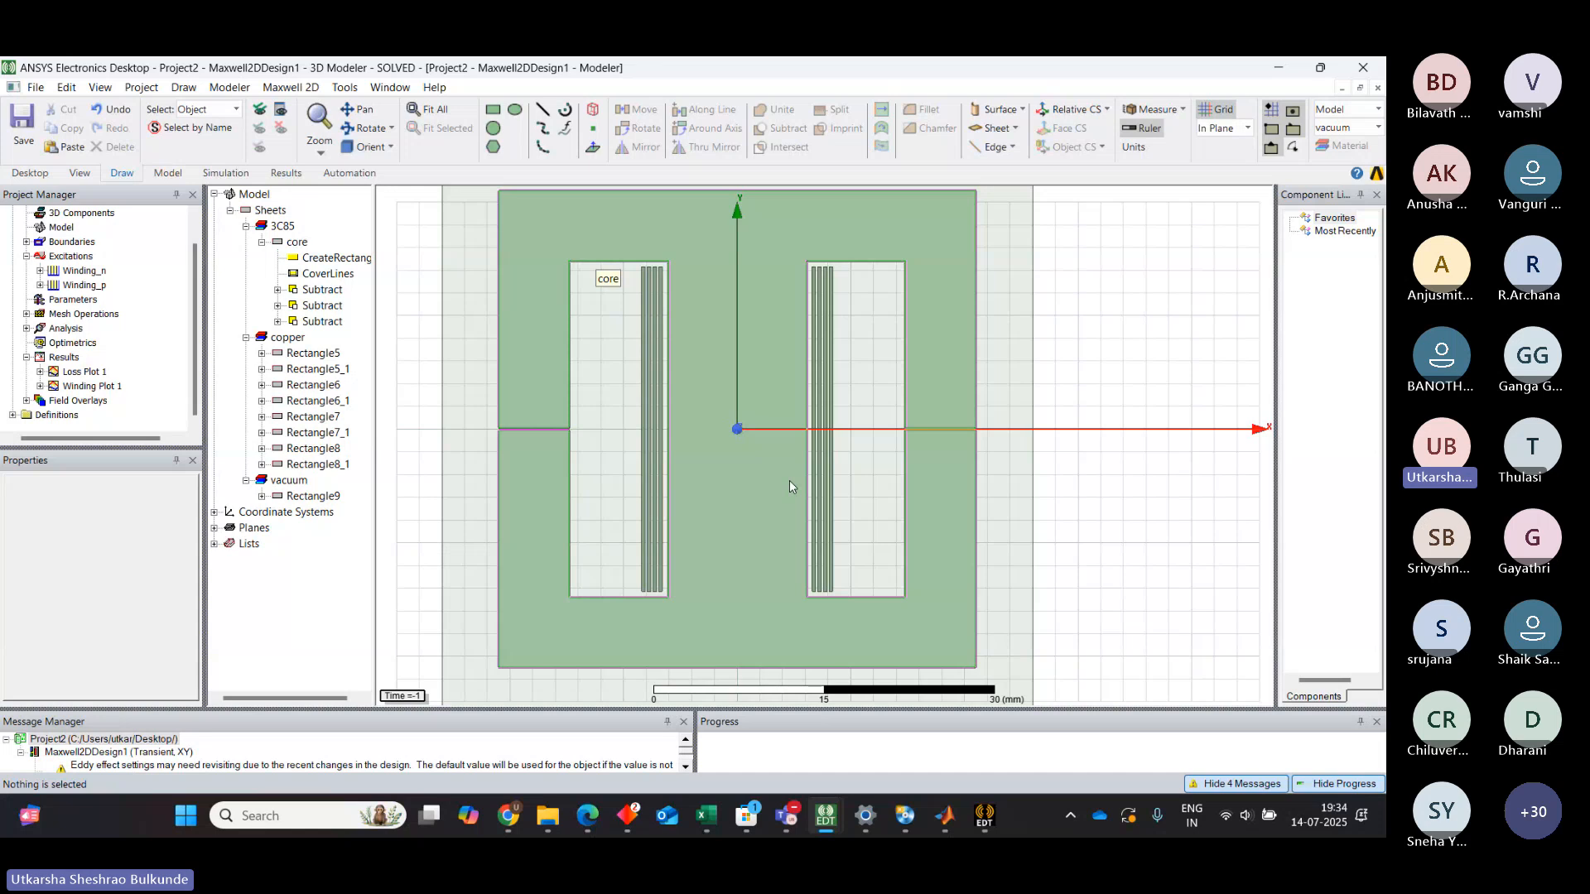
Open the view context settings and scroll through the transient Time list to choose a time step for the field plot
double_click(410, 697)
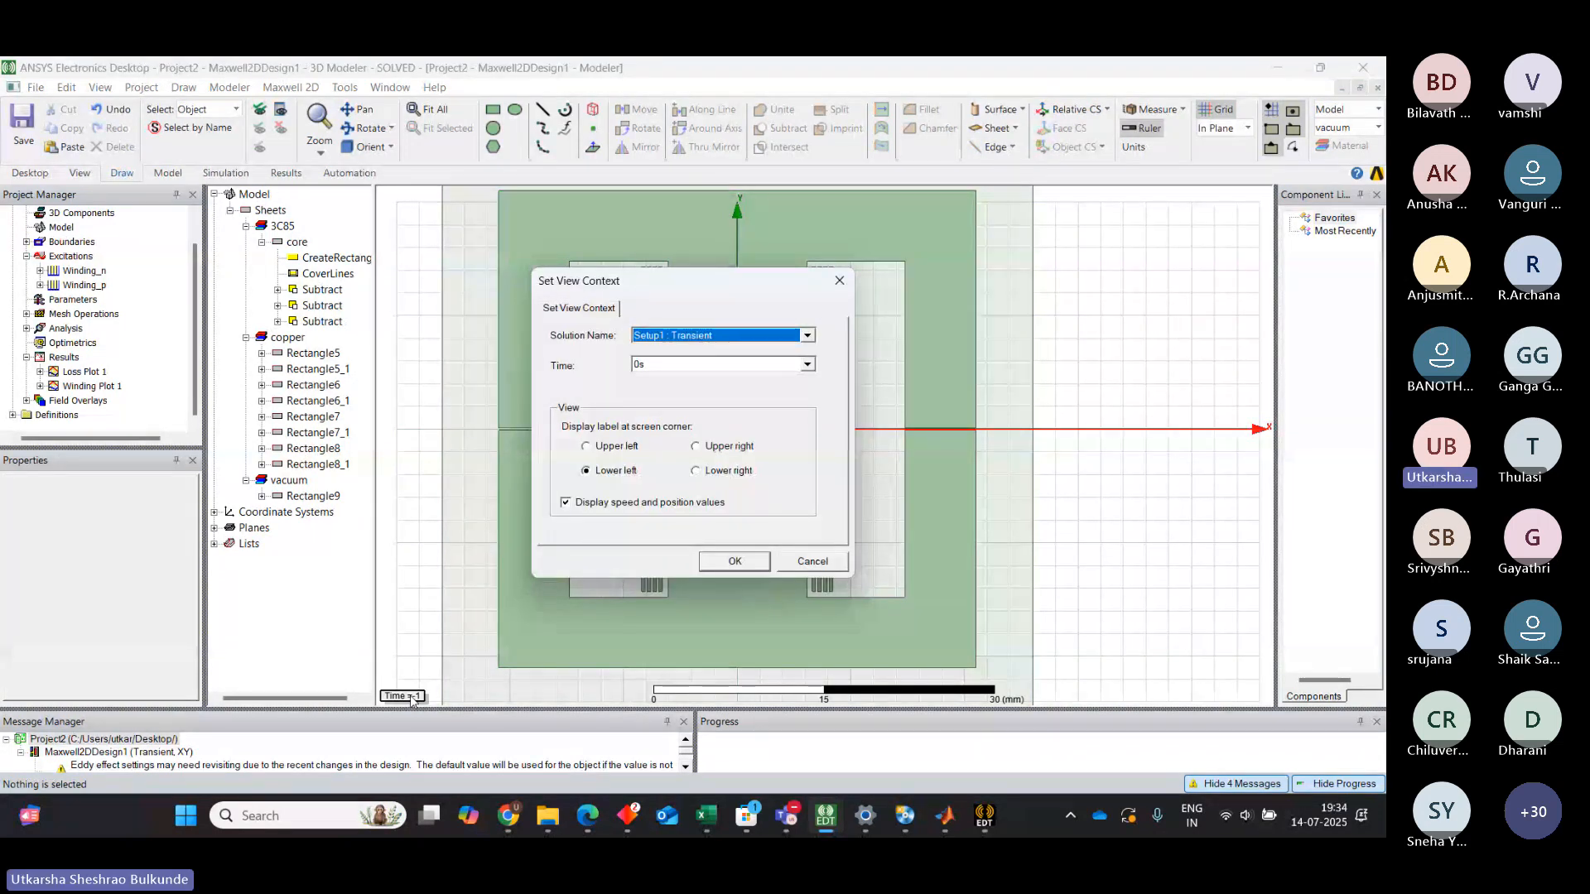
left_click(808, 365)
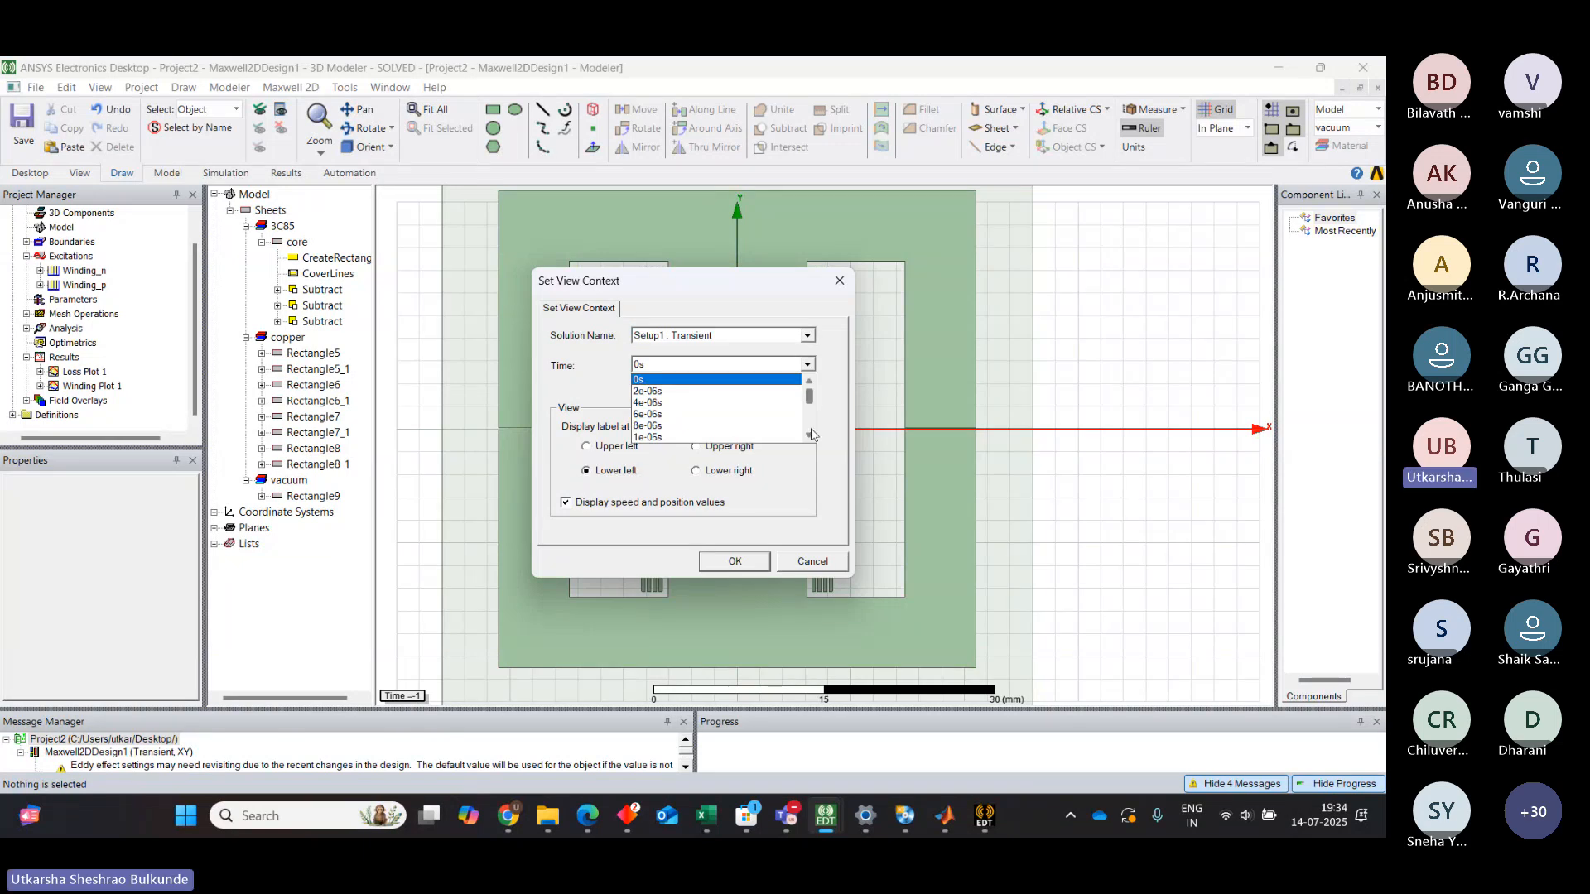
left_click(810, 436)
left_click(810, 436)
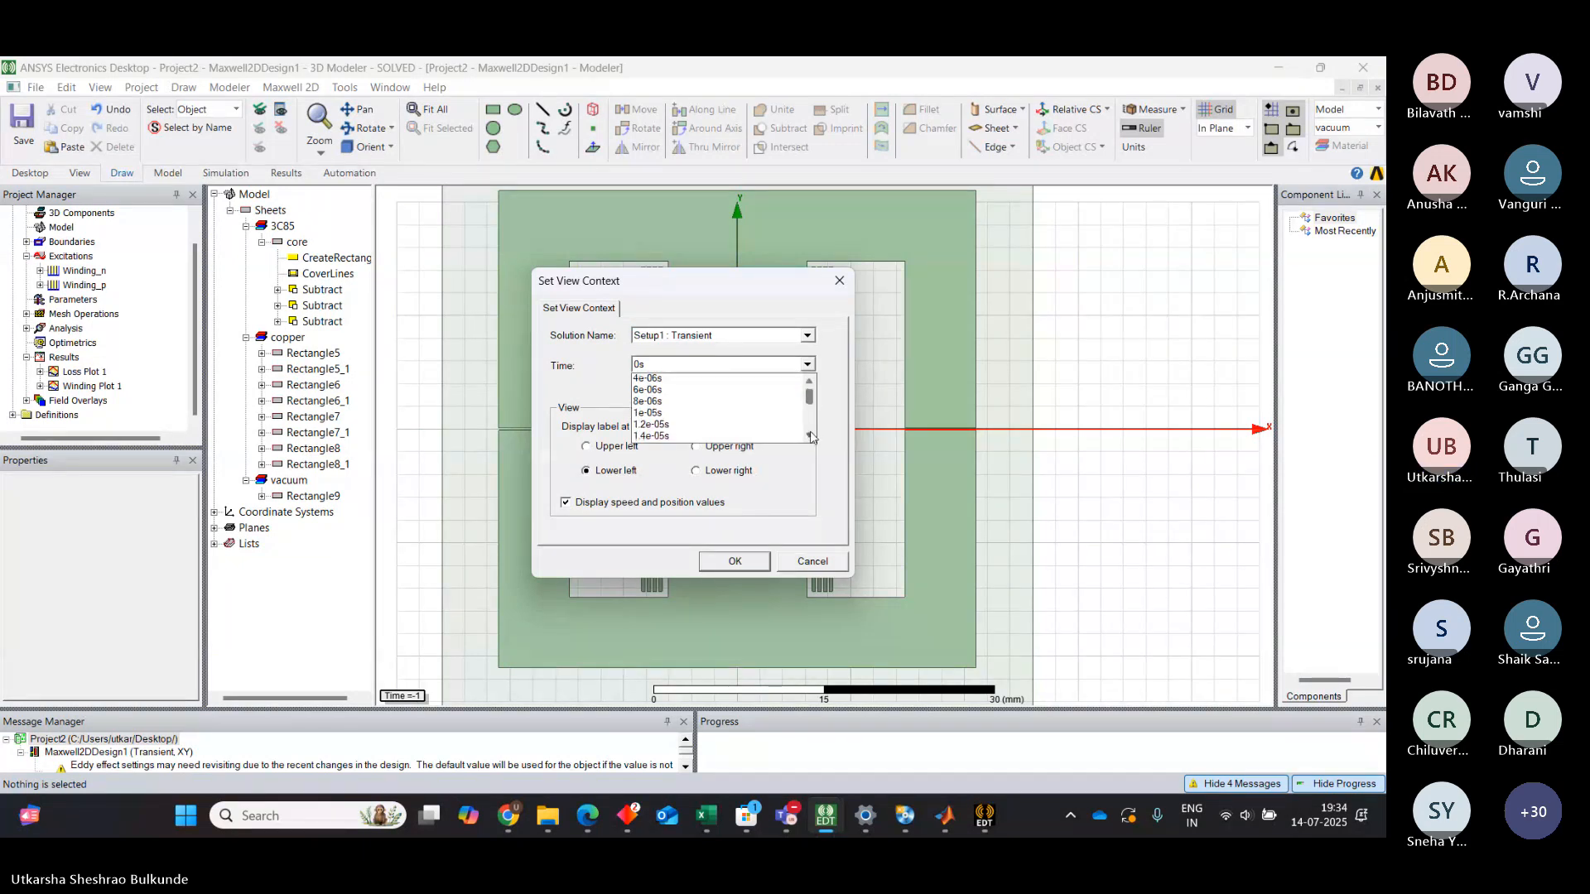
left_click(811, 434)
left_click(811, 434)
left_click(811, 434)
left_click(811, 435)
left_click(810, 436)
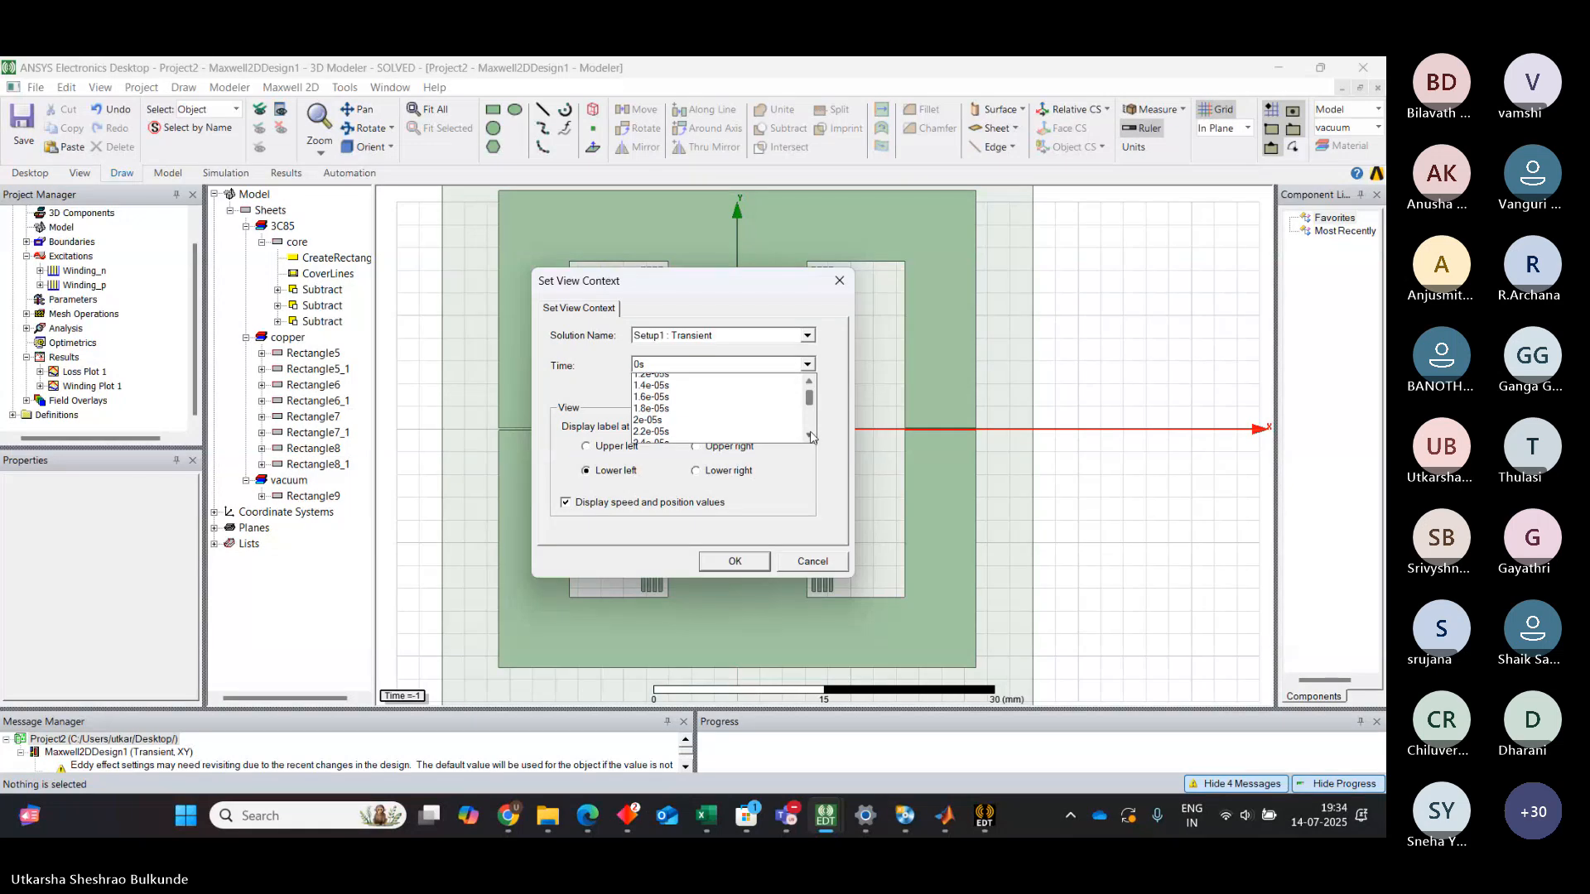
left_click(811, 435)
left_click(811, 436)
left_click(810, 436)
left_click(811, 436)
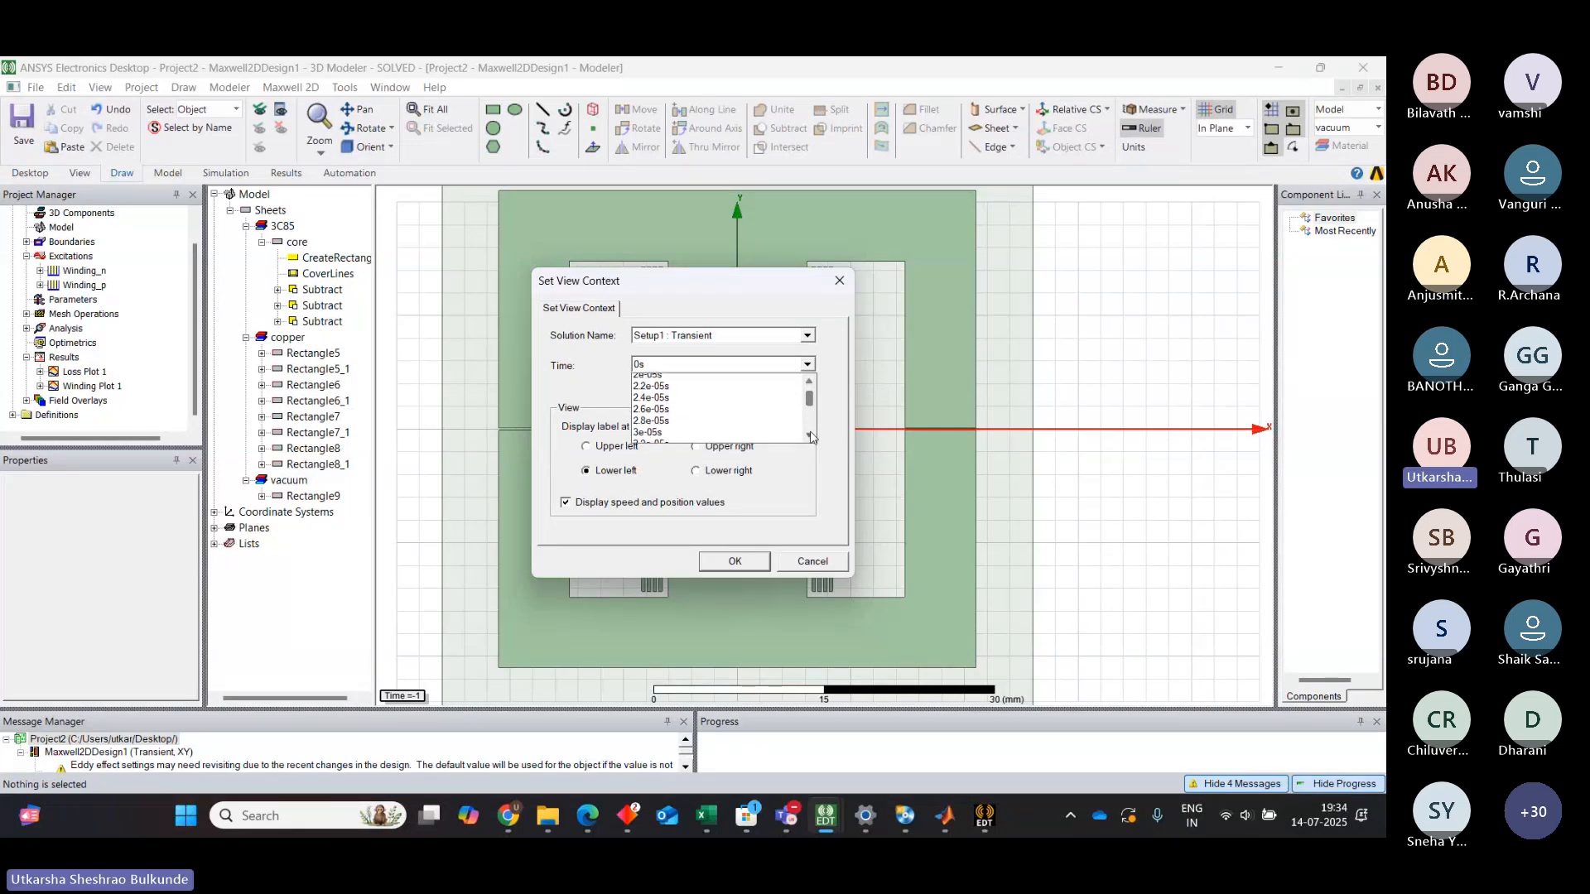
left_click(811, 436)
left_click(810, 435)
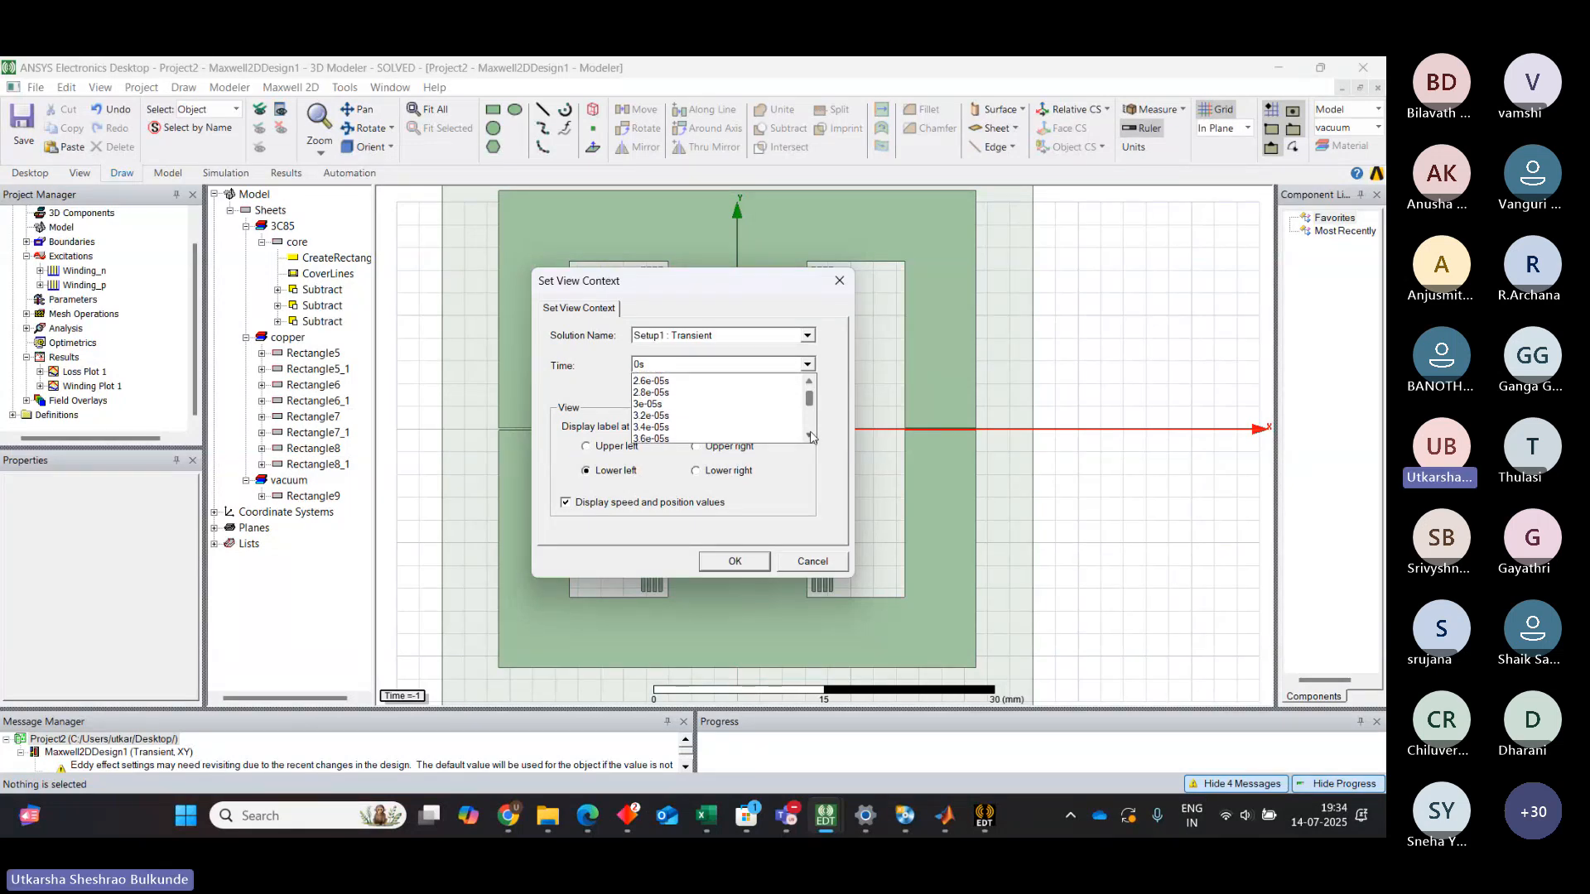
left_click(811, 436)
left_click(811, 436)
left_click(811, 436)
left_click(811, 436)
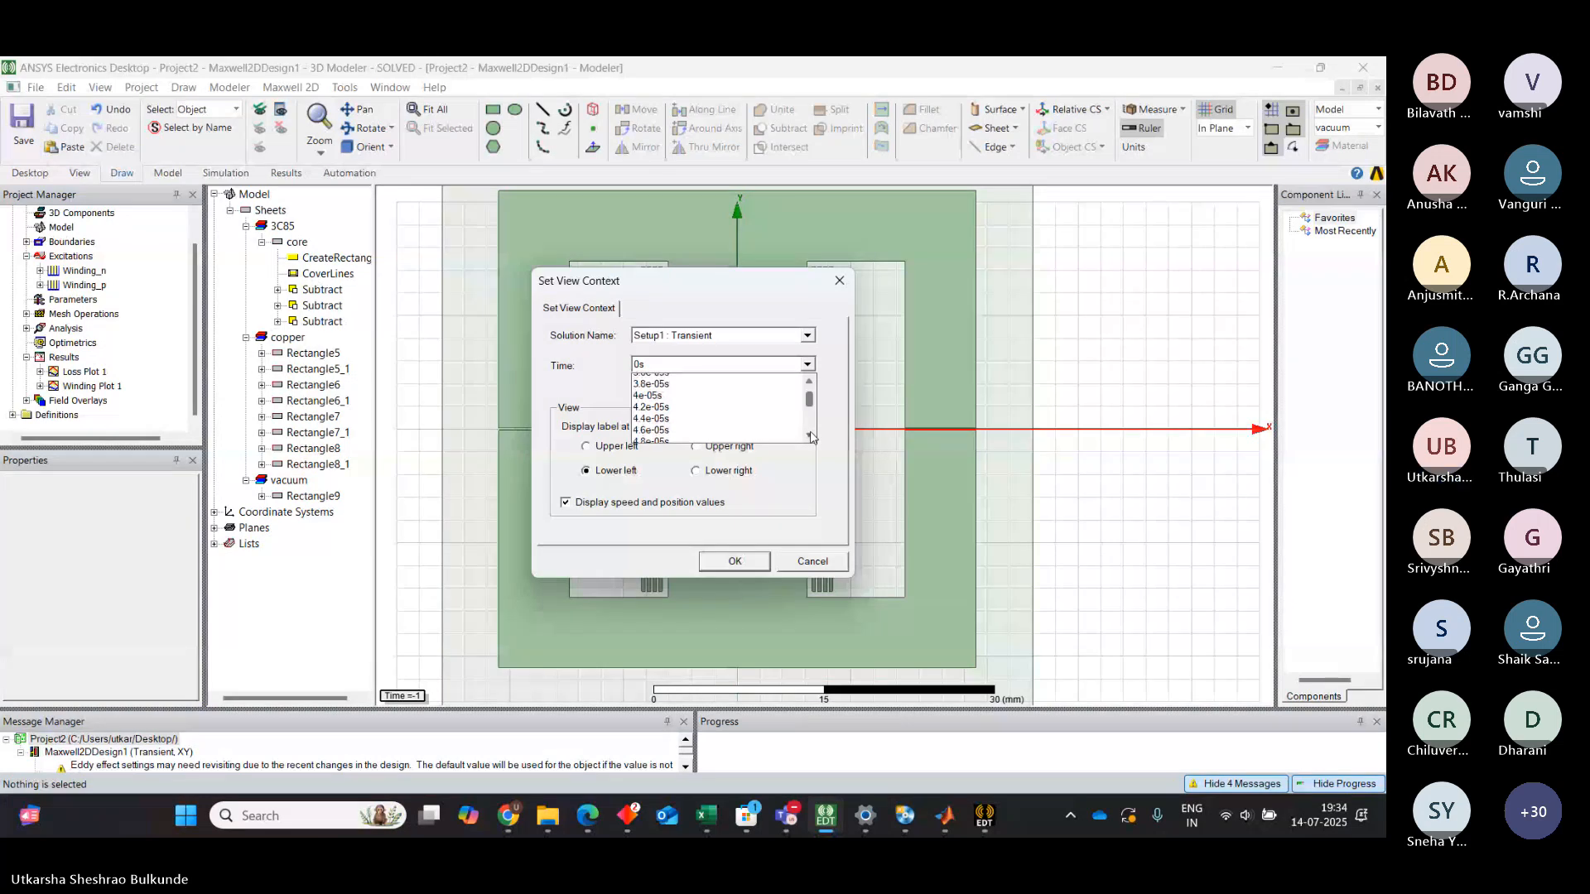
left_click(811, 436)
left_click(811, 435)
left_click(810, 436)
left_click(811, 436)
left_click(811, 436)
left_click_drag(811, 401, 811, 429)
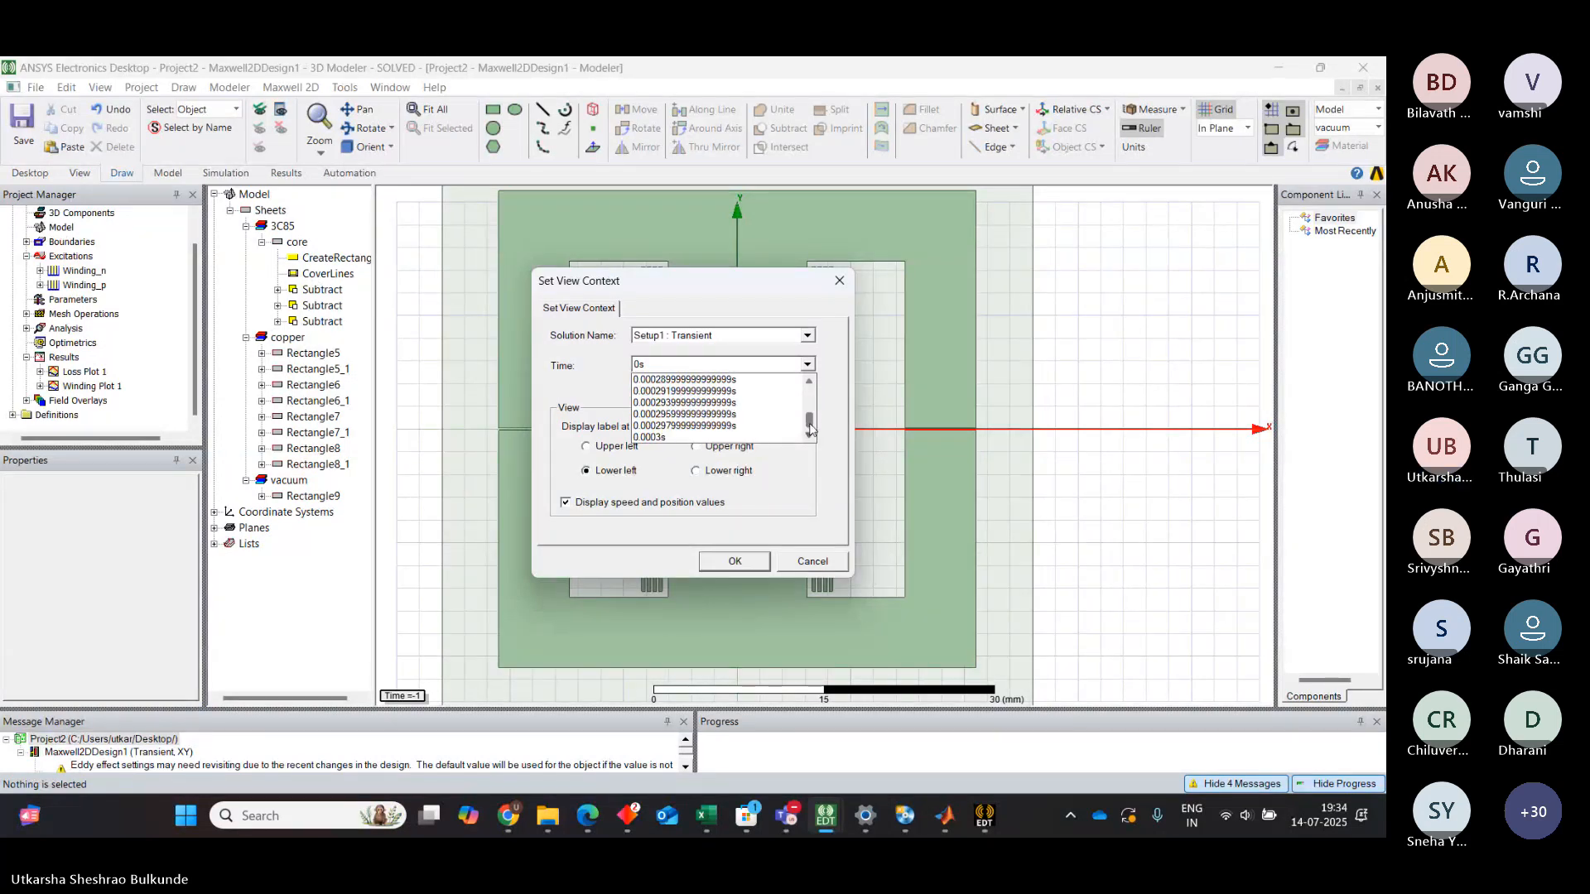
left_click(811, 384)
left_click(811, 384)
left_click(811, 383)
left_click(810, 383)
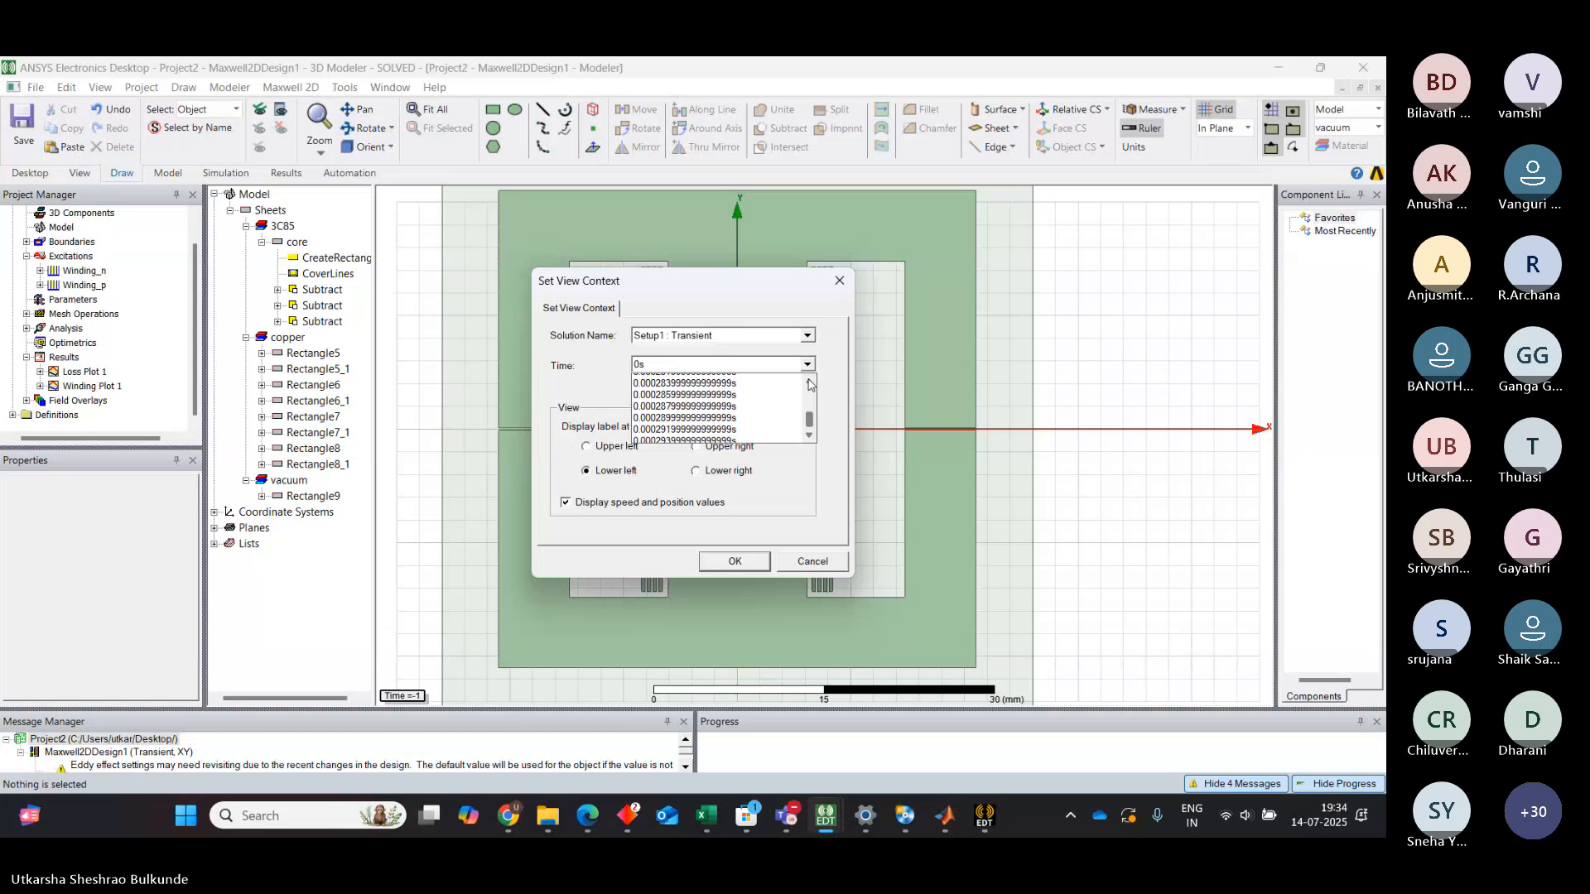
left_click(811, 383)
left_click(810, 384)
left_click(810, 384)
left_click(811, 384)
left_click(811, 384)
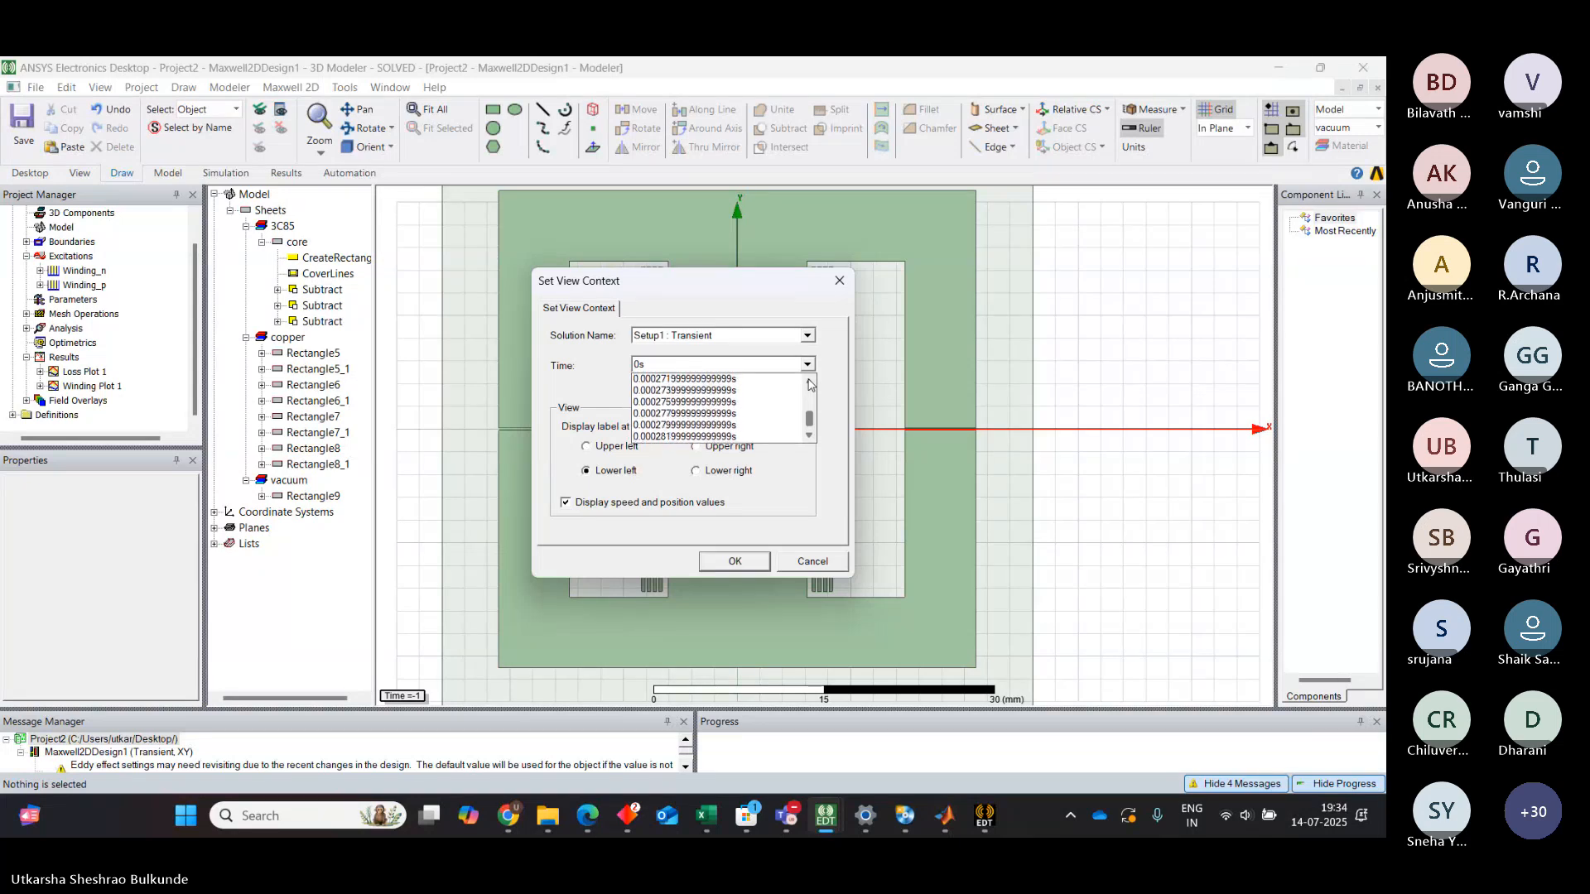
mouse_move(811, 416)
left_mouse_down()
mouse_move(811, 385)
mouse_move(813, 407)
left_mouse_up()
left_click(810, 437)
left_click(810, 437)
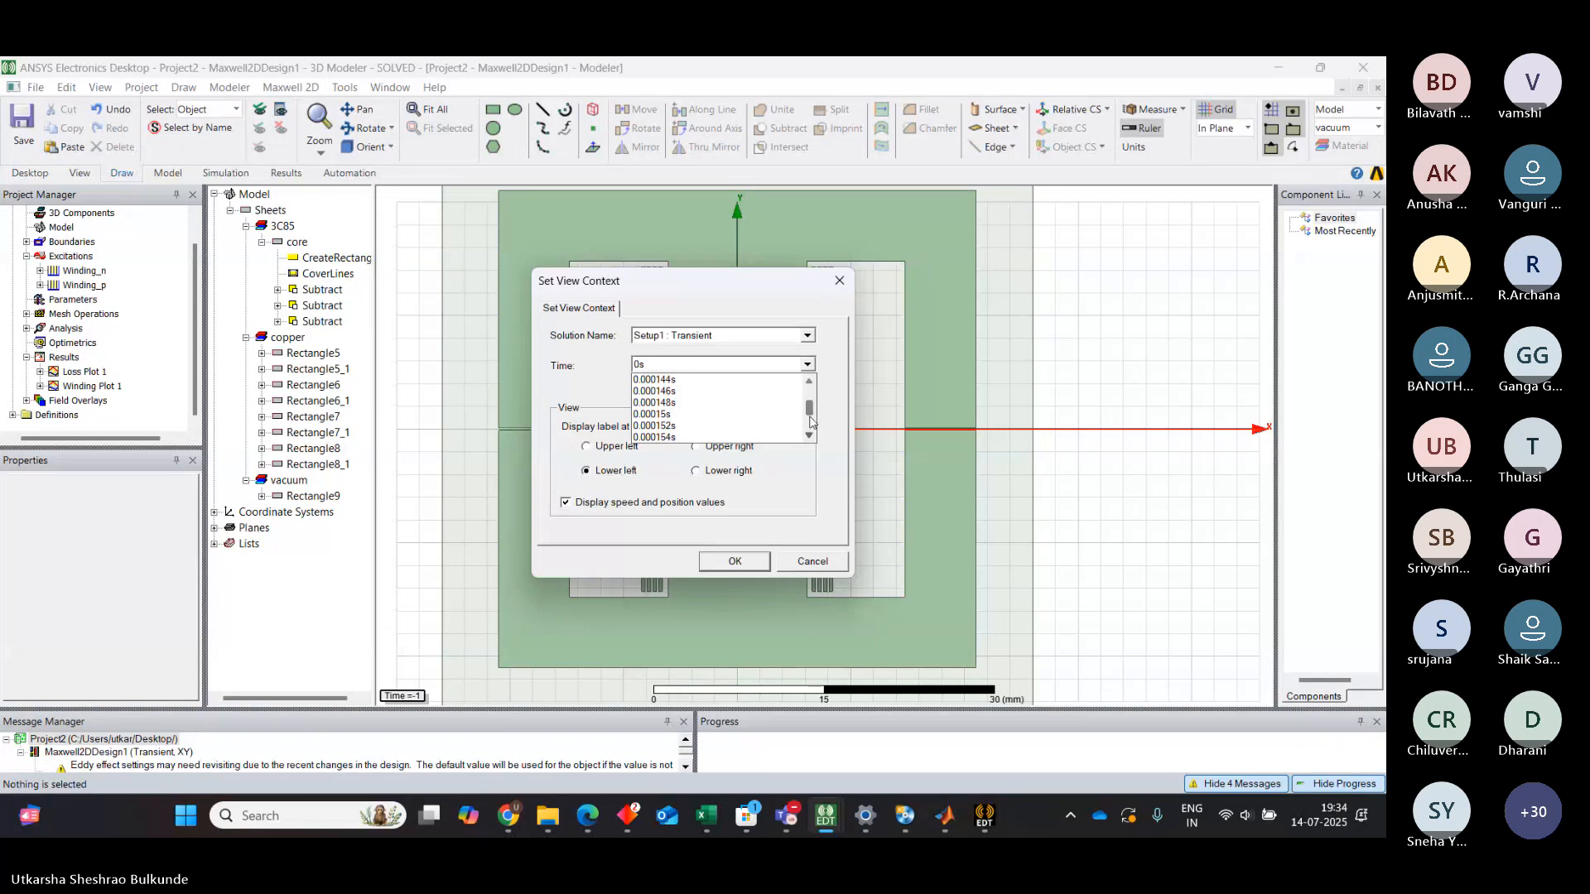
left_click_drag(811, 416, 811, 432)
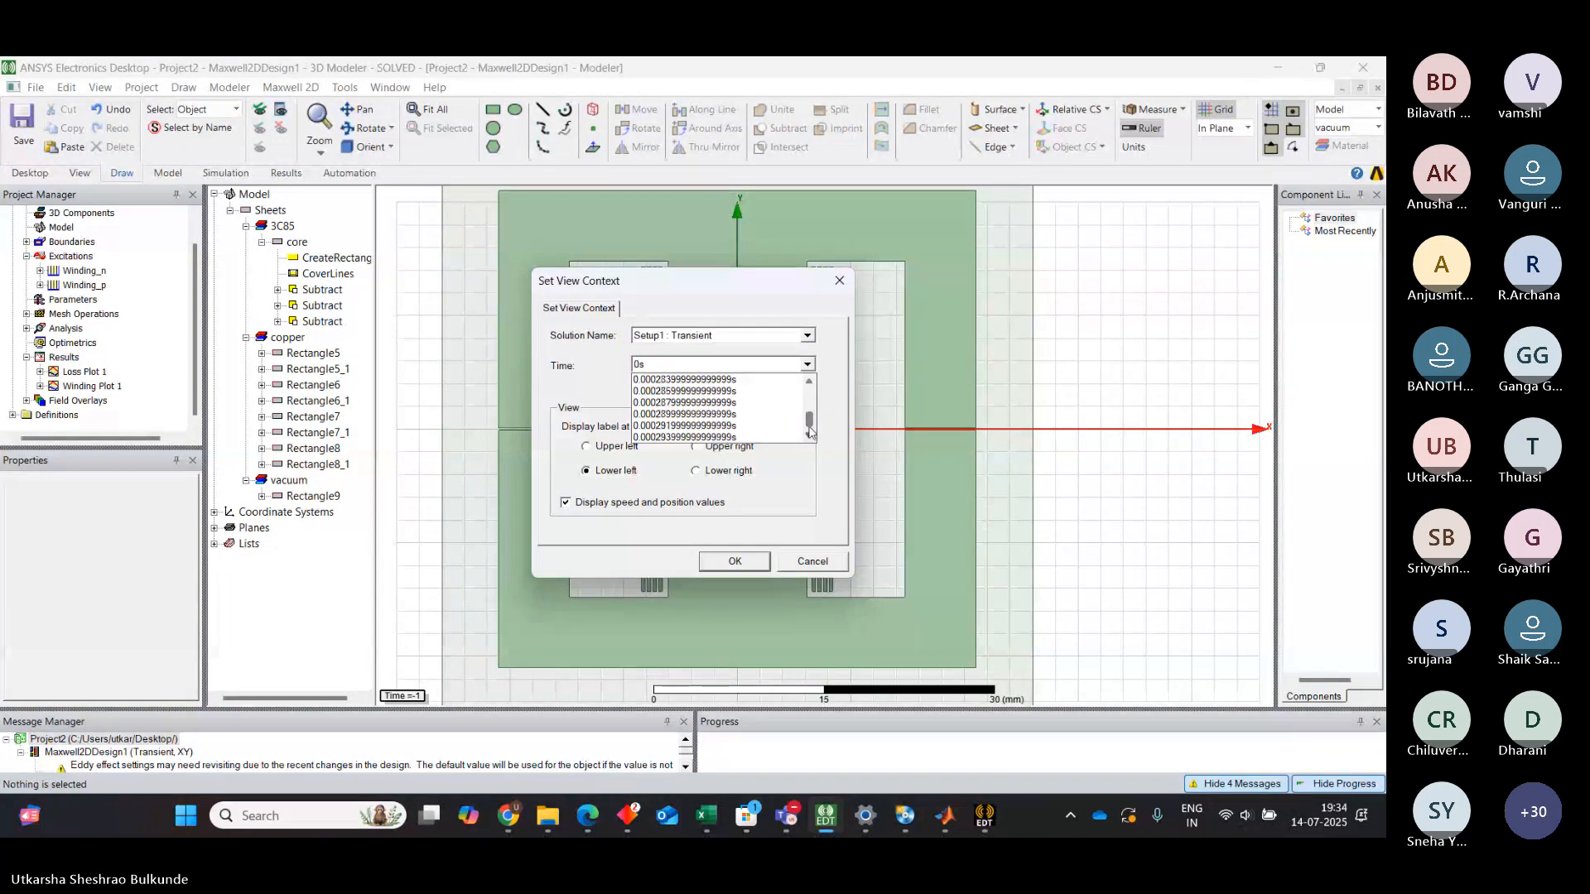
left_click(810, 384)
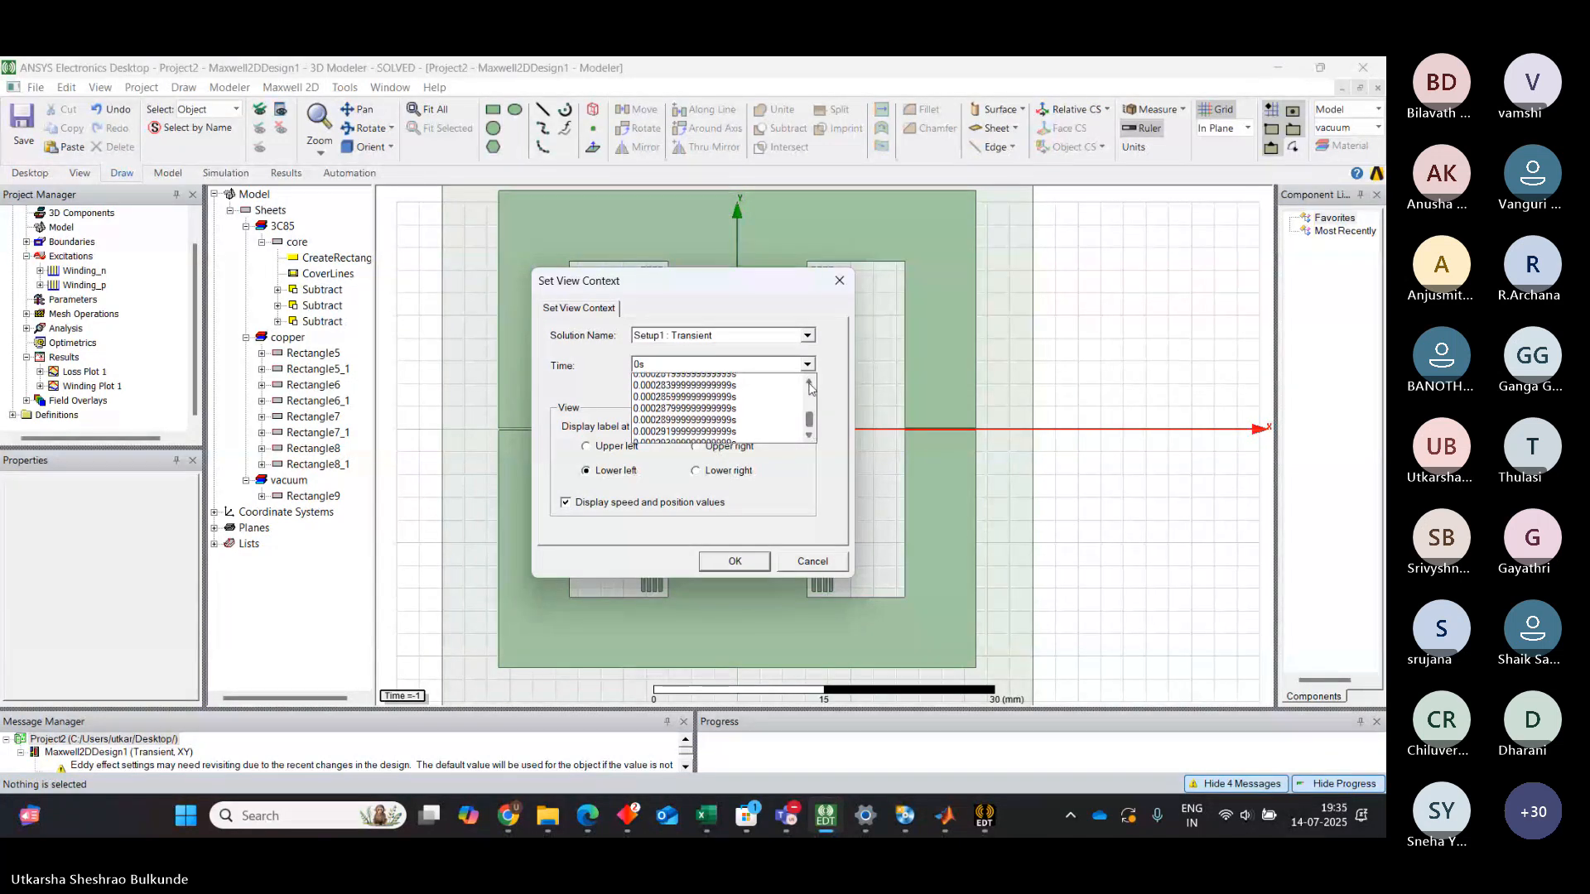
left_click(811, 386)
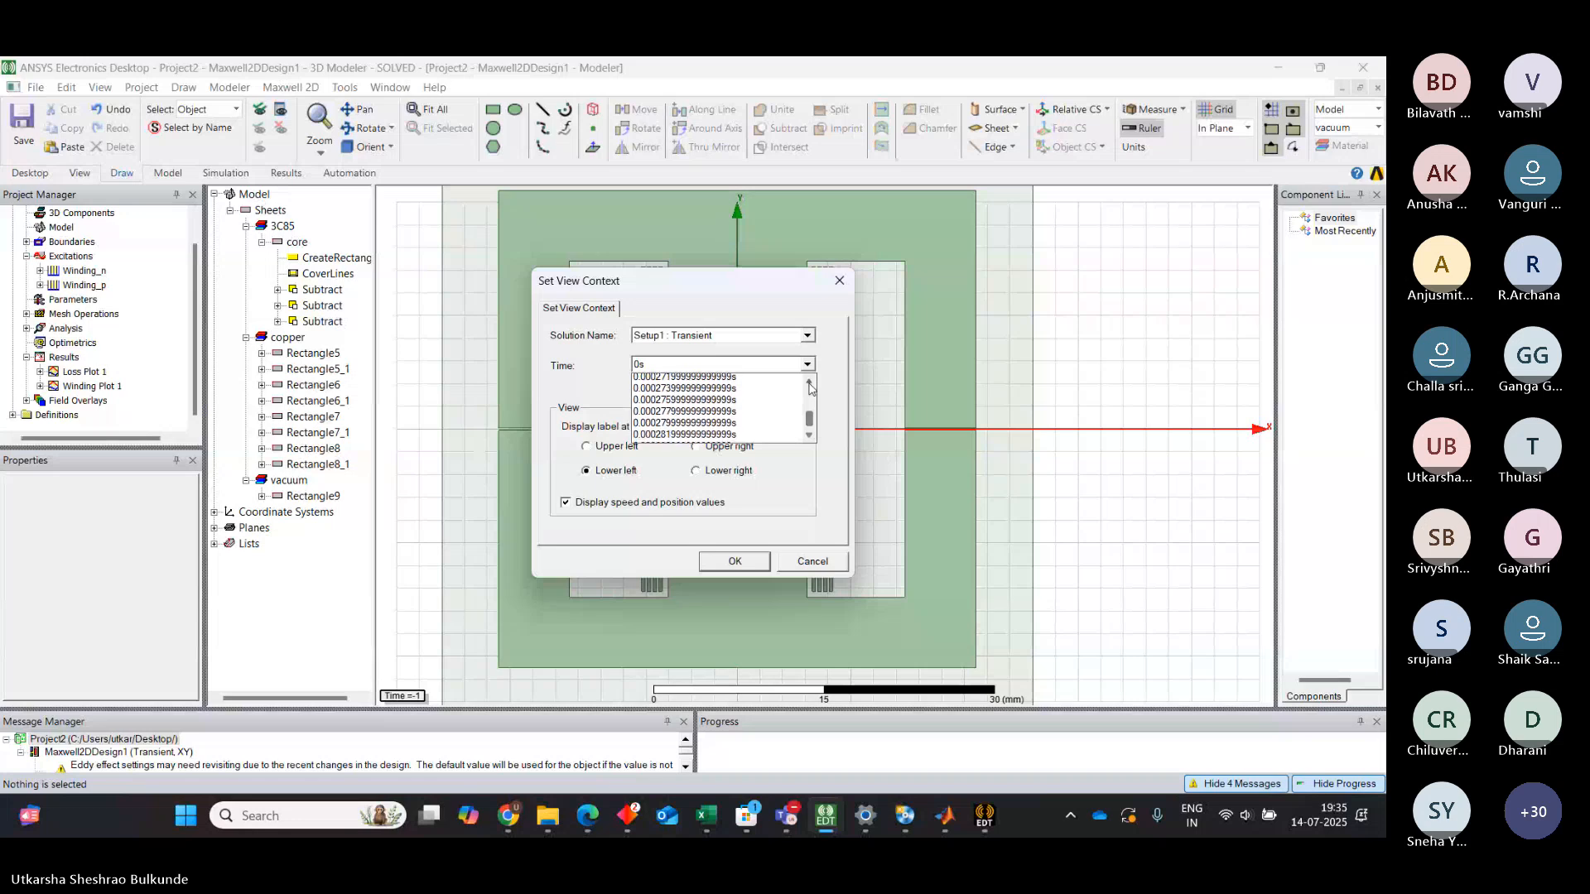
left_click(811, 385)
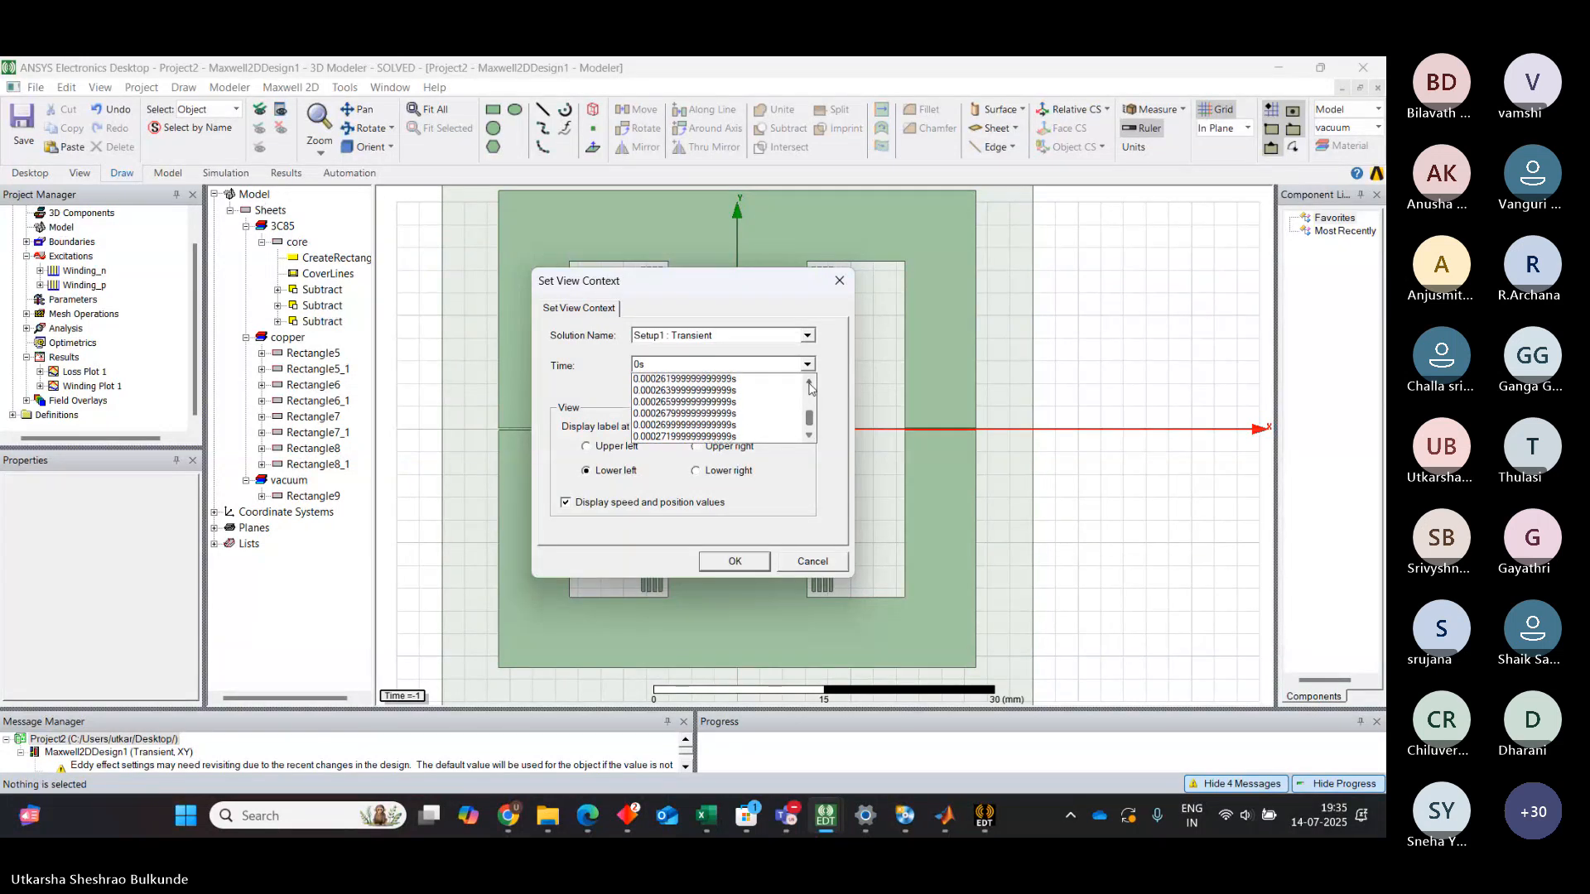
left_click(811, 386)
left_click(811, 385)
left_click(811, 386)
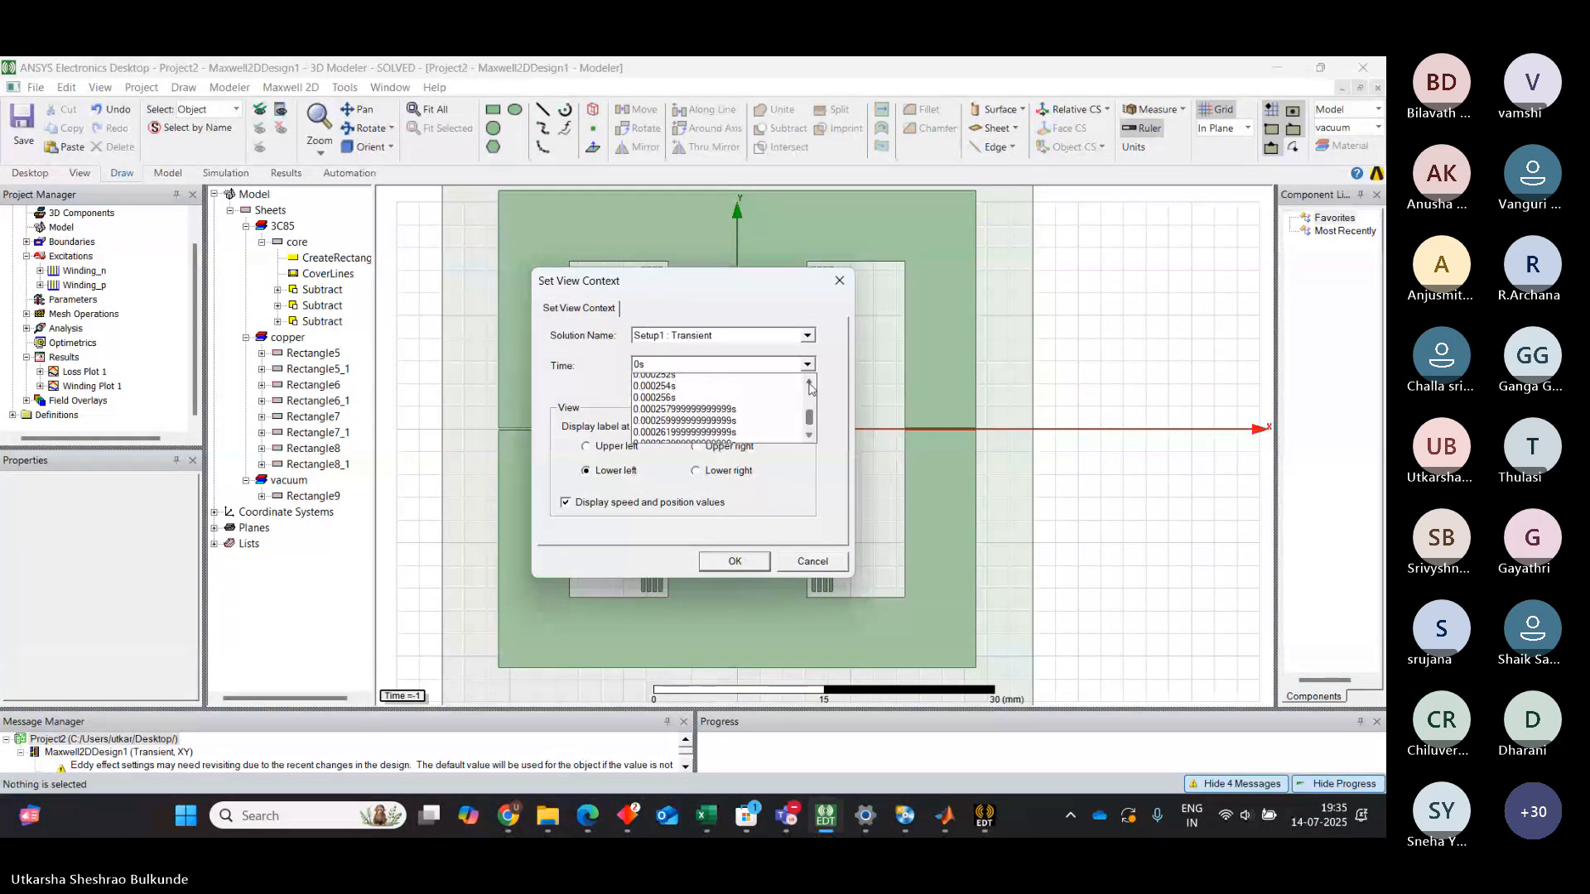
left_click(811, 385)
left_click(810, 385)
left_click(811, 385)
left_click(811, 385)
left_click(810, 386)
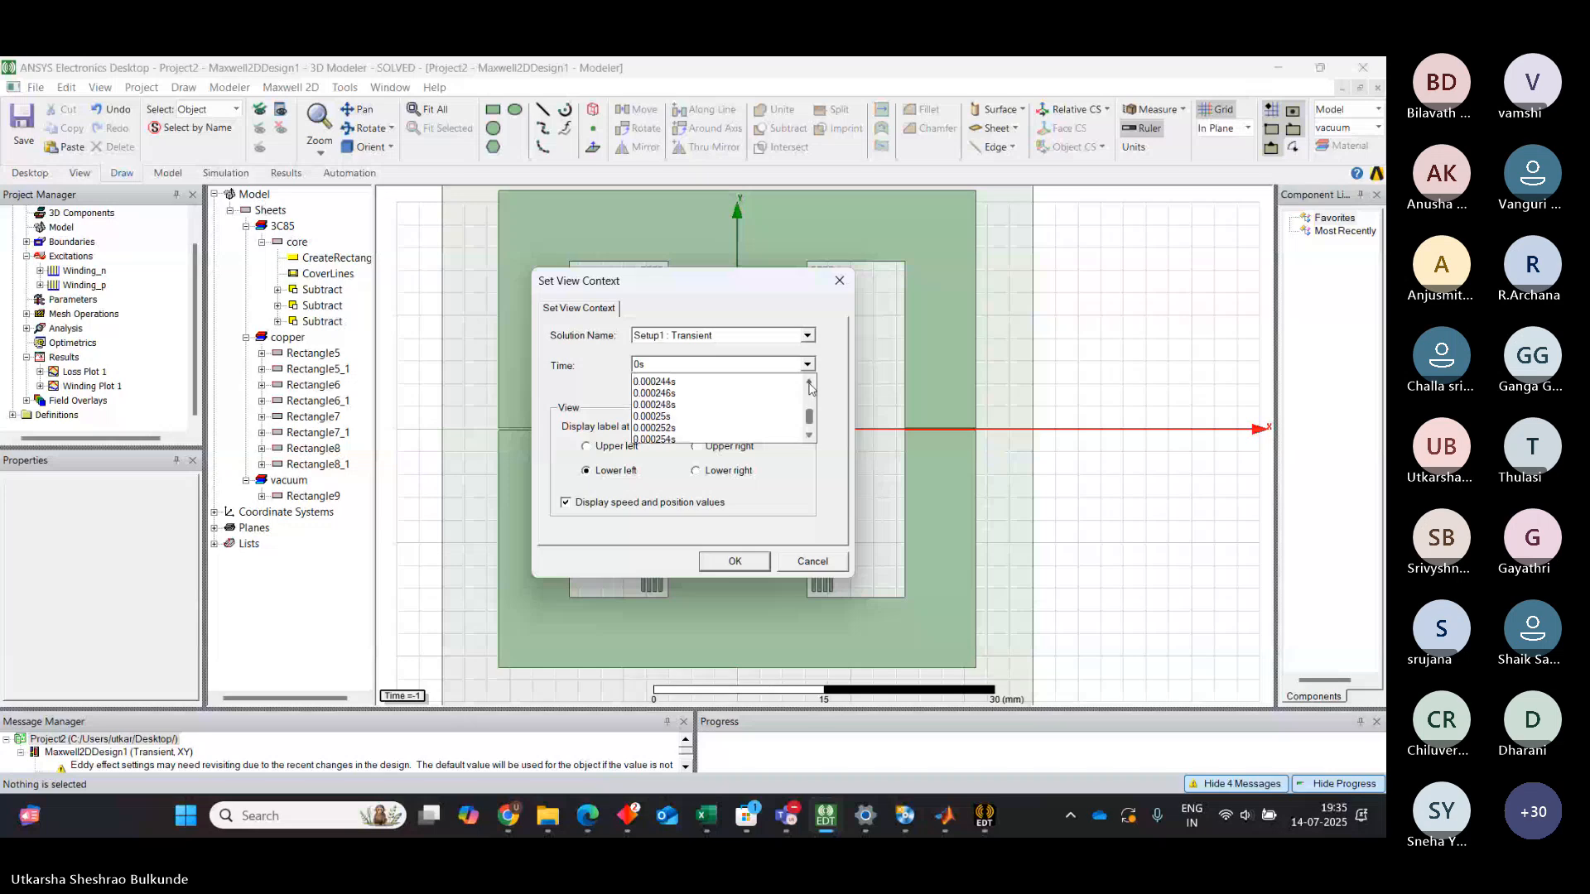
left_click(811, 385)
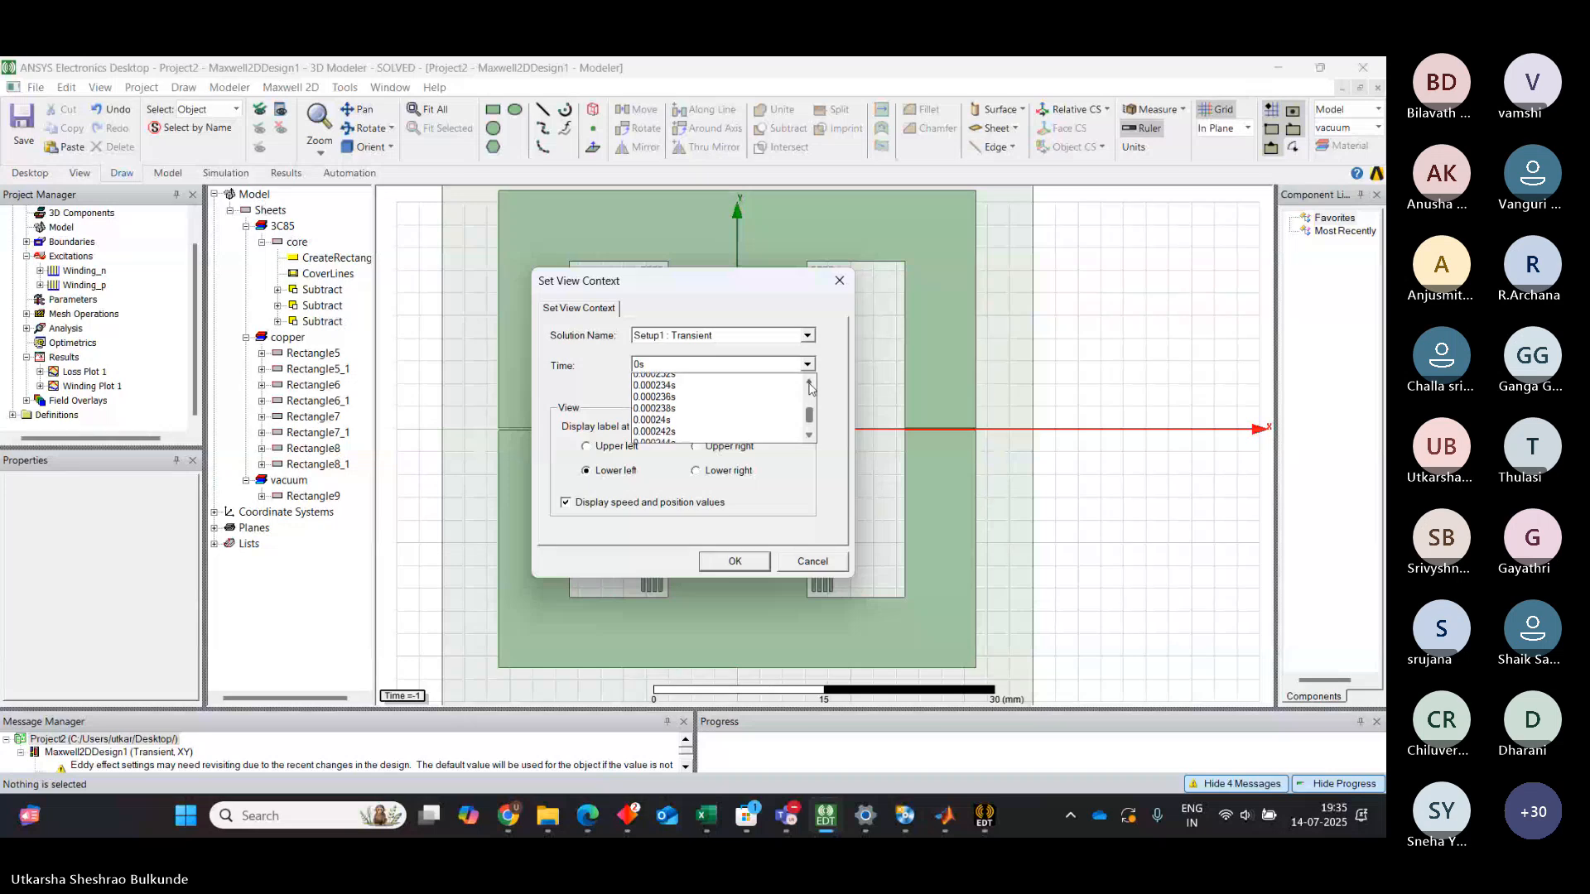
left_click(811, 385)
left_click(811, 385)
left_click(811, 385)
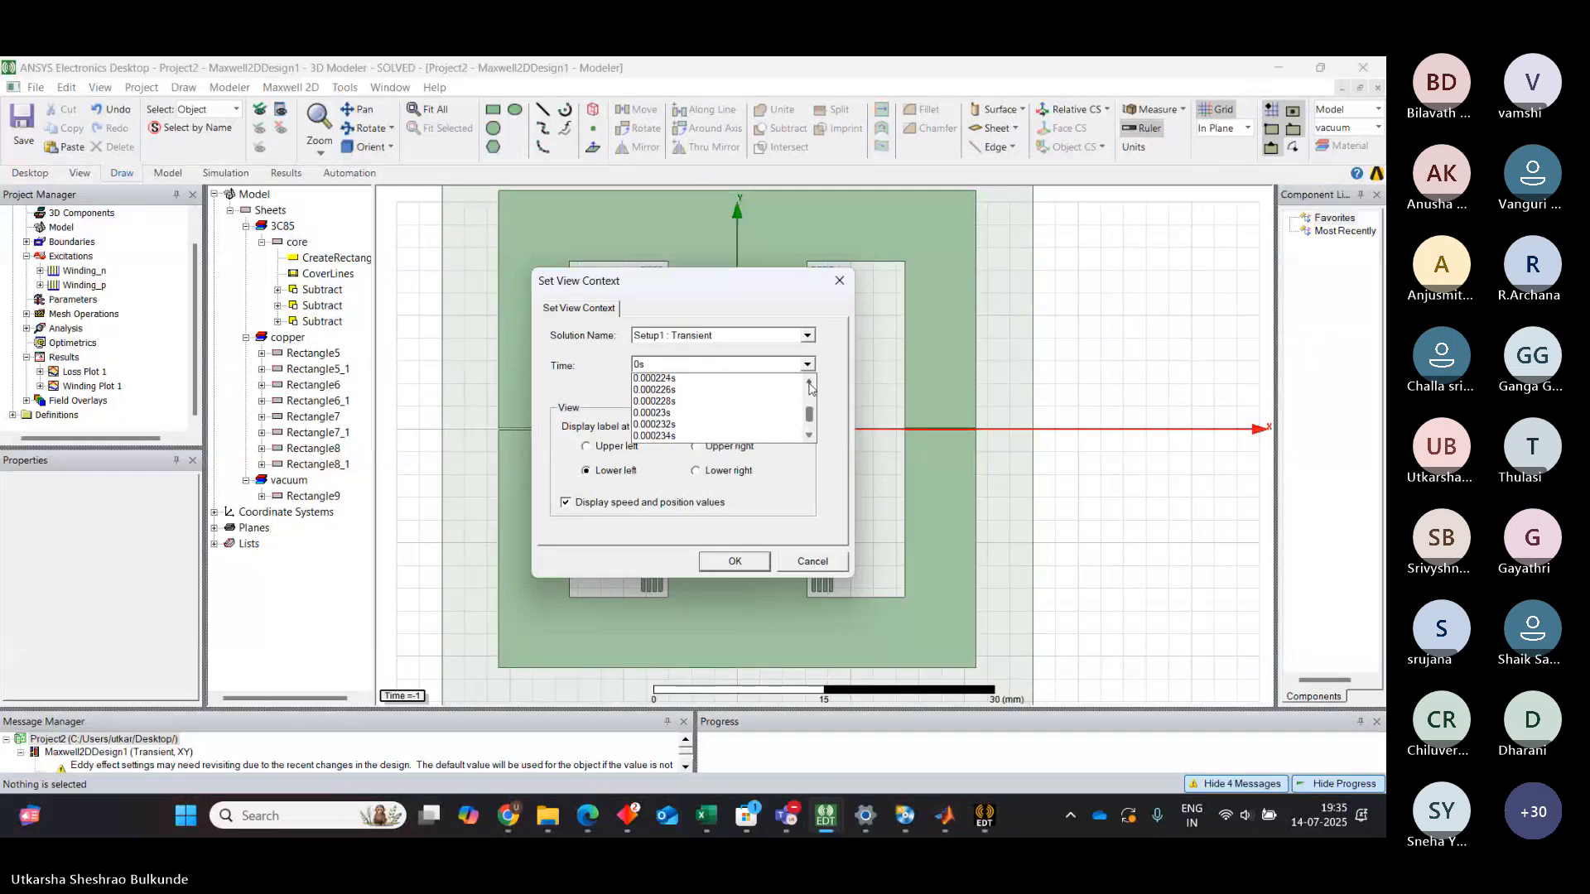
left_click(811, 385)
left_click(811, 385)
left_click(810, 385)
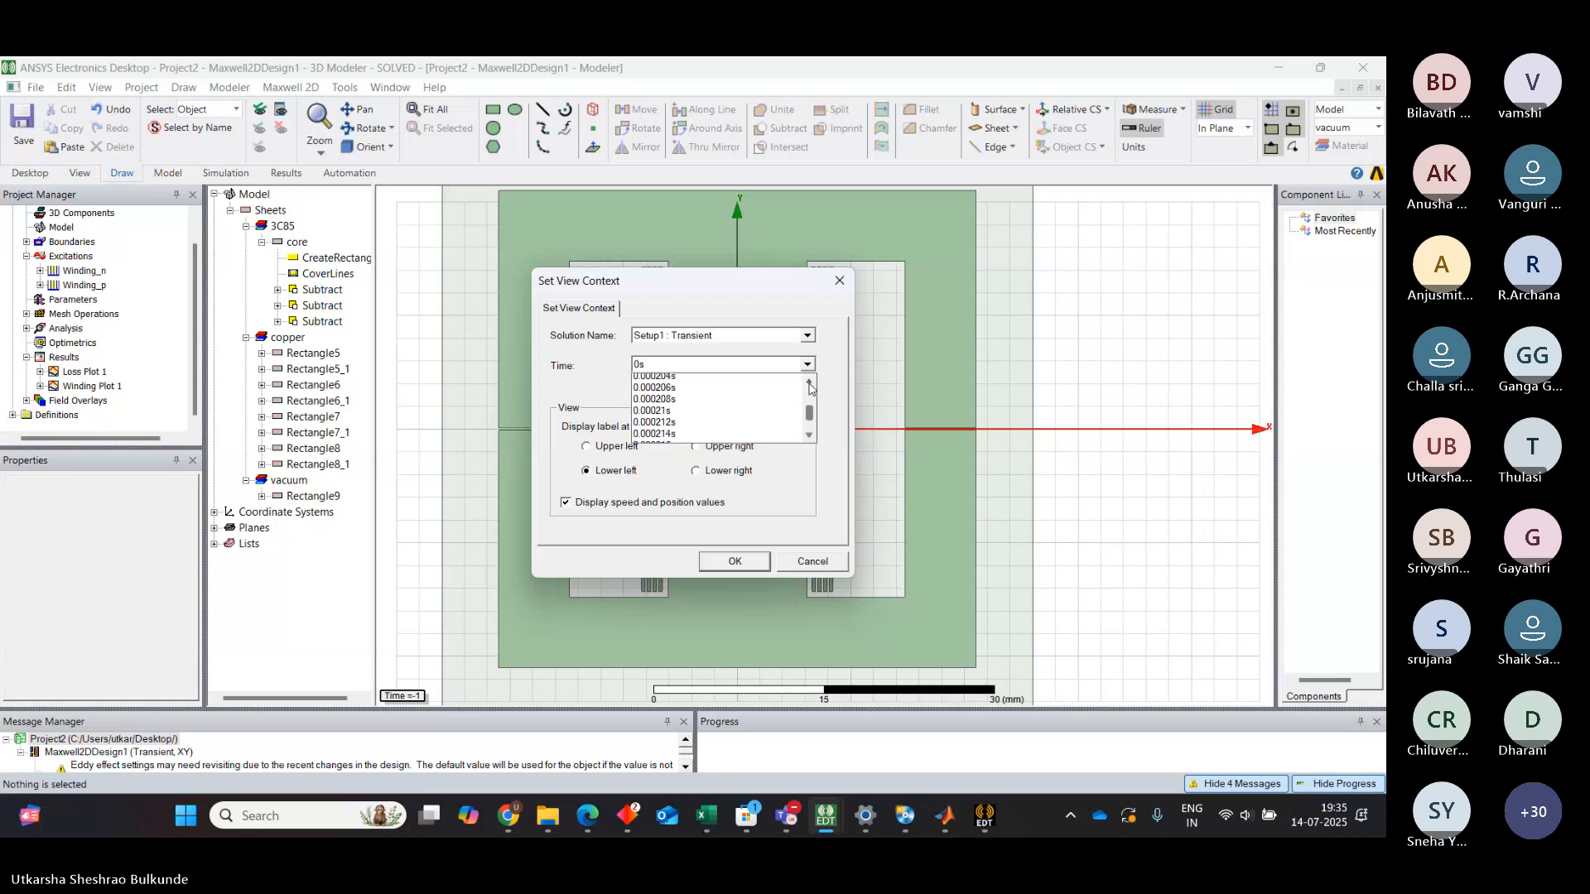
left_click(810, 385)
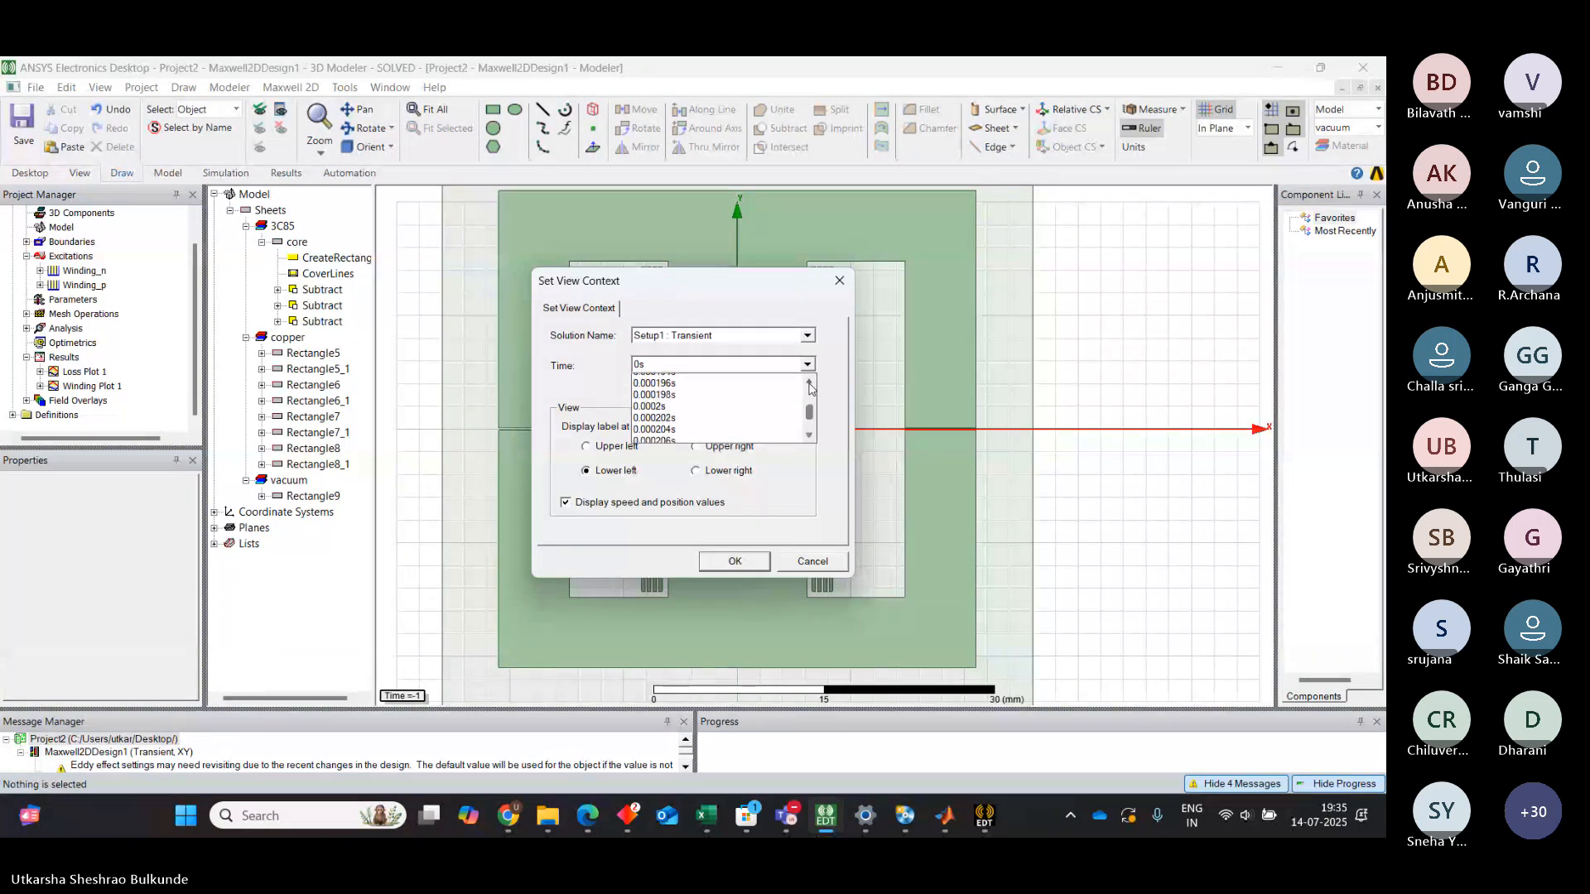
left_click(810, 385)
left_click(811, 385)
left_click(811, 385)
left_click(810, 385)
left_click(811, 385)
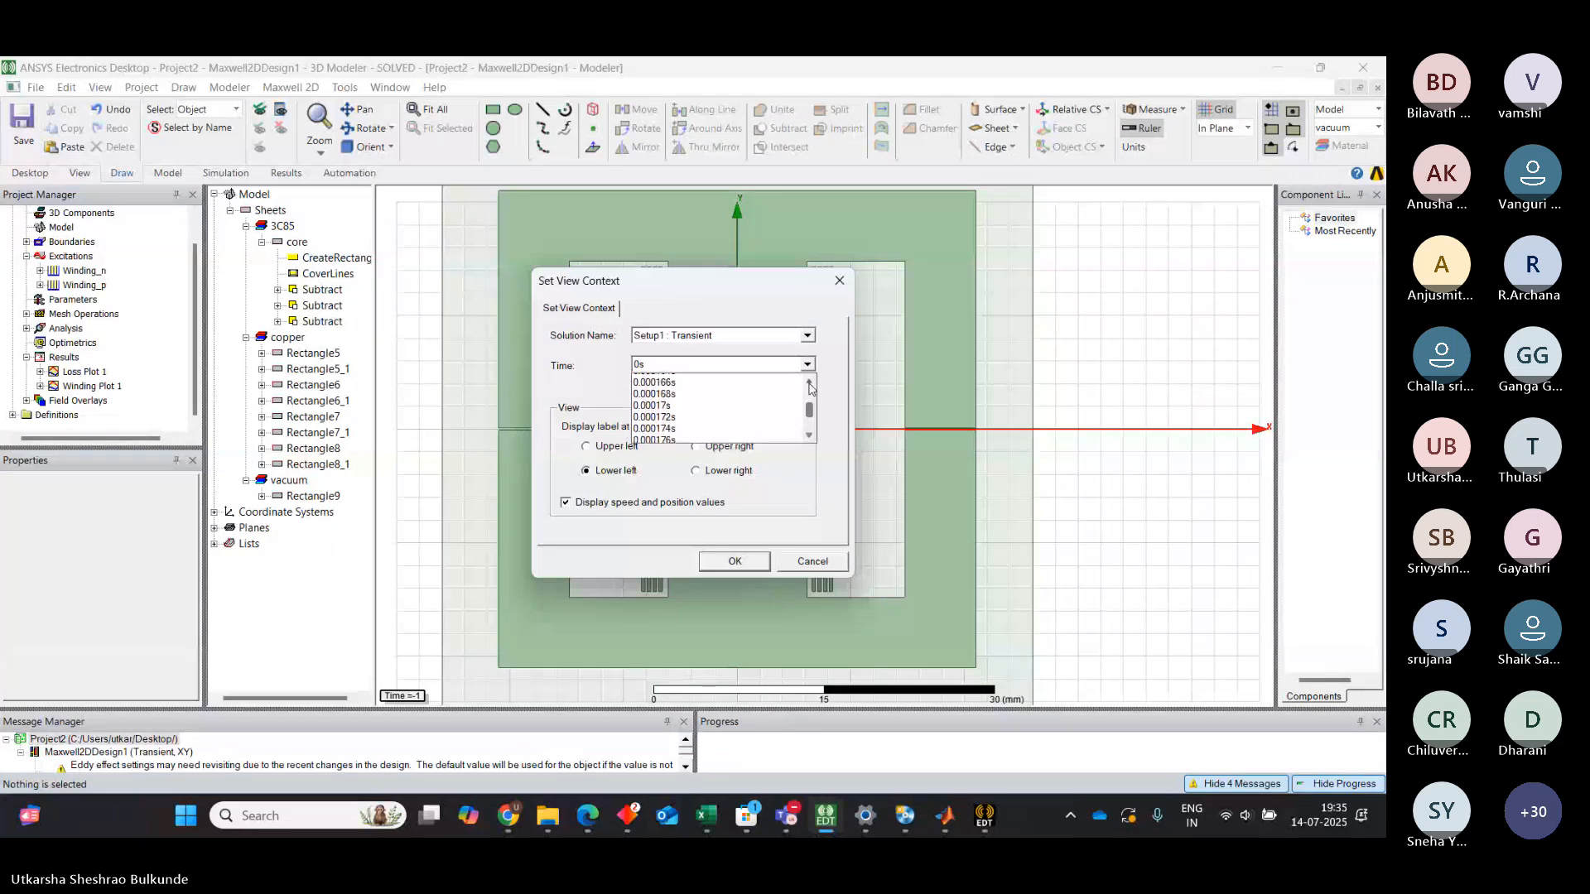
left_click(810, 385)
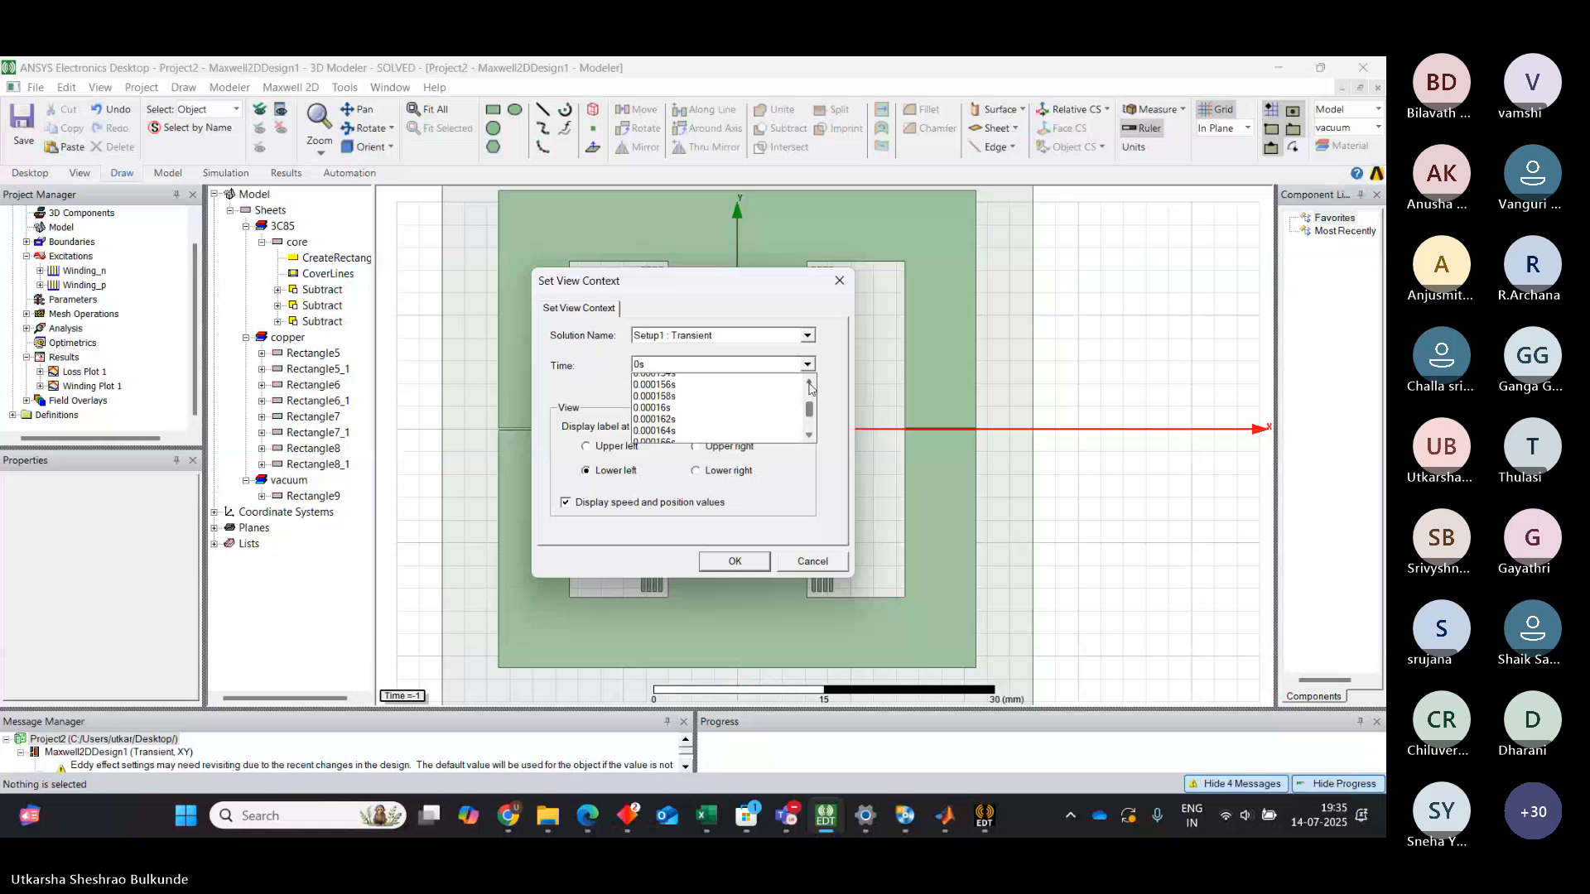
left_click(811, 385)
Choose 1.2e-05s as the transient time step in the view context settings
left_click(811, 385)
left_click(810, 385)
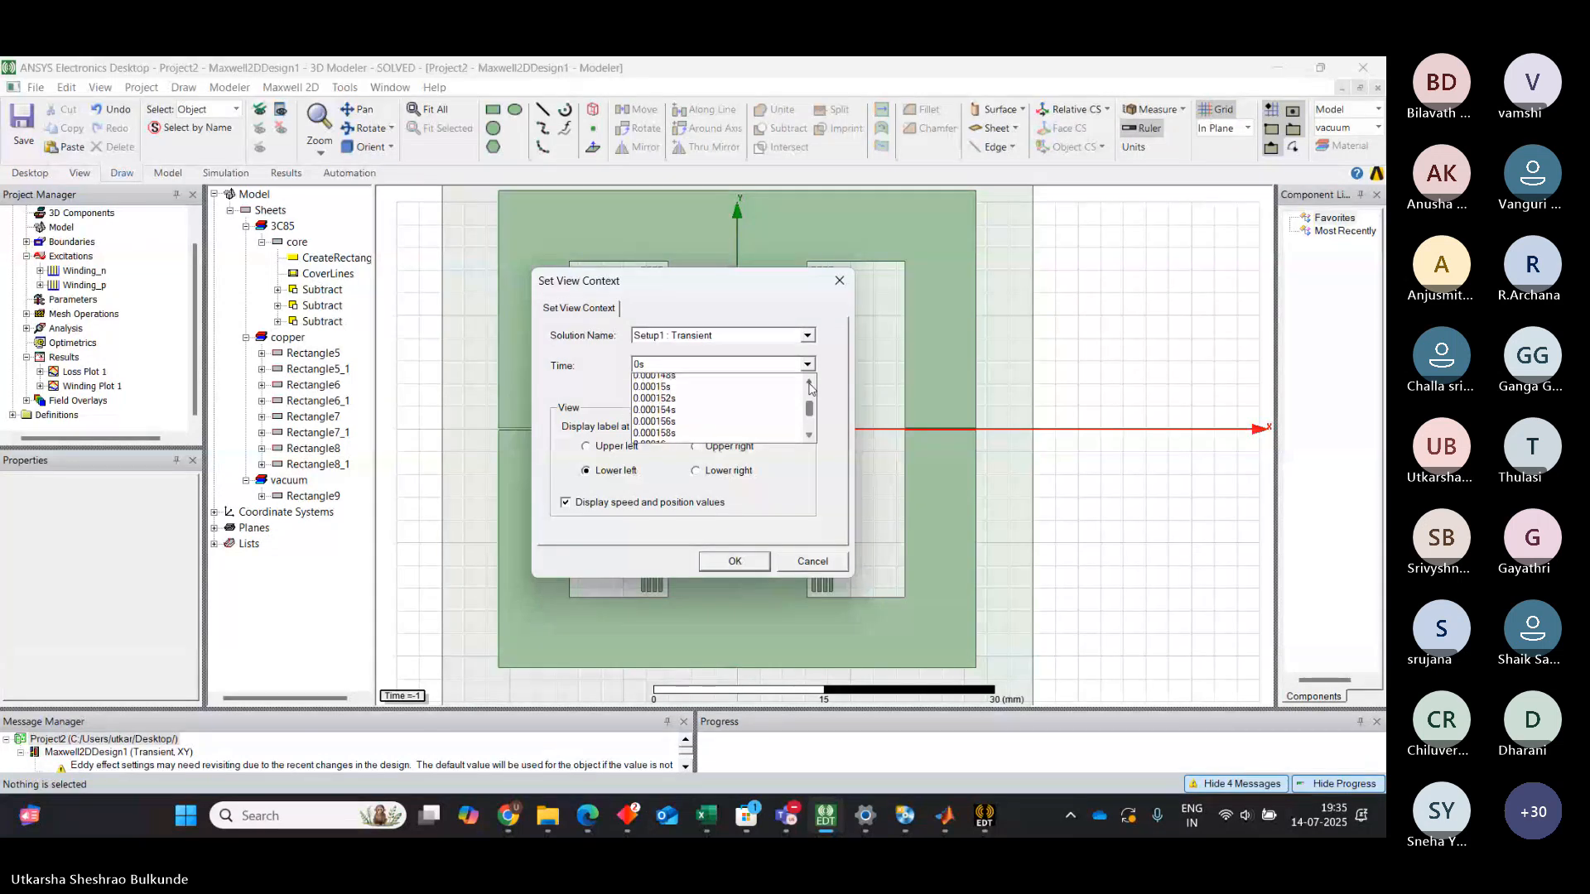
left_click(811, 385)
left_click(811, 385)
left_click(811, 385)
left_click(811, 386)
left_click(811, 385)
left_click(811, 385)
left_click(811, 385)
left_click(810, 385)
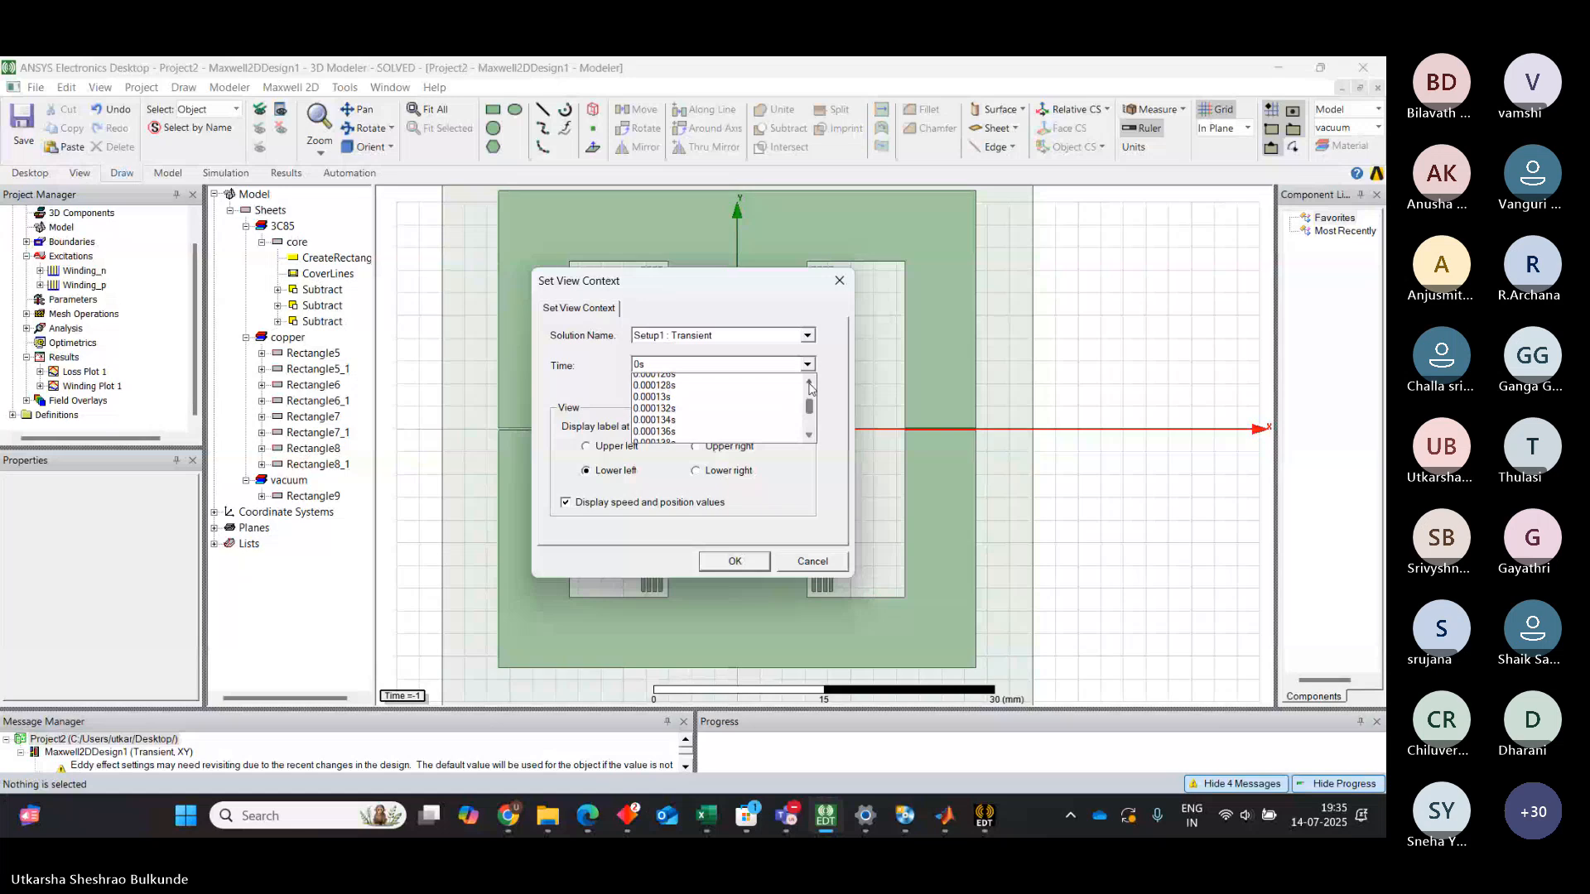
left_click(811, 385)
left_click(811, 385)
scroll(699, 407, "up", 6)
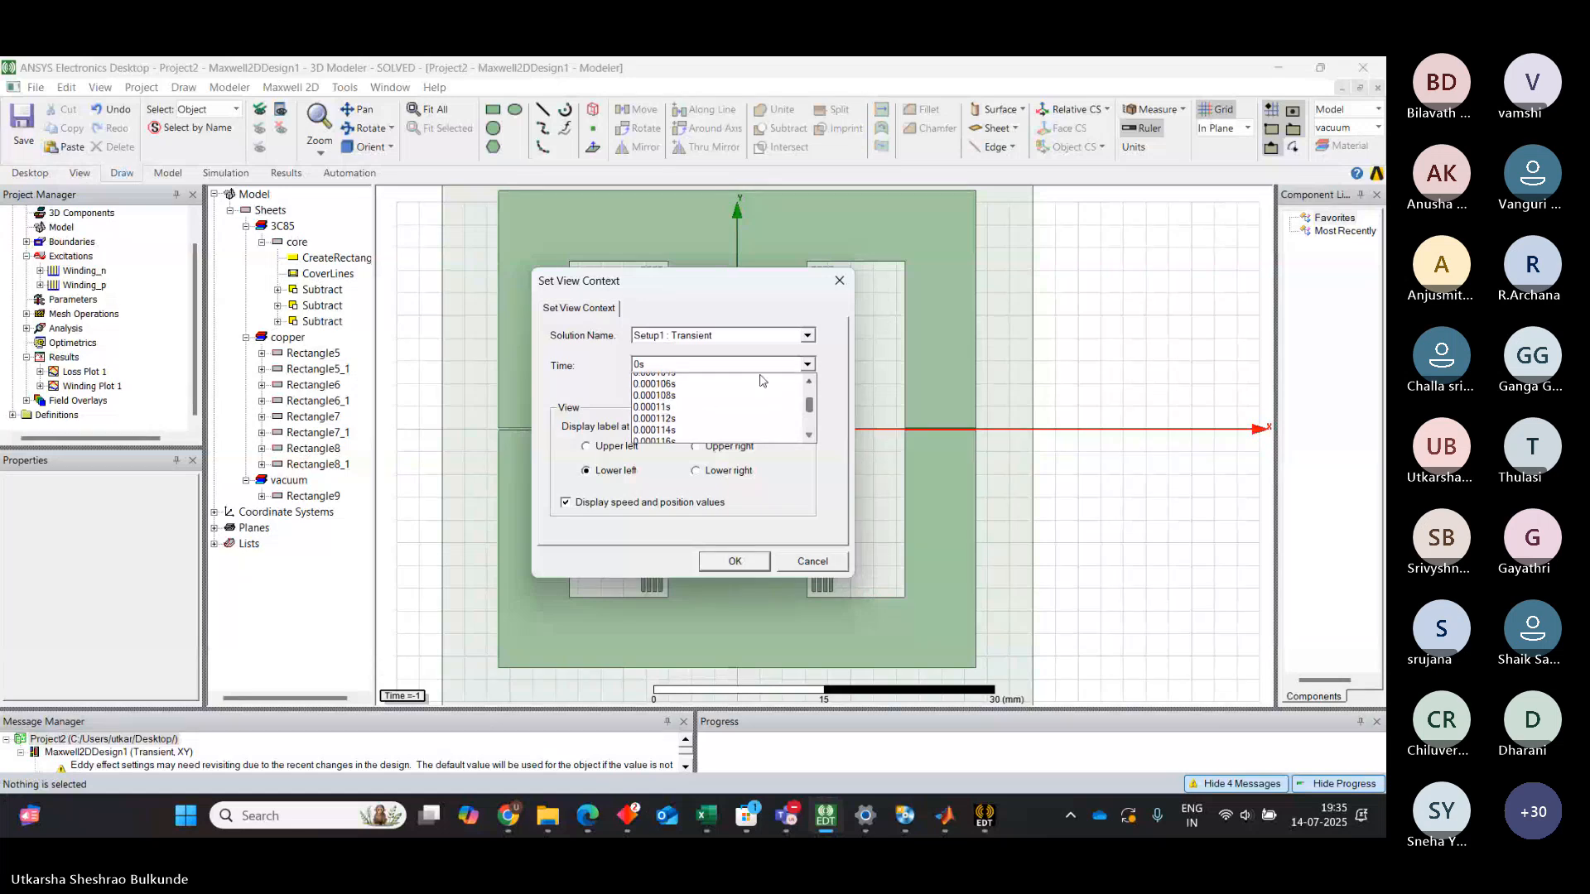
scroll(802, 423, "up", 3)
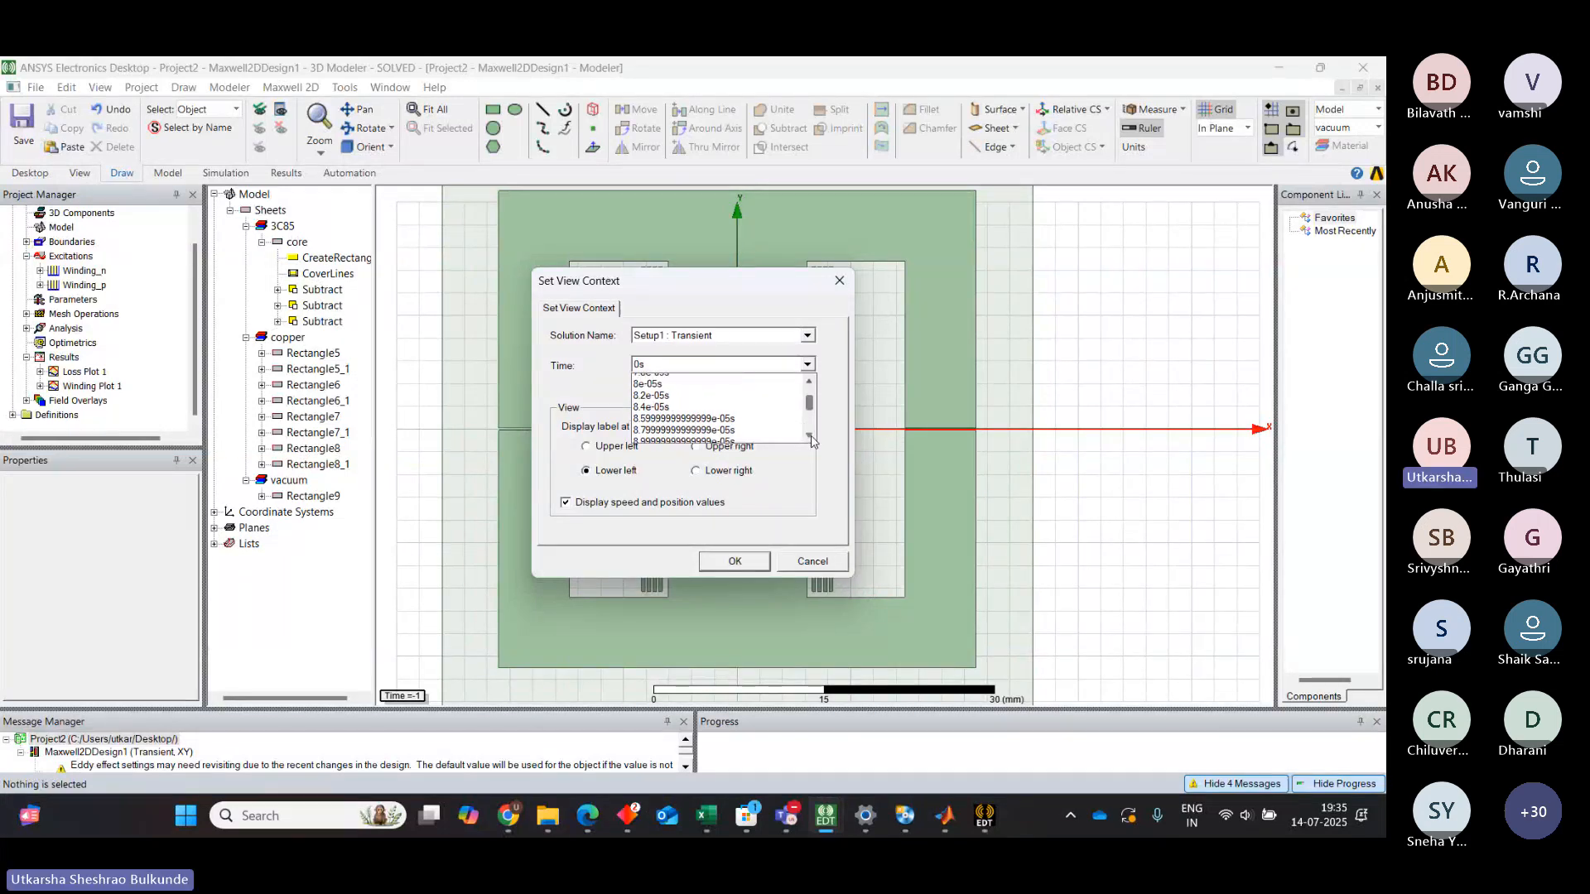
scroll(707, 392, "up", 2)
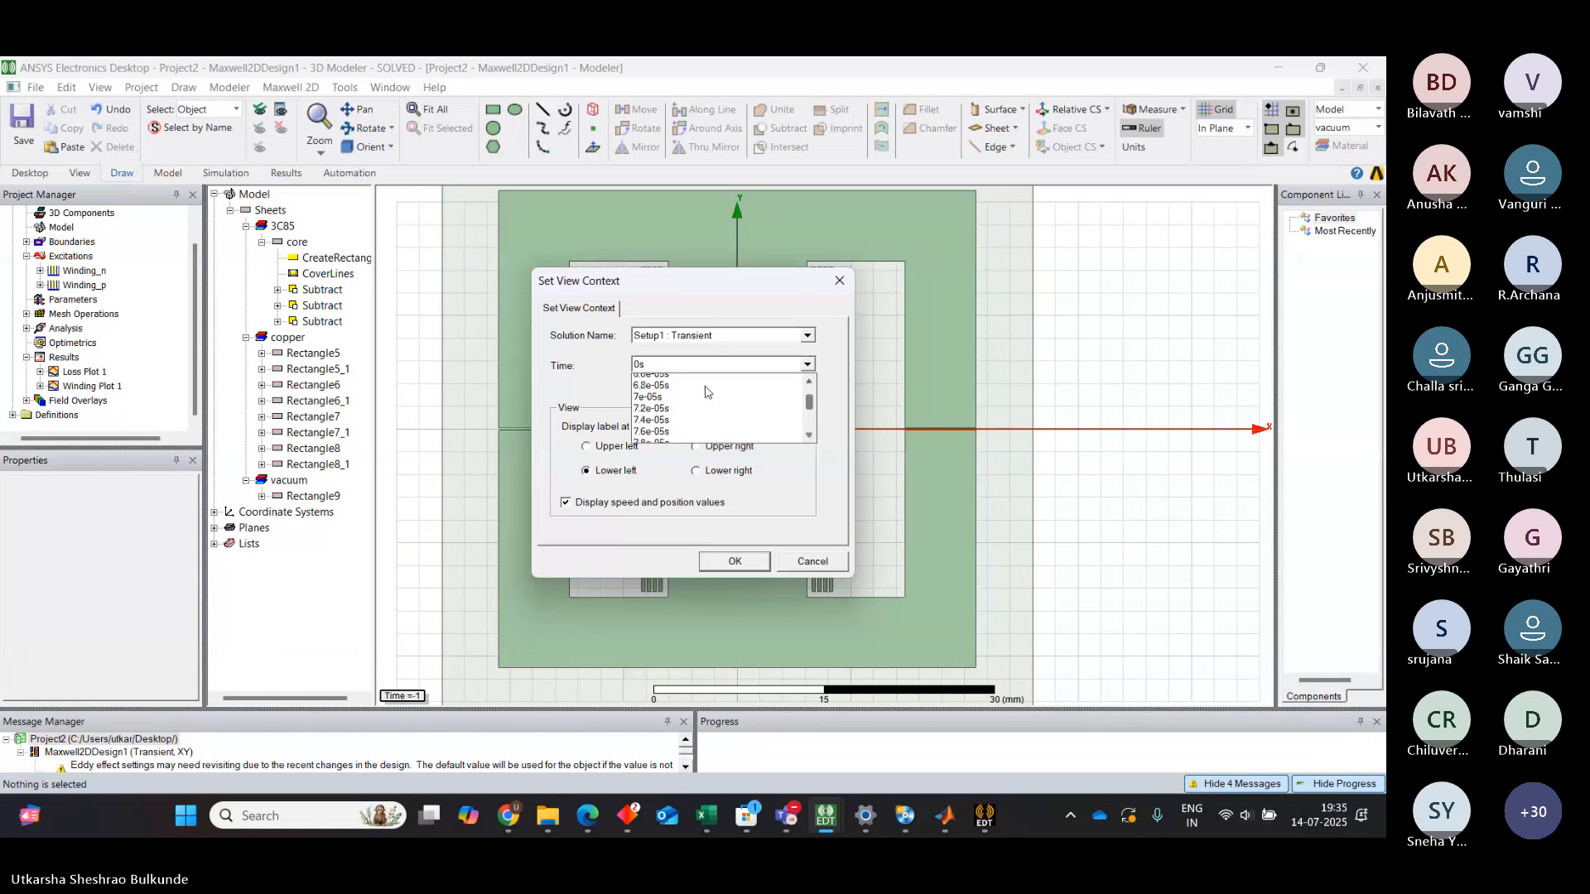
scroll(706, 392, "up", 2)
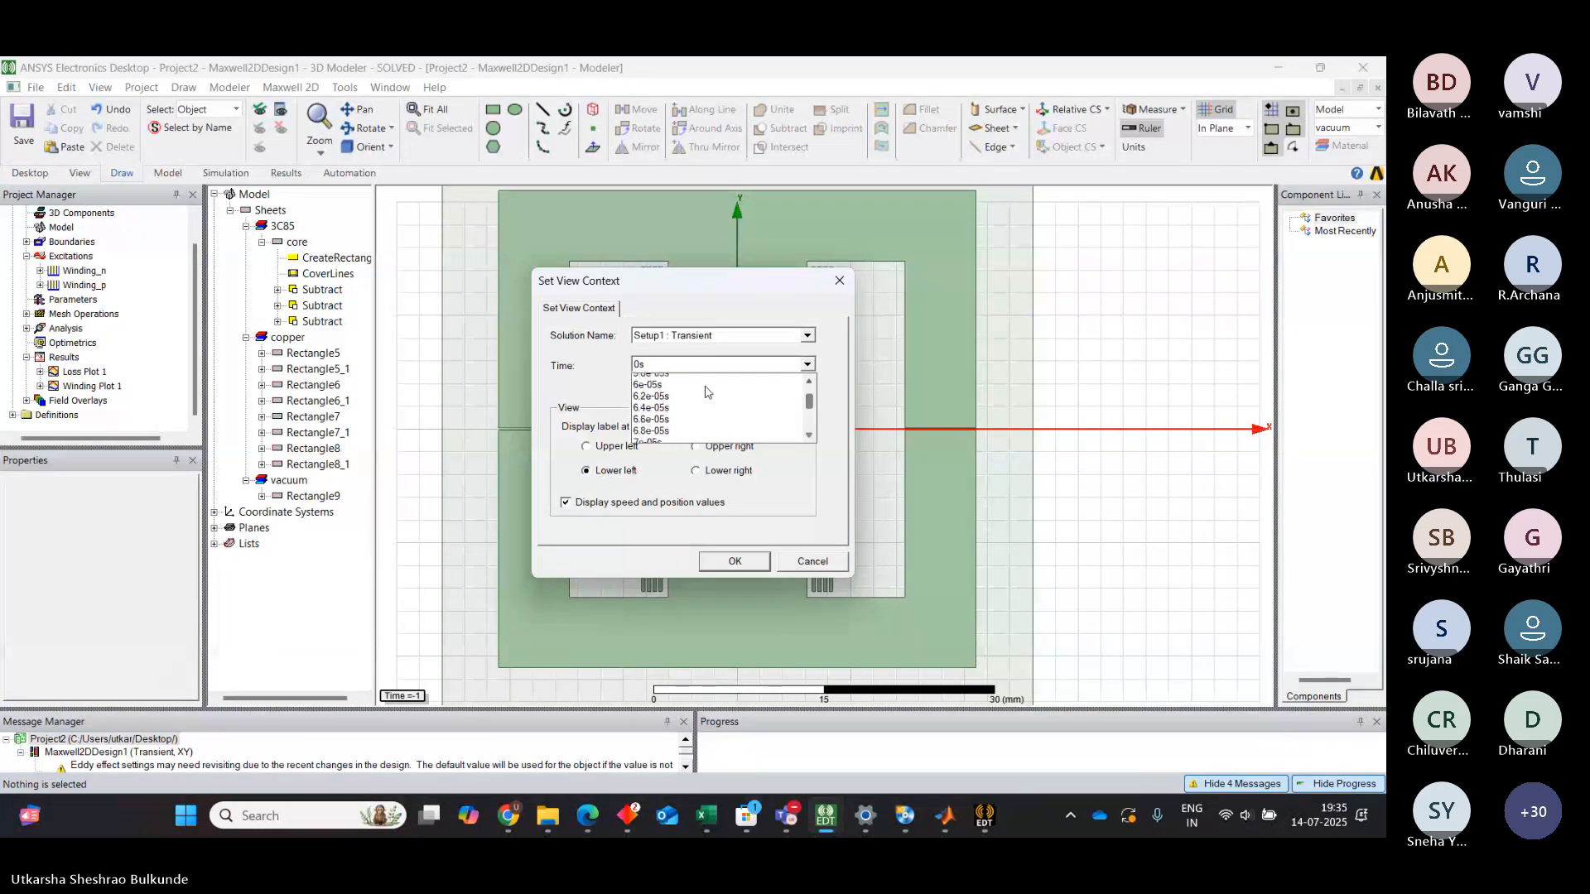
scroll(812, 405, "up", 5)
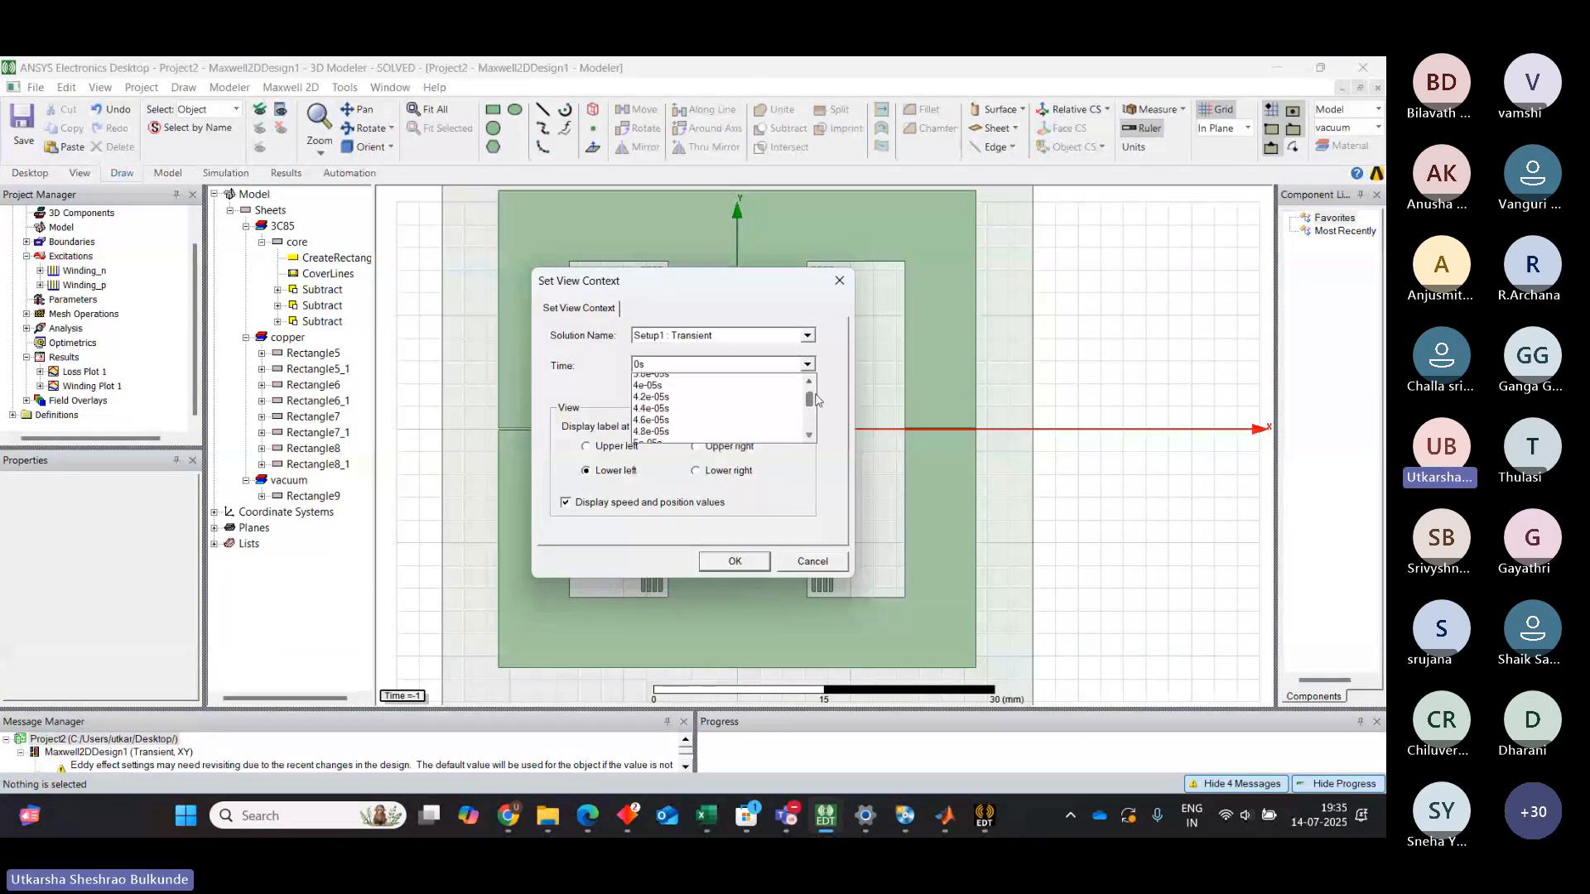
scroll(812, 407, "up", 3)
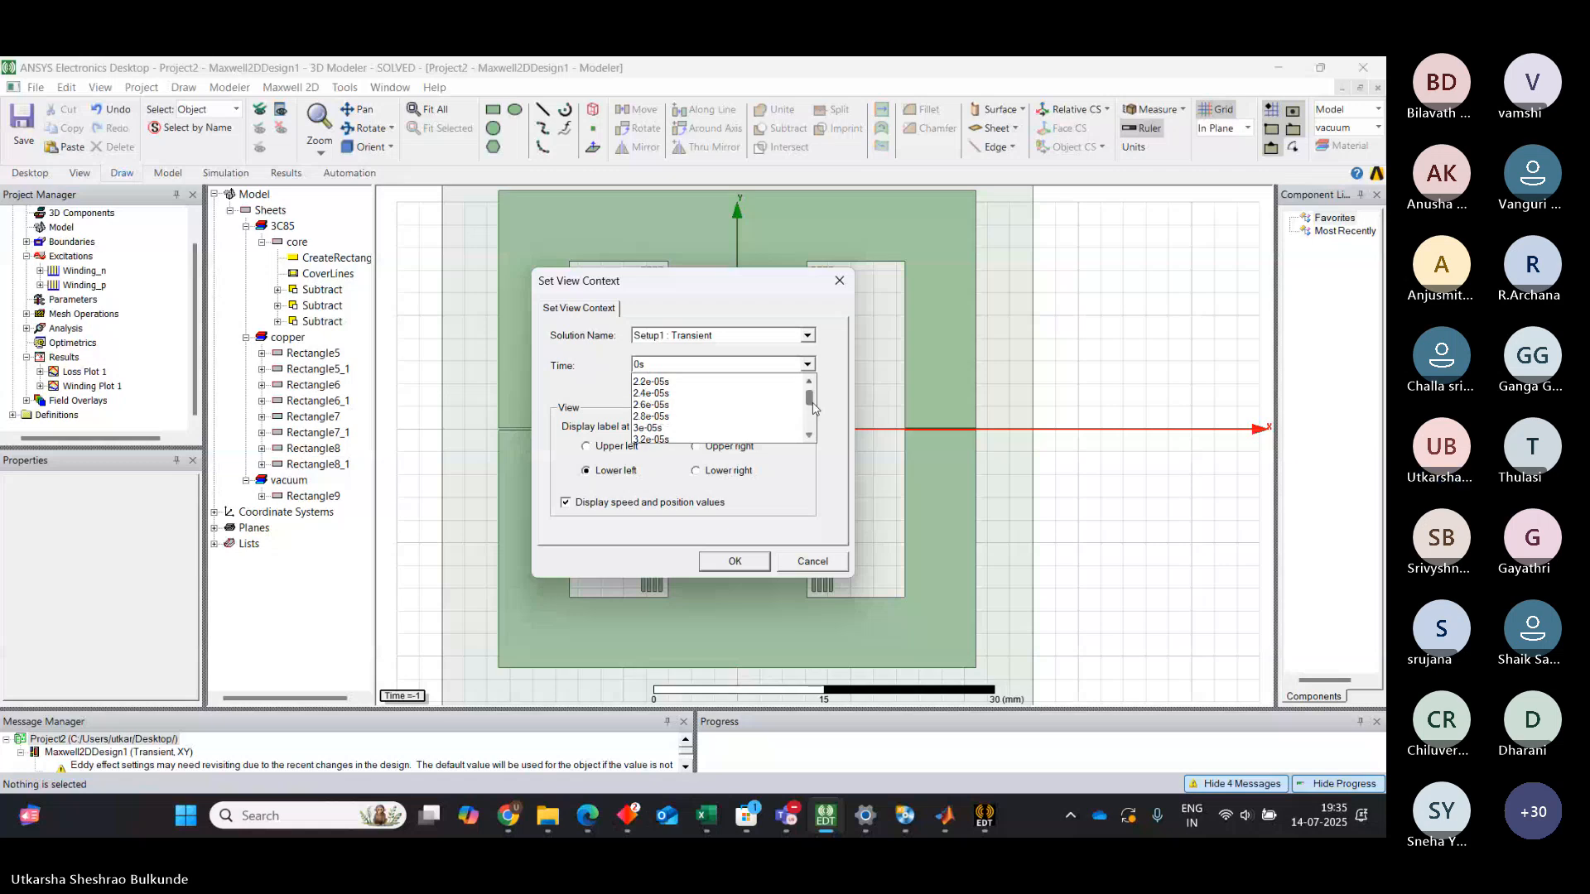
scroll(812, 406, "up", 3)
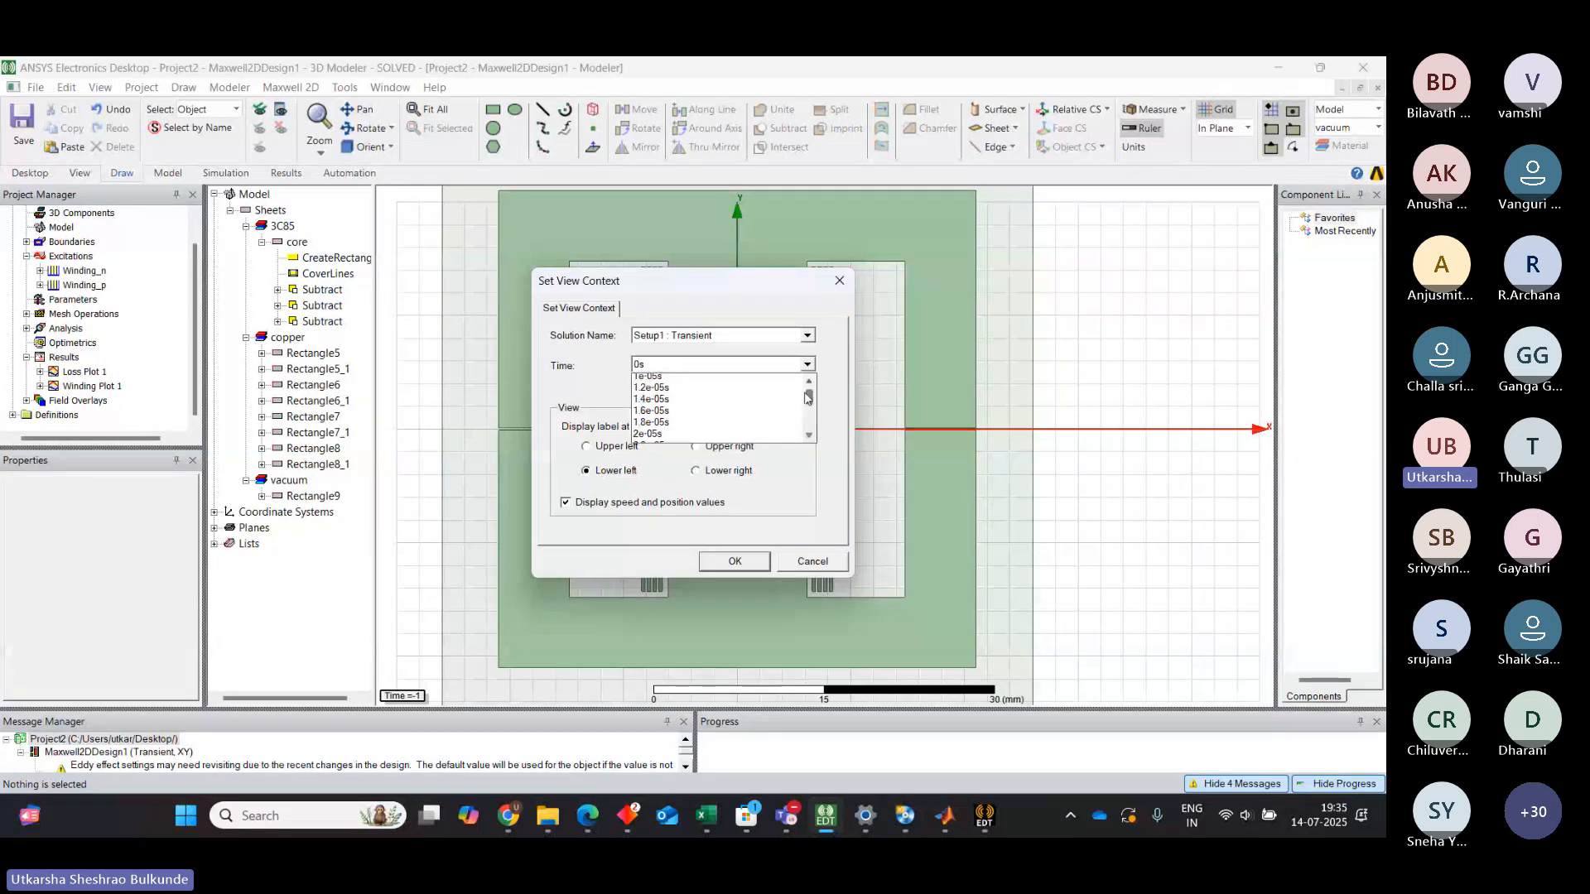
left_click(793, 423)
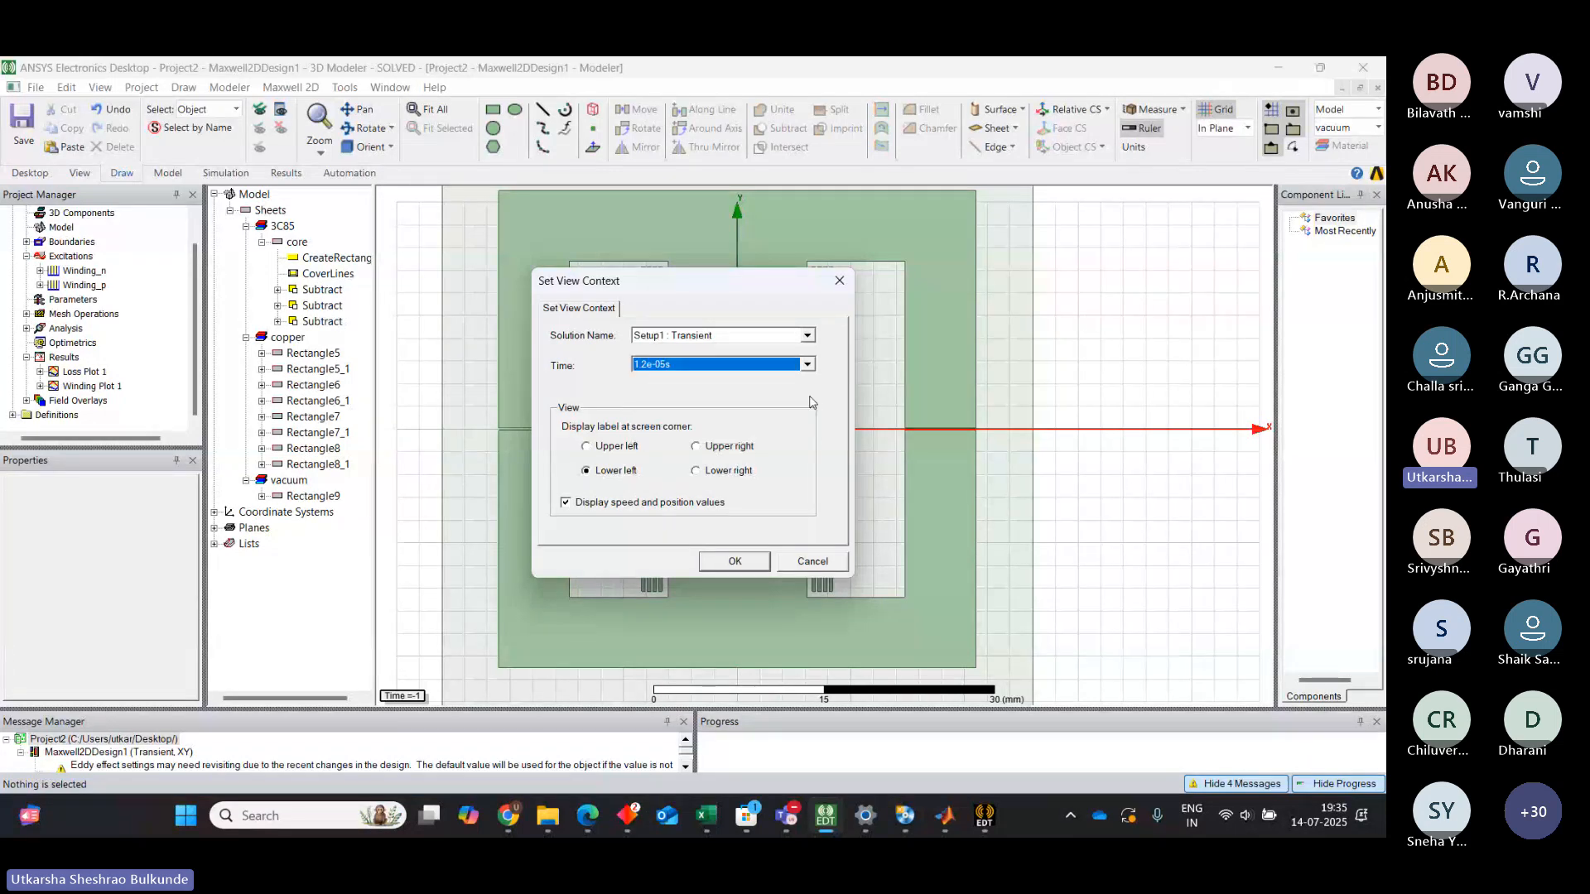
Browse the later time steps in the list, keep 1.2e-05s, and apply the view context
left_click(808, 365)
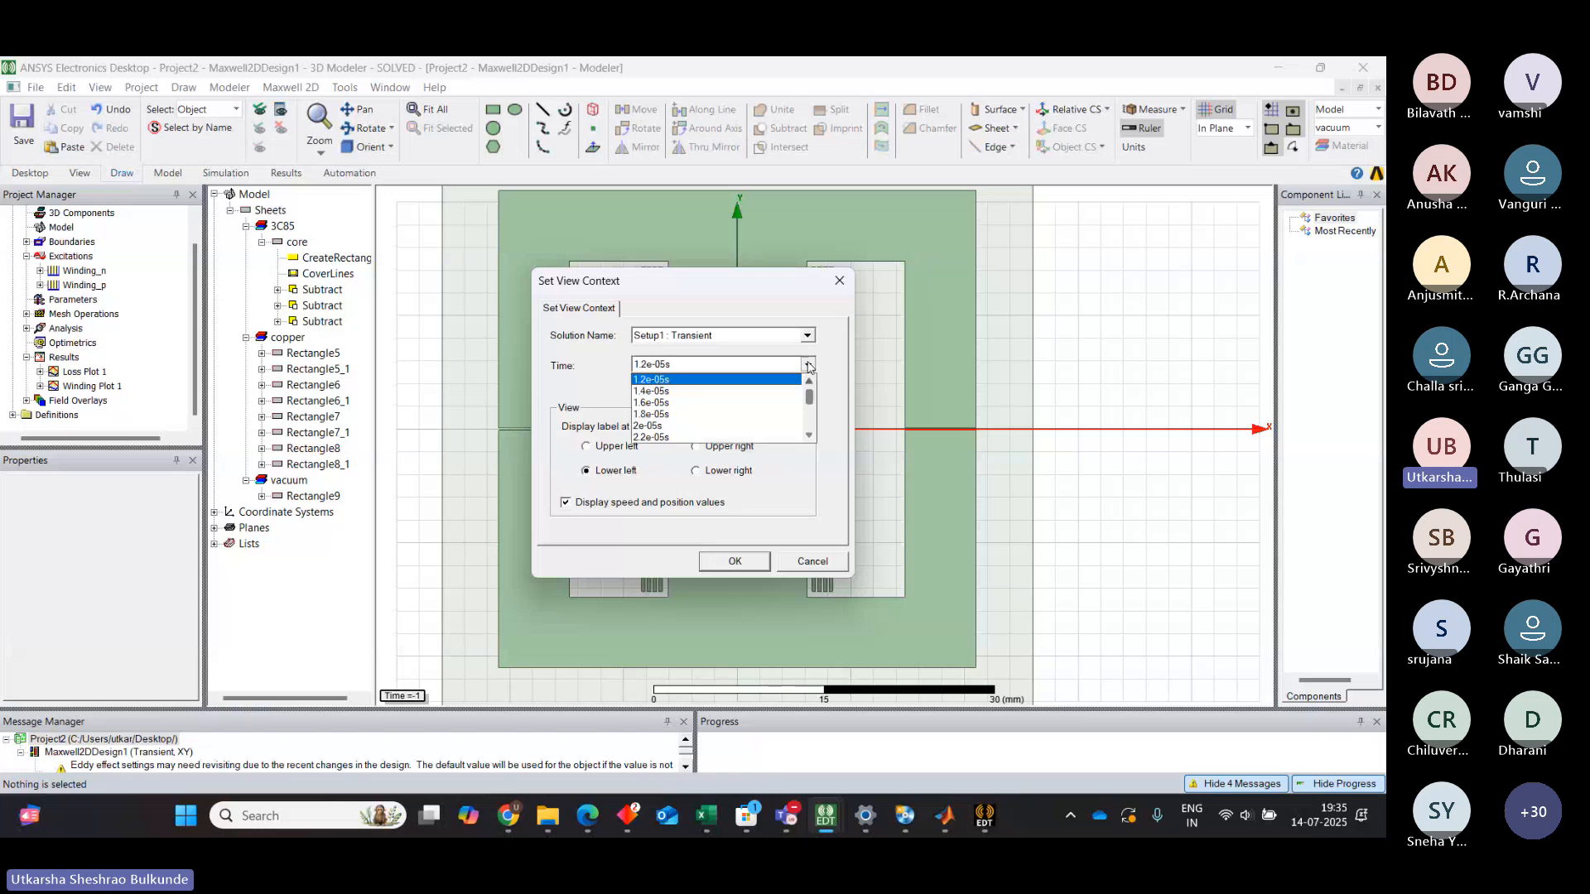
left_click(669, 367)
left_click(650, 370)
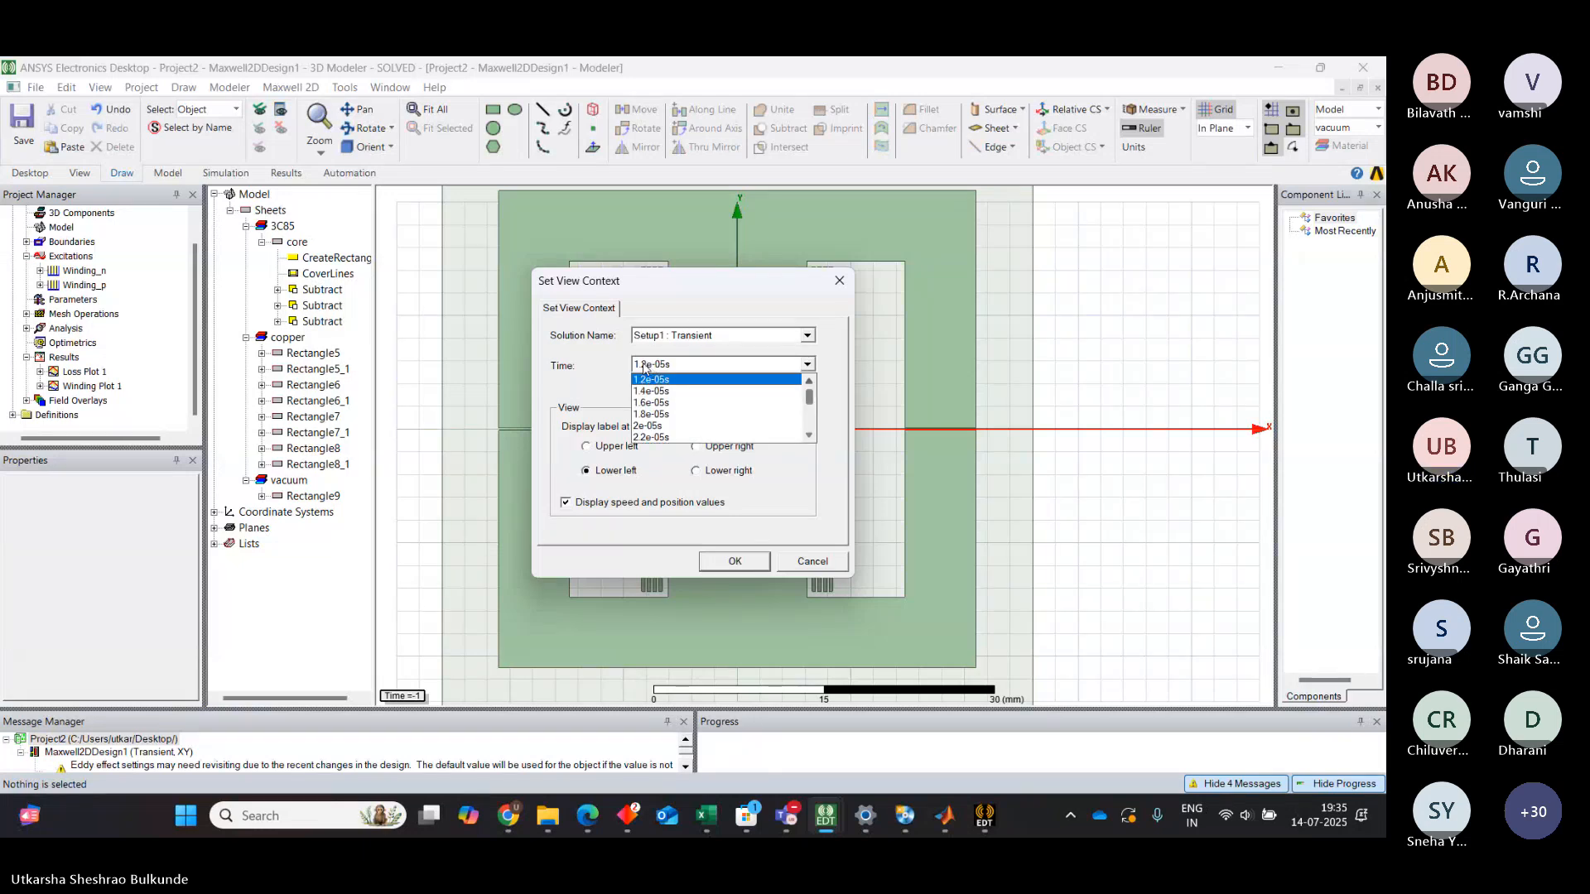
left_click(808, 434)
left_click(807, 434)
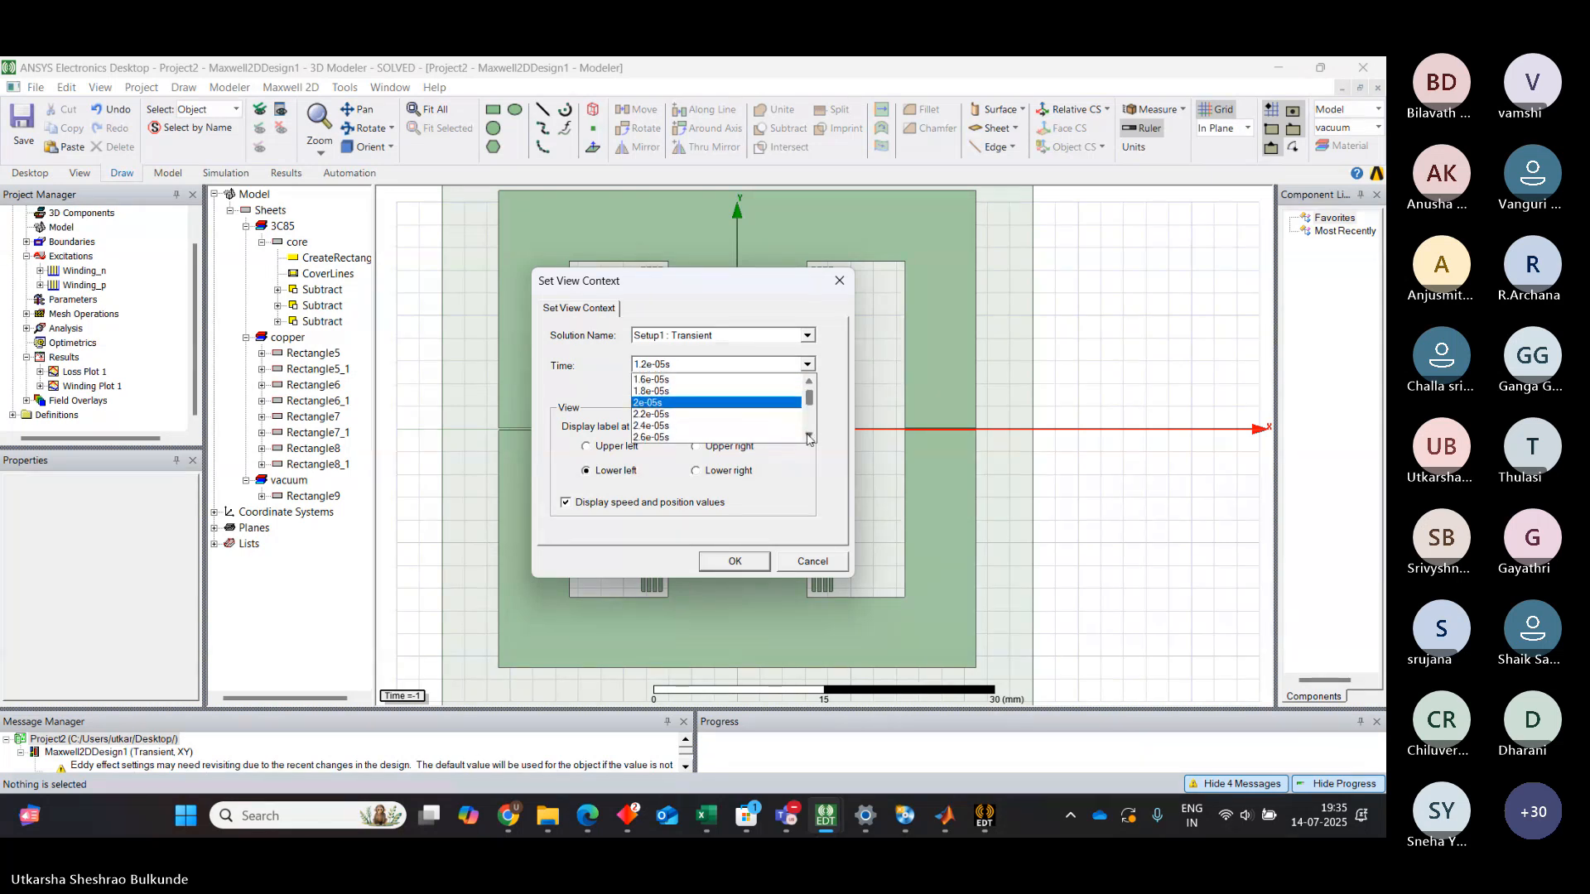
left_click(808, 438)
left_click(808, 437)
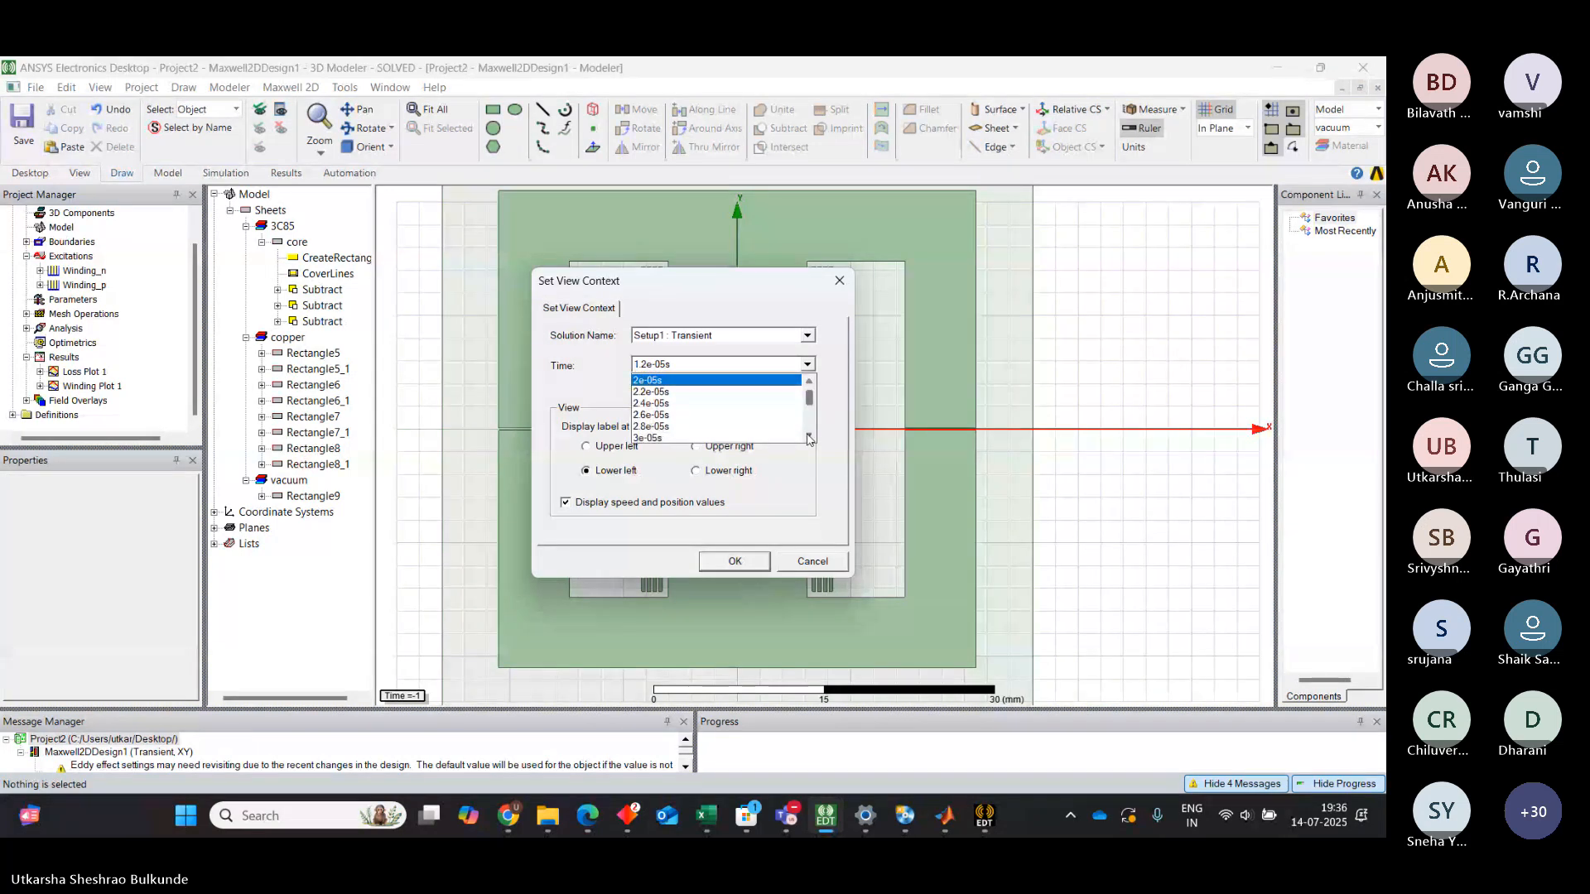
left_click(808, 437)
left_click(808, 437)
left_click(809, 437)
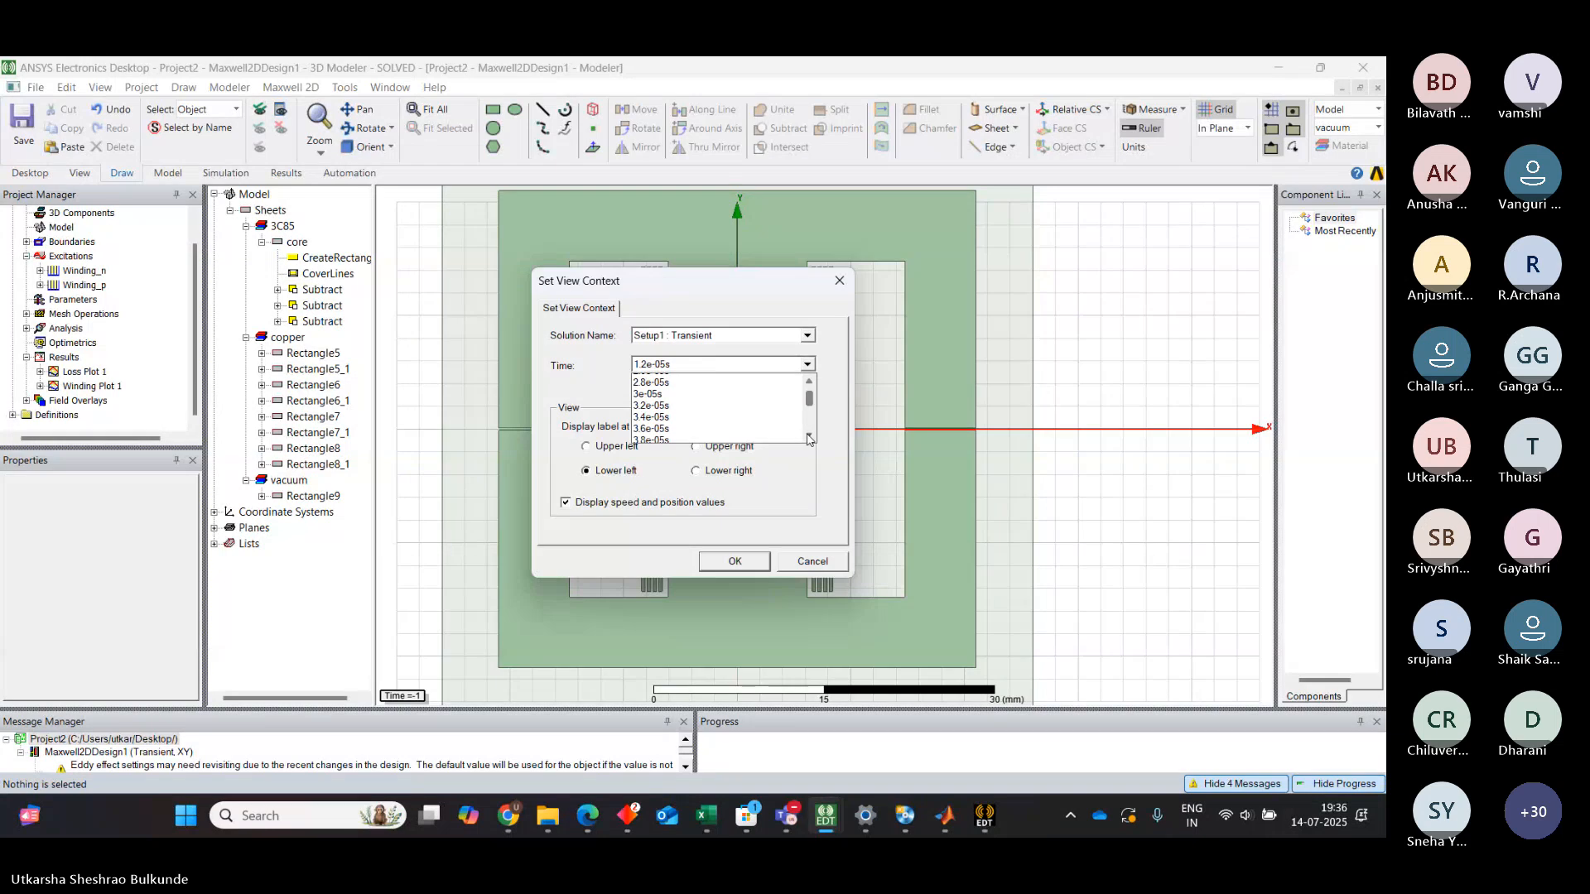
left_click(808, 438)
left_click(809, 437)
left_click(809, 437)
left_click(809, 437)
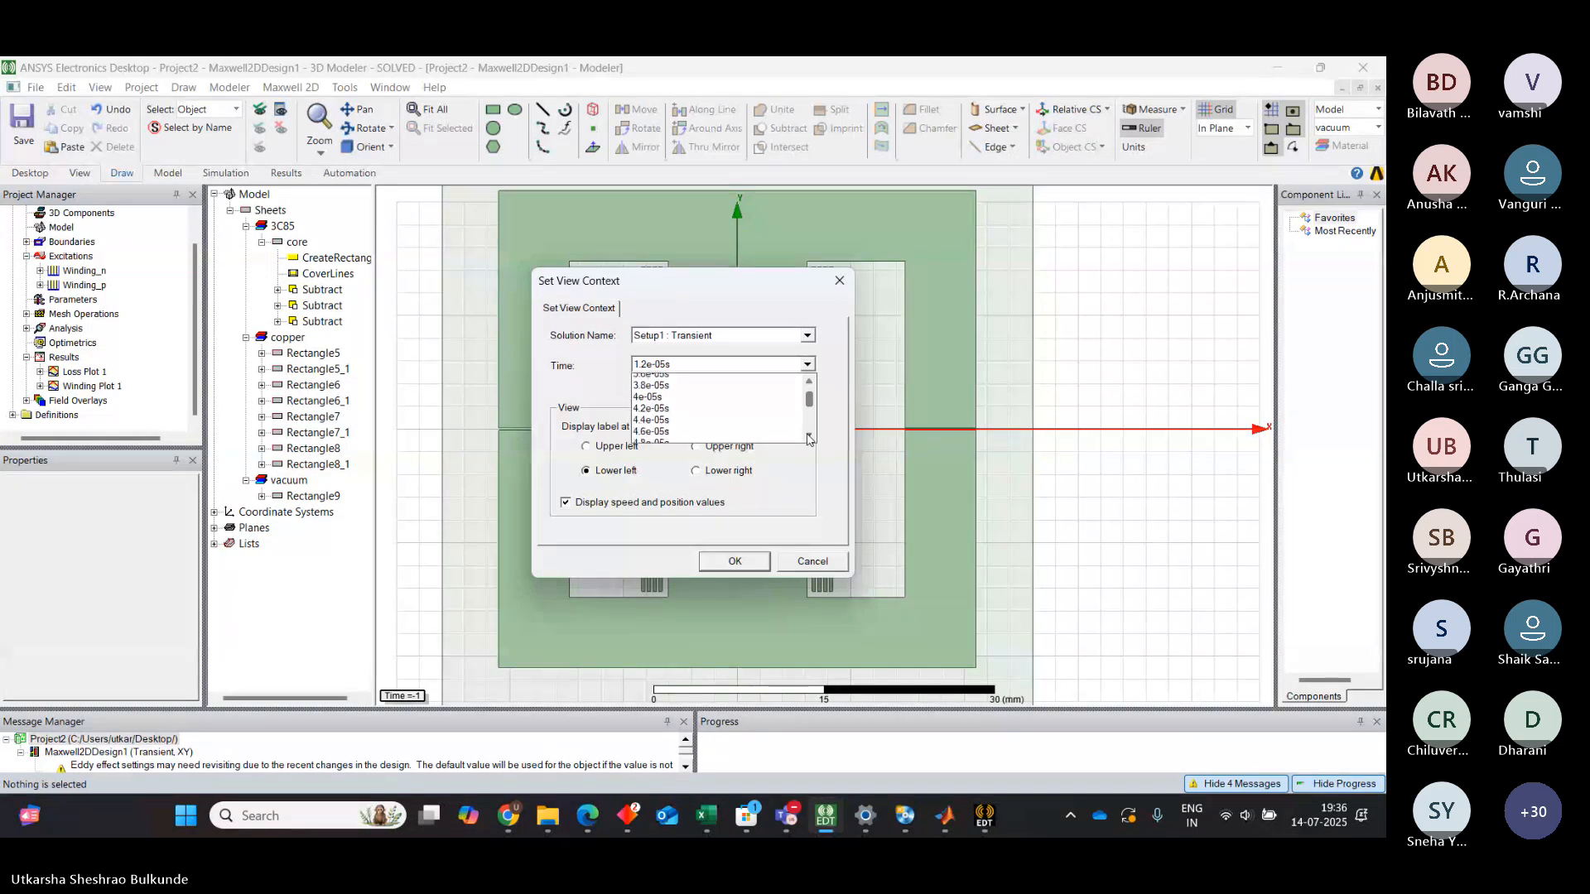
left_click(808, 437)
left_click(808, 438)
left_click(740, 561)
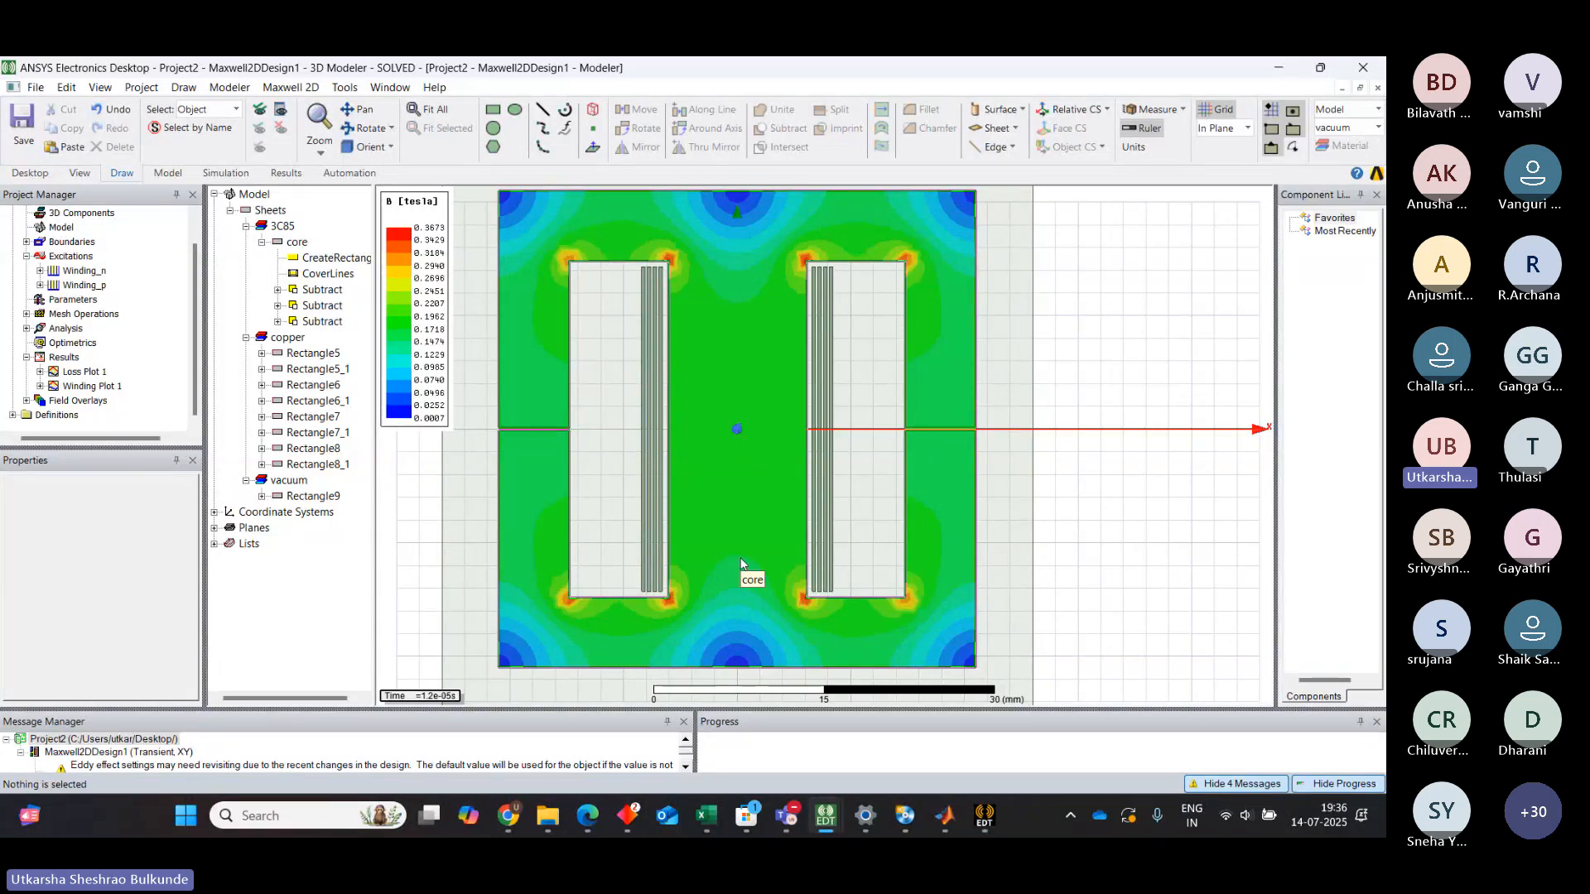
Expand the Field Overlays folder to reveal the B field plot Mag_B1
double_click(70, 401)
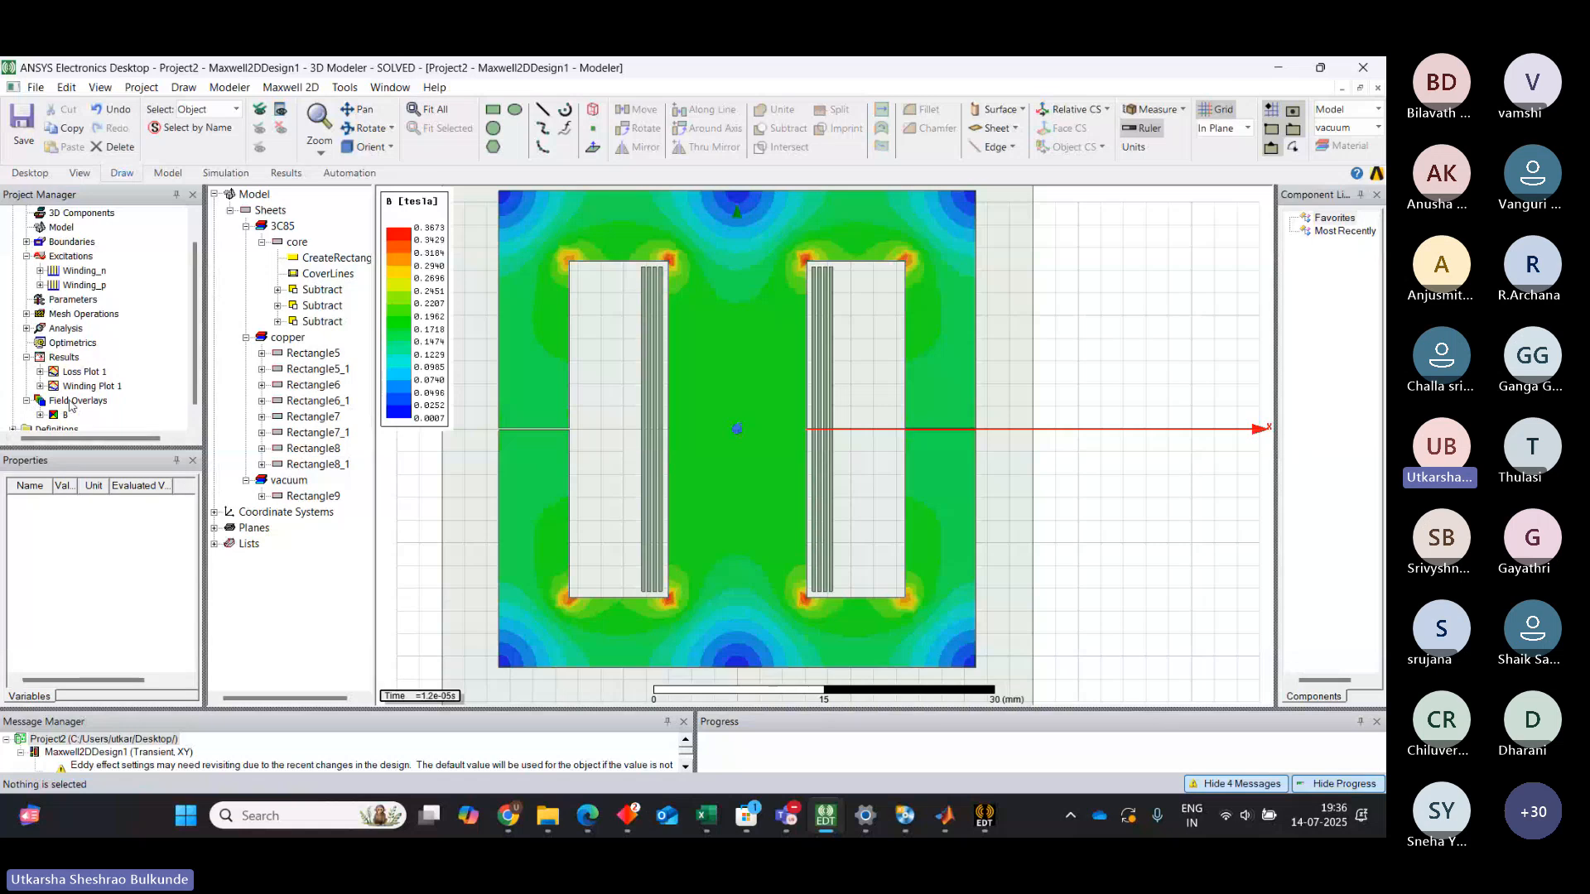
left_click(195, 424)
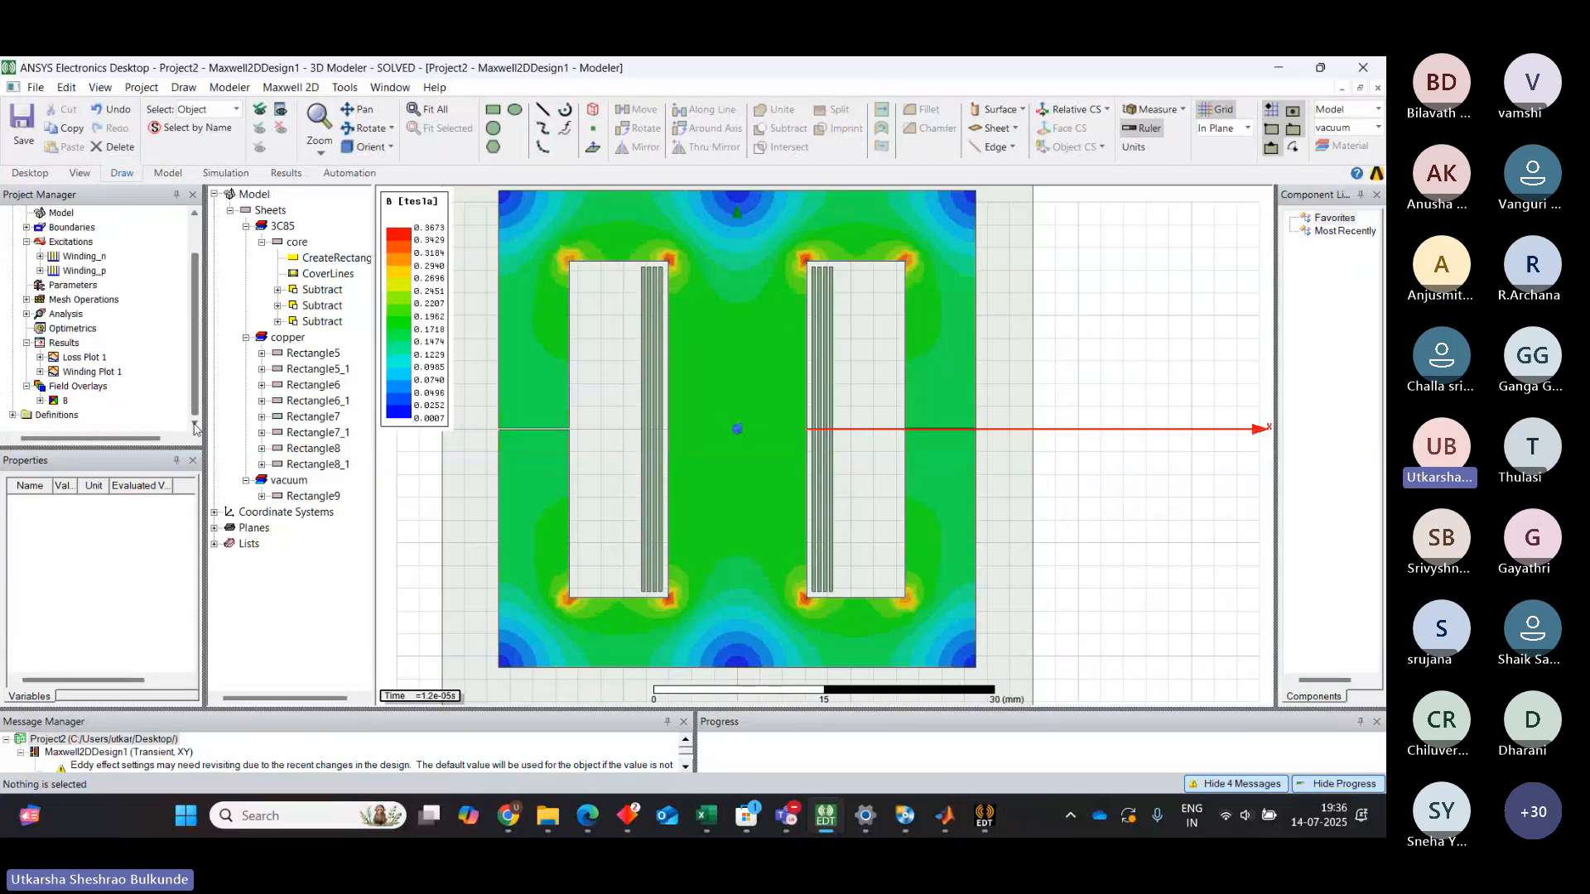
left_click(40, 401)
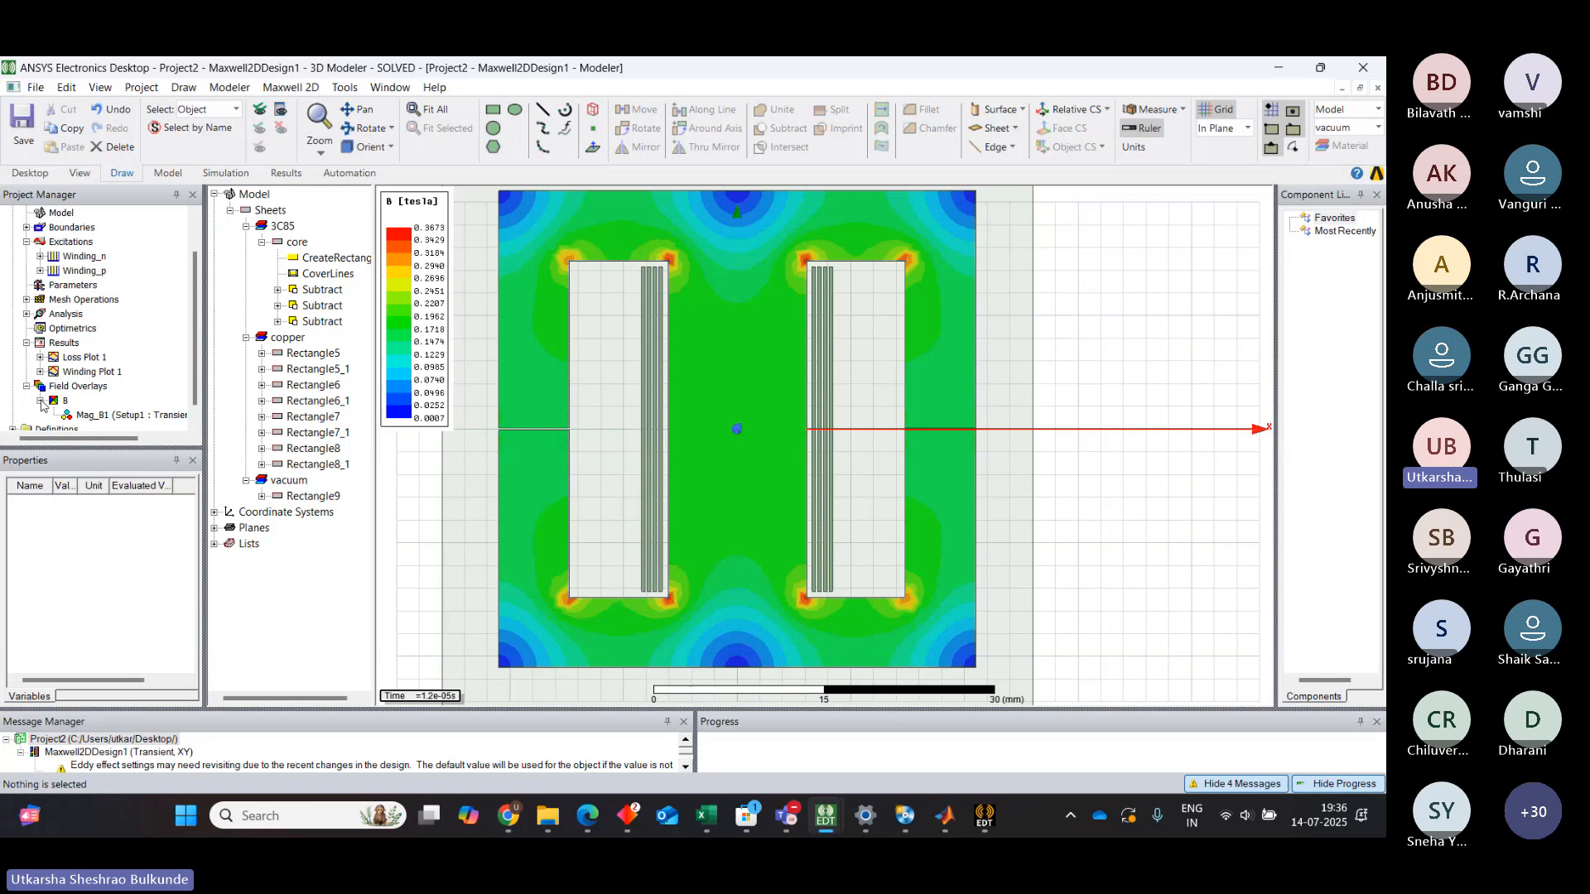
left_click(83, 388)
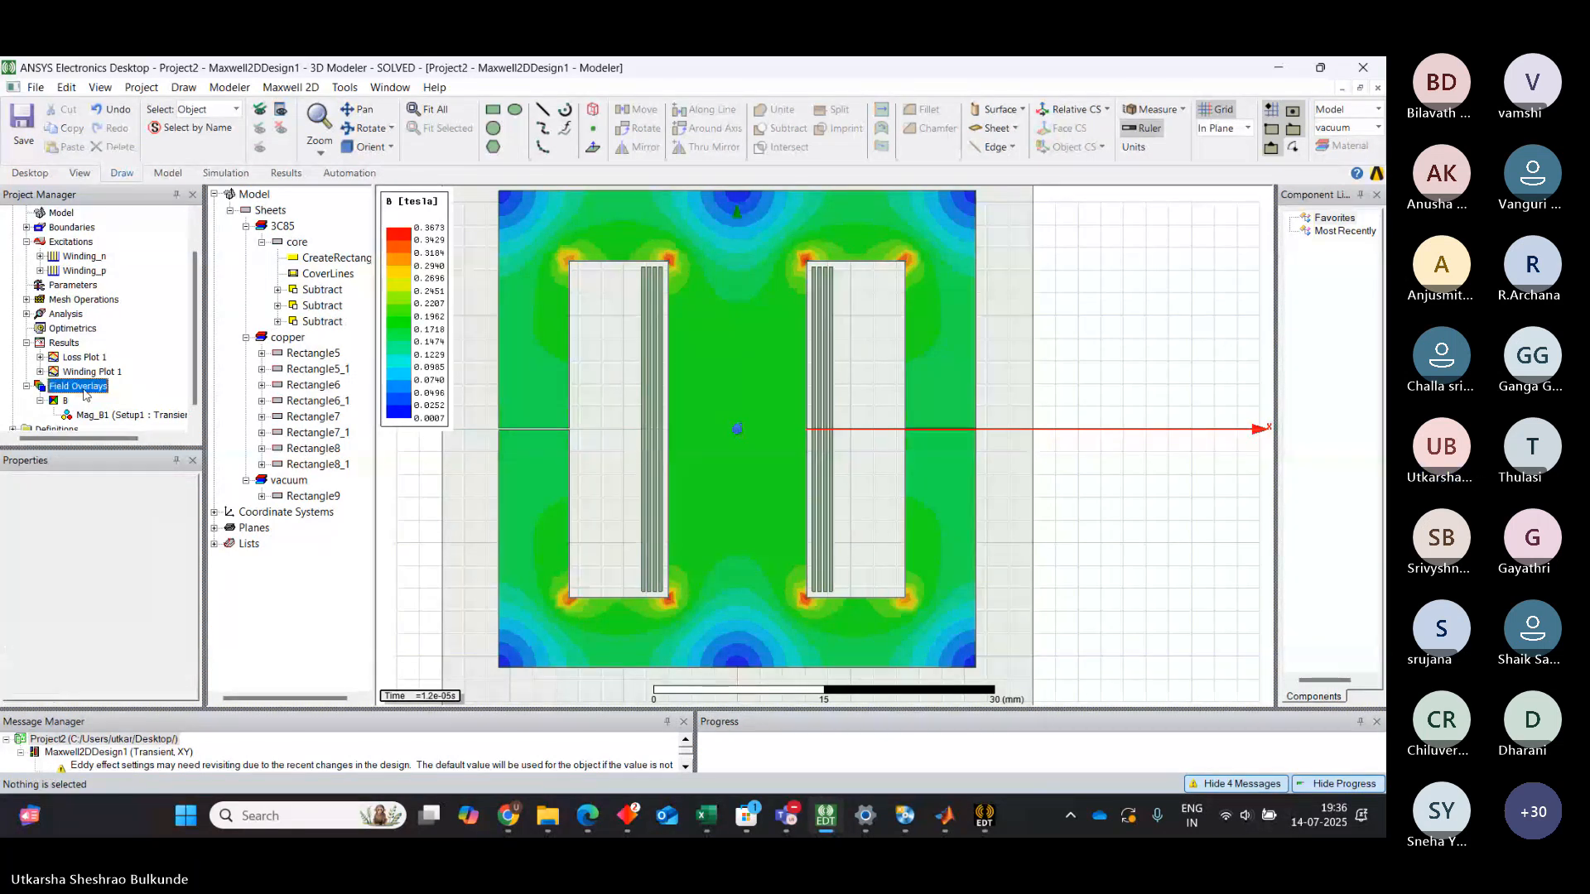
Animate the field overlay over all Time values with the default Animation1 settings
right_click(85, 395)
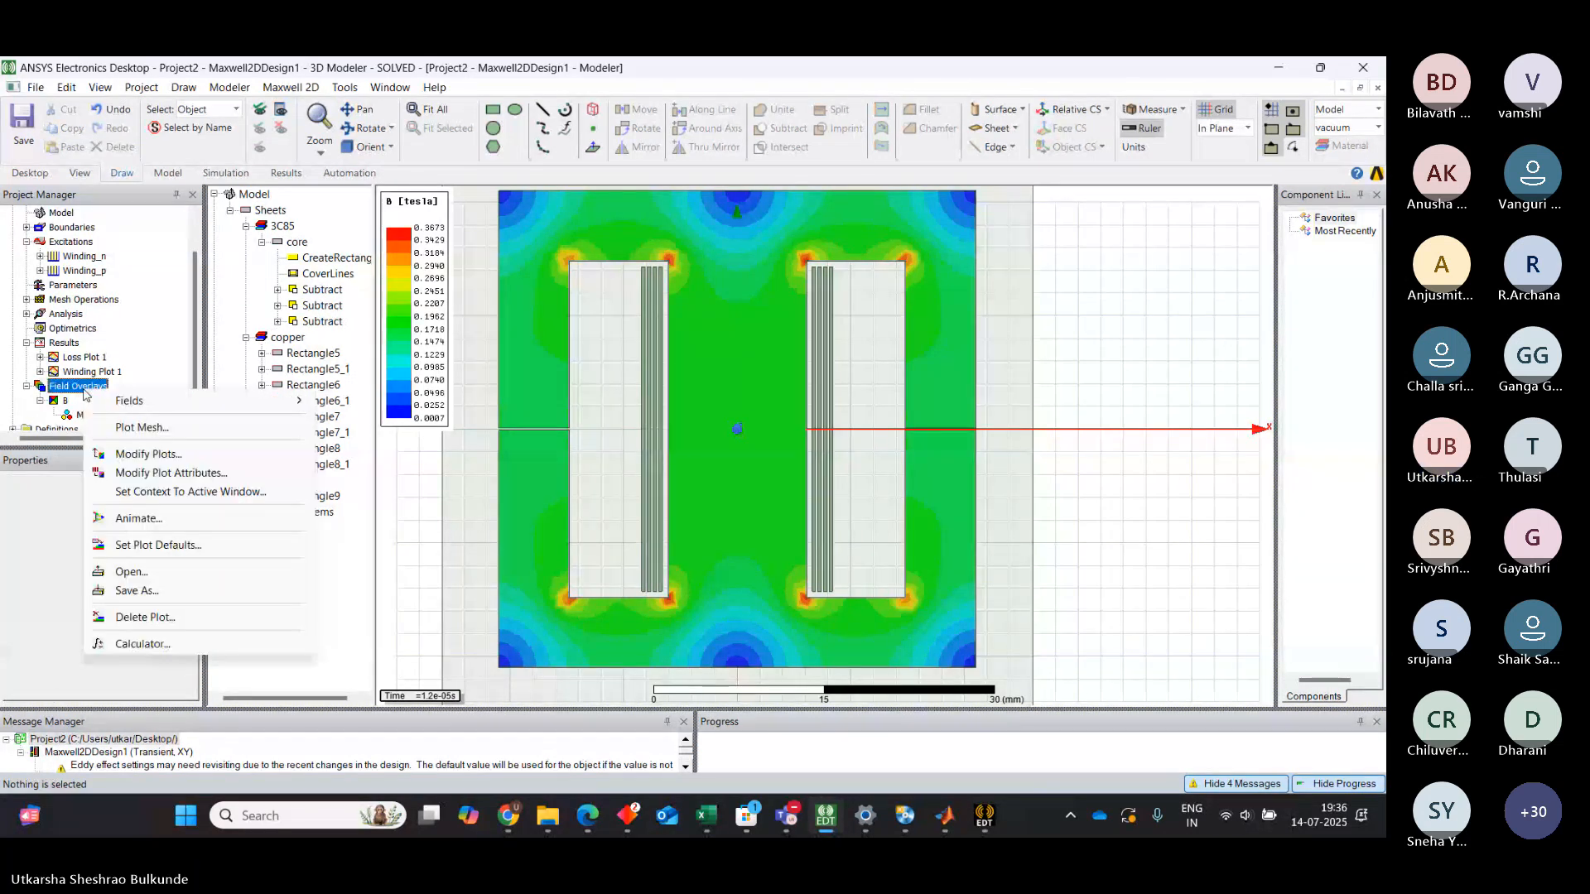
left_click(139, 519)
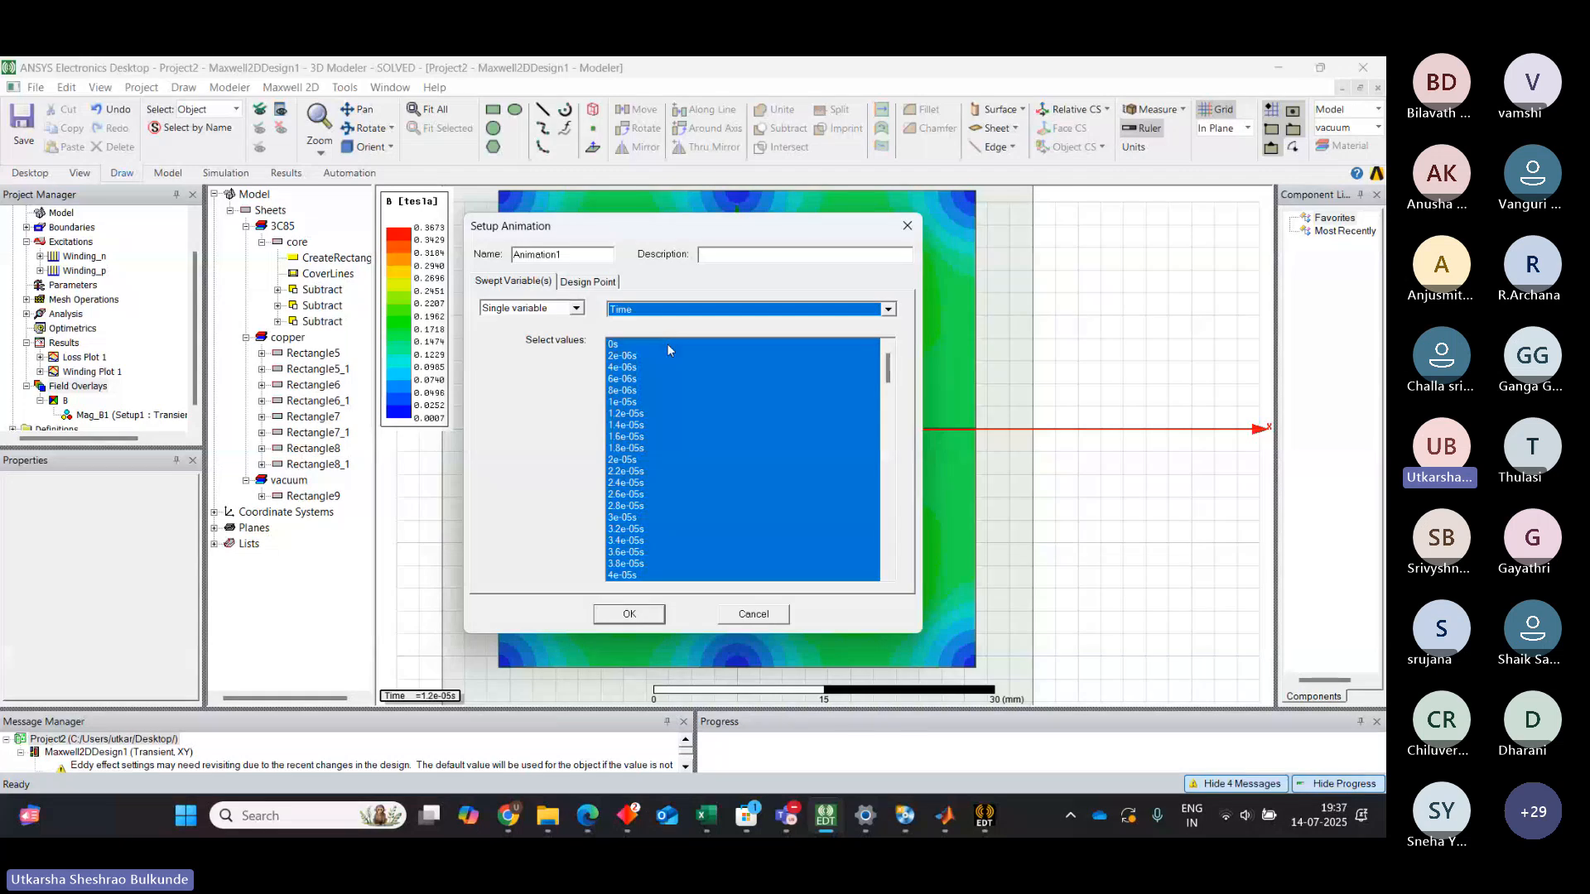
left_click(643, 622)
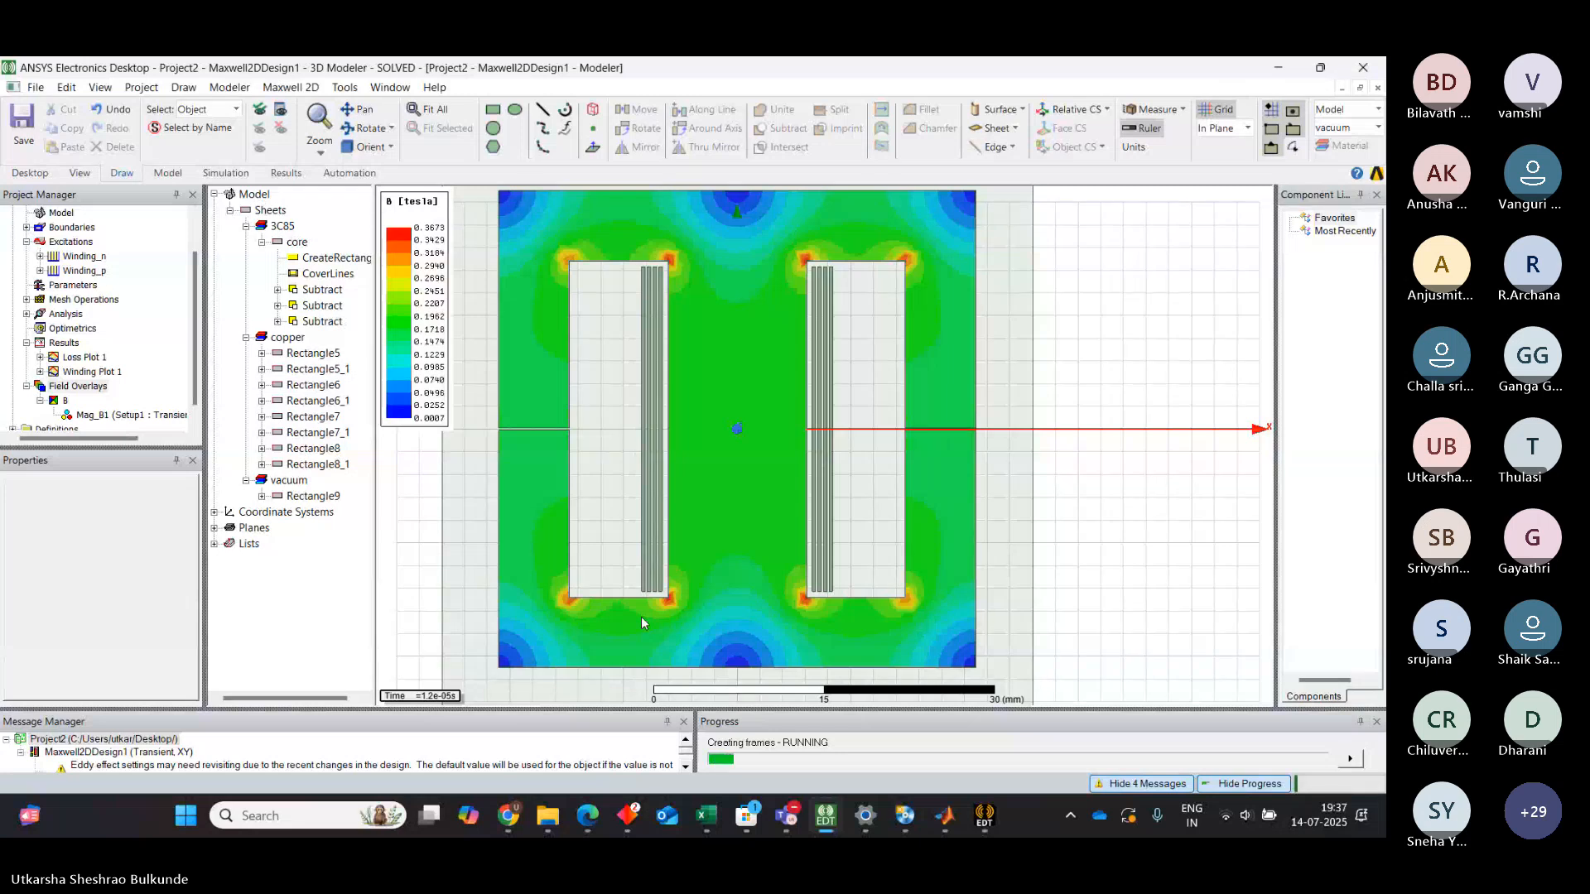
mouse_move(820, 794)
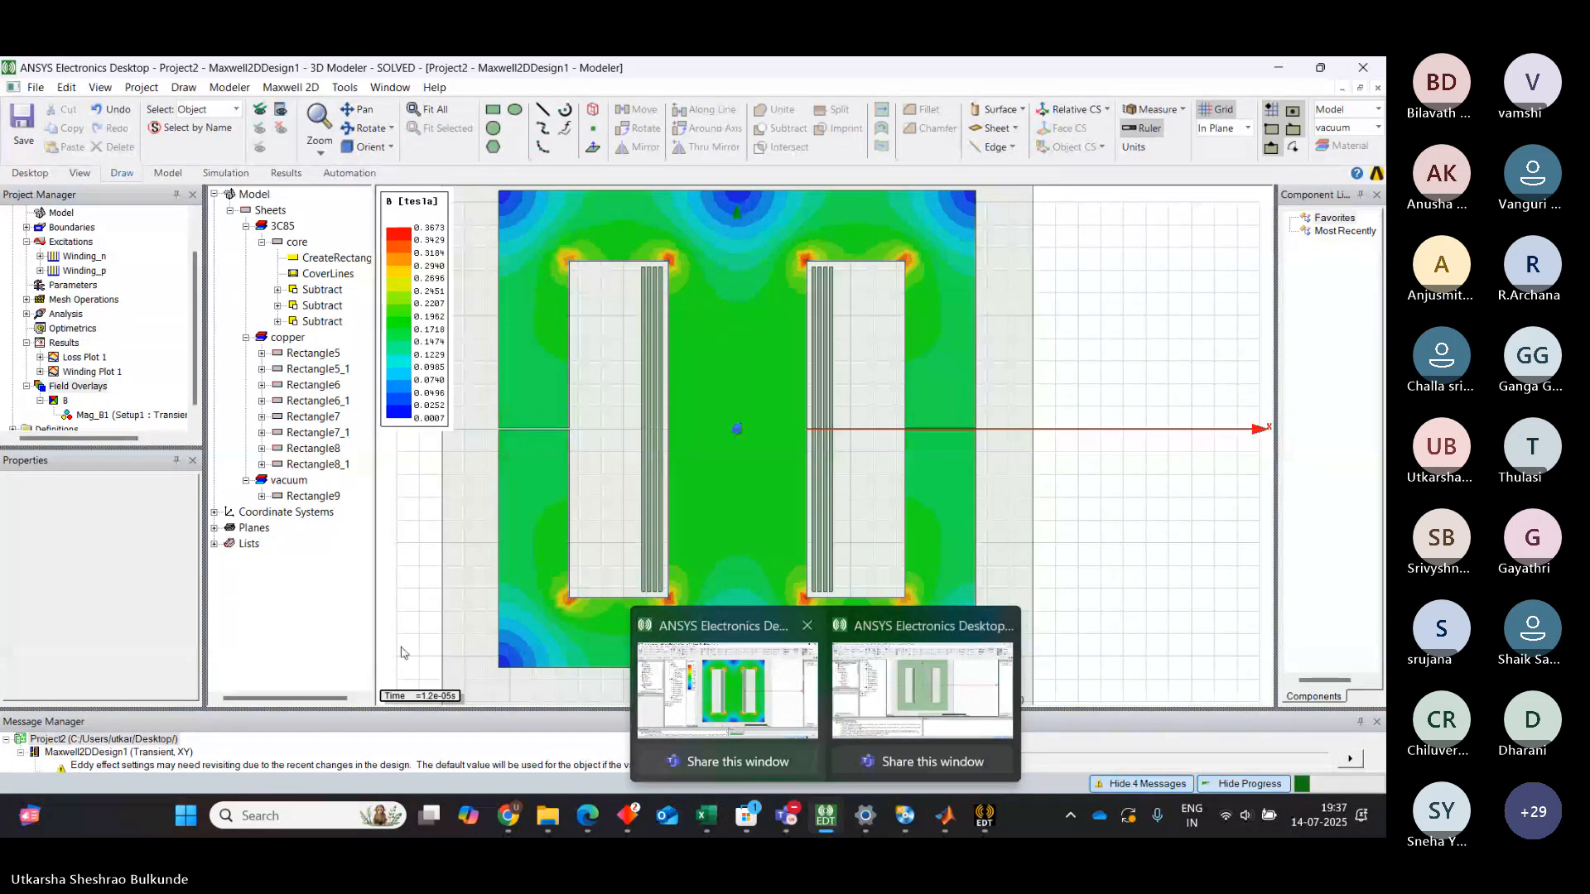
left_click(830, 664)
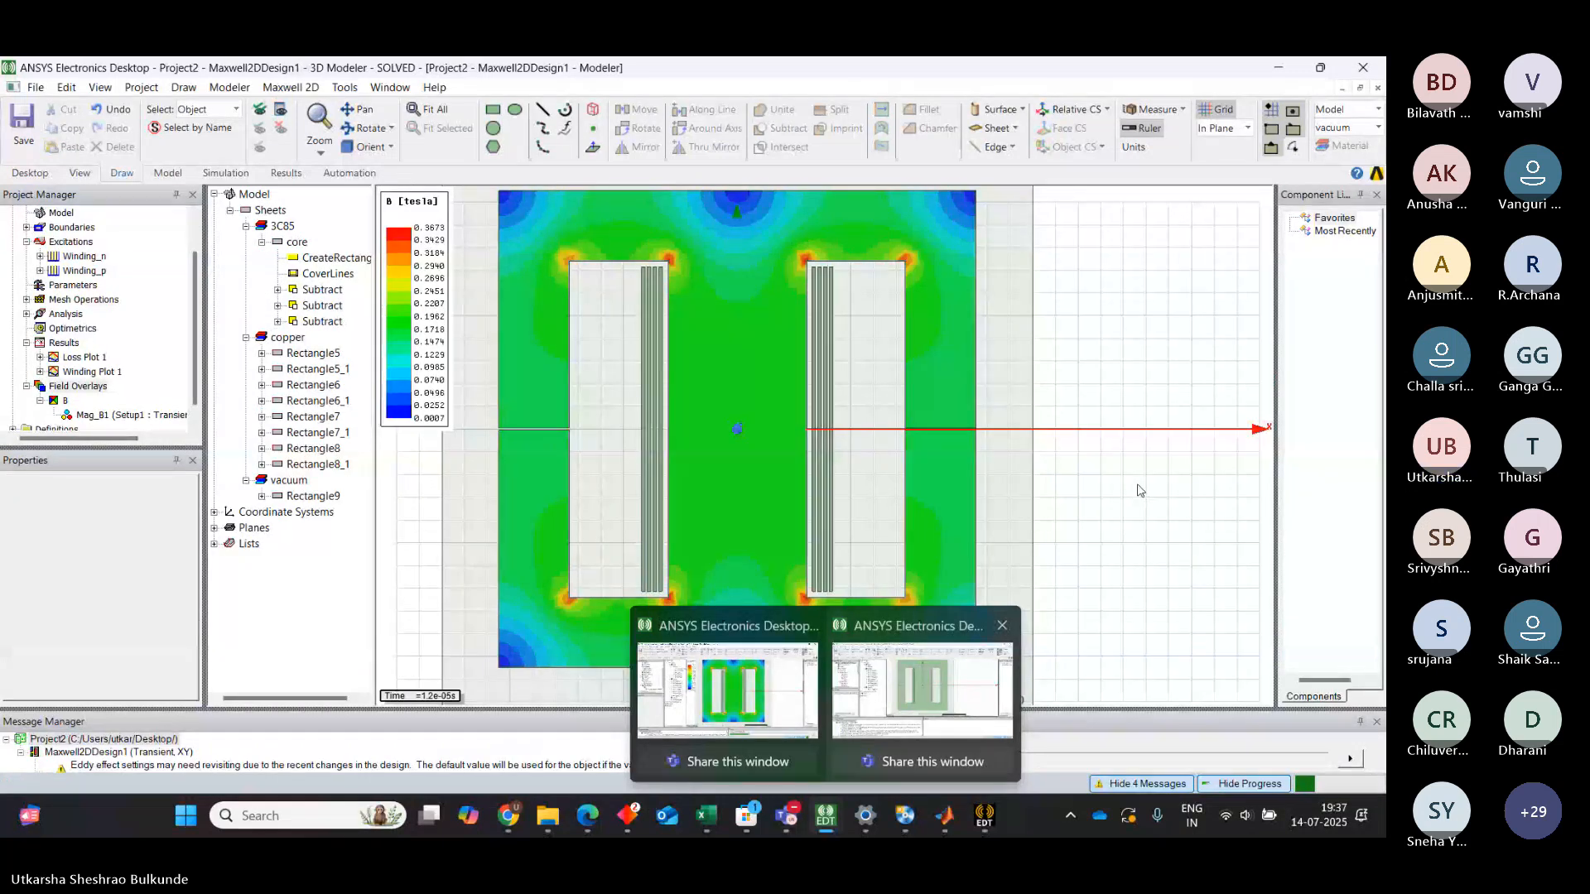
mouse_move(838, 645)
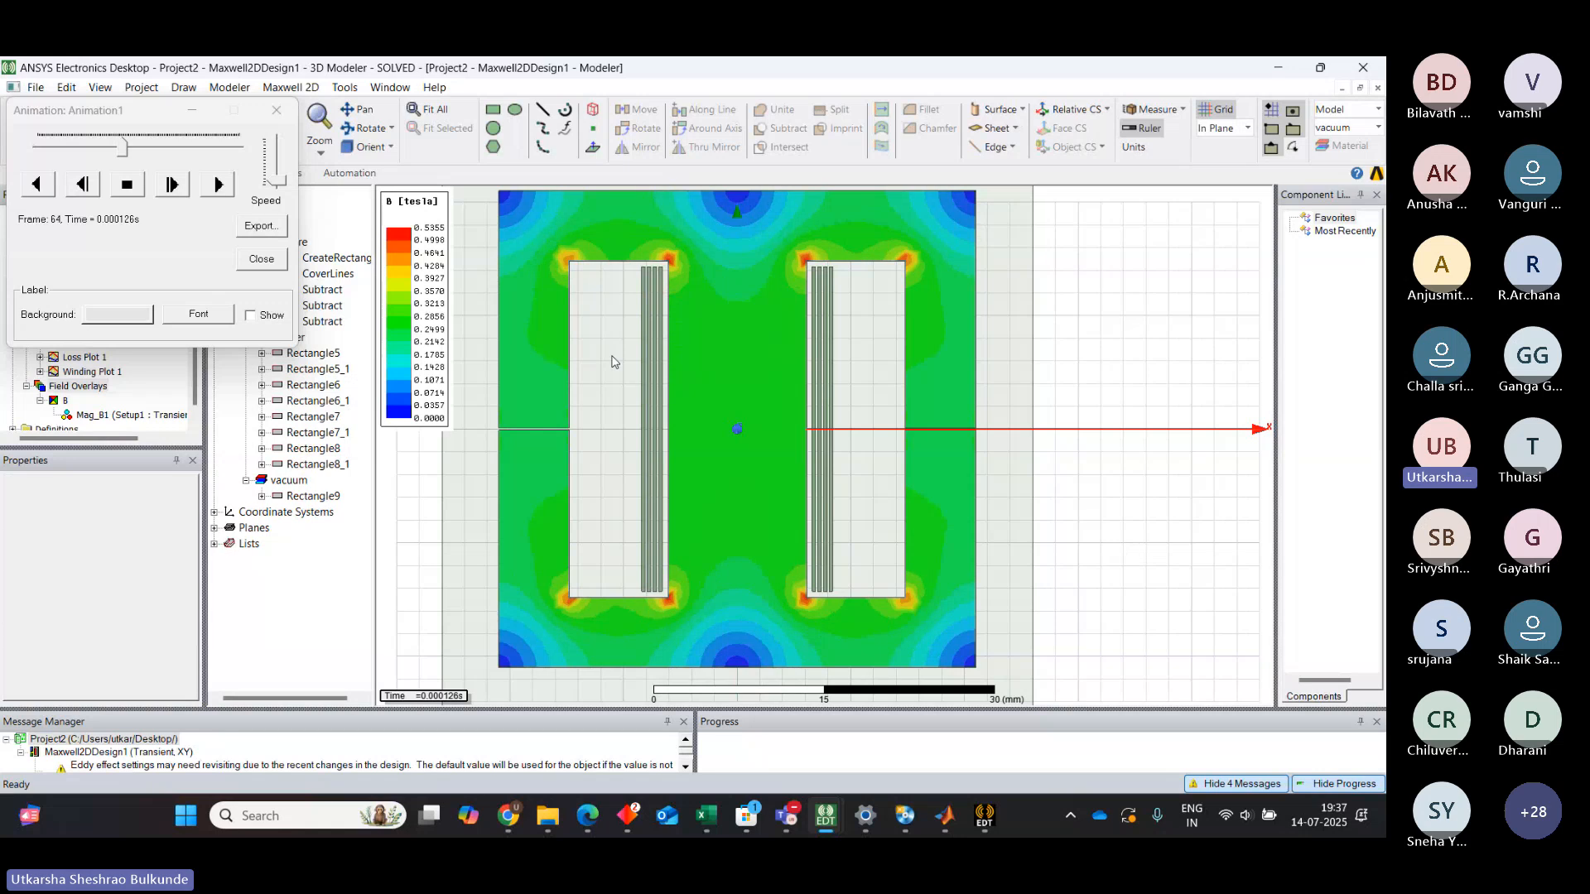
Slow the animation speed and close the animation window without exporting it
mouse_move(282, 182)
left_mouse_down()
mouse_move(282, 150)
mouse_move(290, 203)
left_mouse_up()
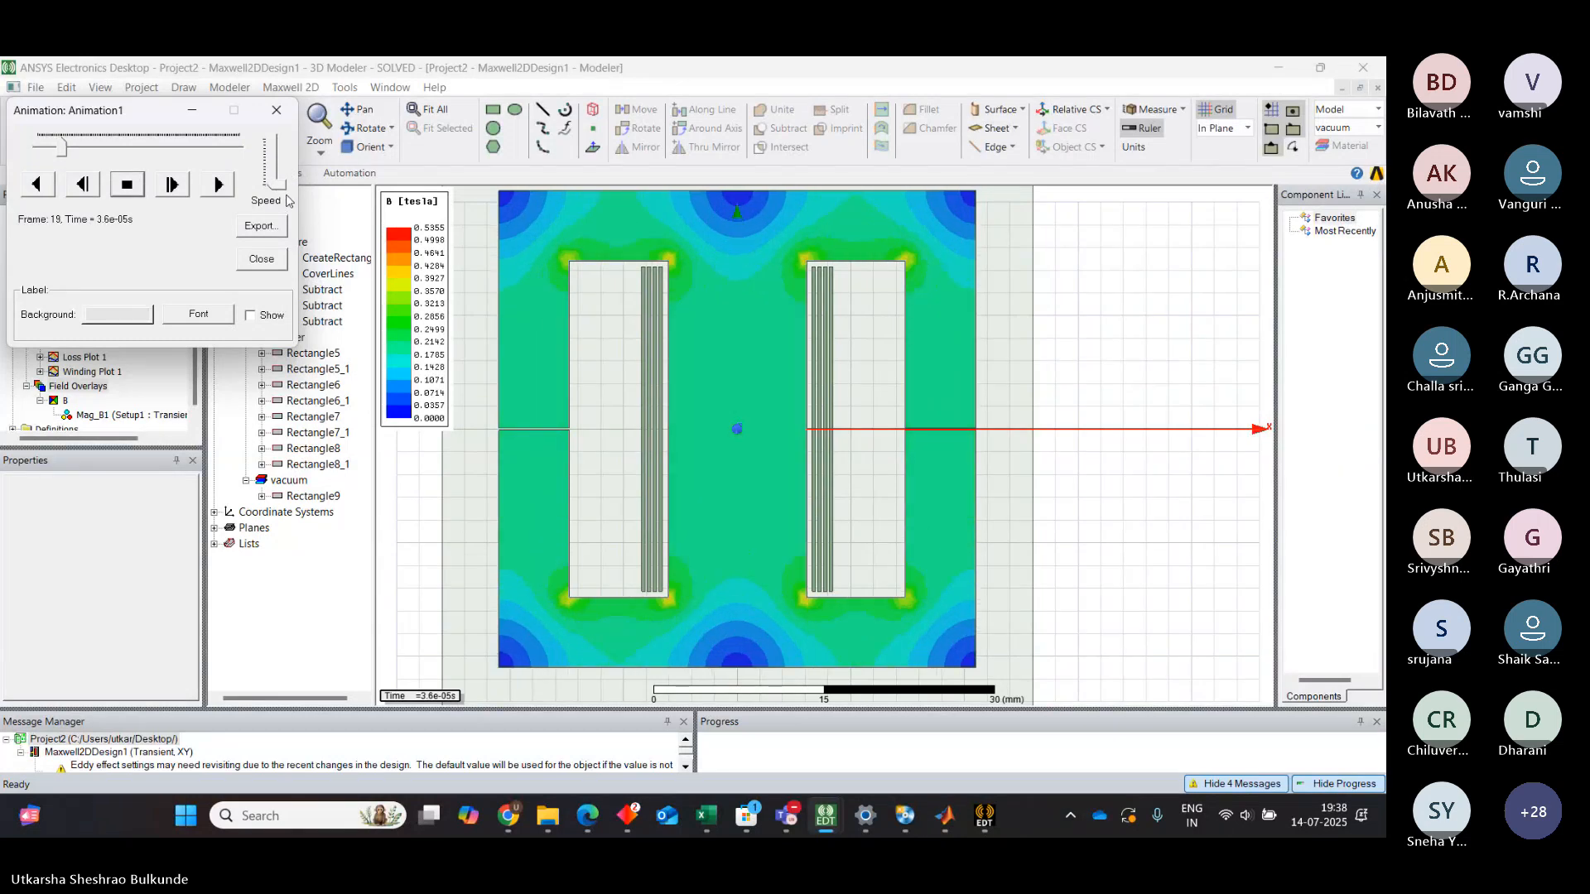
left_click(259, 227)
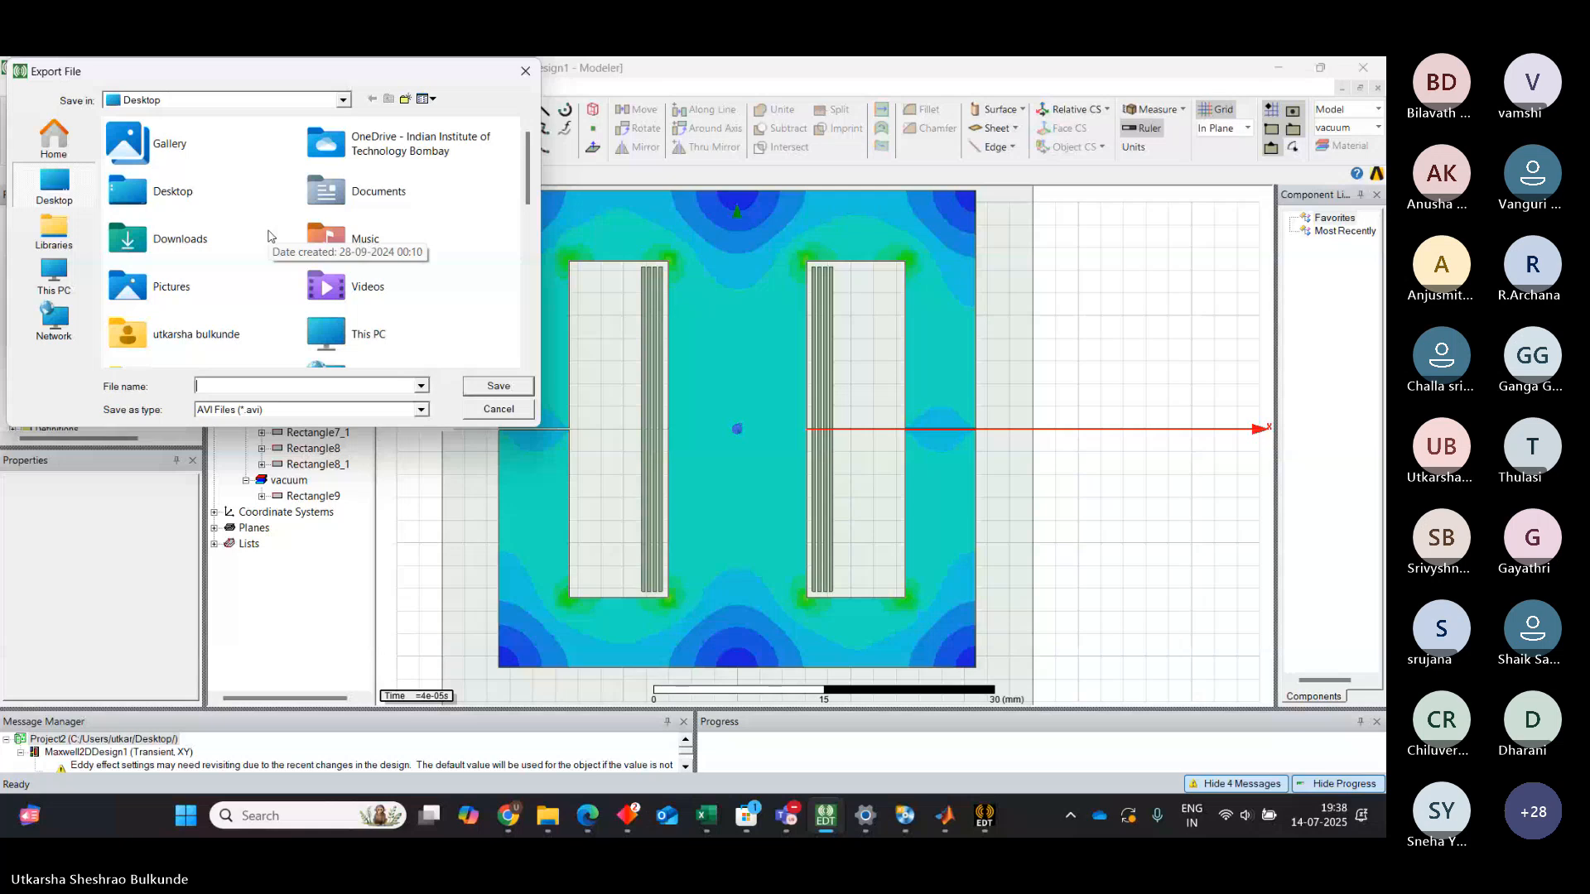
left_click(526, 74)
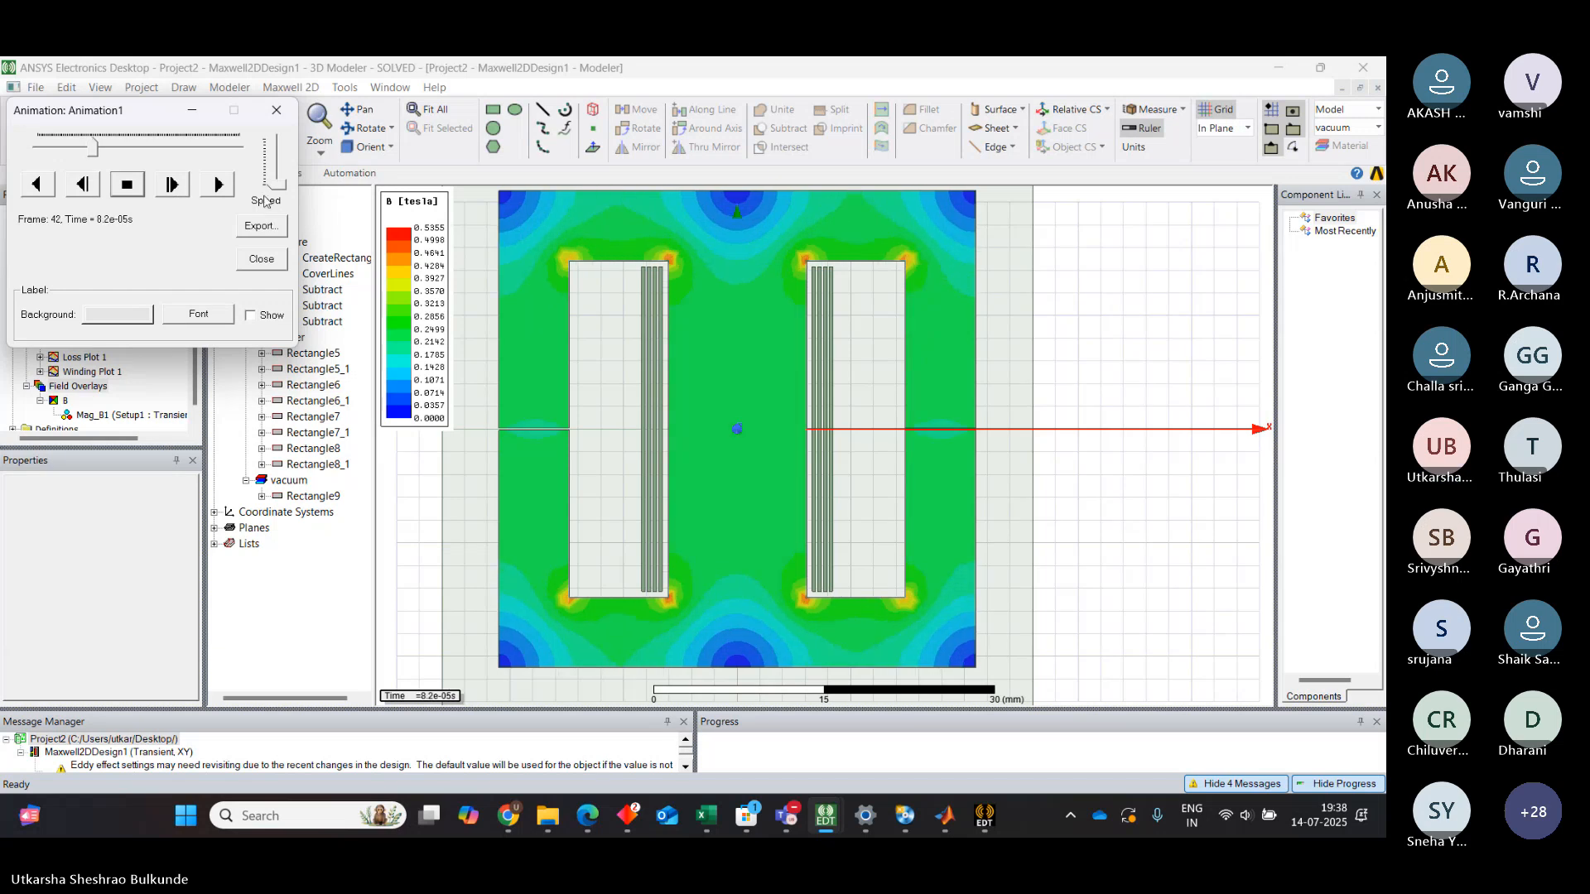
left_click(193, 111)
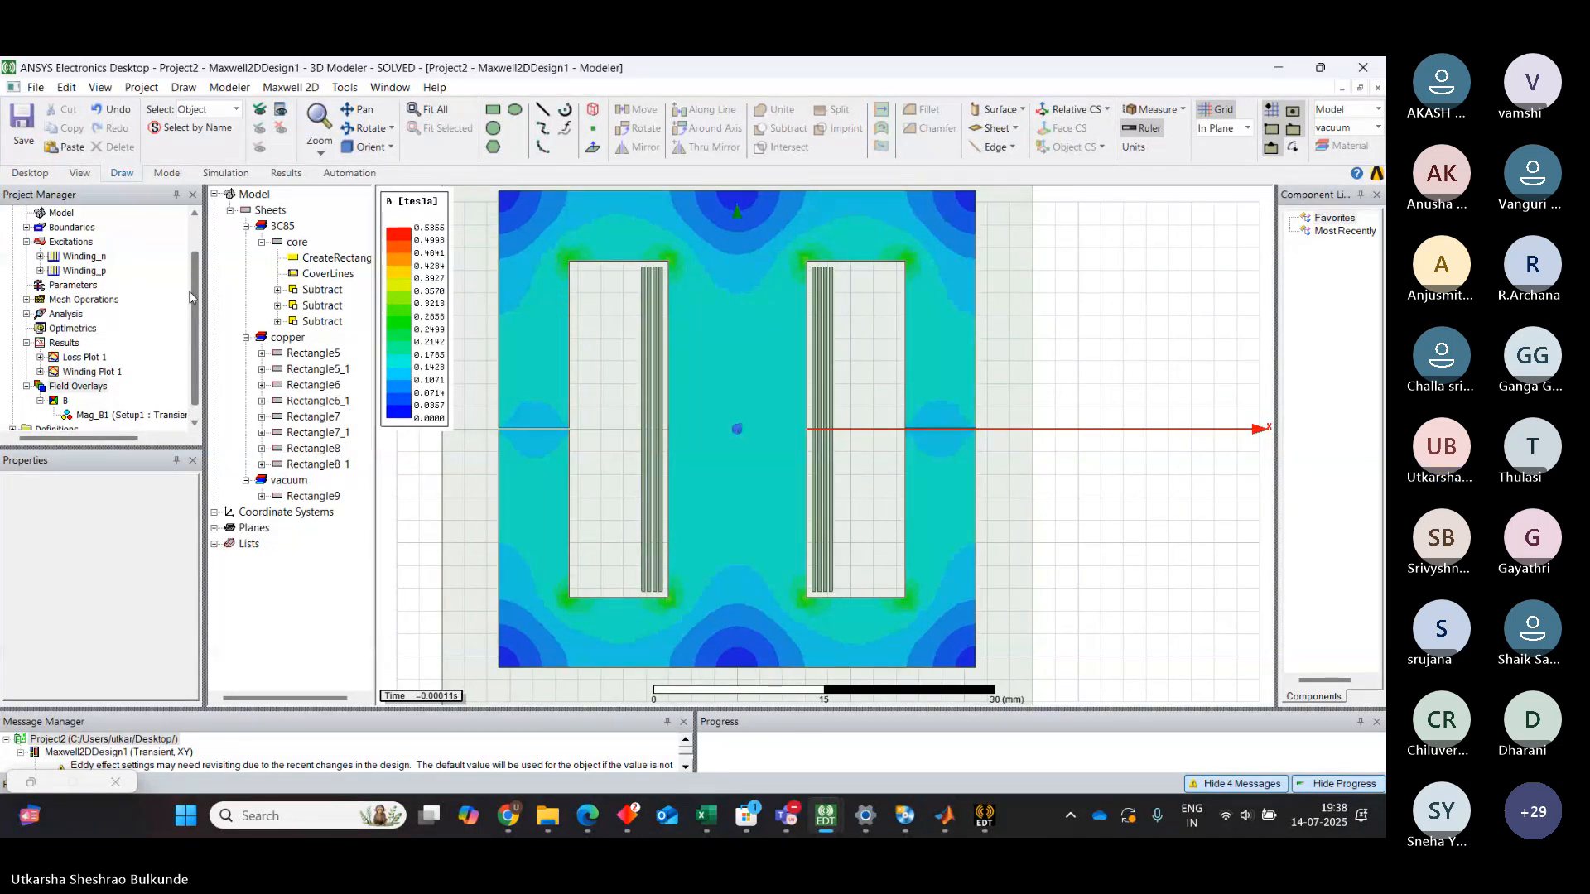
left_click(82, 387)
right_click(84, 389)
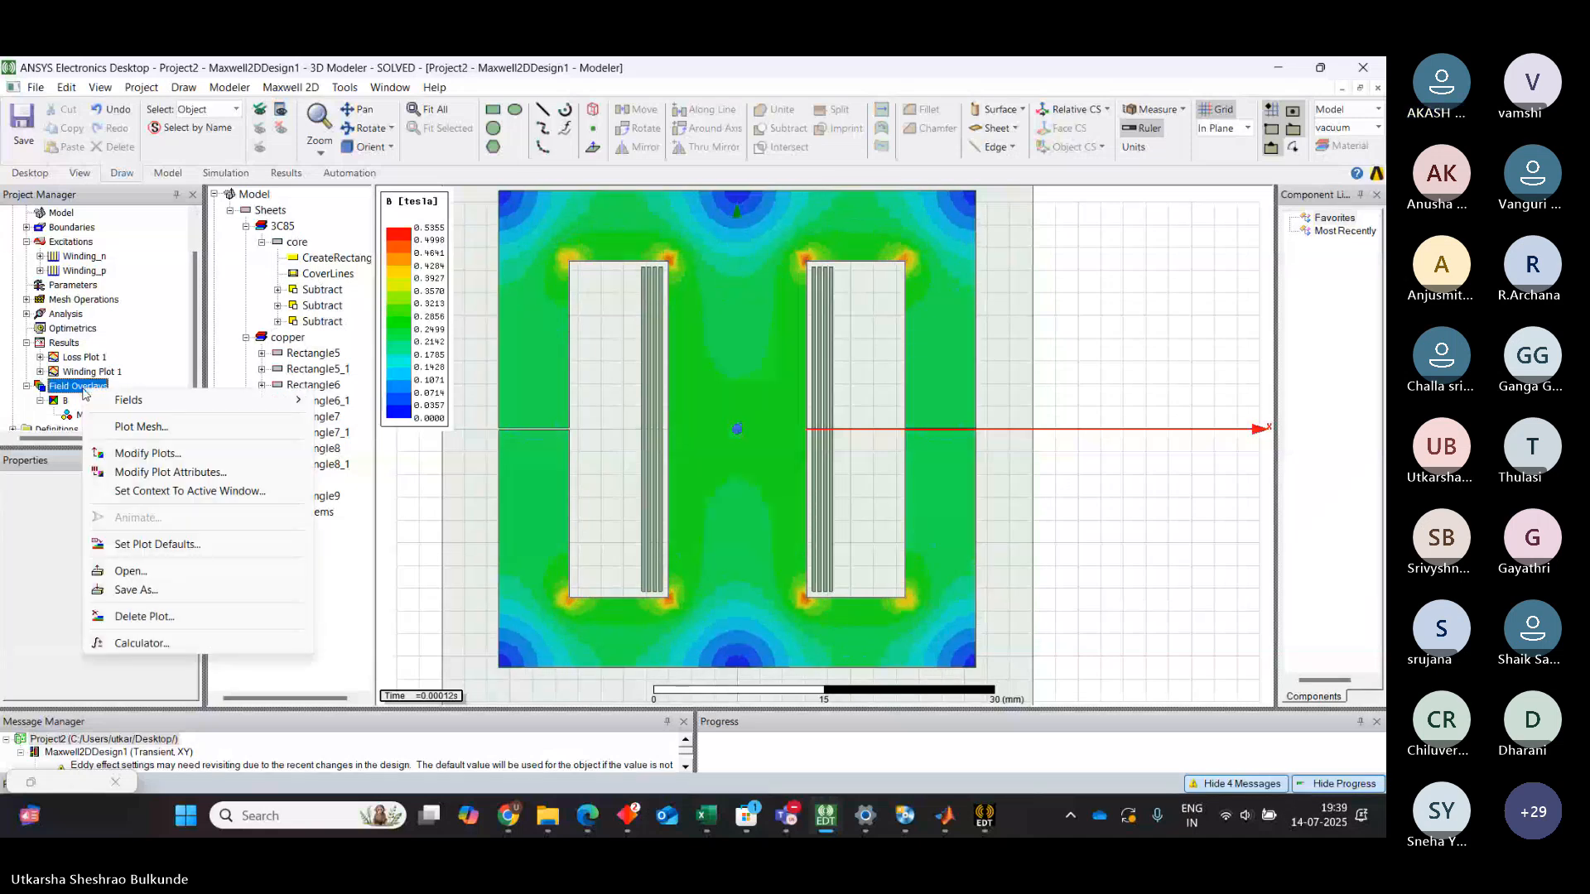
left_click(123, 411)
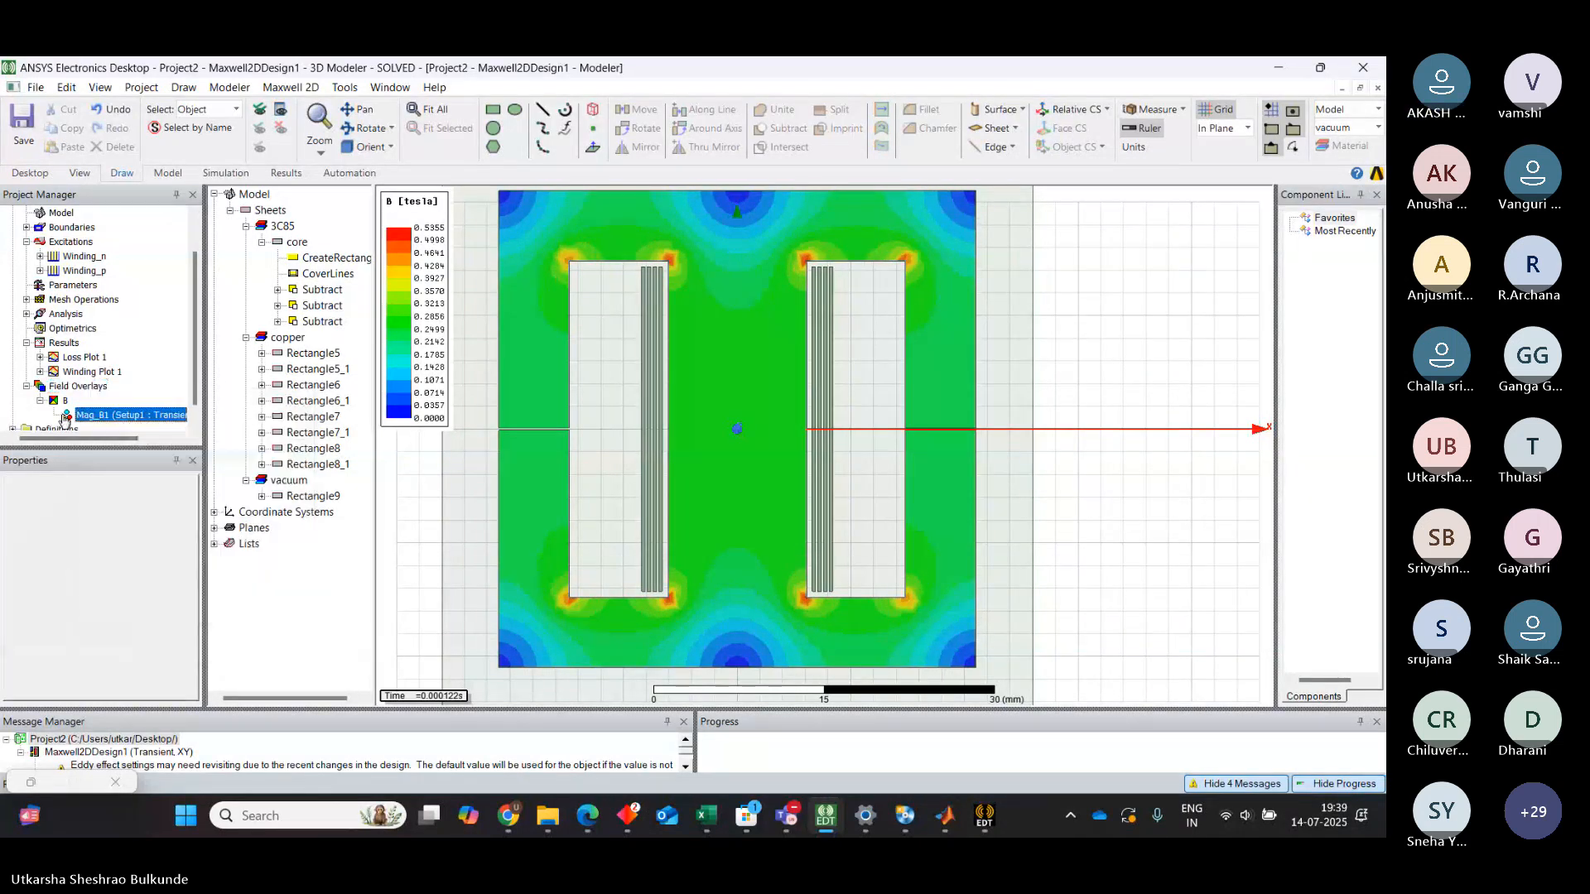
right_click(122, 409)
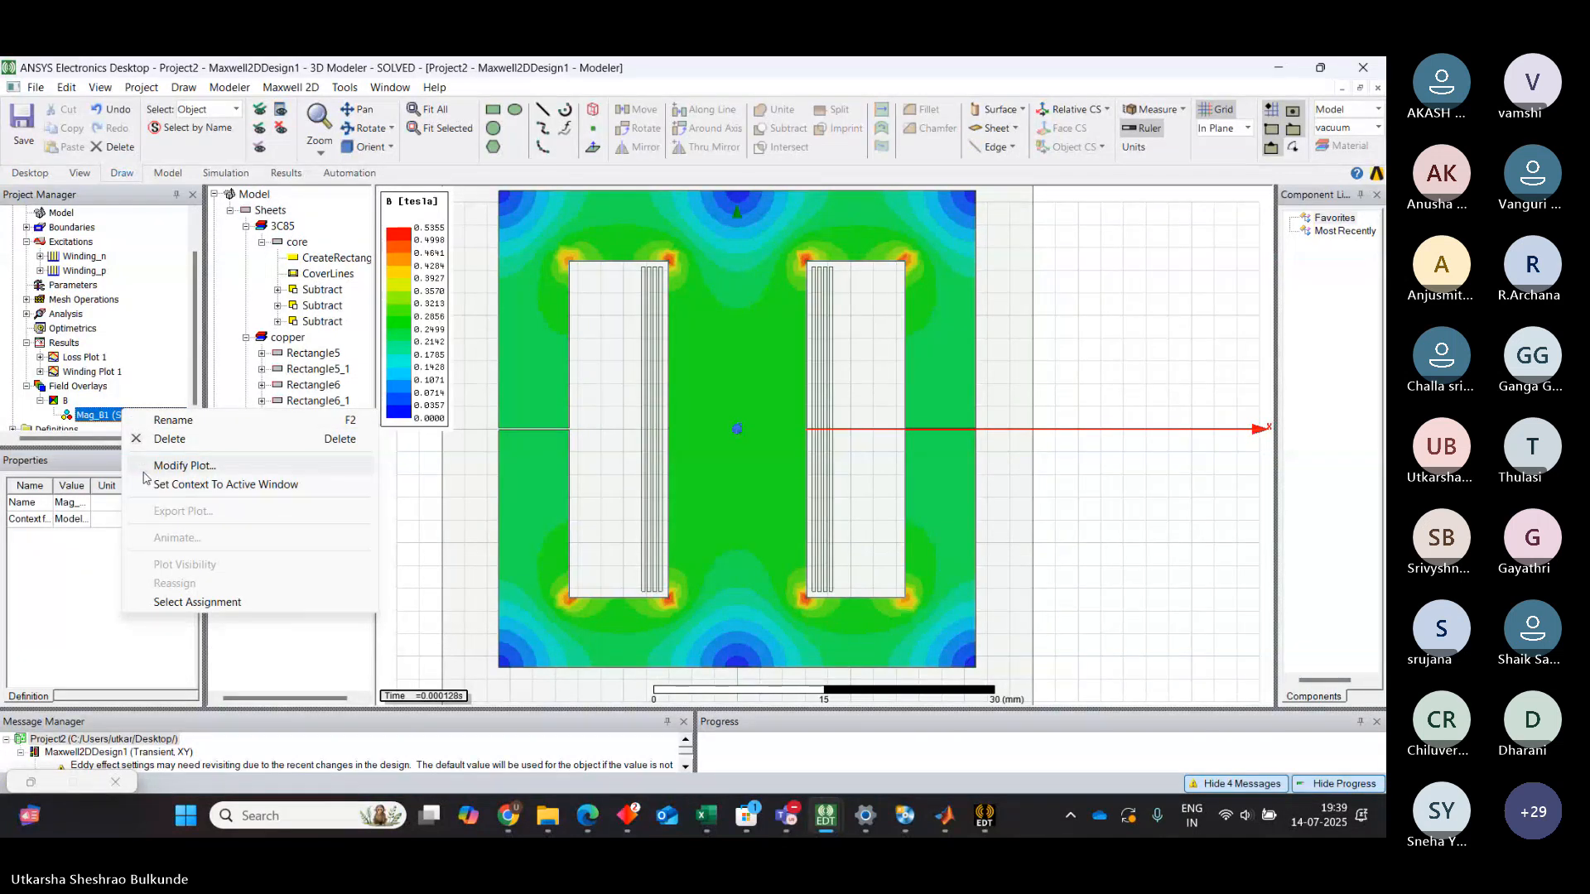
left_click(282, 662)
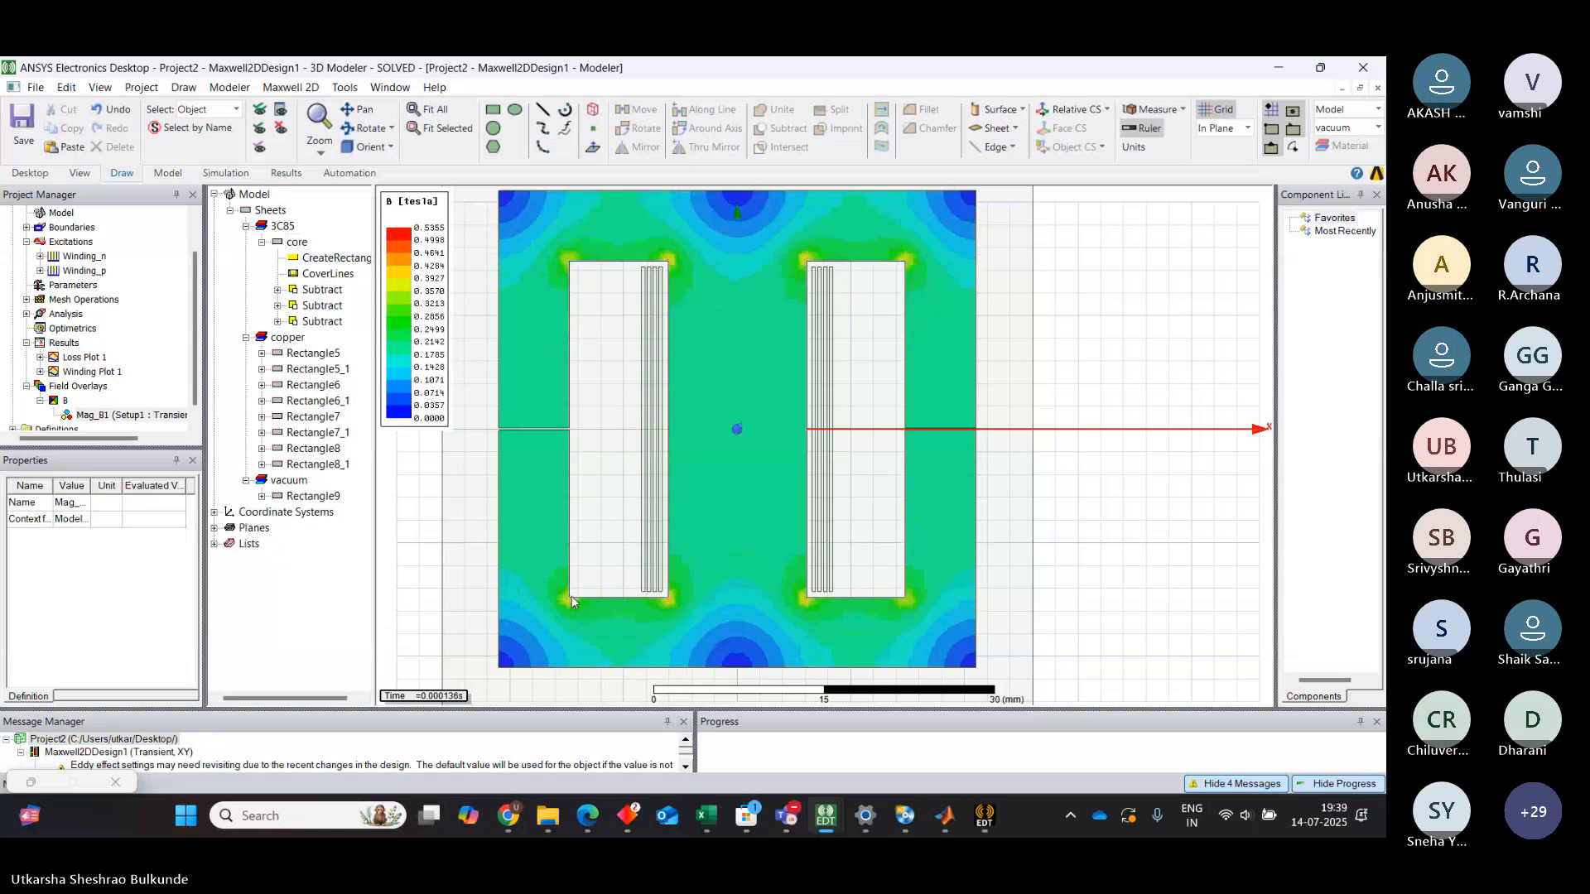
left_click(64, 400)
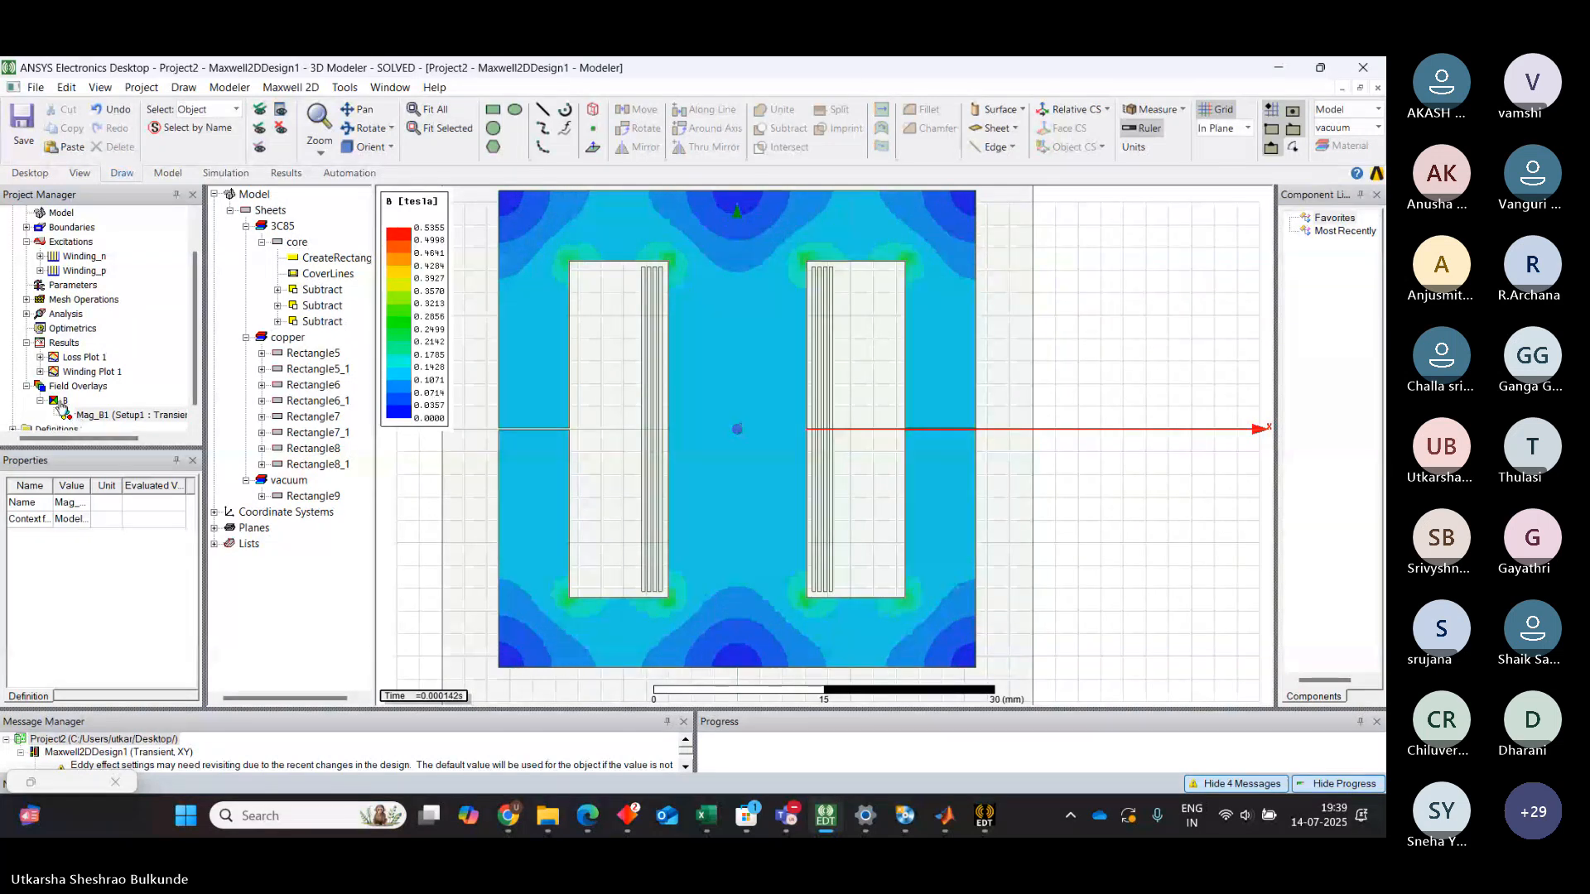
Delete the B field overlay folder together with all its plots
right_click(64, 402)
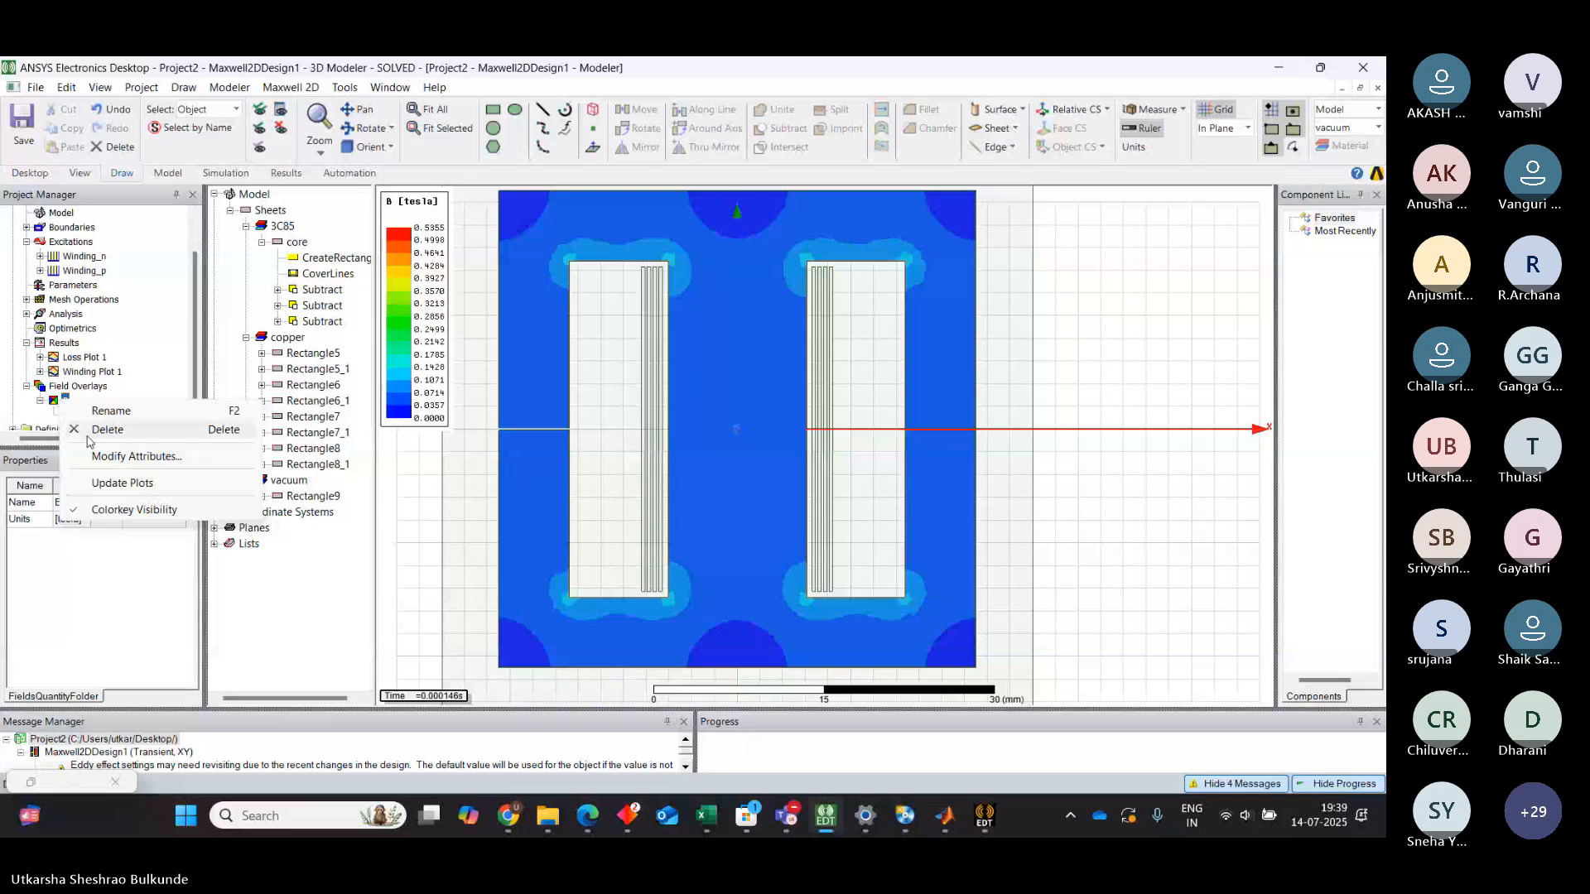
left_click(90, 430)
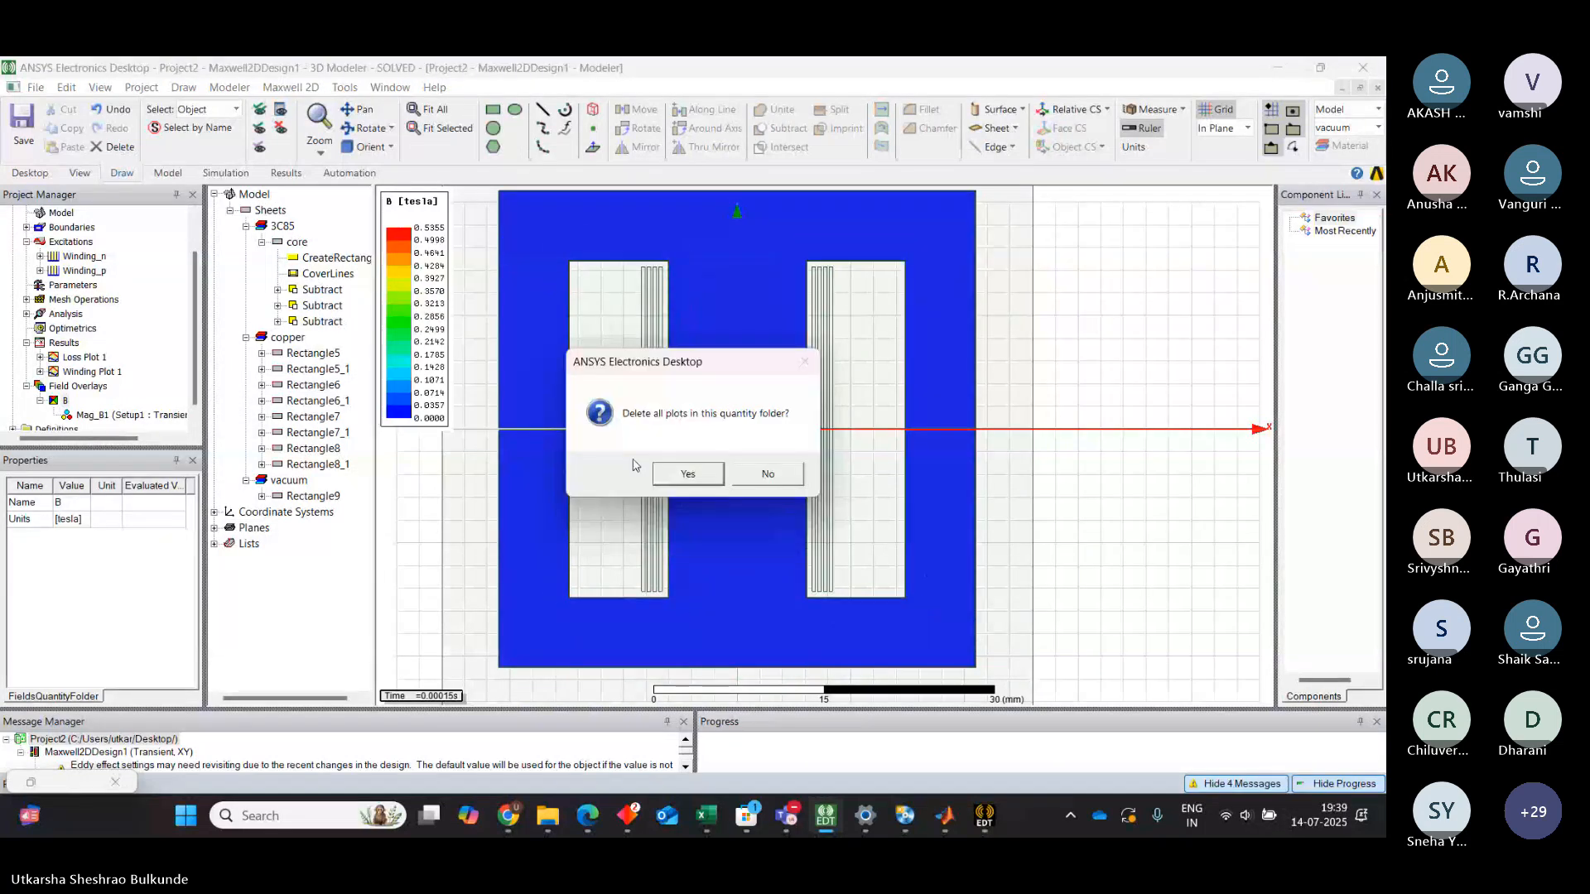
left_click(687, 474)
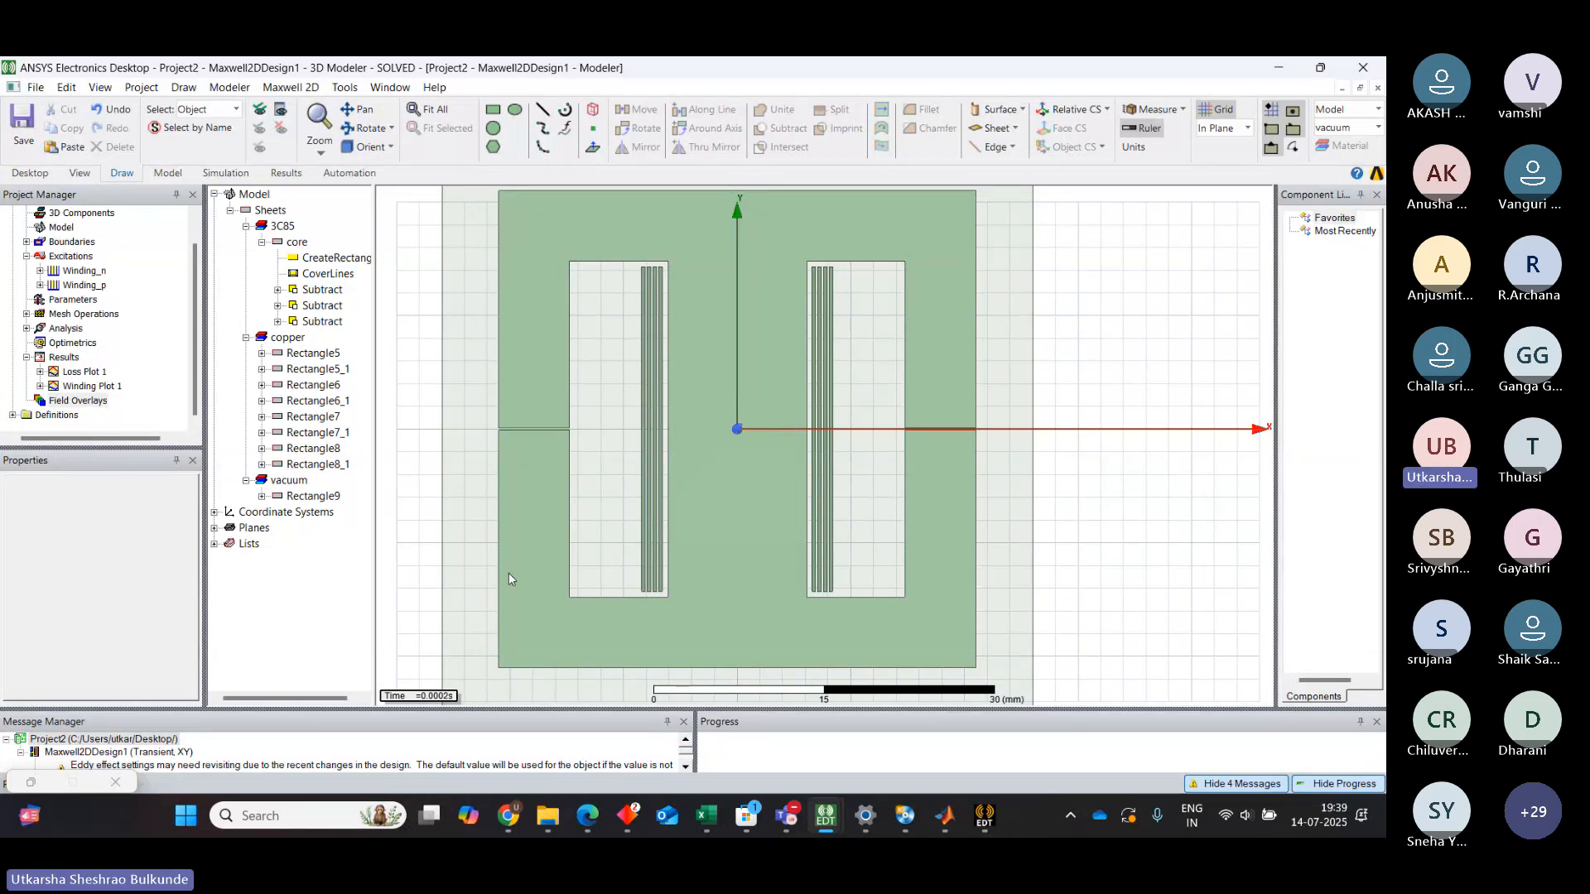
left_click_drag(553, 709, 556, 628)
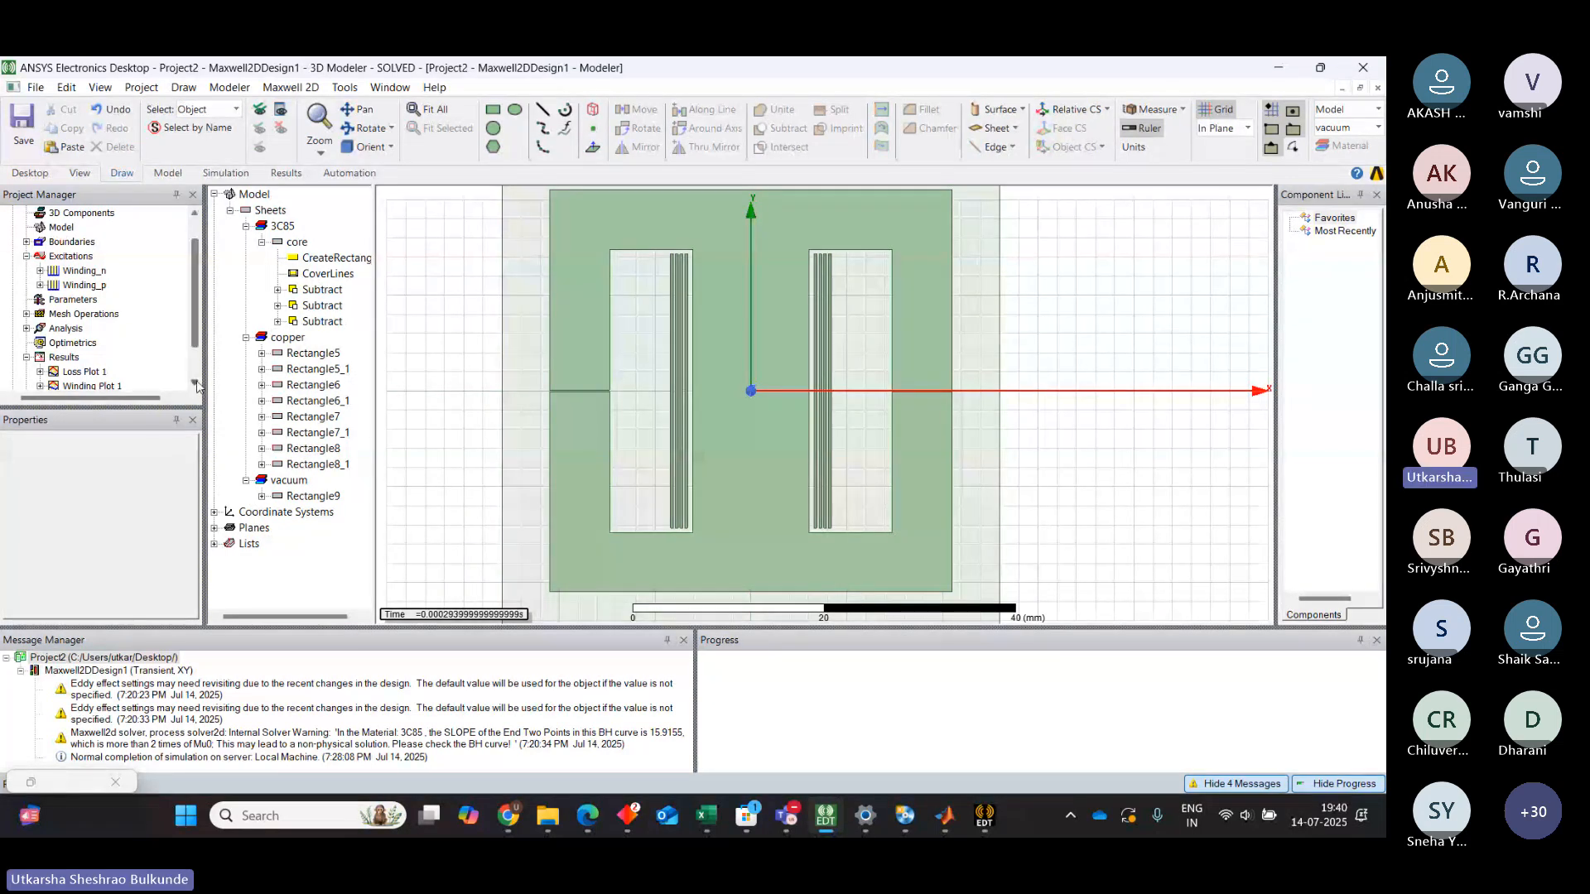
scroll(196, 384, "down", 1)
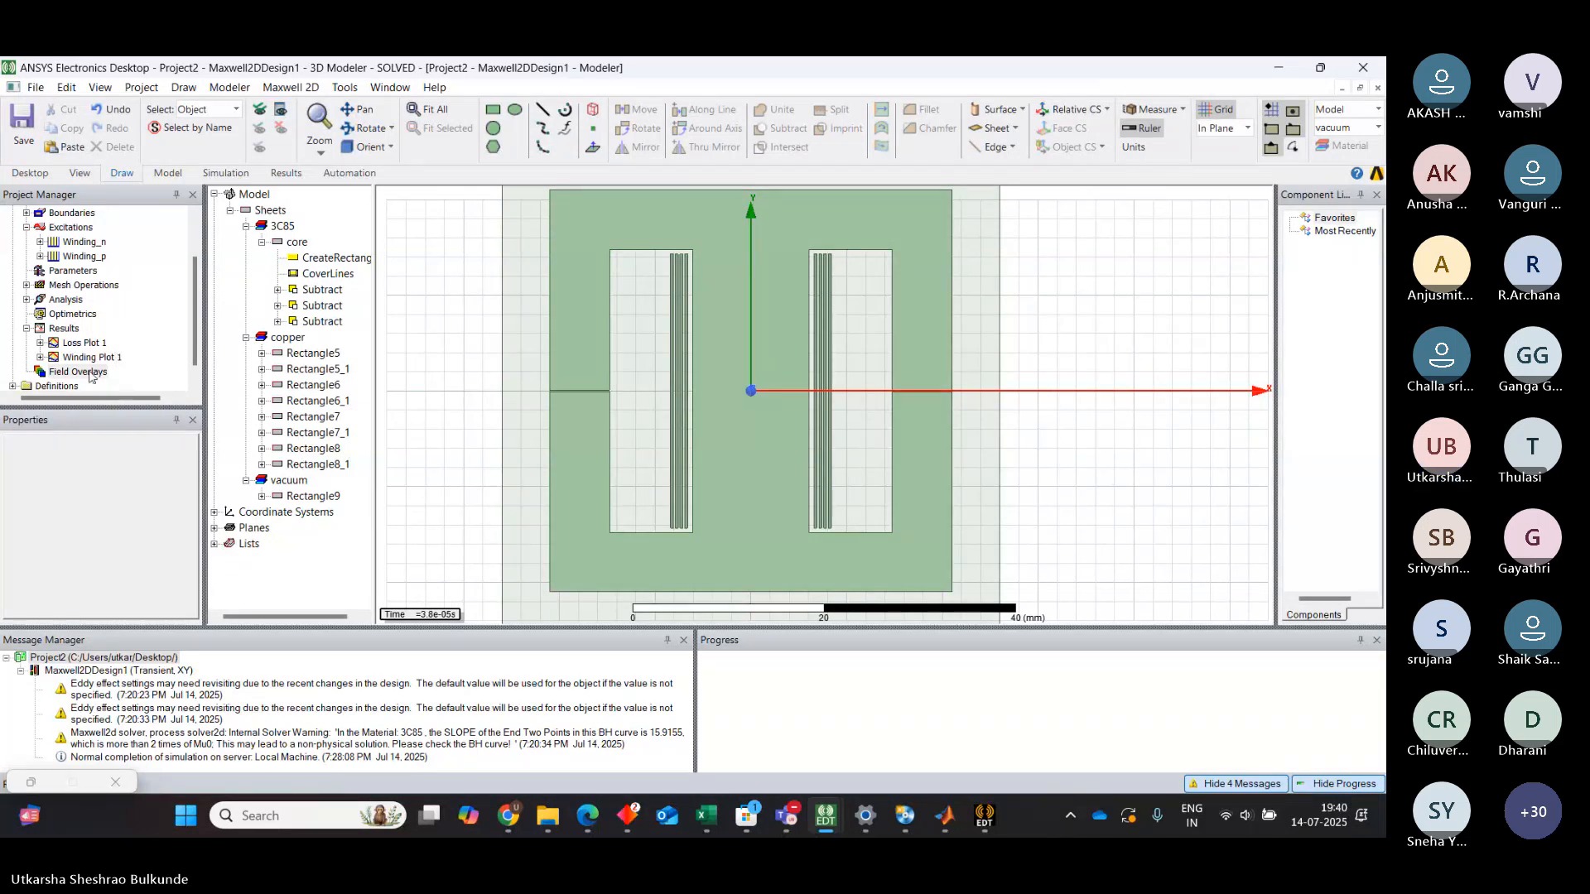
right_click(91, 374)
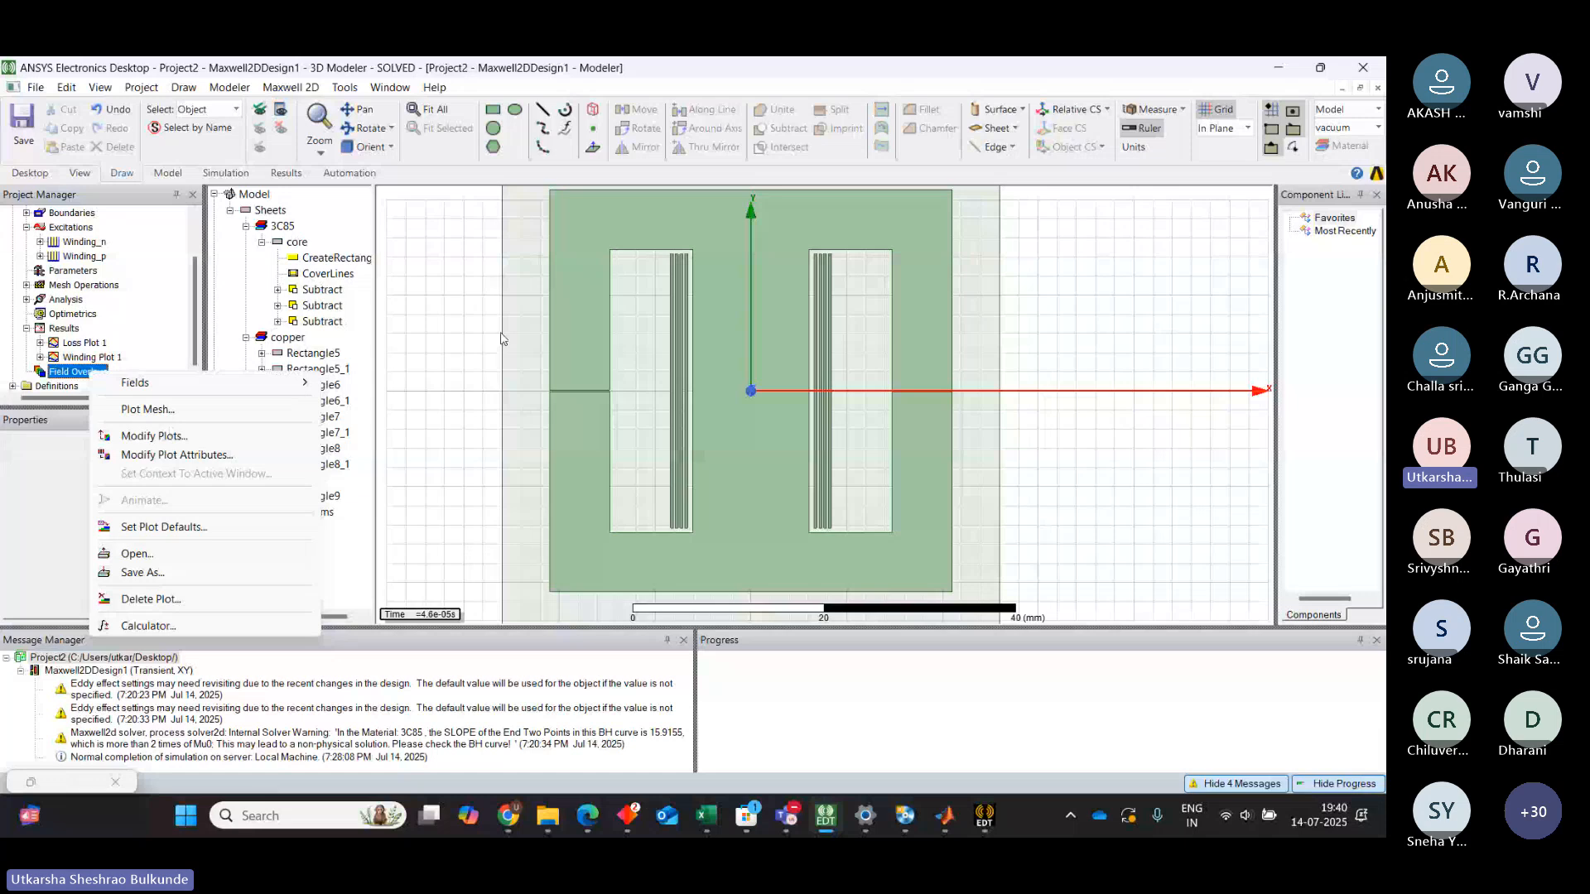
left_click(560, 316)
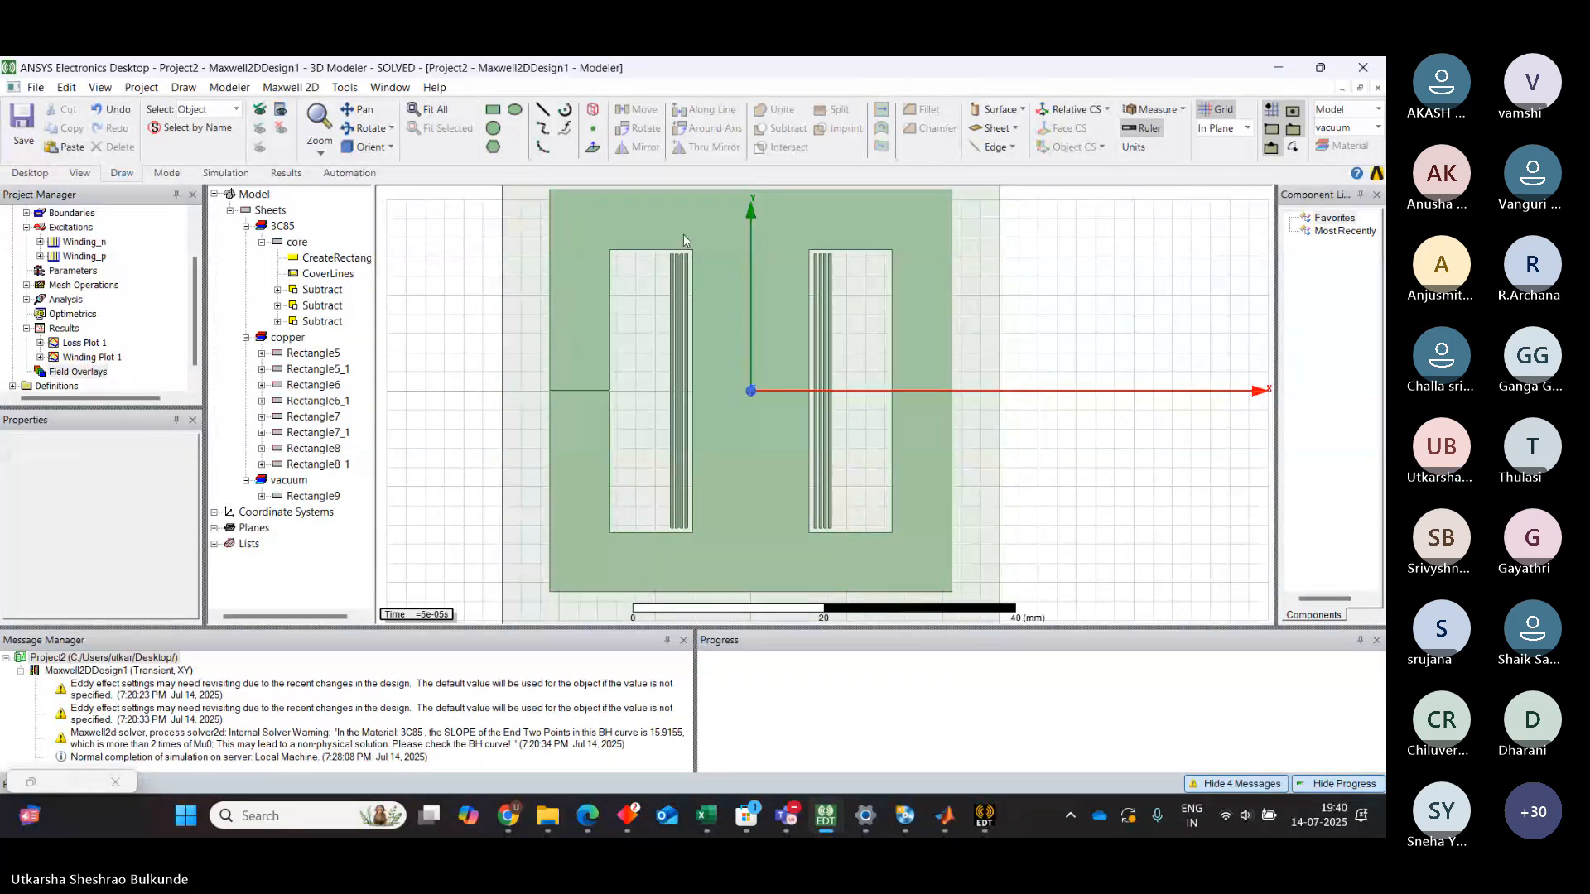
right_click(707, 220)
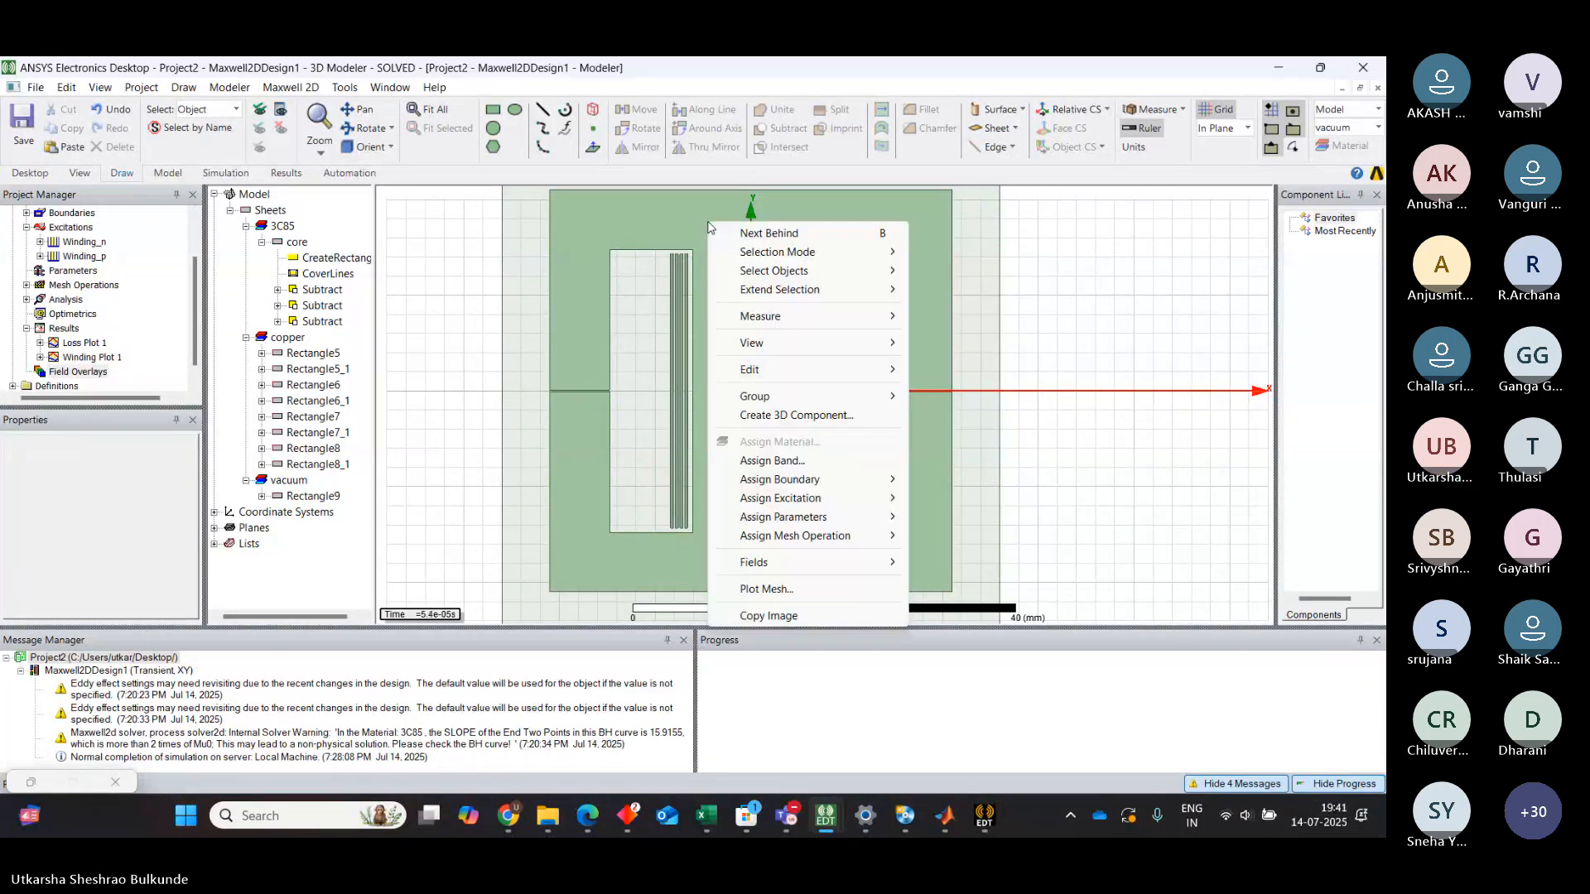
left_click(674, 555)
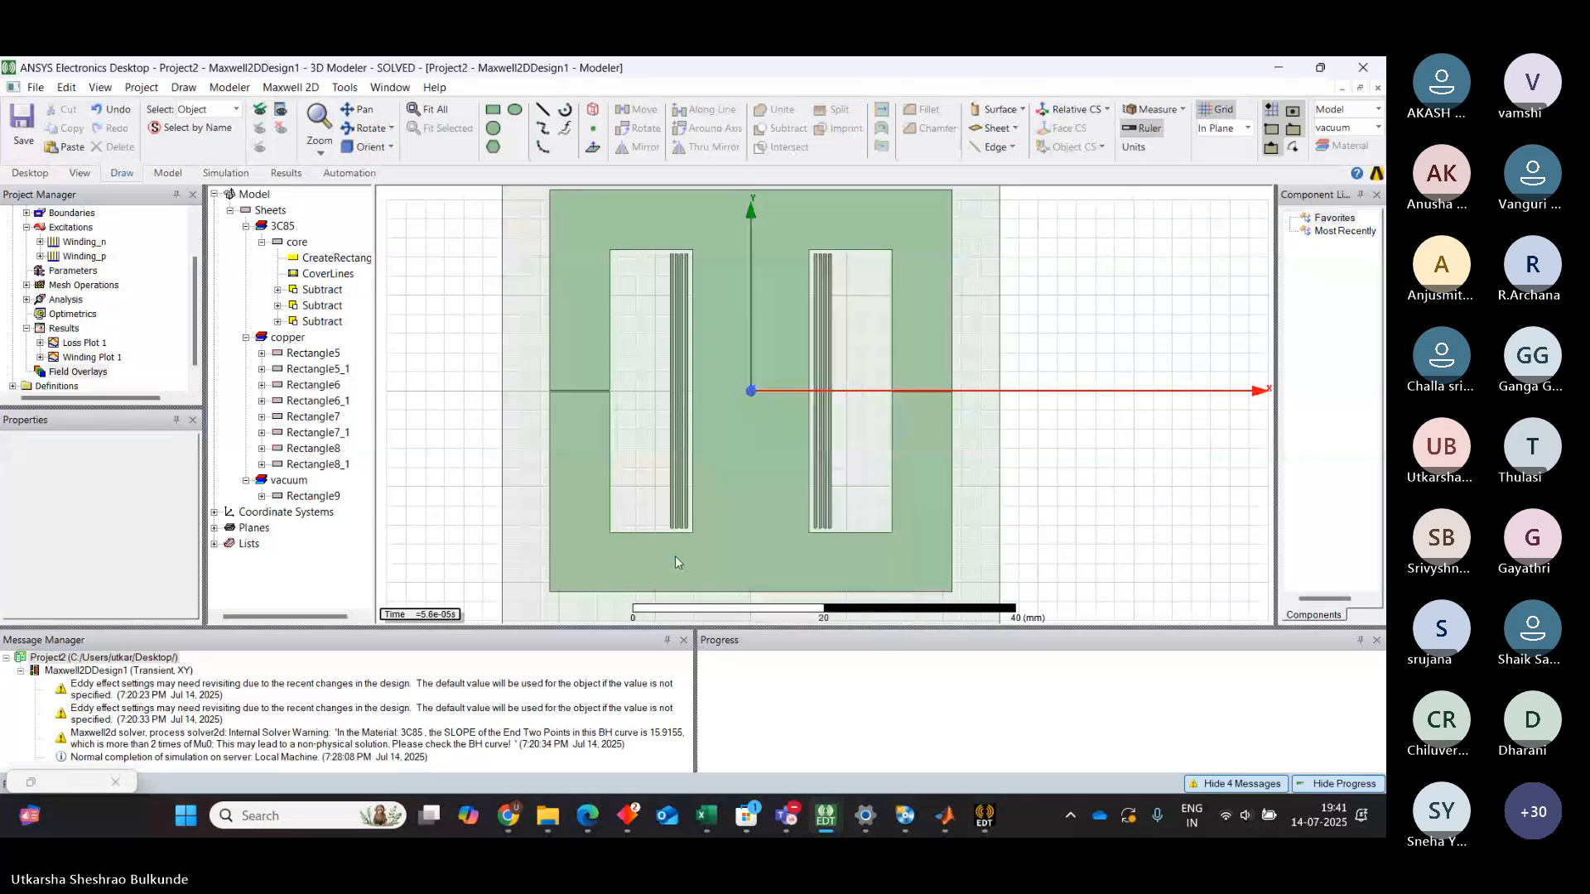
Create a new Mag_B field plot restricted to the core object
left_click(297, 241)
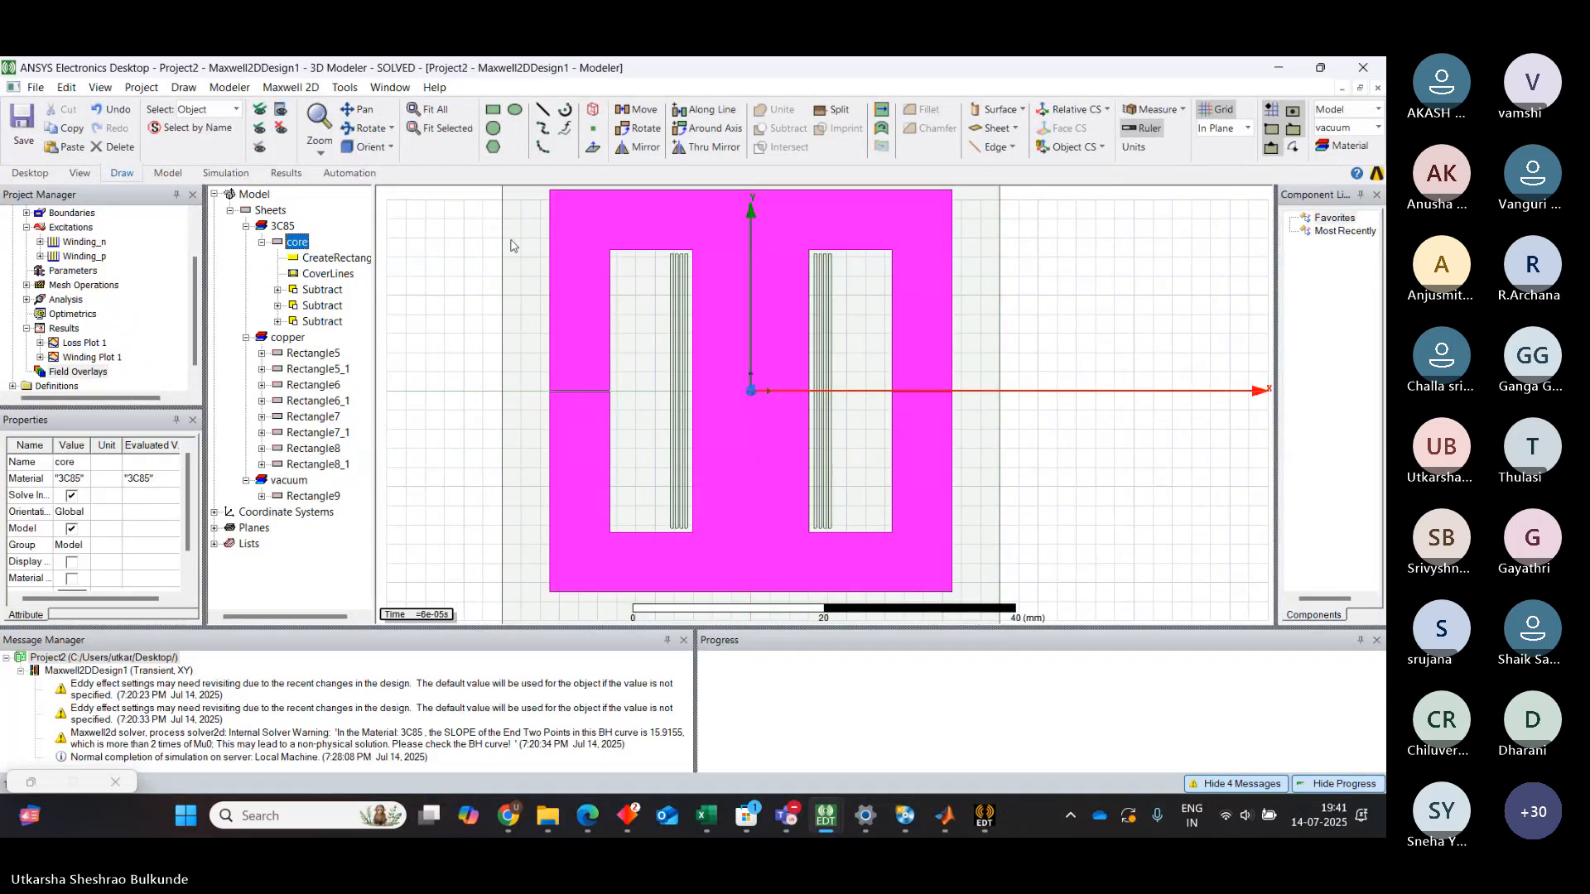
right_click(732, 523)
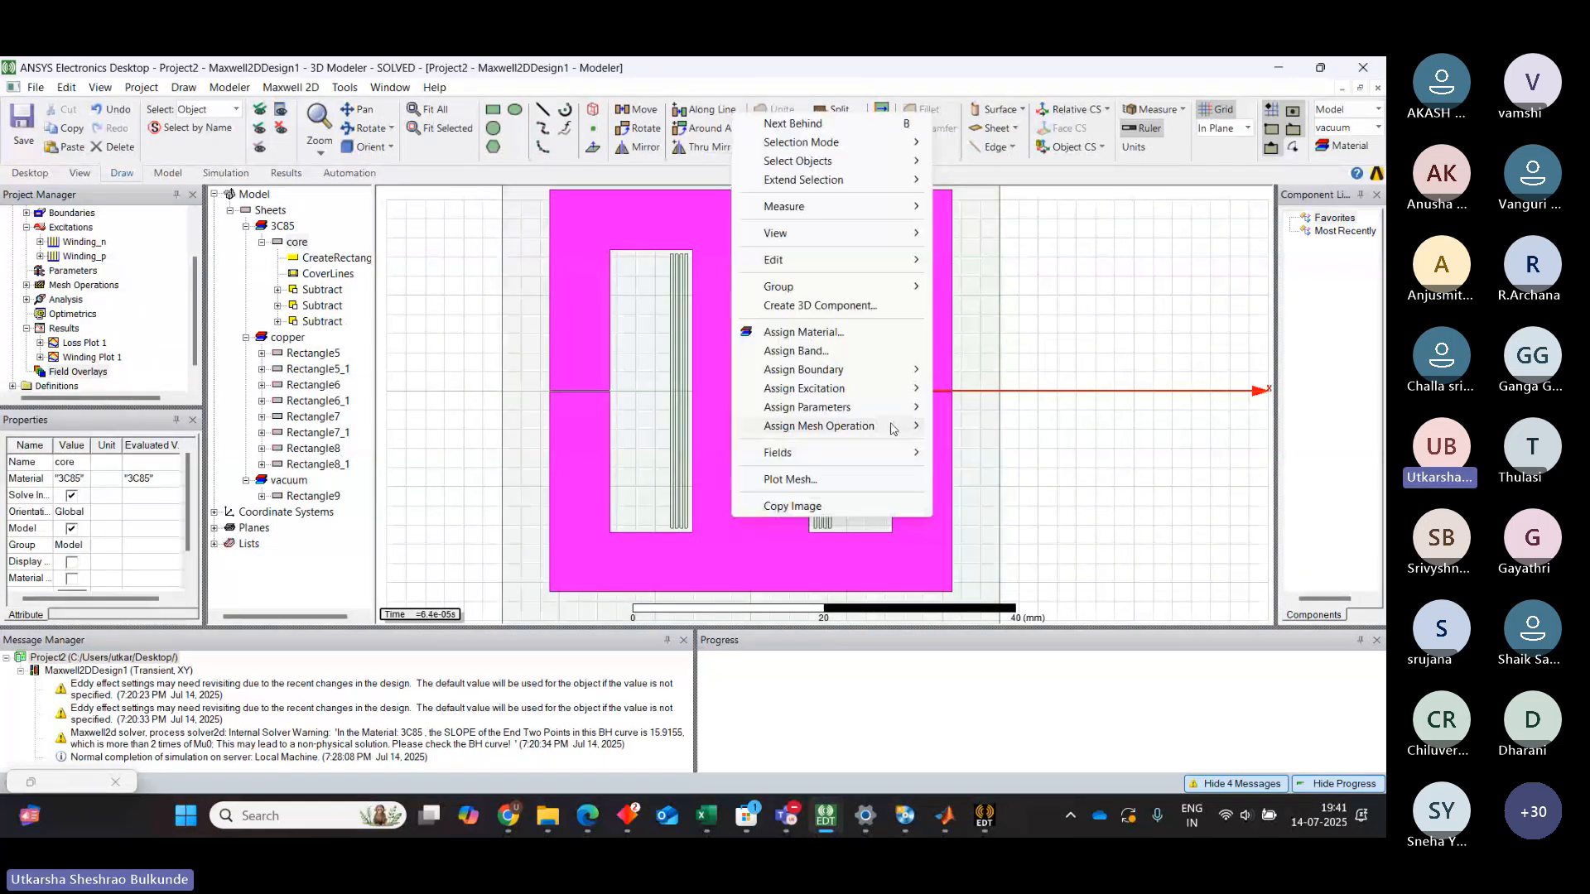
mouse_move(905, 430)
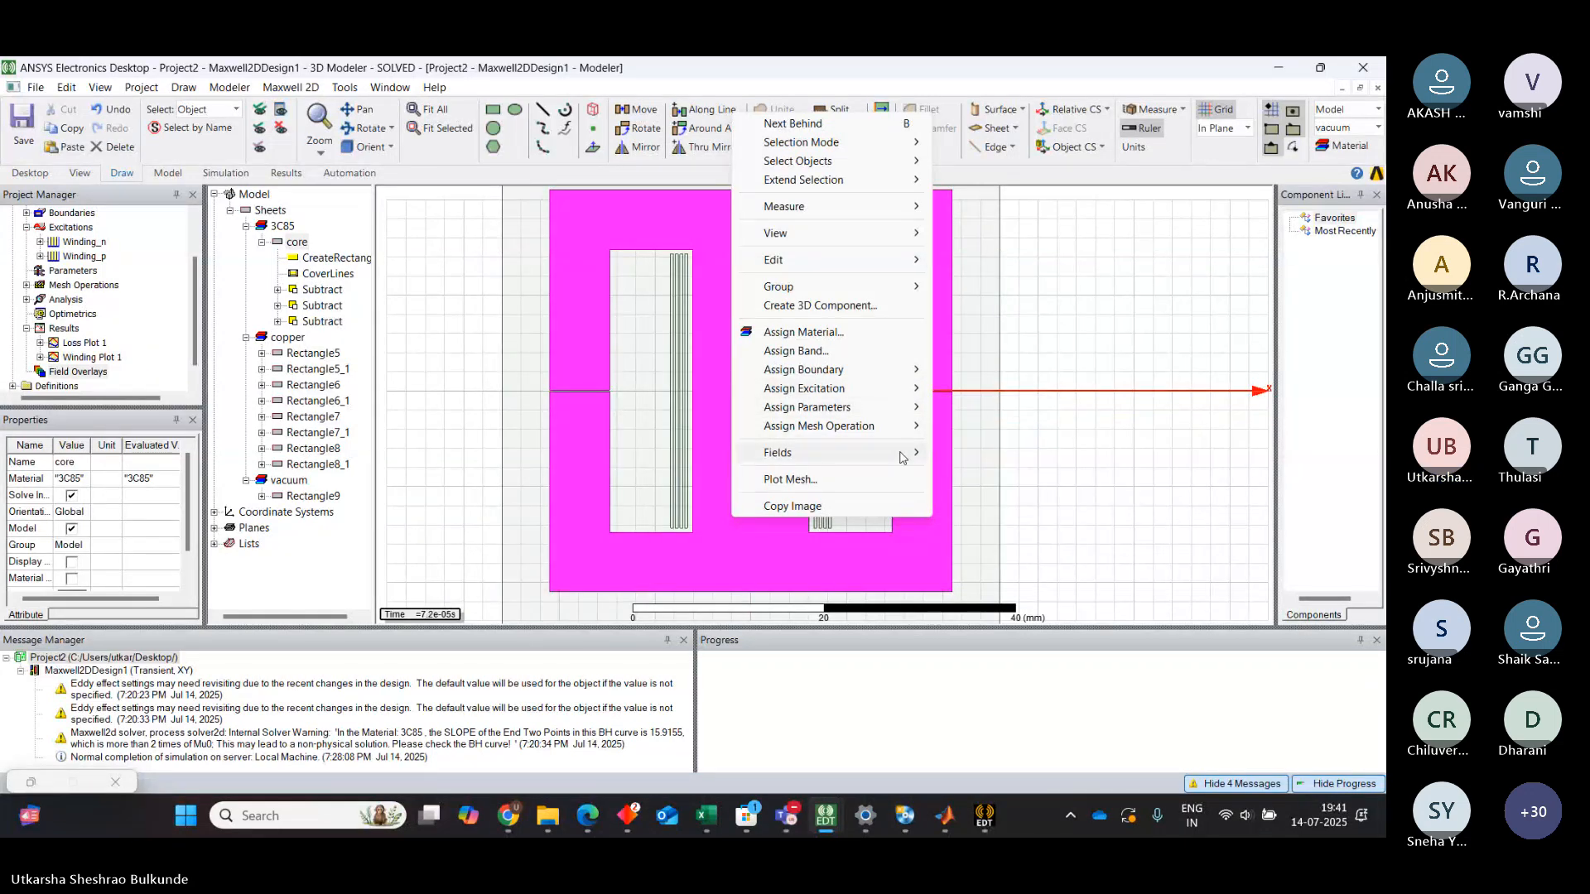
mouse_move(1101, 493)
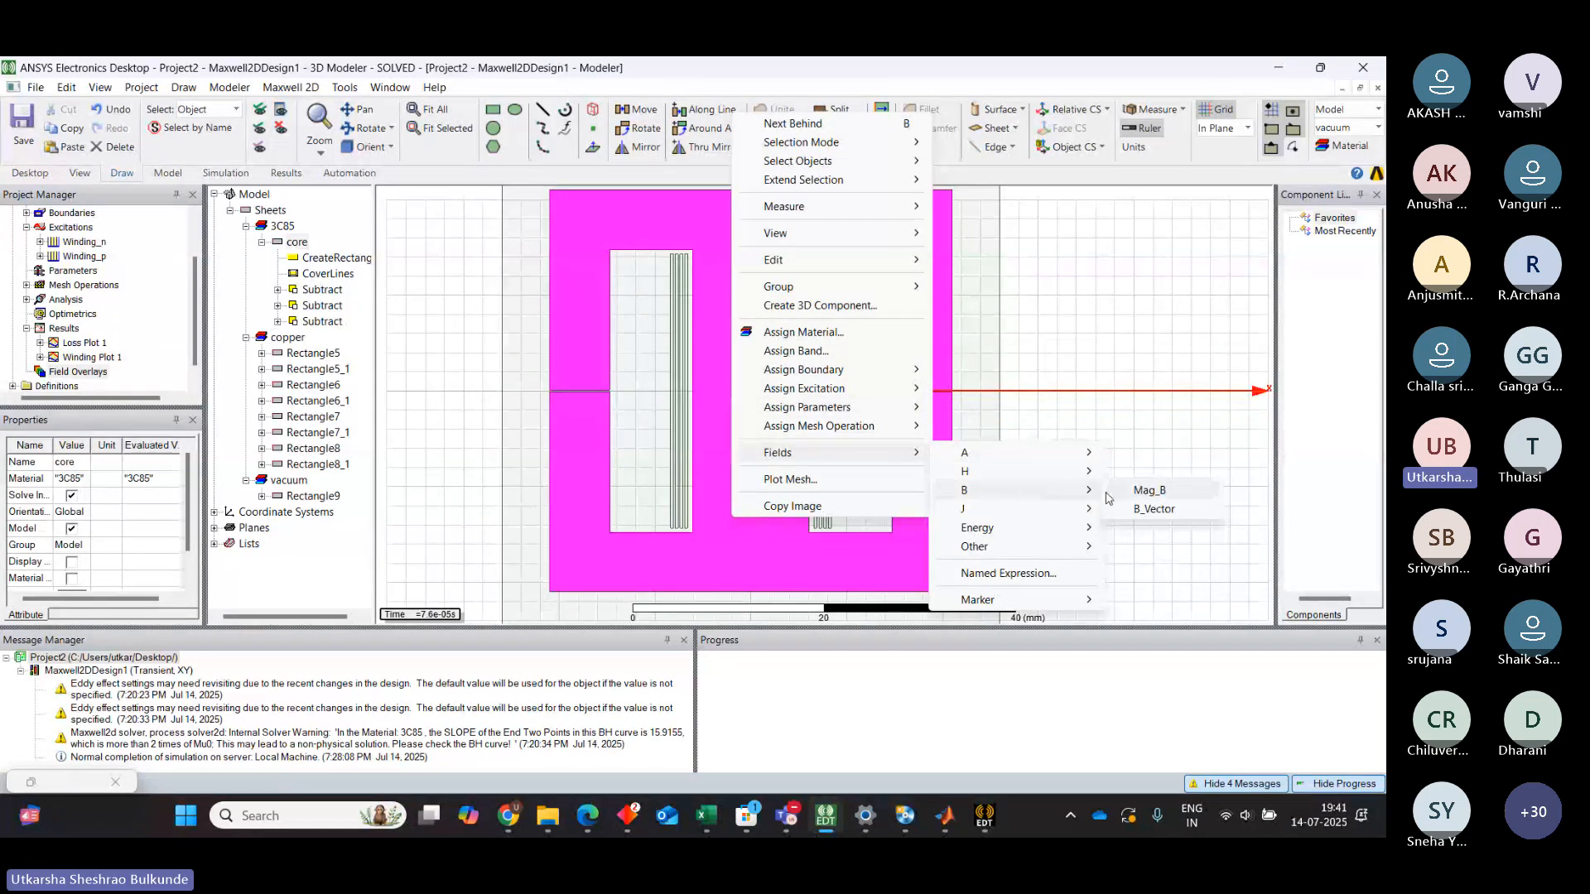
left_click(1149, 490)
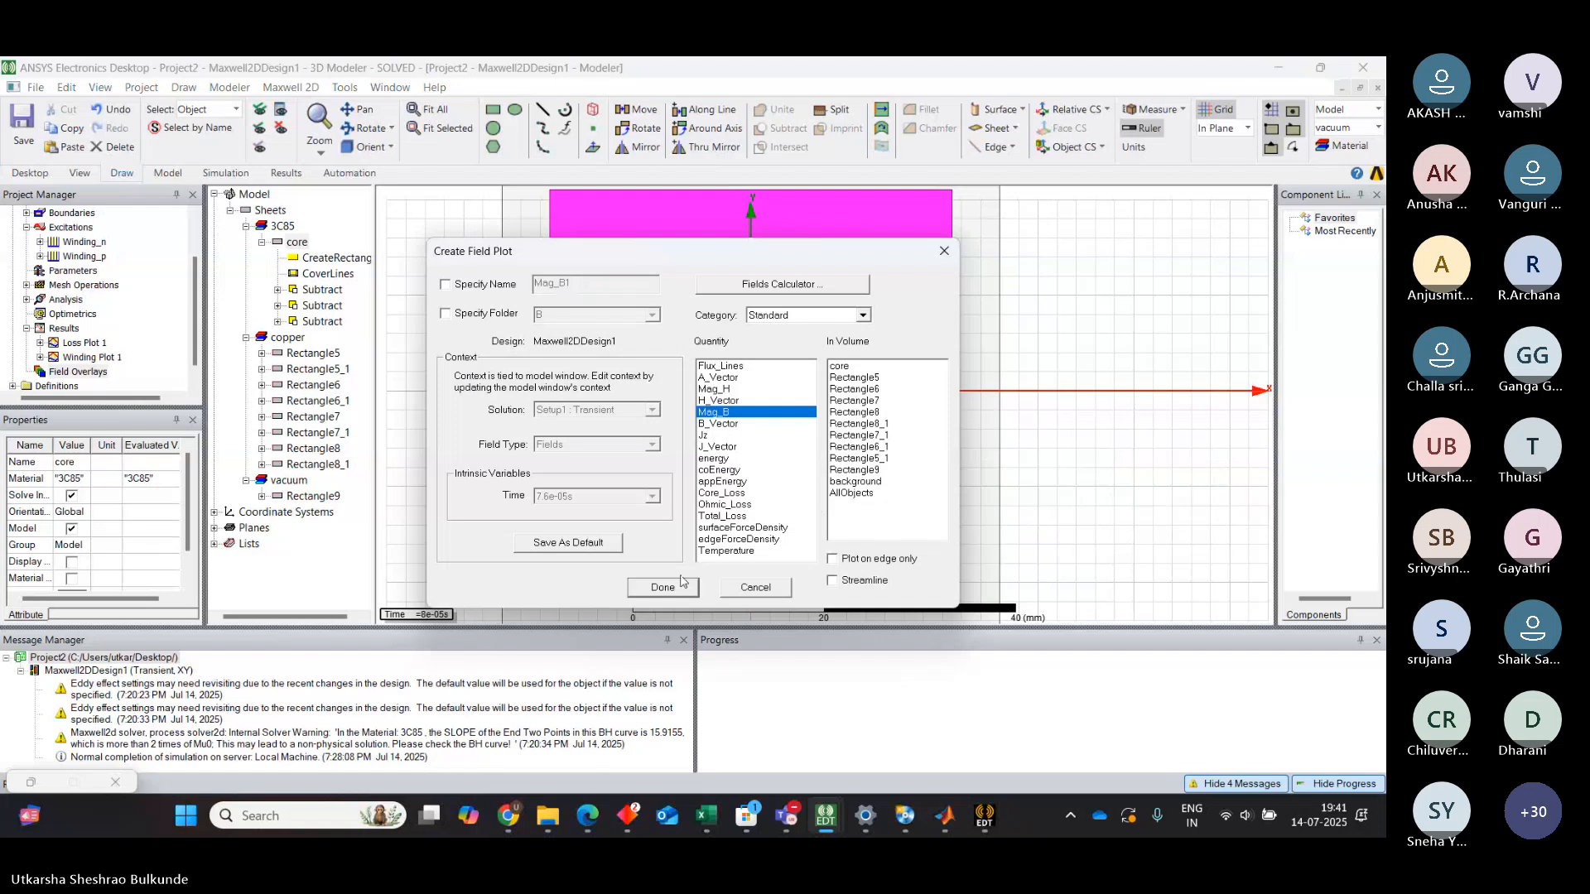
left_click(898, 365)
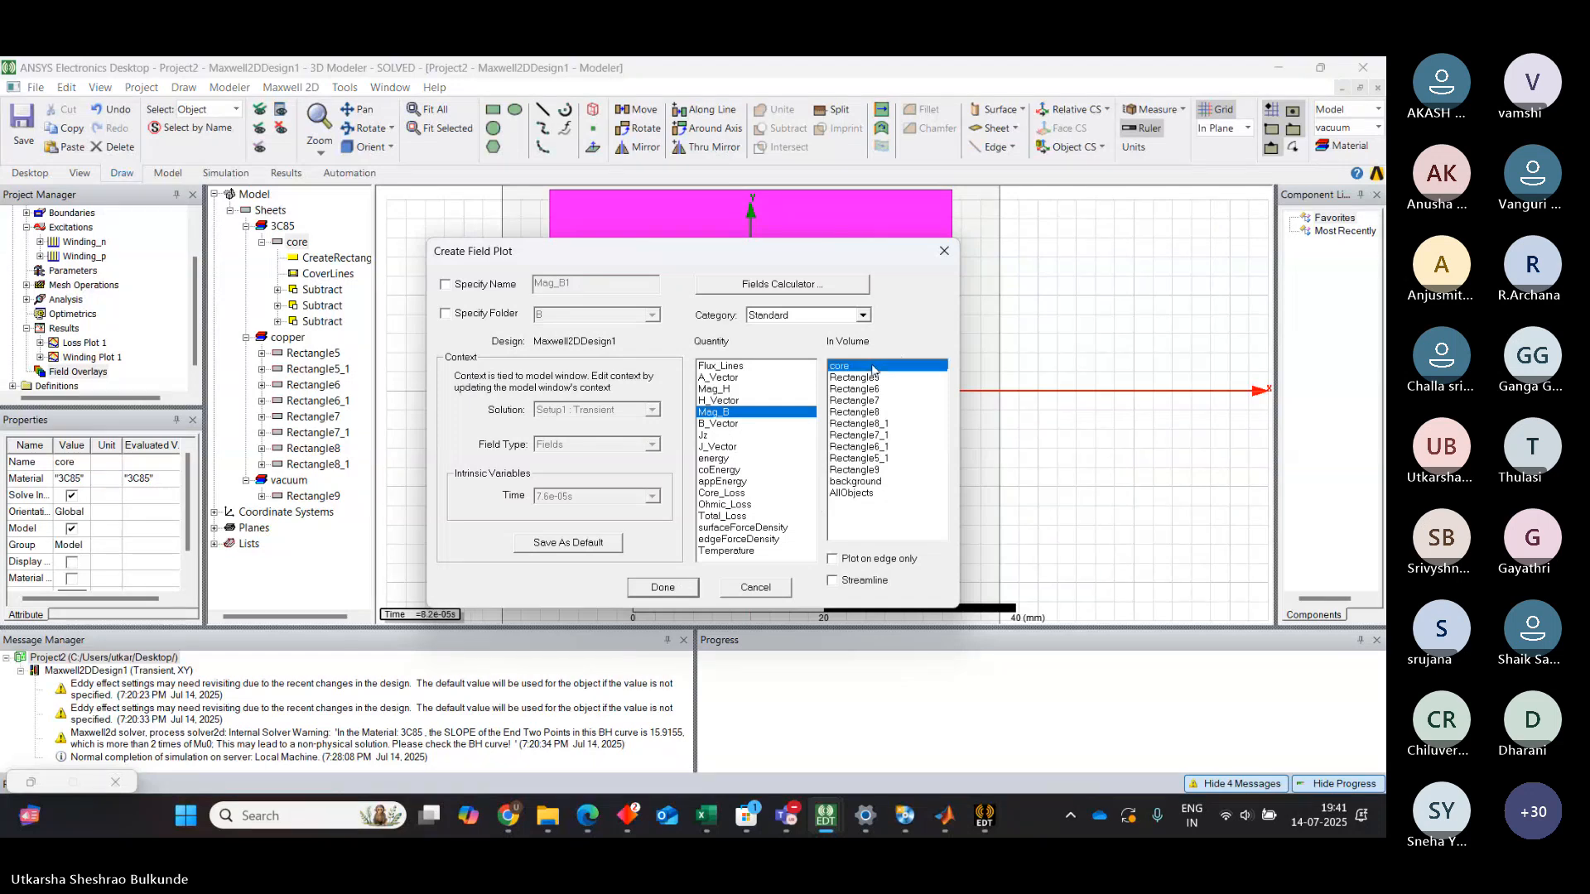
left_click(663, 588)
Change the view context of the plot to a later Time step from the list and apply it
double_click(424, 616)
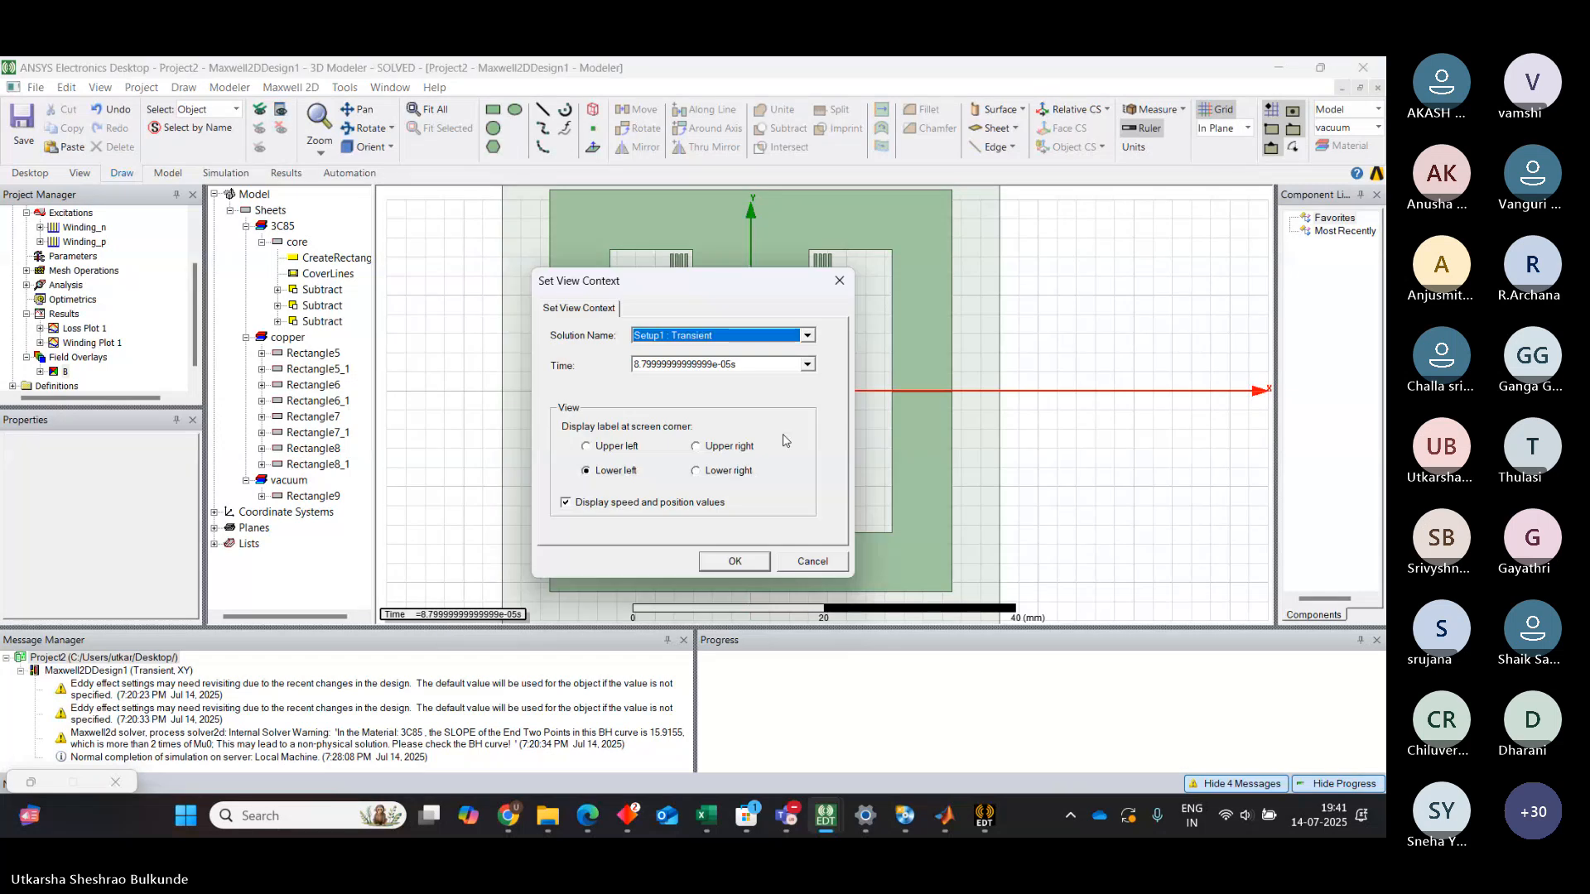
left_click(808, 364)
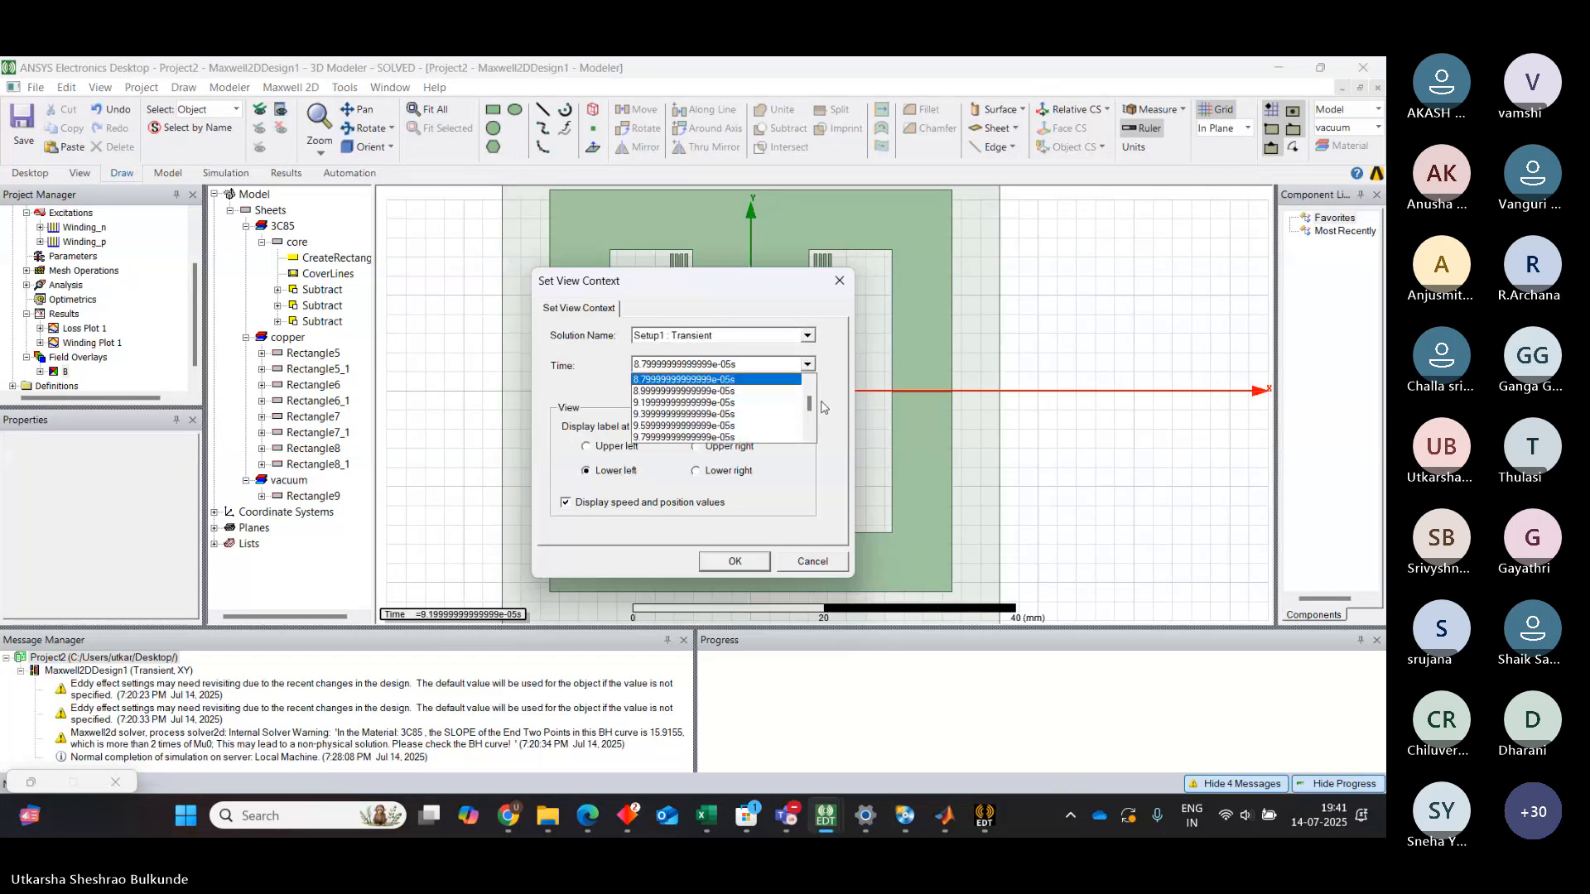
mouse_move(809, 405)
left_mouse_down()
mouse_move(811, 437)
mouse_move(810, 411)
left_mouse_up()
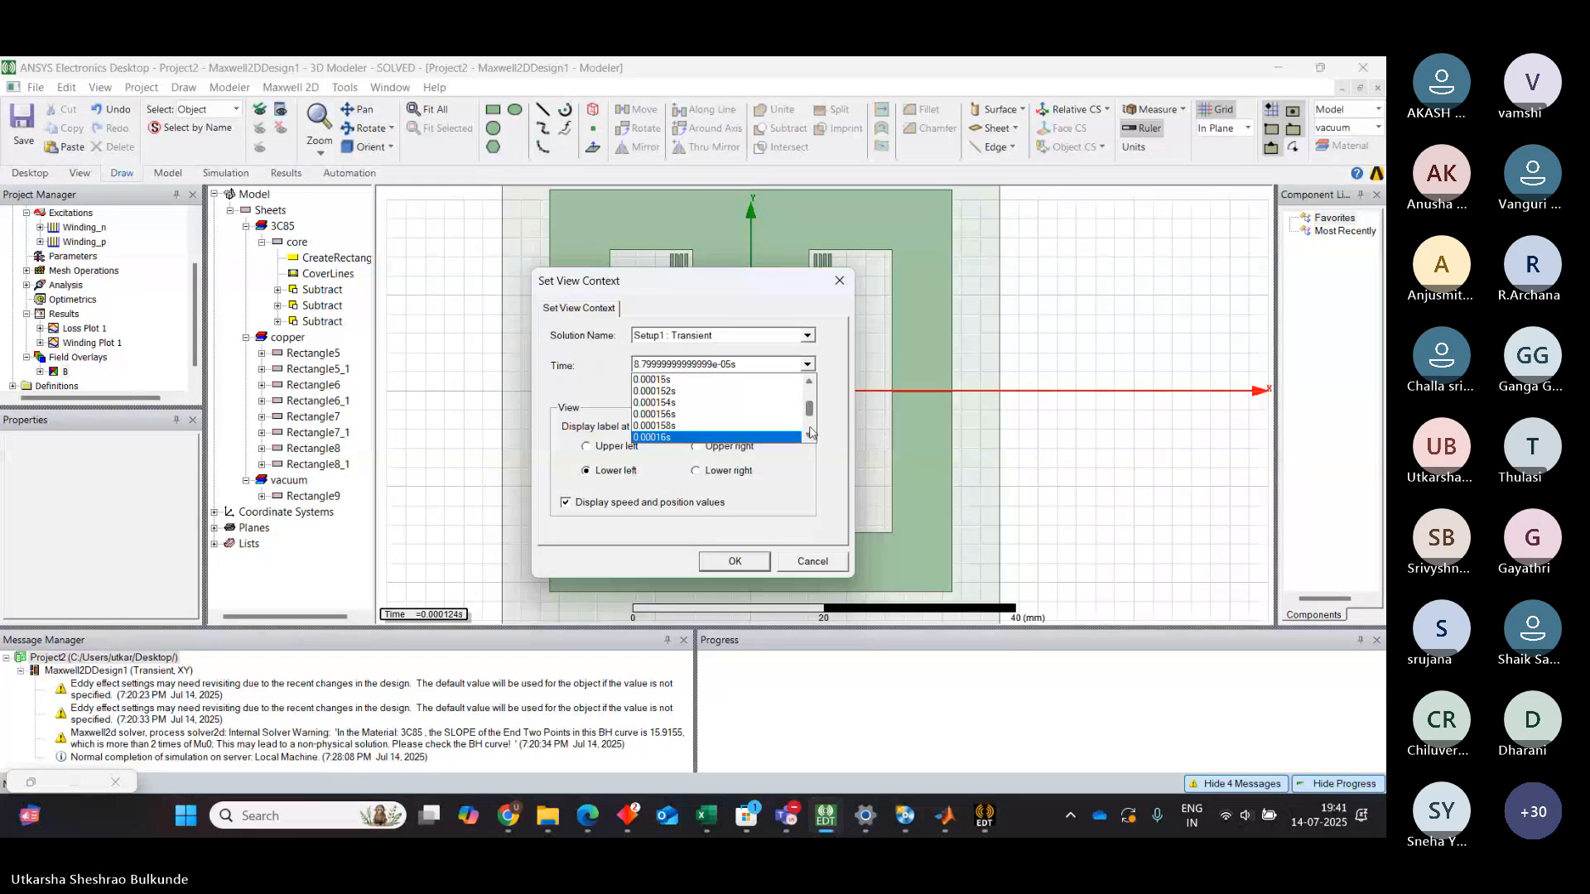
scroll(811, 433, "up", 2)
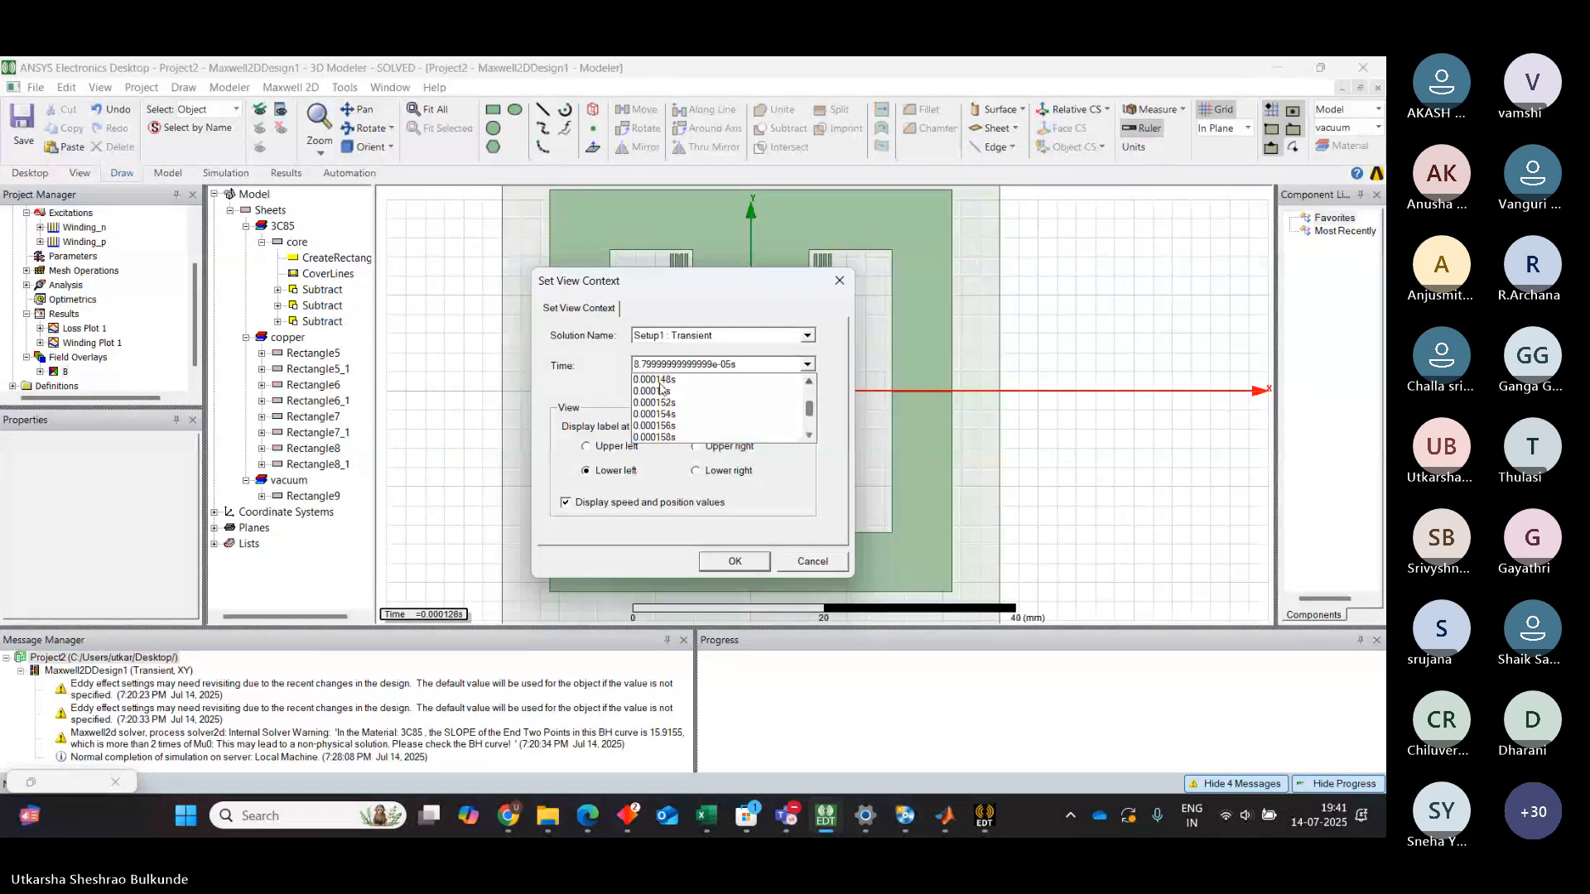
left_click(670, 383)
left_click(744, 563)
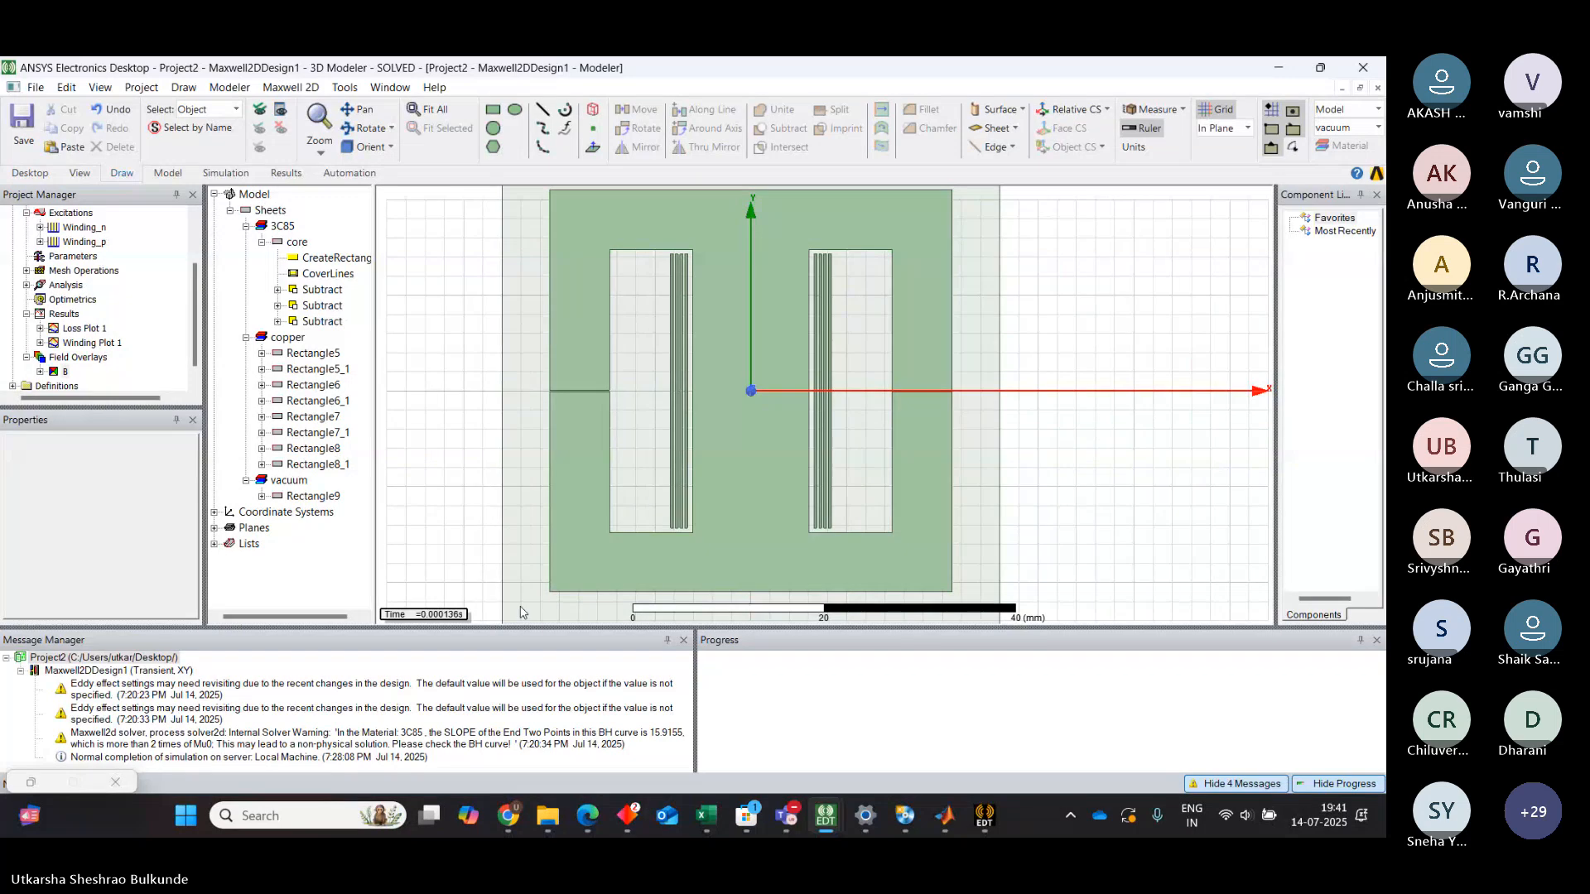
Expand the B overlay folder to reveal the new Mag_B1 plot in the project tree
left_click(40, 372)
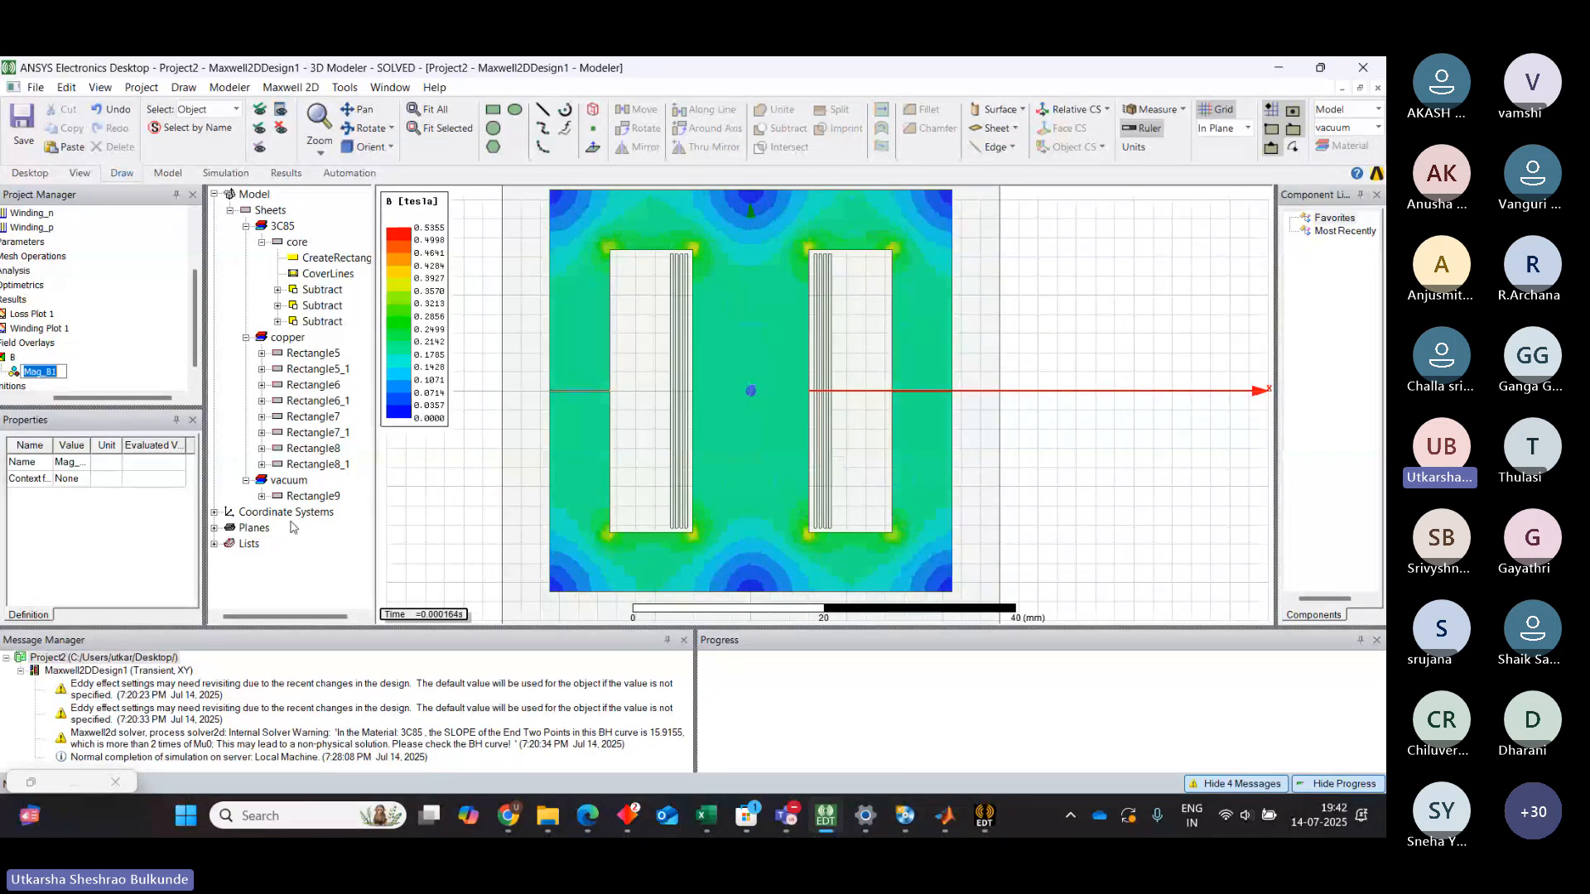
left_click_drag(138, 399, 90, 400)
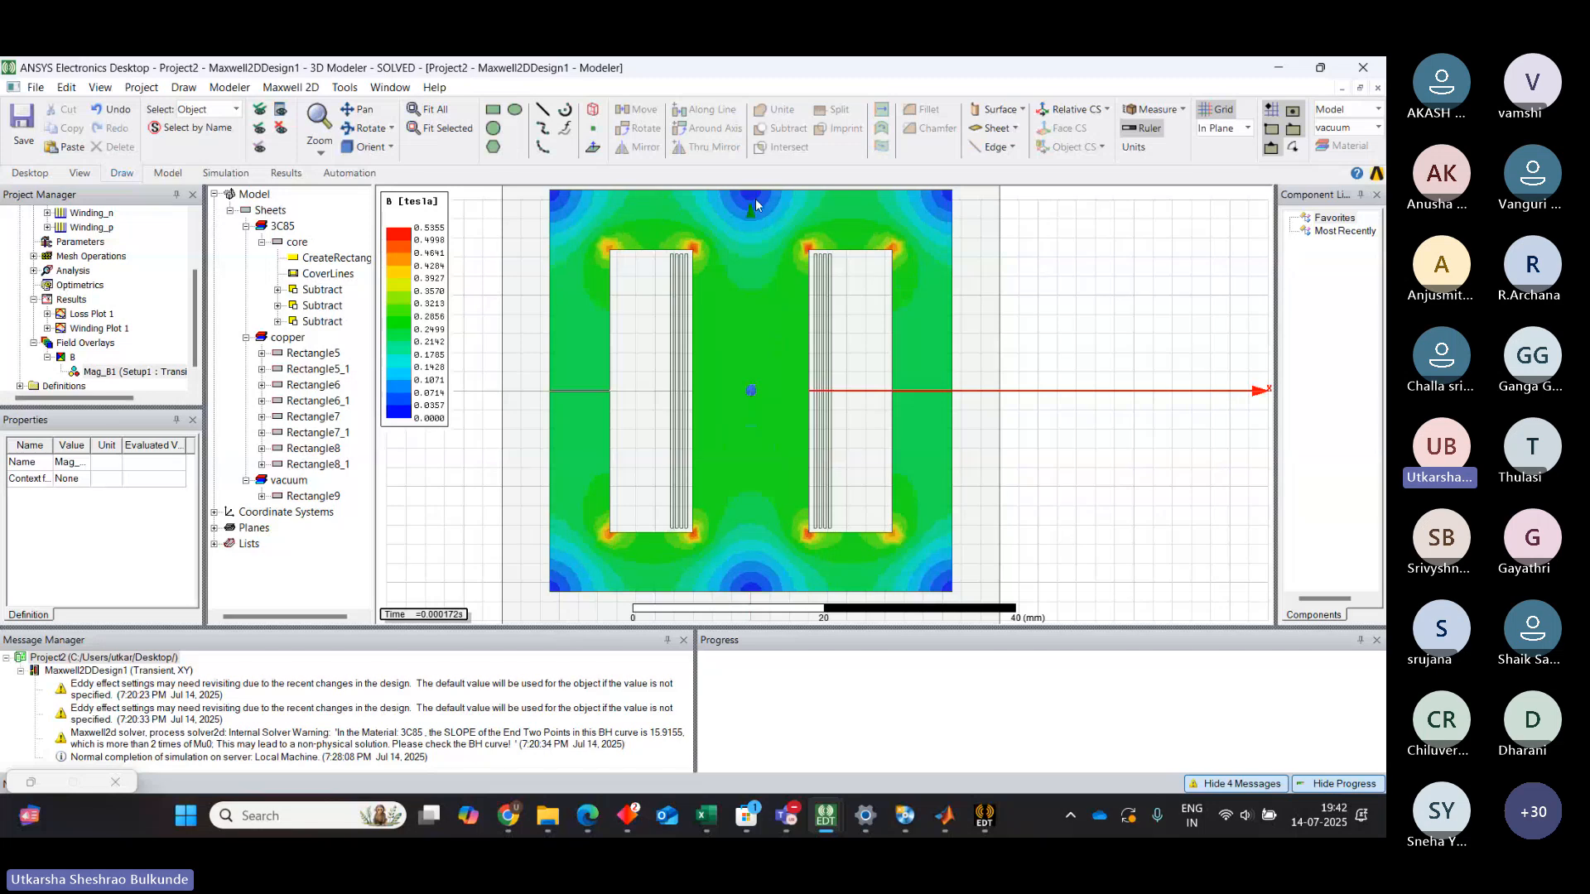
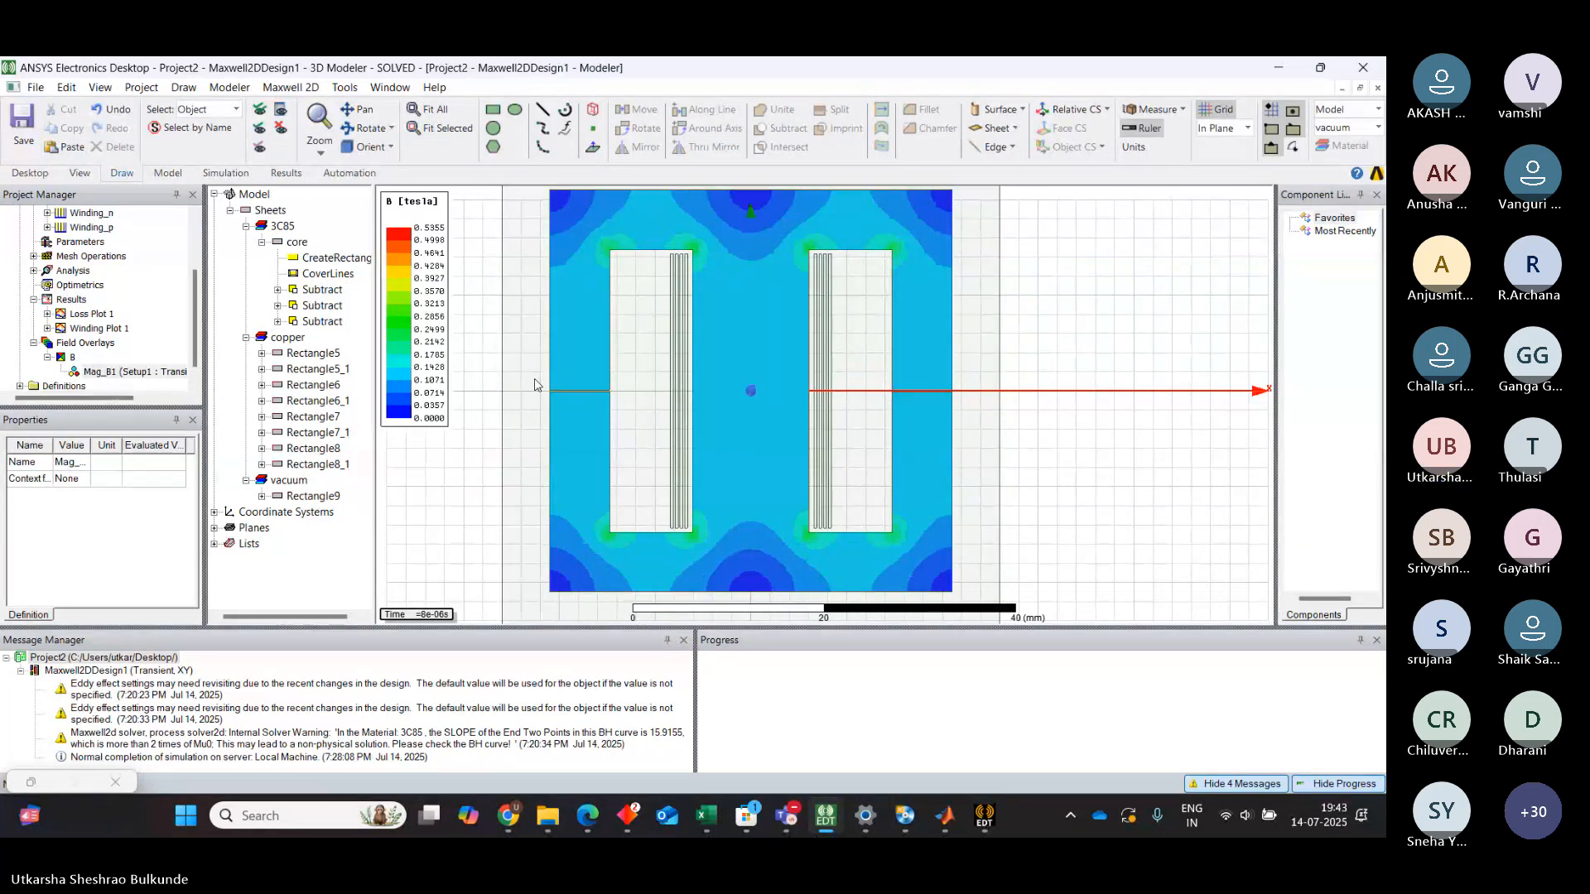
Collapse the Field Overlays, Results and Excitations folders in the project tree
left_click(33, 343)
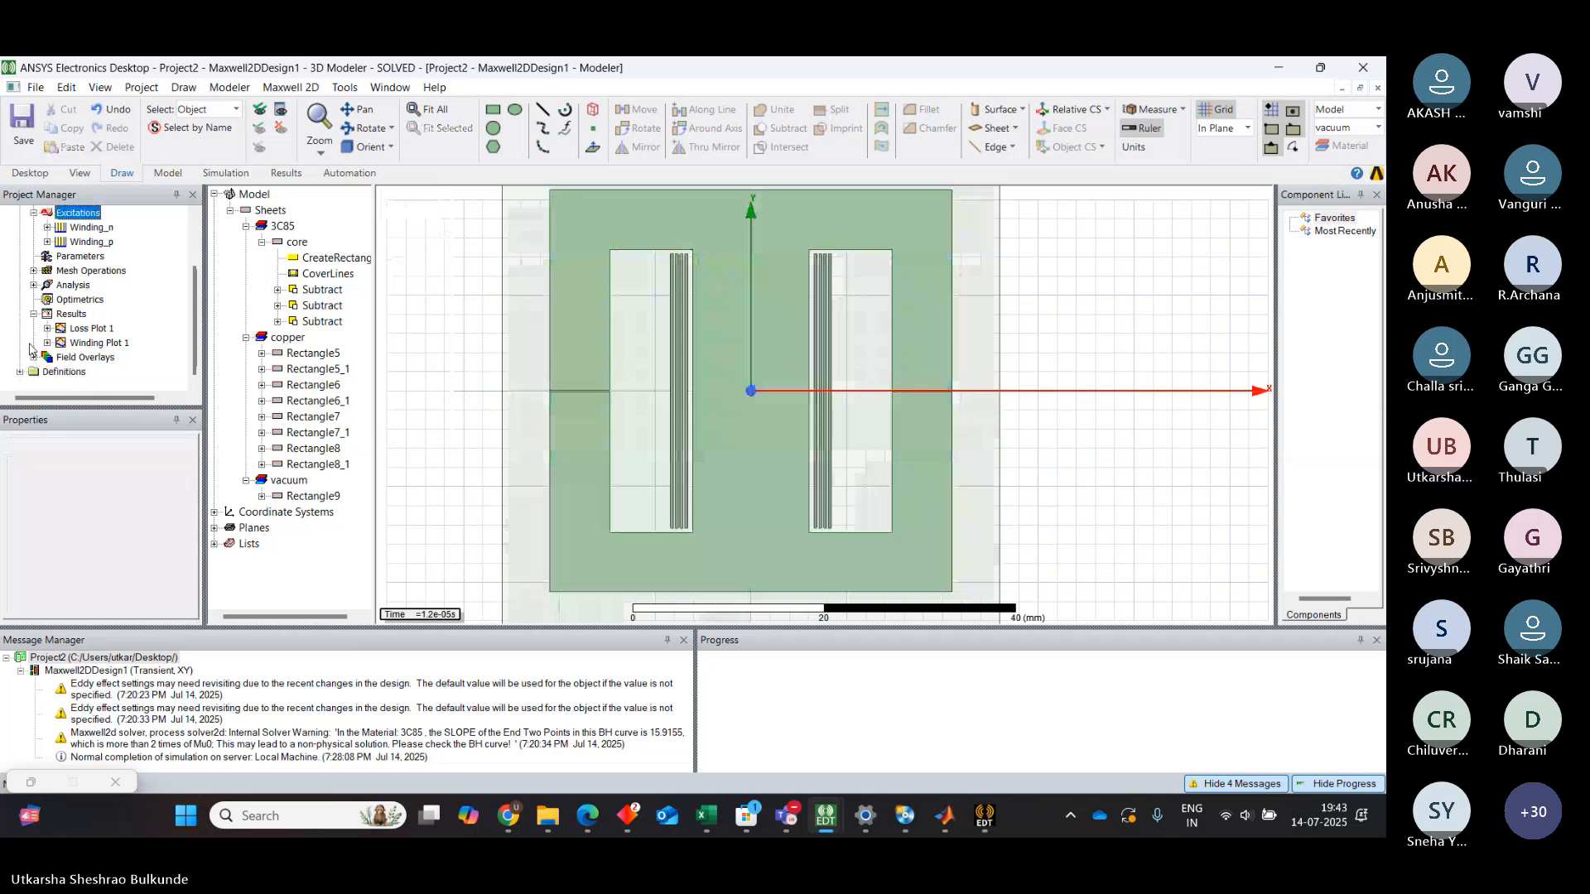
left_click(33, 315)
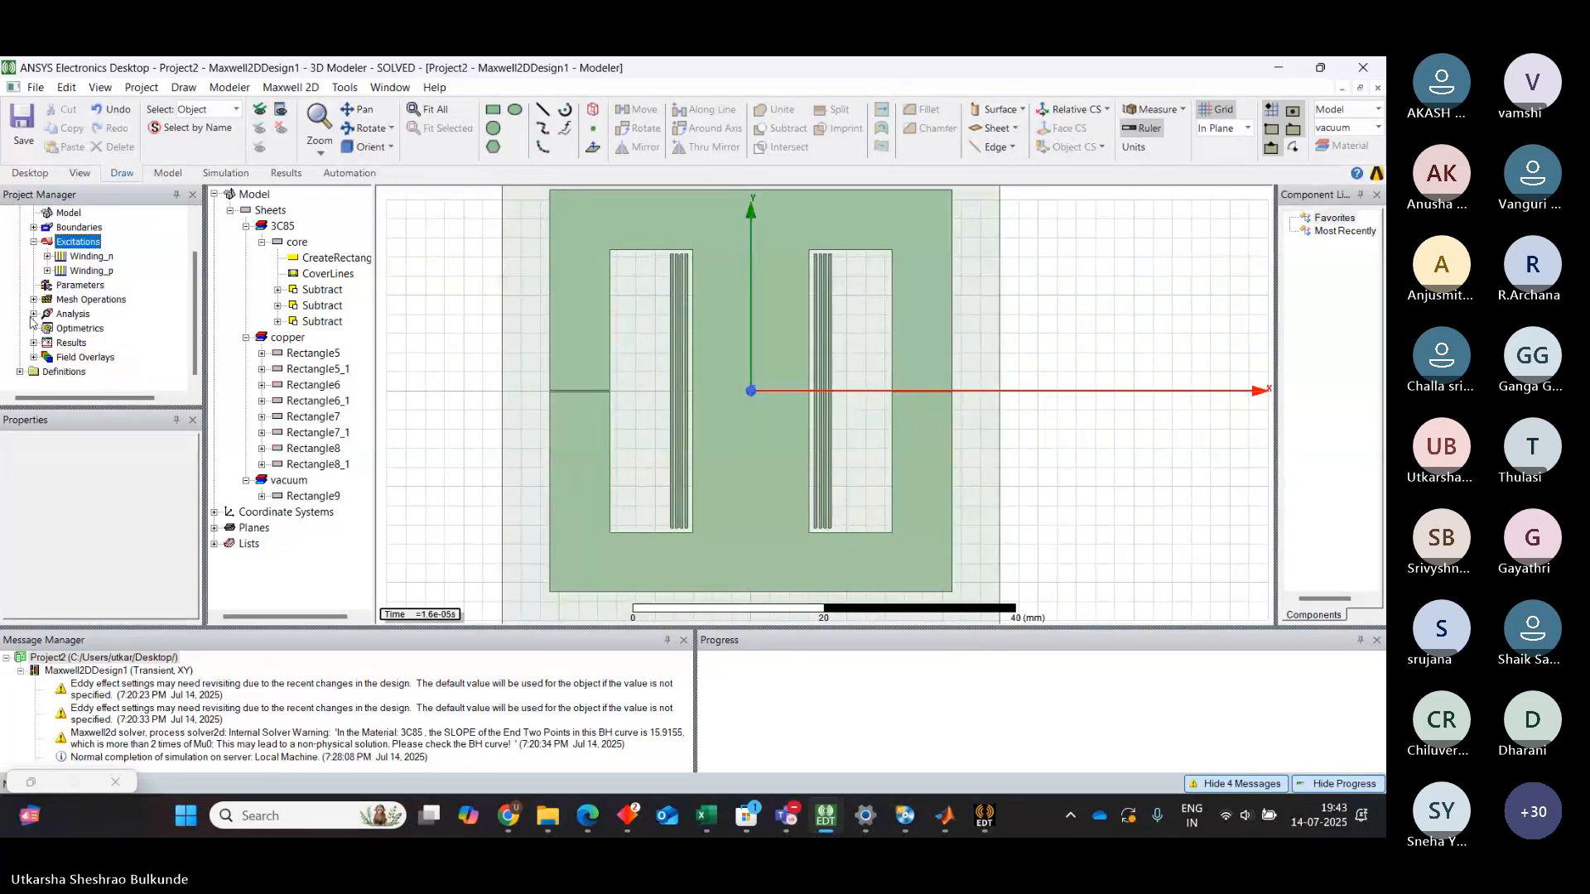
left_click(33, 242)
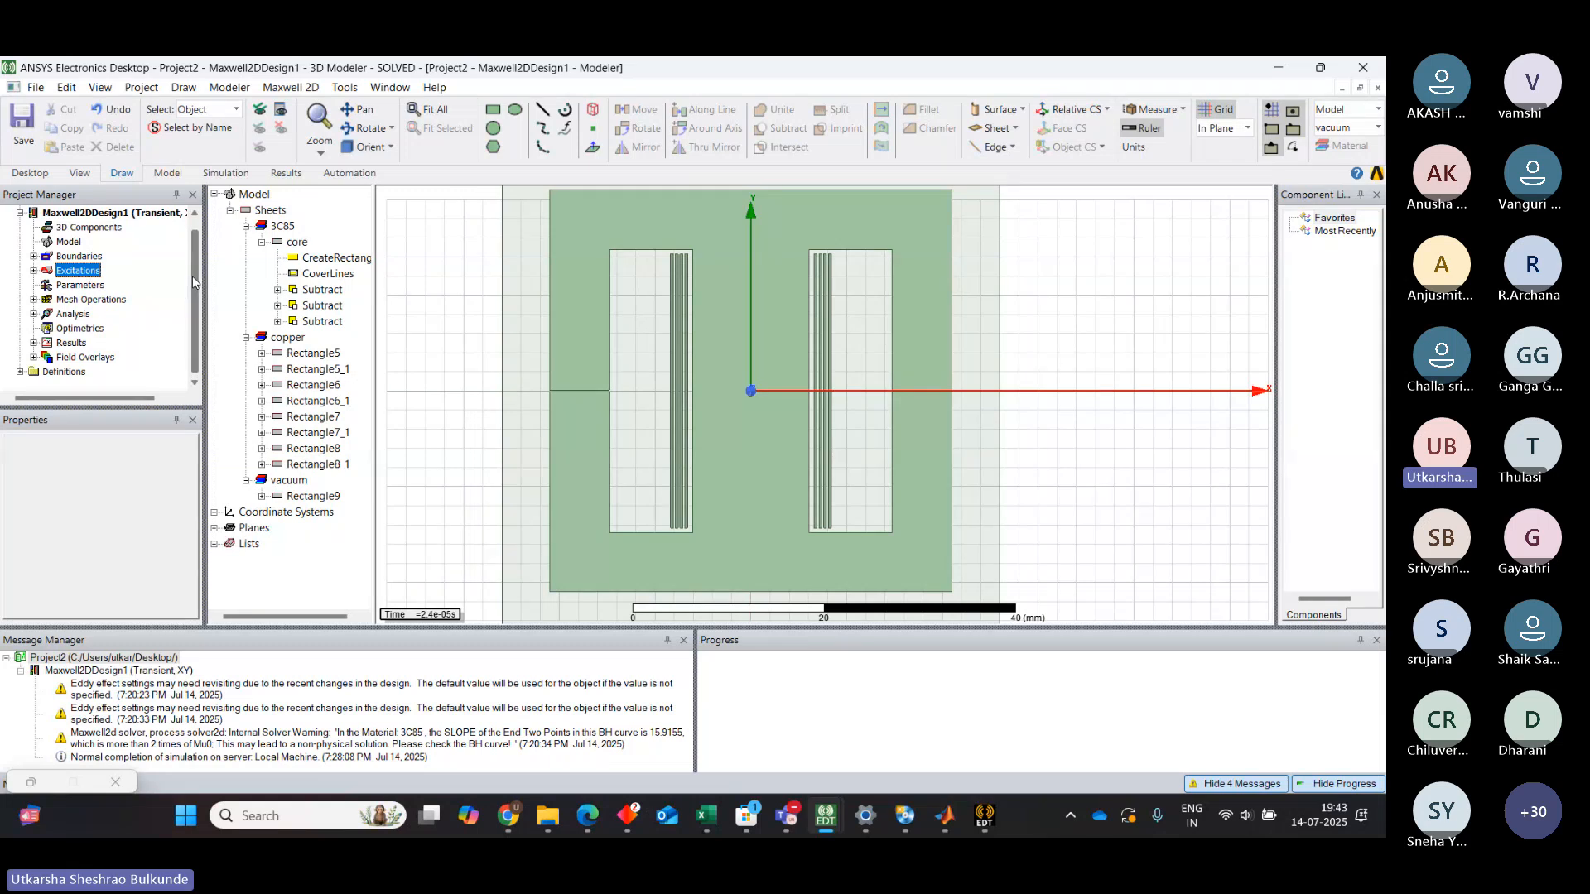
left_click_drag(193, 282, 191, 252)
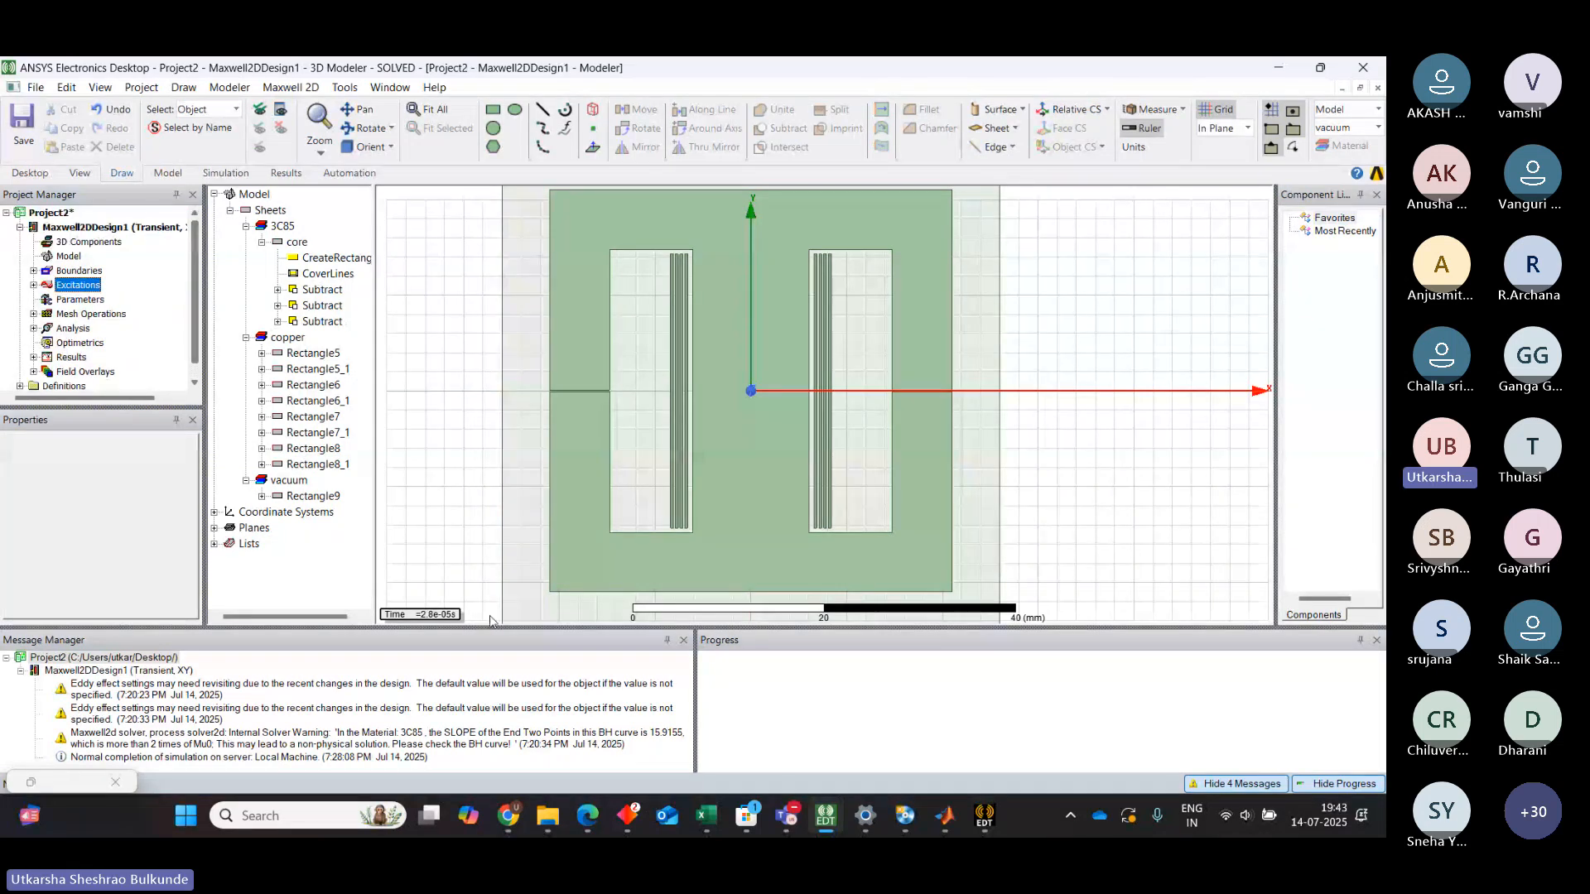
mouse_move(848, 835)
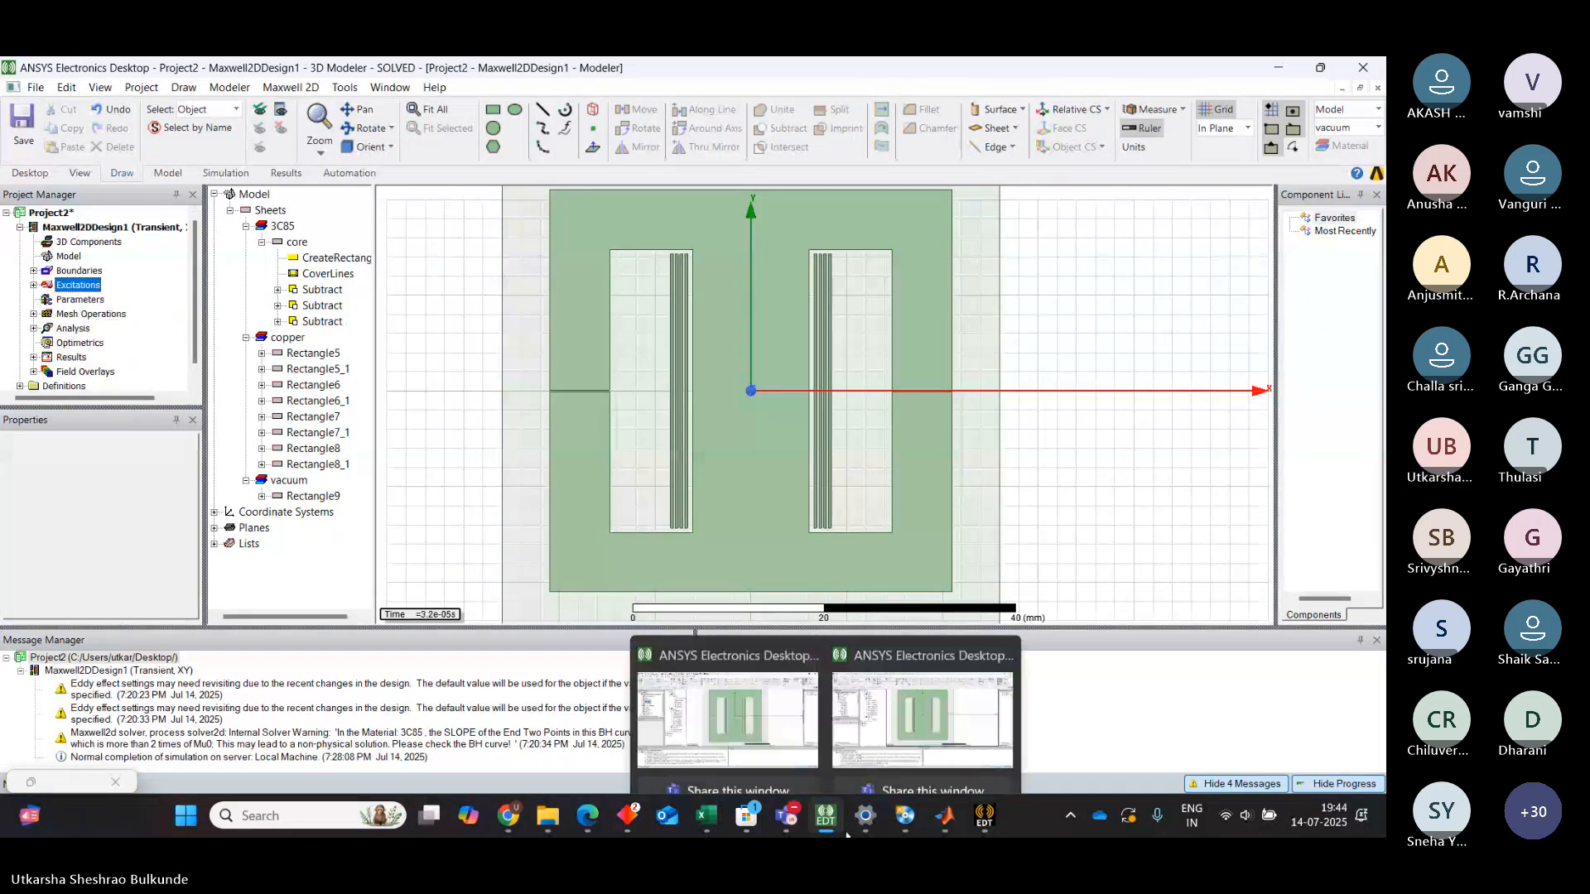
mouse_move(907, 815)
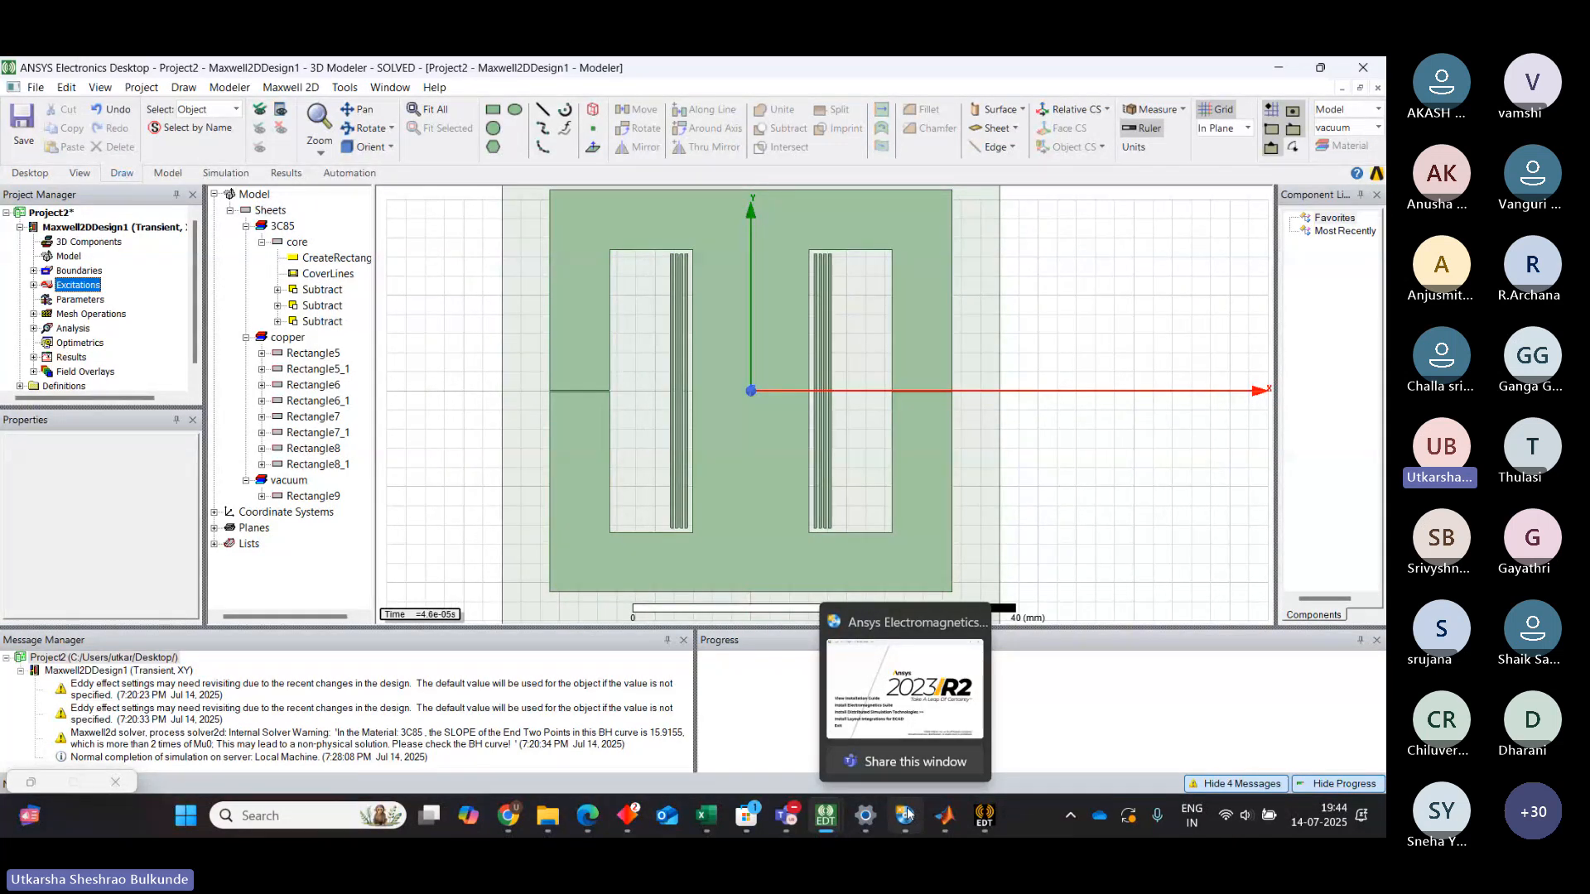
mouse_move(984, 816)
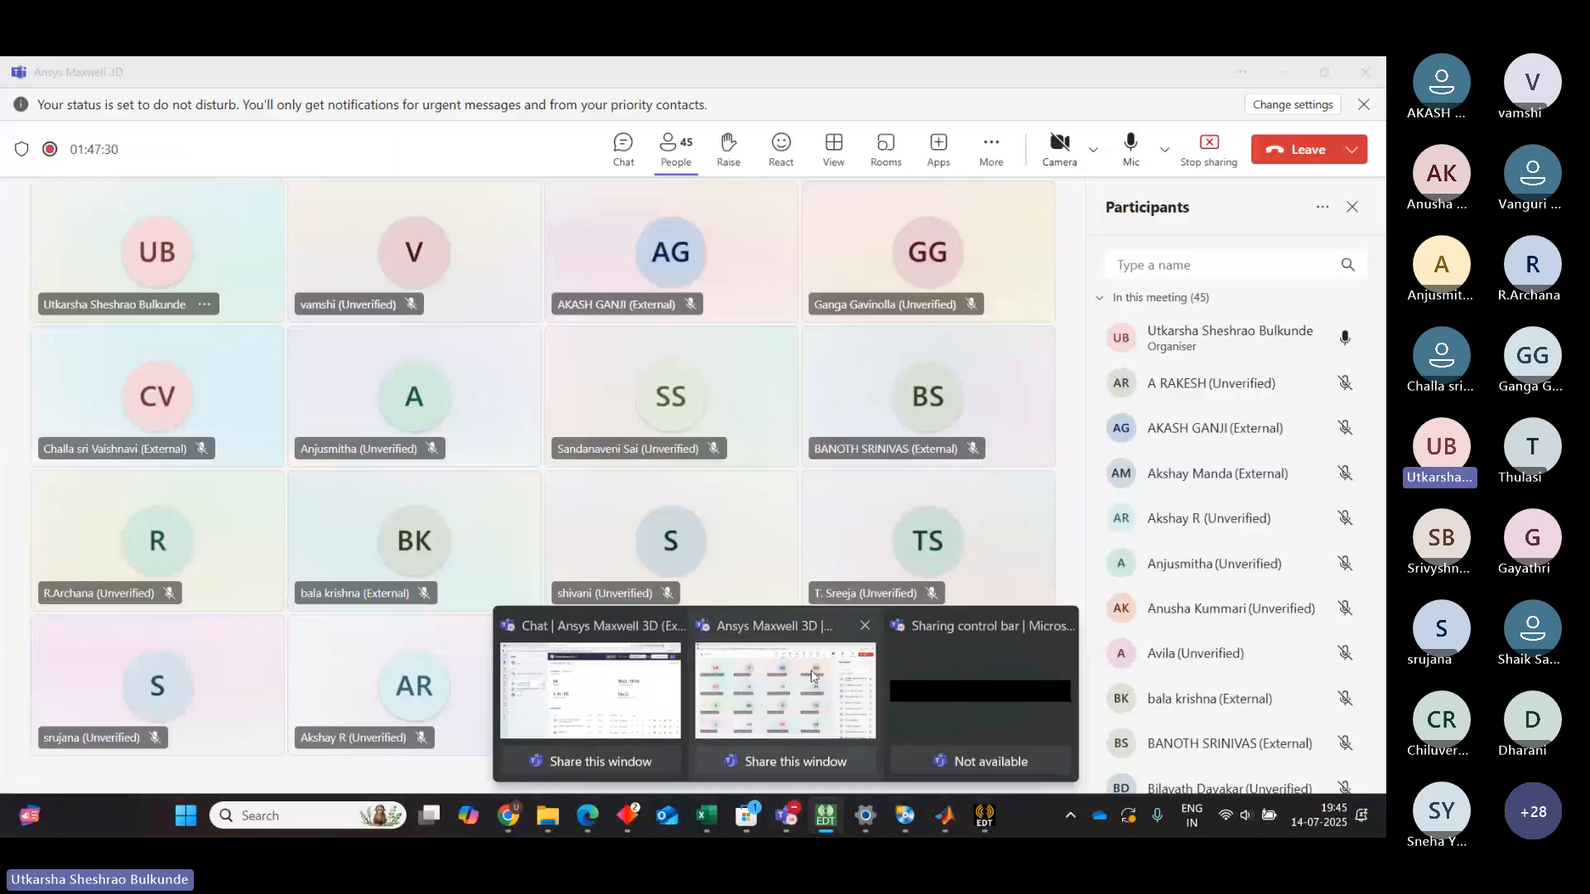
left_click(811, 669)
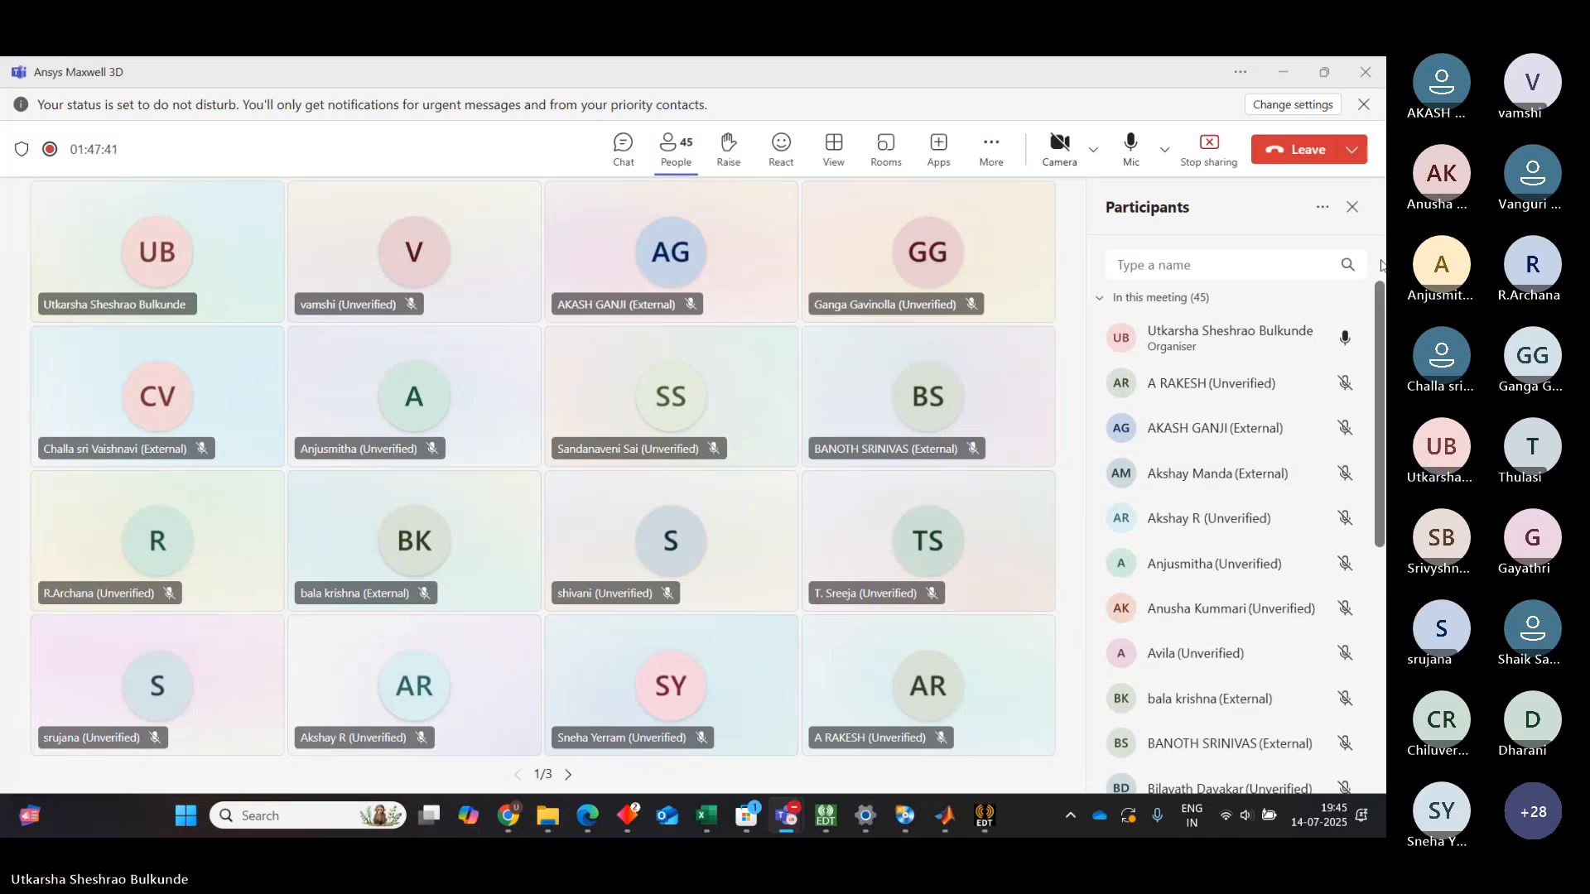
scroll(1381, 335, "down", 1)
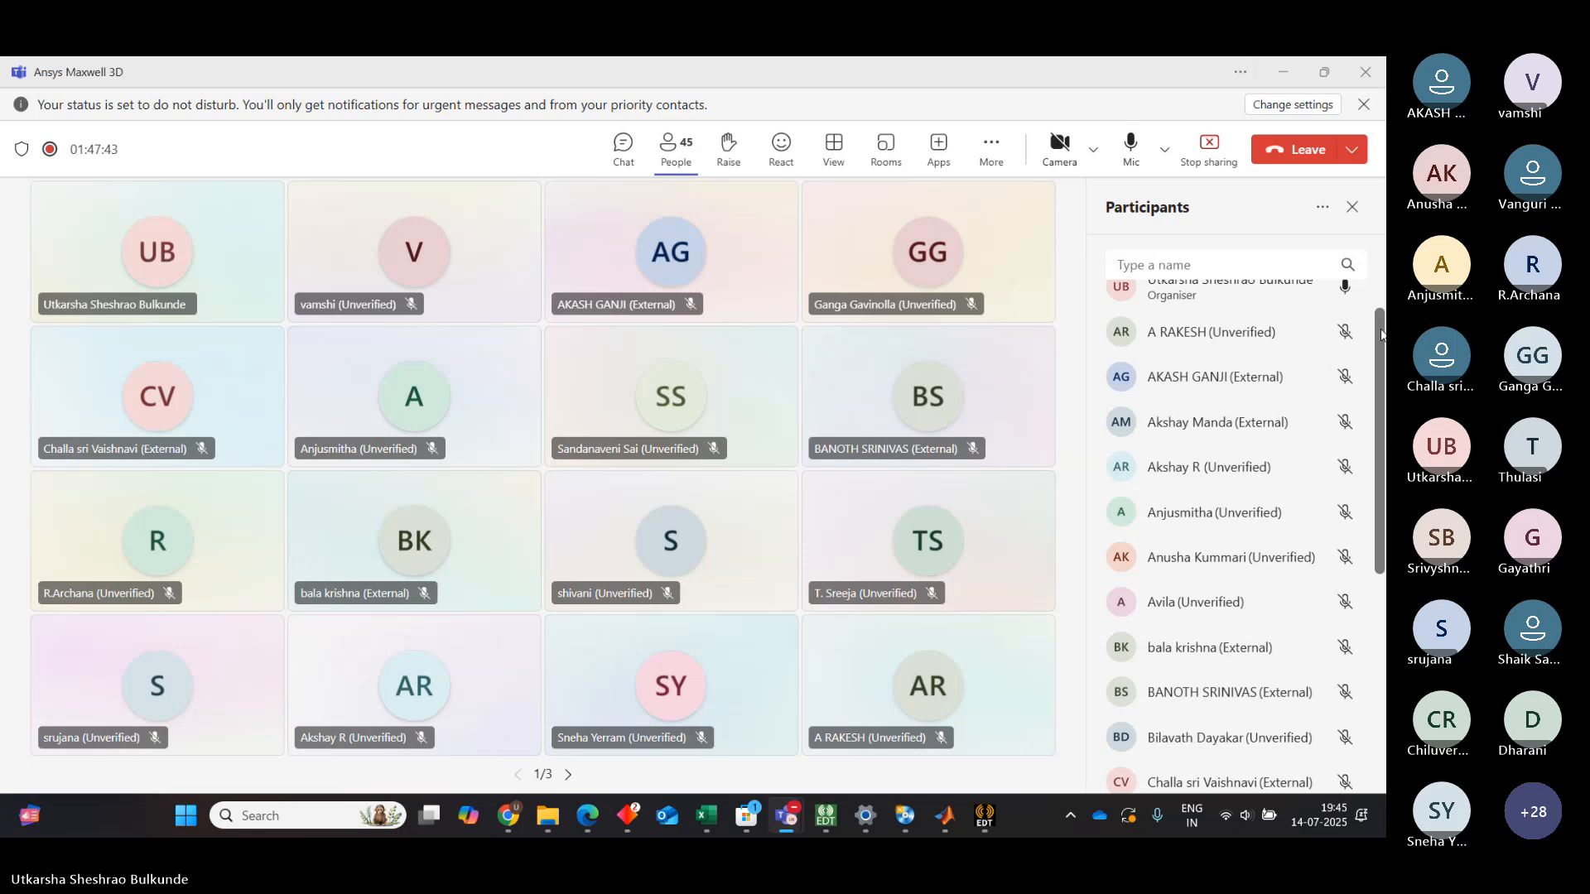
left_click_drag(1381, 335, 1379, 515)
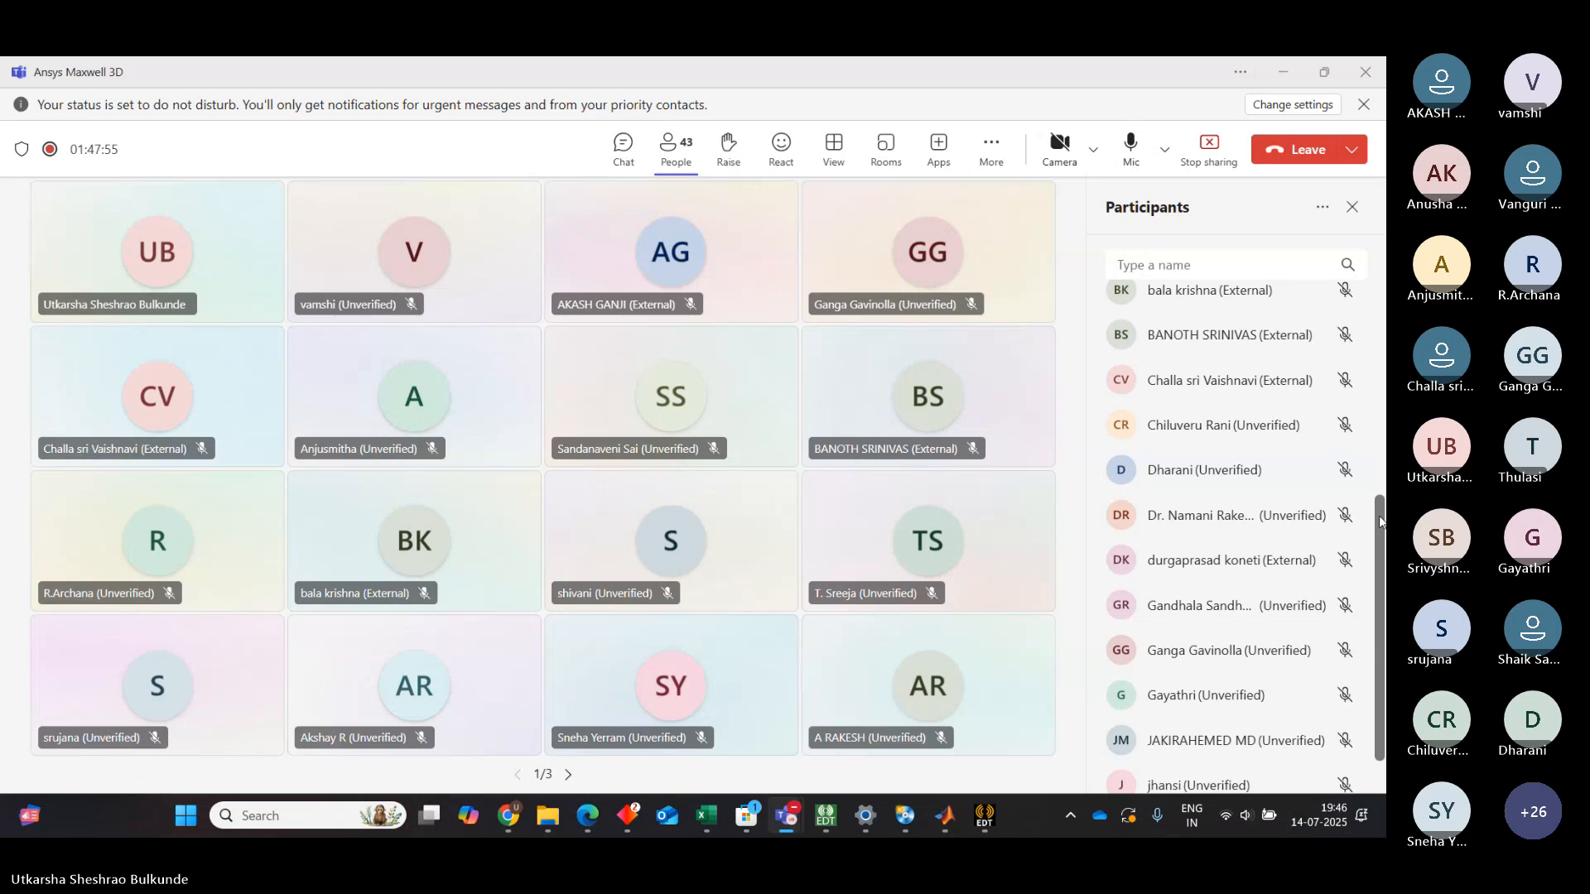
Stop the meeting's recording and transcription
left_click(991, 147)
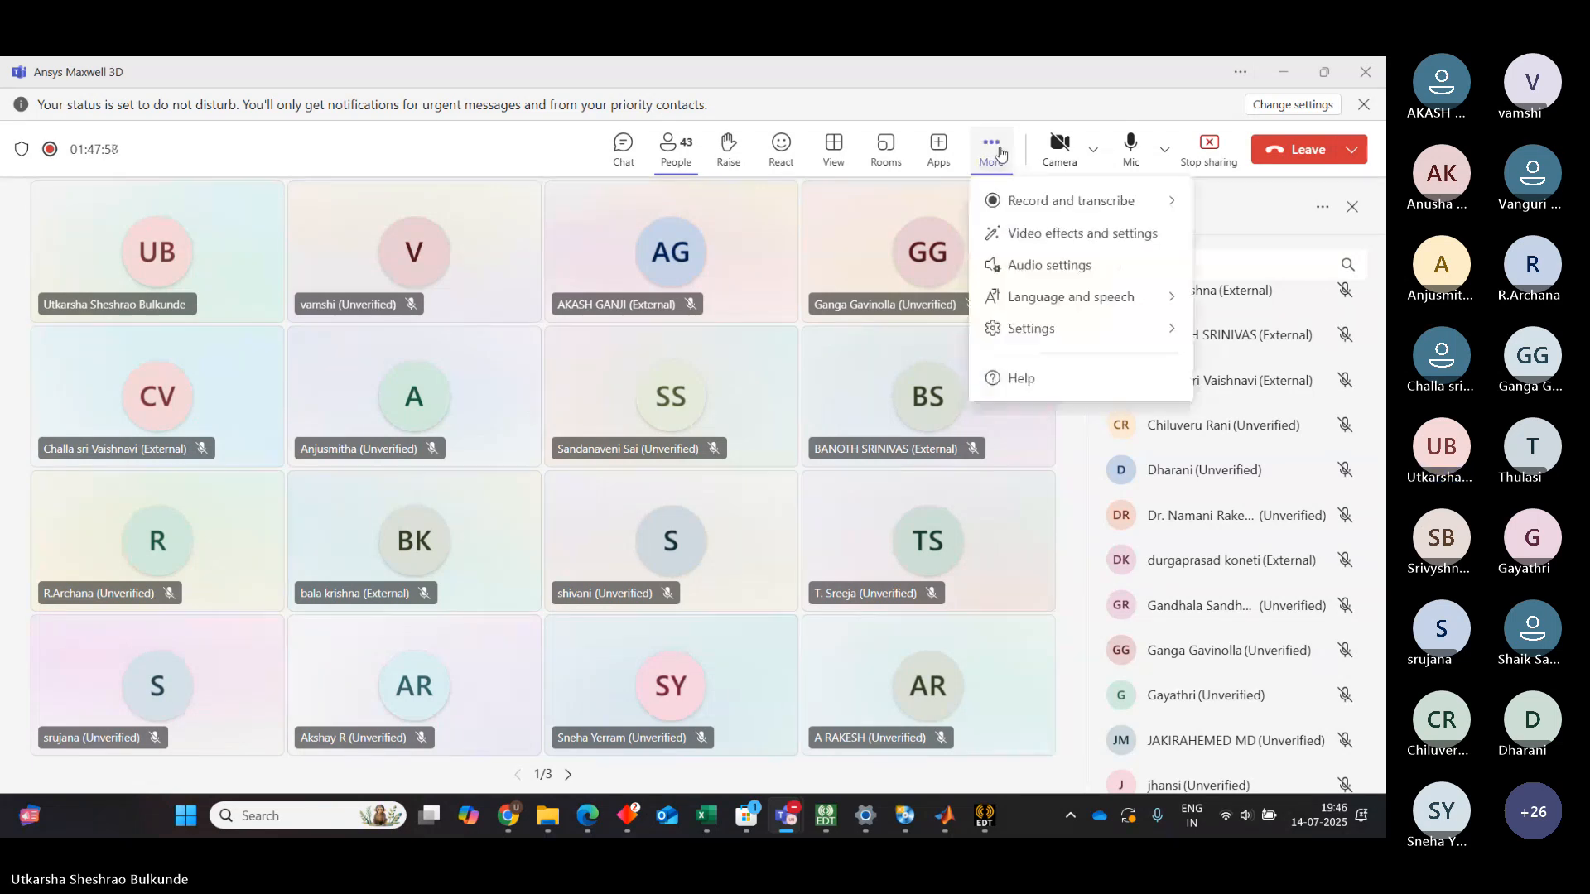
mouse_move(1031, 207)
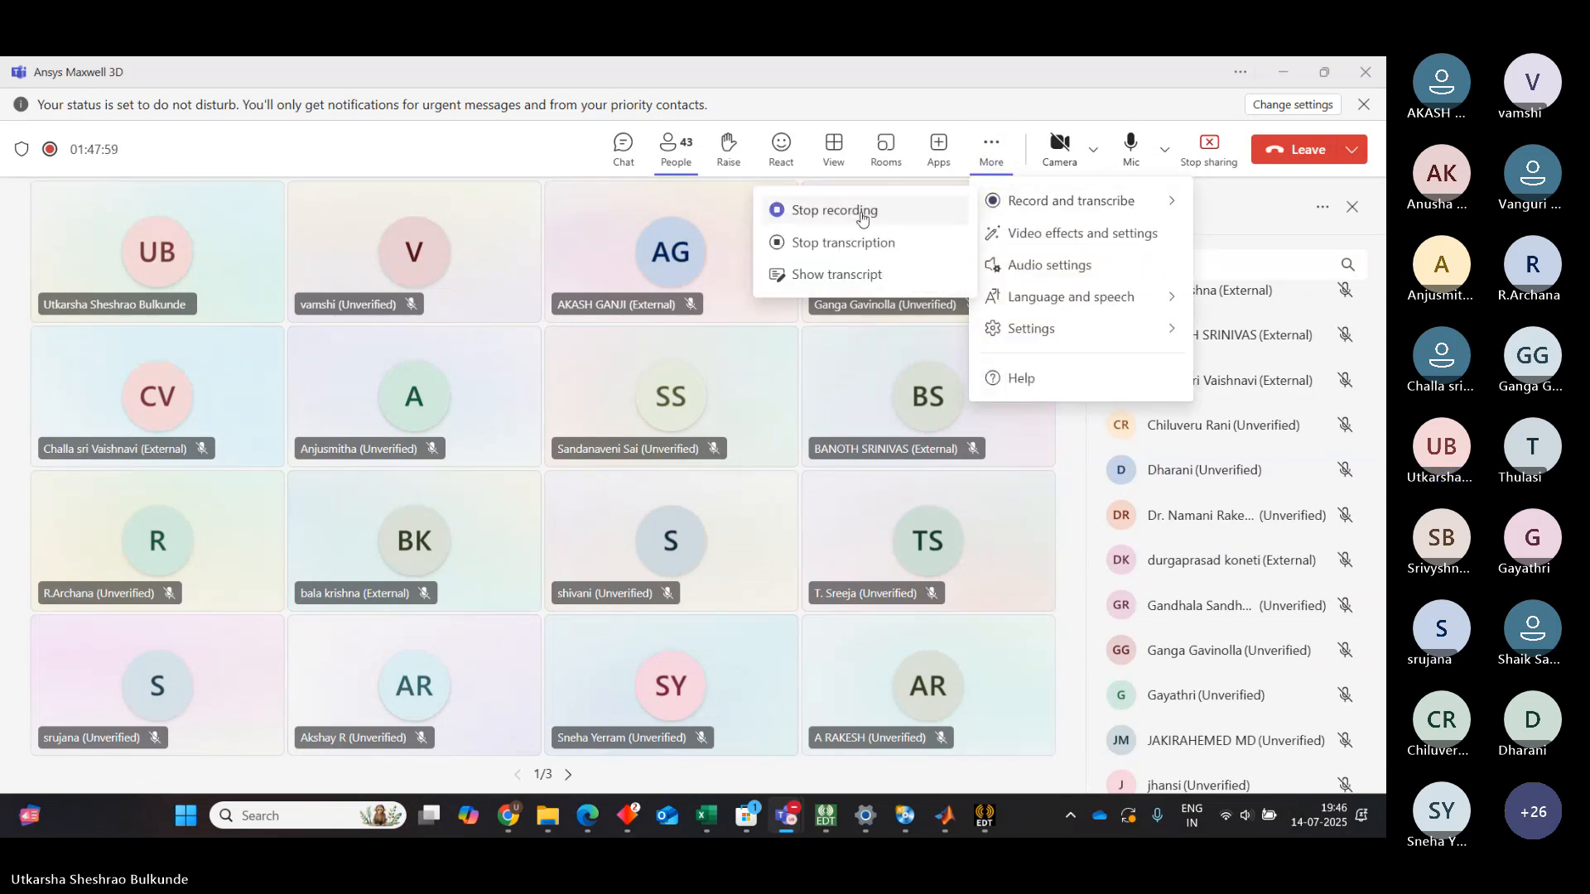
left_click(863, 217)
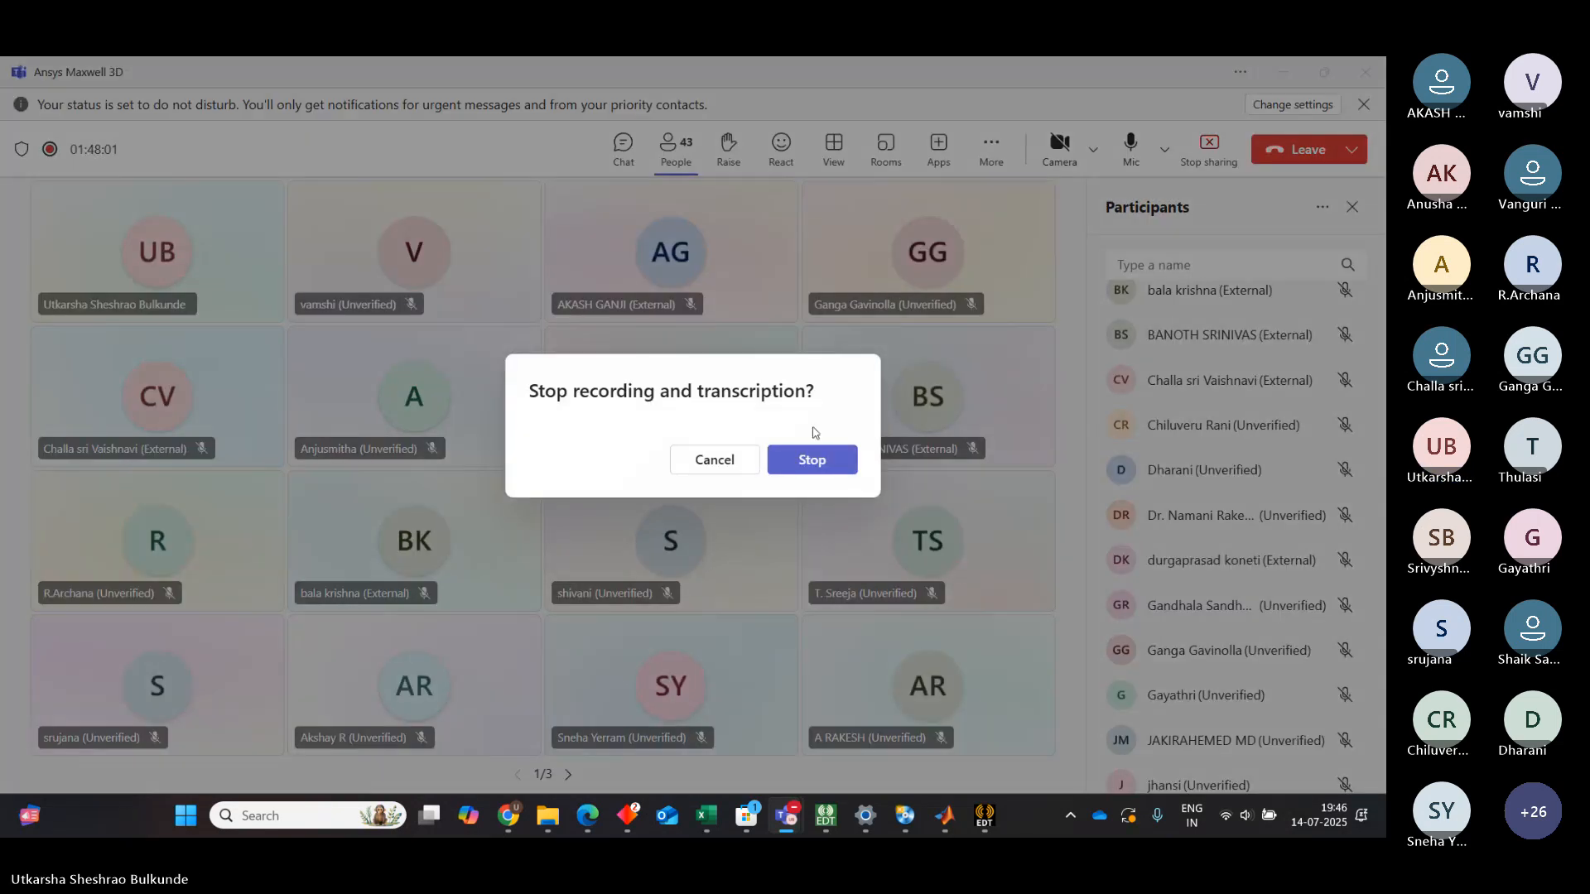